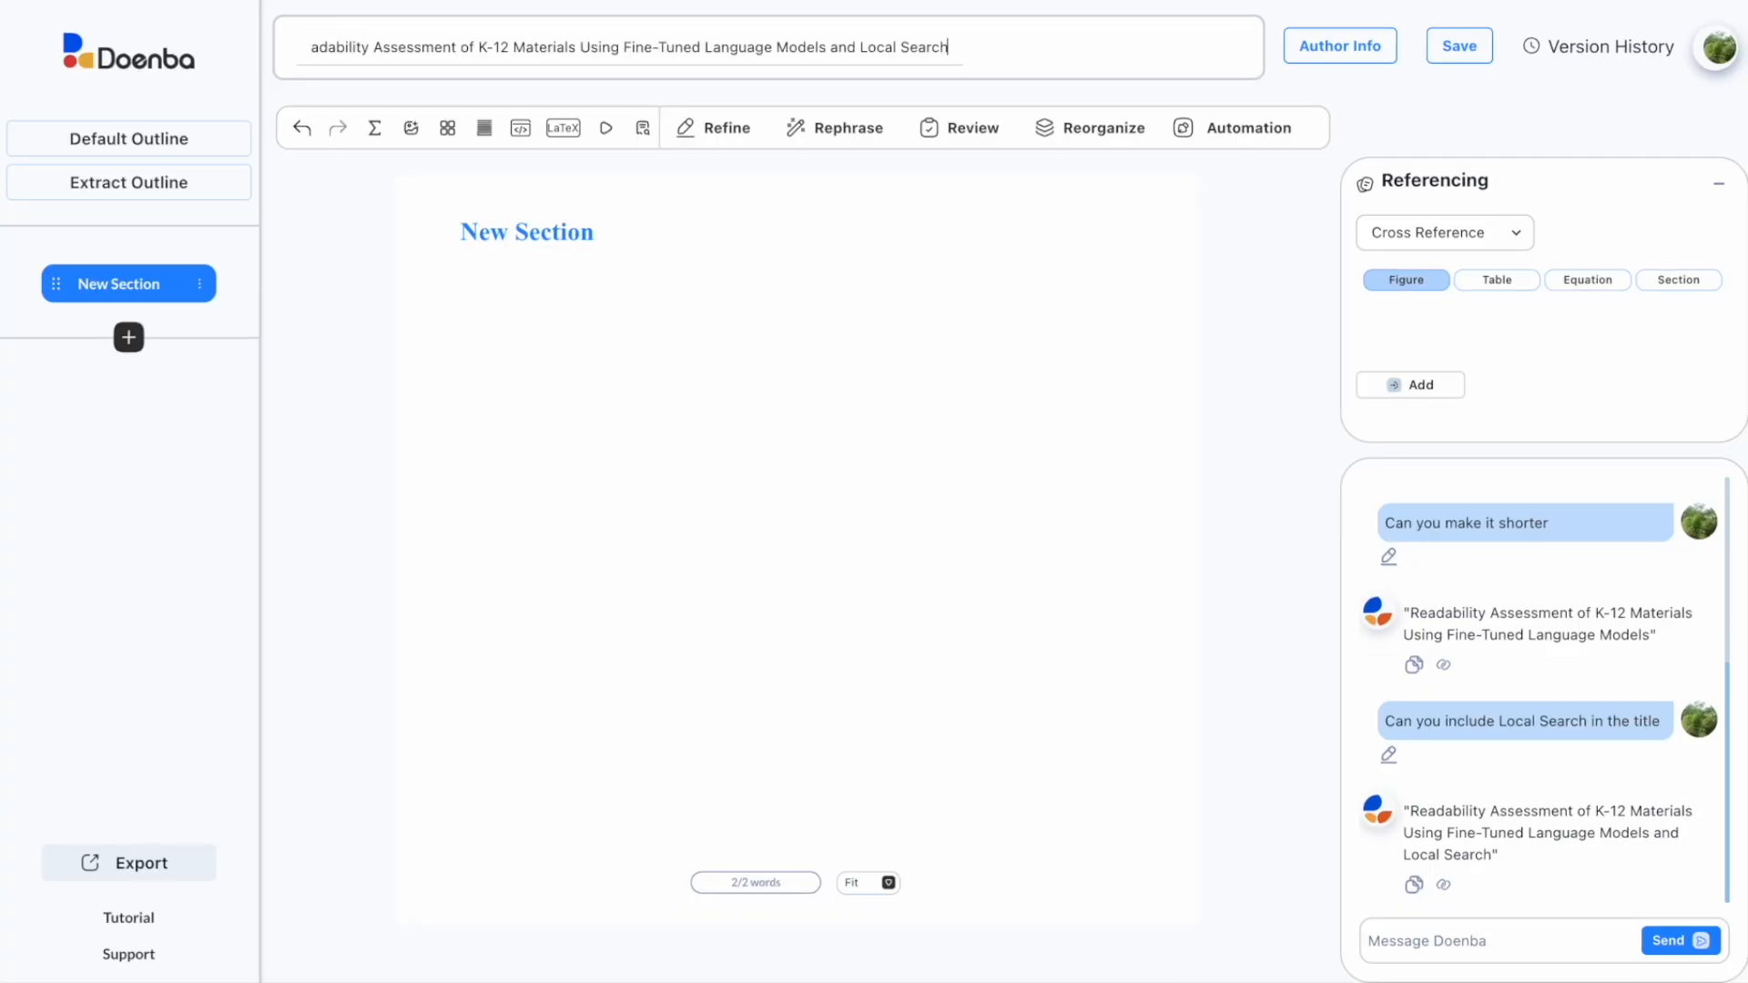
Step: Strip the quotation marks and save 'Readability Assessment of K-12 Materials Using Fine-Tuned Language Models and Local Search' as title
left_click(321, 48)
key("BackSpace")
key("Return")
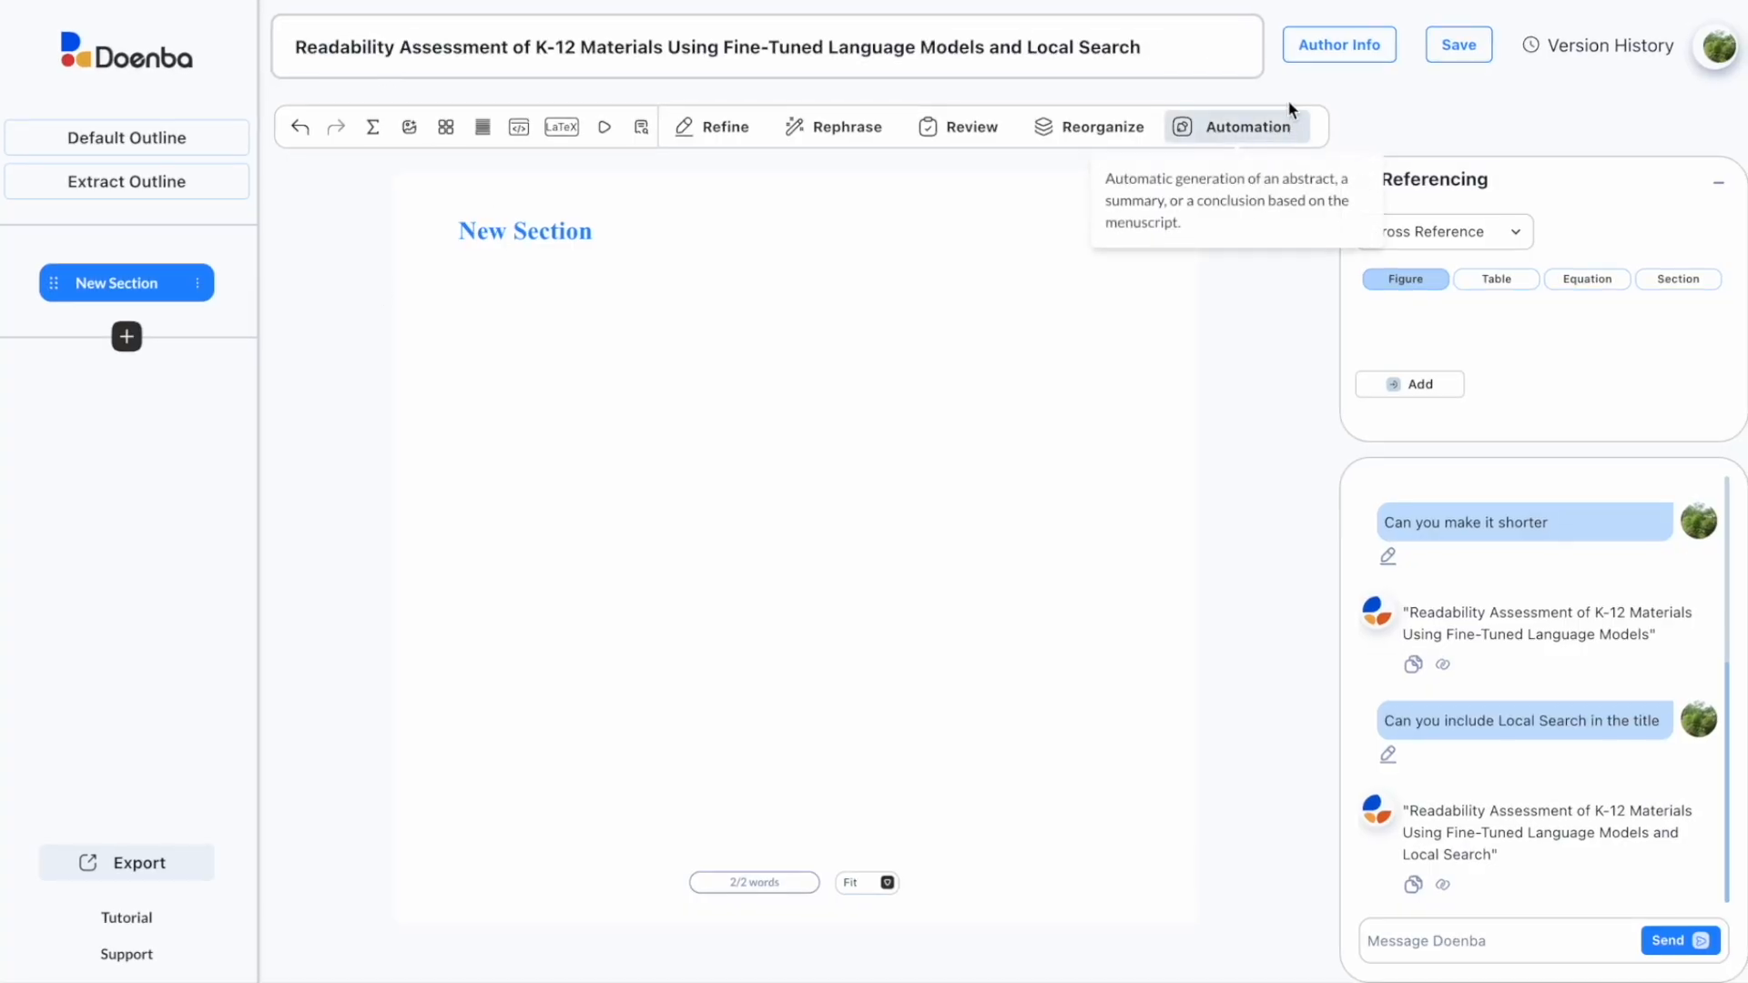
Step: Enter the first author's name, affiliation Librum Technologies, and e-mail address
left_click(1317, 71)
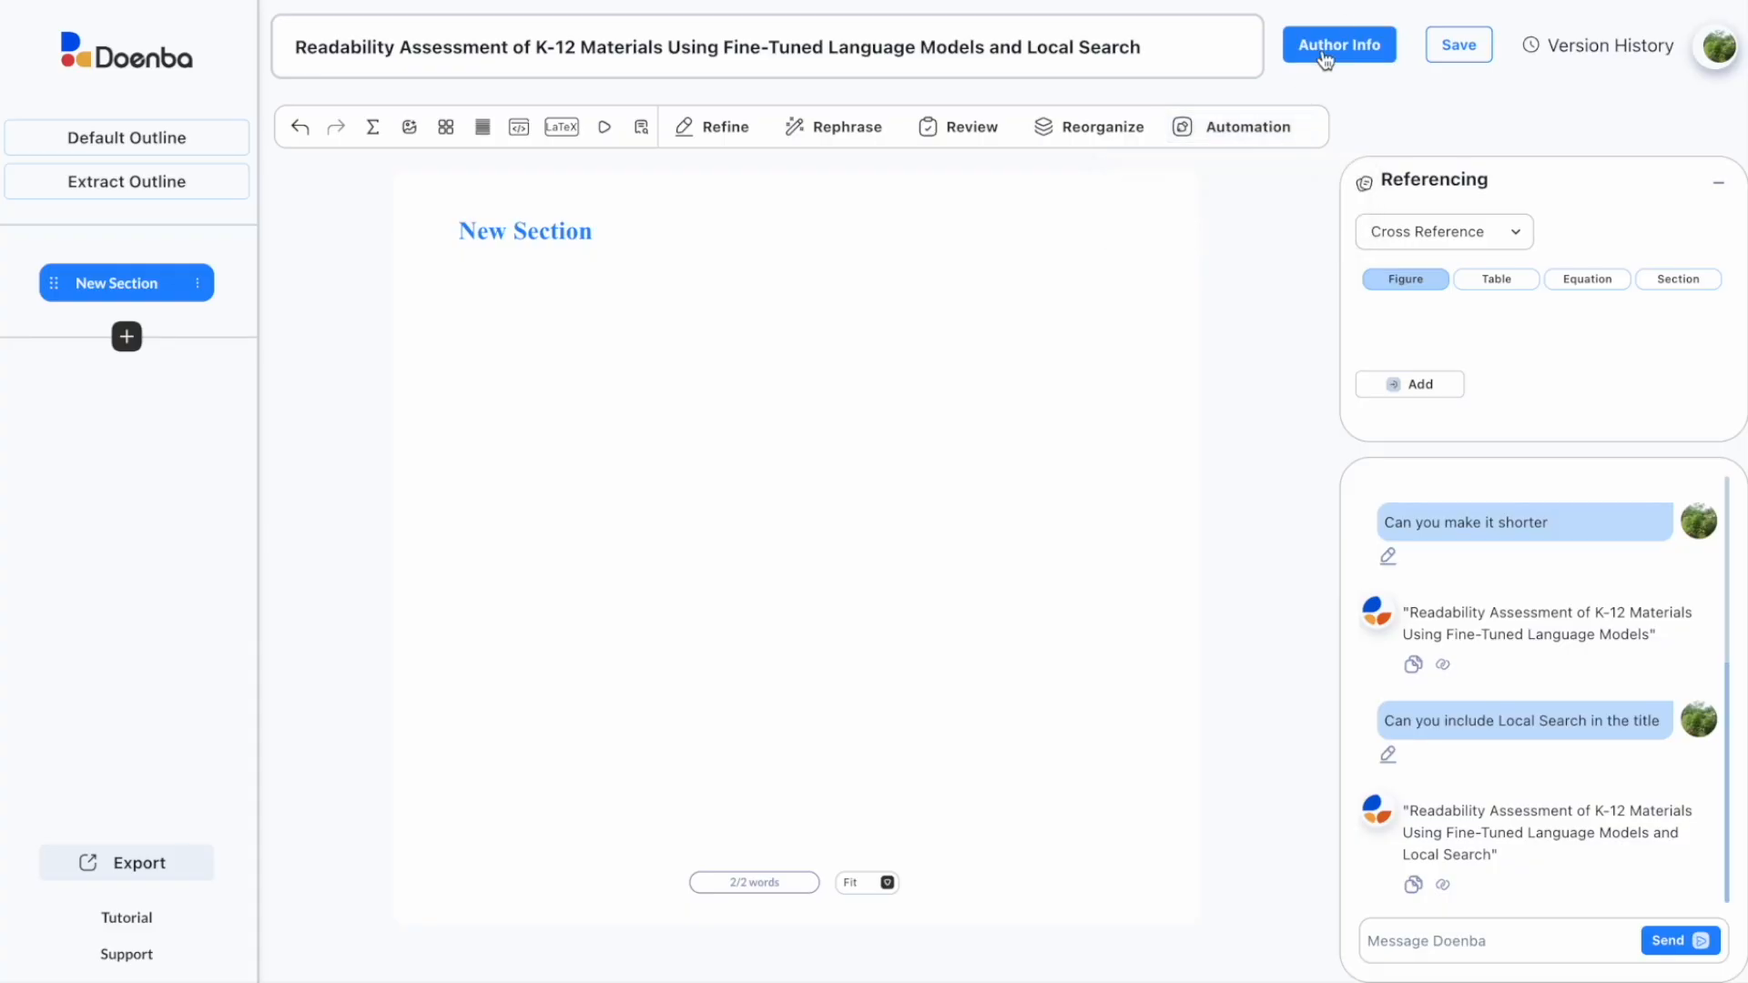
left_click(539, 268)
type("D. Doenba1")
left_click(671, 273)
type("Librum Technologies")
left_click(938, 274)
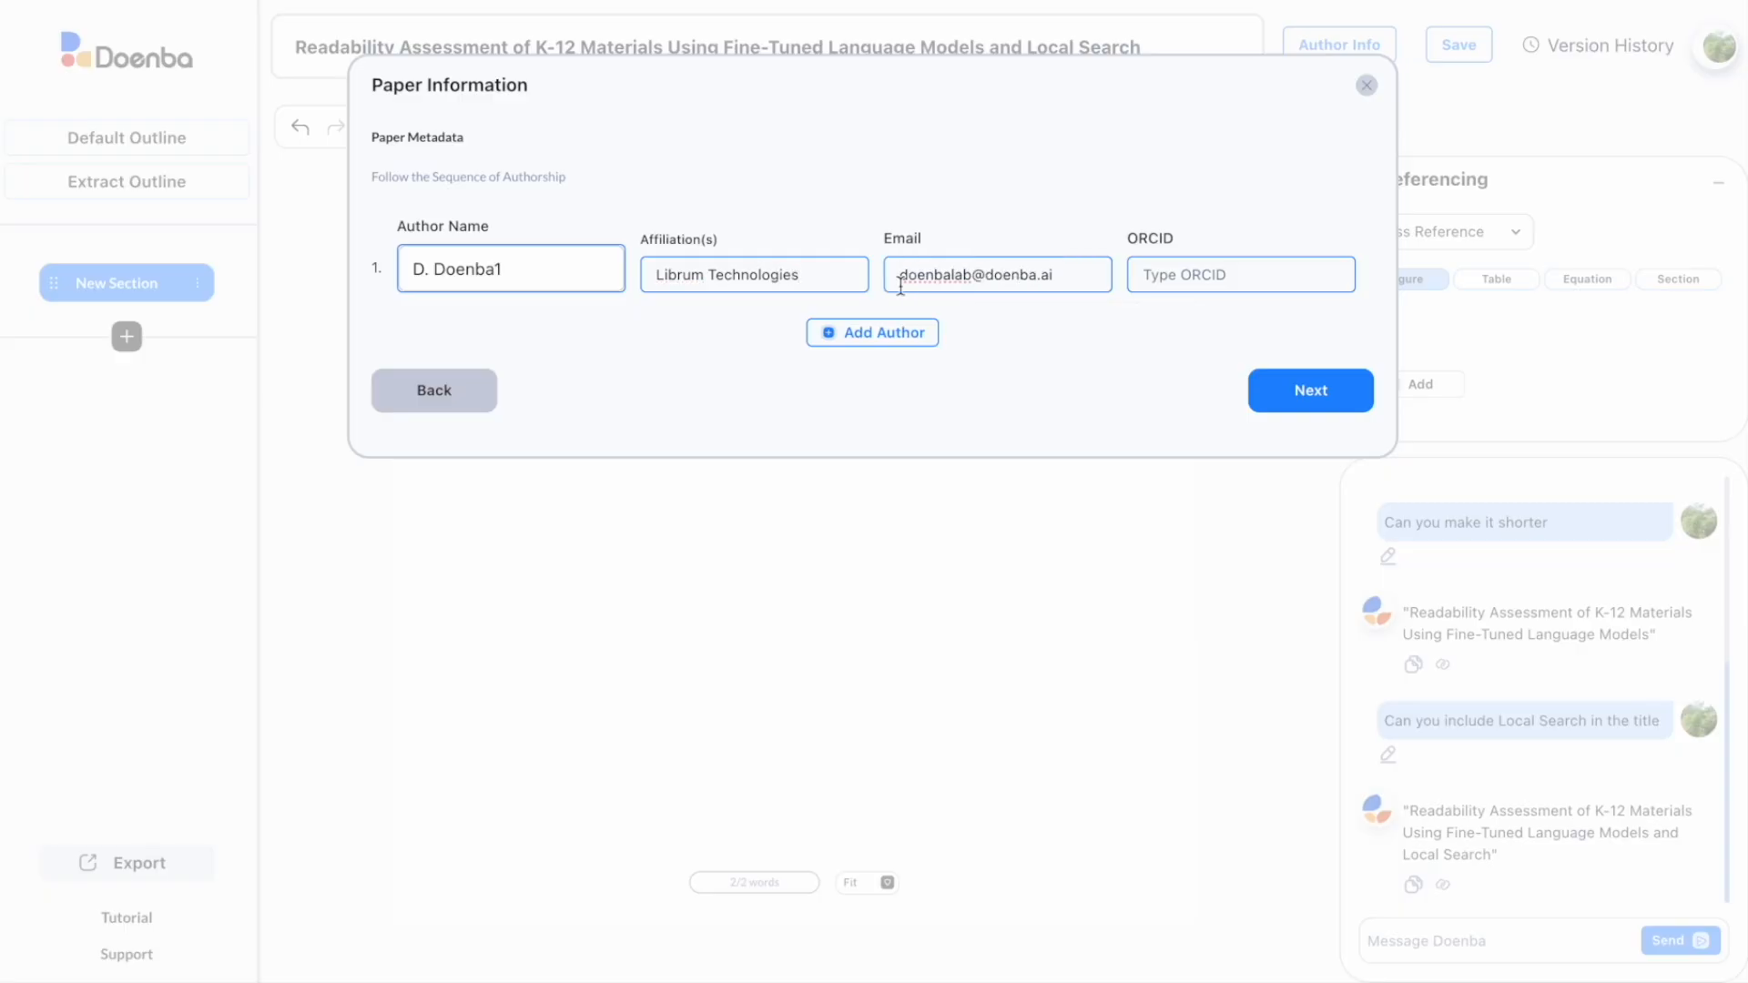
Step: Add a second author with name, affiliation Librum Technologies and e-mail, then save both authors
left_click(872, 332)
left_click(512, 361)
type("J. Doenba2")
left_click(755, 367)
type("Librum Technolg")
key("BackSpace")
type("ogies")
left_click(999, 367)
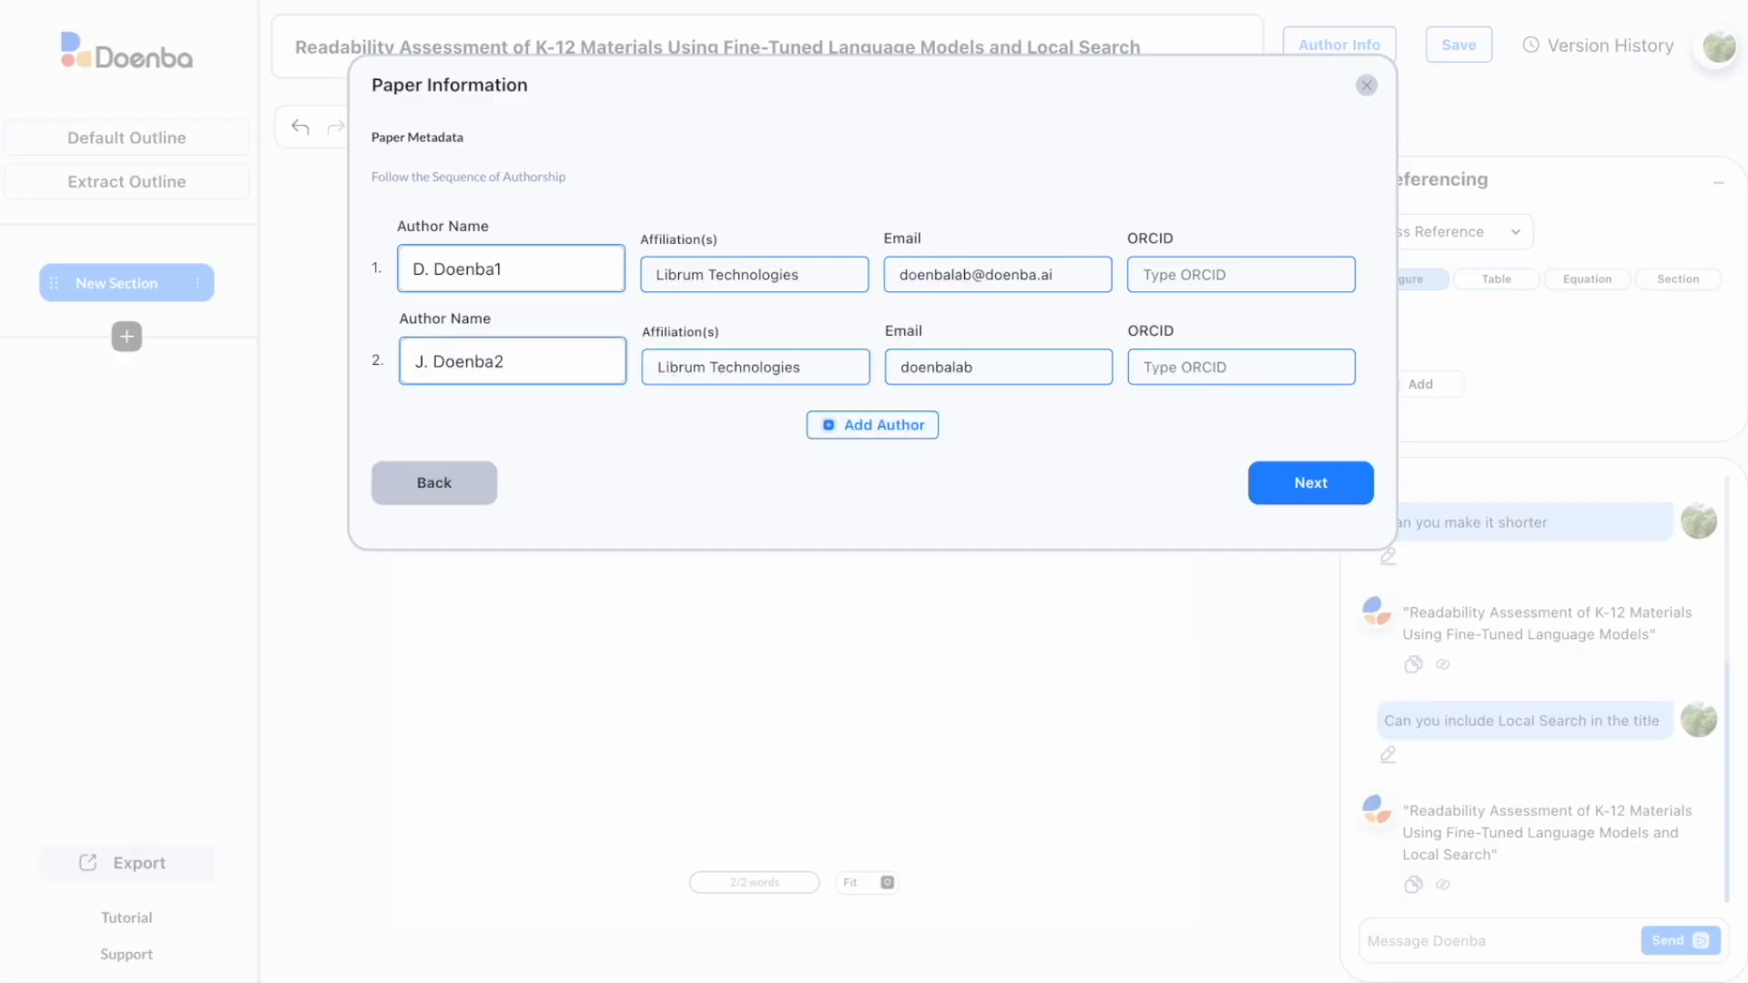
left_click(1303, 487)
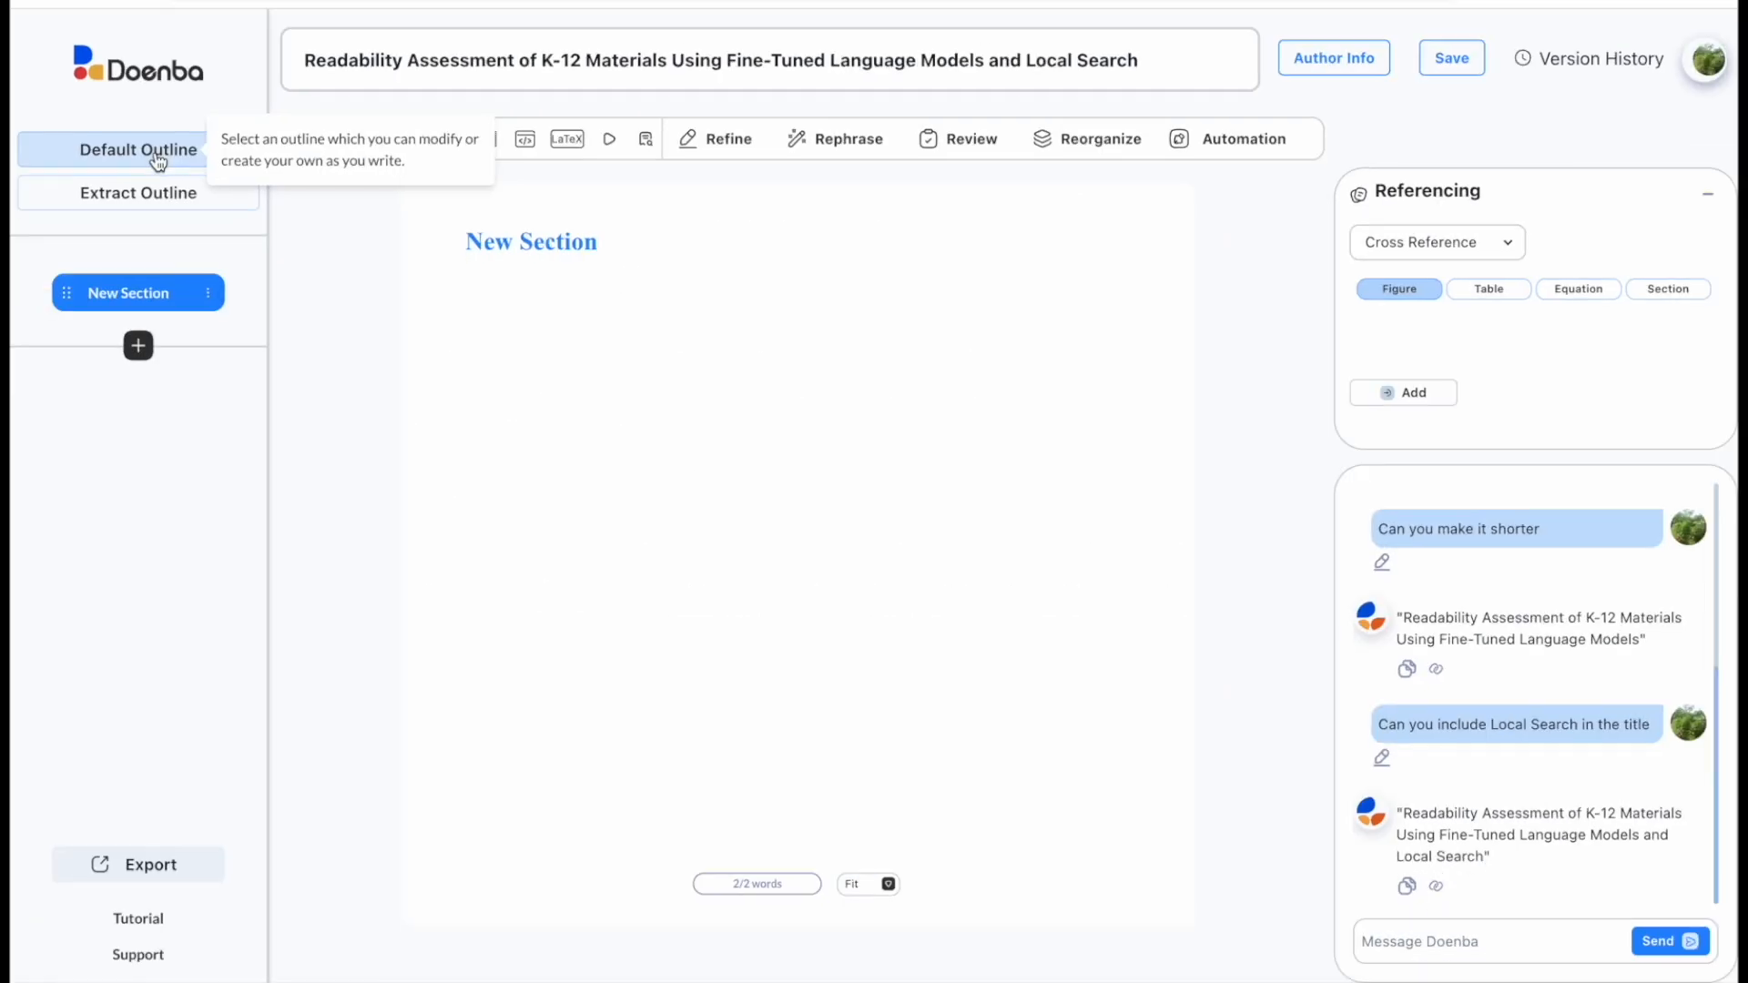
Step: Preview the Biology outline, then apply the Computer Science default outline instead
left_click(113, 139)
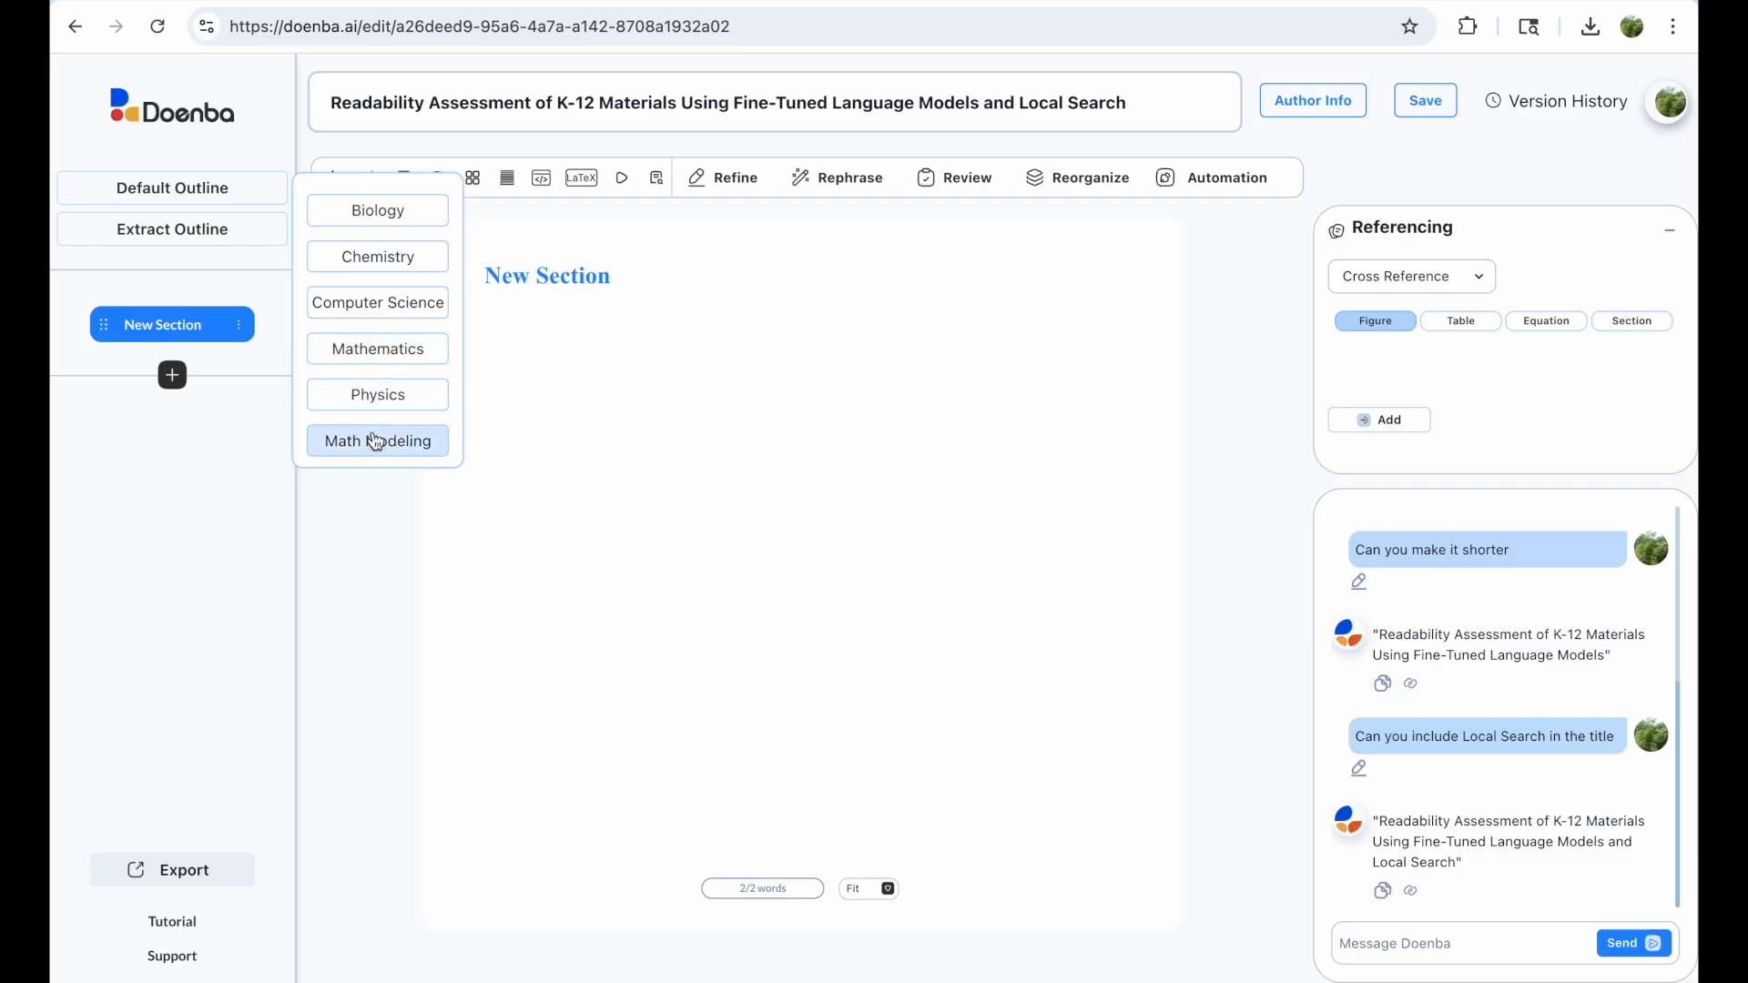
left_click(379, 211)
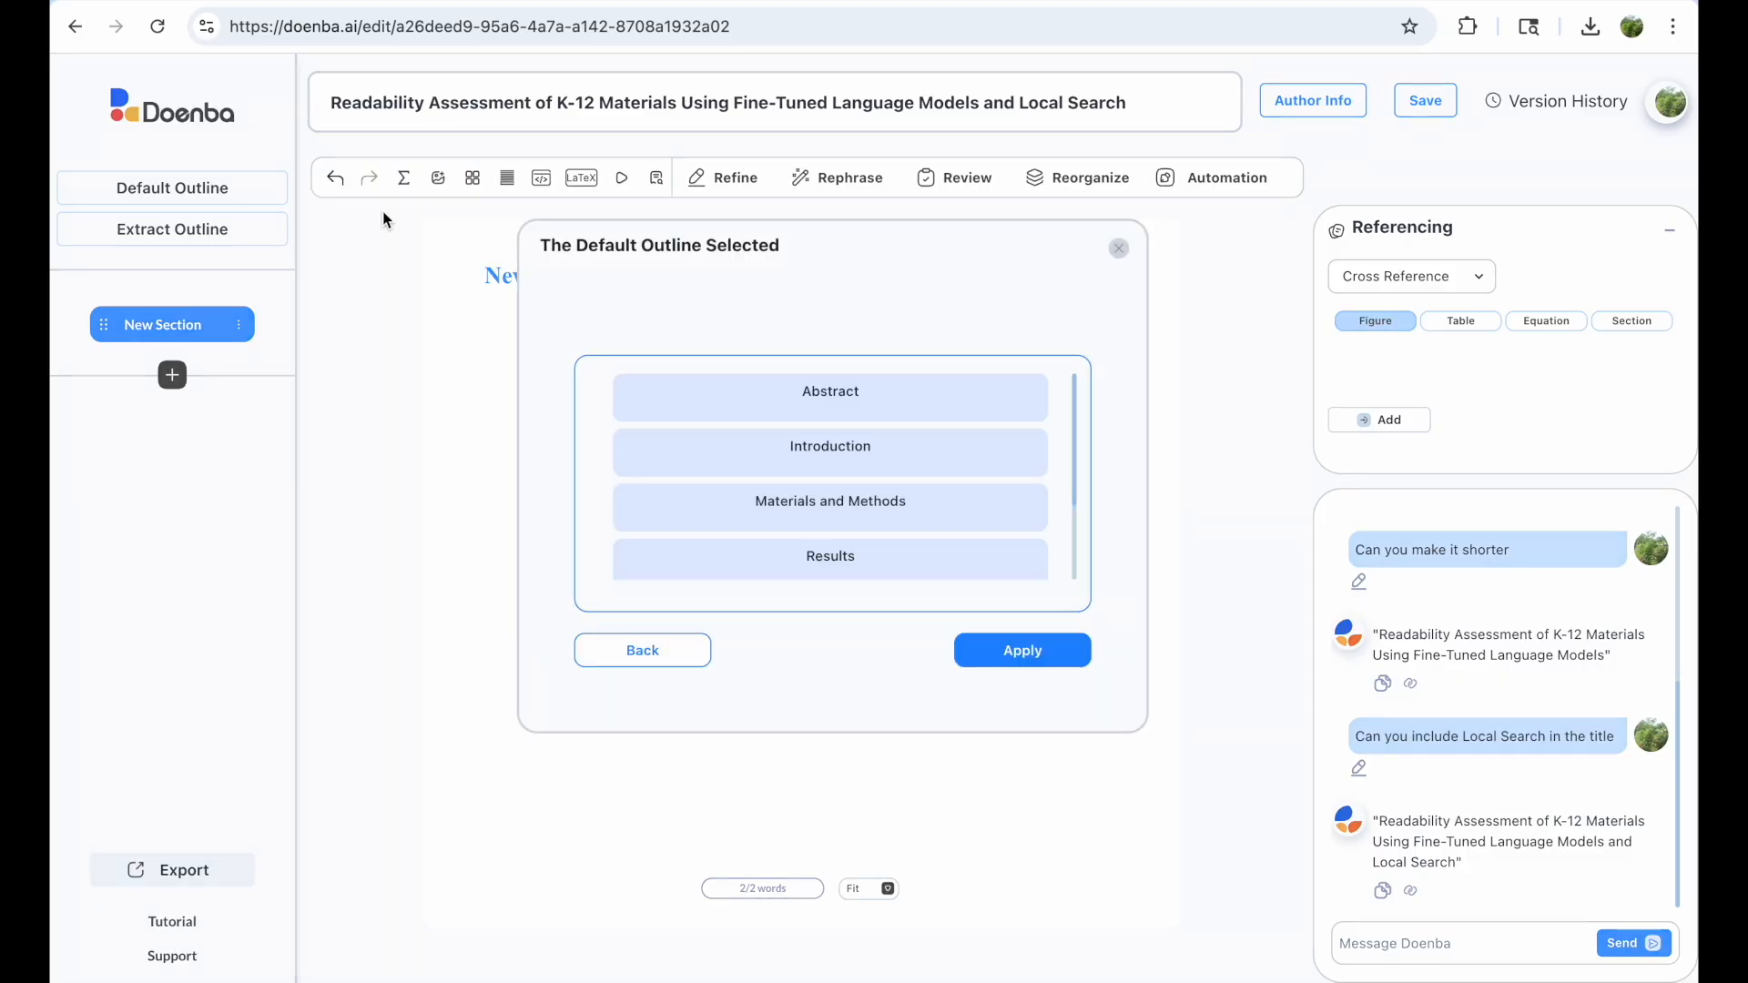
scroll(1046, 446, "down", 3)
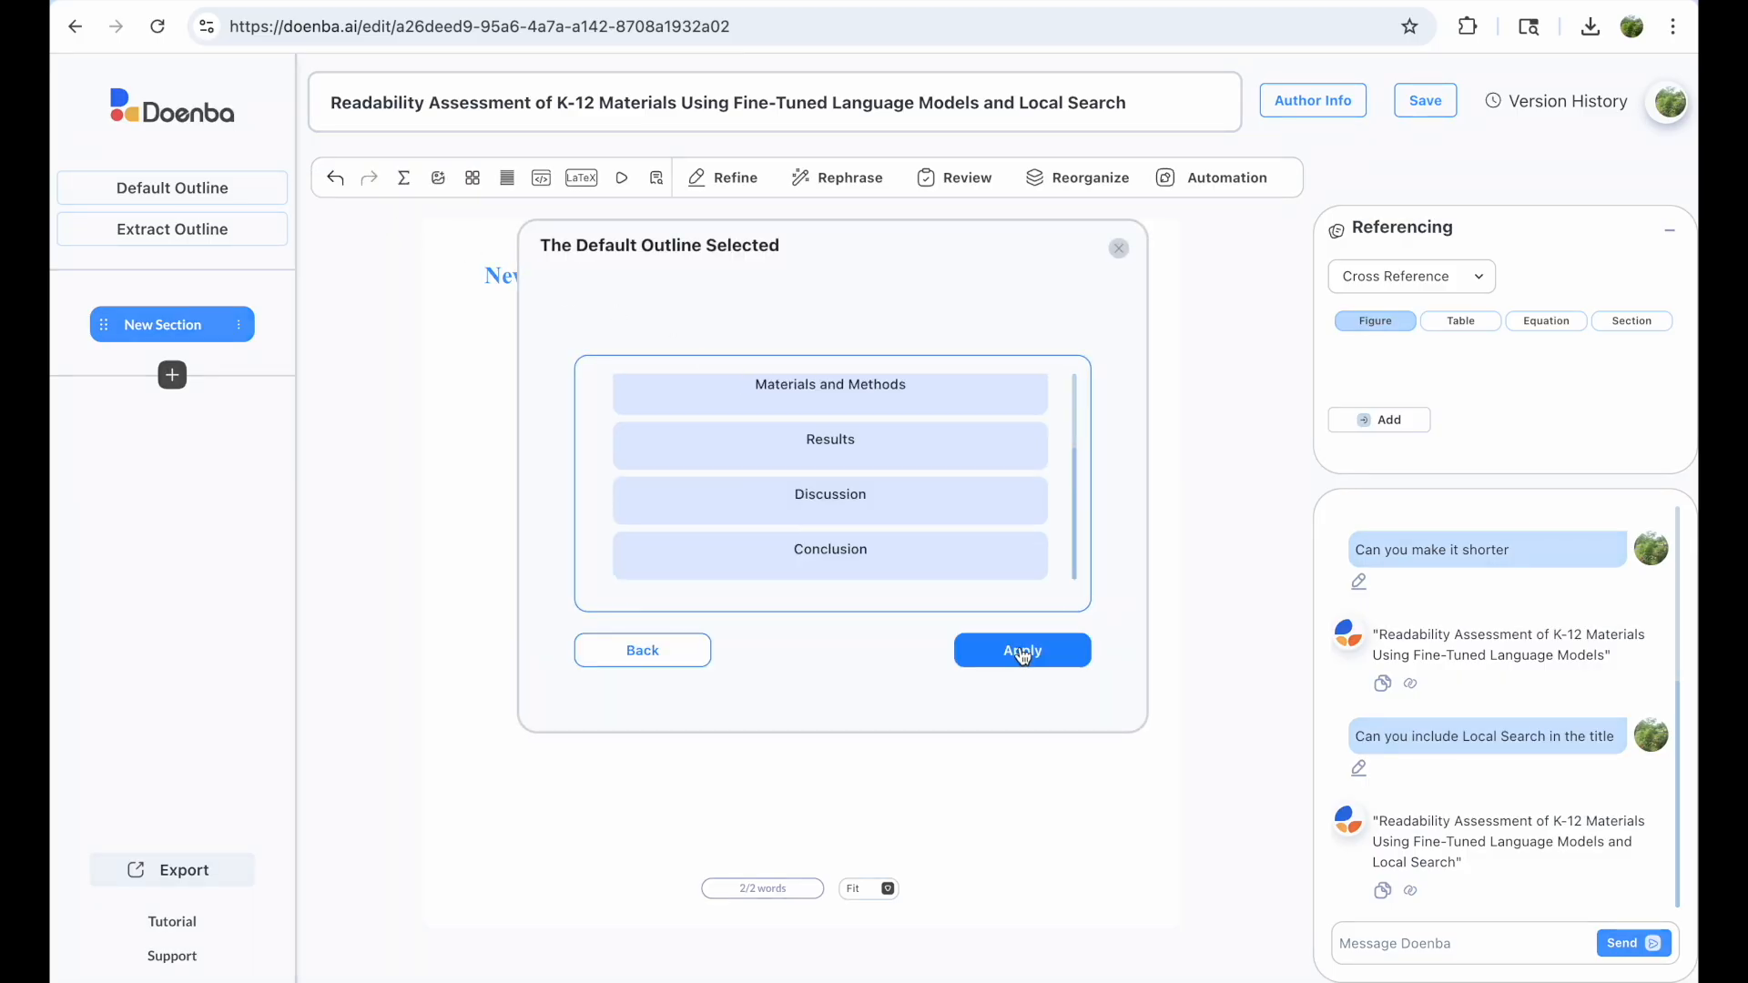
left_click(655, 662)
left_click(391, 304)
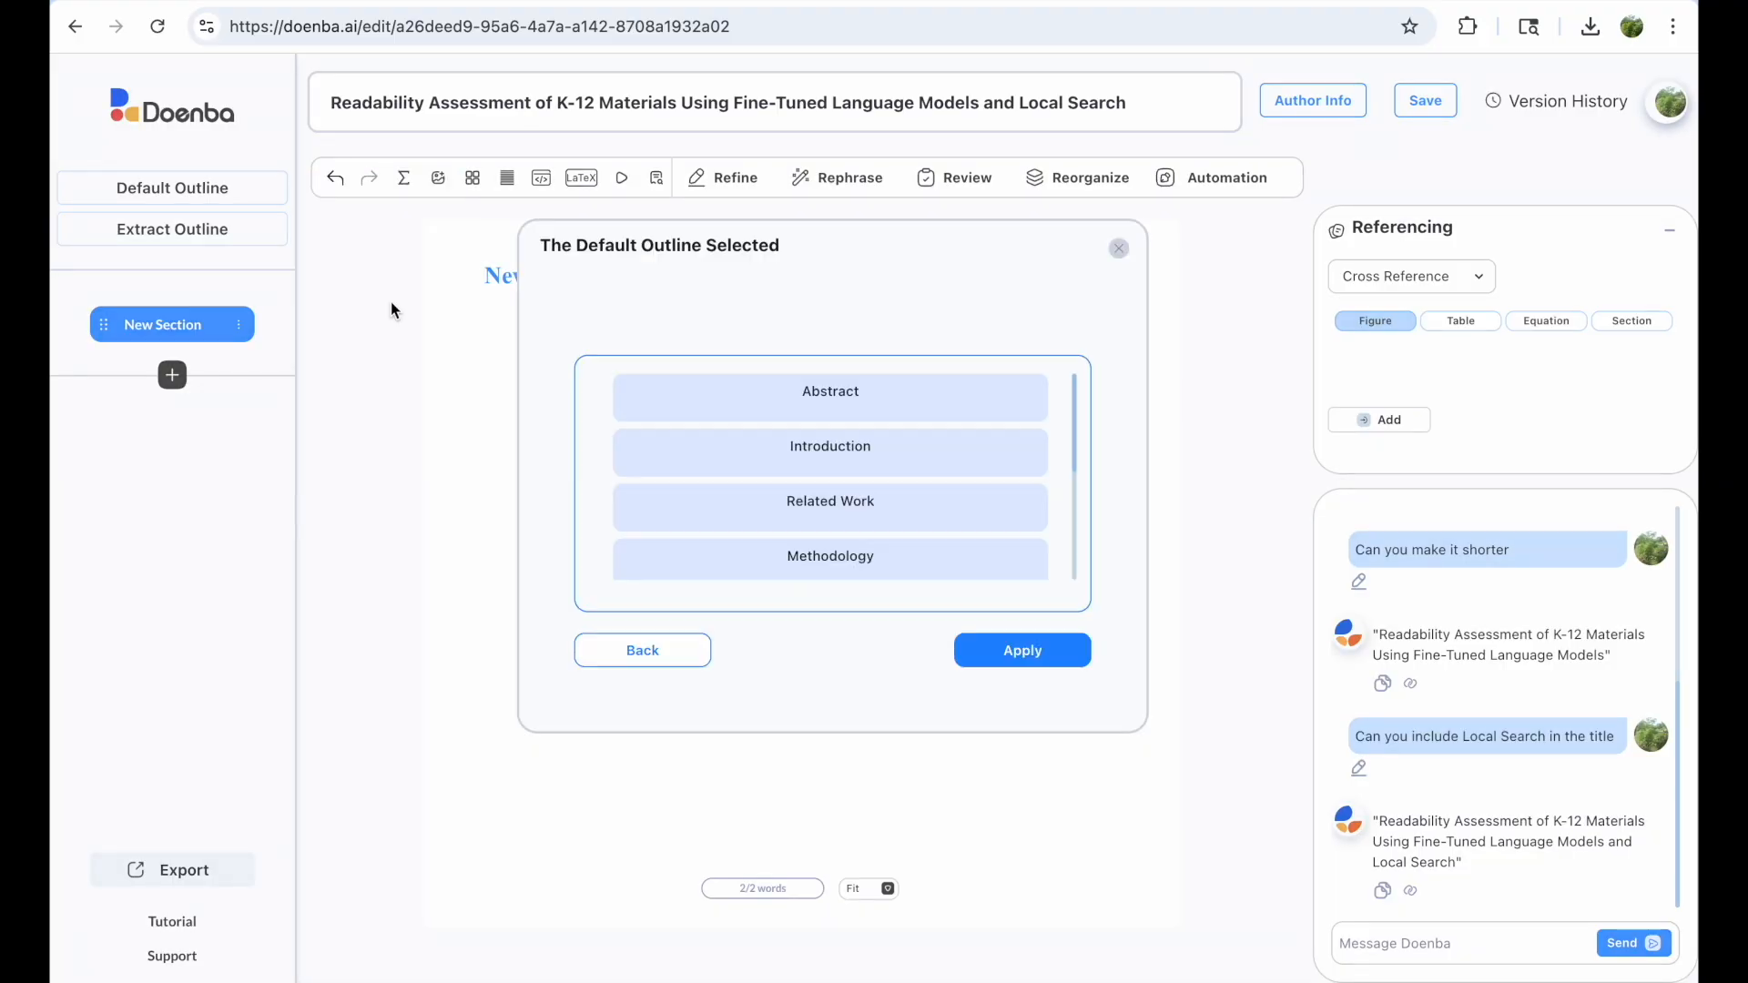
left_click_drag(1073, 394, 1091, 521)
left_click(1023, 659)
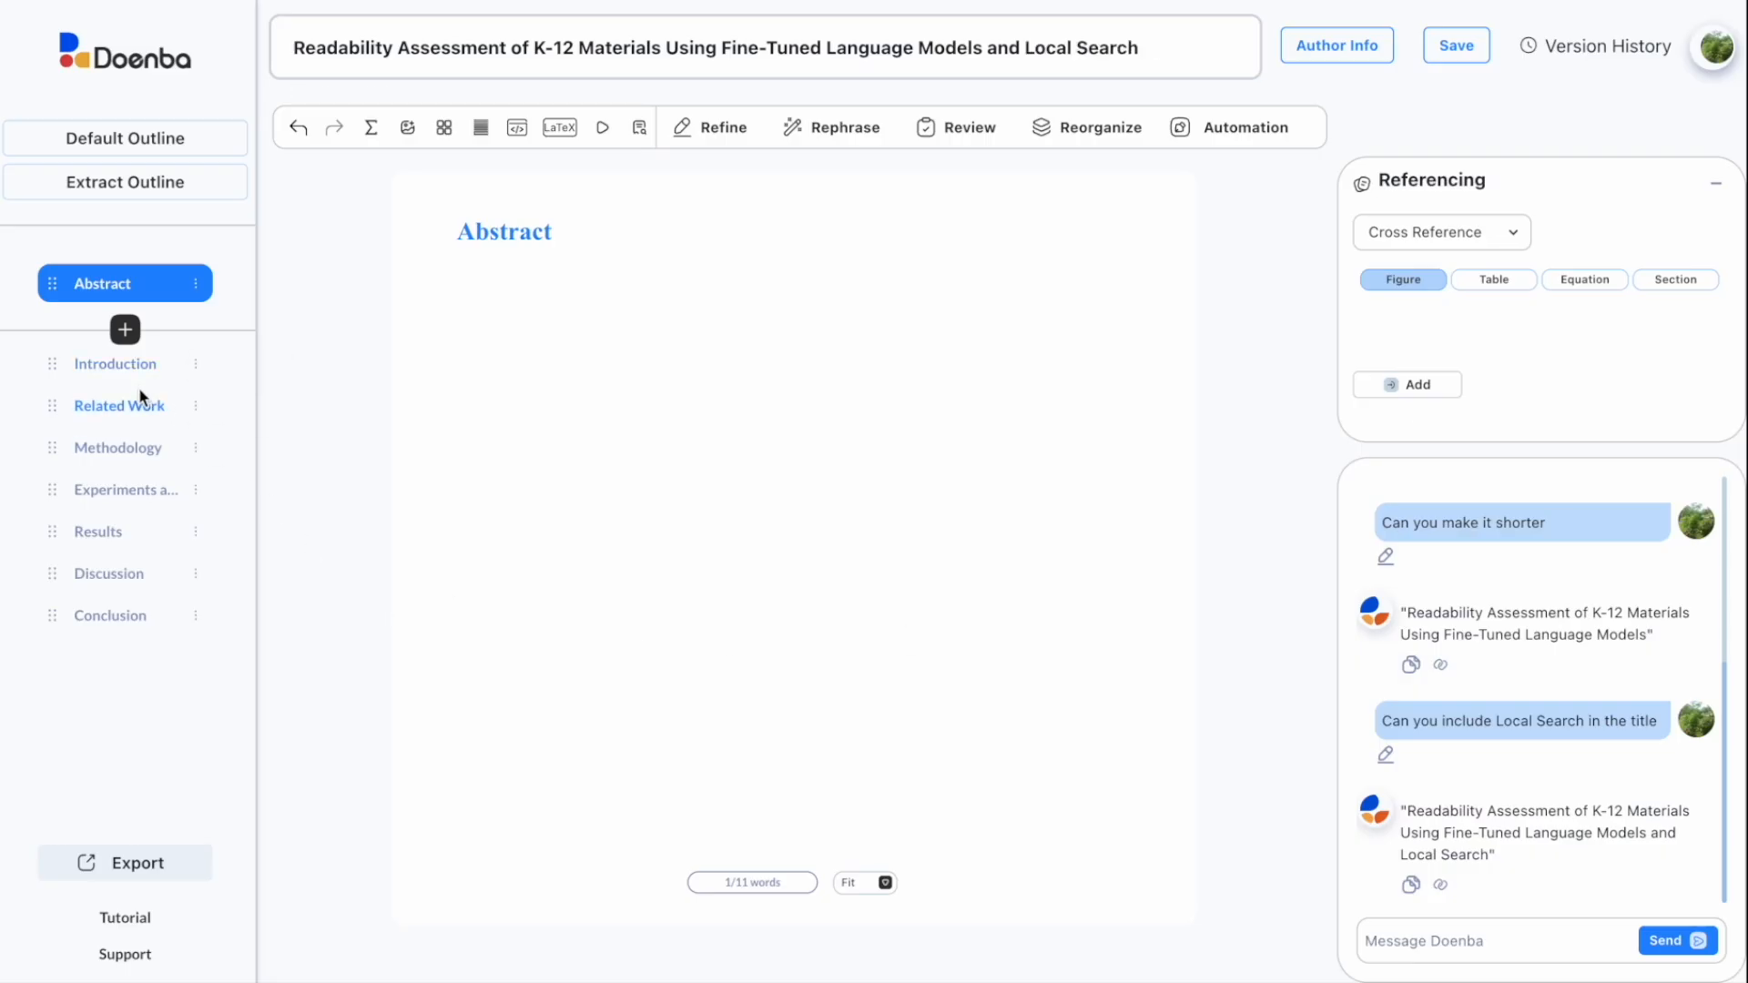
Step: Start a new paragraph under Introduction beginning with 'Read'
left_click(119, 366)
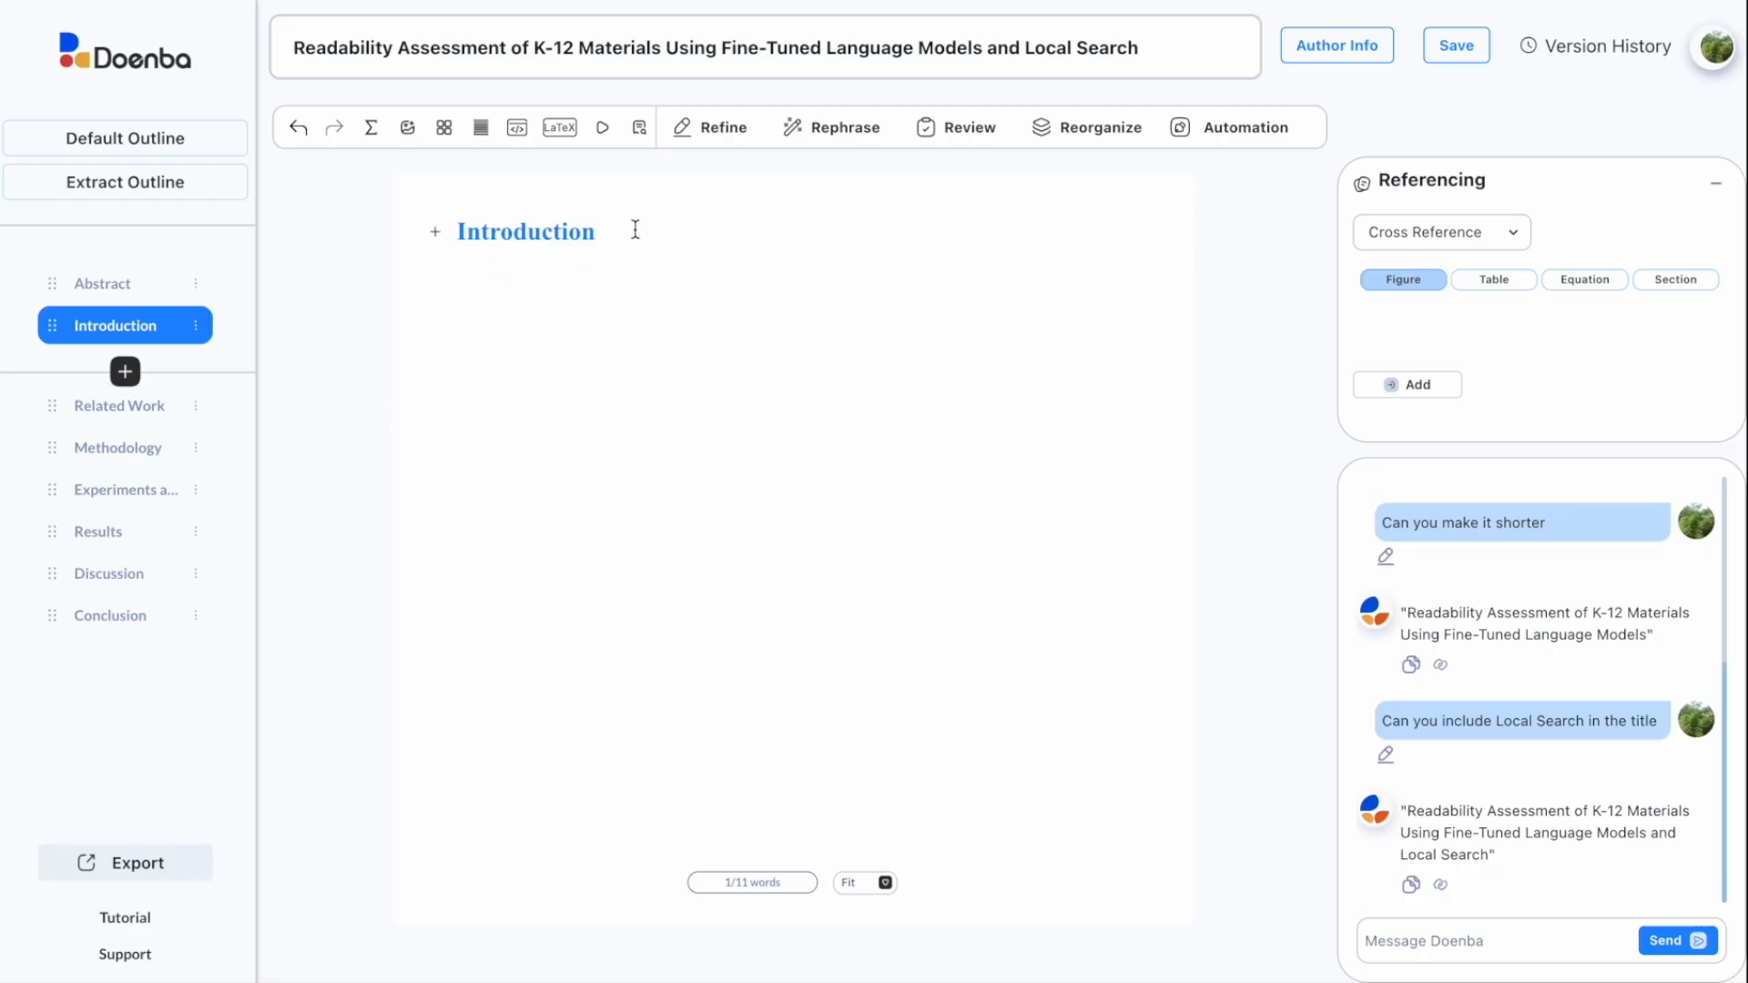
key("Return")
type("Read")
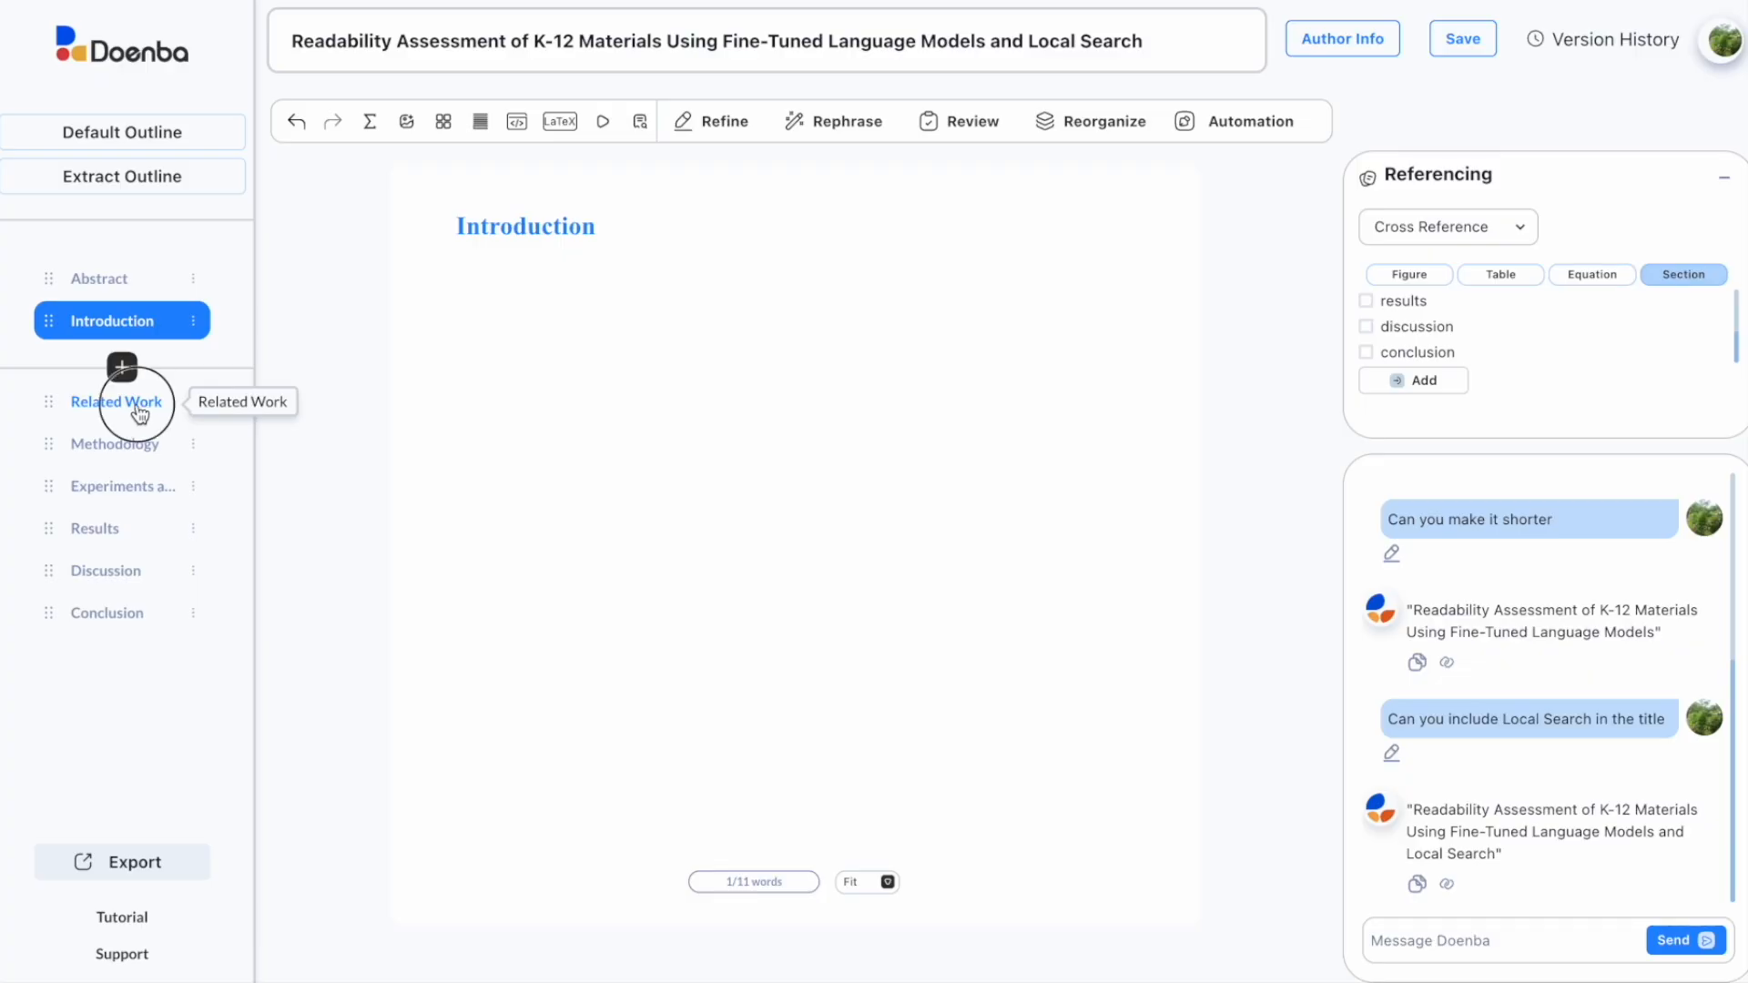
Step: Add section 'My Results' (label 'my results') after Related Work reading 'Listed below are my results', cross-referenced
left_click(139, 411)
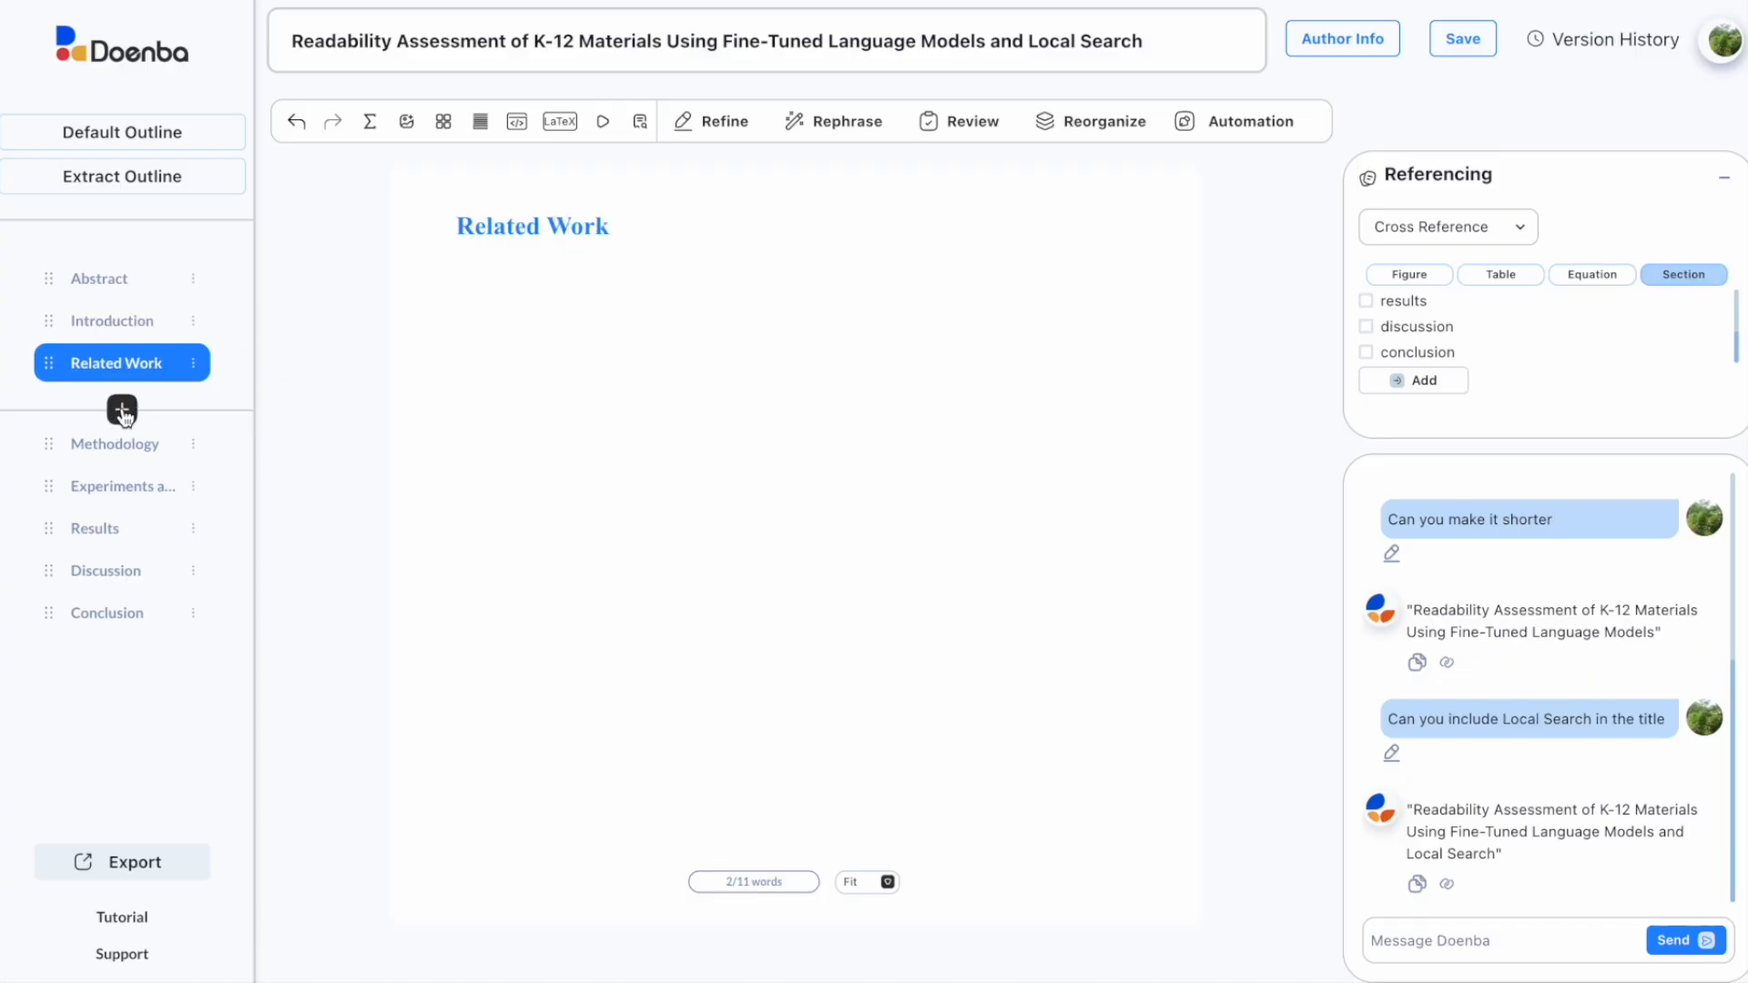
left_click(122, 410)
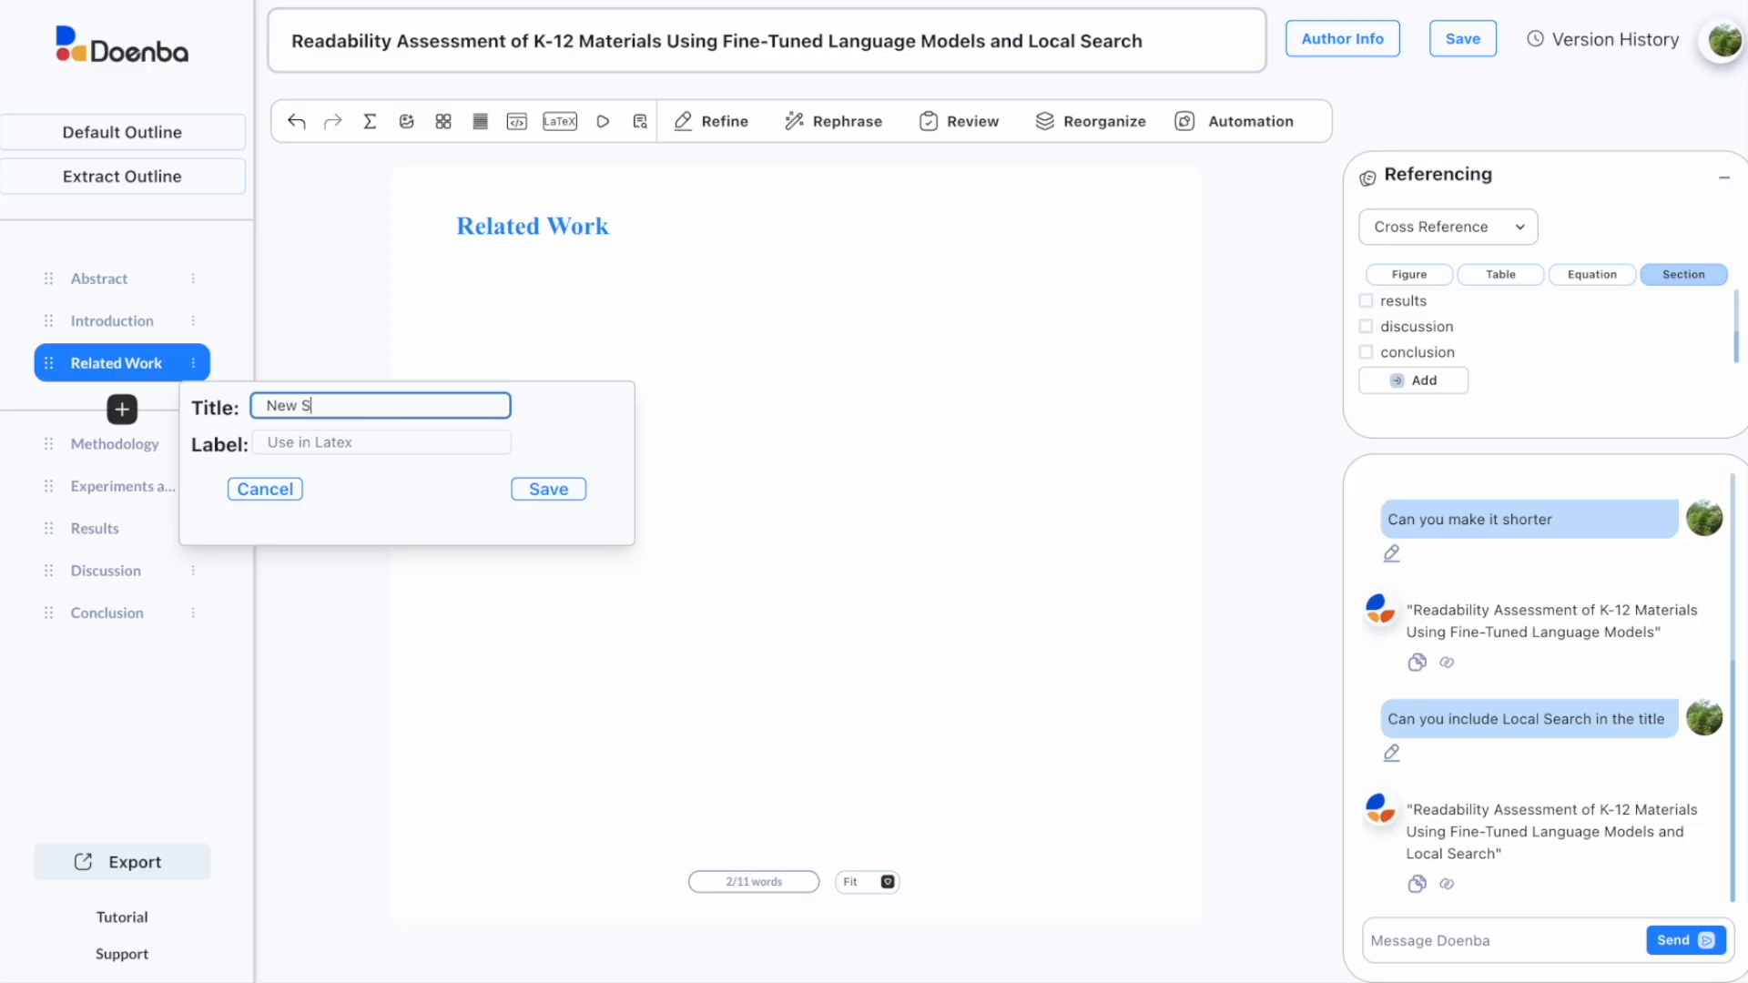
type("My Results")
key("Tab")
type("my results")
left_click(542, 490)
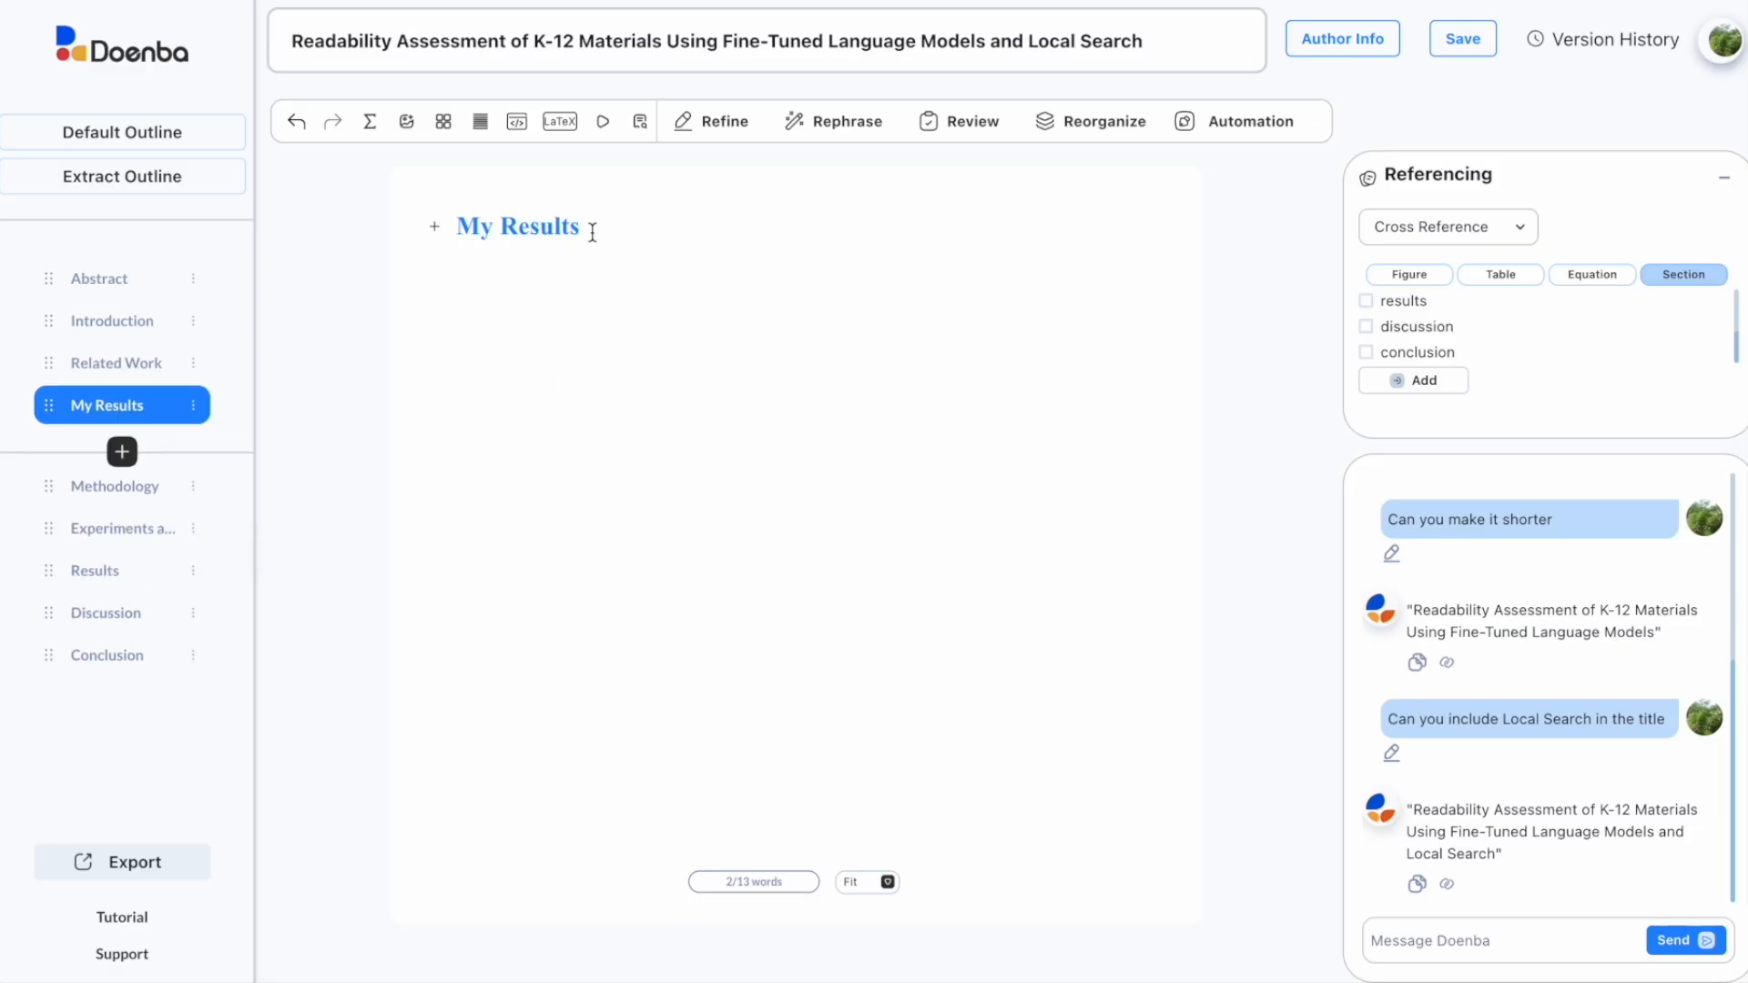
type("Listed below are my results")
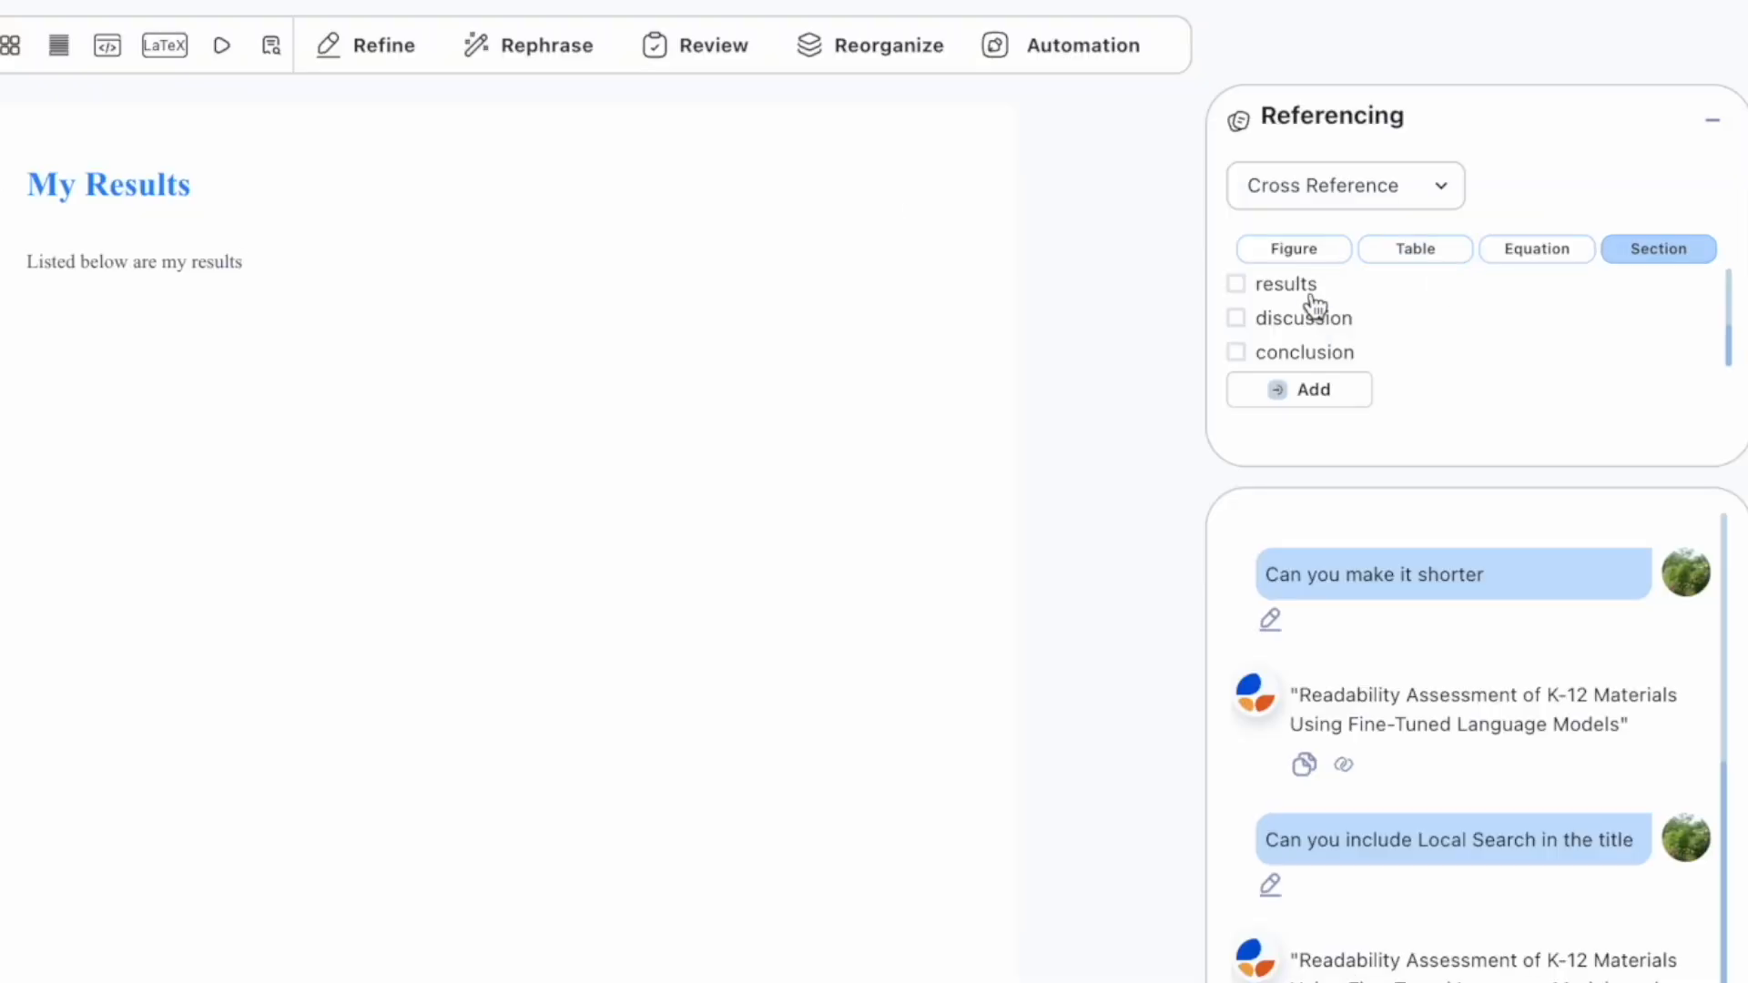
scroll(1309, 301, "up", 4)
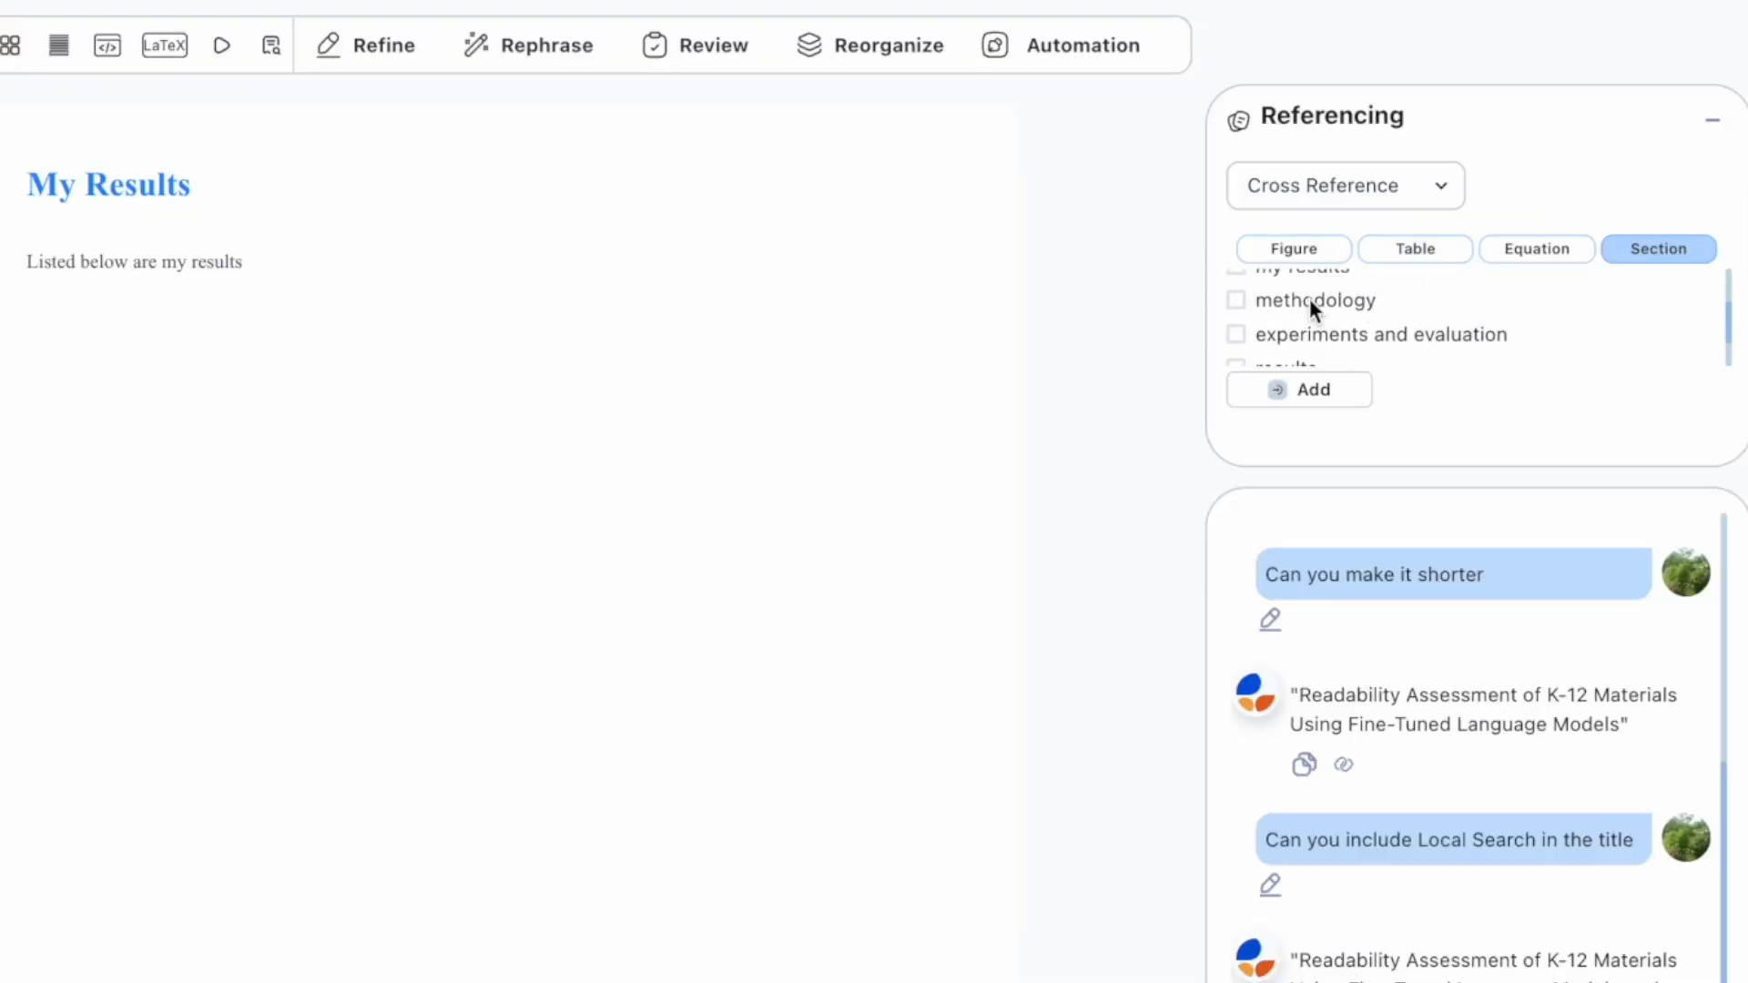
left_click(1236, 326)
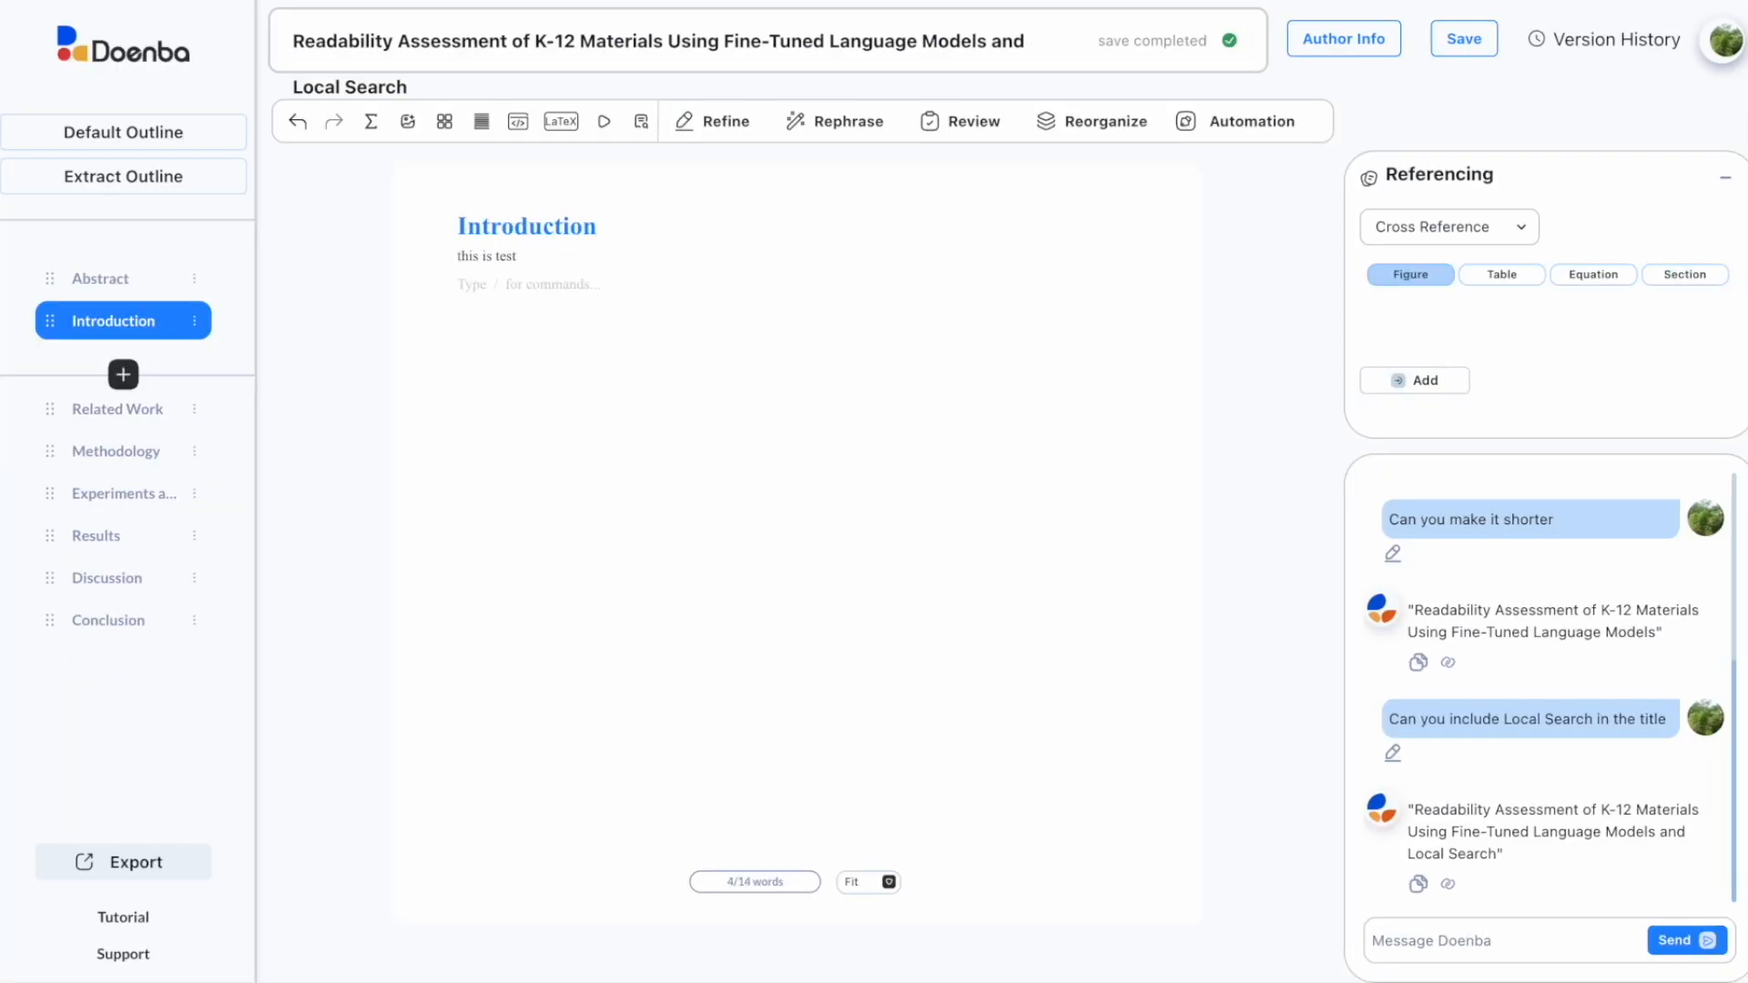
Step: Check Related Work's options menu without changes, then drag Methodology above Related Work
left_click(196, 416)
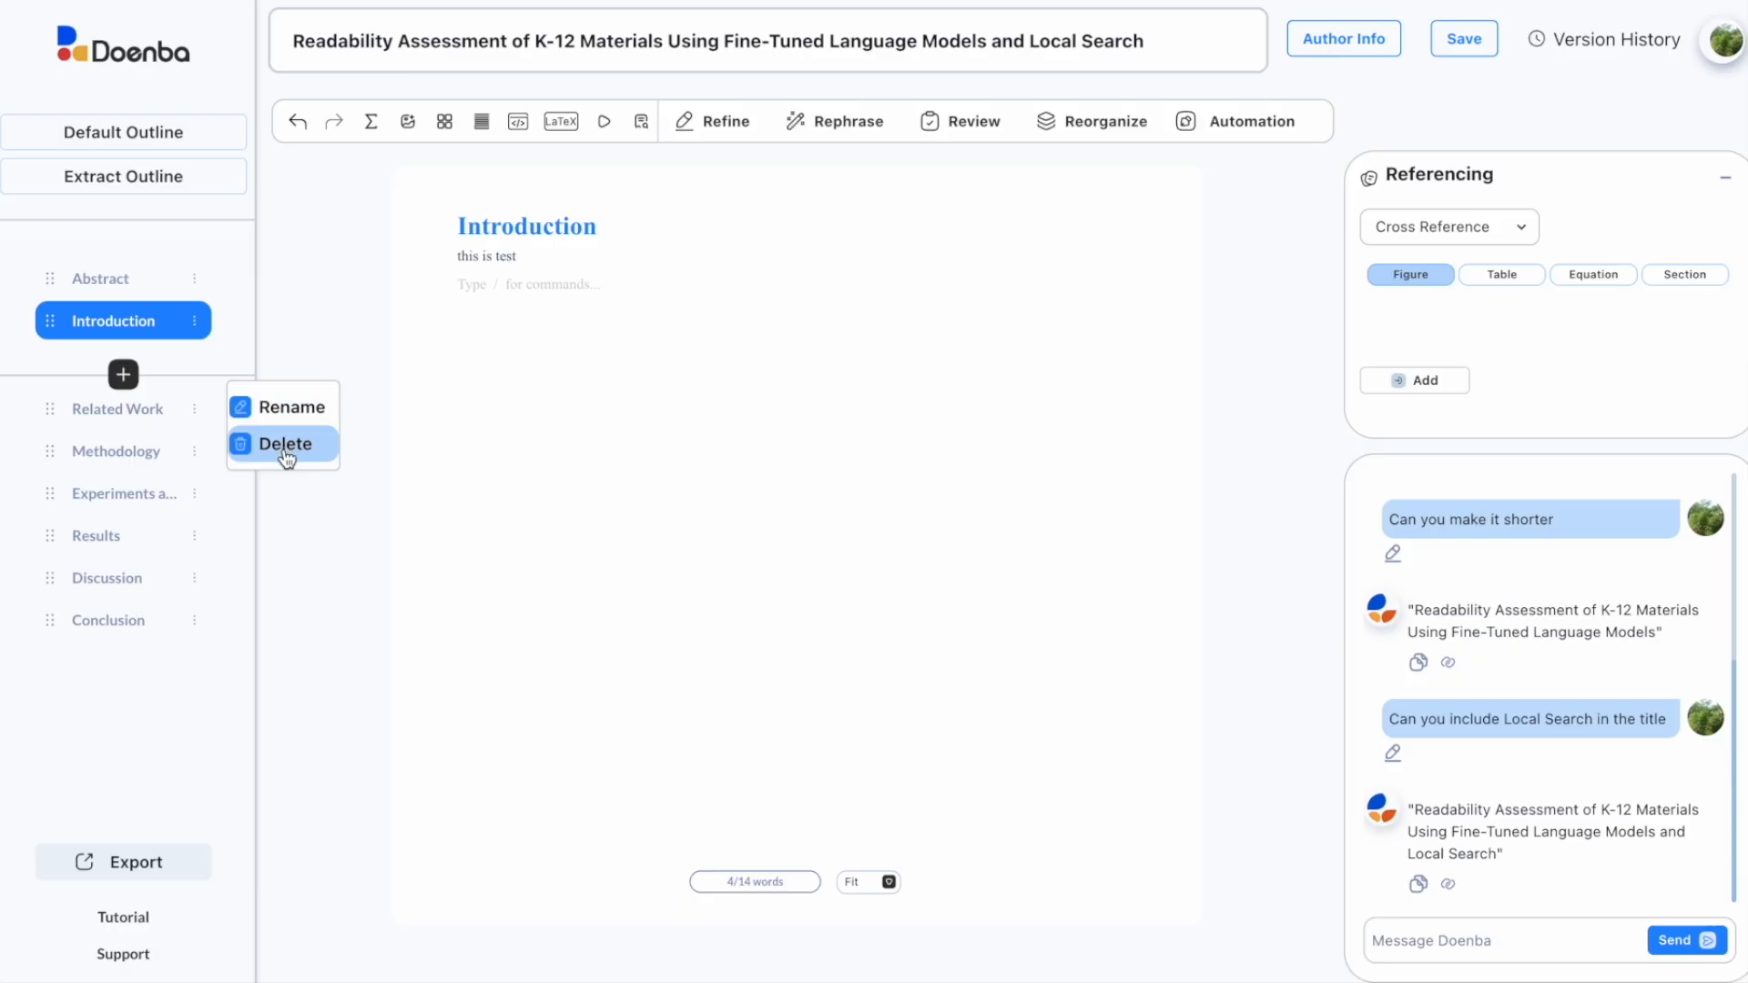
left_click(52, 410)
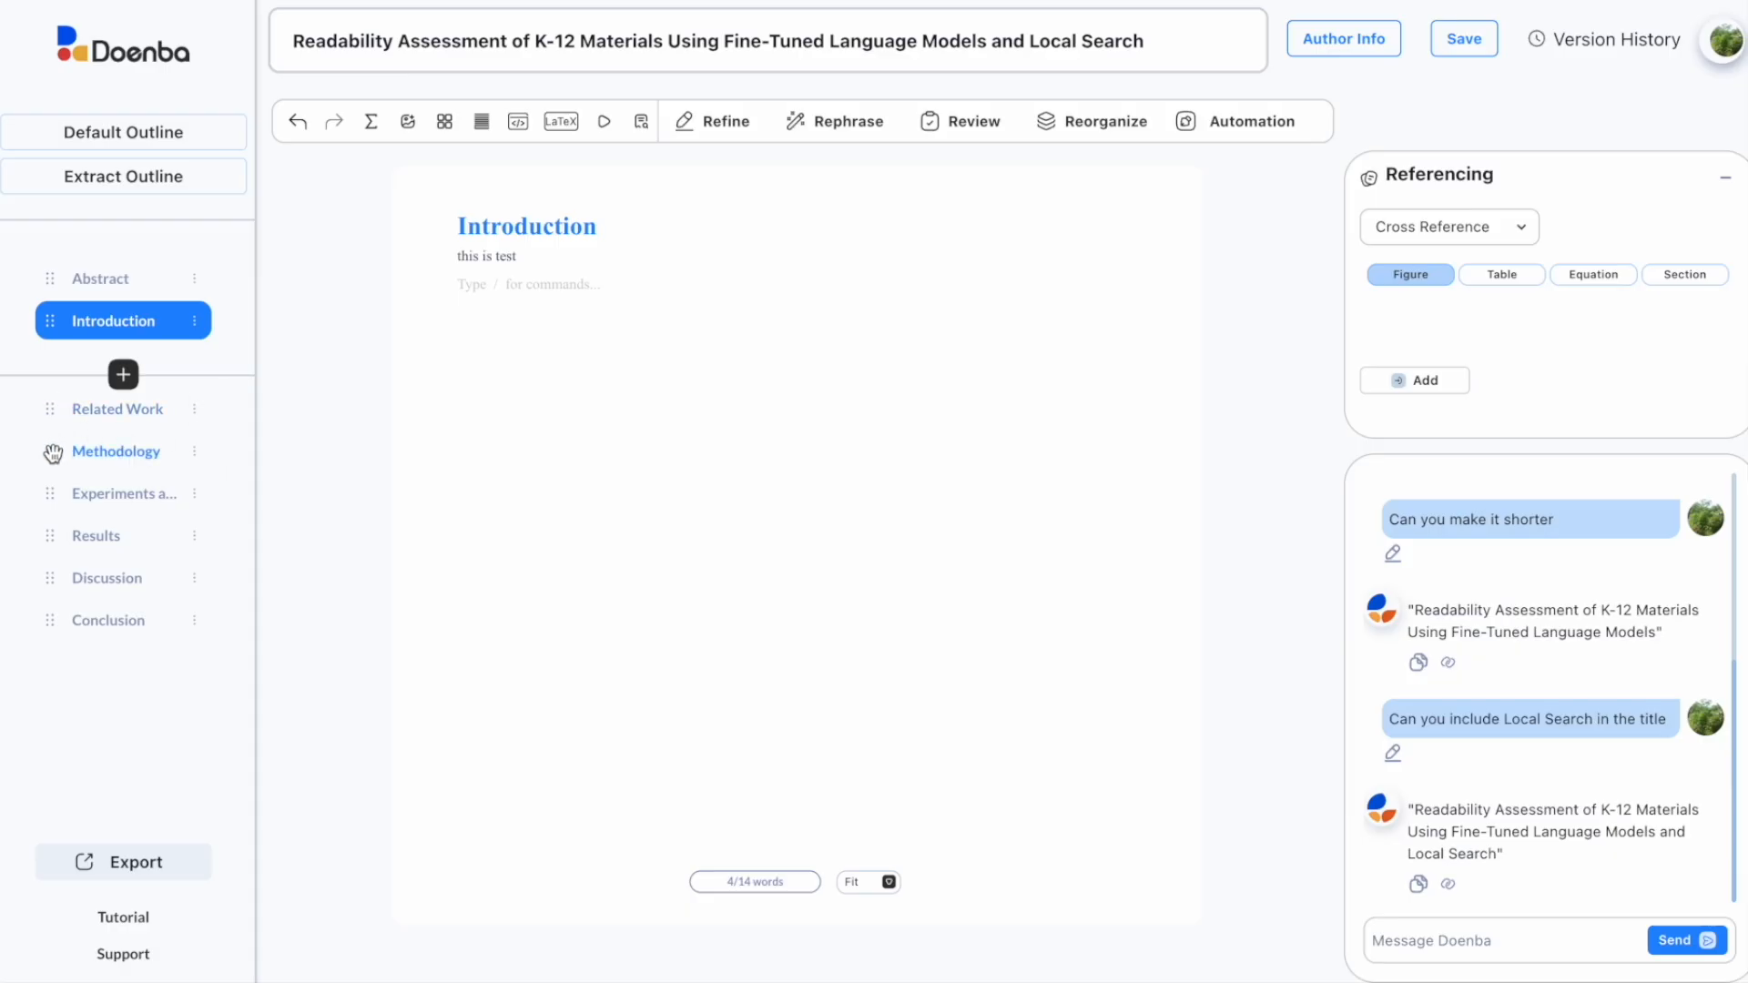
left_click(52, 451)
mouse_move(52, 450)
left_mouse_down()
mouse_move(51, 398)
mouse_move(47, 464)
mouse_move(55, 446)
left_mouse_up()
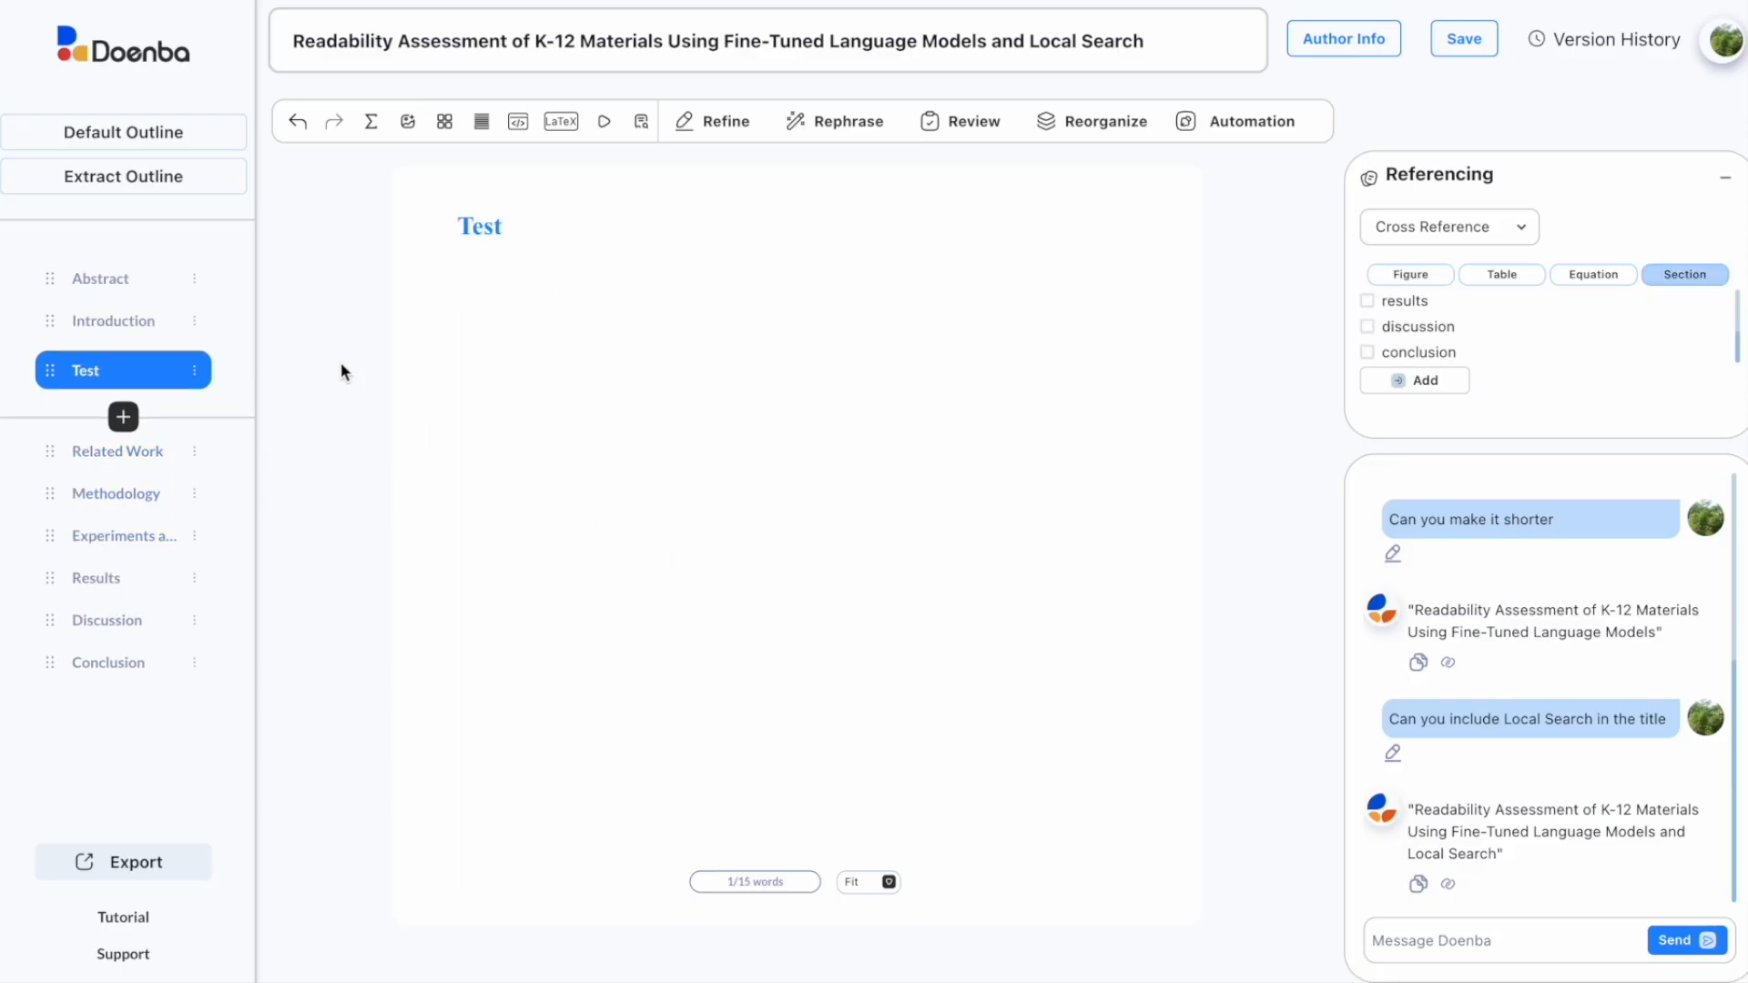
Step: Extract the outline from KDIR_ARA_2025.pdf and apply it, replacing the current sections
left_click(155, 185)
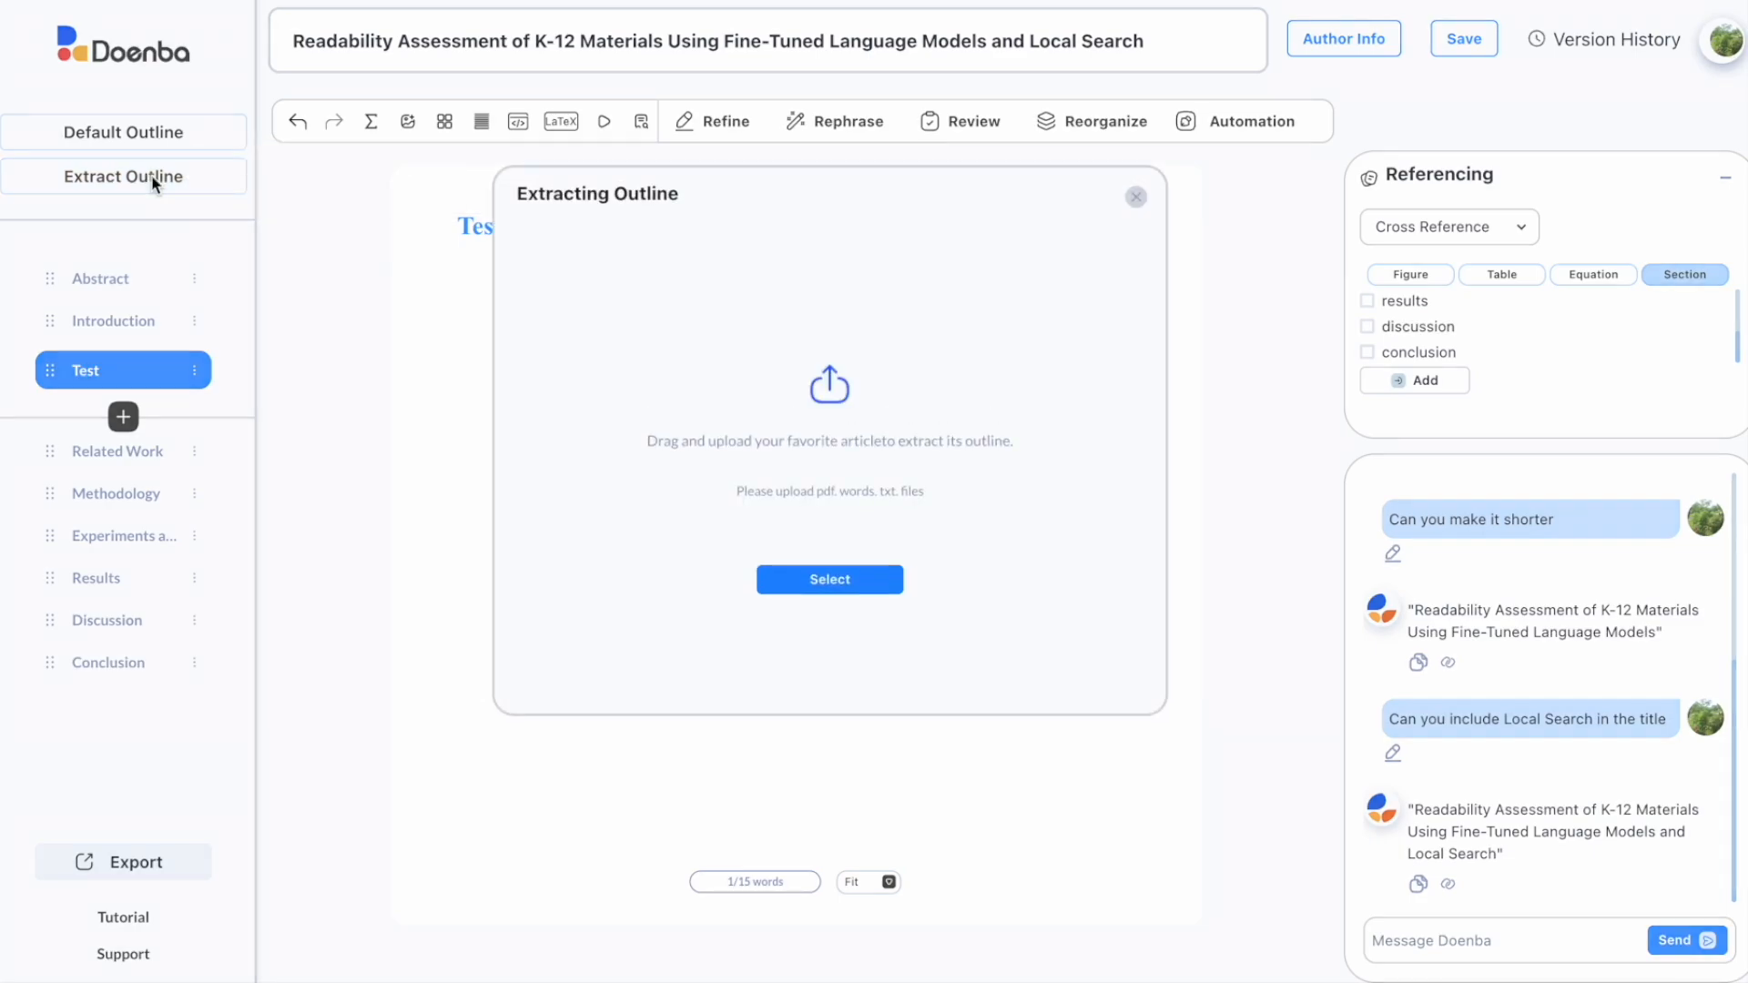
left_click(797, 583)
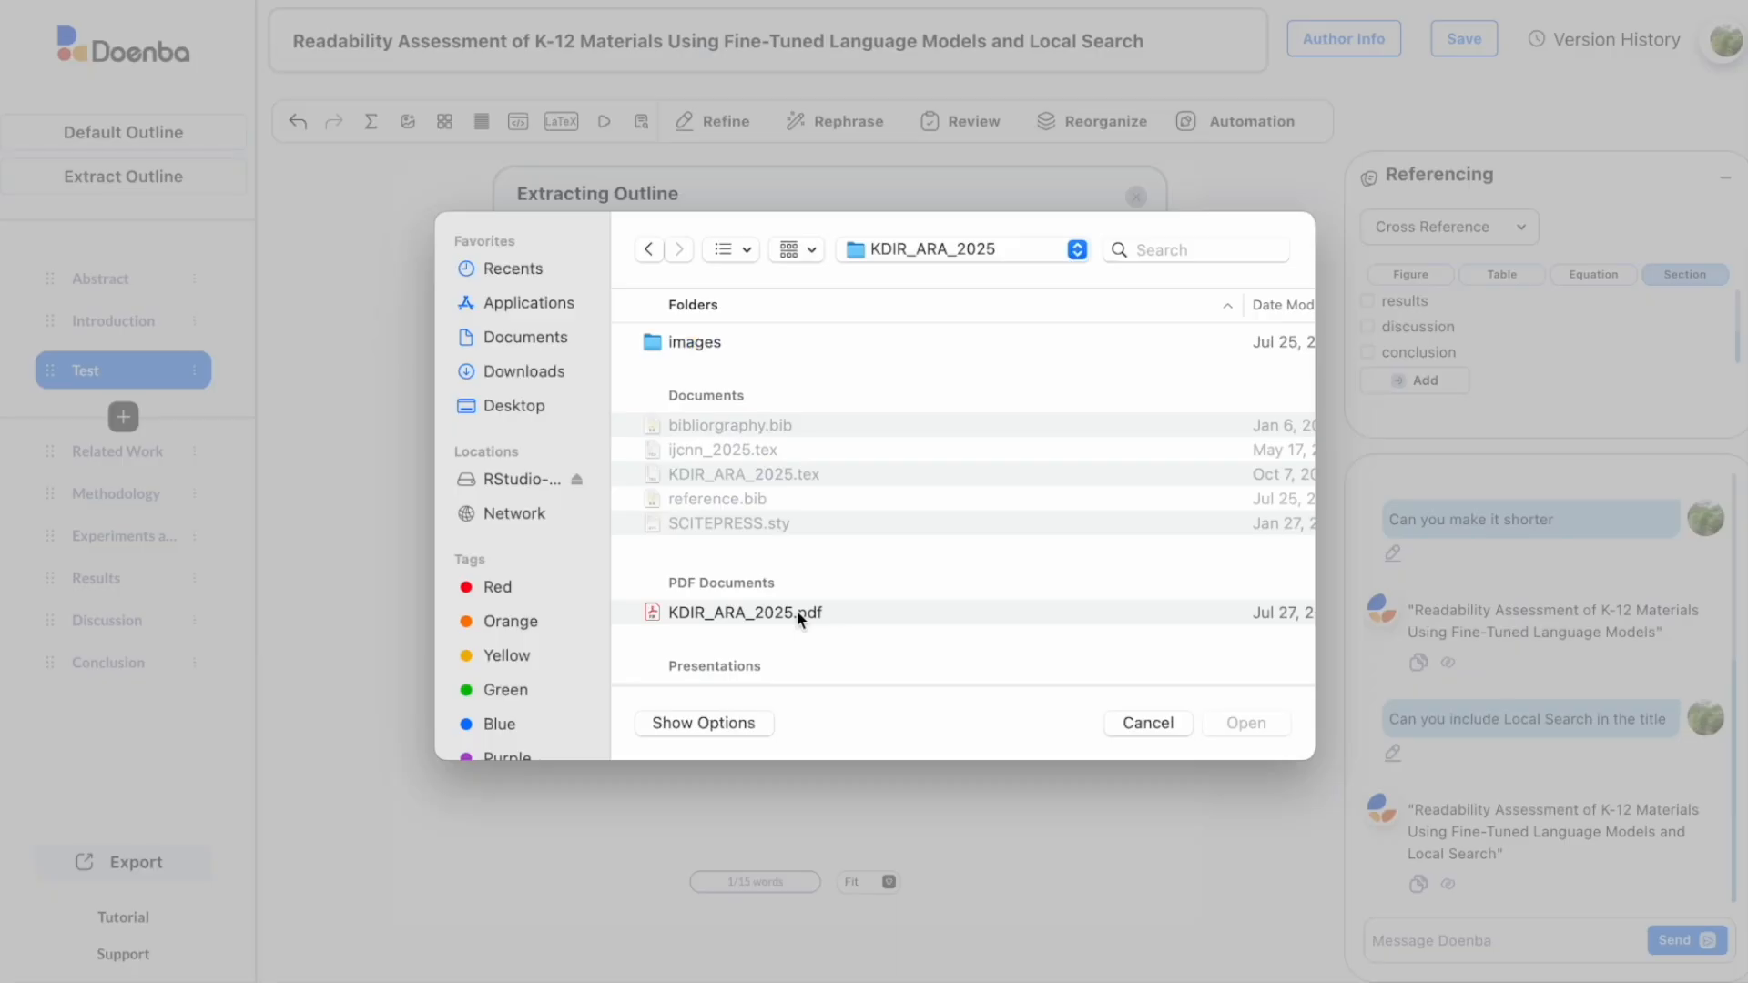
scroll(800, 619, "down", 1)
double_click(800, 604)
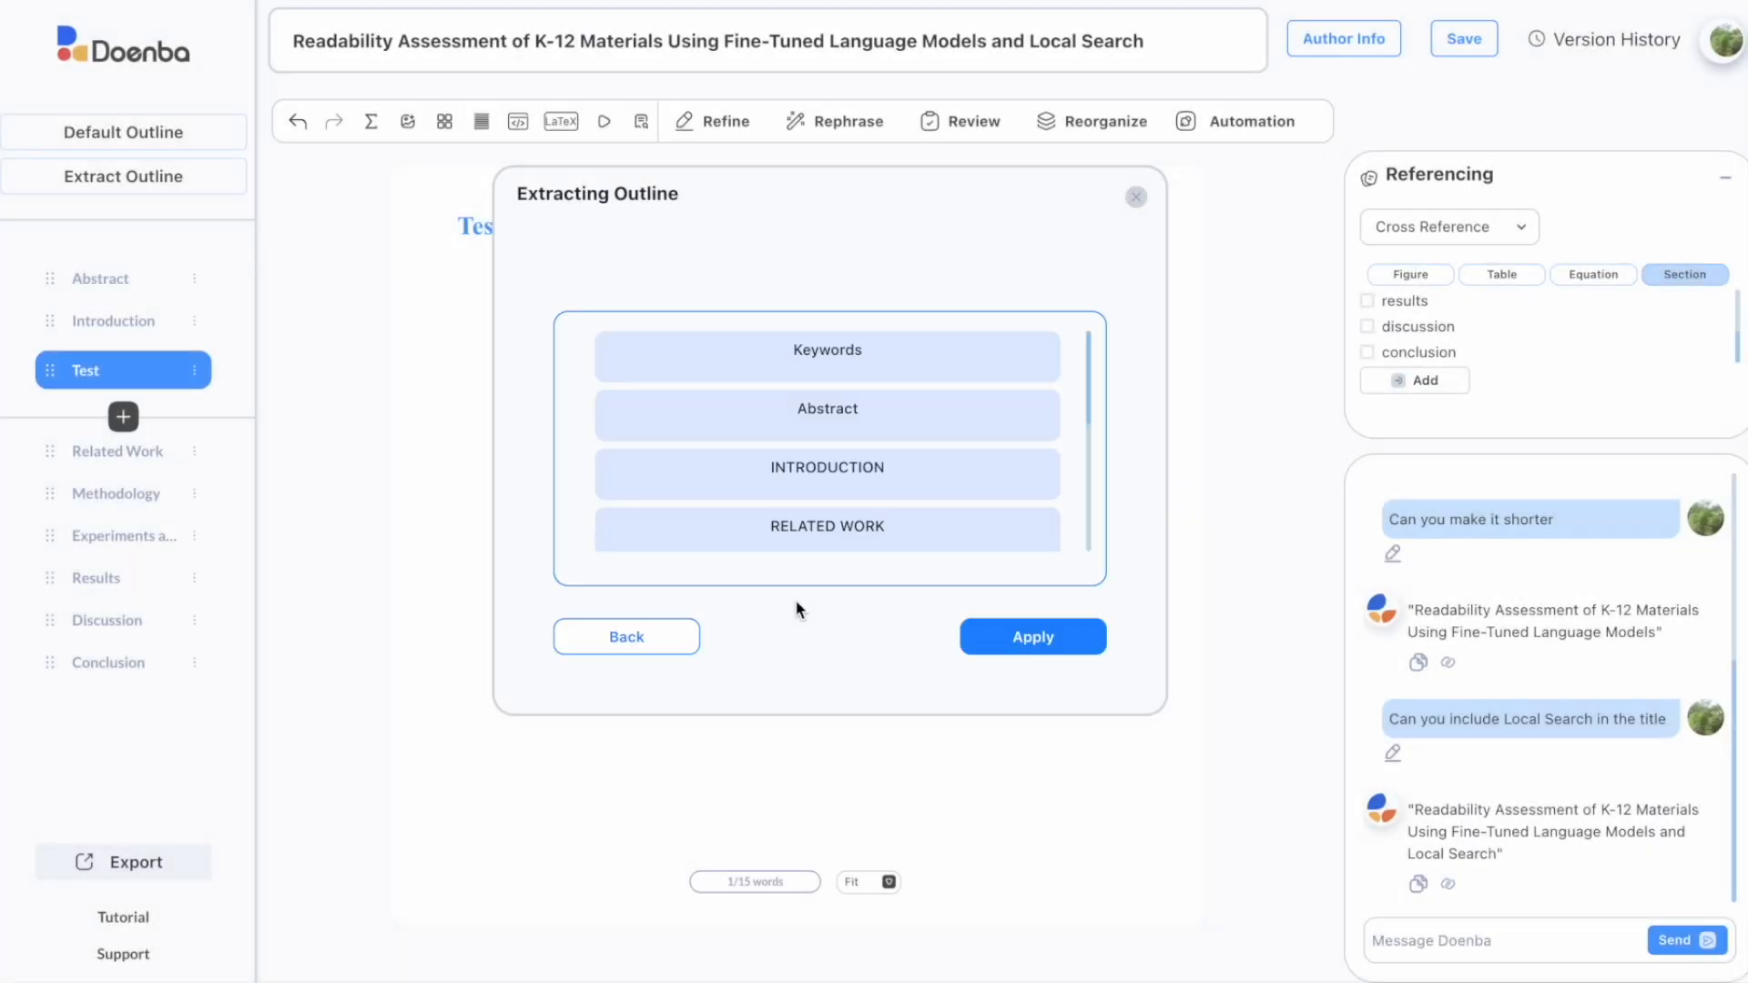
scroll(801, 565, "down", 5)
left_click(1035, 638)
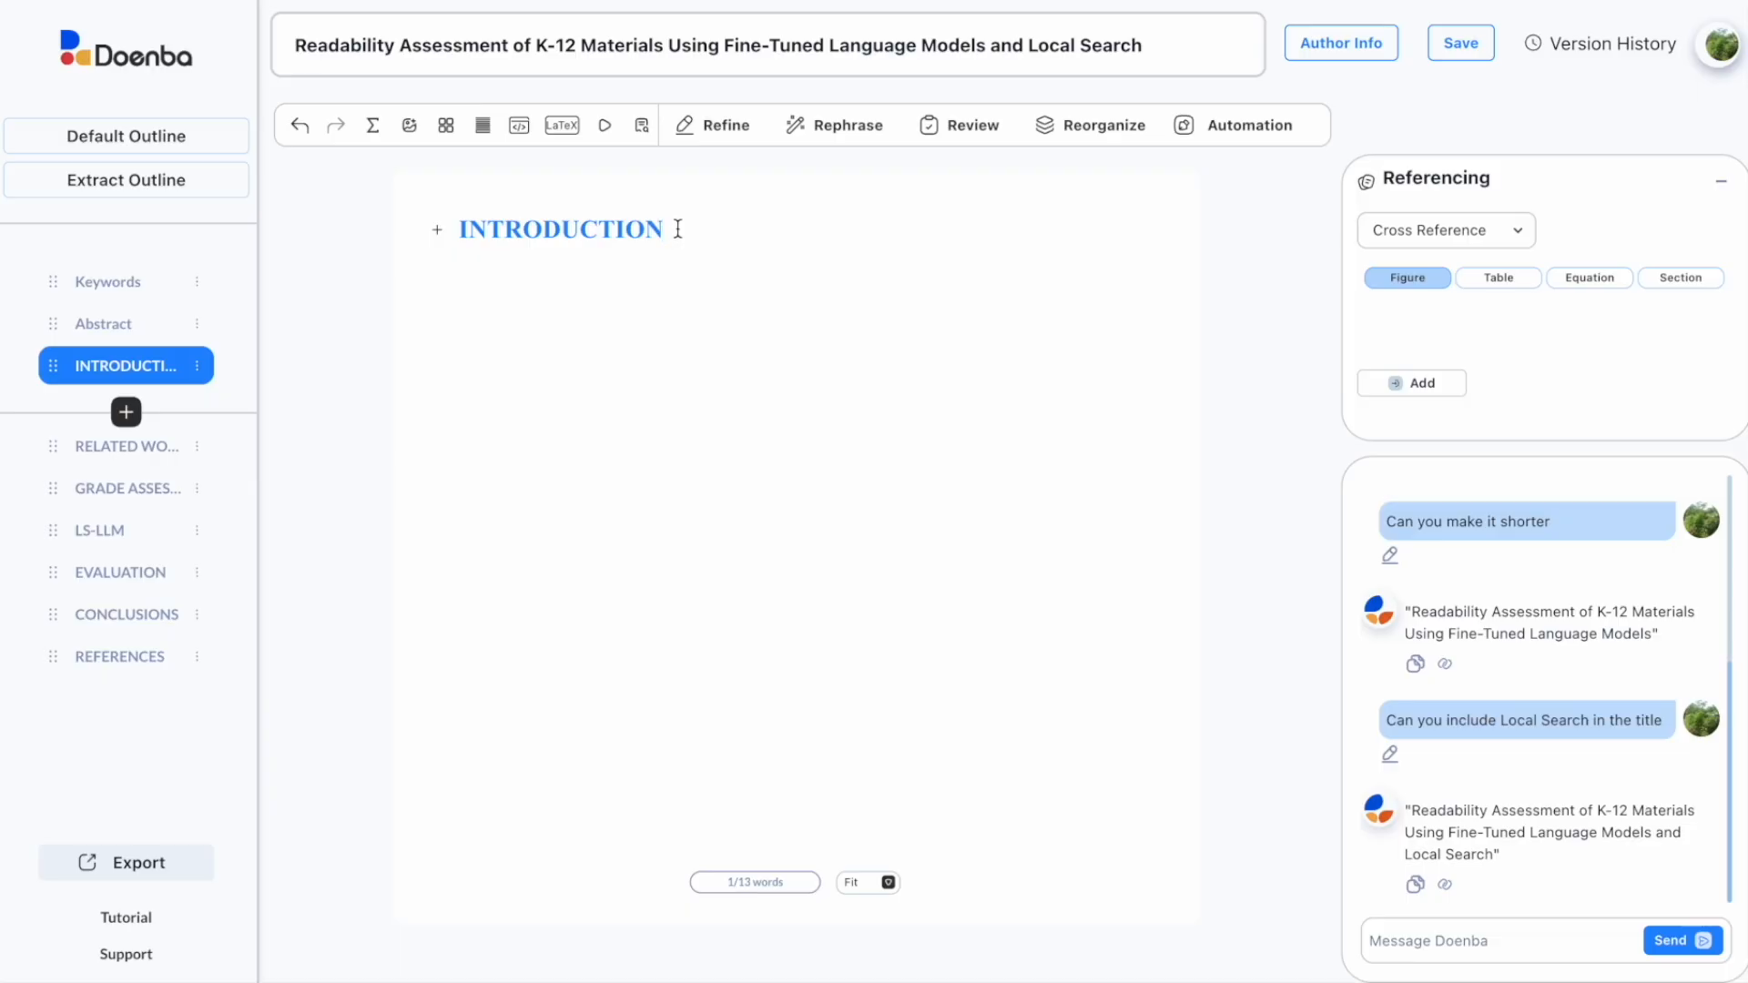
Step: Add an empty paragraph under INTRODUCTION and place the cursor in the Message Doenba box
key("Return")
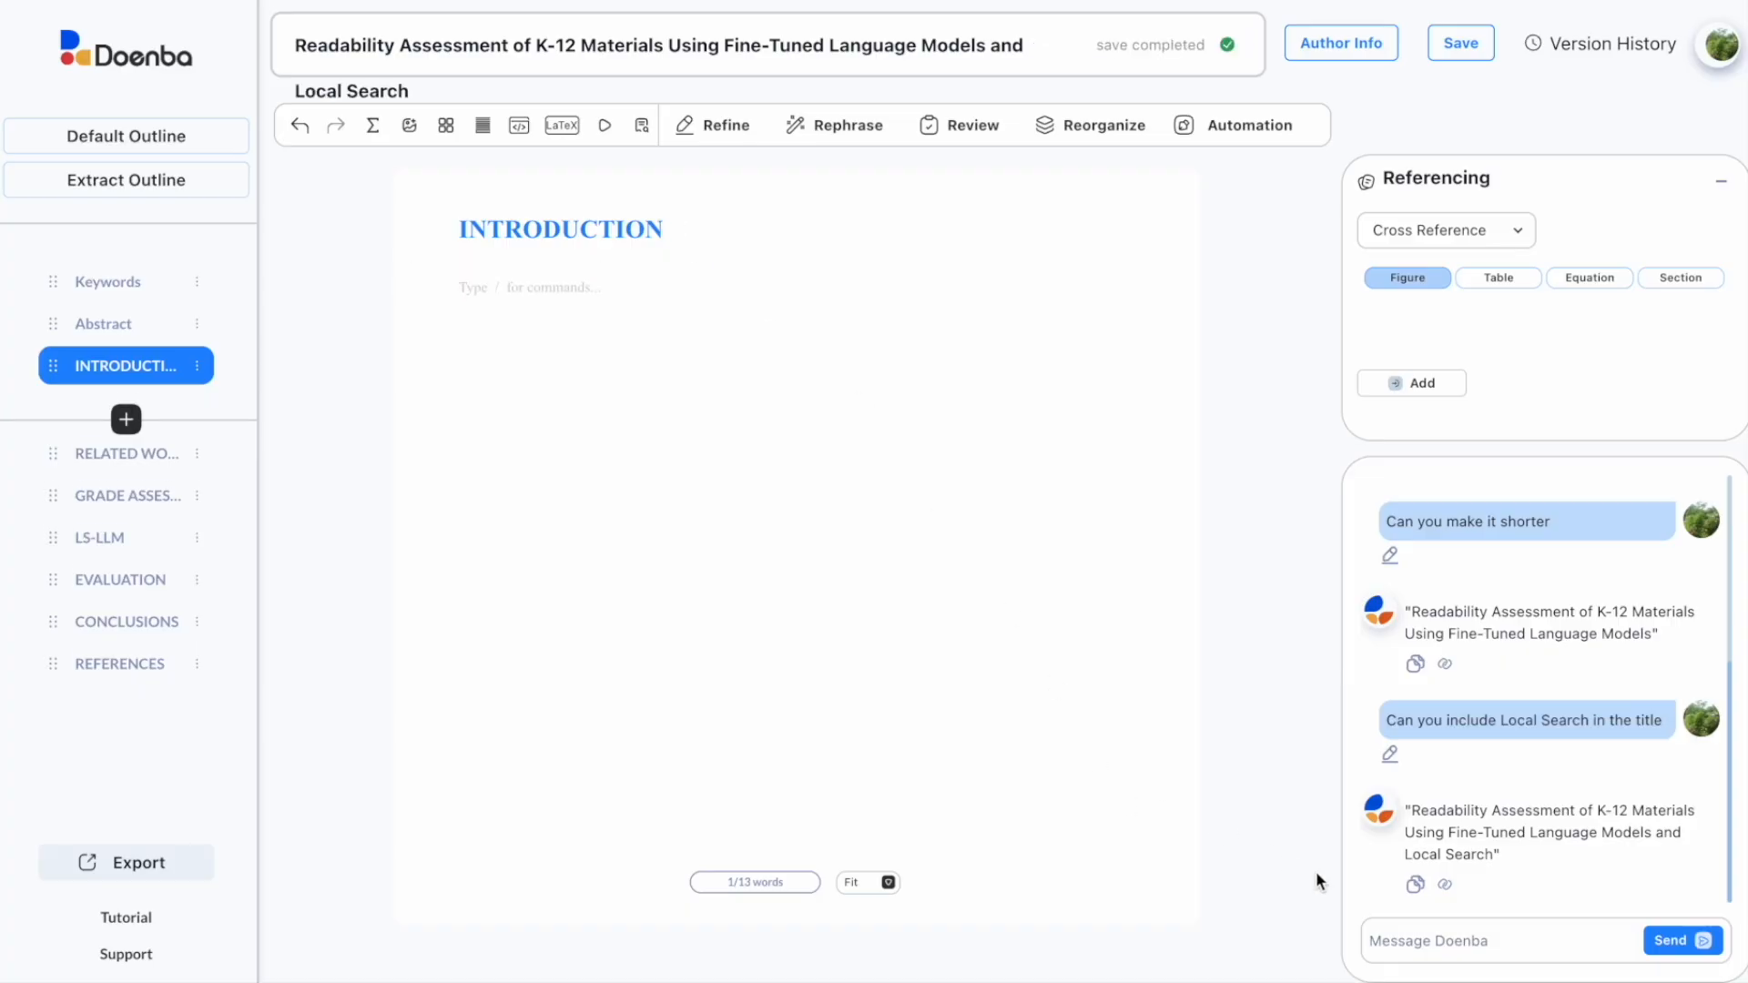
left_click(1380, 937)
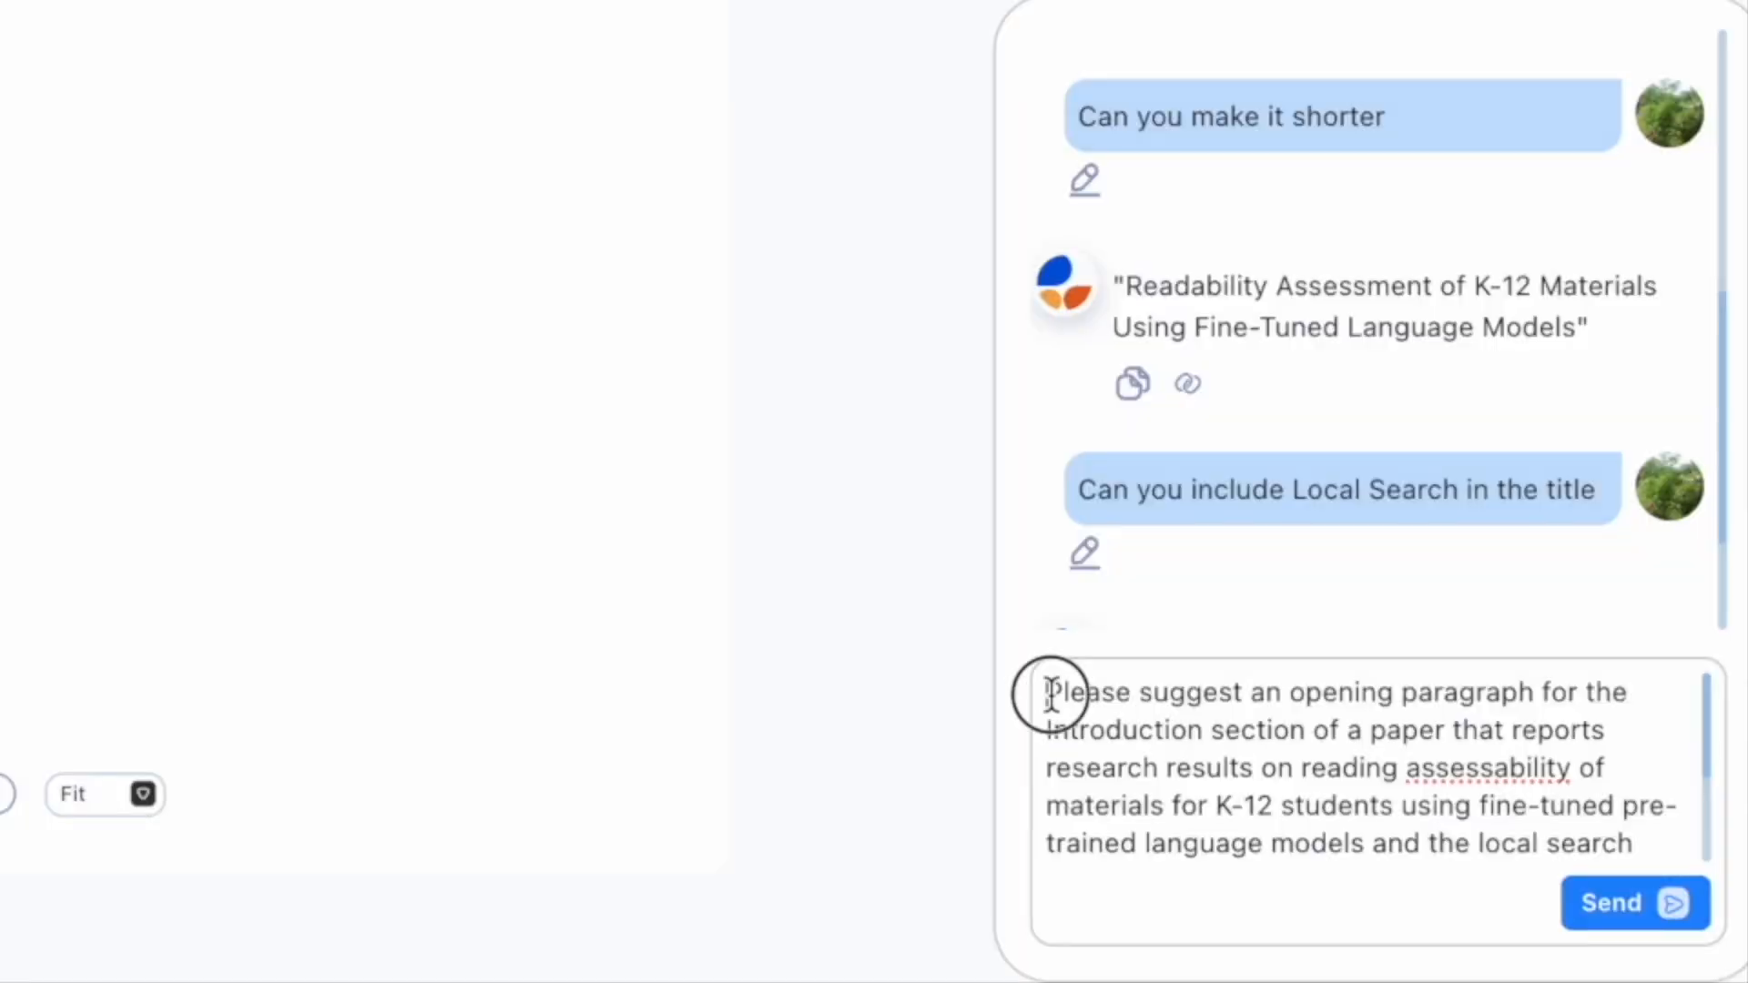
Step: Send the opening-paragraph prompt to the assistant and paste its draft into INTRODUCTION
left_click_drag(1046, 694, 1174, 881)
left_click(1606, 903)
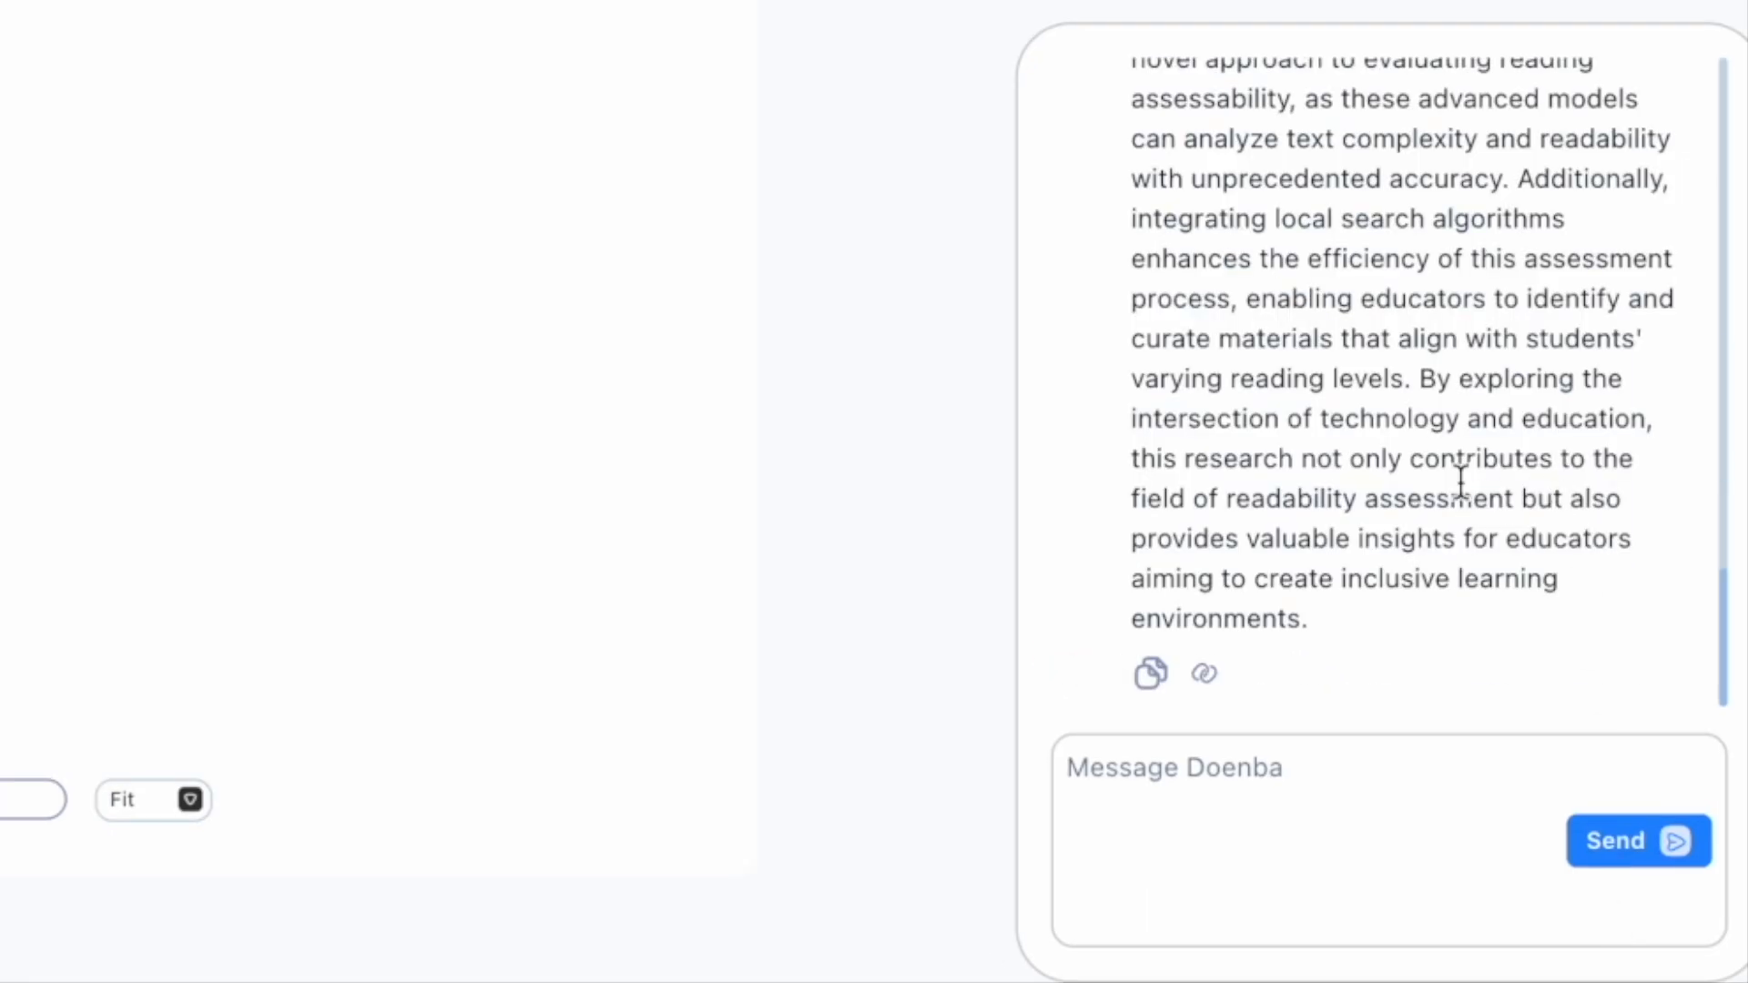
scroll(1459, 477, "up", 4)
scroll(1459, 476, "down", 4)
left_click(1152, 675)
right_click(538, 456)
left_click(537, 484)
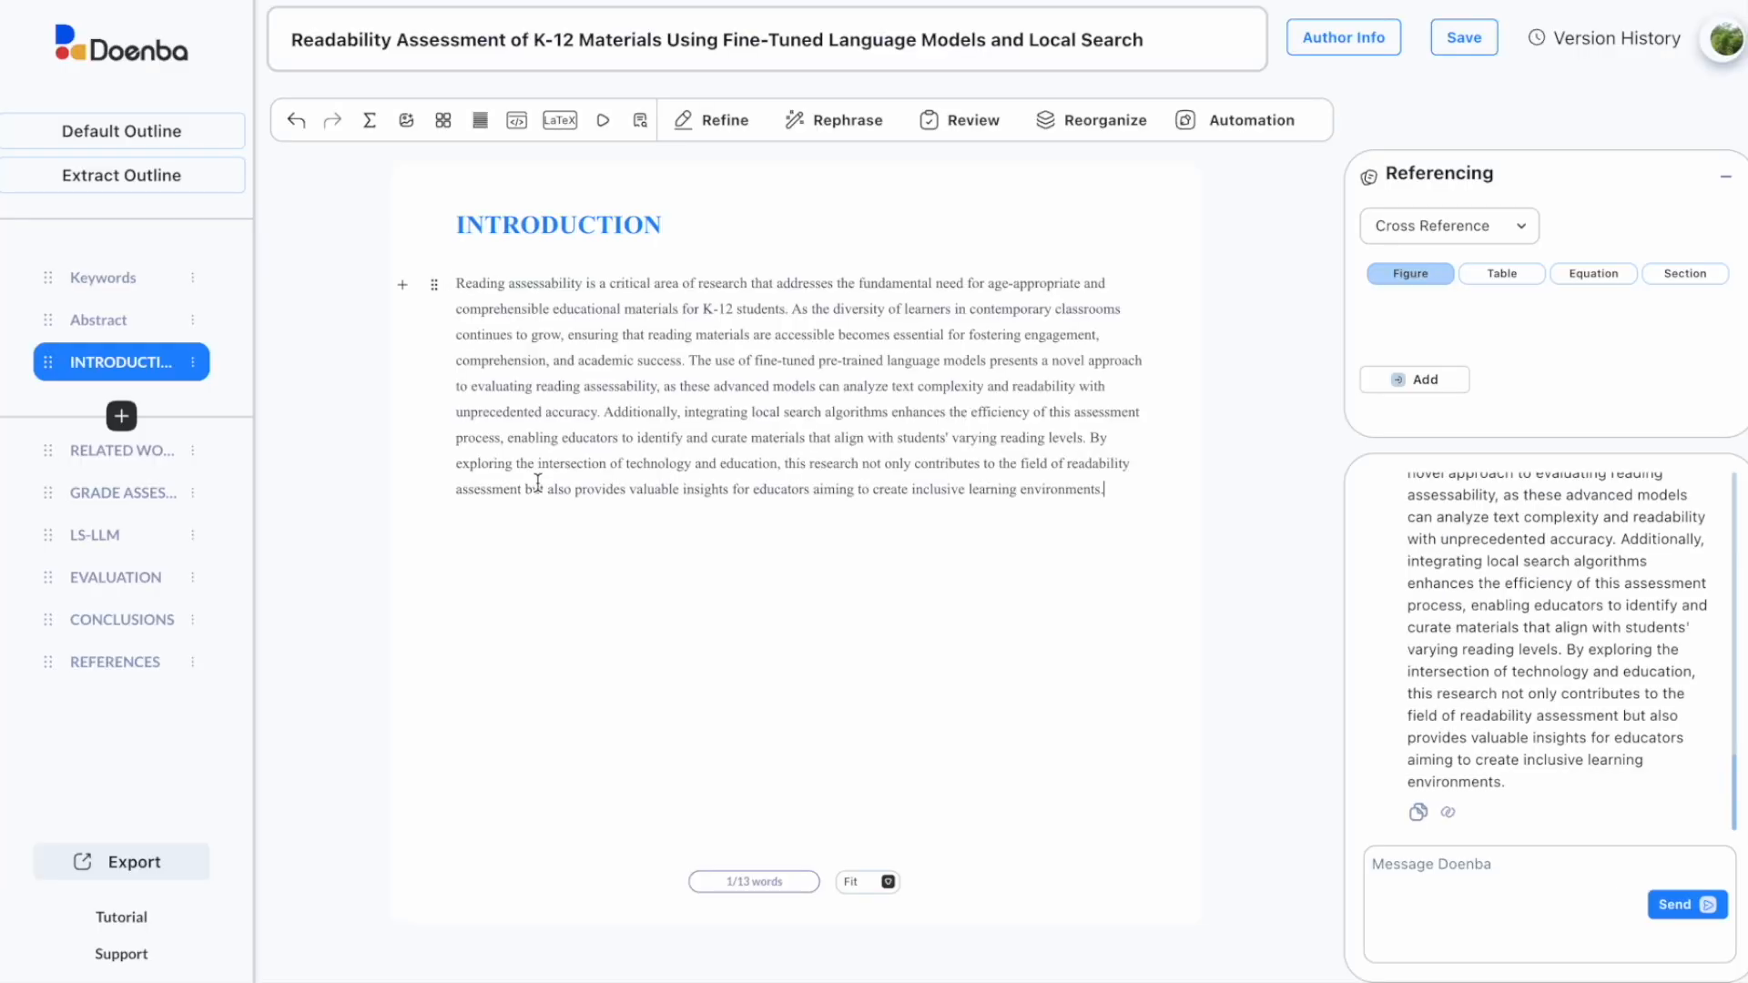
Step: Change 'efficiency' to 'accuracy' and split off a new sentence 'This approach enables…'
left_click_drag(691, 572, 1261, 574)
left_click(1261, 573)
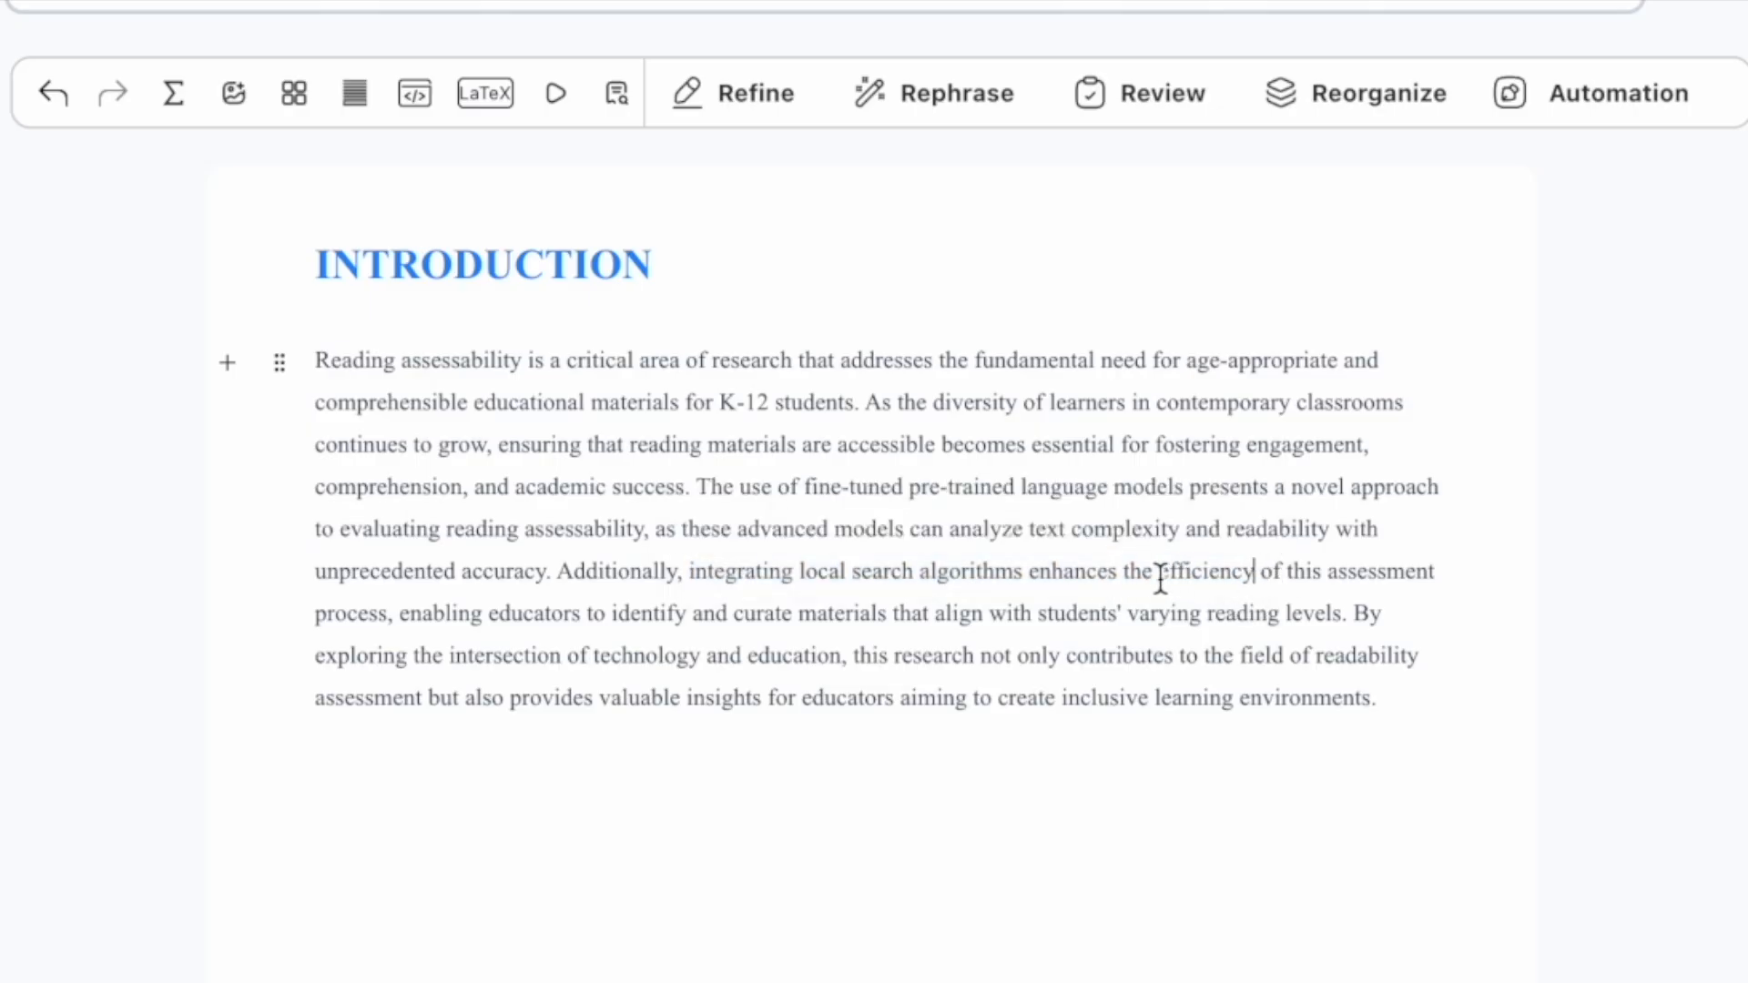
left_click_drag(1161, 576, 1248, 573)
type("accuracy")
left_click(393, 615)
key("BackSpace")
type(". This approach")
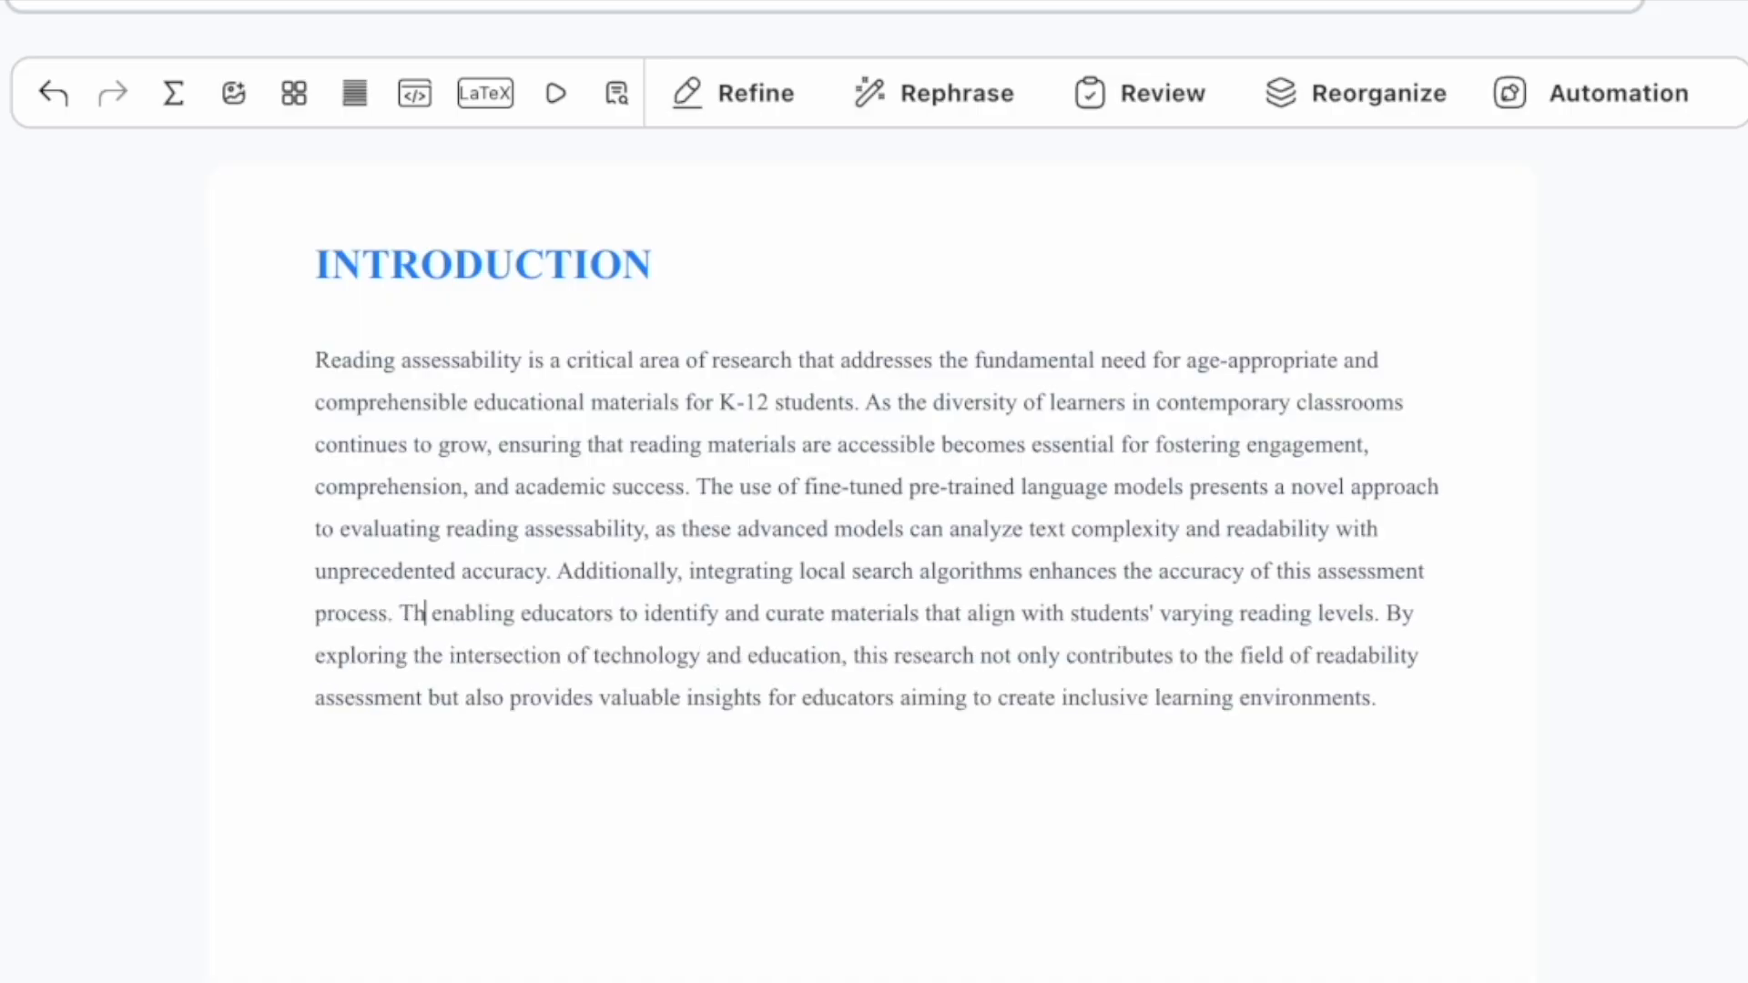
key("Right")
key("Right")
key("Right")
key("BackSpace")
key("BackSpace")
key("BackSpace")
type("es")
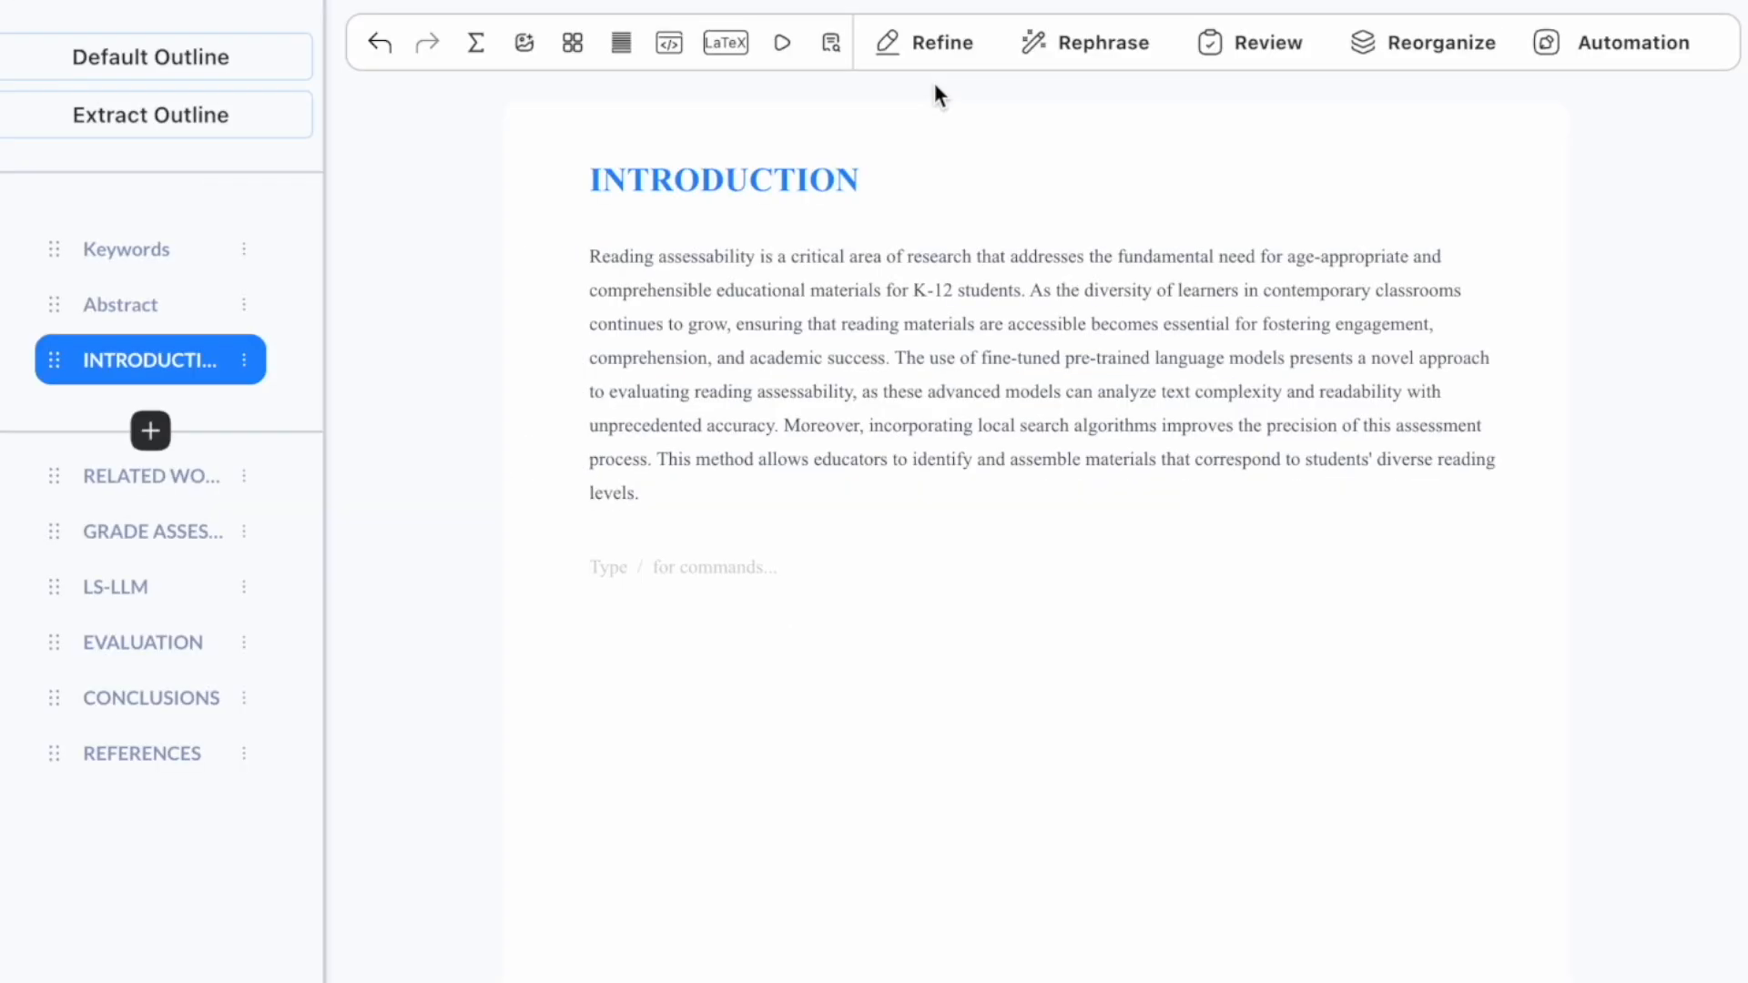
Step: Swap the two local-search sentences for their Rephrase output and delete the final 'By exploring…' sentence
left_click(935, 49)
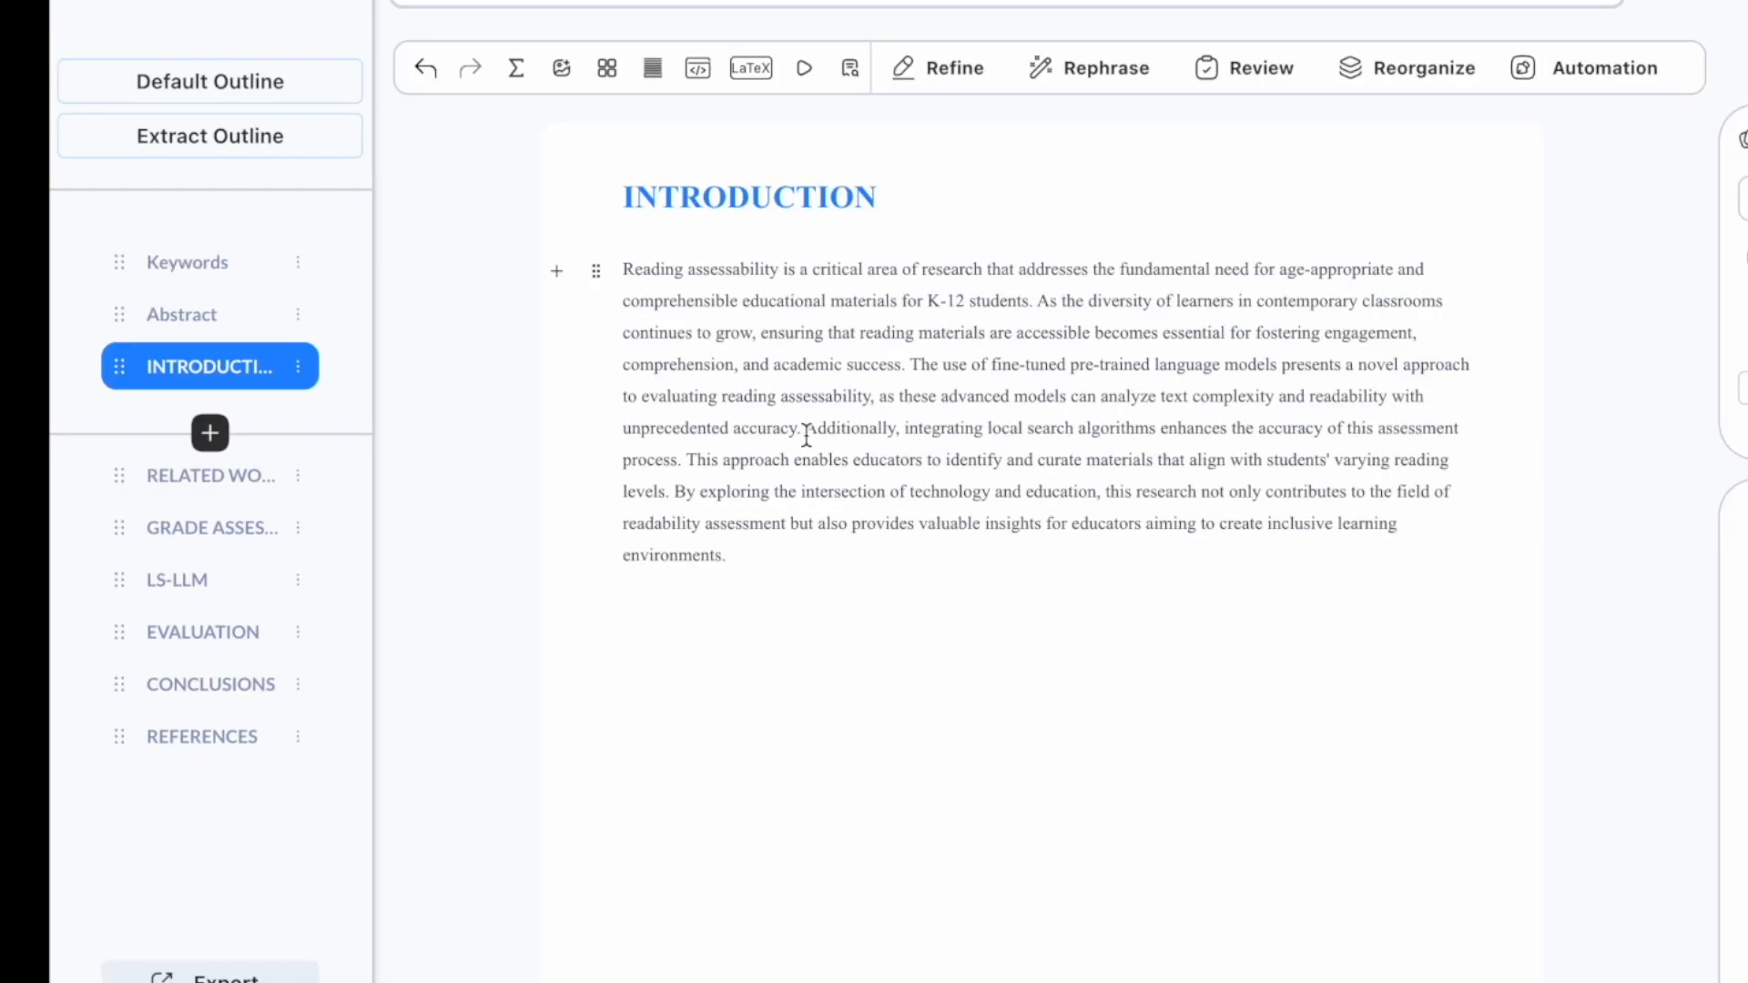
left_click_drag(806, 433, 672, 492)
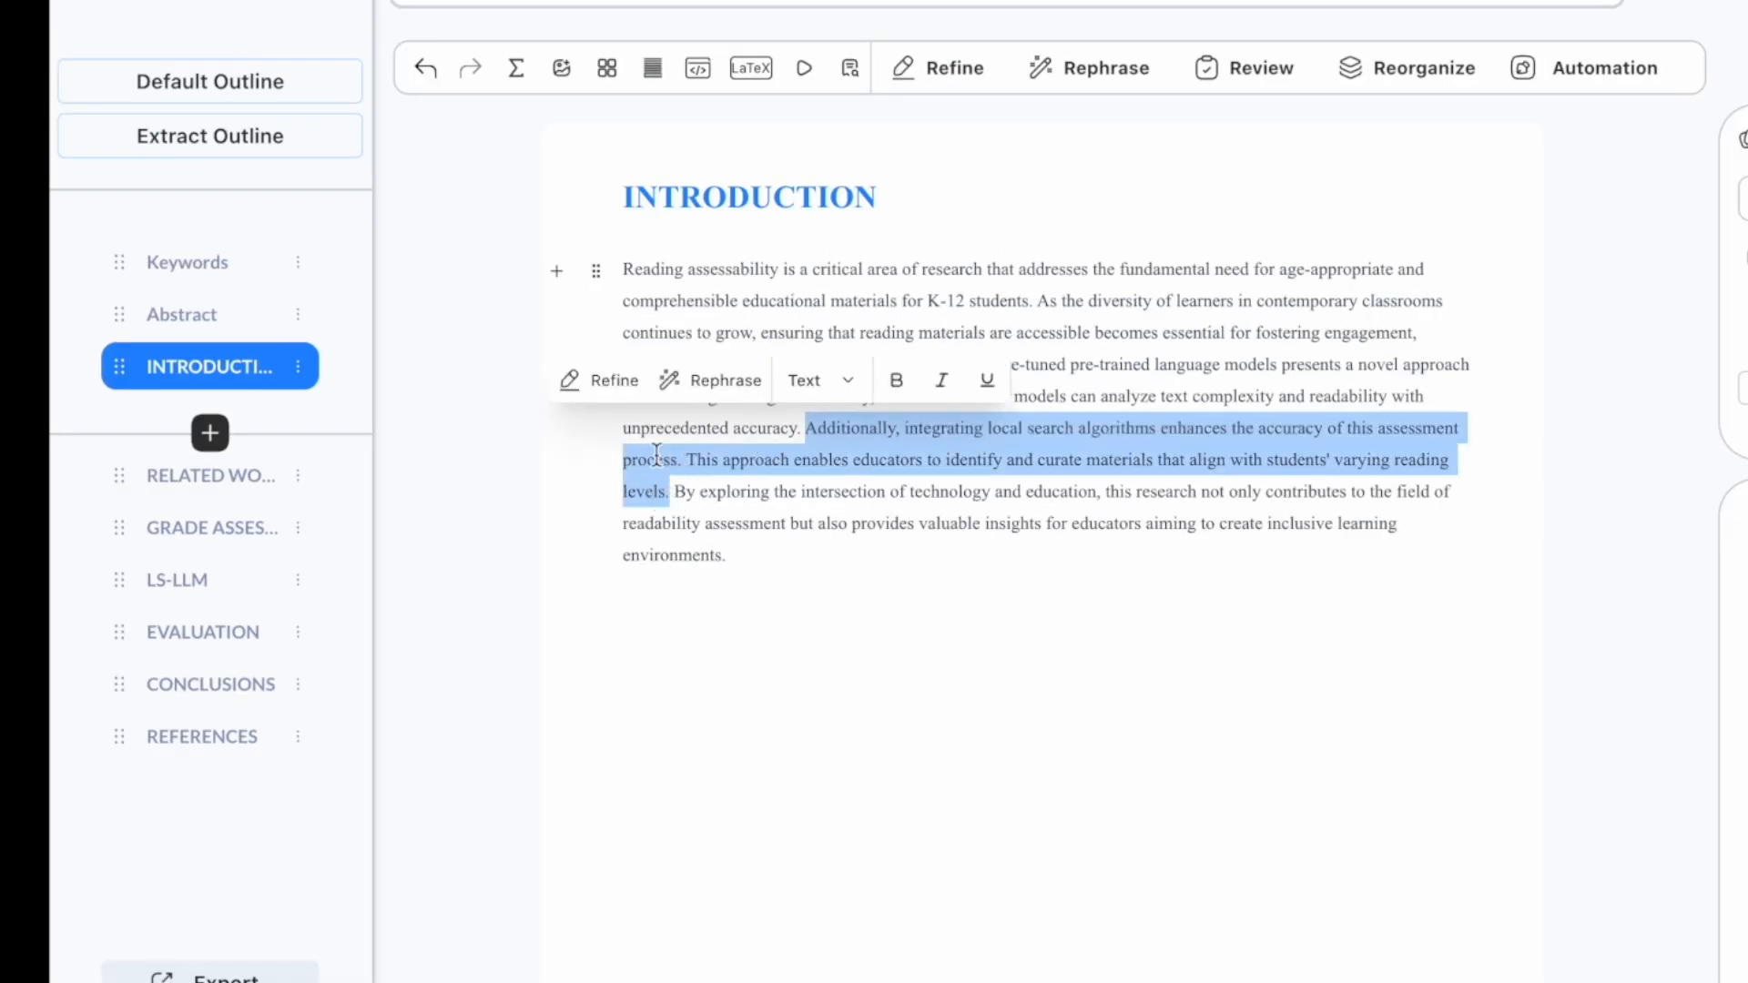
left_click(583, 381)
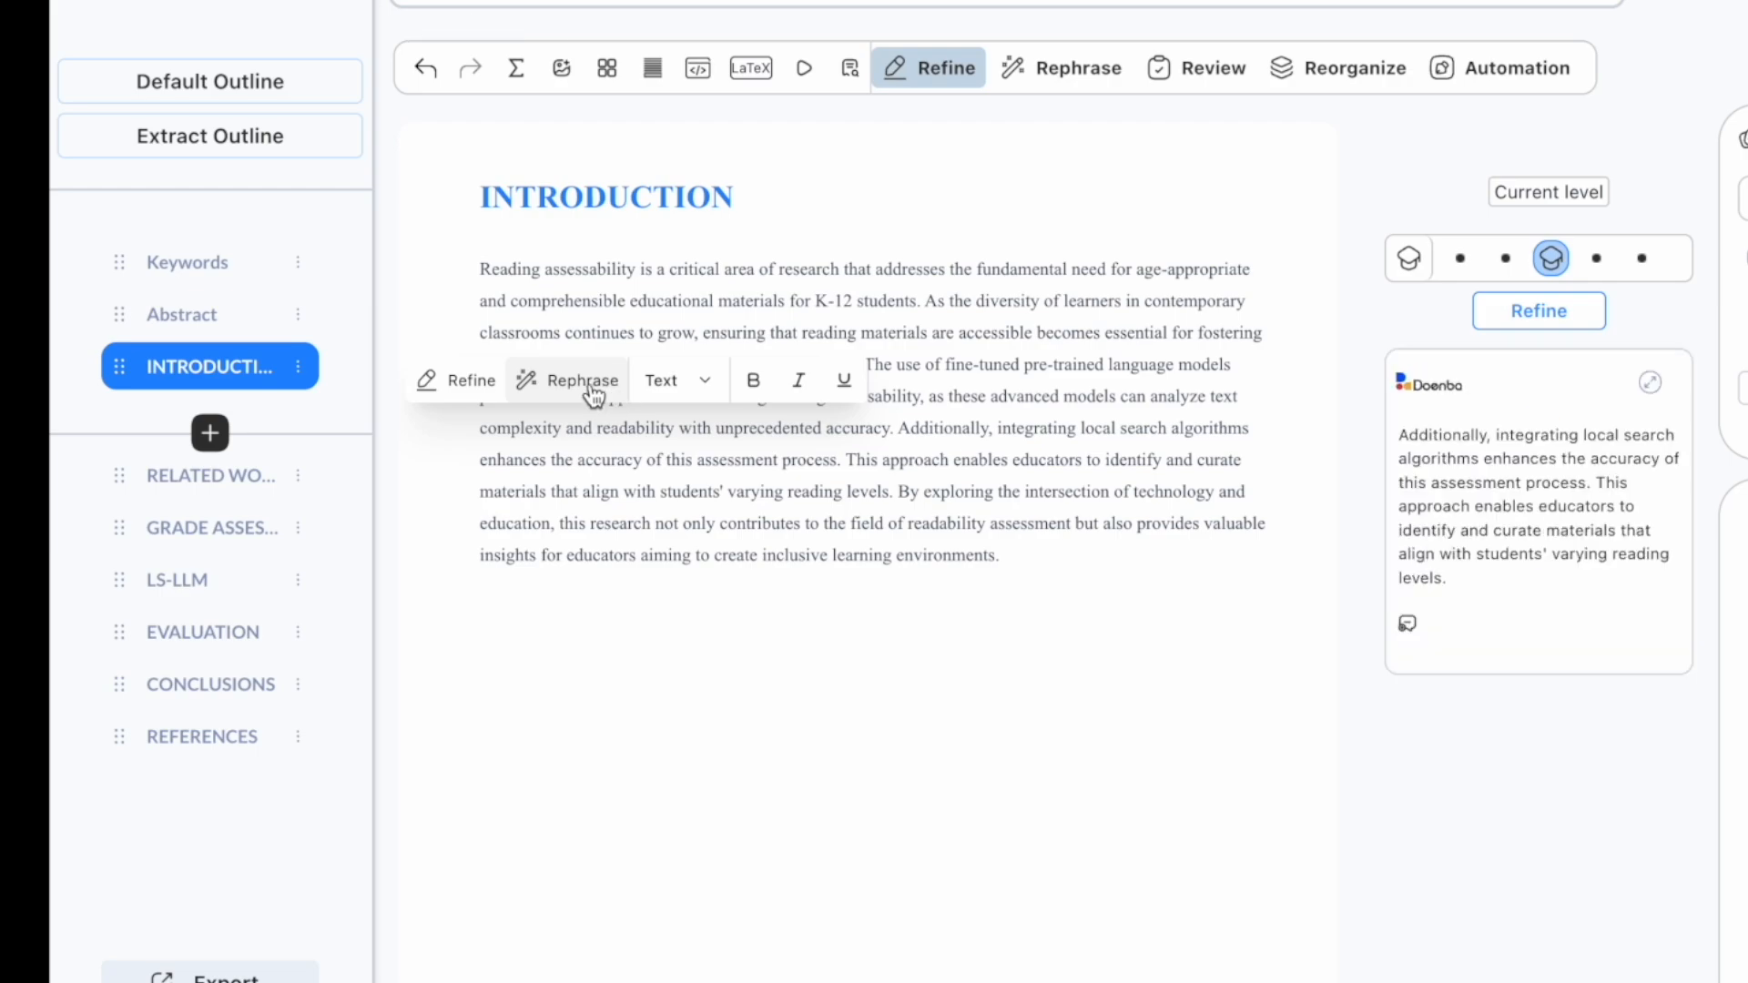
left_click(589, 392)
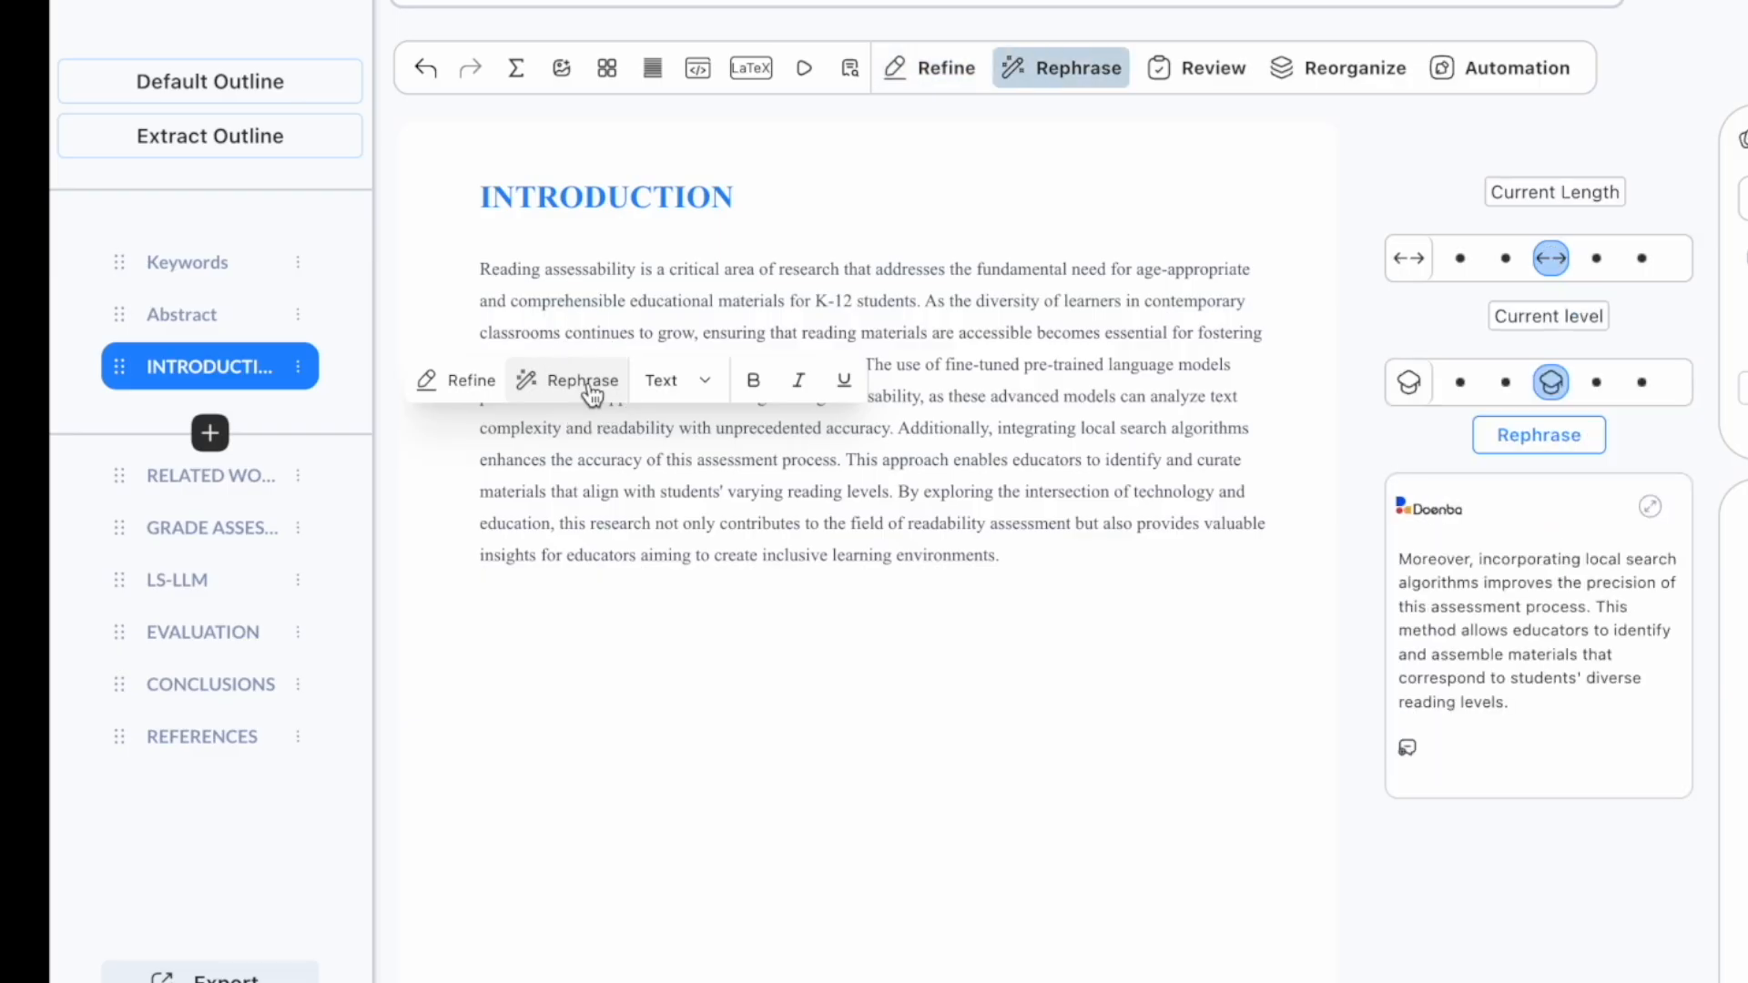
left_click(1408, 752)
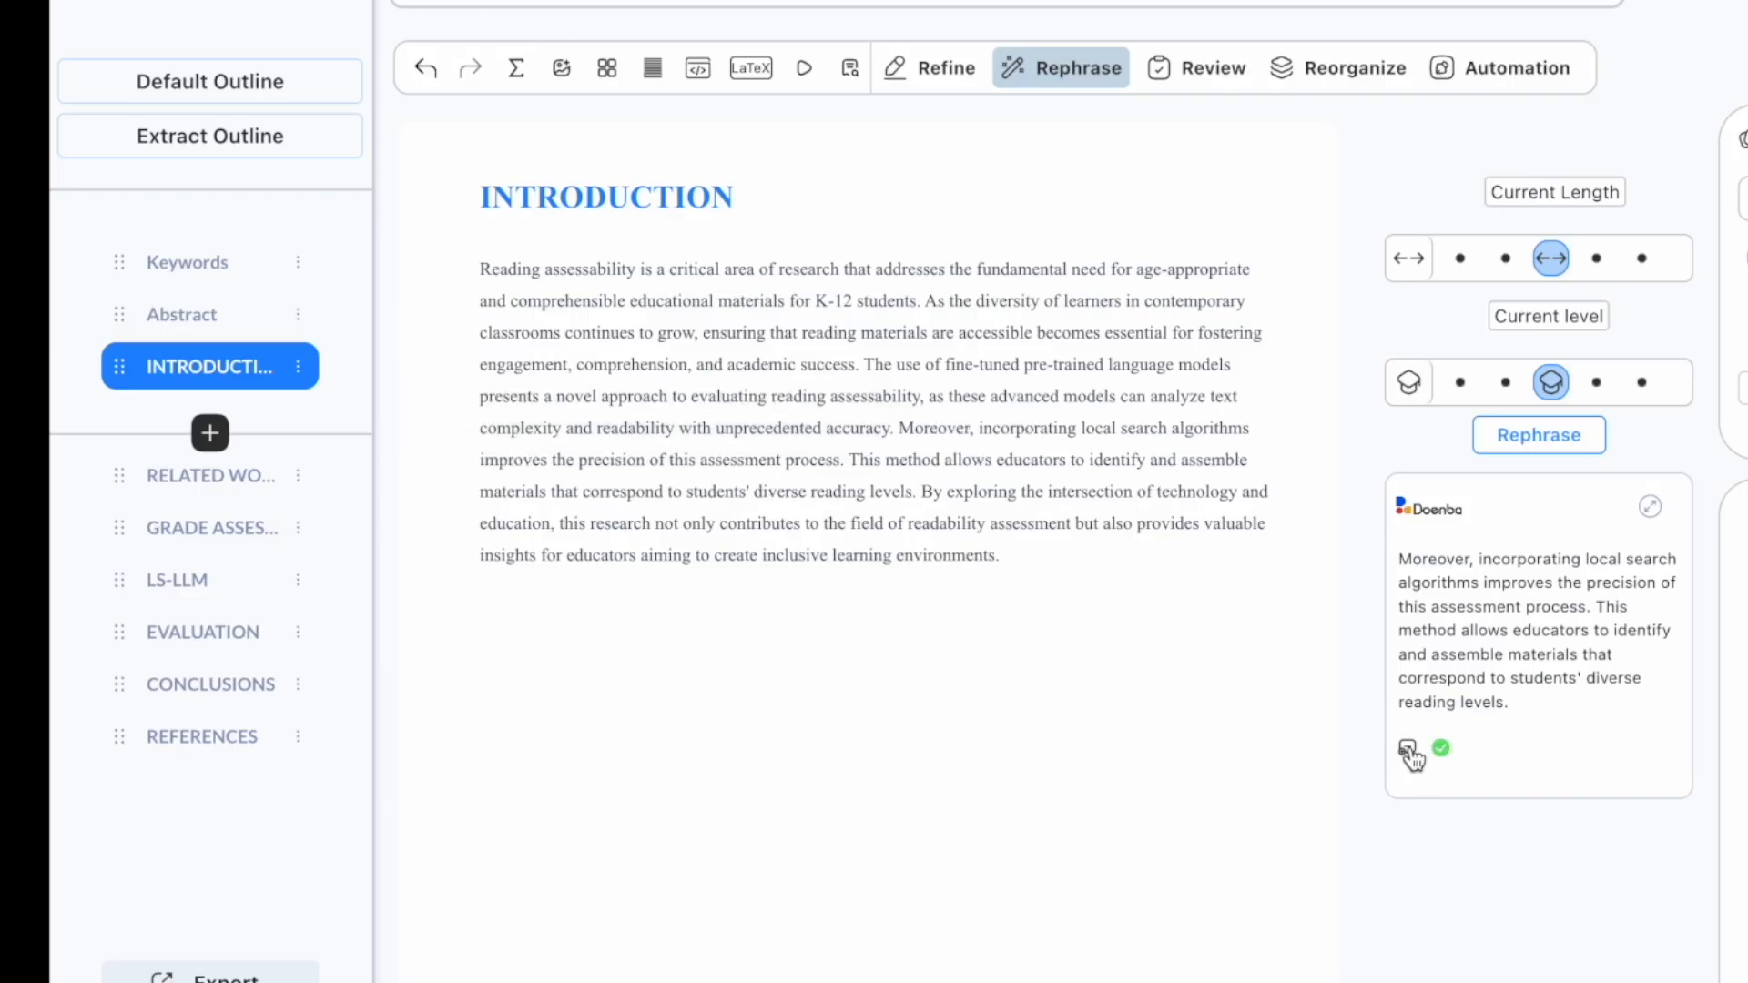
left_click_drag(922, 496, 1026, 546)
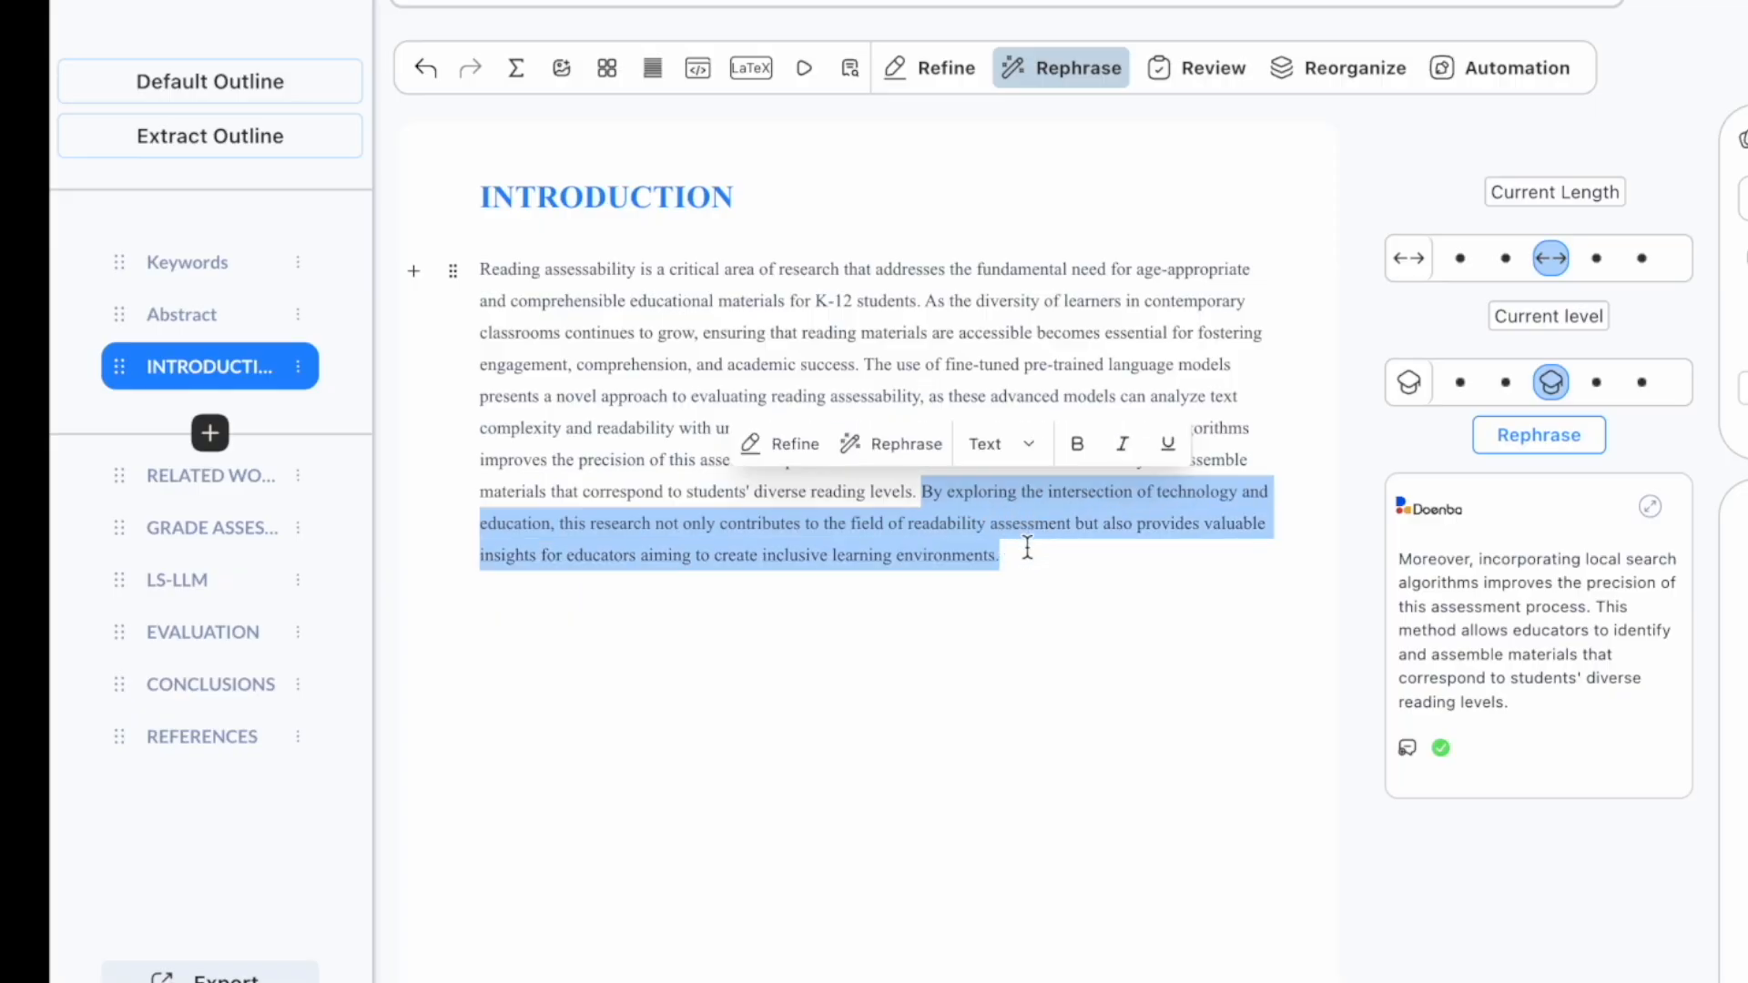
key("BackSpace")
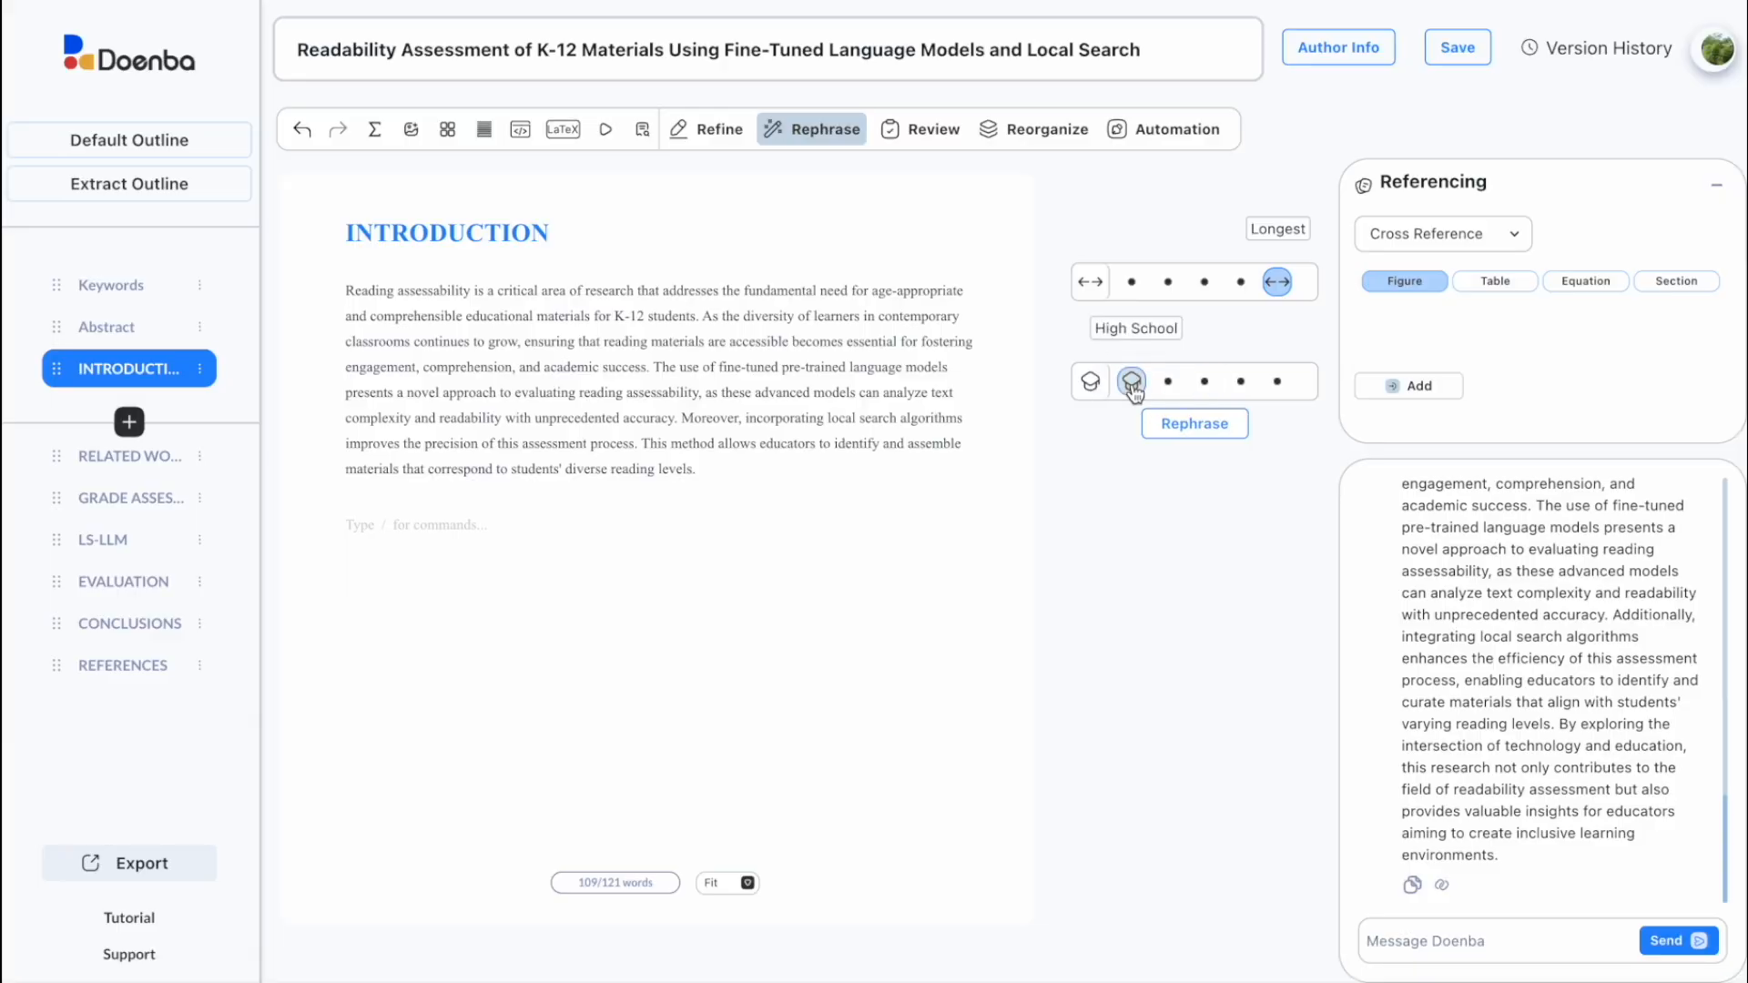
Step: Try Undergraduate, Graduate and Doctoral rephrase levels, then scroll through the finished Introduction
left_click(1166, 384)
left_click(1204, 386)
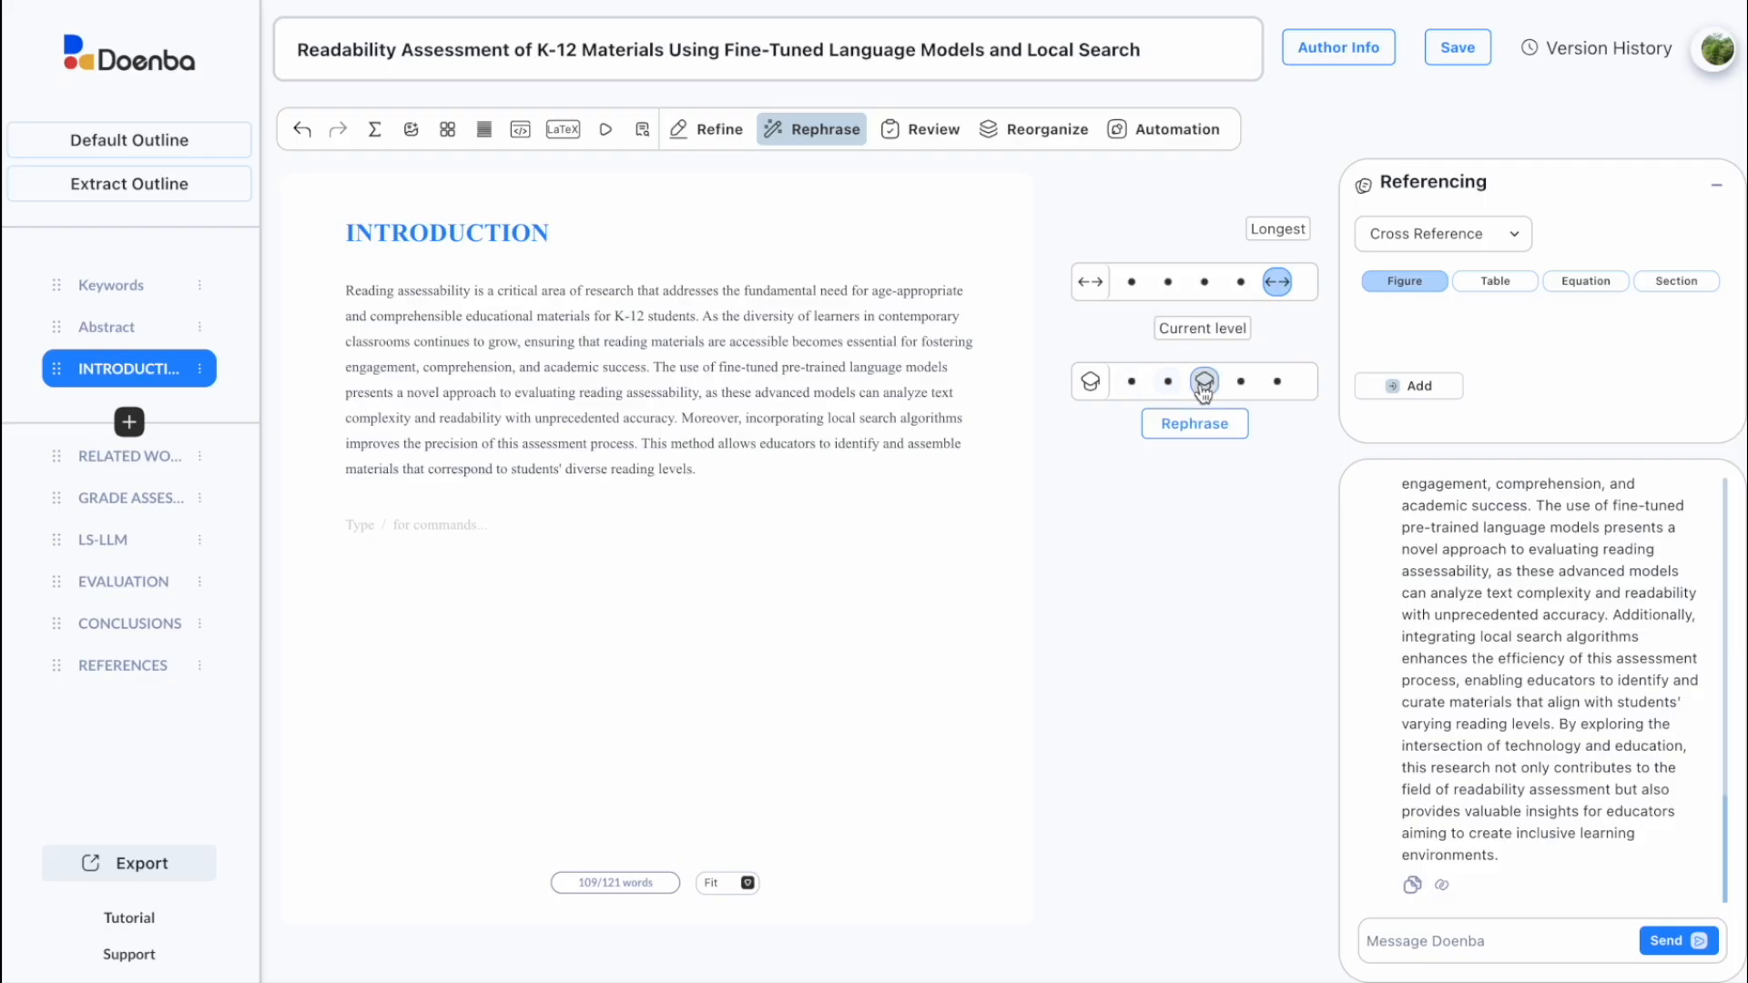
left_click(1240, 382)
left_click(1277, 383)
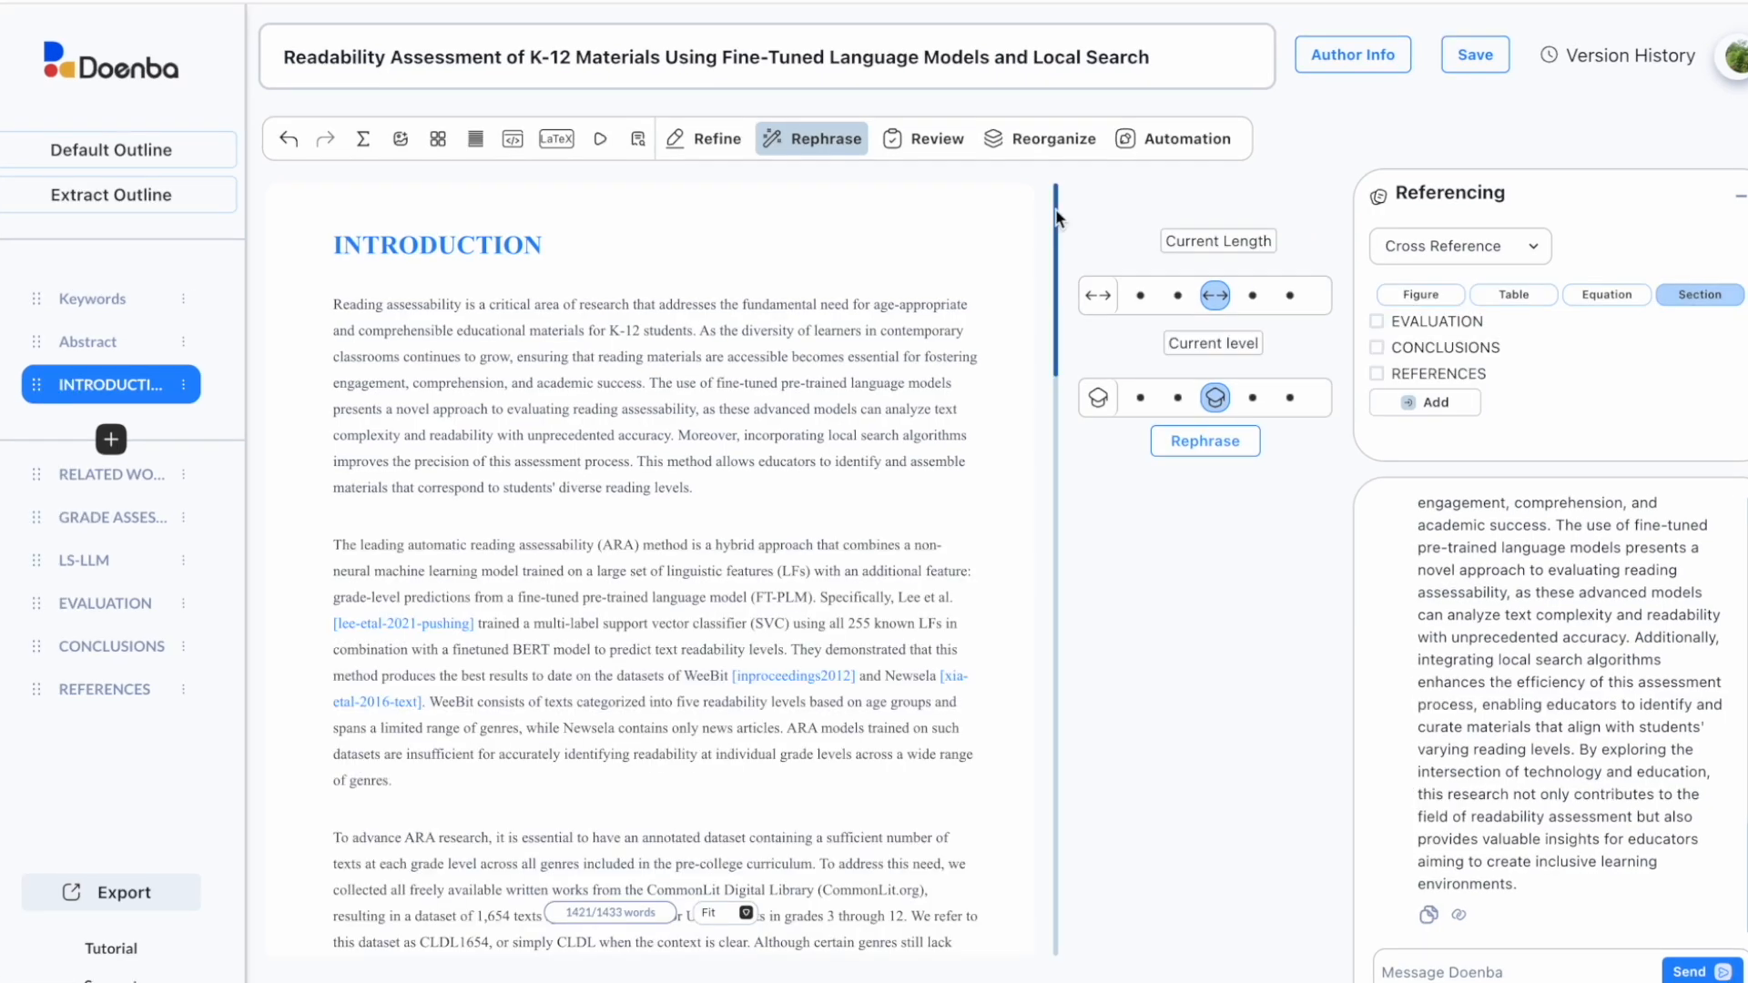
left_click_drag(1057, 218, 1074, 810)
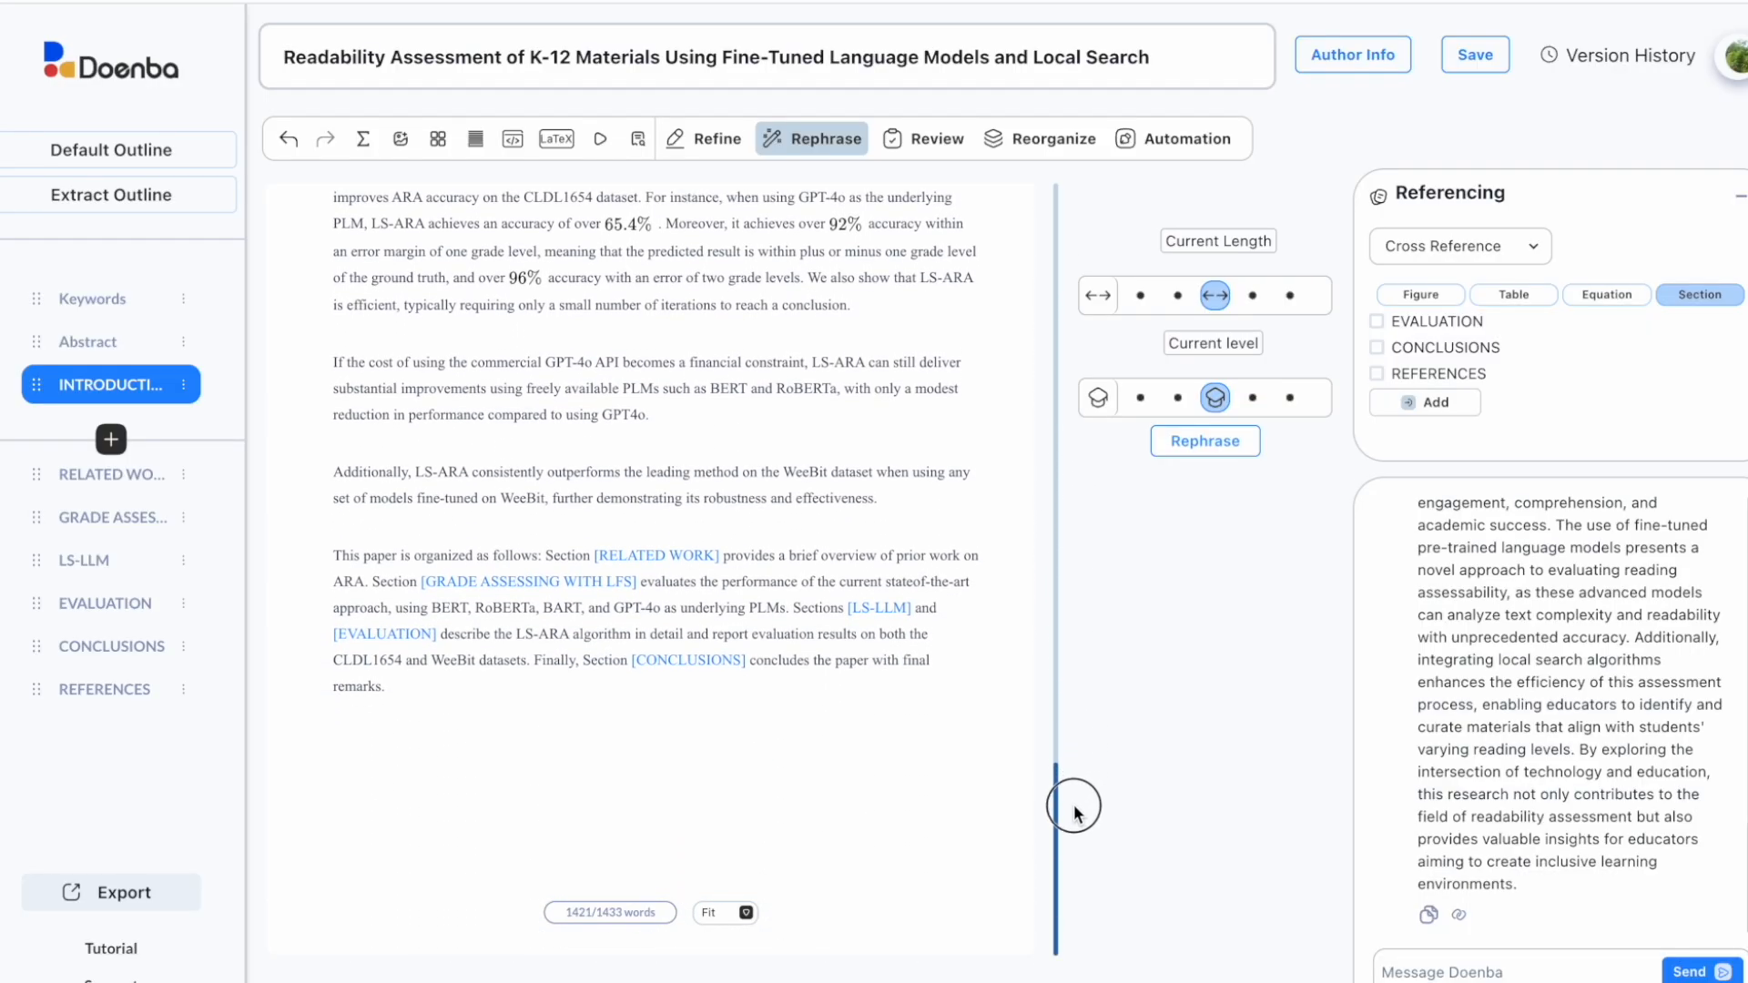
Step: Run a coherence and completeness review of the Introduction and read its typo suggestion
left_click(938, 141)
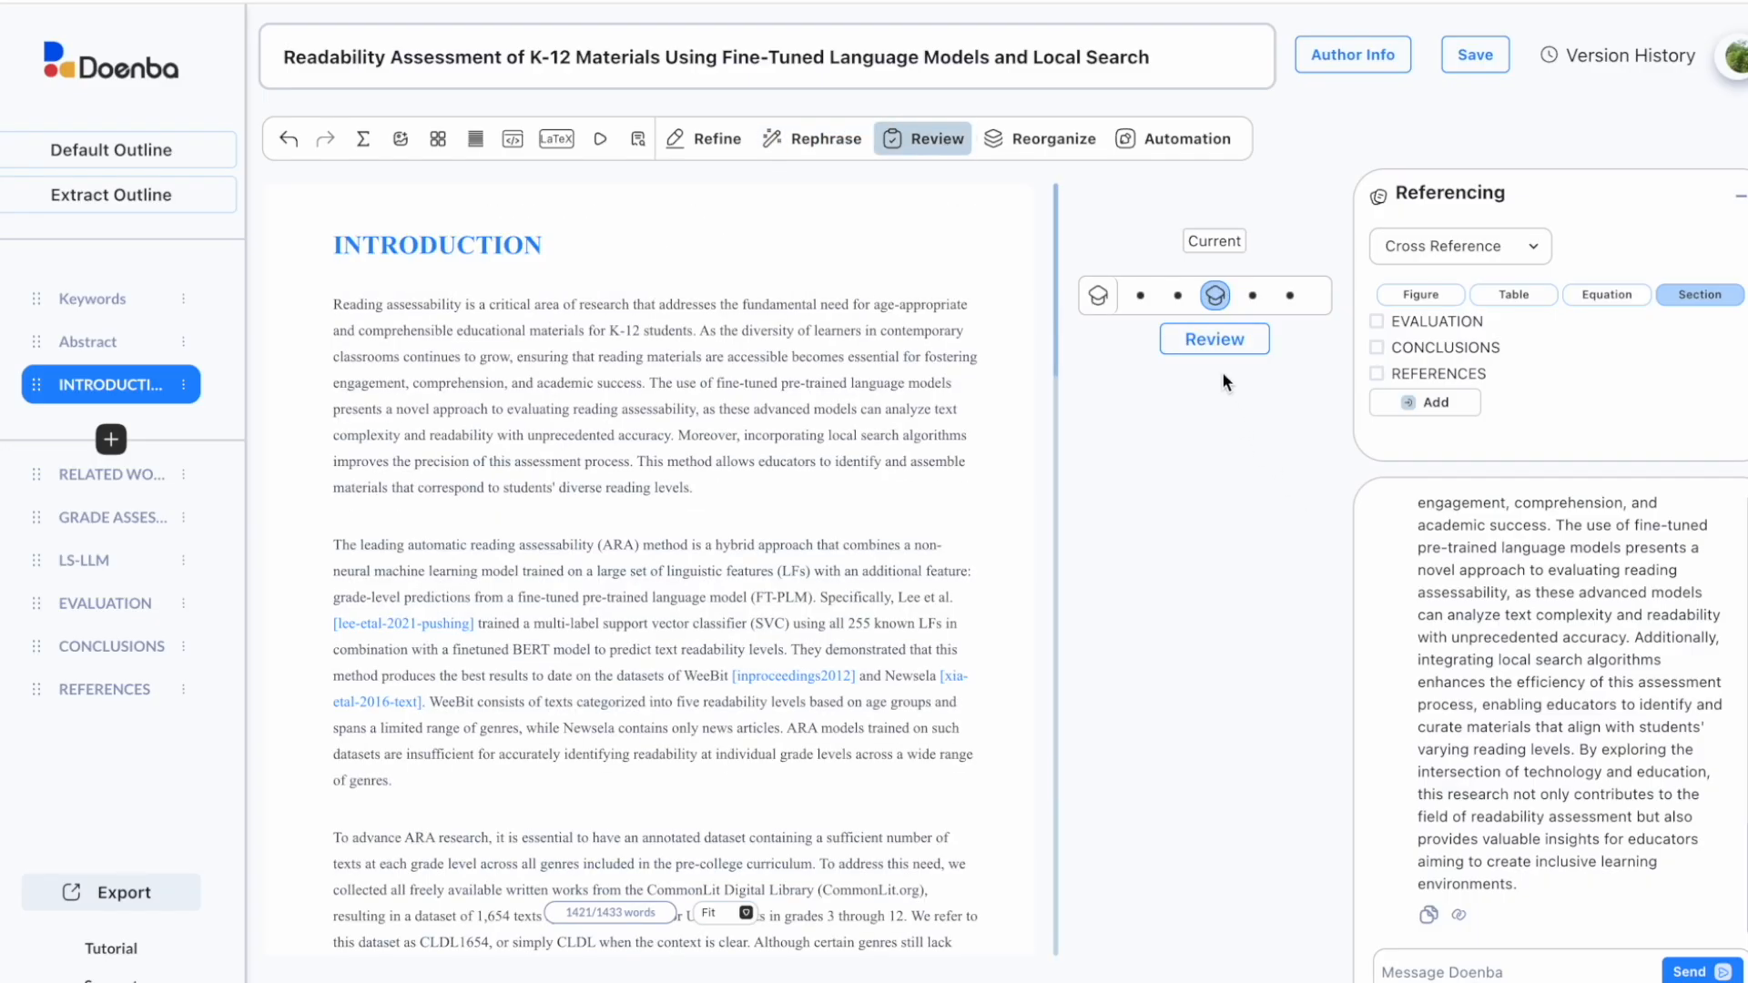
left_click(1217, 344)
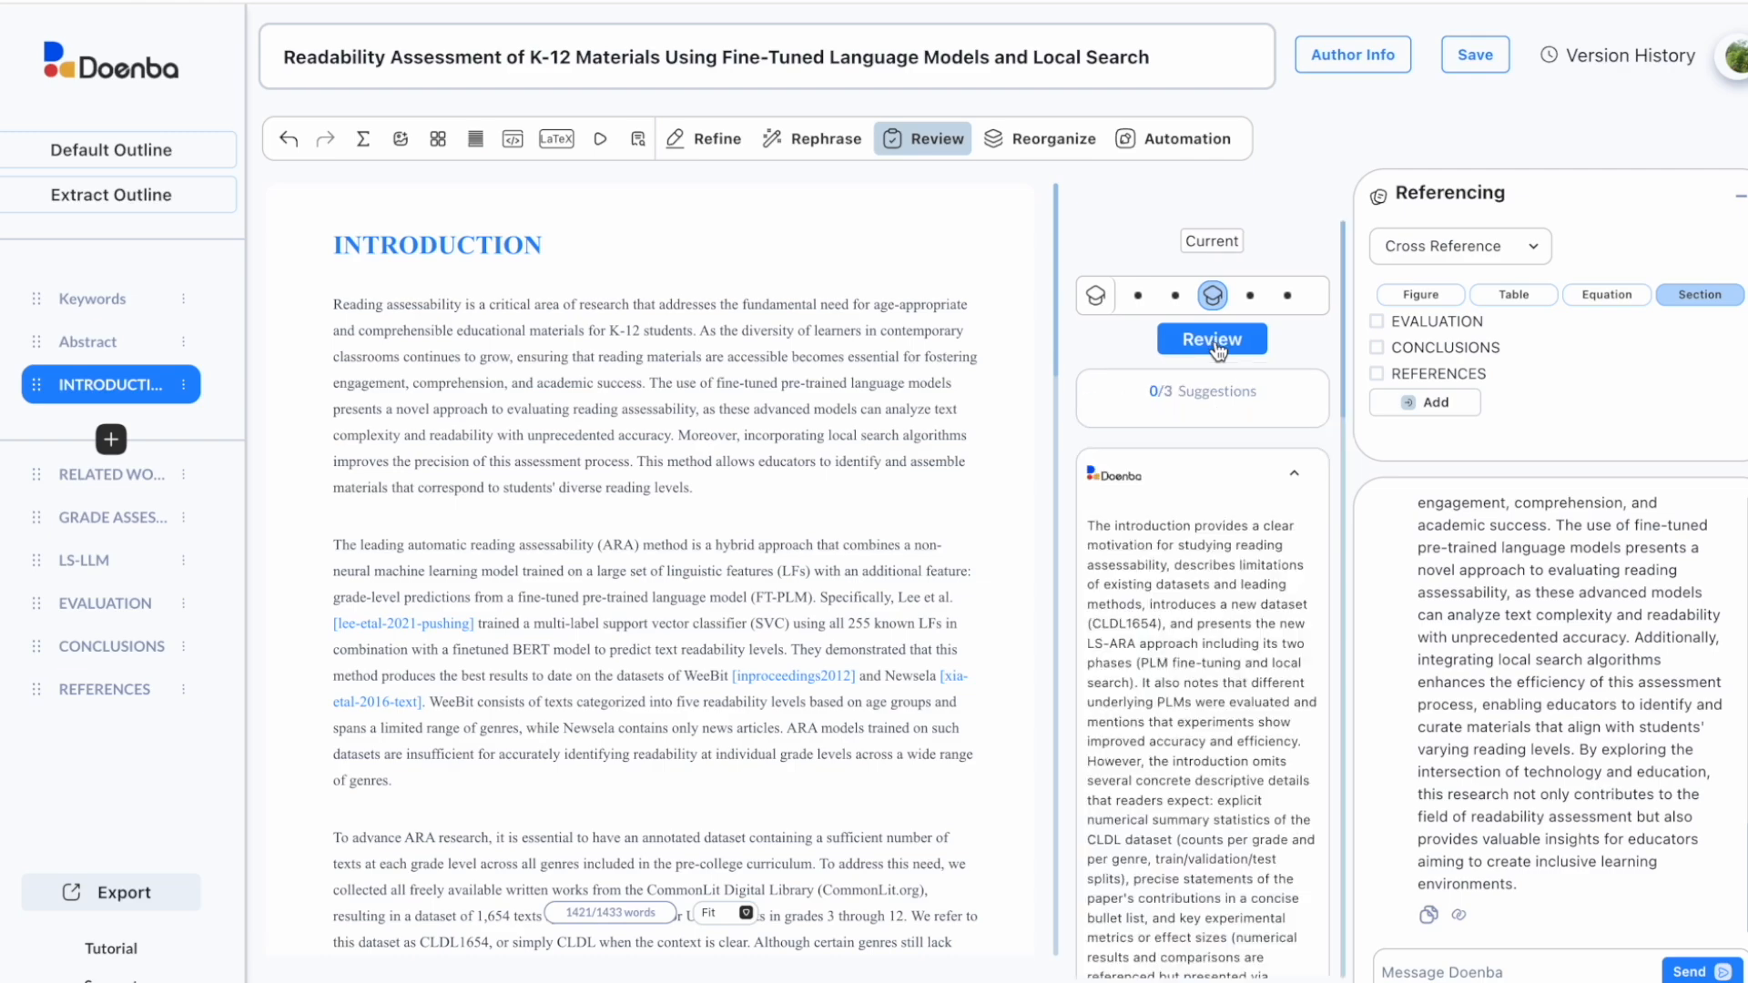
scroll(1242, 691, "down", 5)
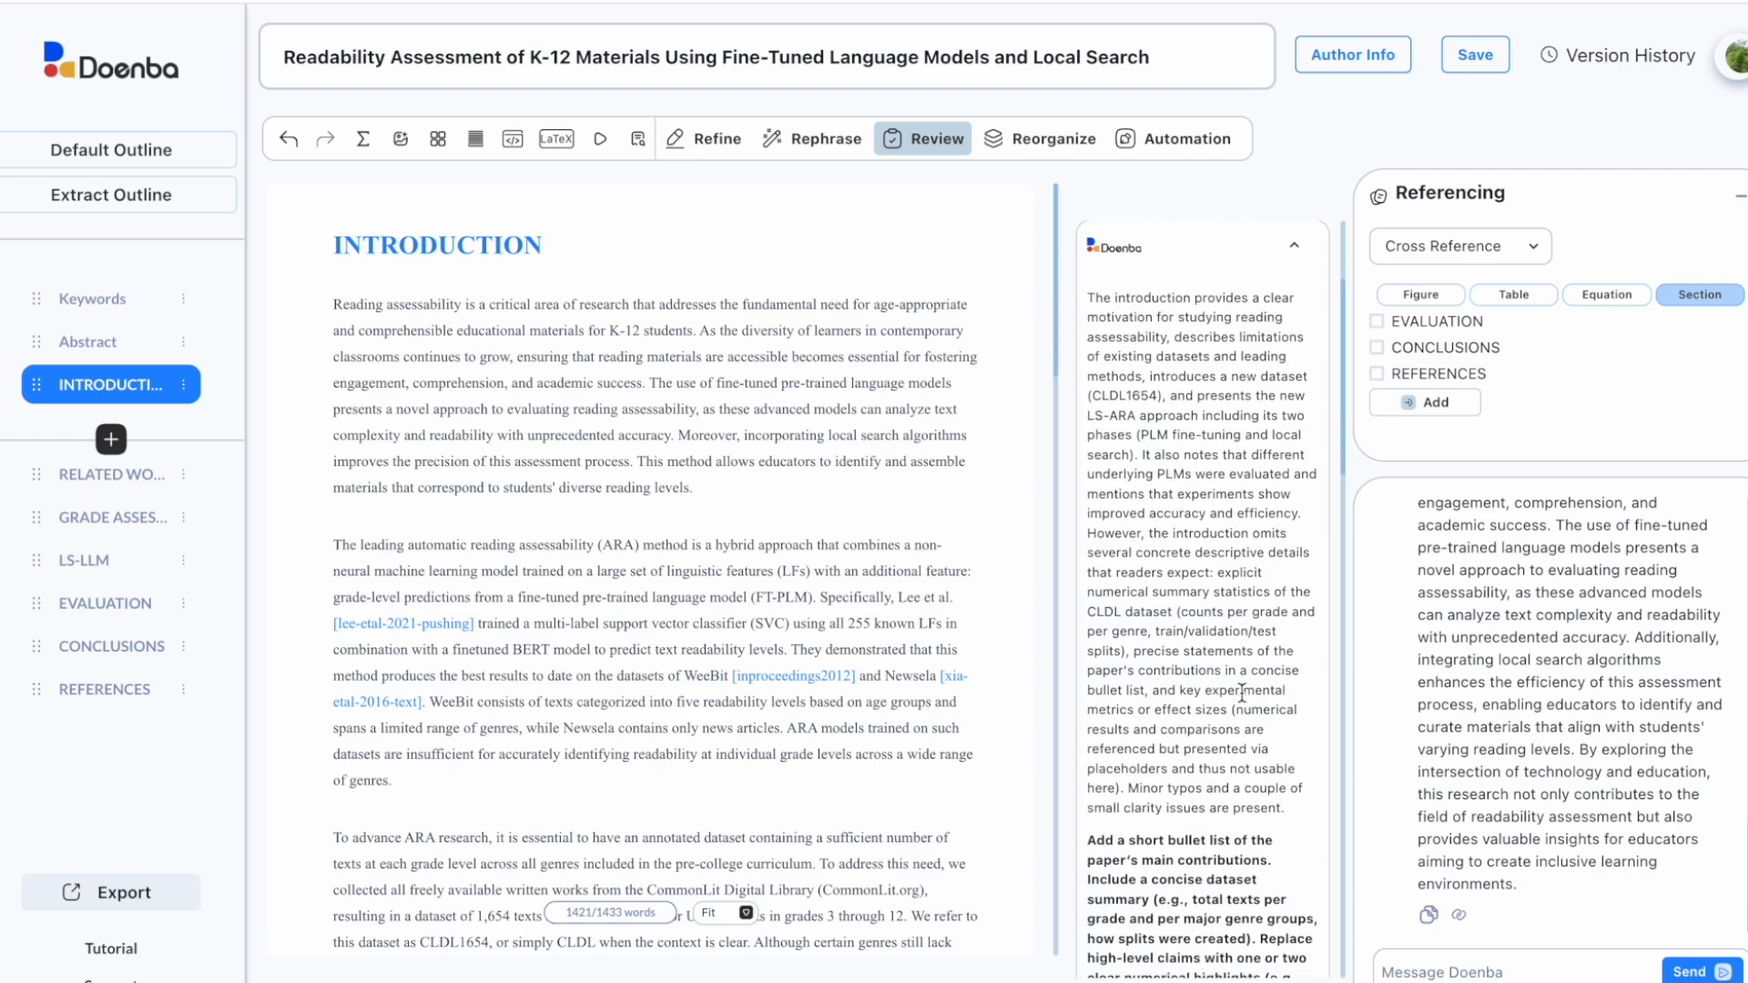
scroll(1242, 692, "down", 4)
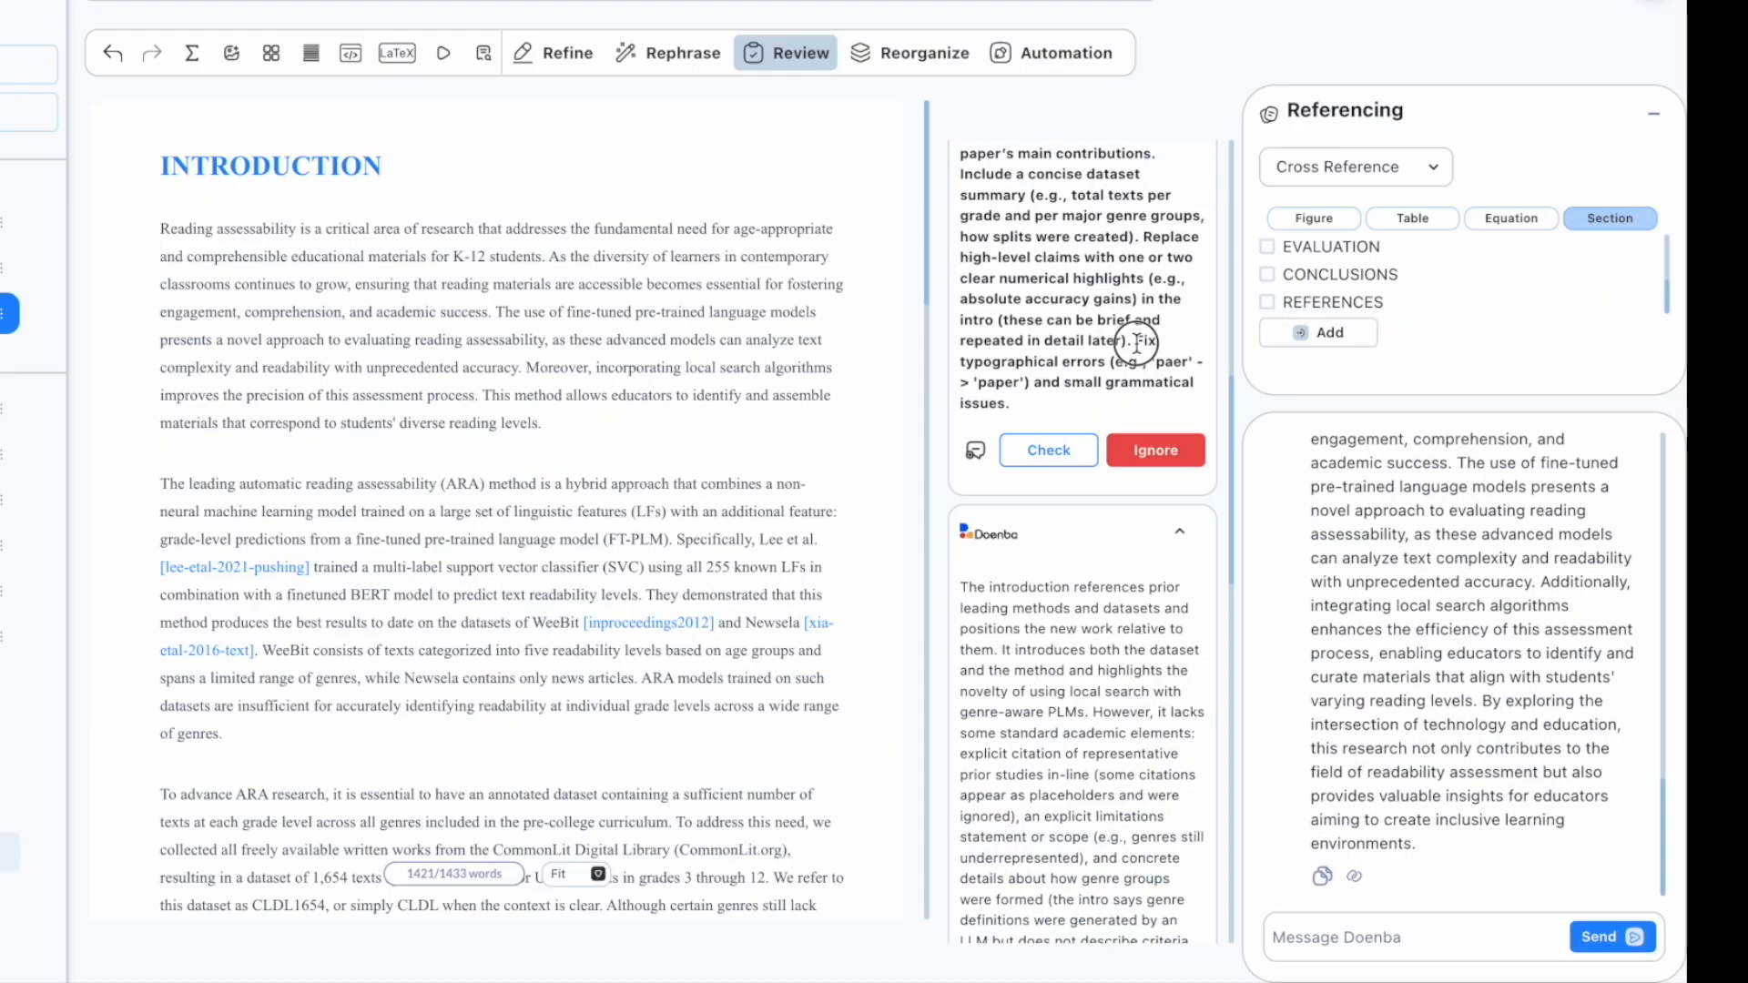
left_click_drag(1252, 410, 1264, 467)
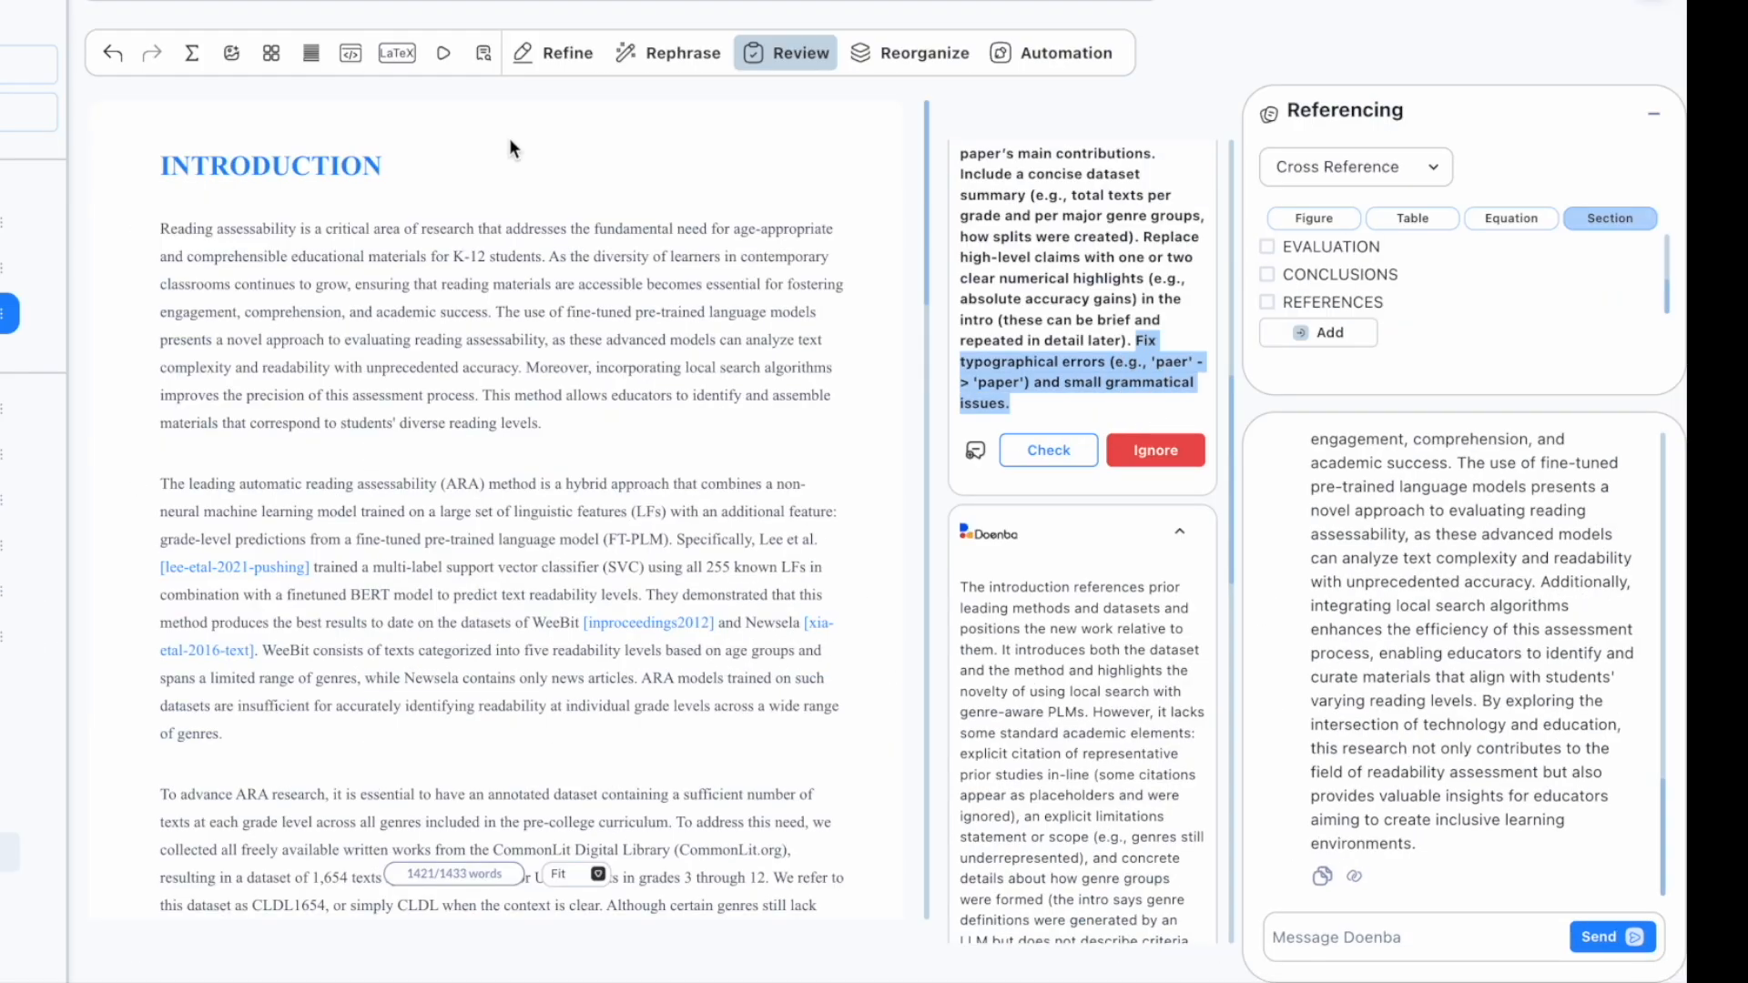
Step: Replace the typo 'paer' with 'paper', then select the contributions-list suggestion
left_click(484, 52)
type("paer")
left_click(892, 116)
left_click(901, 121)
type("paper")
left_click(889, 191)
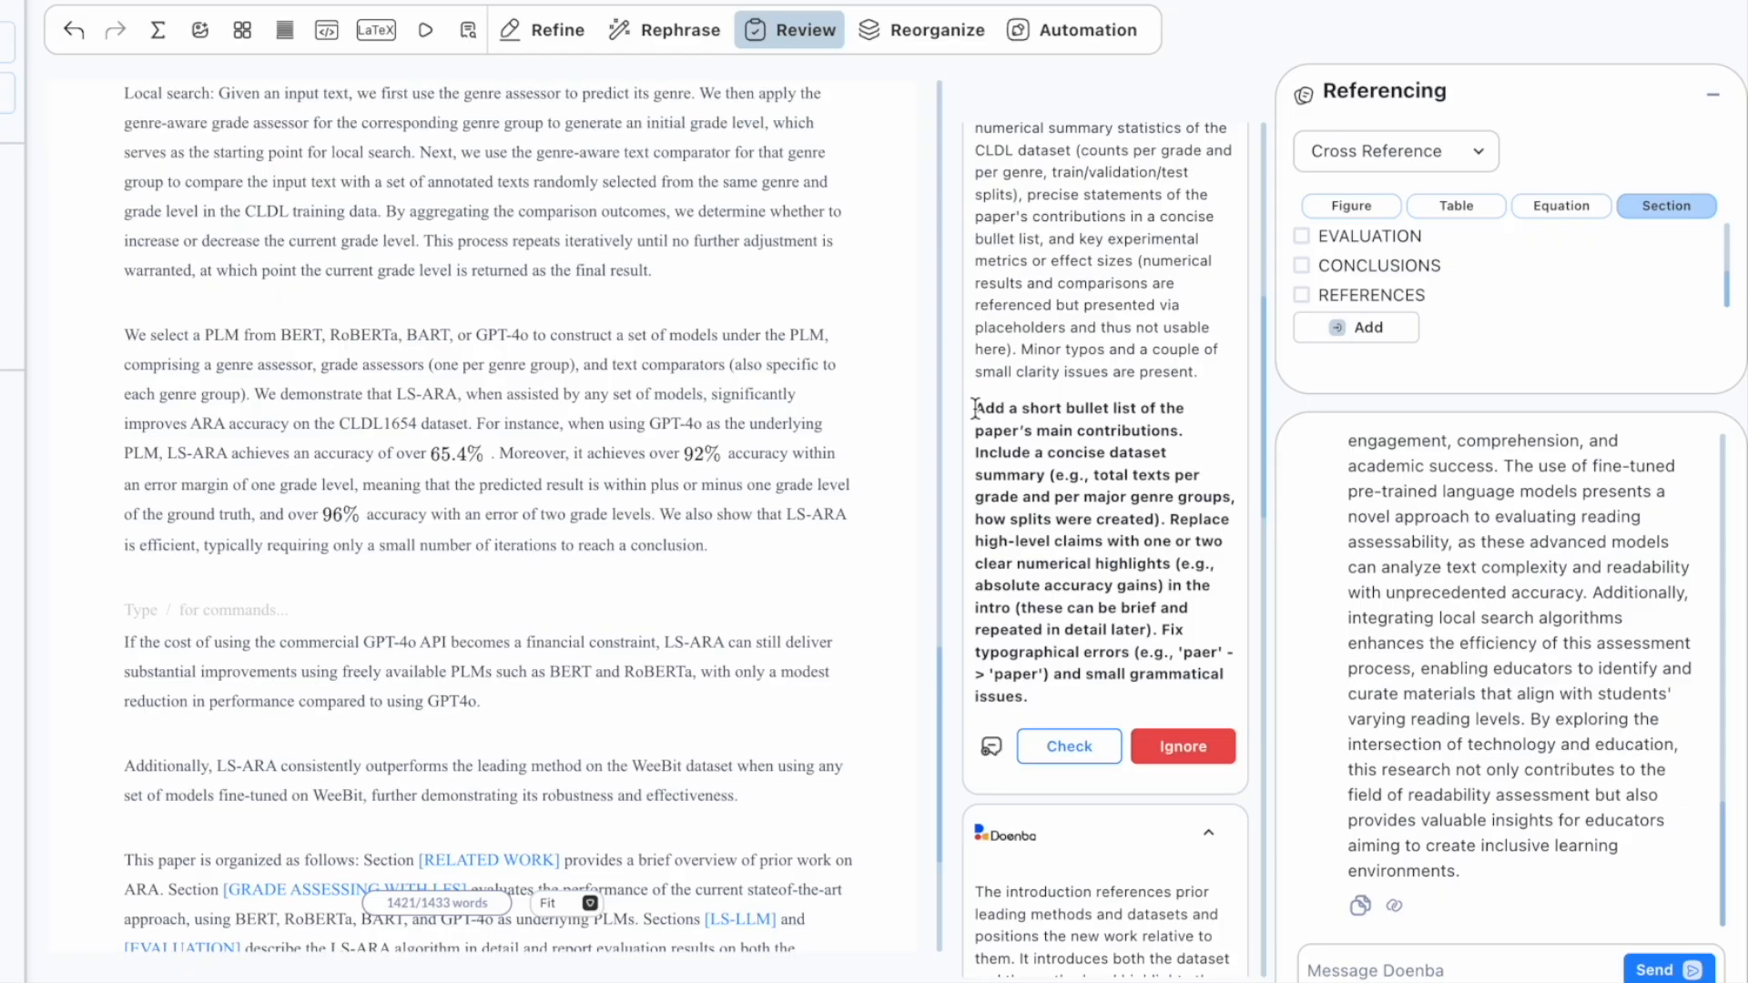
left_click_drag(974, 408, 1156, 622)
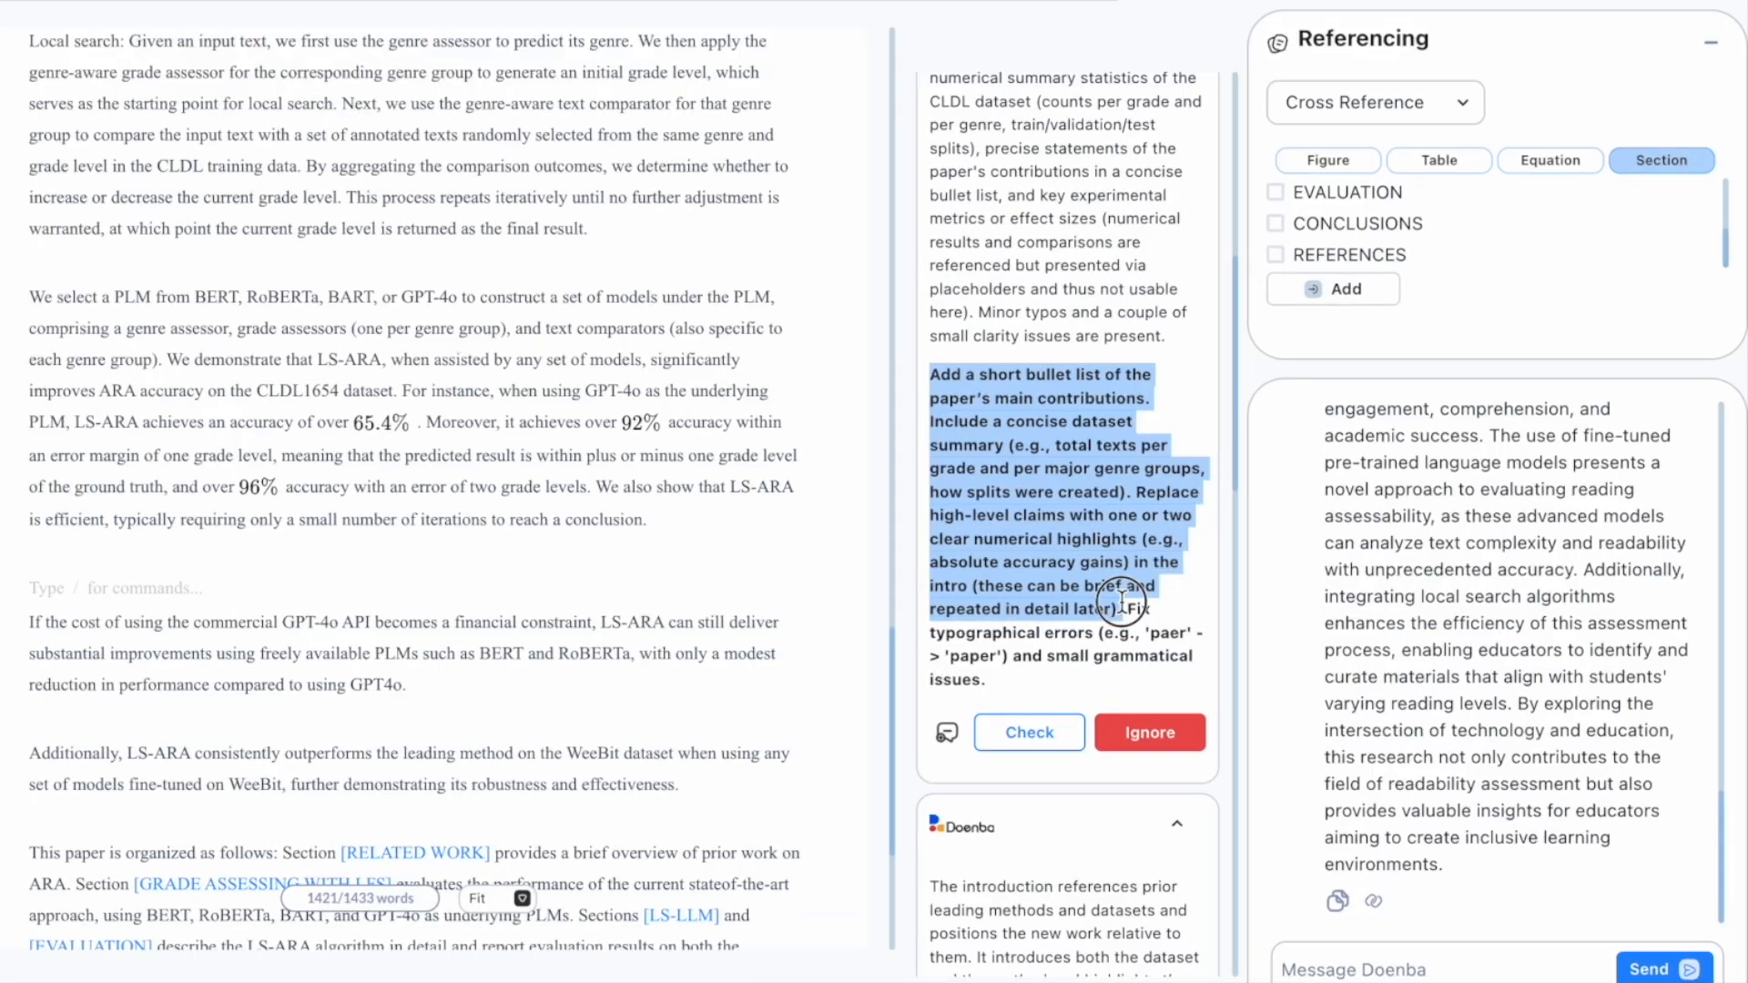
Step: Send Doenba the contributions suggestion together with the Introduction's paragraphs
right_click(1080, 527)
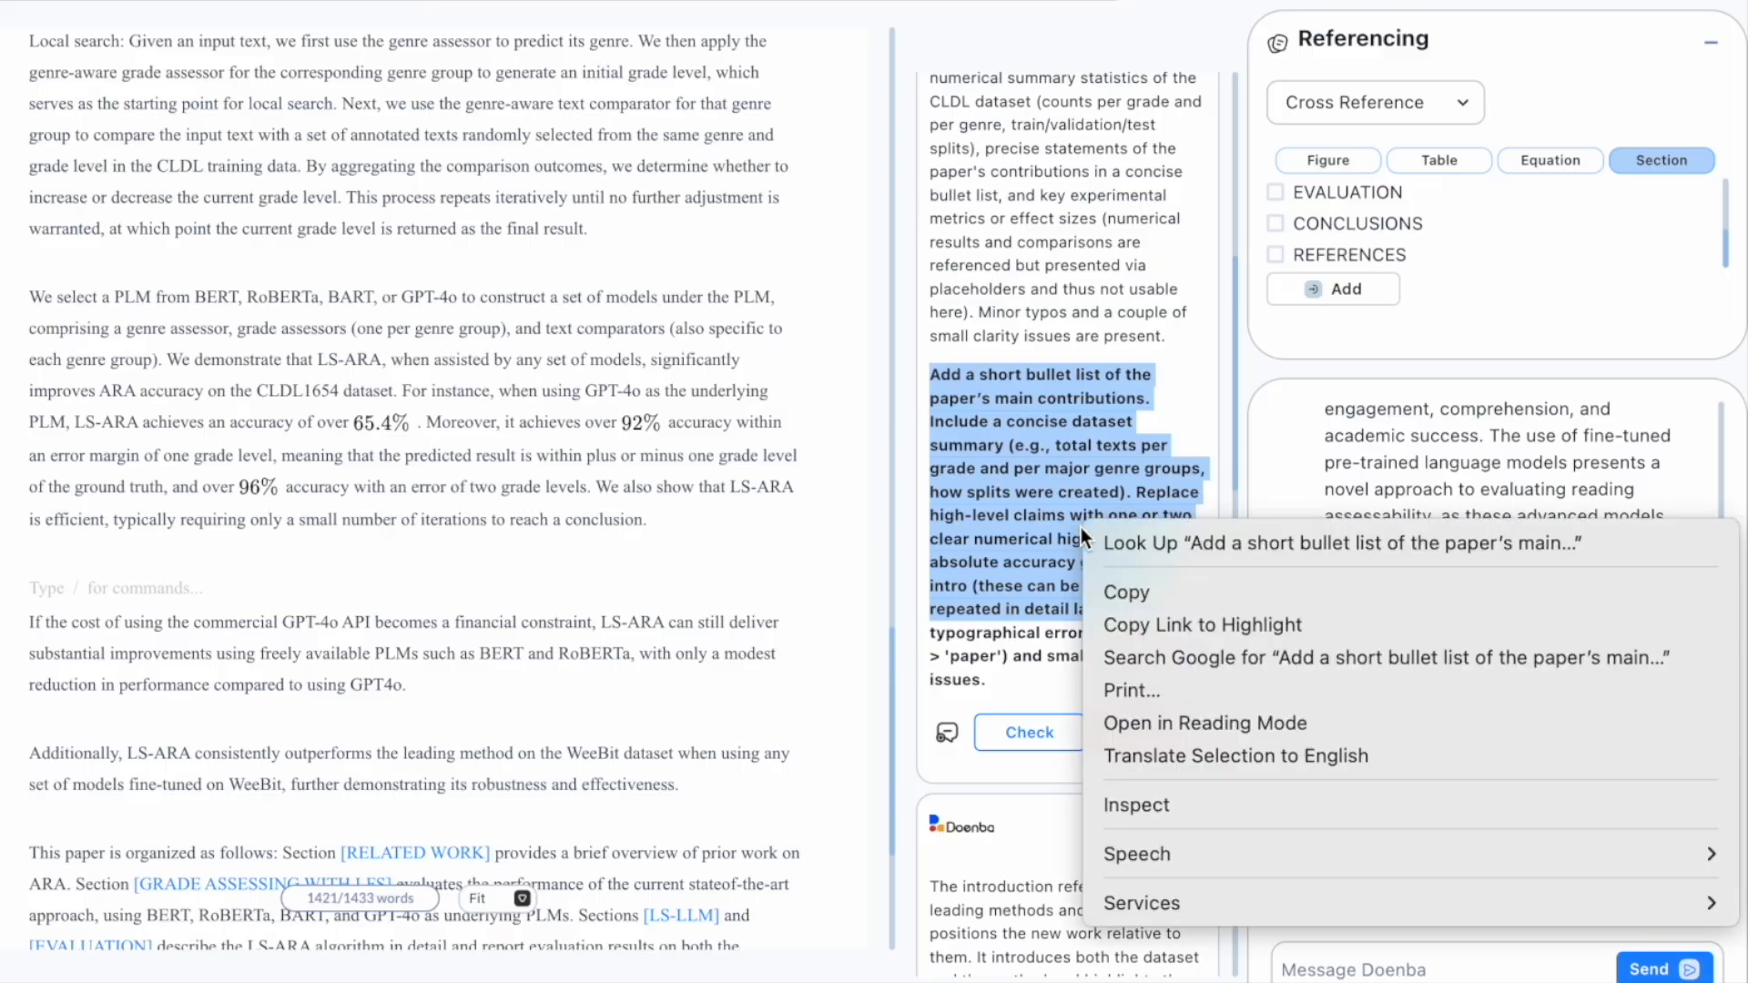
left_click(1127, 592)
right_click(1312, 976)
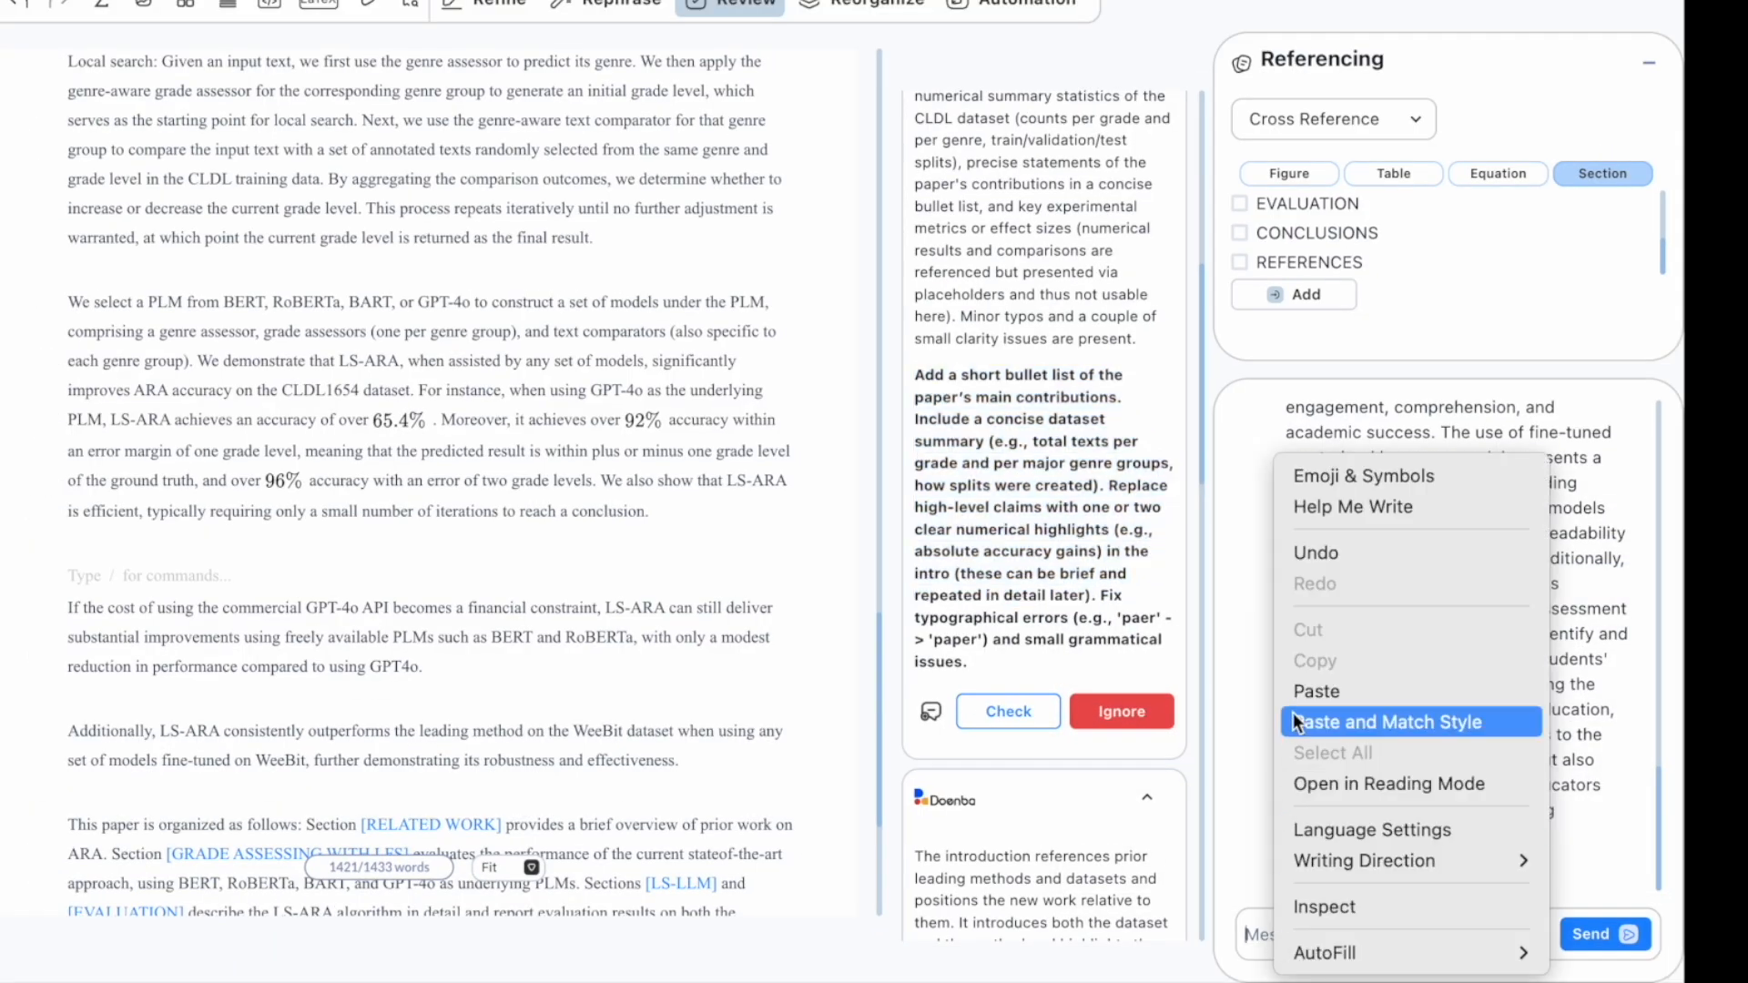
left_click(1347, 719)
scroll(1345, 863, "up", 3)
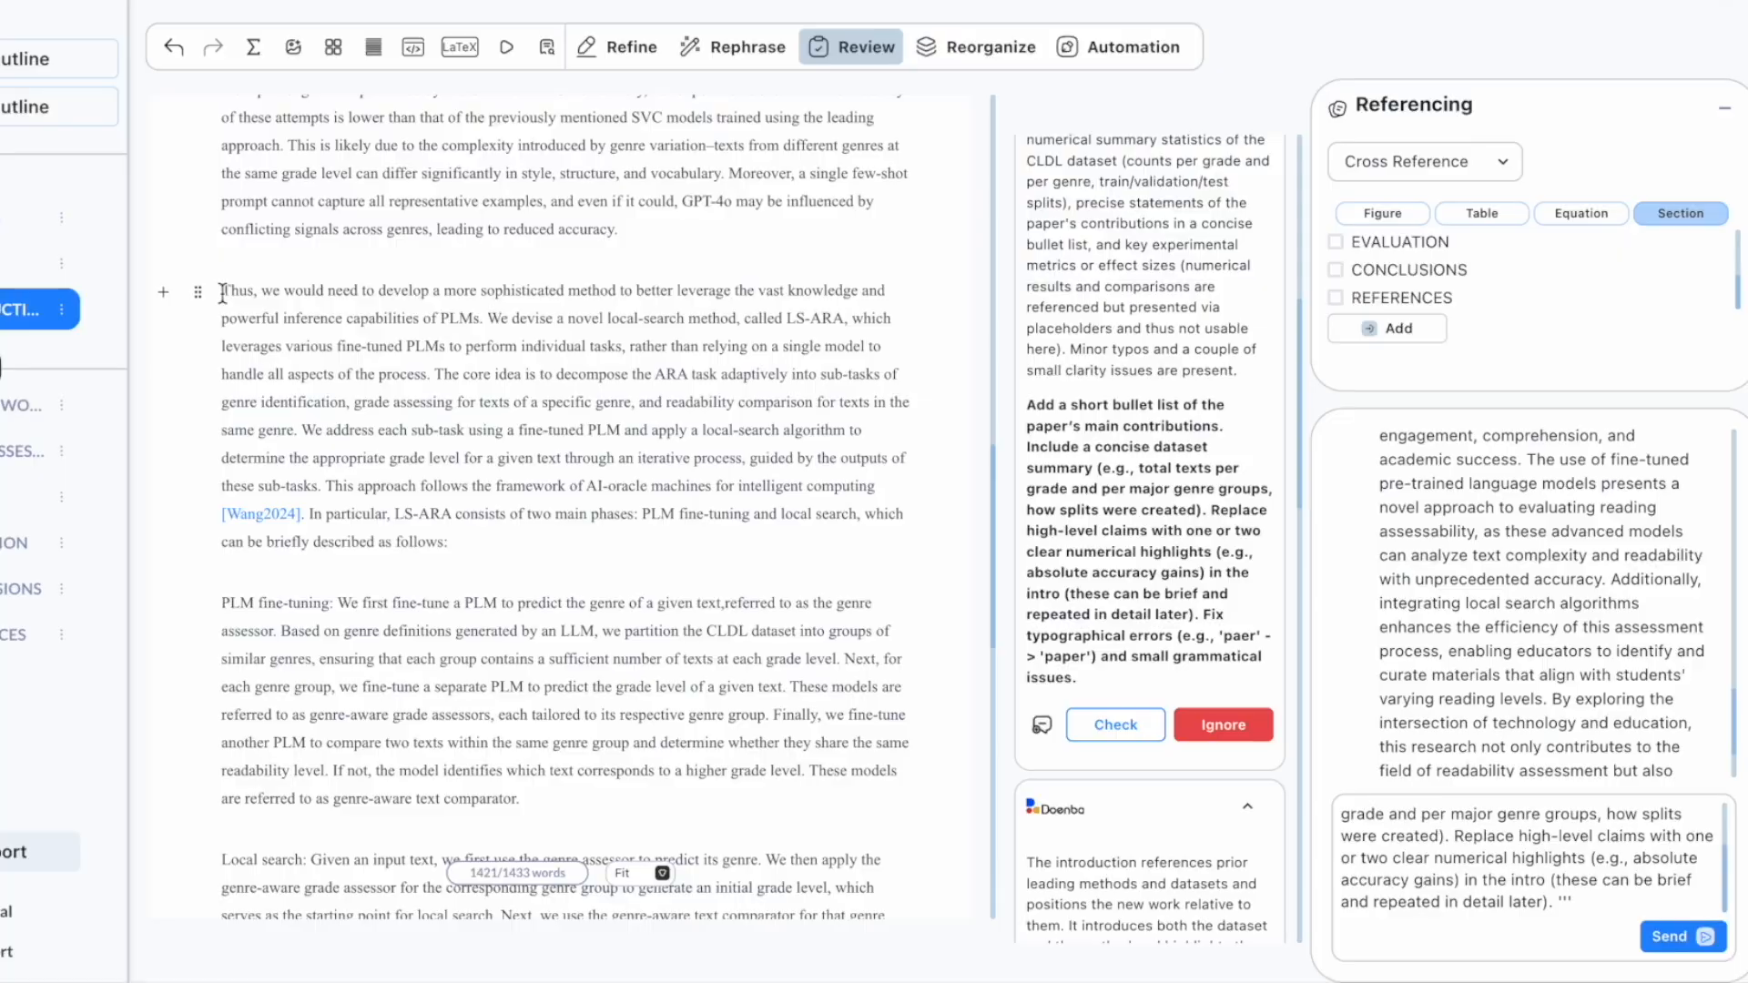
left_click_drag(227, 291, 435, 739)
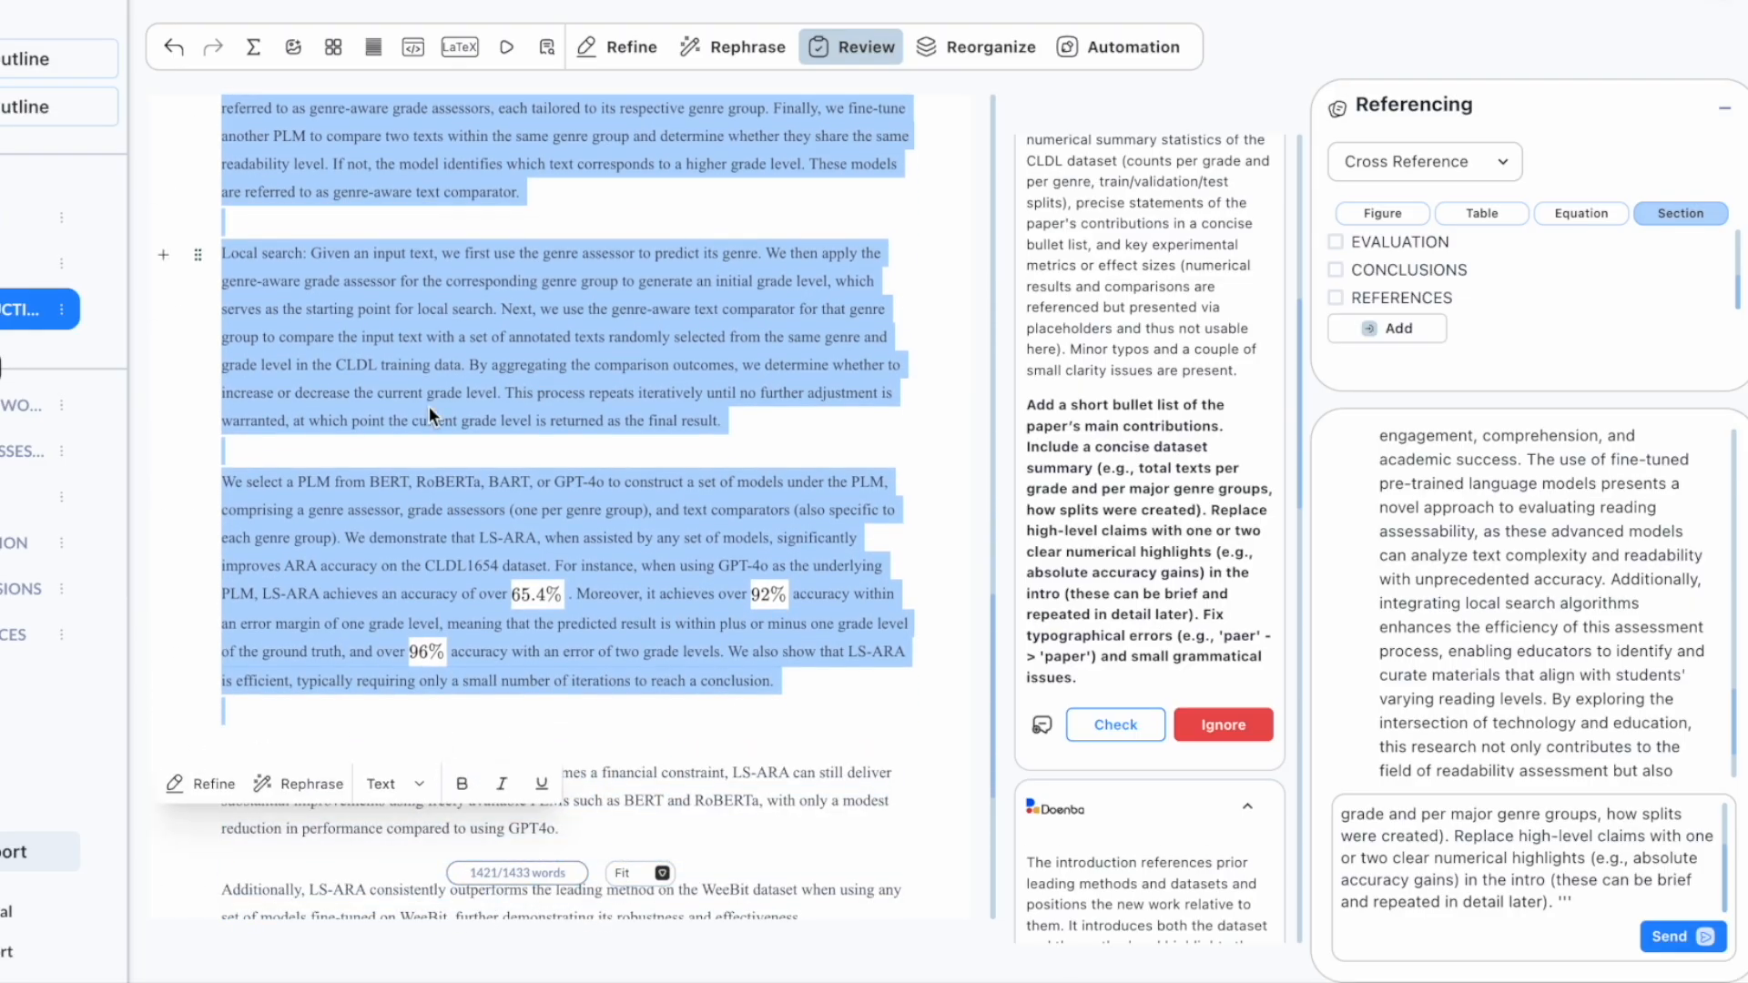
left_click(1600, 905)
right_click(1599, 905)
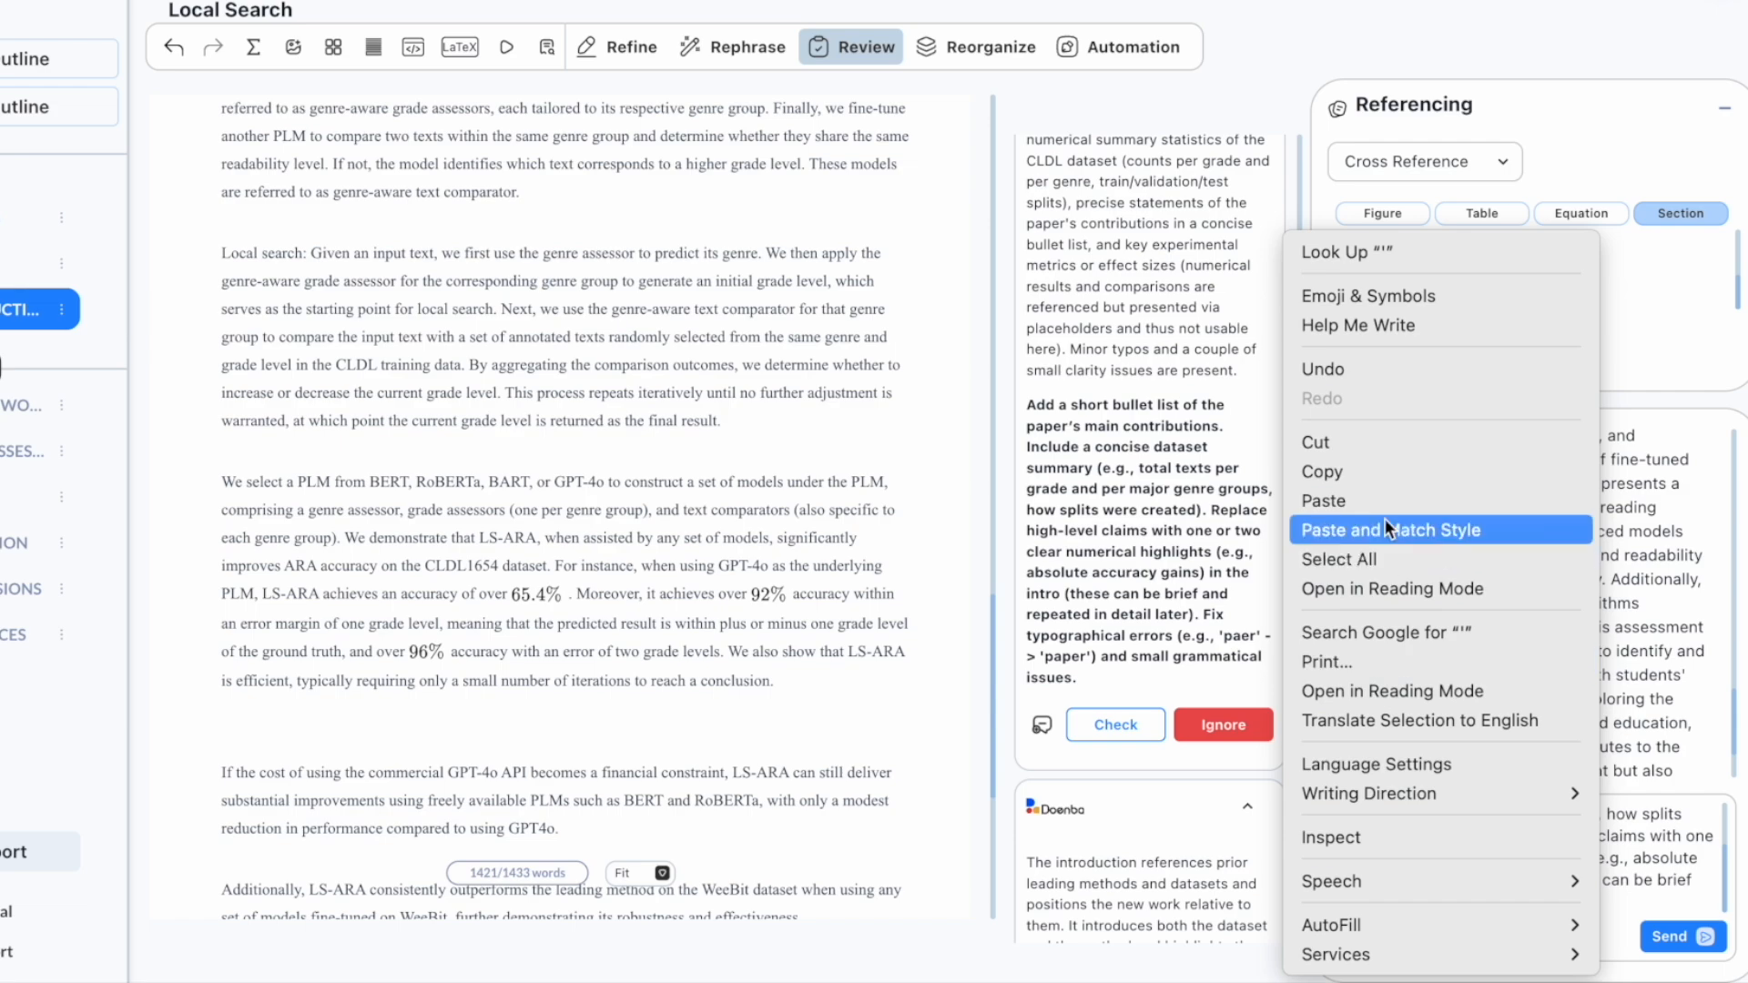
left_click(1502, 523)
key("Return")
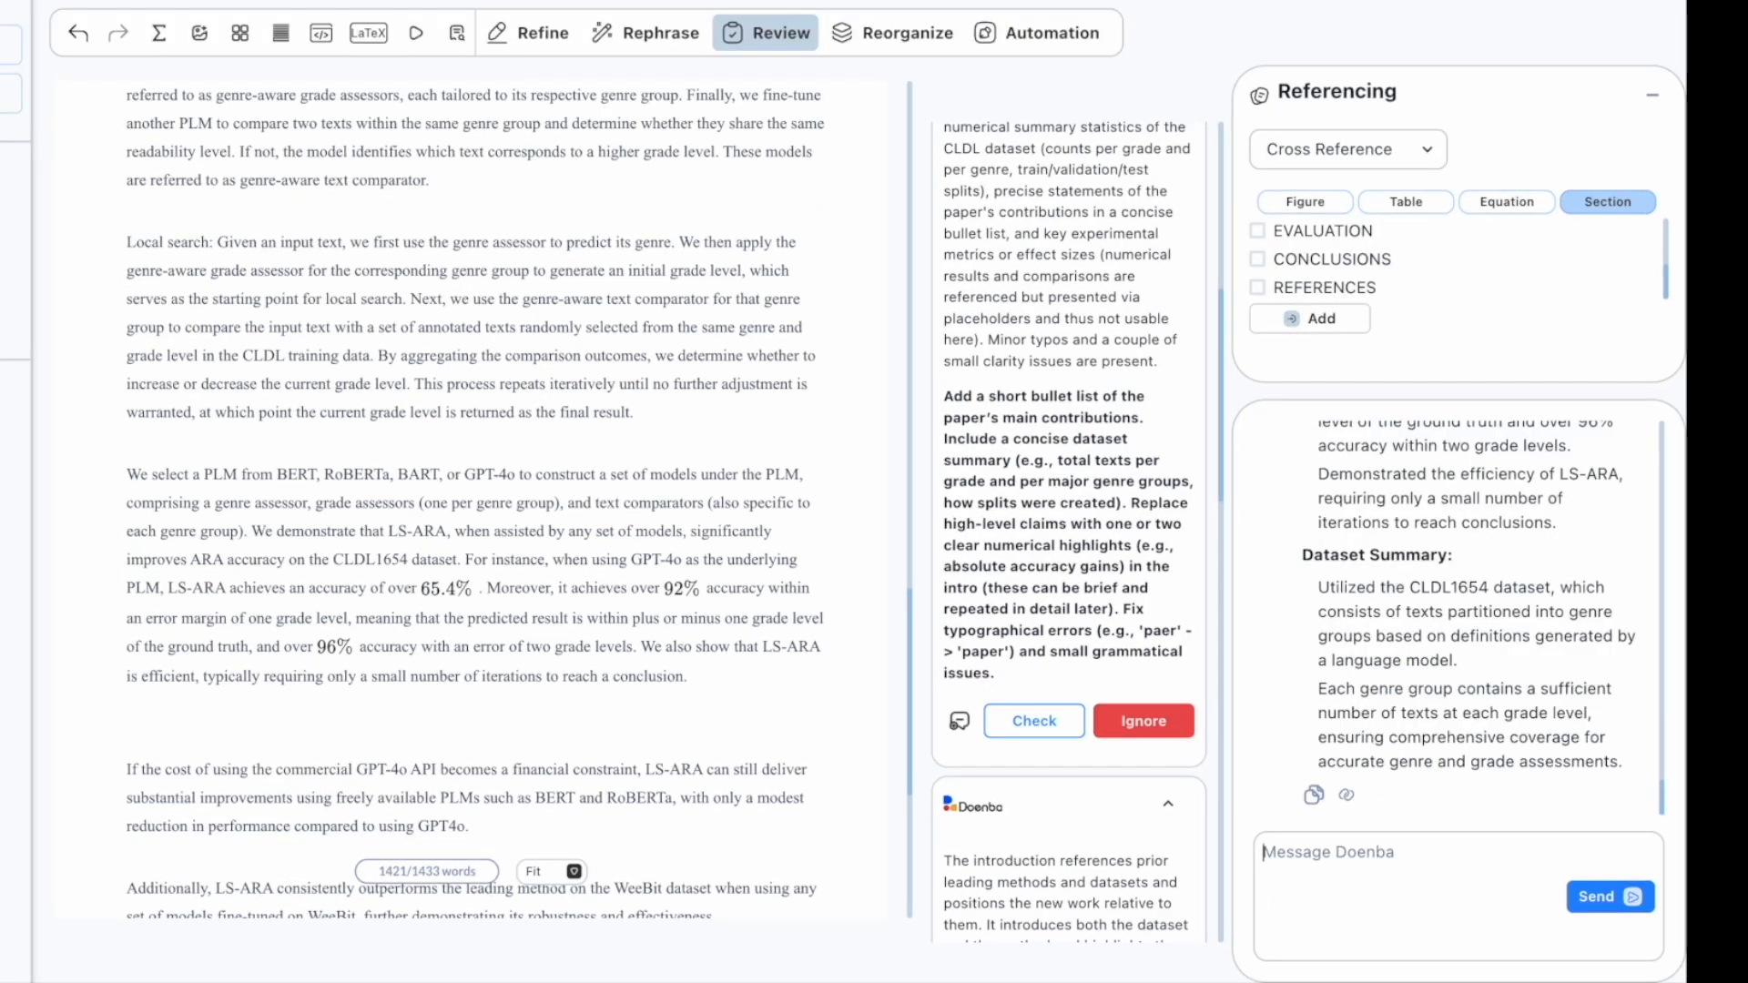
Step: Paste the assistant's contributions list into the Introduction before the 'If the cost…' paragraph
scroll(1500, 597, "up", 4)
left_click_drag(1318, 492, 1381, 831)
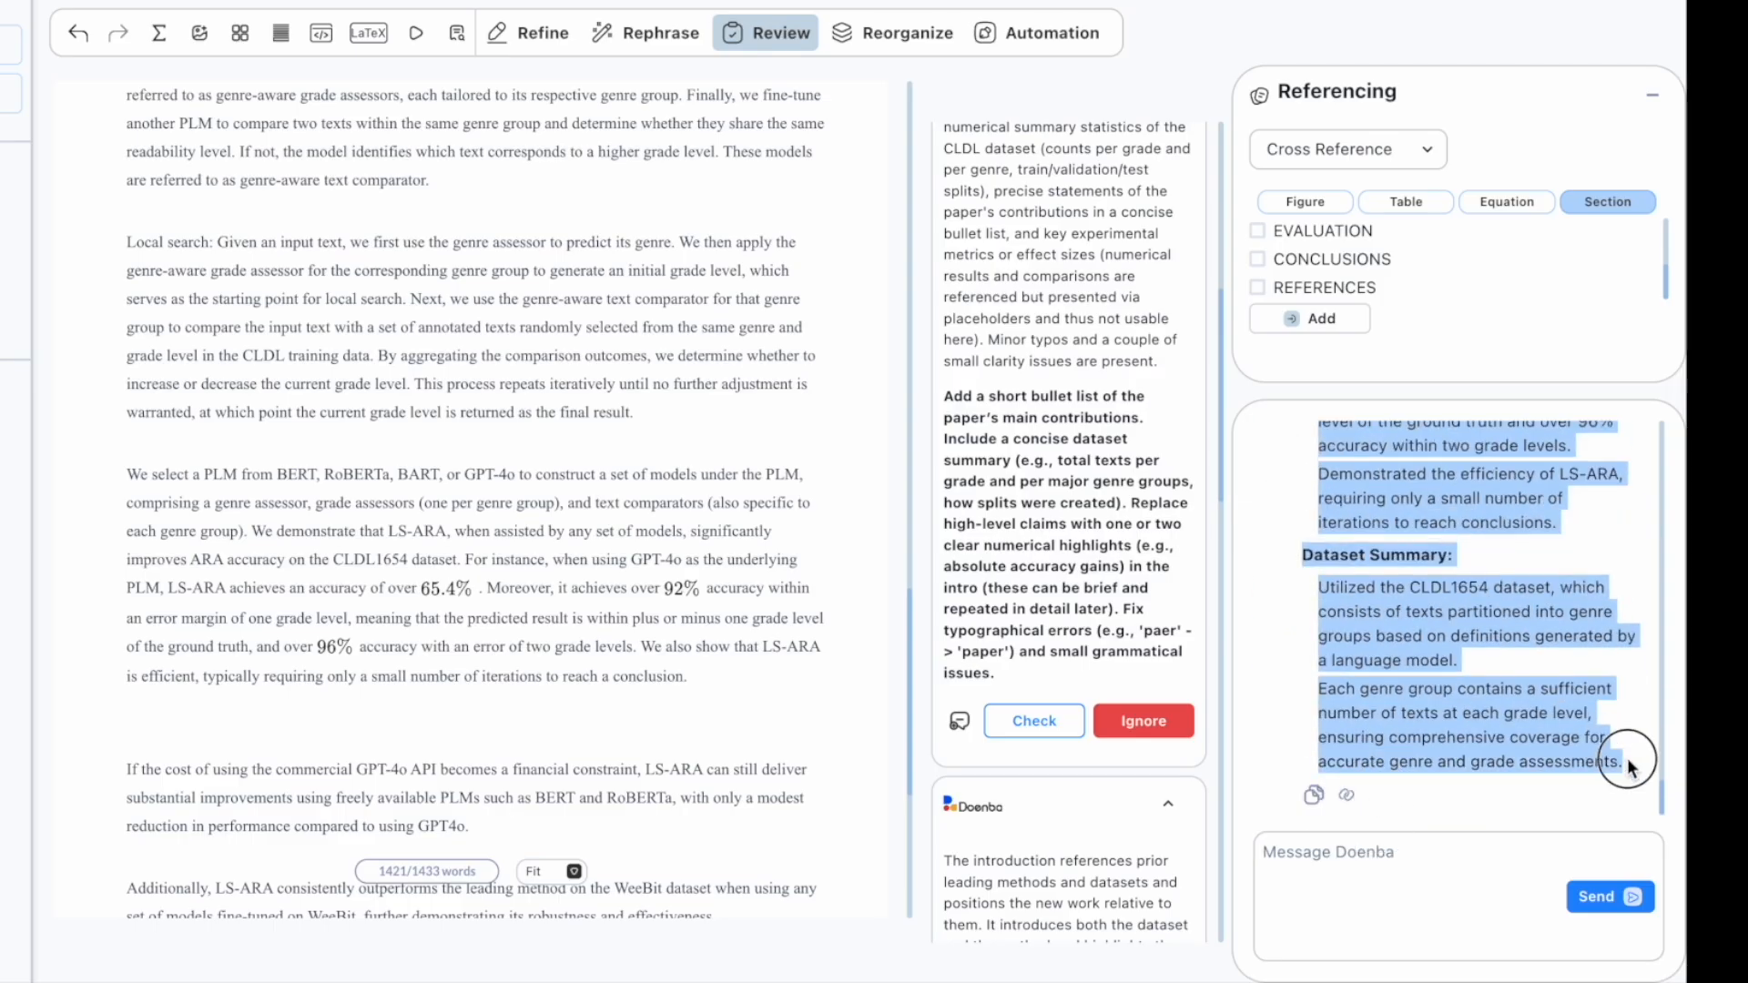
right_click(1445, 605)
left_click(1184, 672)
left_click(129, 769)
key("ctrl+v")
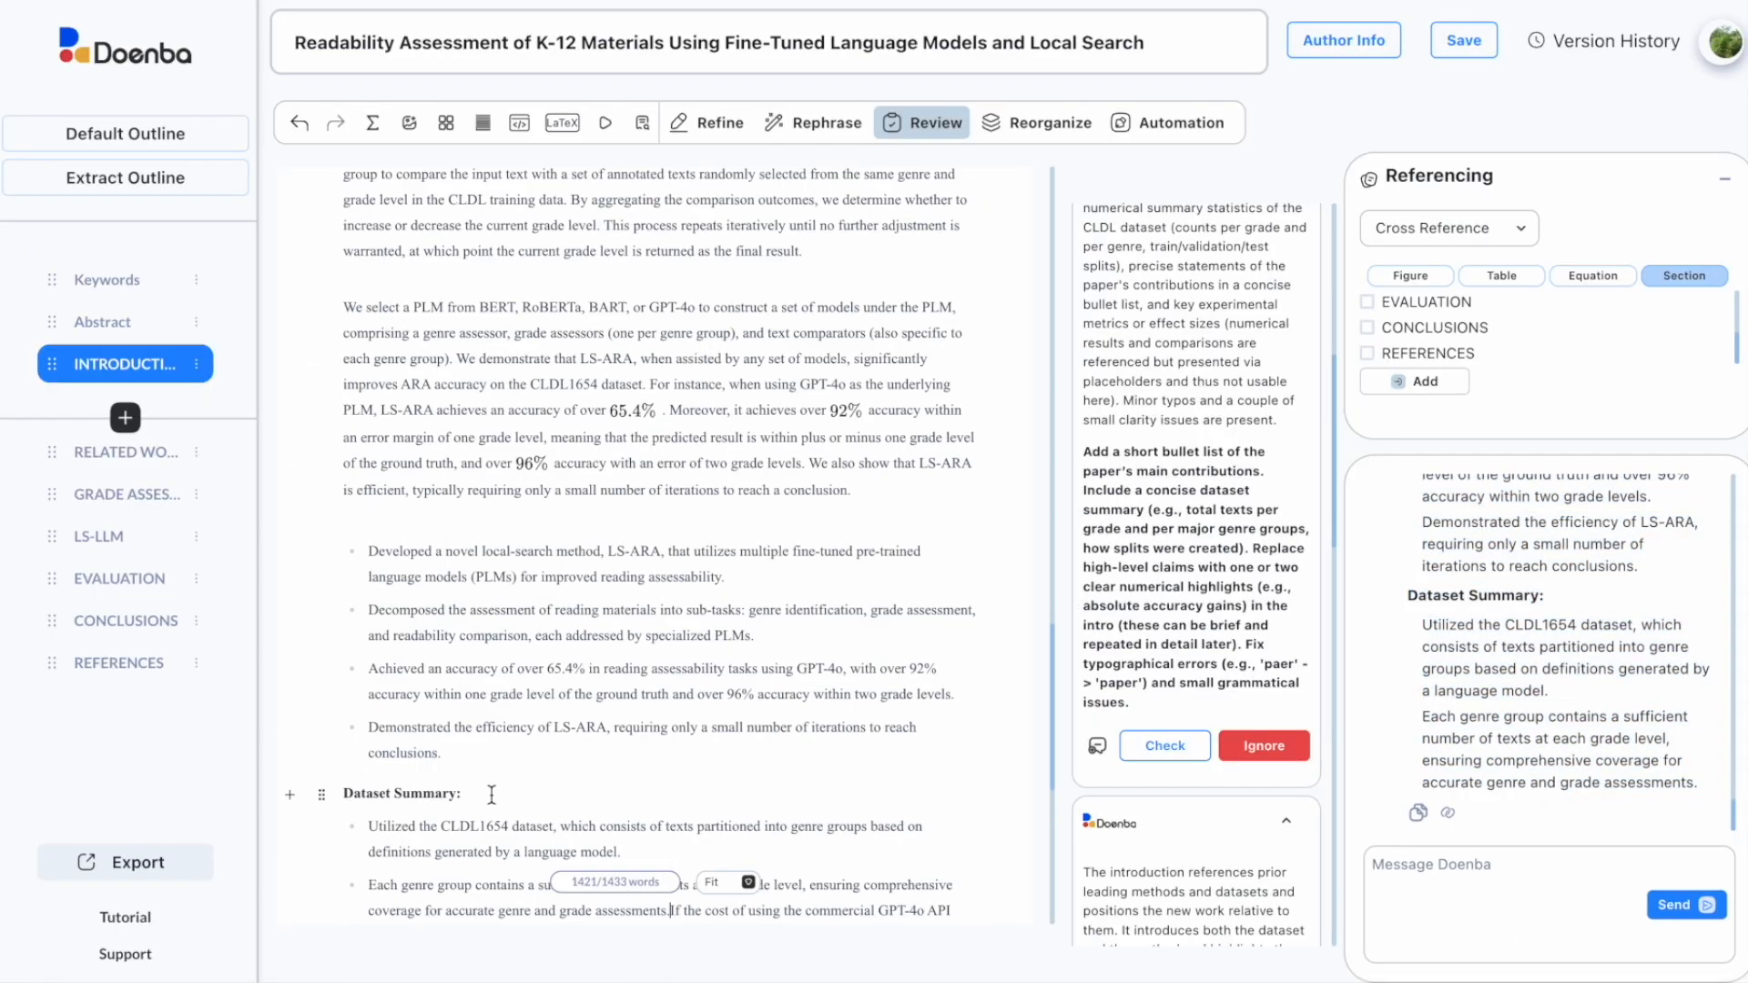
scroll(492, 795, "down", 3)
Step: Generate a Reorganize suggestion for the Introduction and scroll to its Paragraph13 key points
left_click(469, 391)
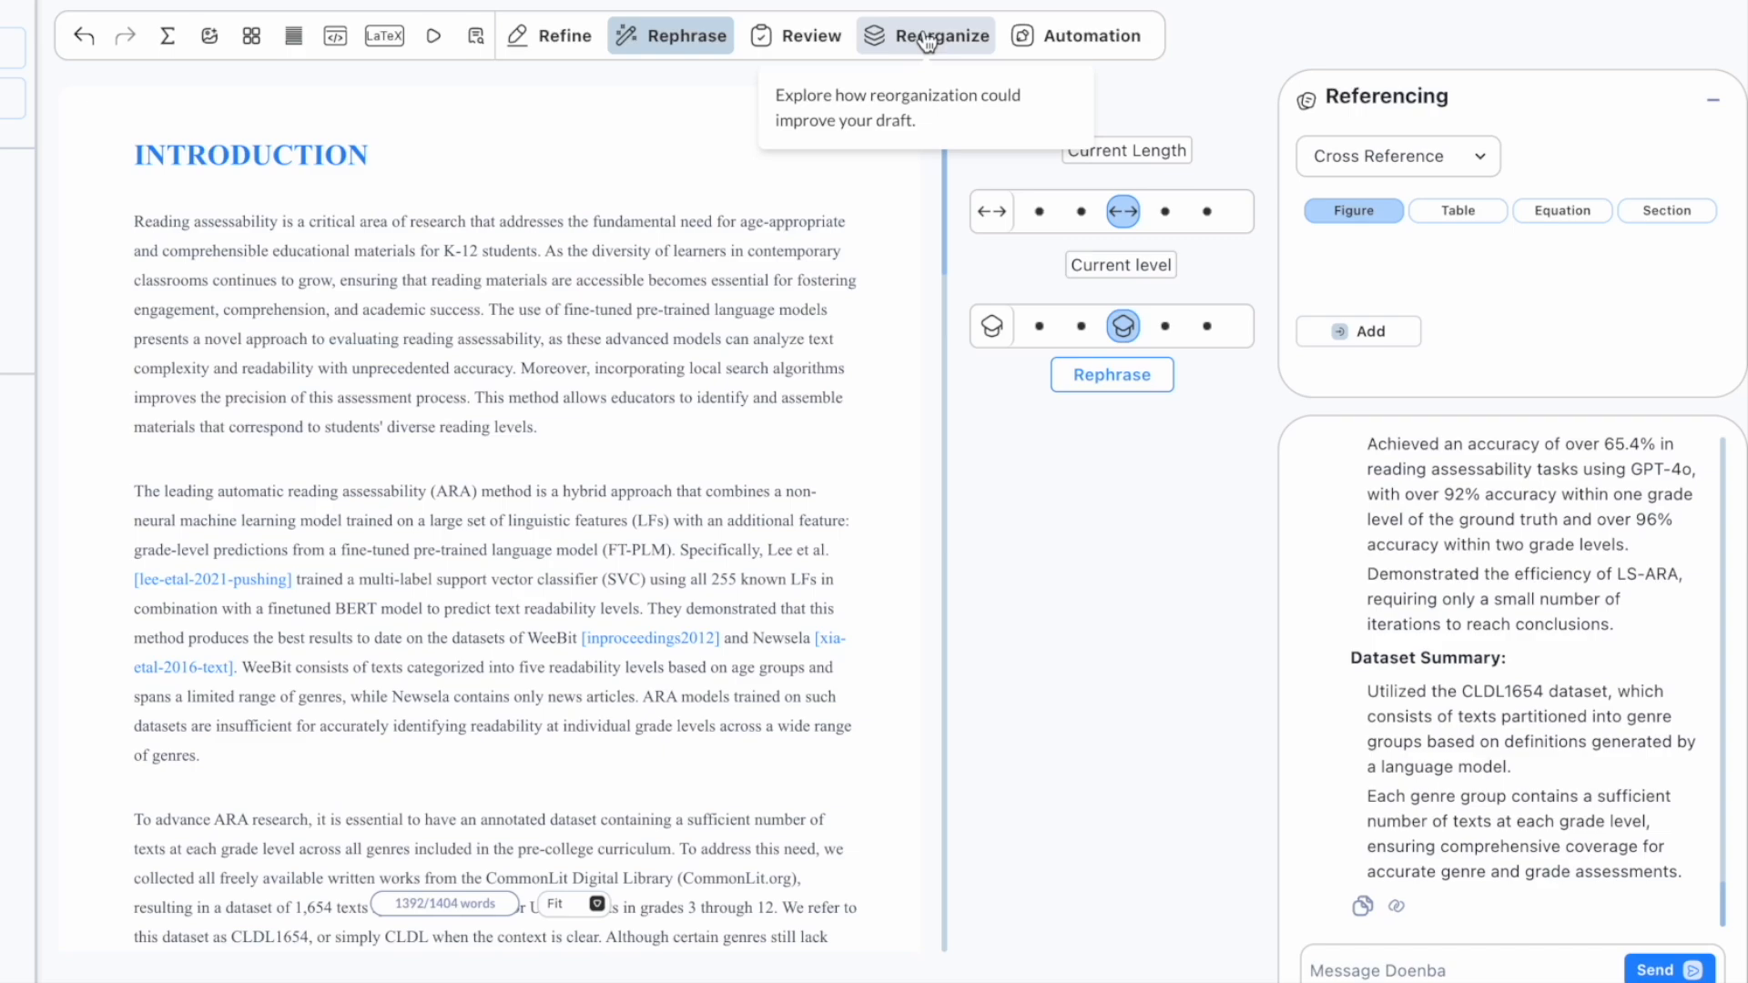
left_click(926, 42)
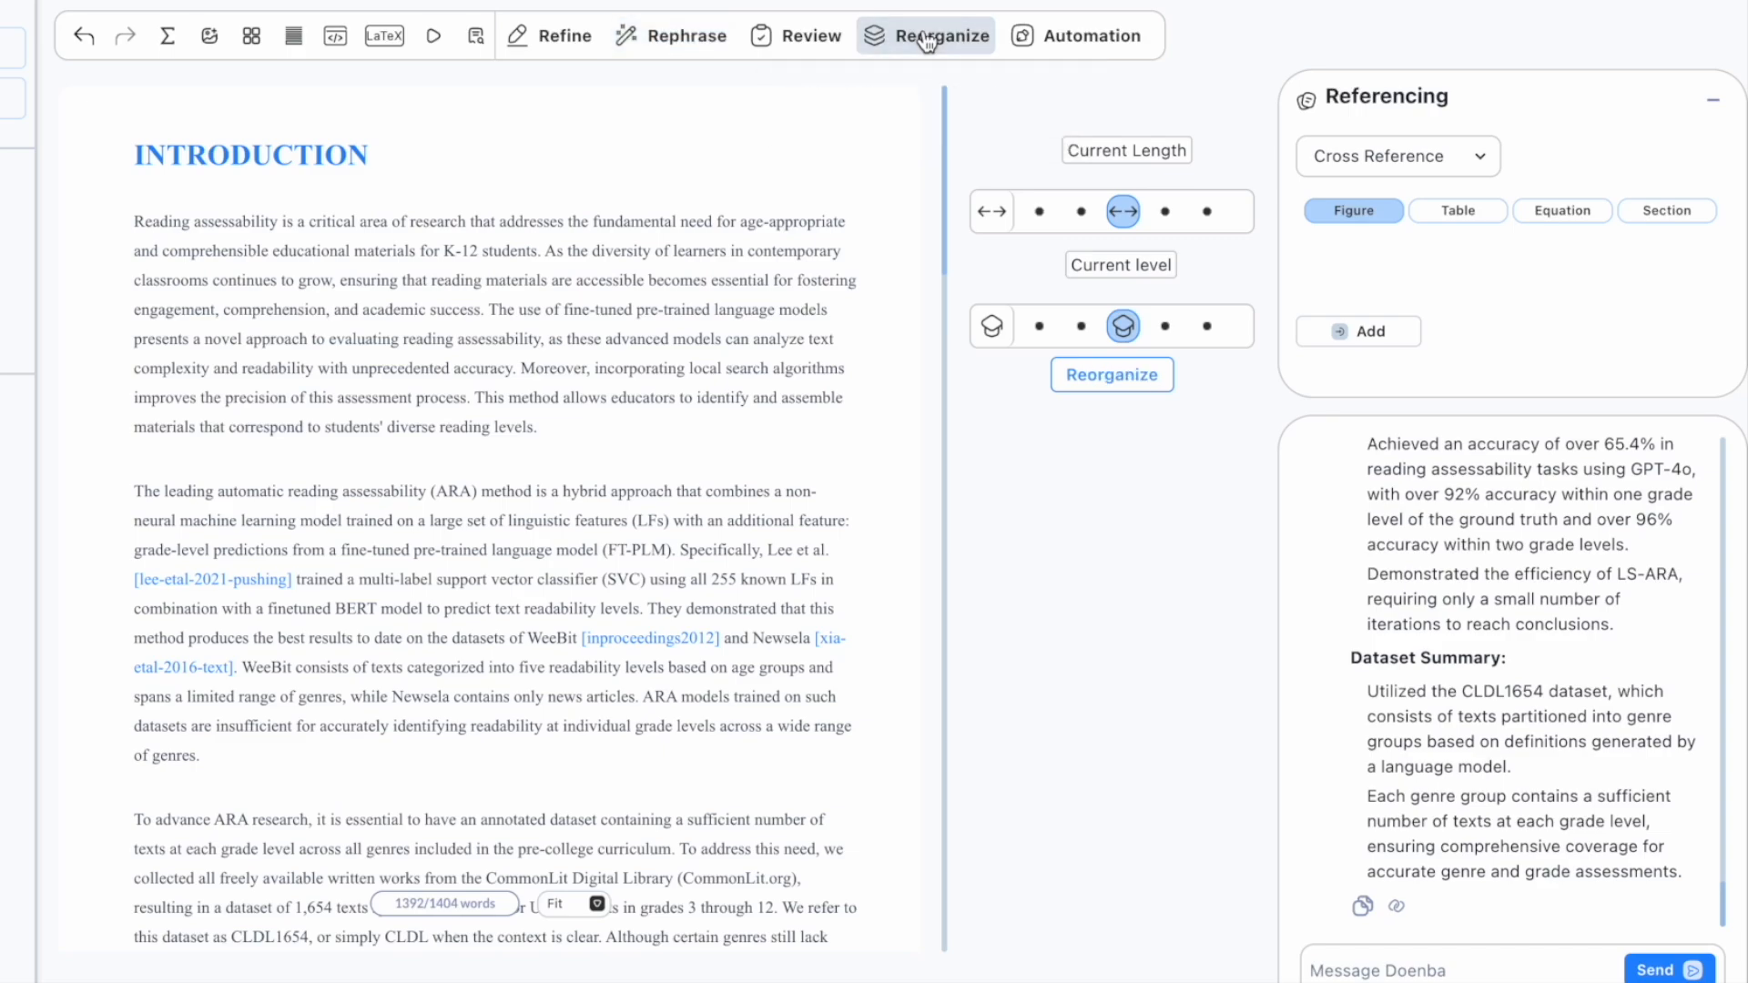
left_click(1119, 384)
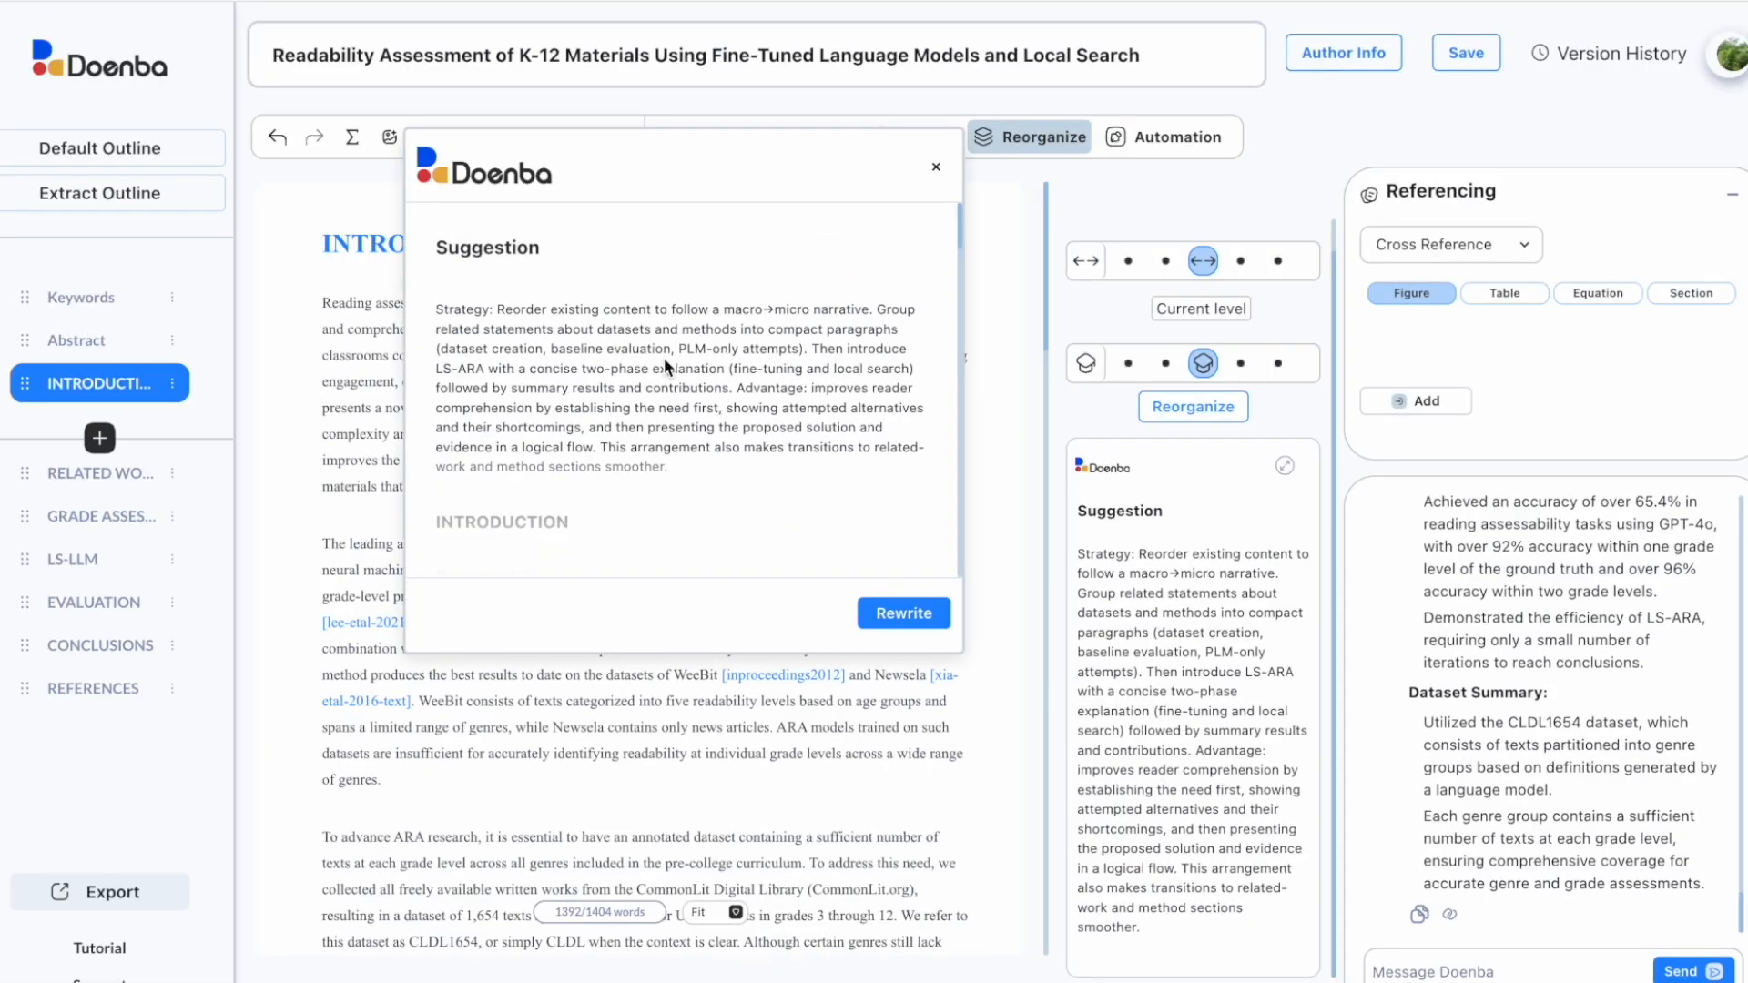
scroll(658, 365, "down", 1)
left_click_drag(963, 231, 968, 550)
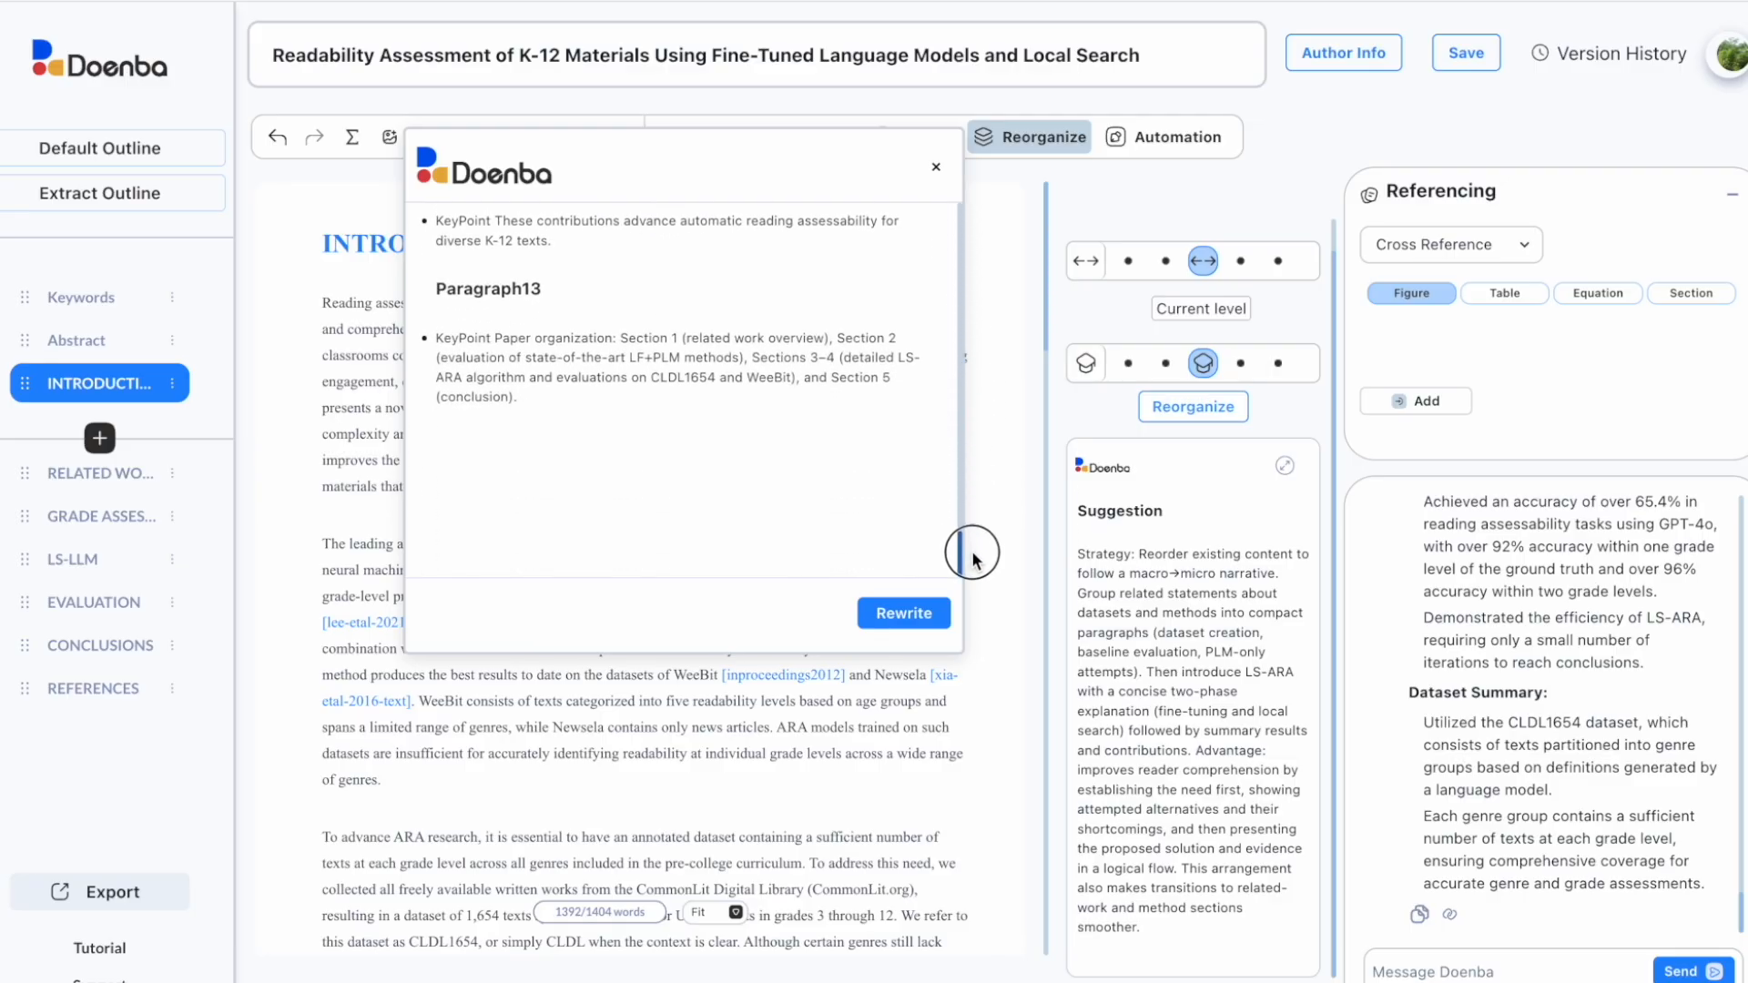
Step: Rewrite the Introduction per the plan and paste the result below the paragraph ending 'remarks.'
left_click(916, 614)
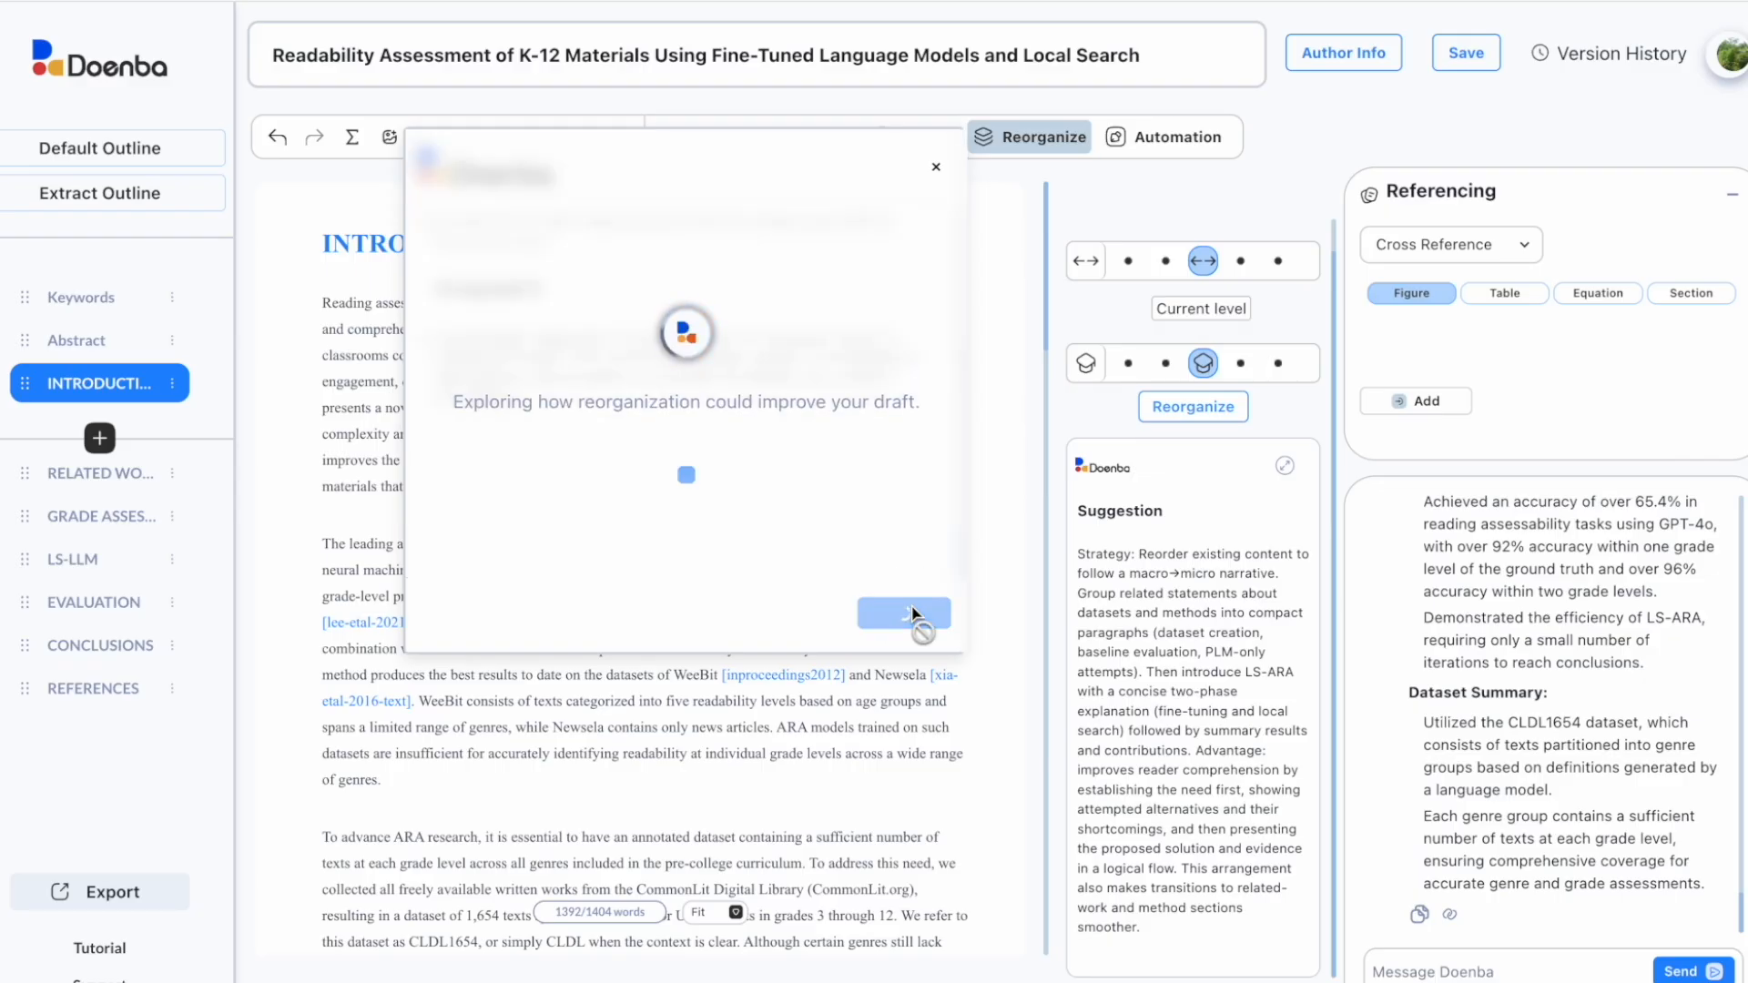
left_click(916, 614)
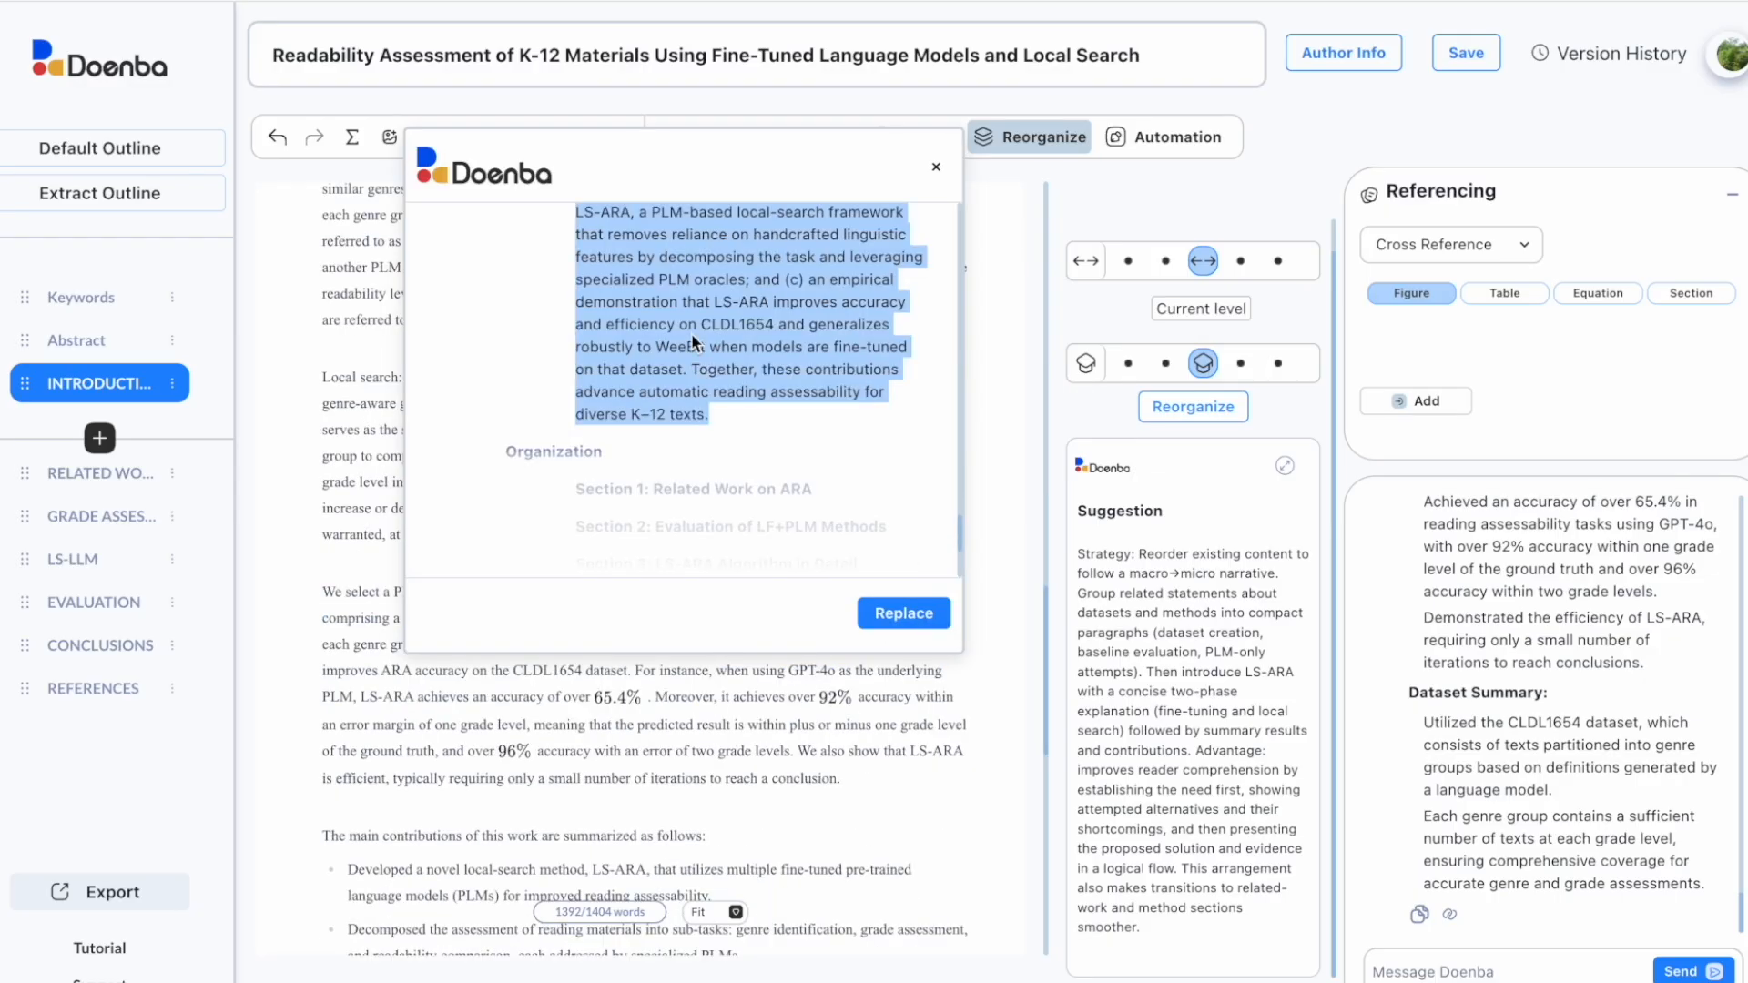
right_click(694, 337)
left_click(719, 393)
left_click(936, 167)
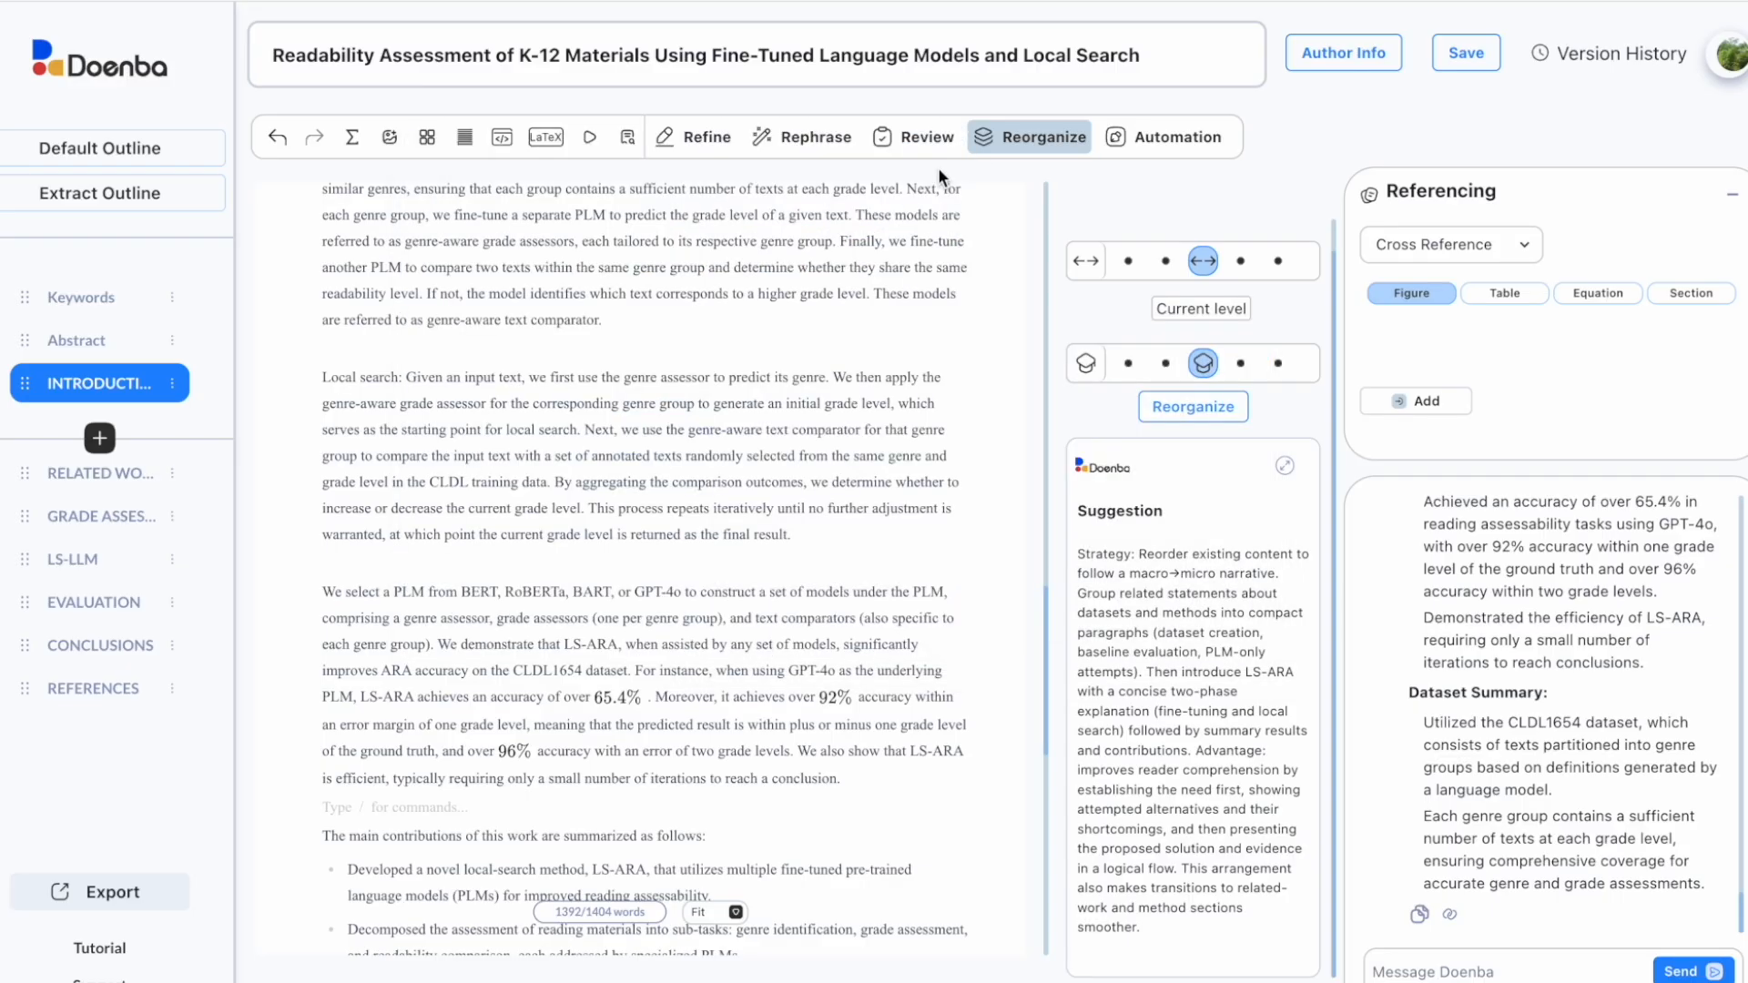
scroll(599, 755, "down", 10)
left_click(399, 683)
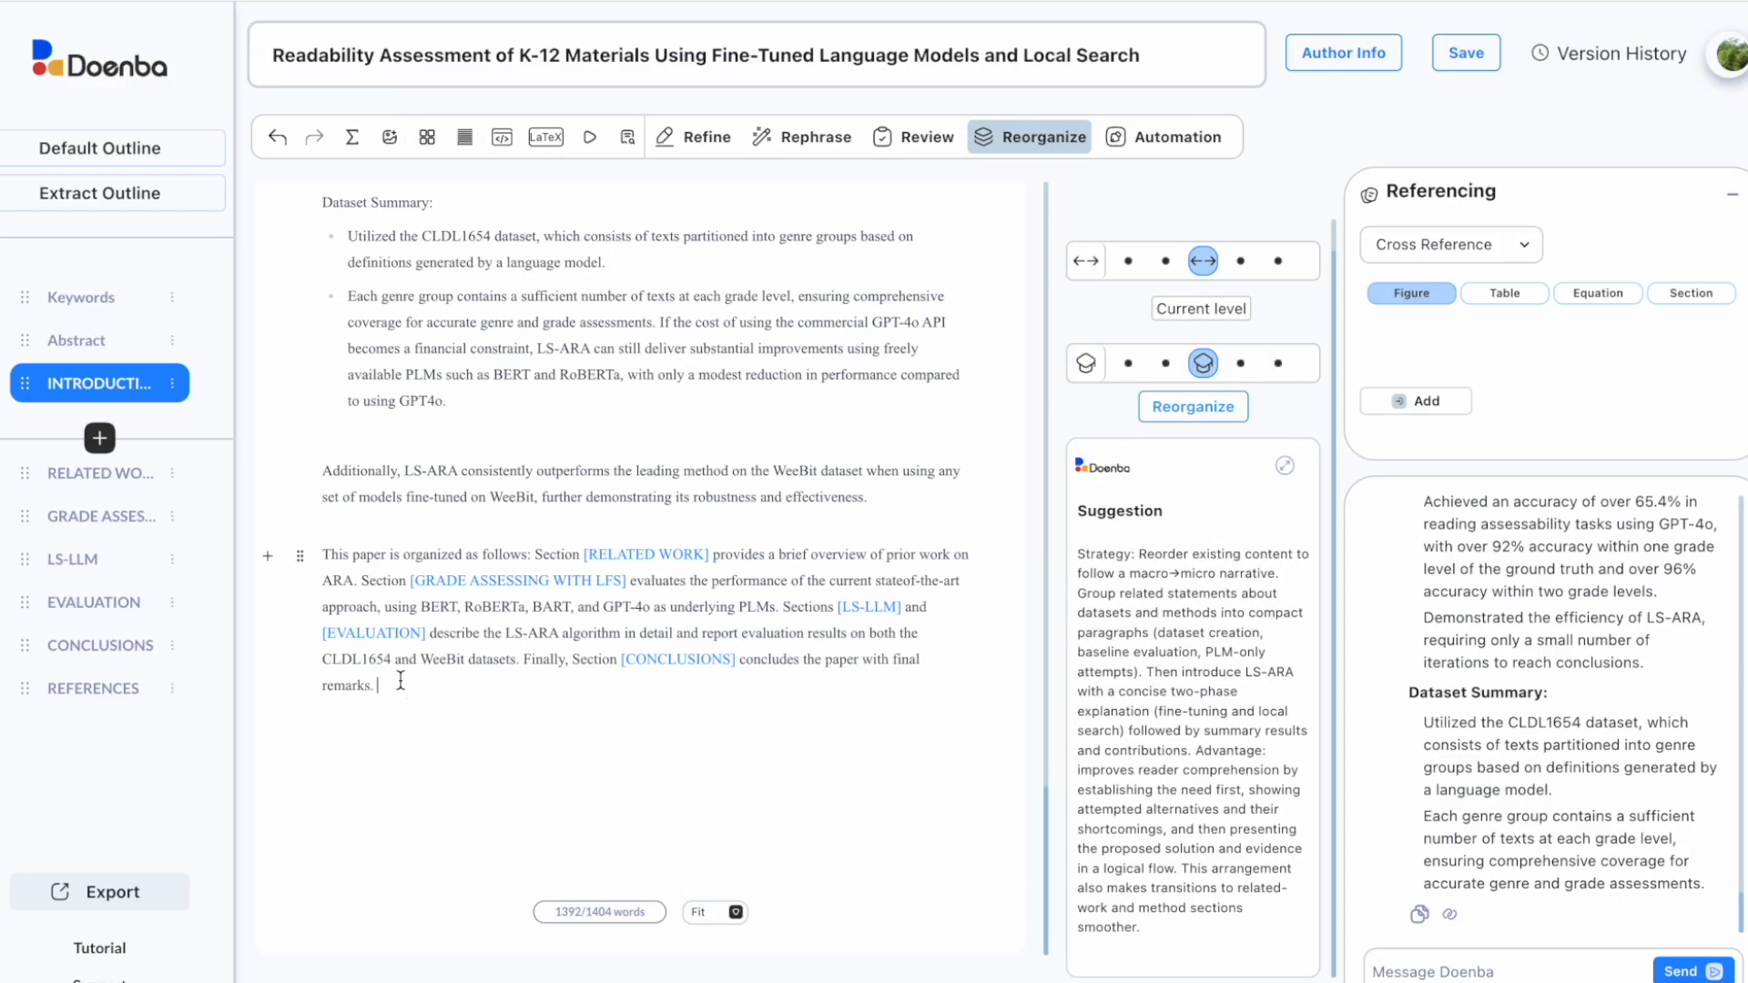
key("Return")
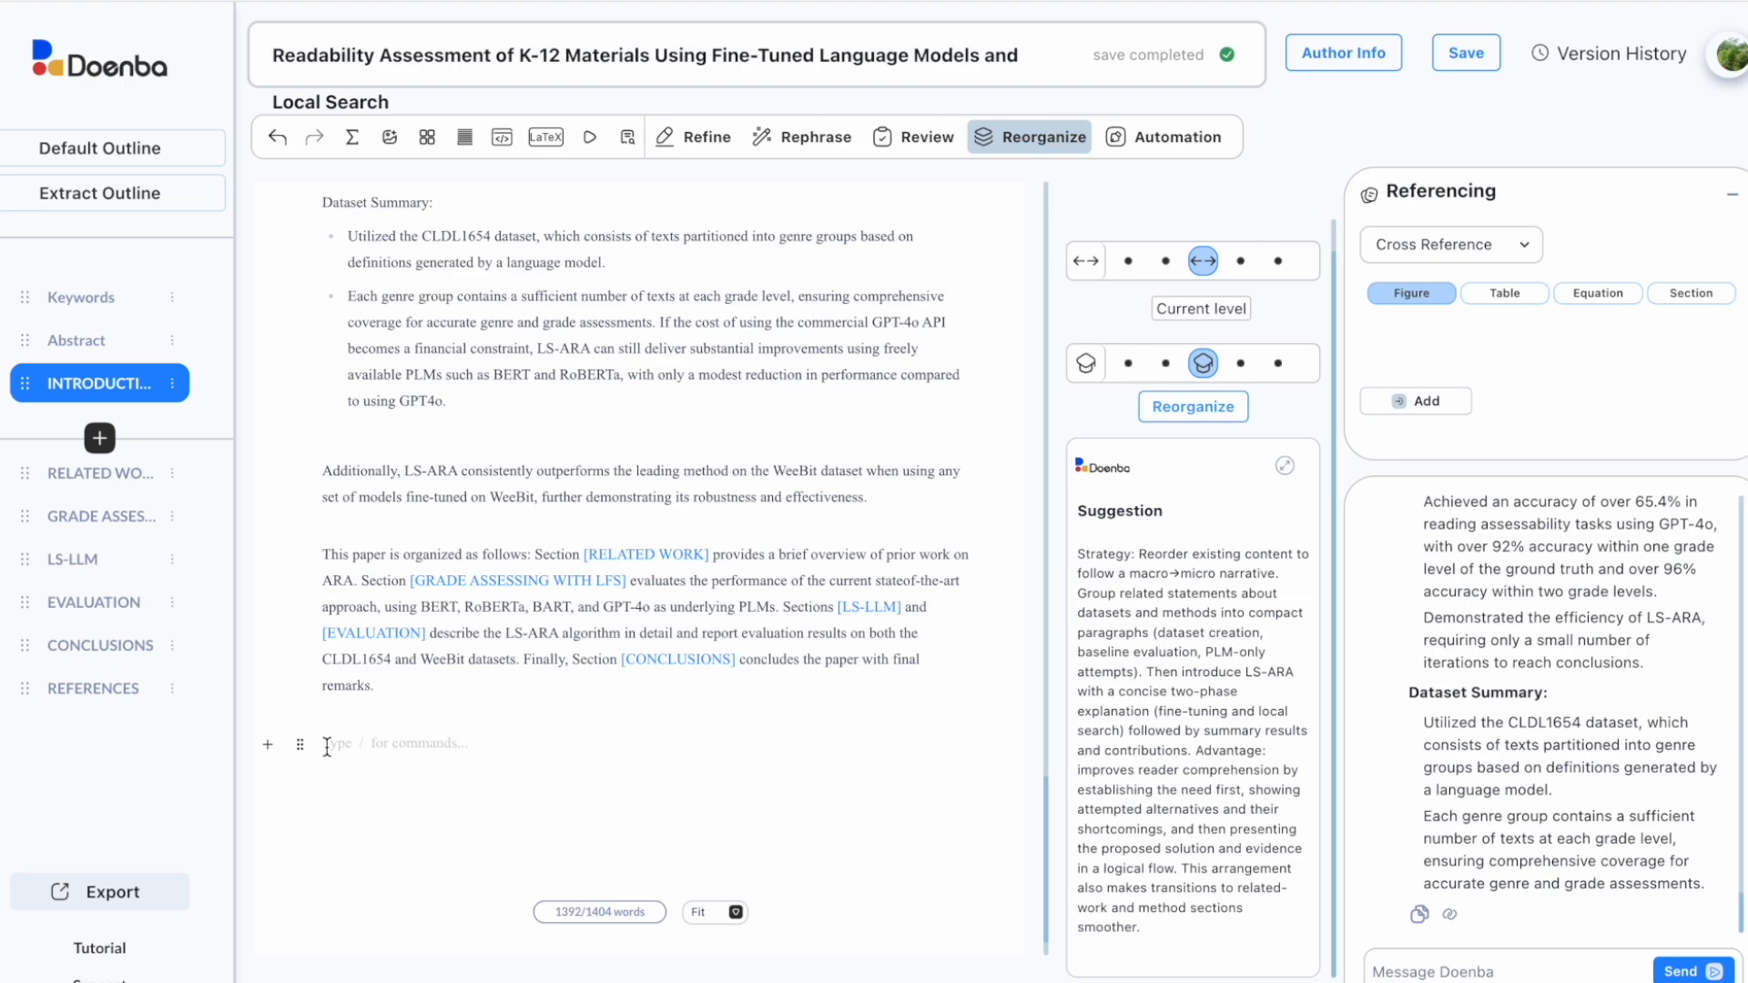
right_click(328, 744)
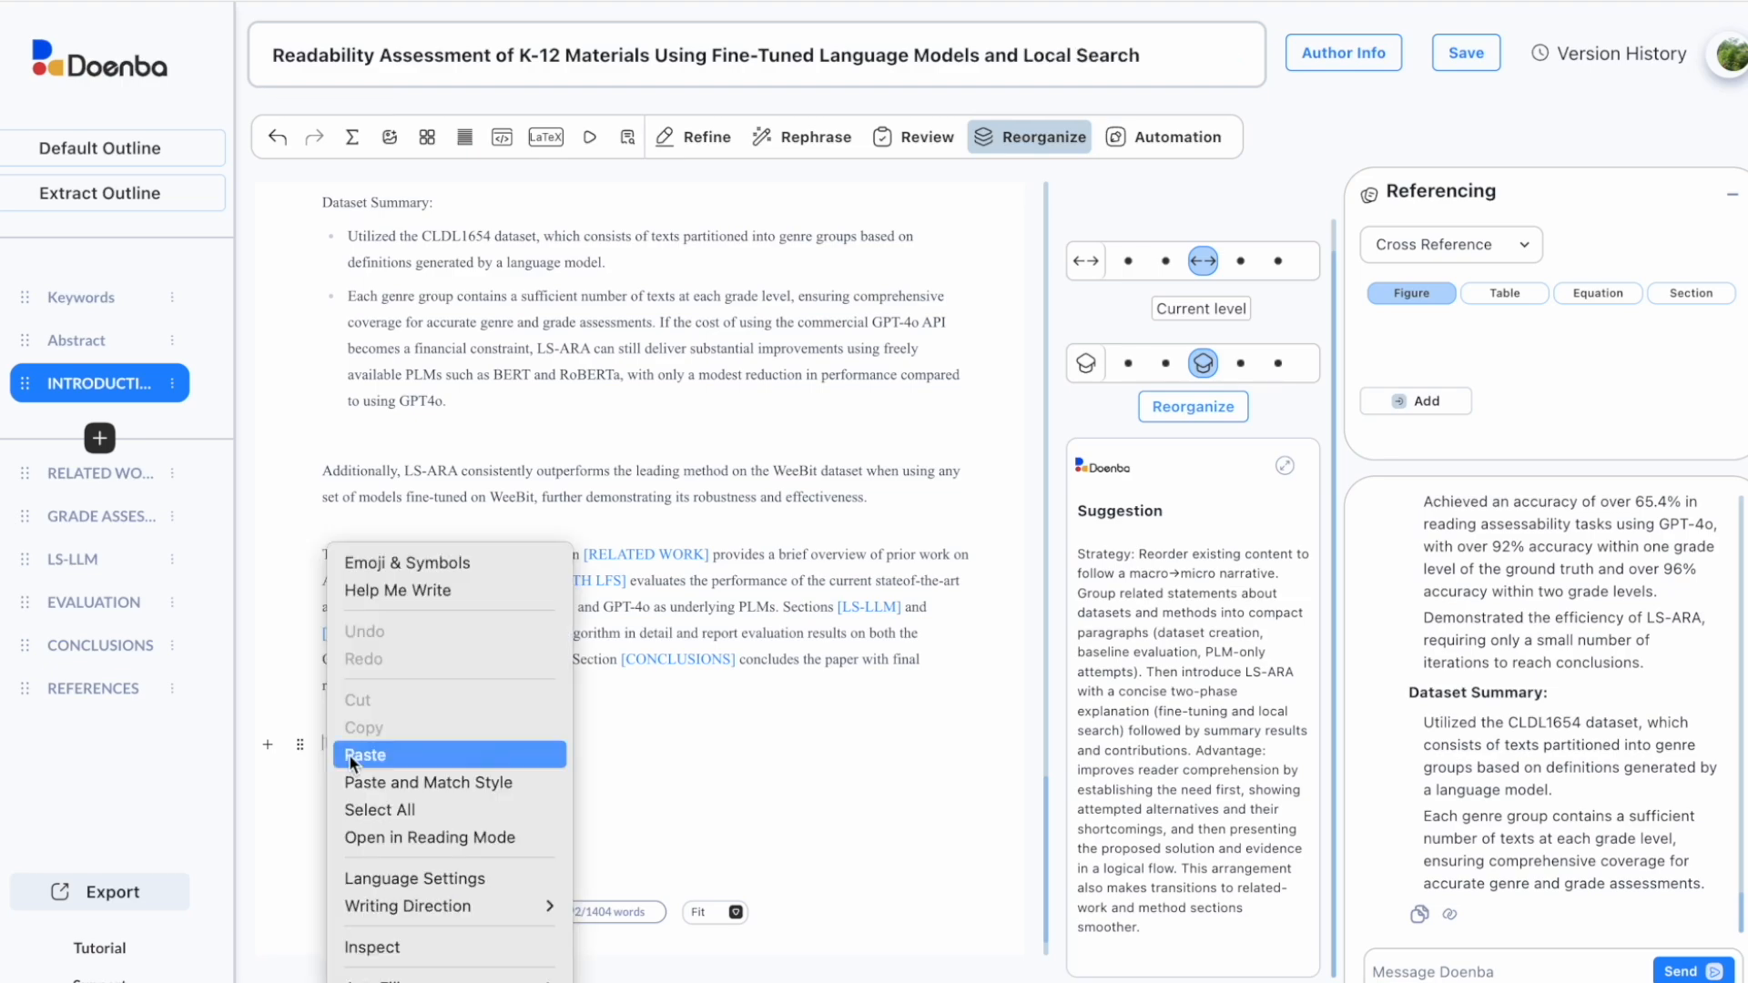
left_click(356, 755)
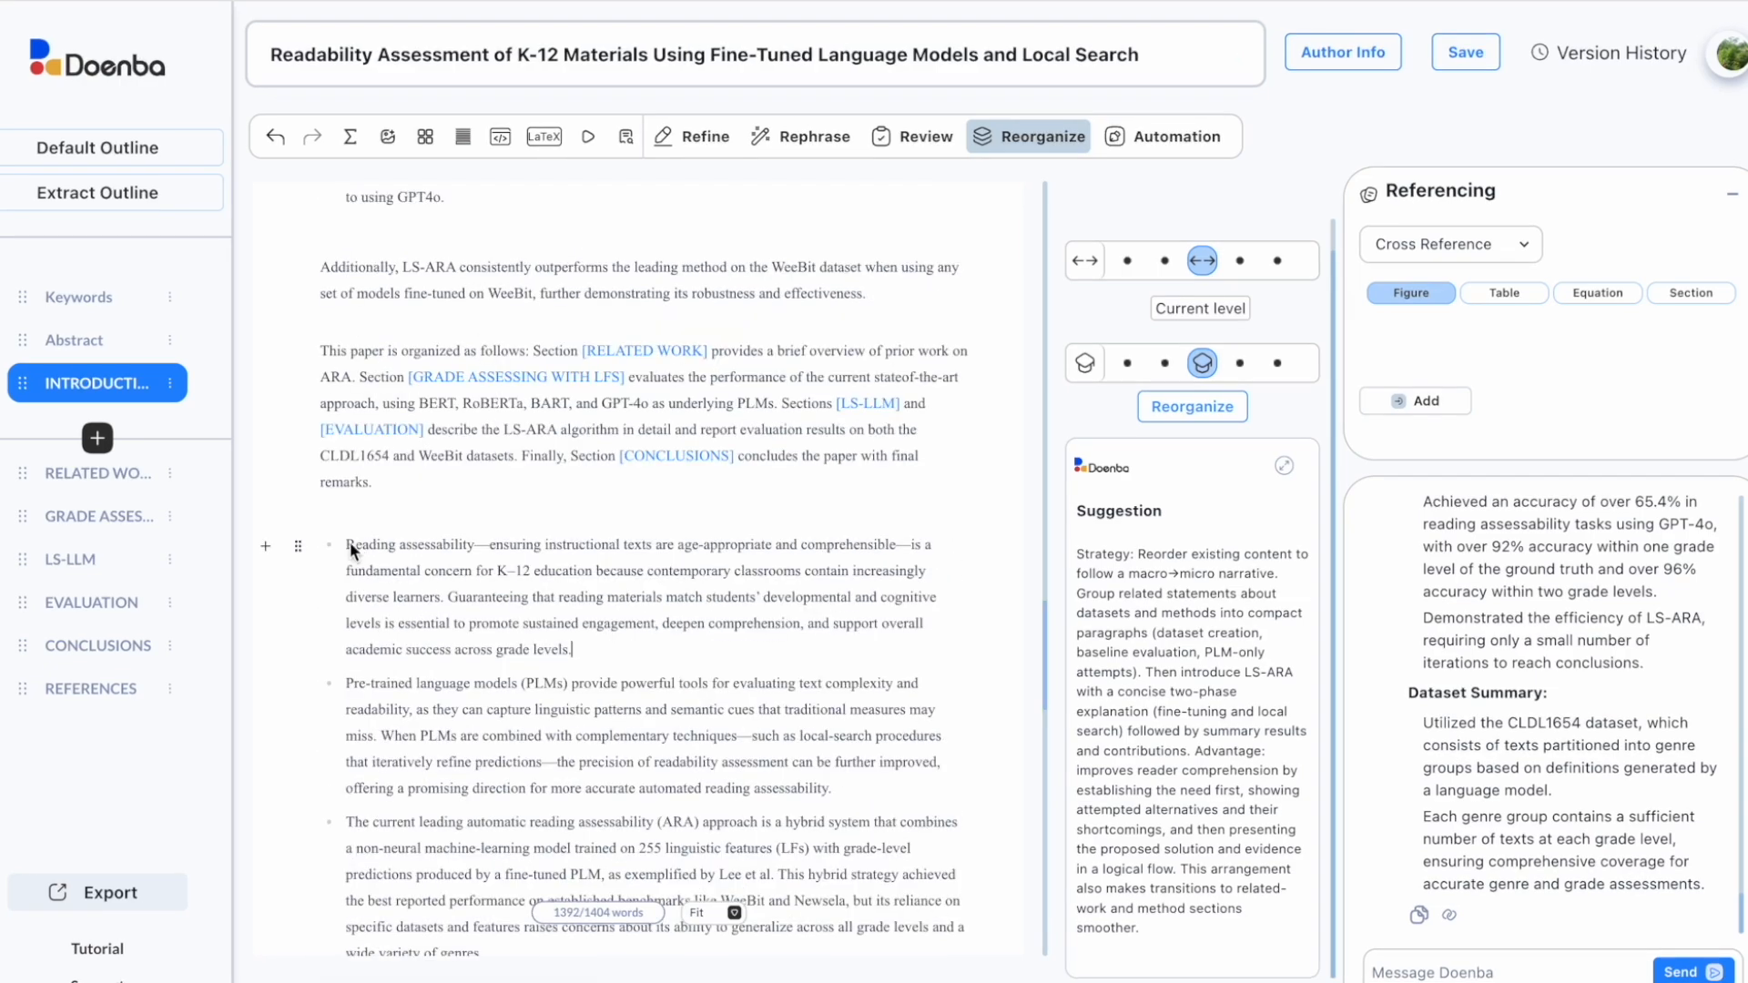
Step: Move the rewritten opening paragraph to the top and delete the original opening paragraph
triple_click(350, 542)
right_click(513, 598)
left_click(538, 504)
scroll(558, 511, "up", 10)
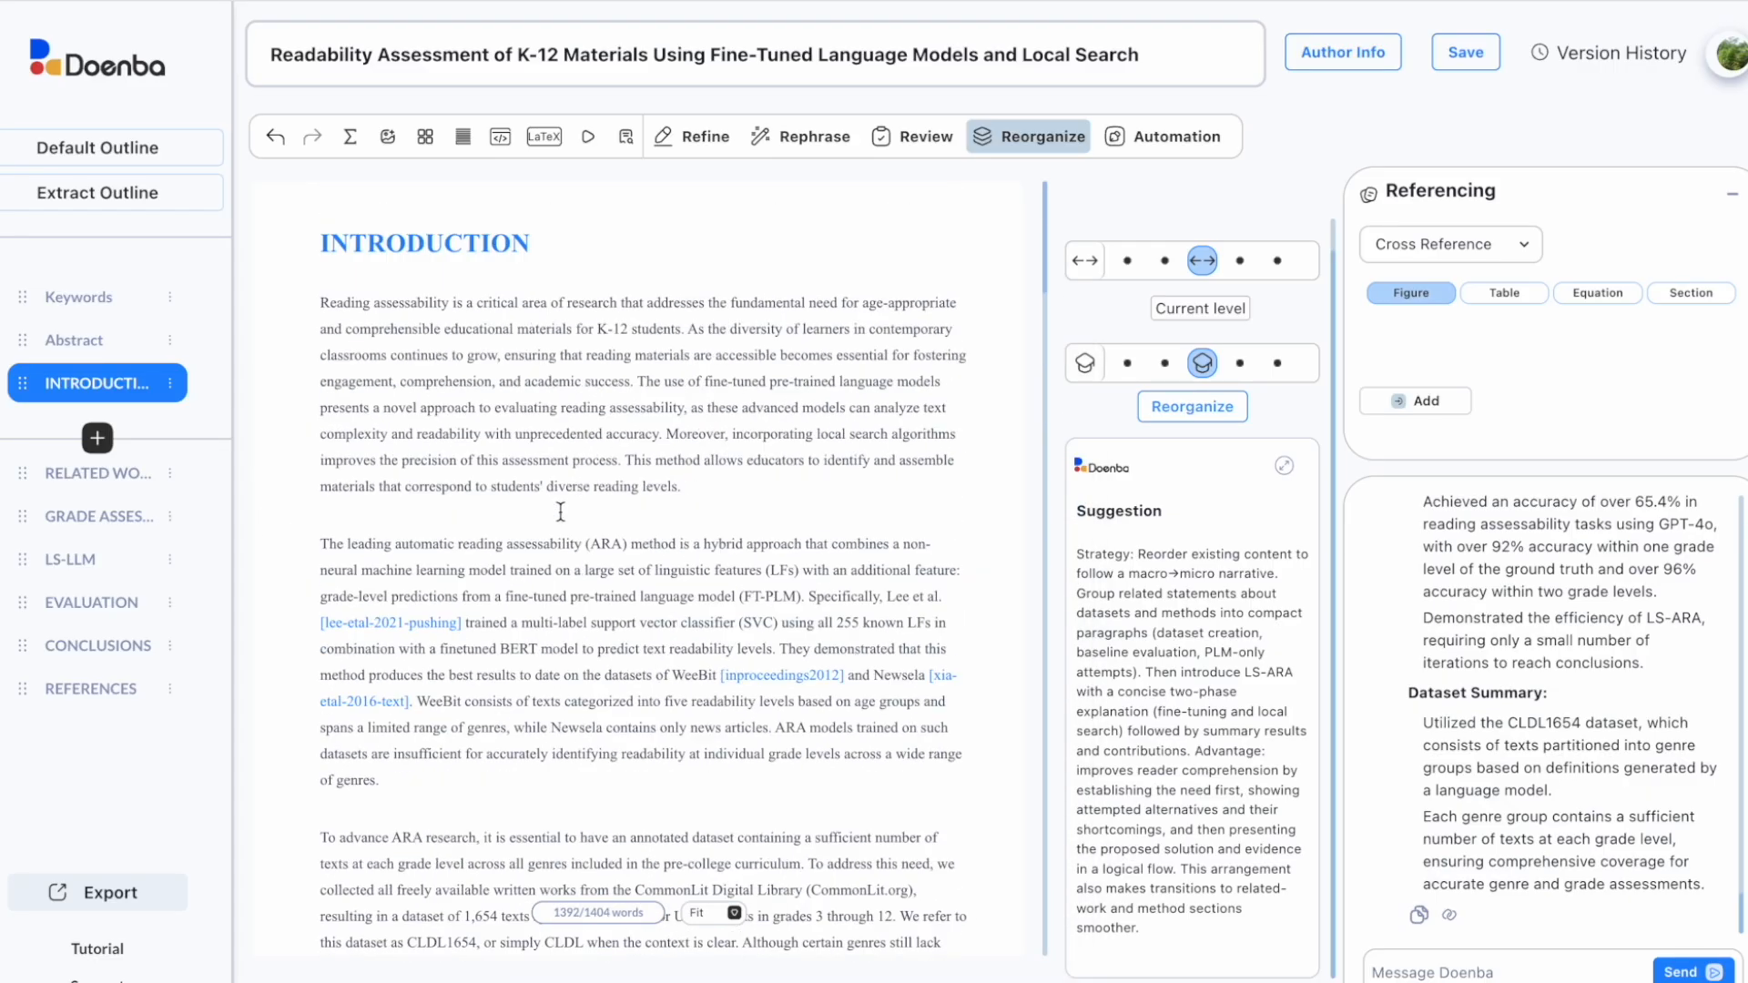
left_click(551, 516)
key("Return")
right_click(431, 543)
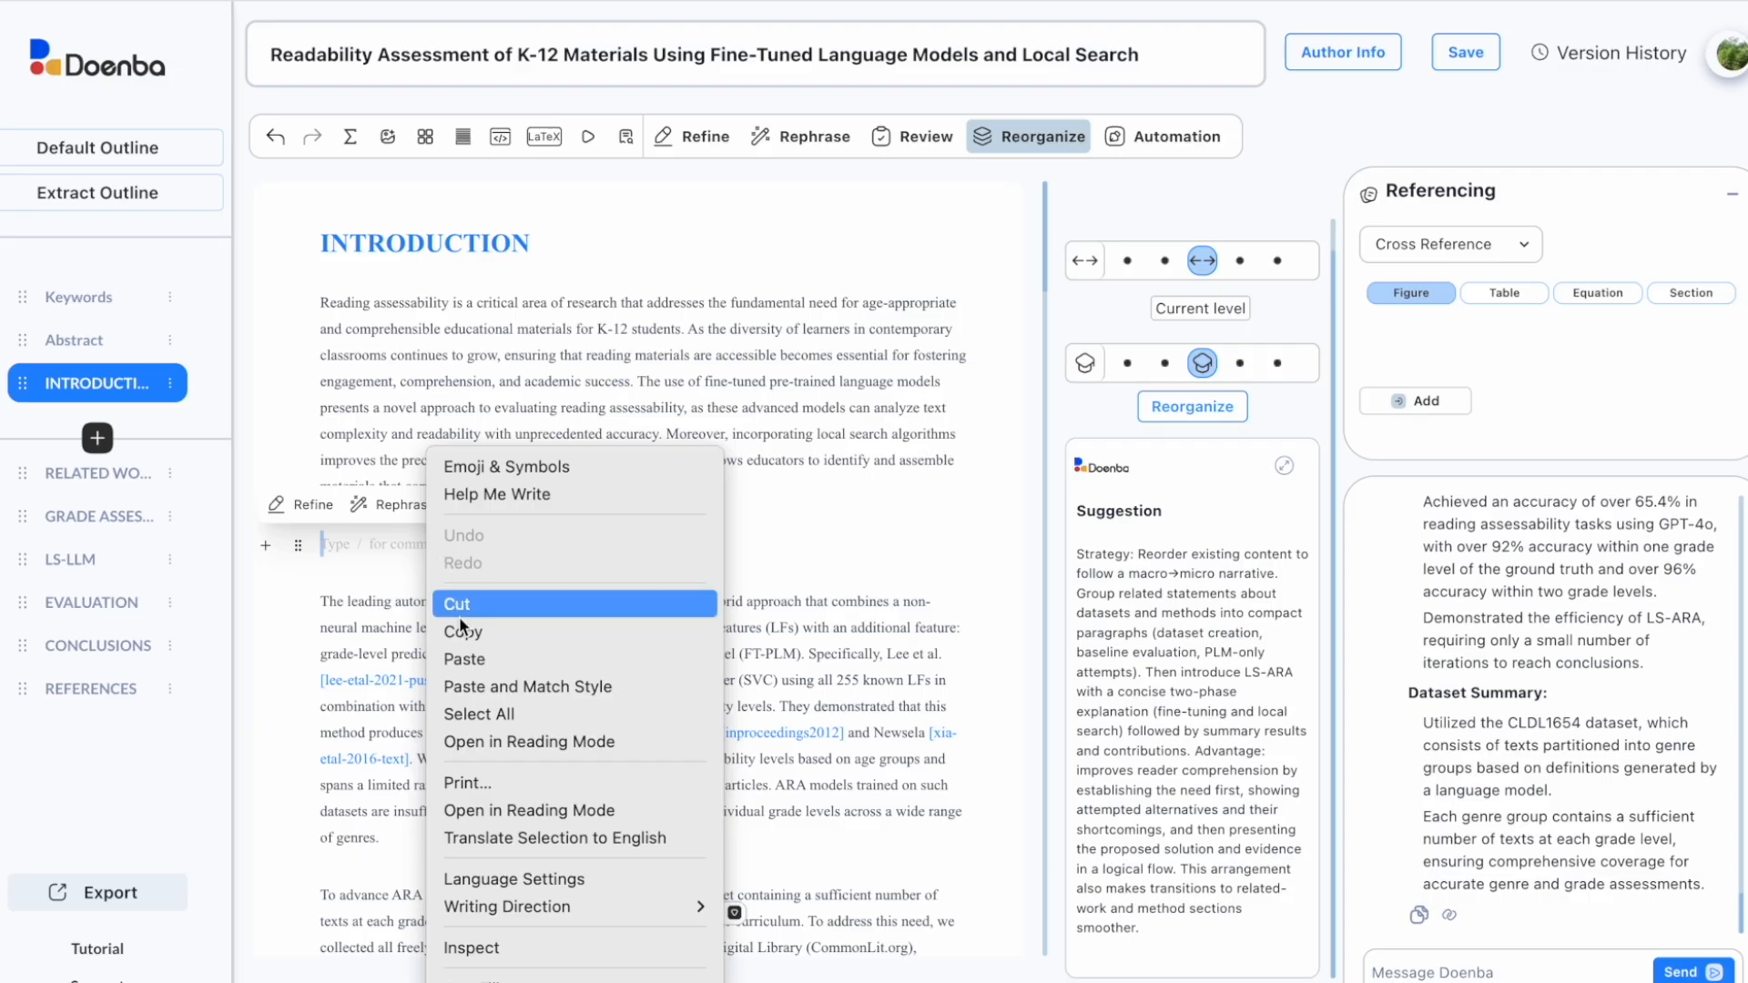
left_click(462, 658)
left_click_drag(321, 302, 692, 511)
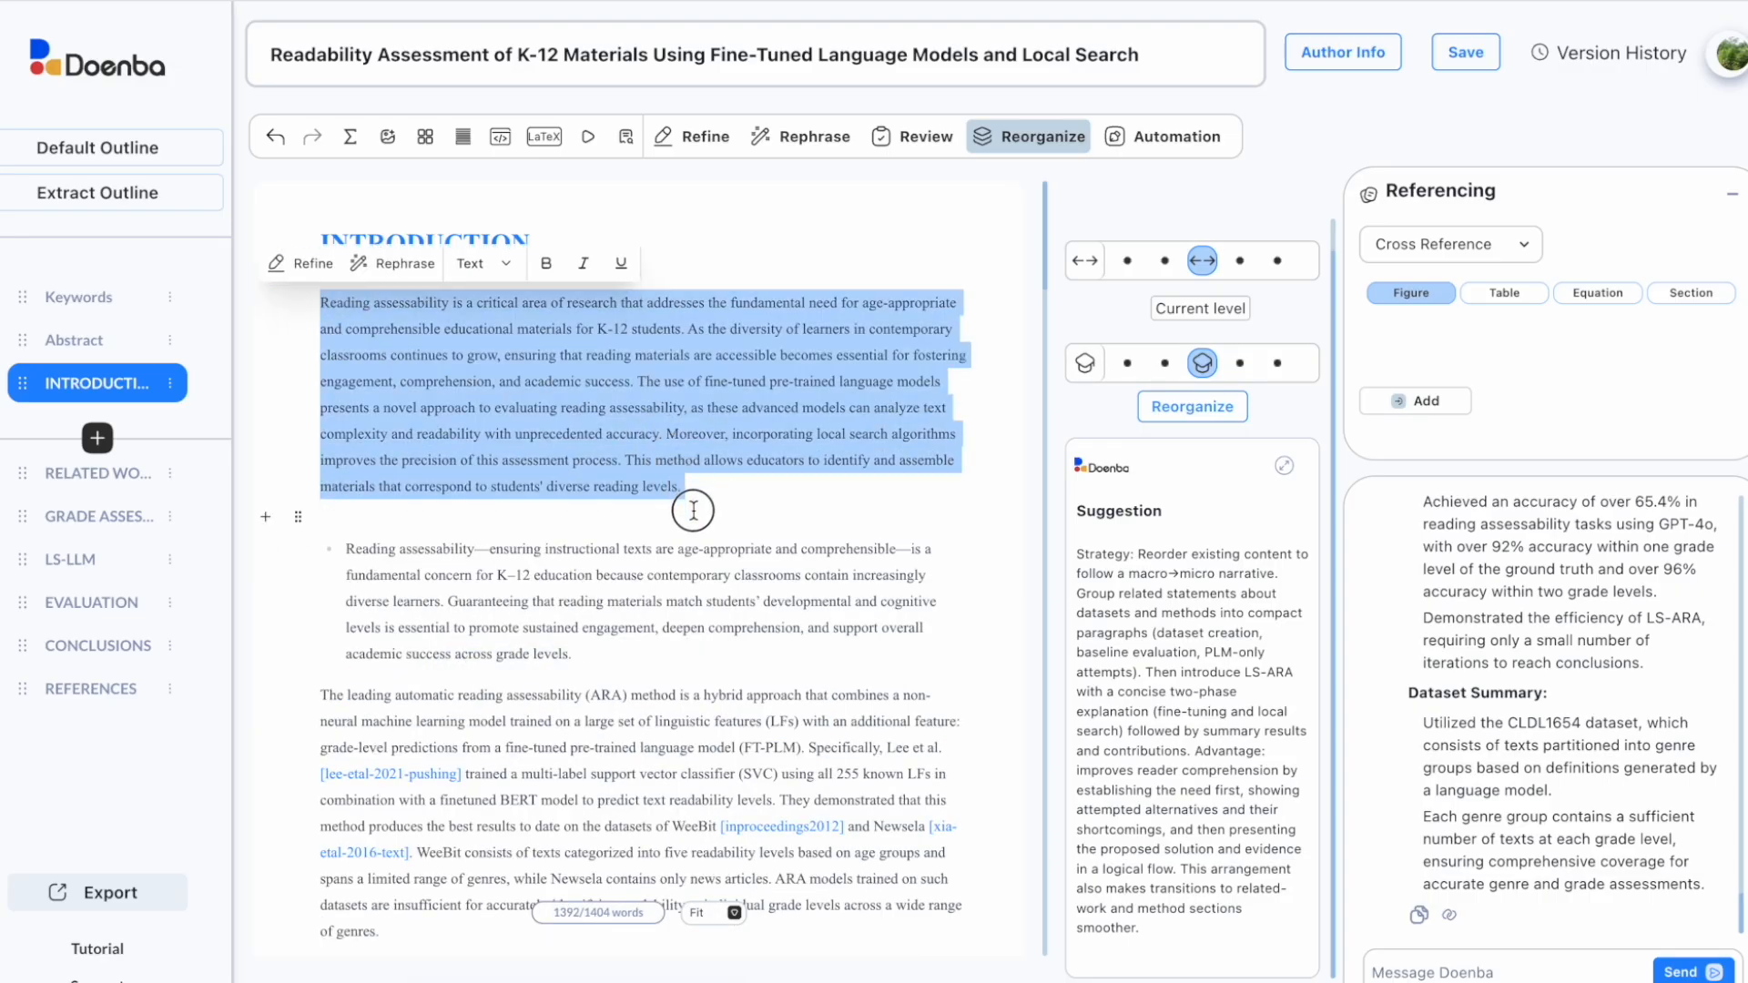
key("BackSpace")
Step: Turn the pasted bullet items into plain paragraphs
left_click(345, 337)
key("BackSpace")
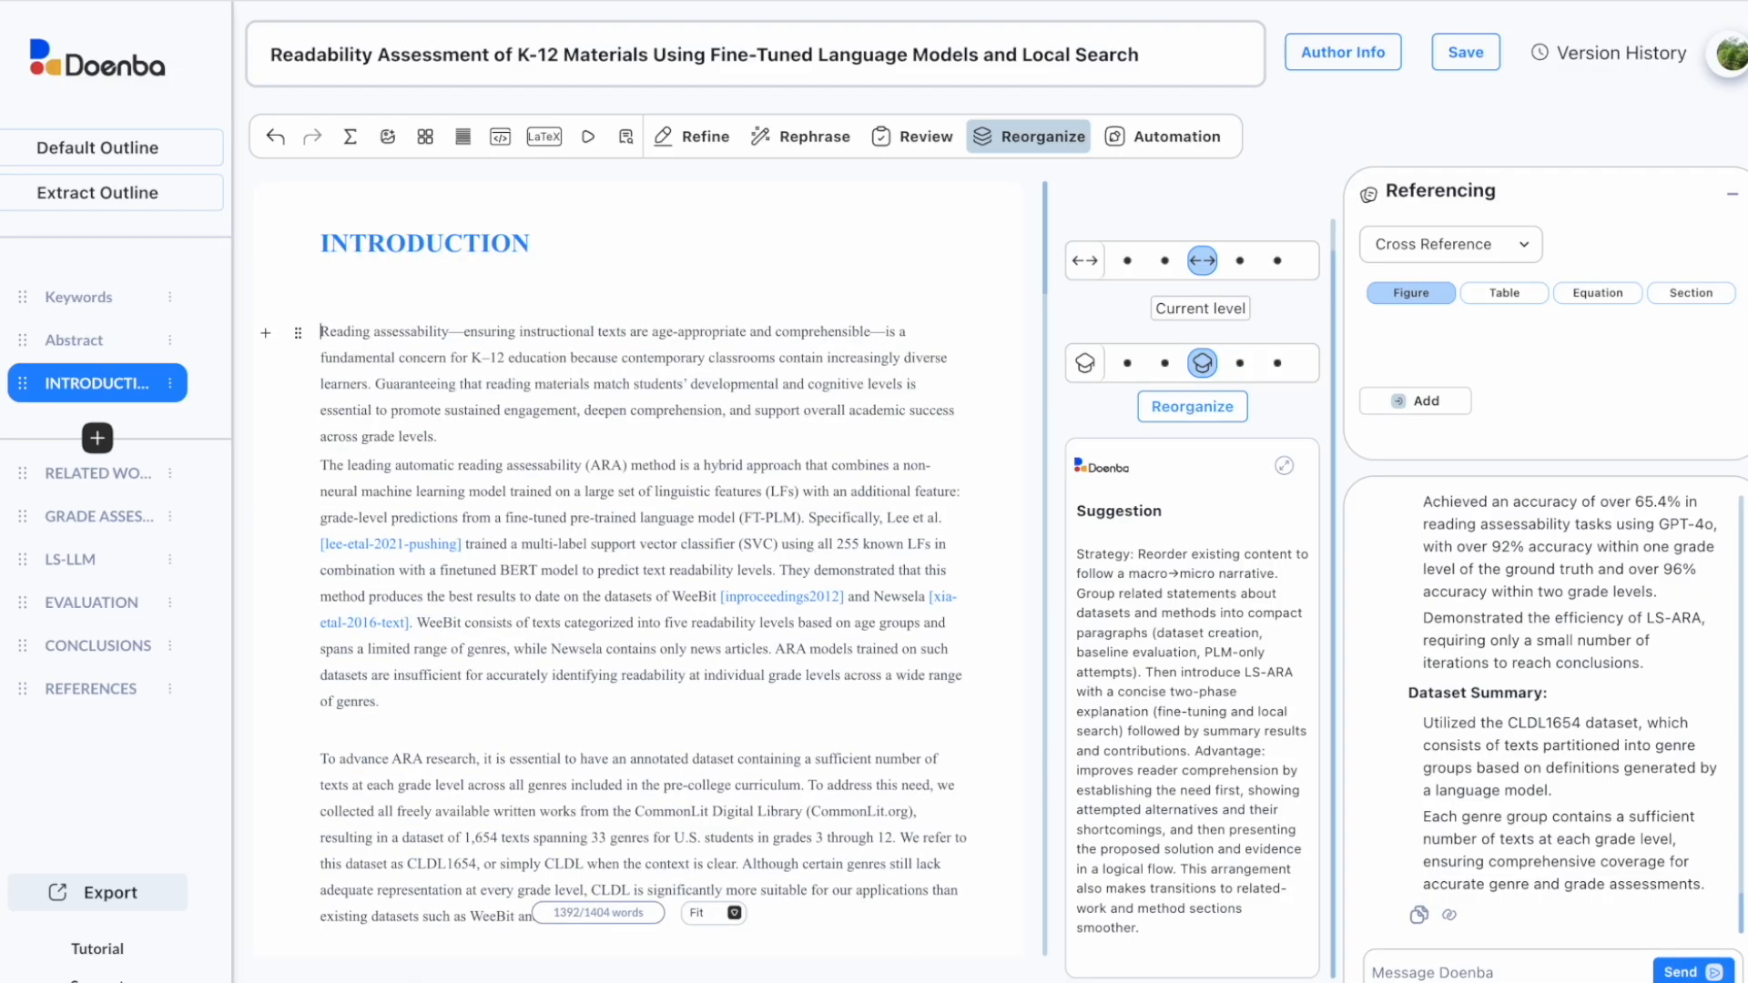
left_click_drag(346, 425, 832, 530)
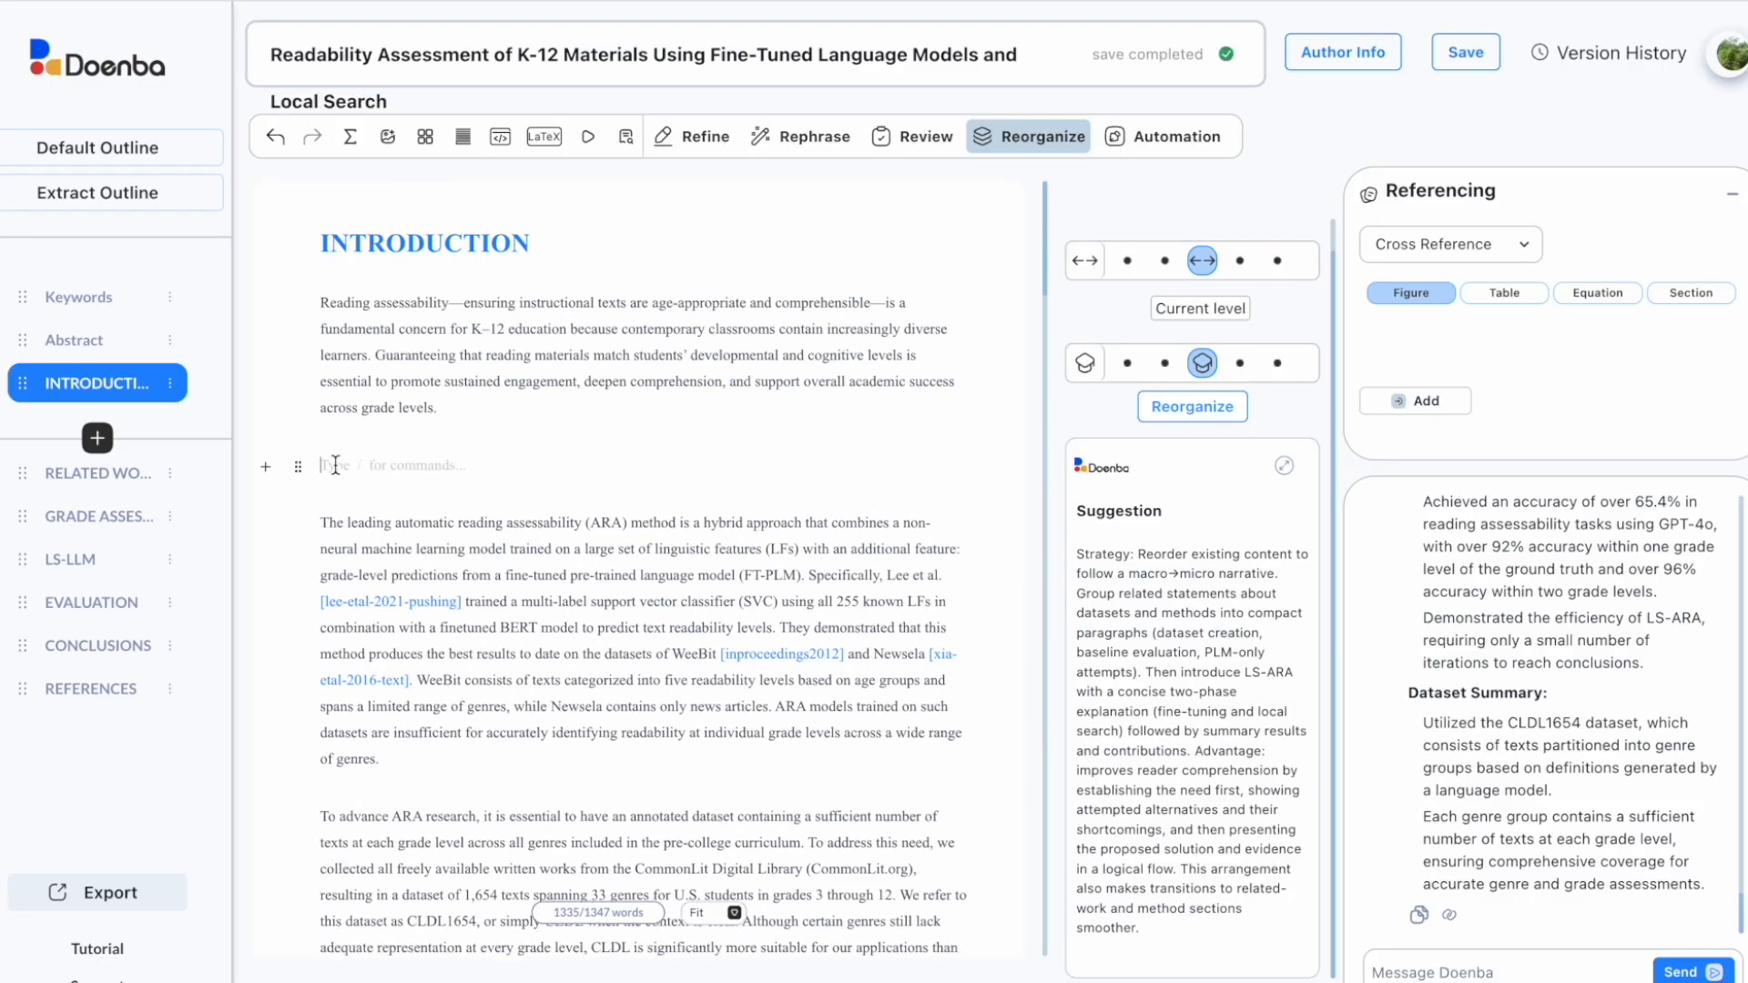
left_click(347, 470)
key("BackSpace")
left_click(679, 571)
key("Return")
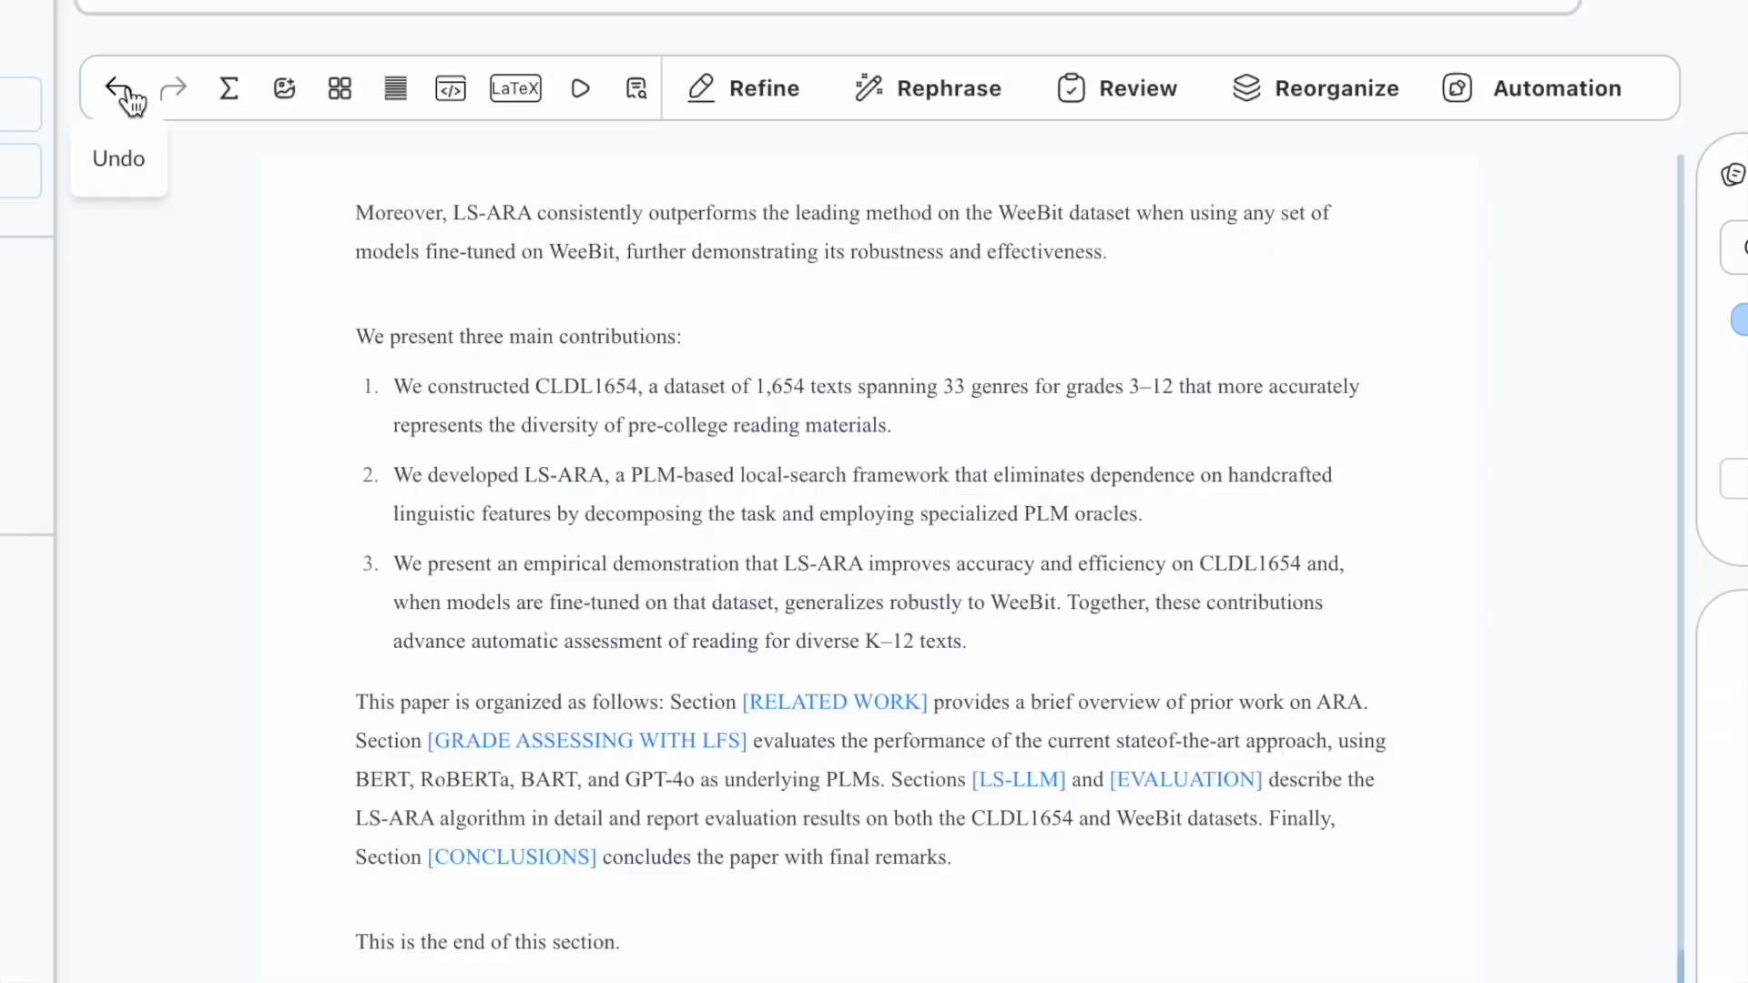
Step: Use undo and redo to restore the Introduction's full last line
left_click(120, 88)
left_click(120, 88)
left_click(121, 88)
left_click(173, 88)
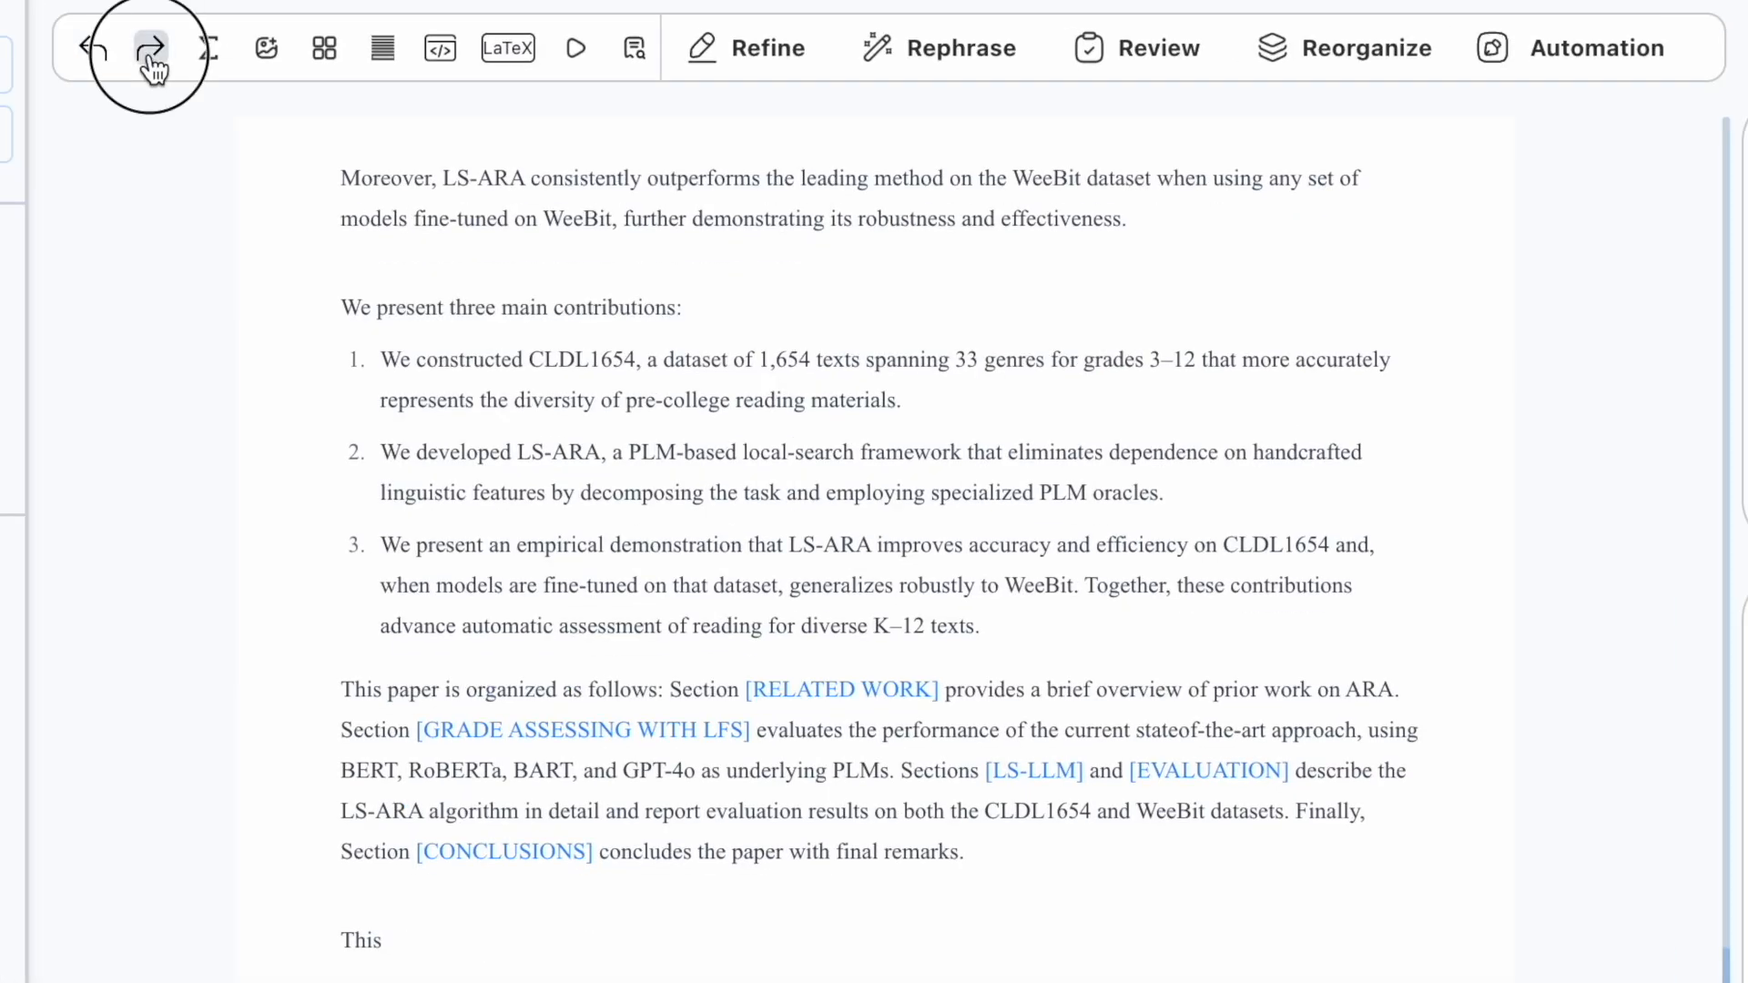
left_click(151, 50)
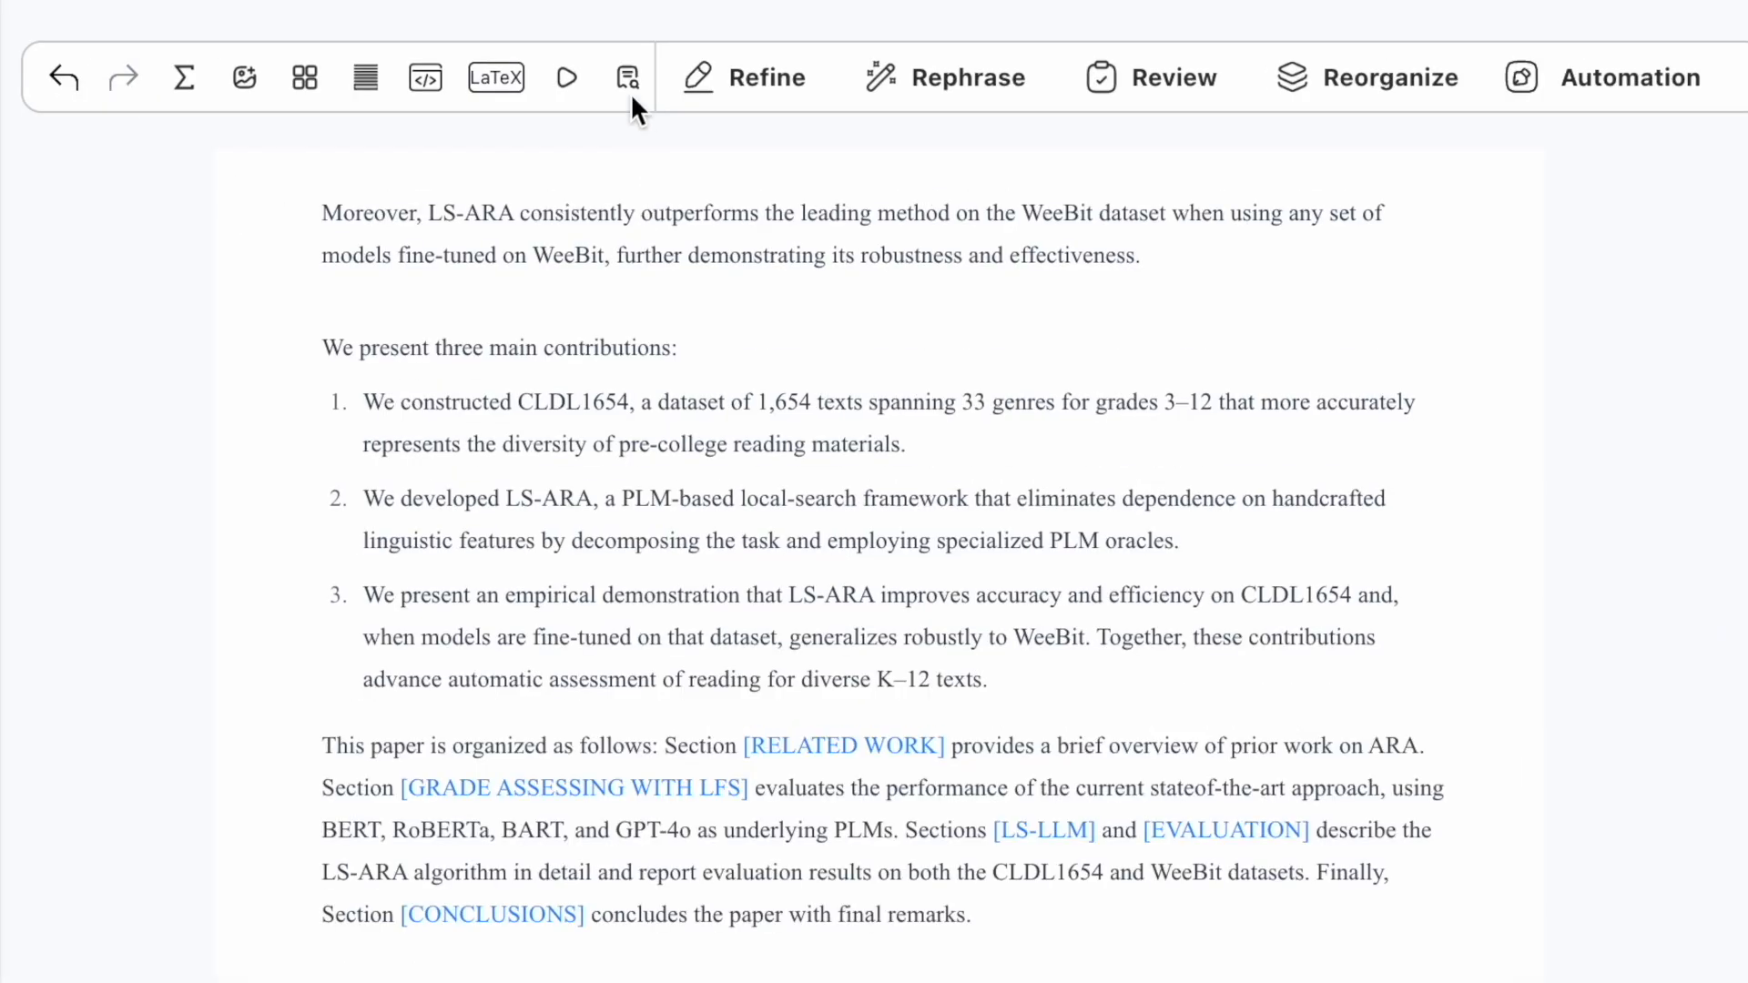
Step: Replace 'setion' with 'section' using find and replace
left_click(627, 78)
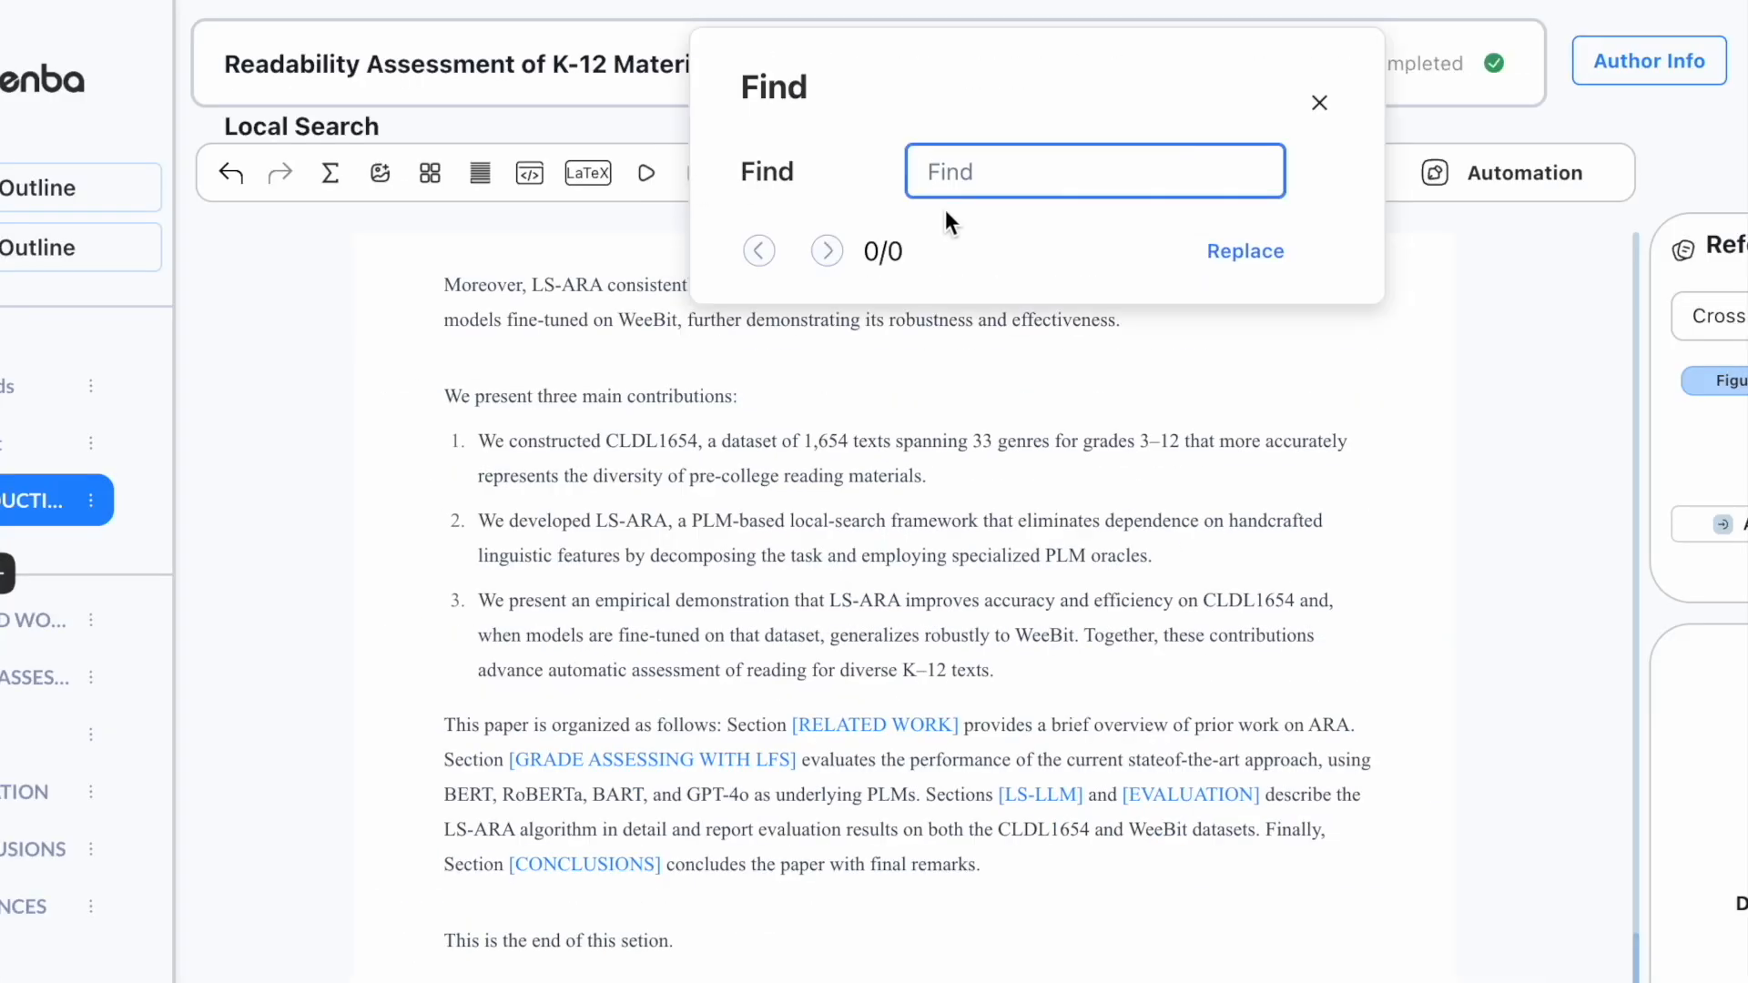
type("setion")
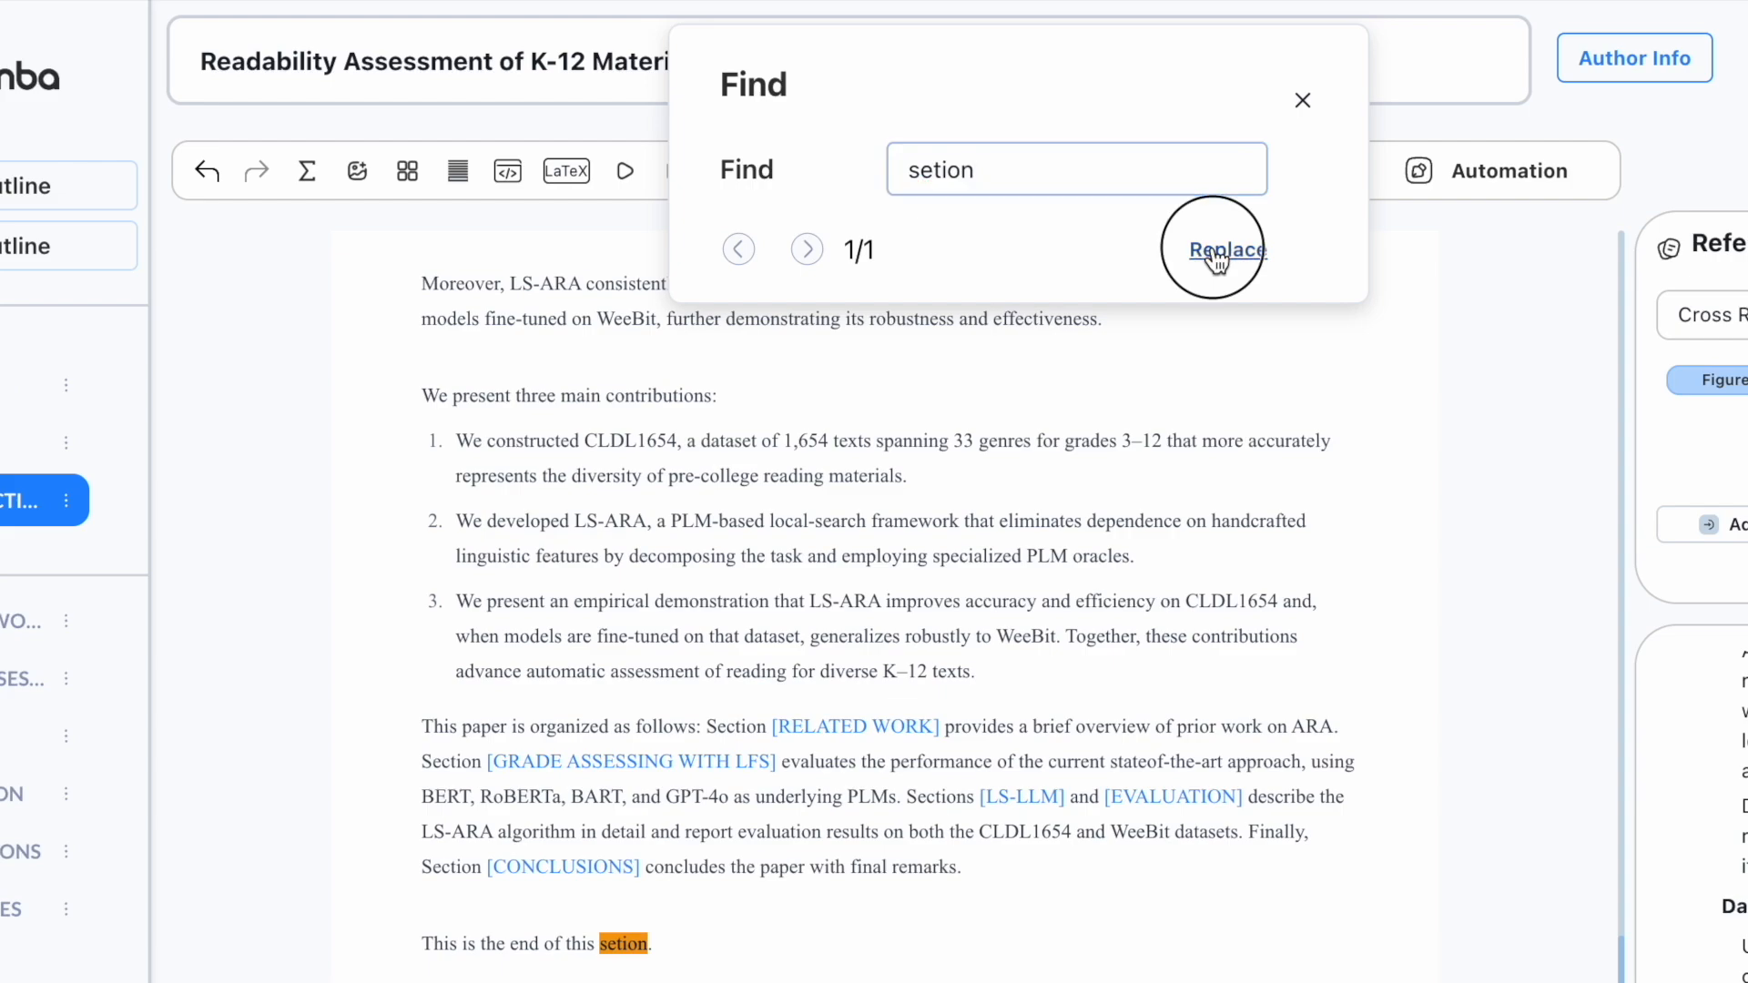
left_click(1244, 252)
type("section")
left_click(1209, 352)
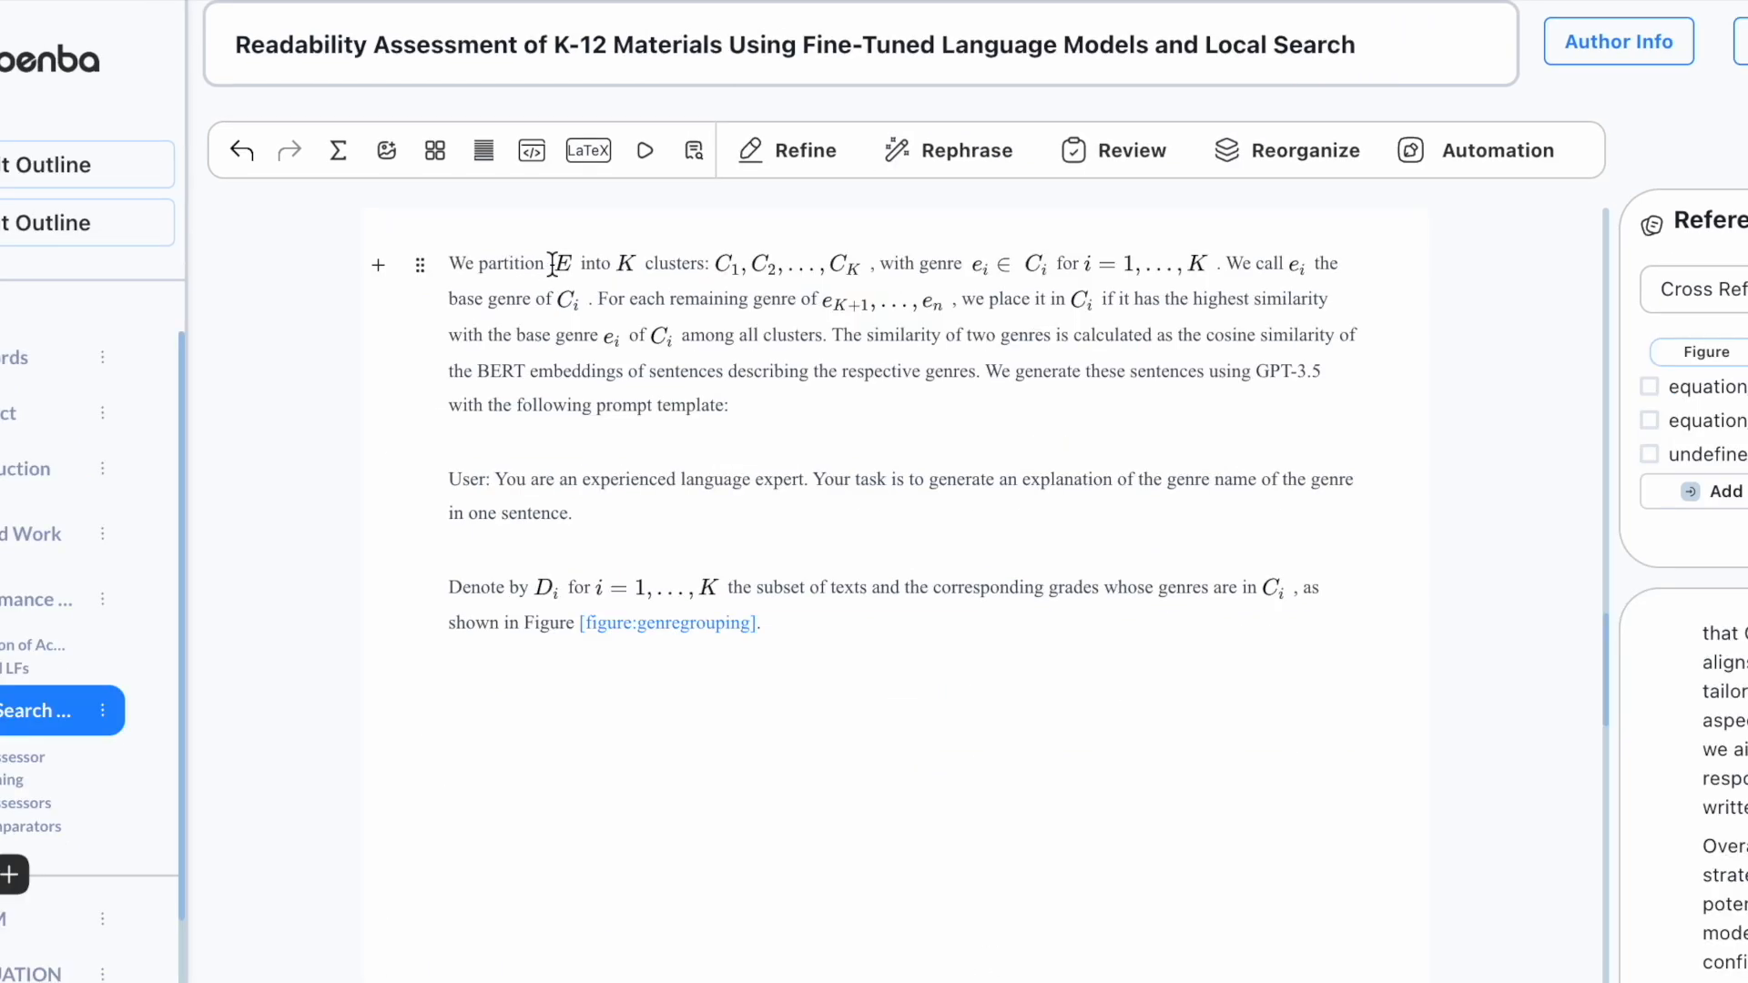
Step: Reinsert E and C_1, C_2, \ldots, C_K as inline math, removing the old versions
left_click(340, 151)
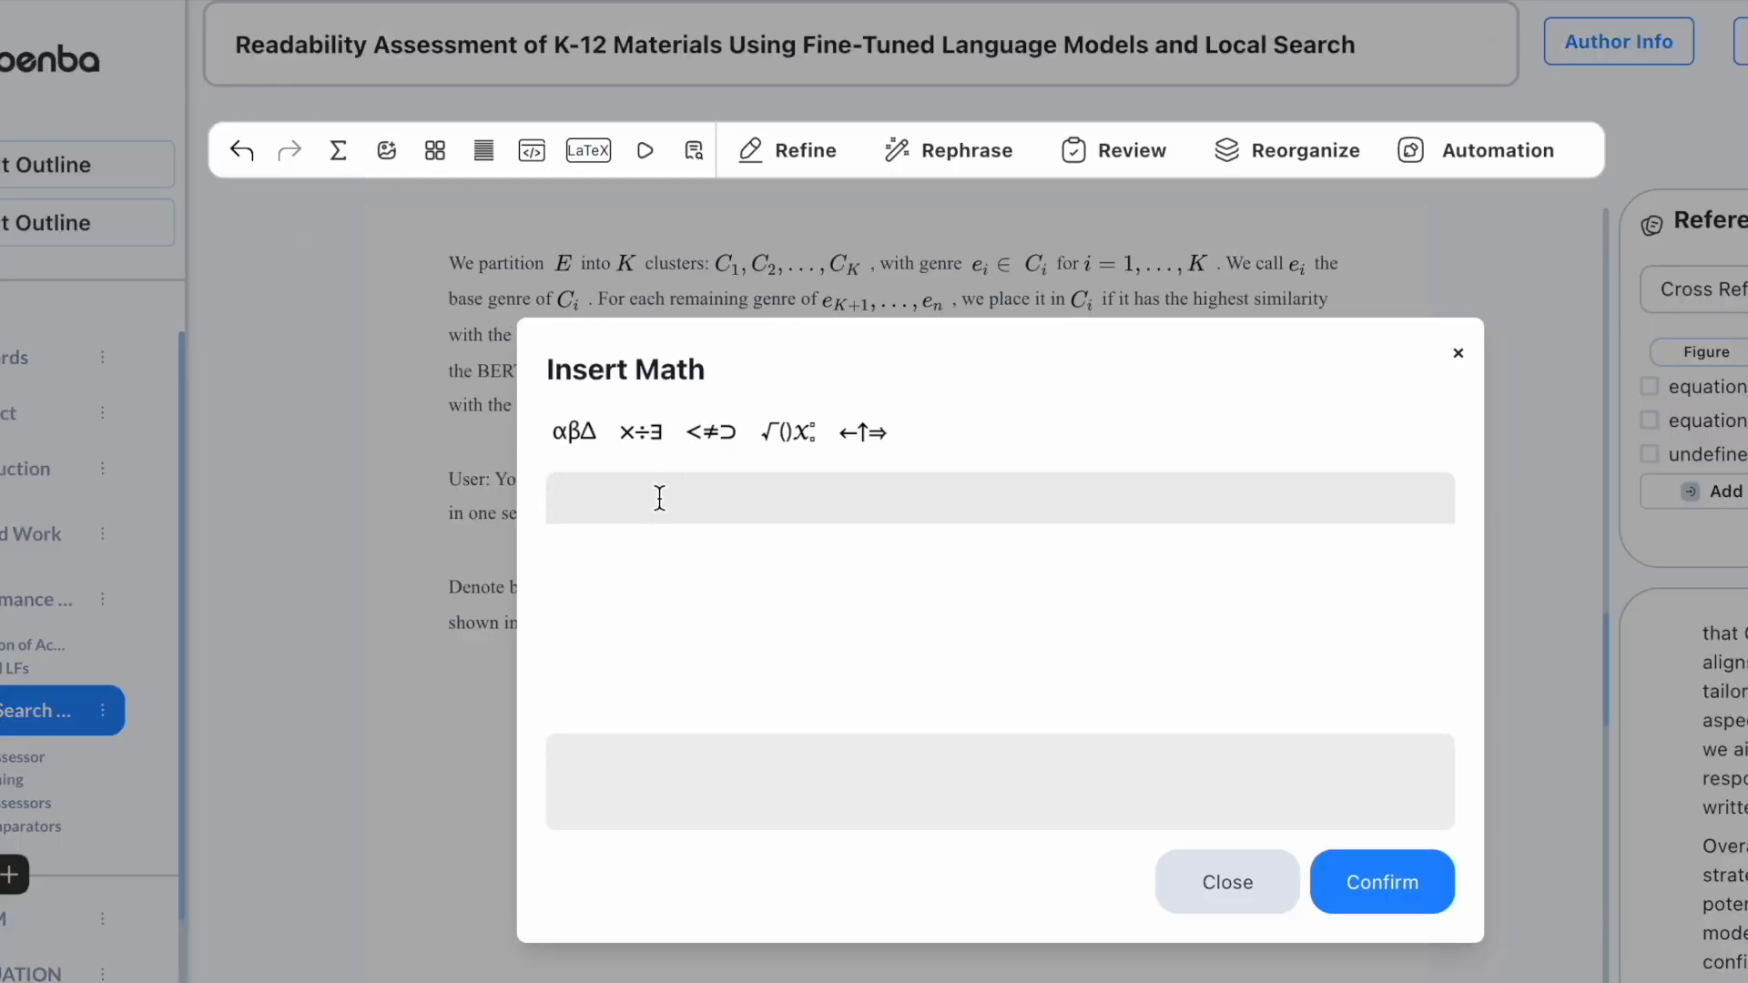
type("E")
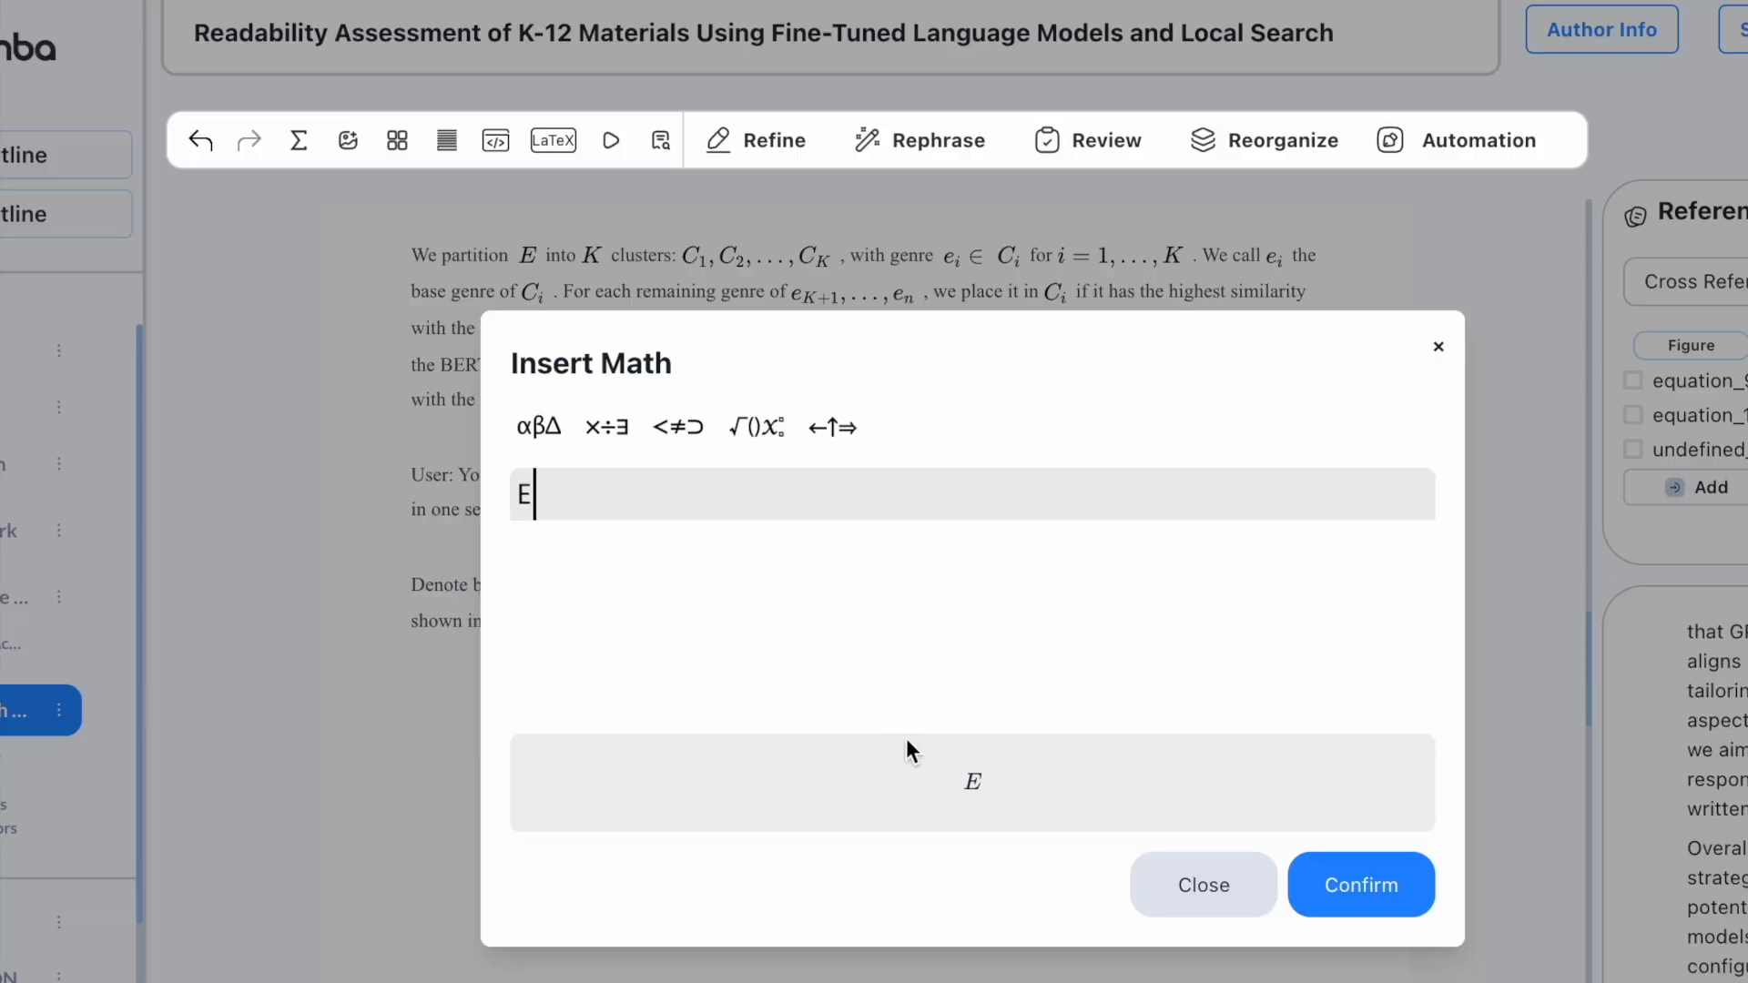
key("Return")
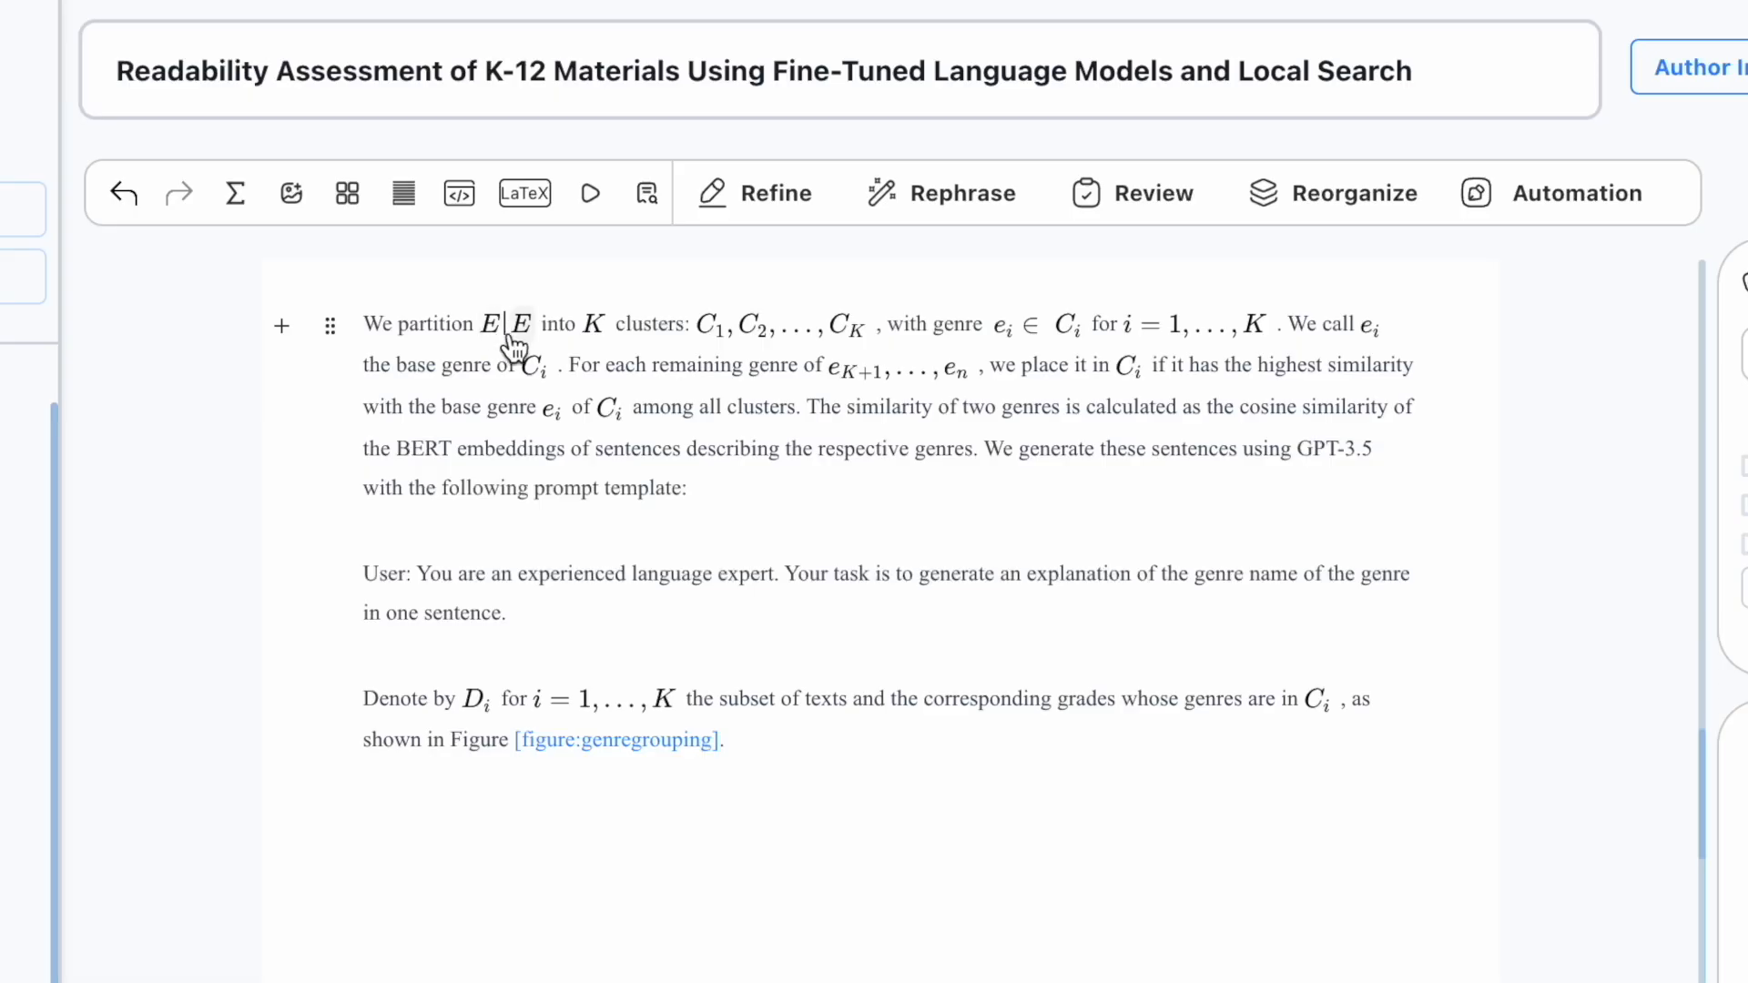
key("BackSpace")
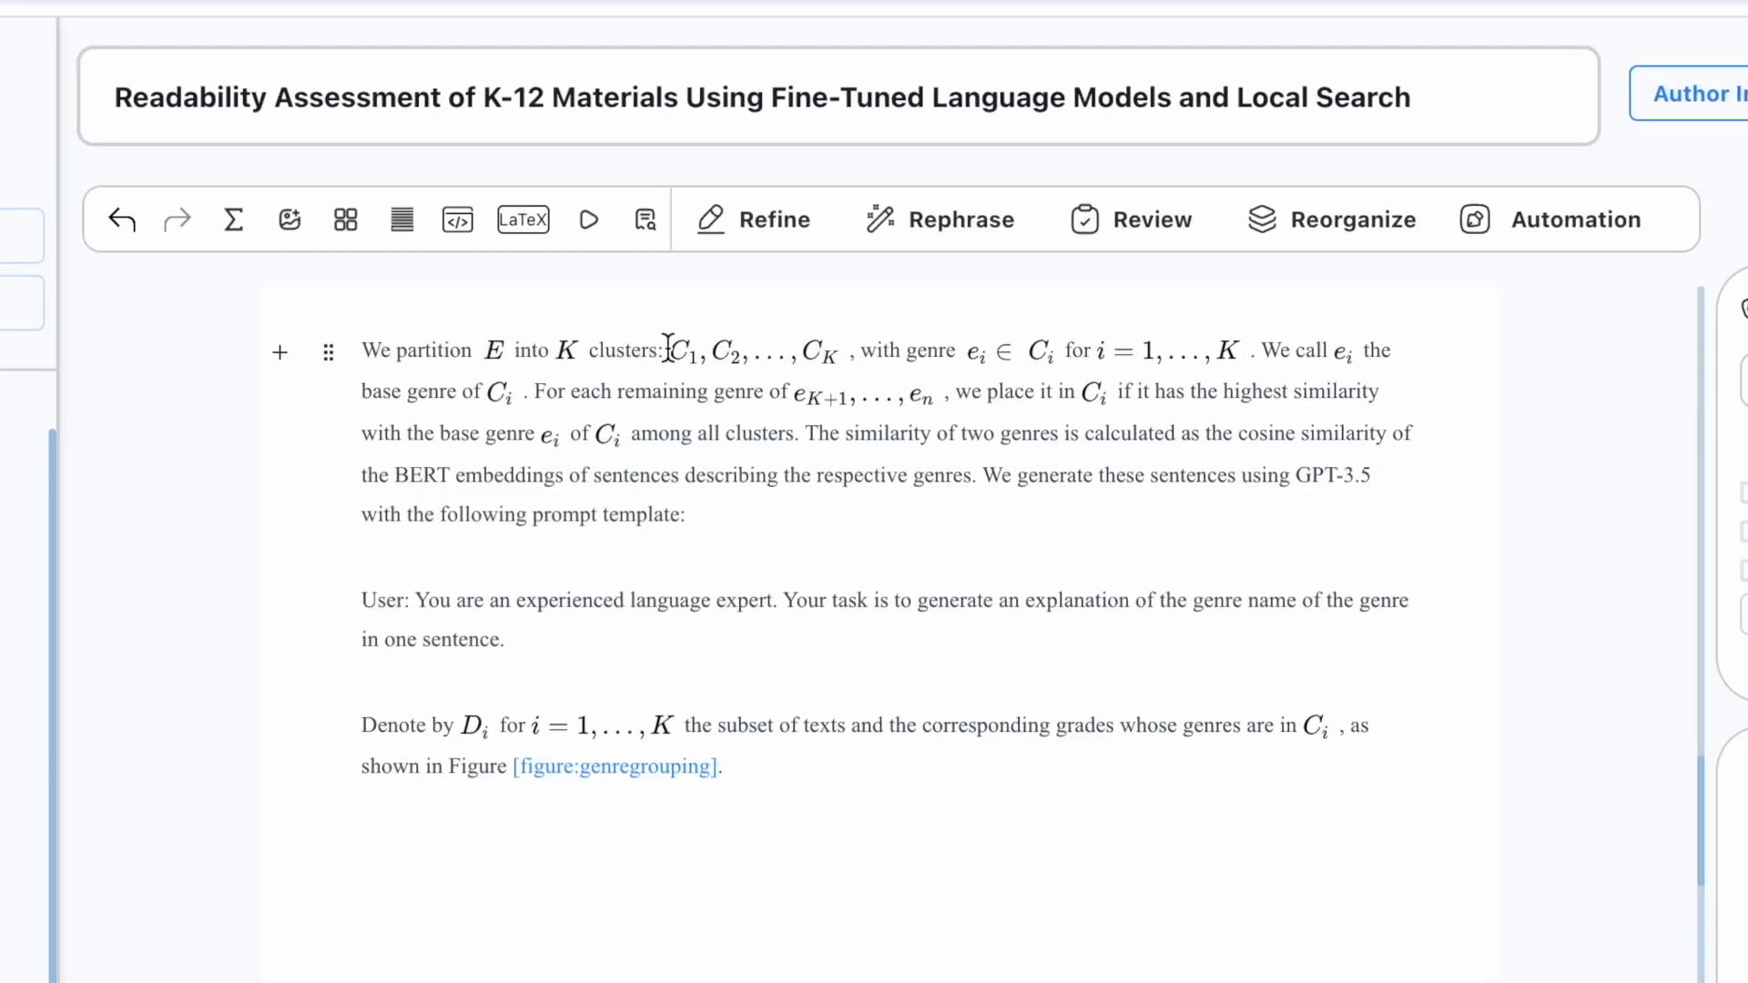
left_click(233, 220)
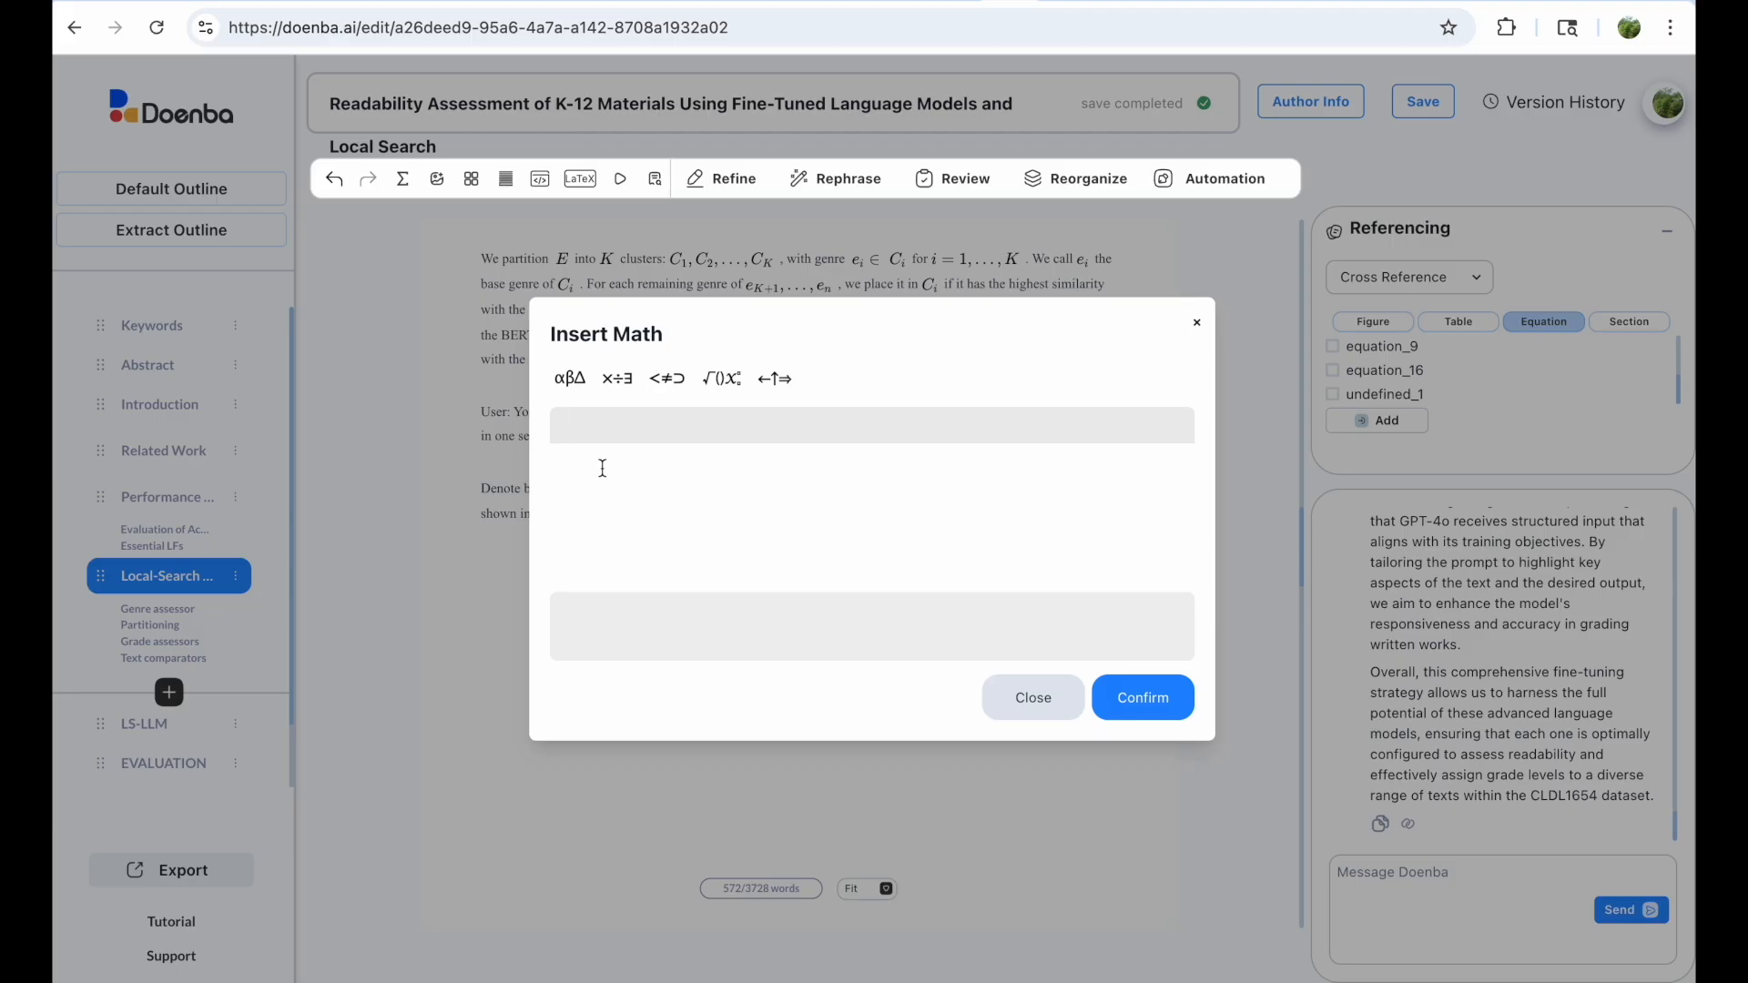
type("C_1, C_2, \\ldots, C_K")
key("Return")
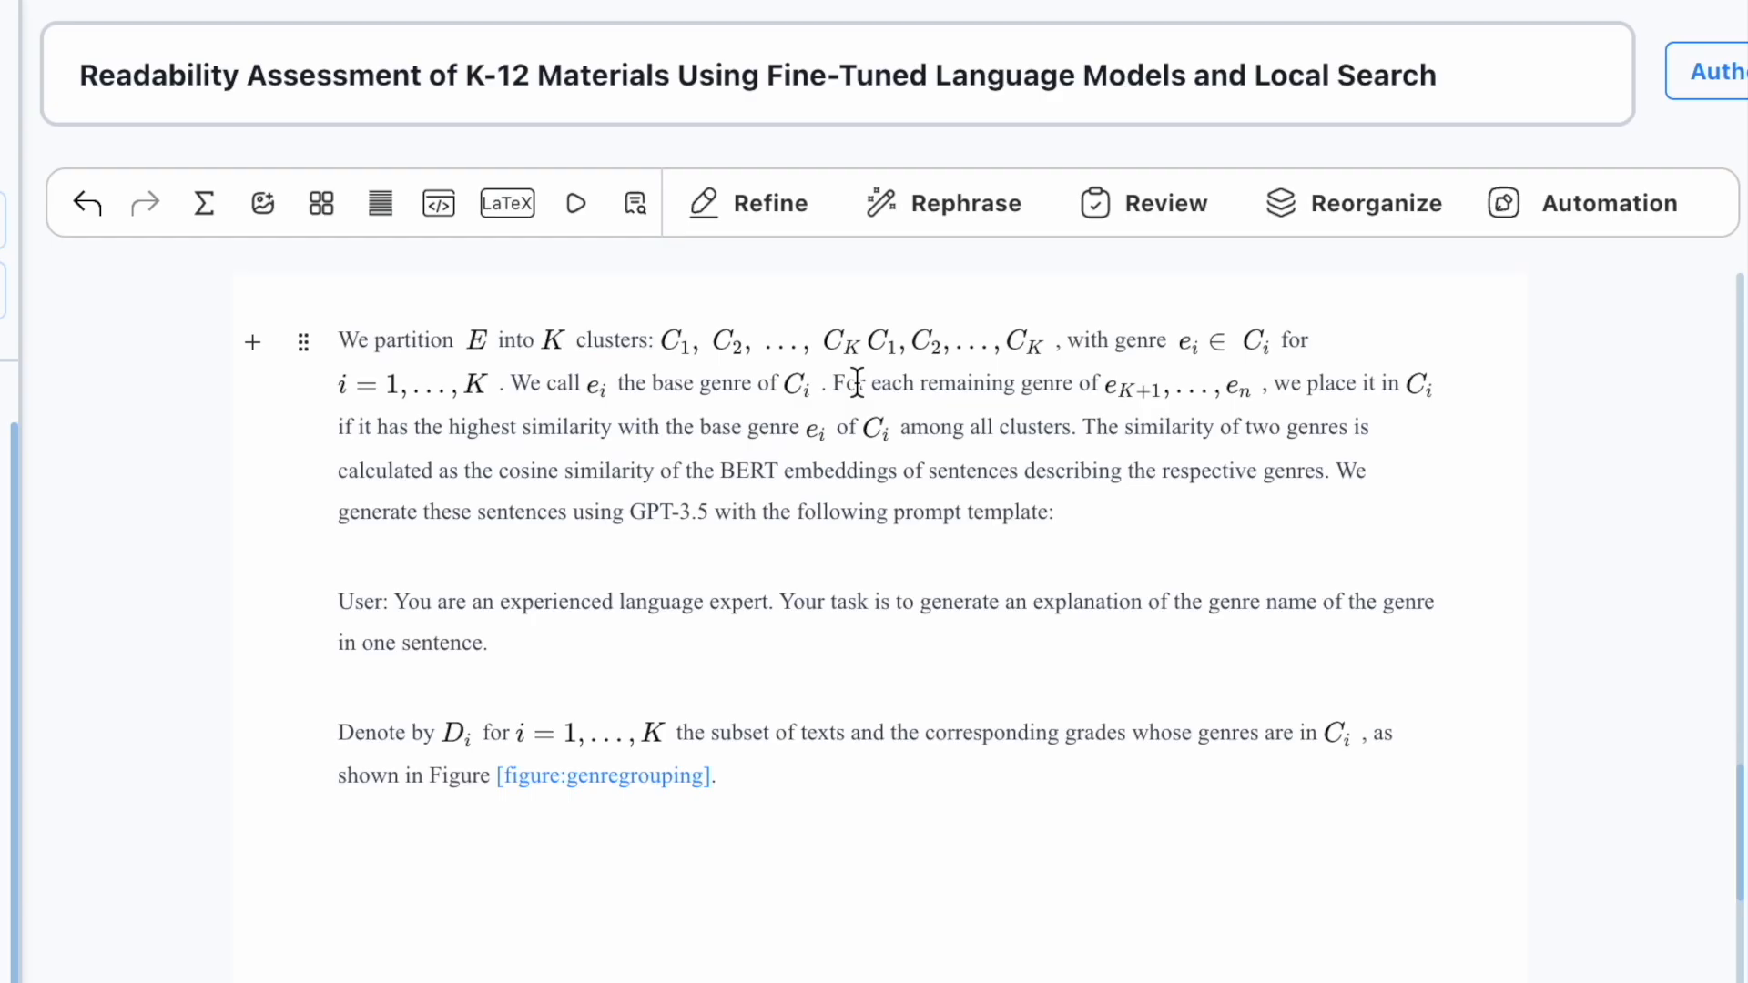
key("BackSpace")
Step: Add the display equation \sum_{i=1}^K p_i \geq \Delta, above the 'where' line
scroll(343, 466, "up", 3)
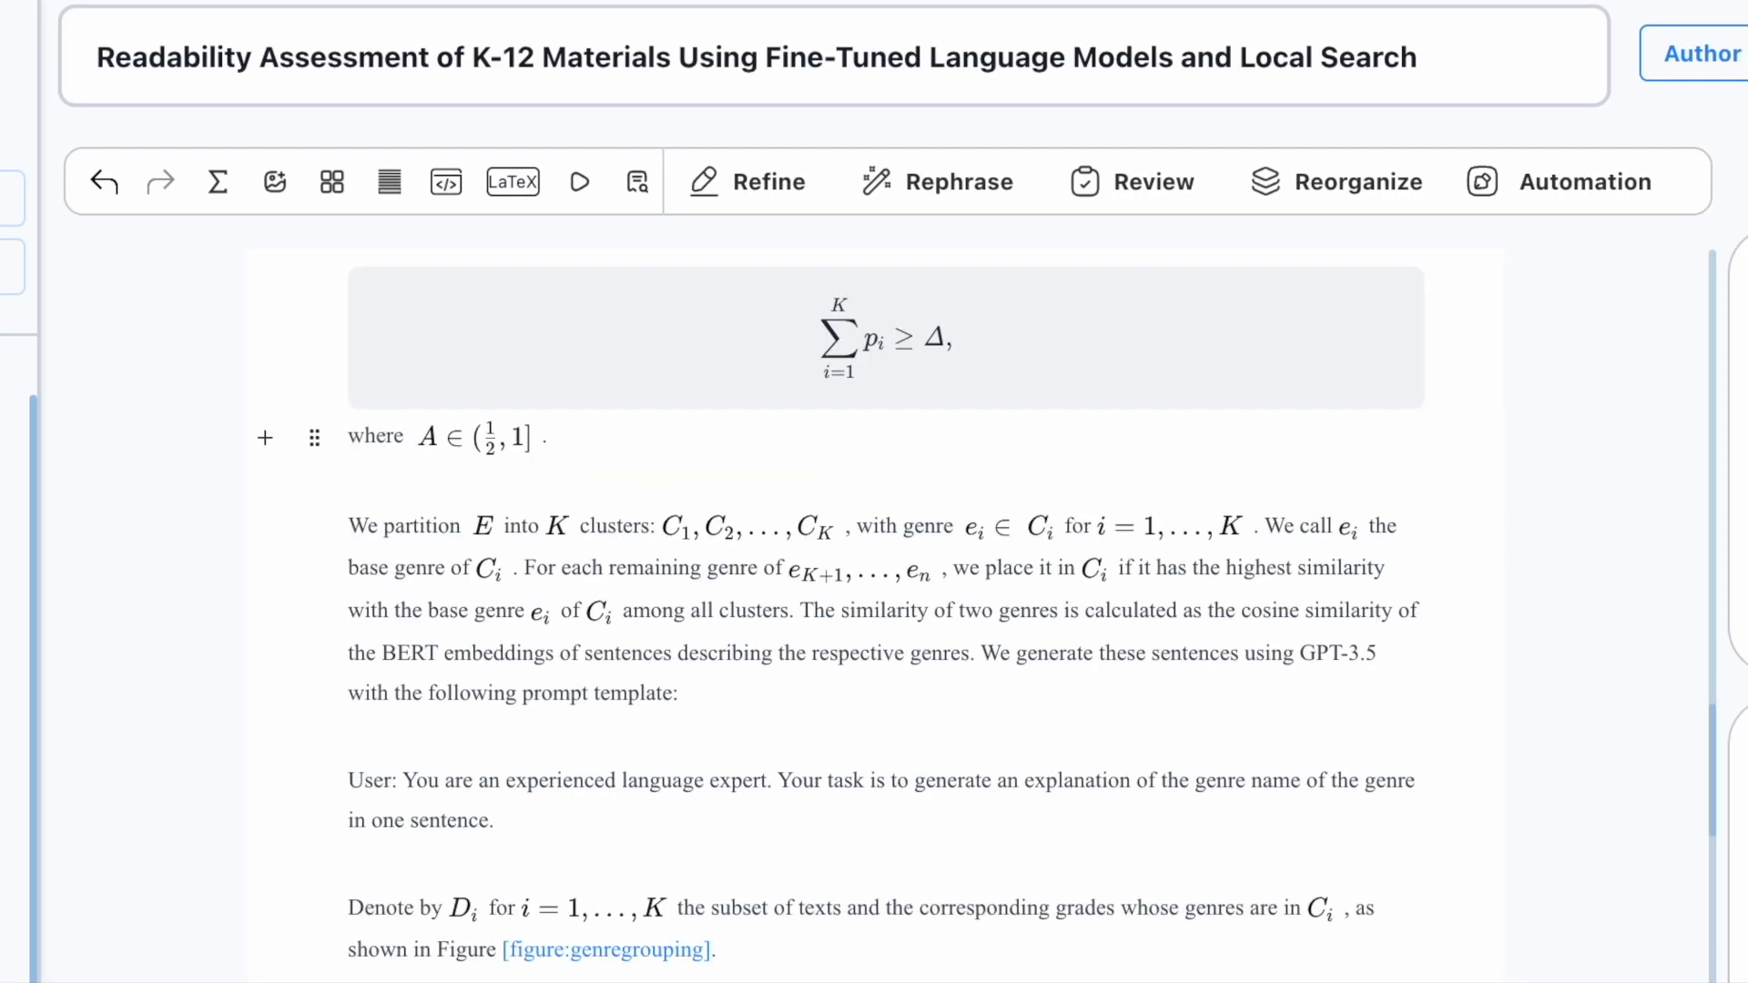
key("Return")
key("Up")
type("/")
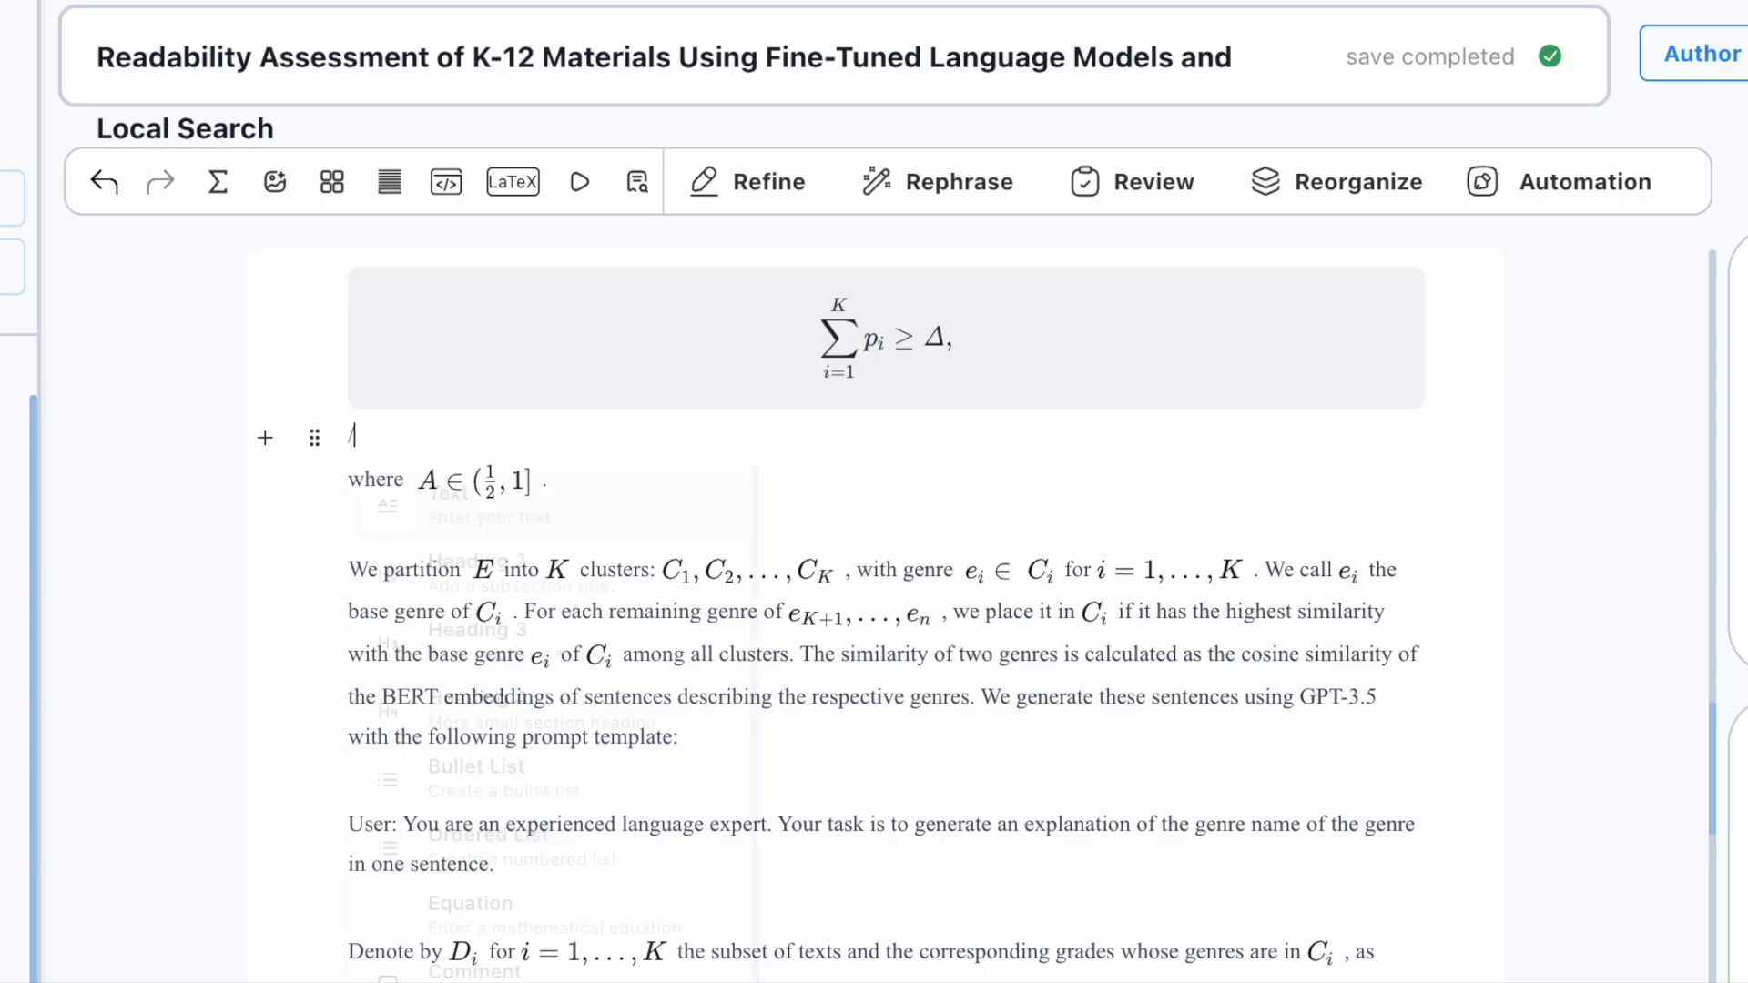
left_click(443, 906)
type("\\sum_{i=1}^K p_")
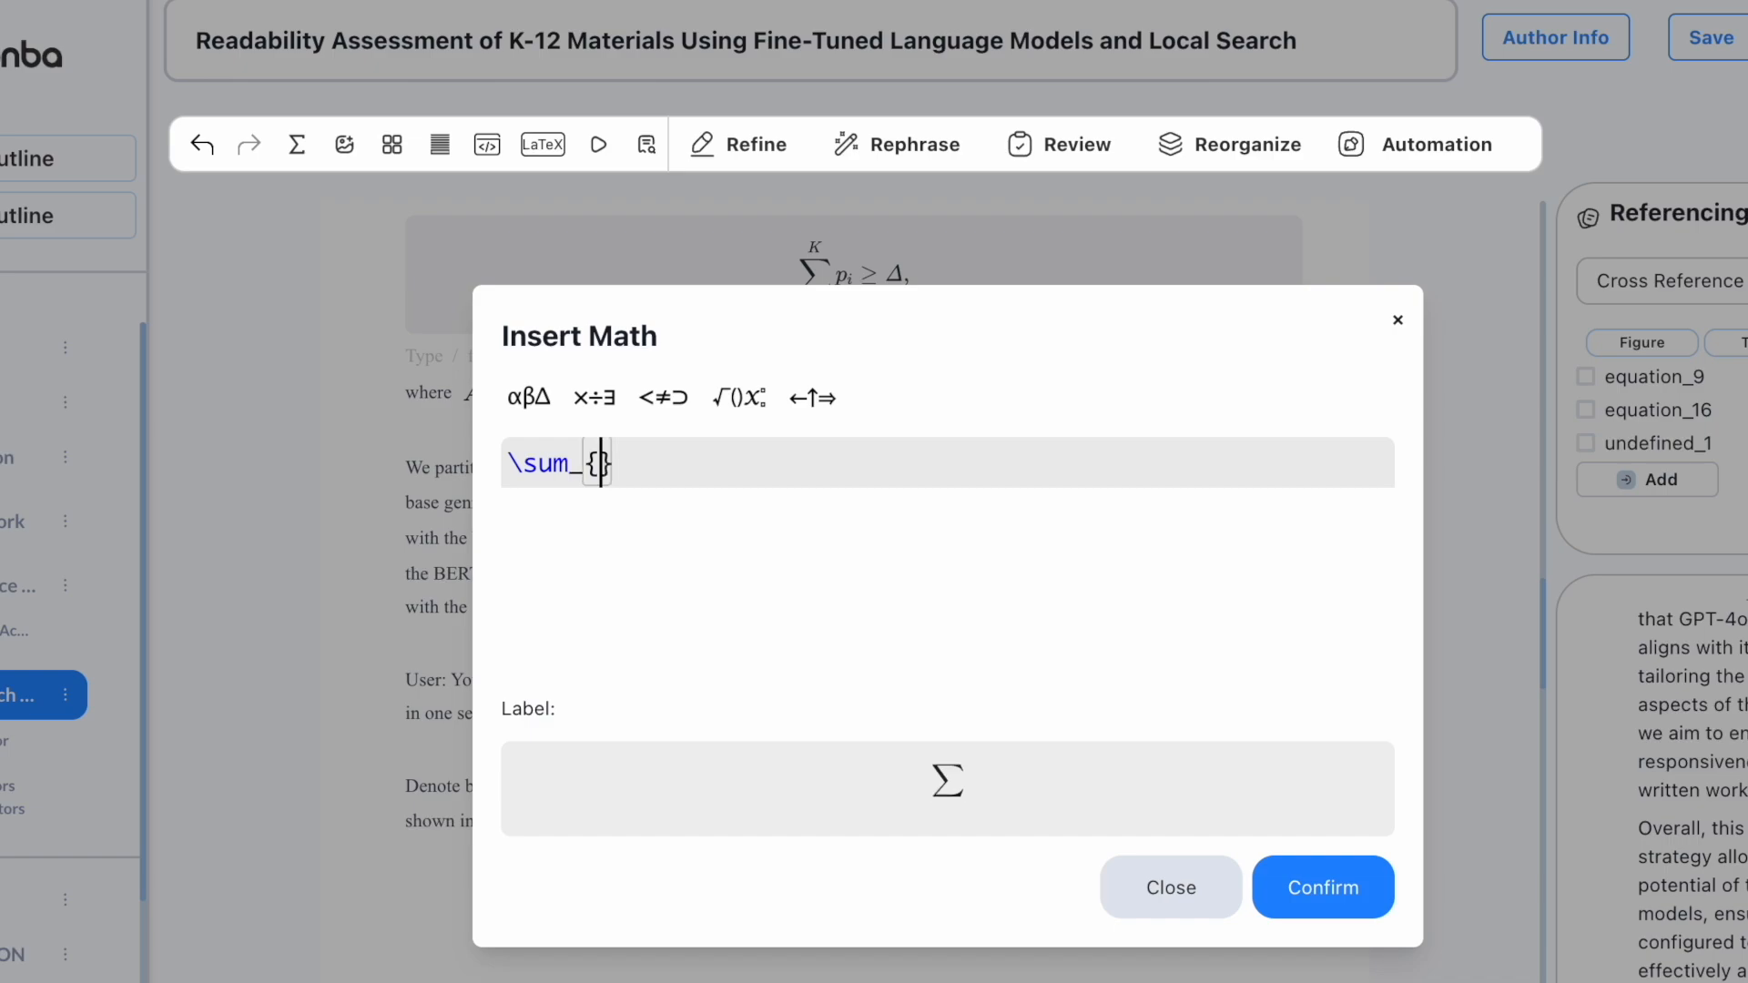
type("i \\geq \\Delta,")
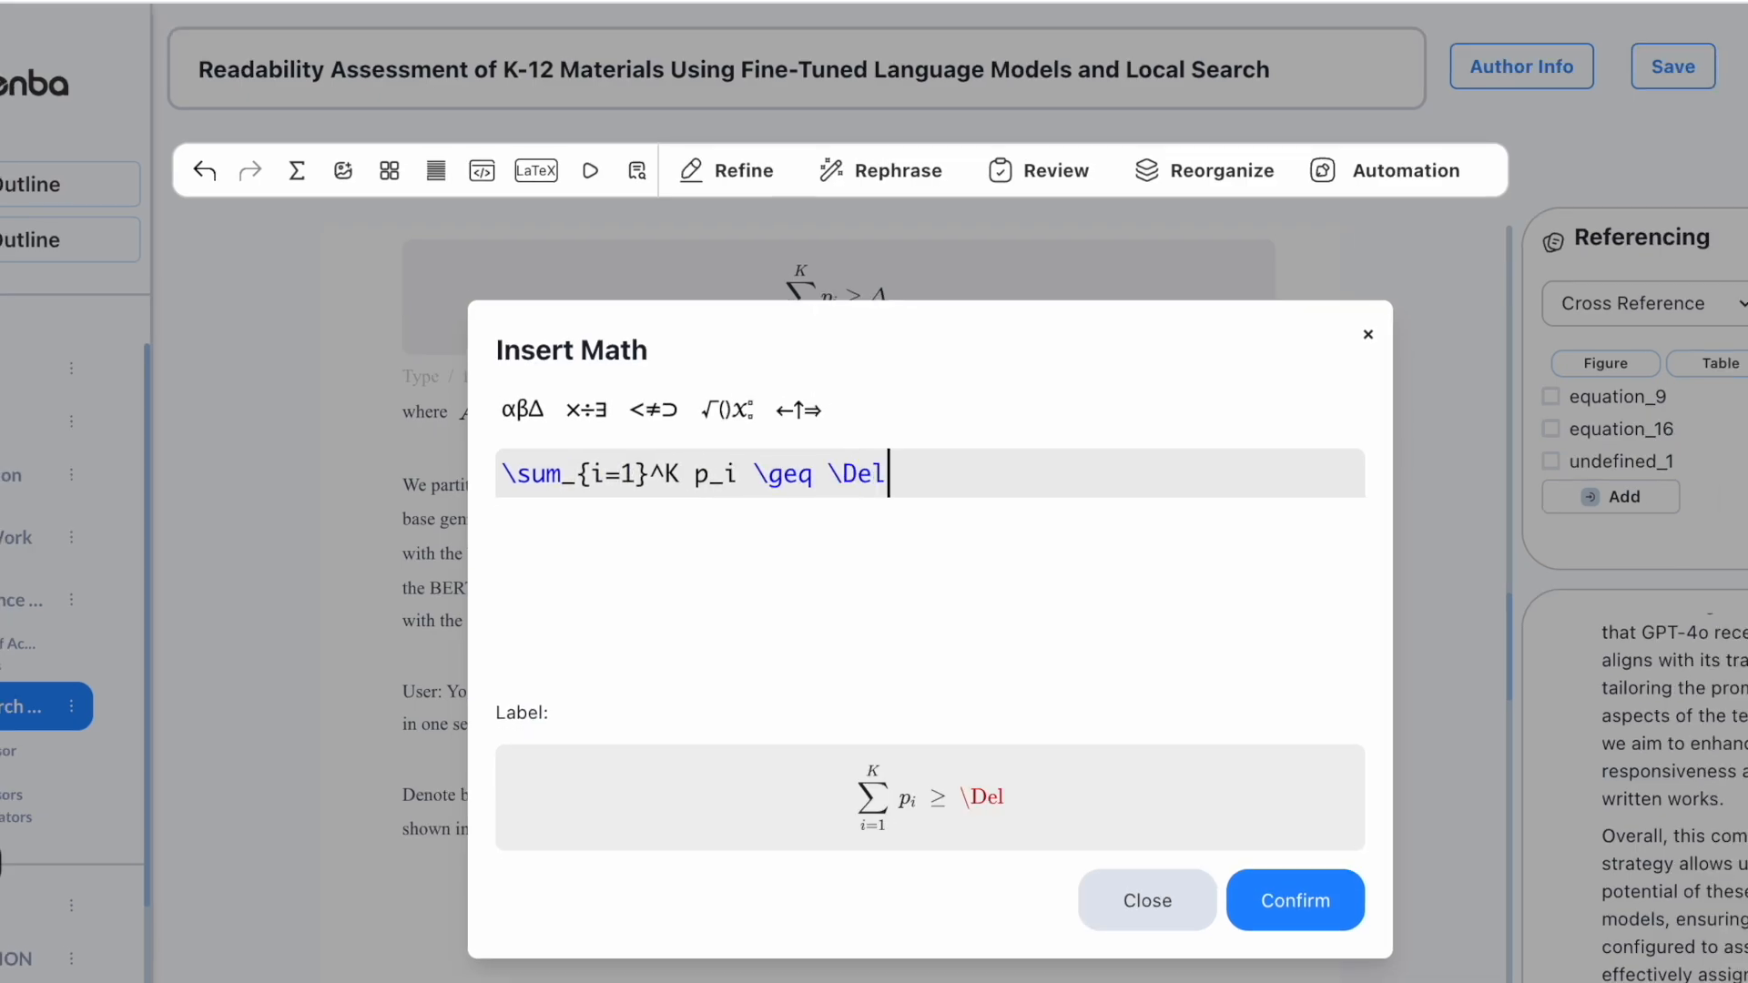
left_click(1295, 900)
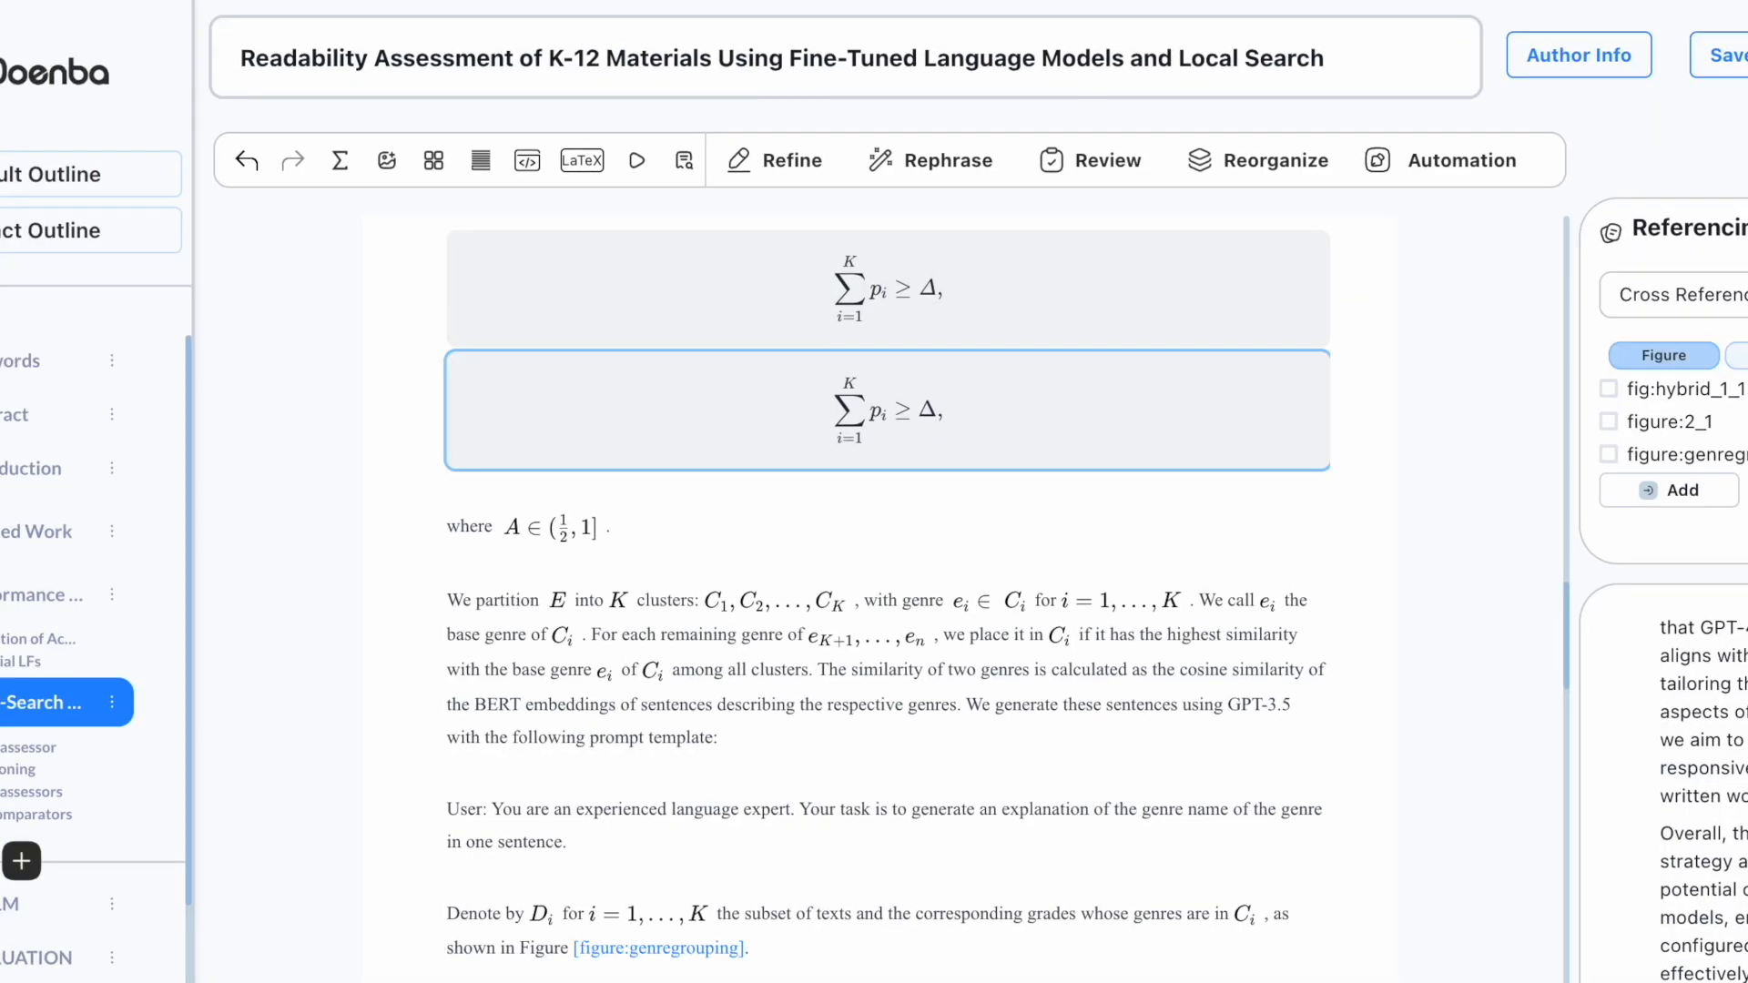
left_click(1743, 361)
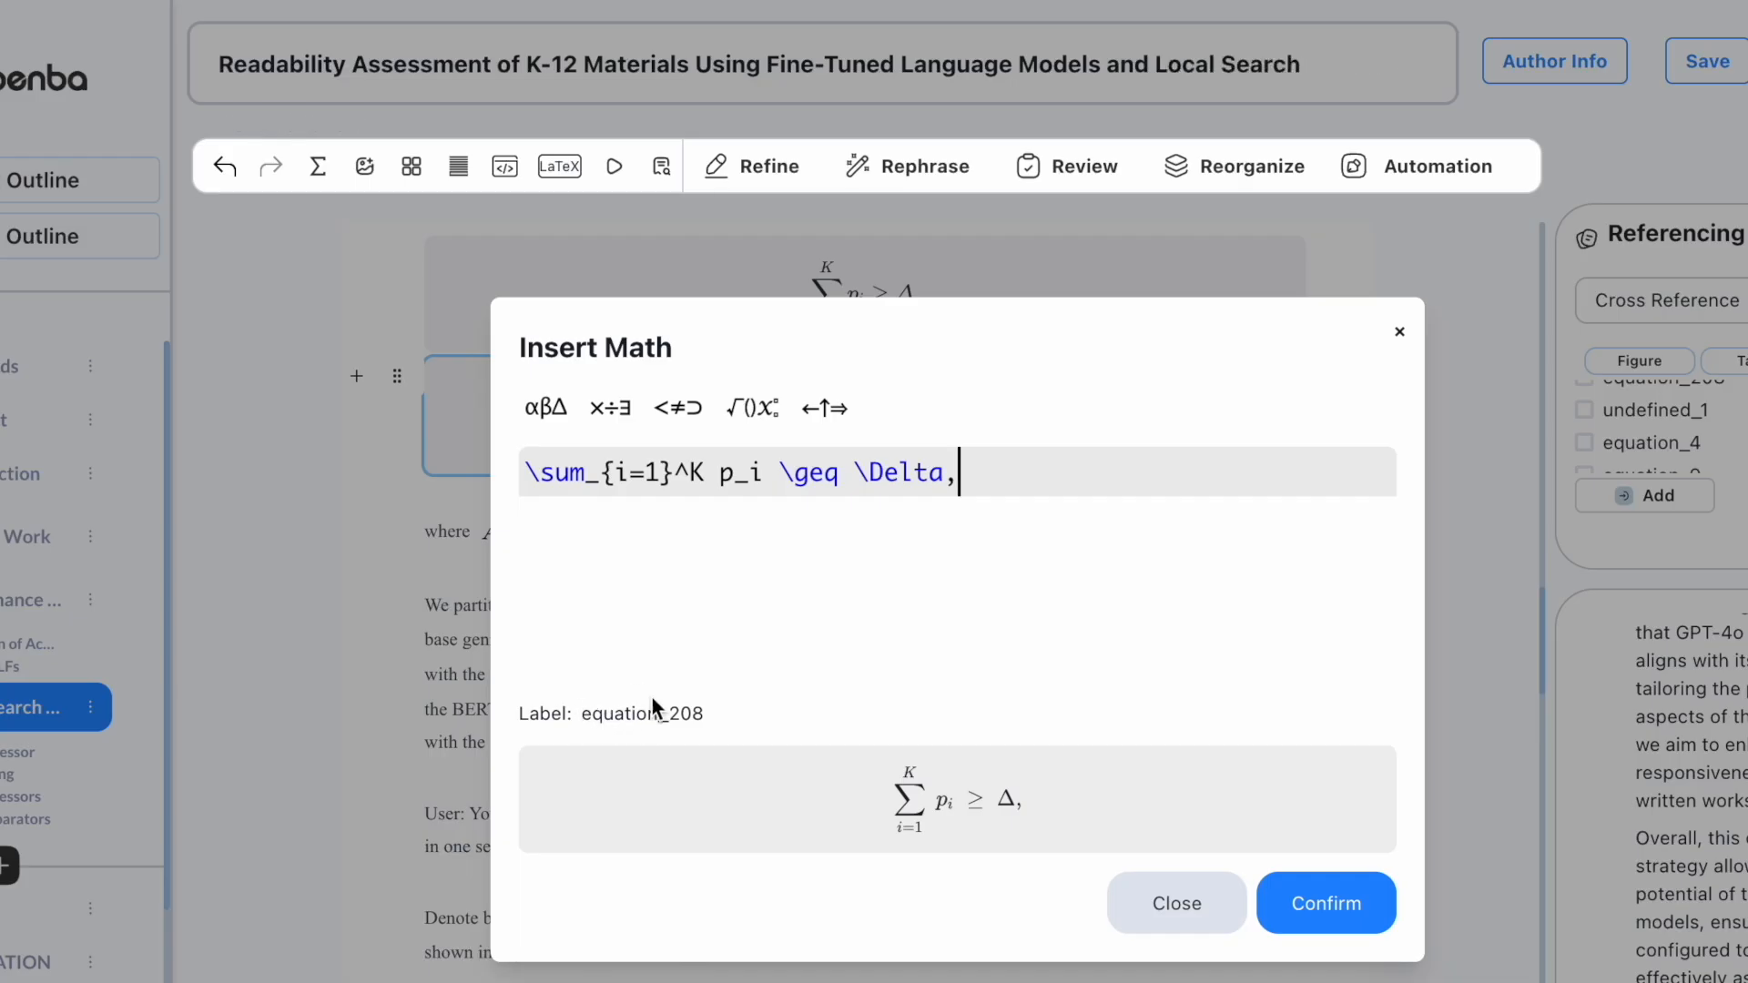
left_click(1394, 331)
scroll(1642, 426, "down", 3)
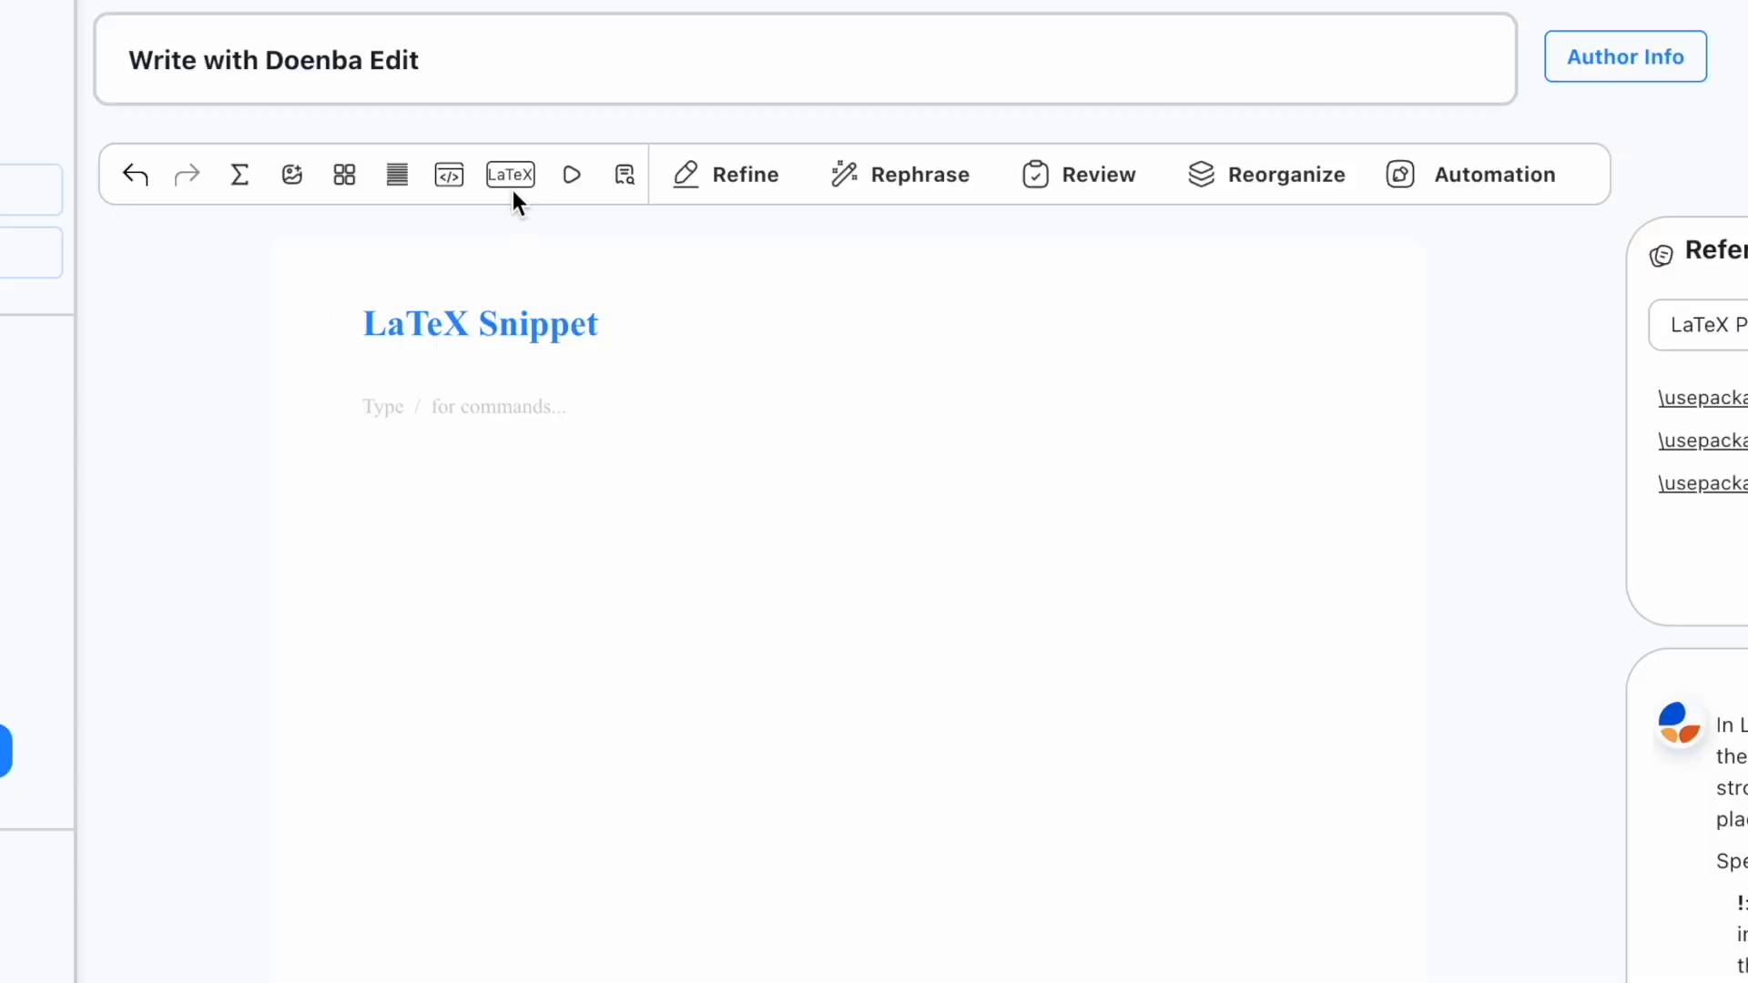
Step: Insert an empty LaTeX code block under LaTeX Snippet and switch Referencing to LaTeX Package
left_click(511, 175)
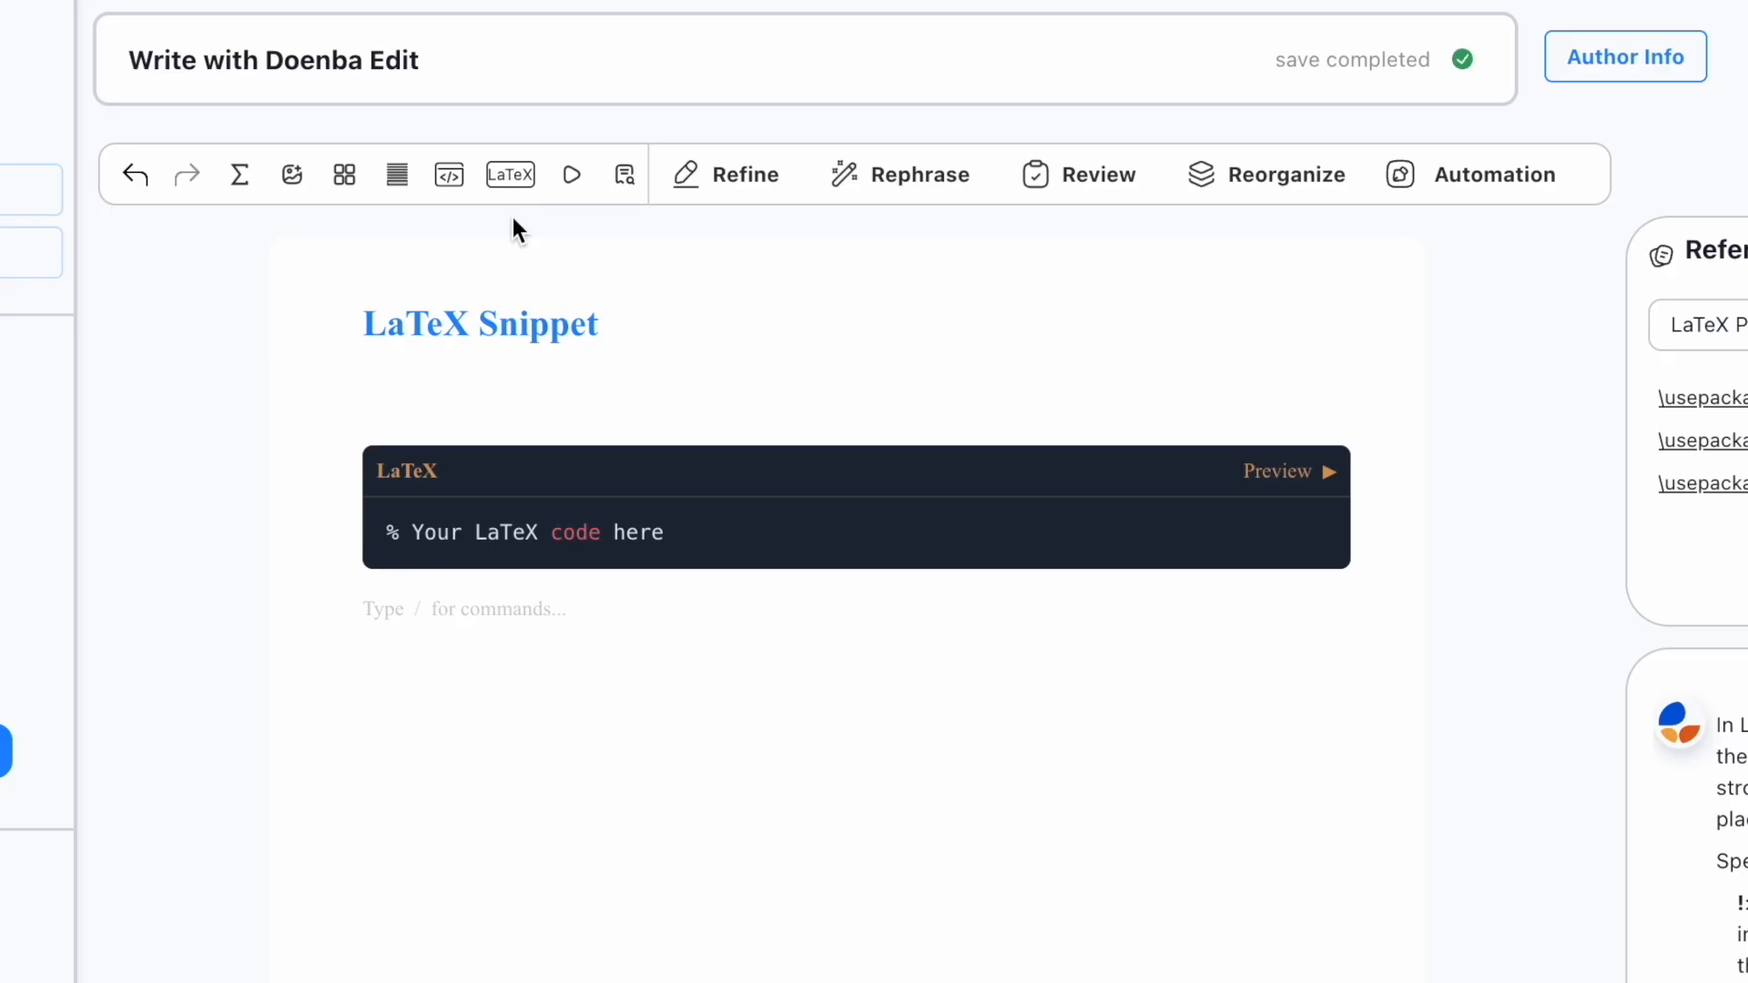
left_click(671, 534)
key("Return")
key("Return")
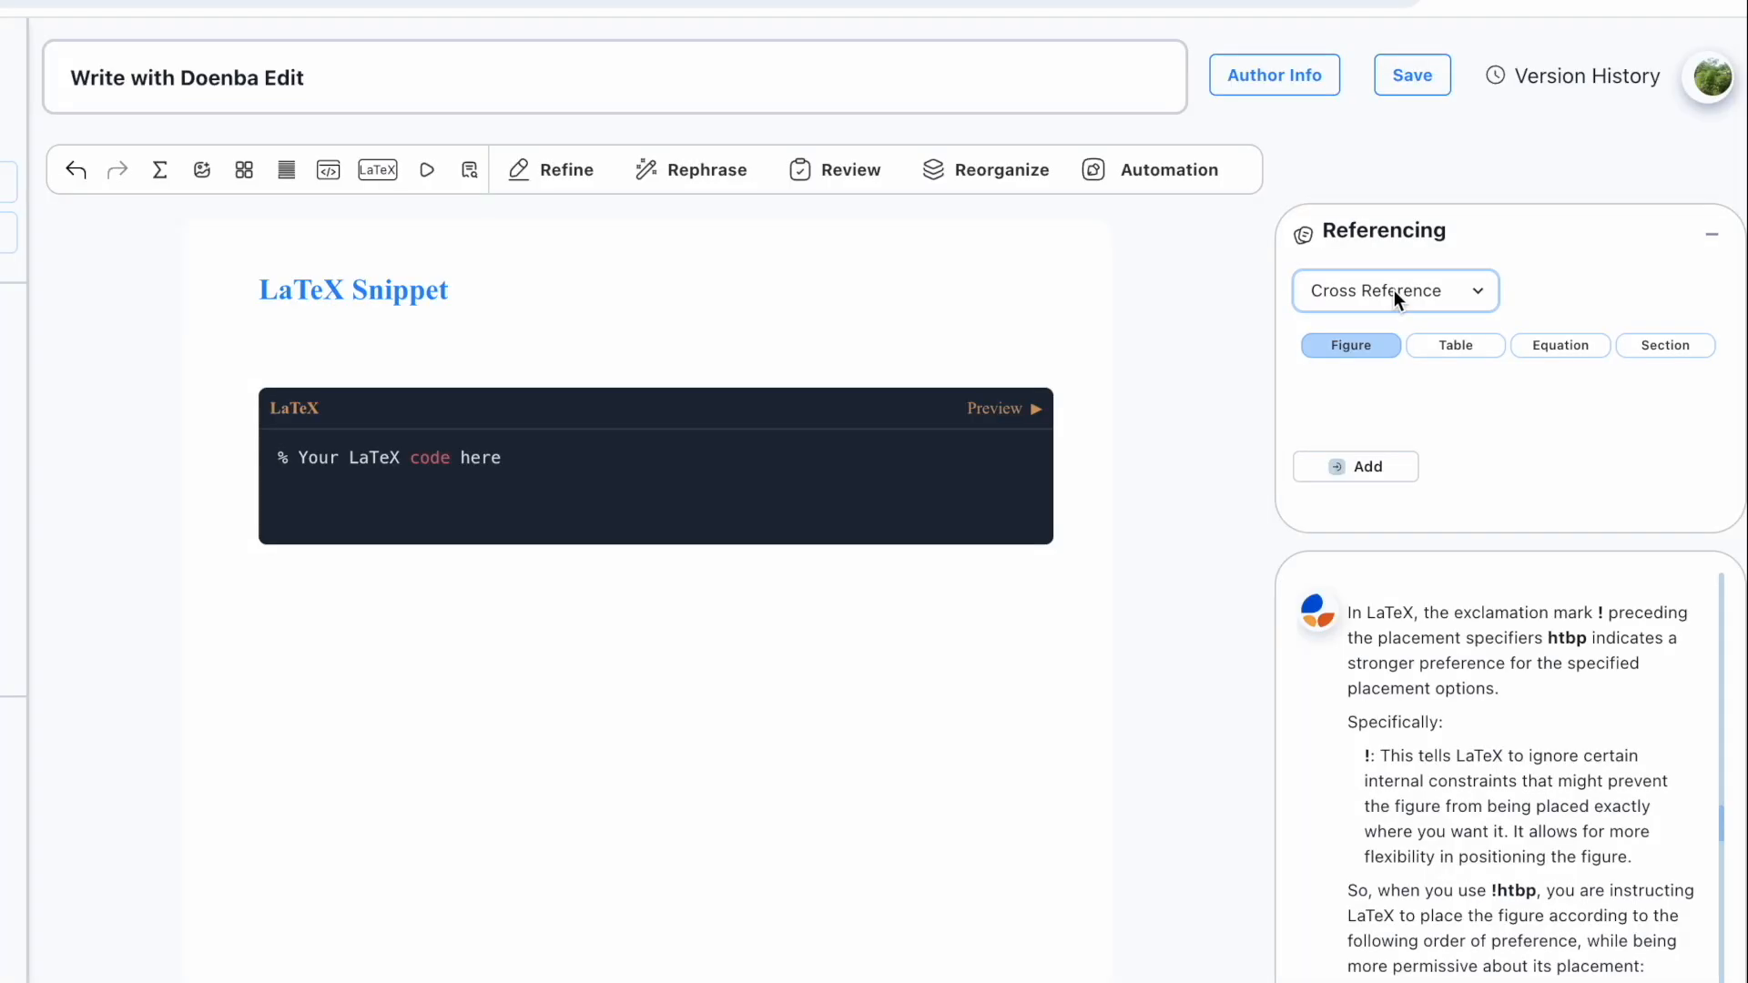
left_click(1394, 291)
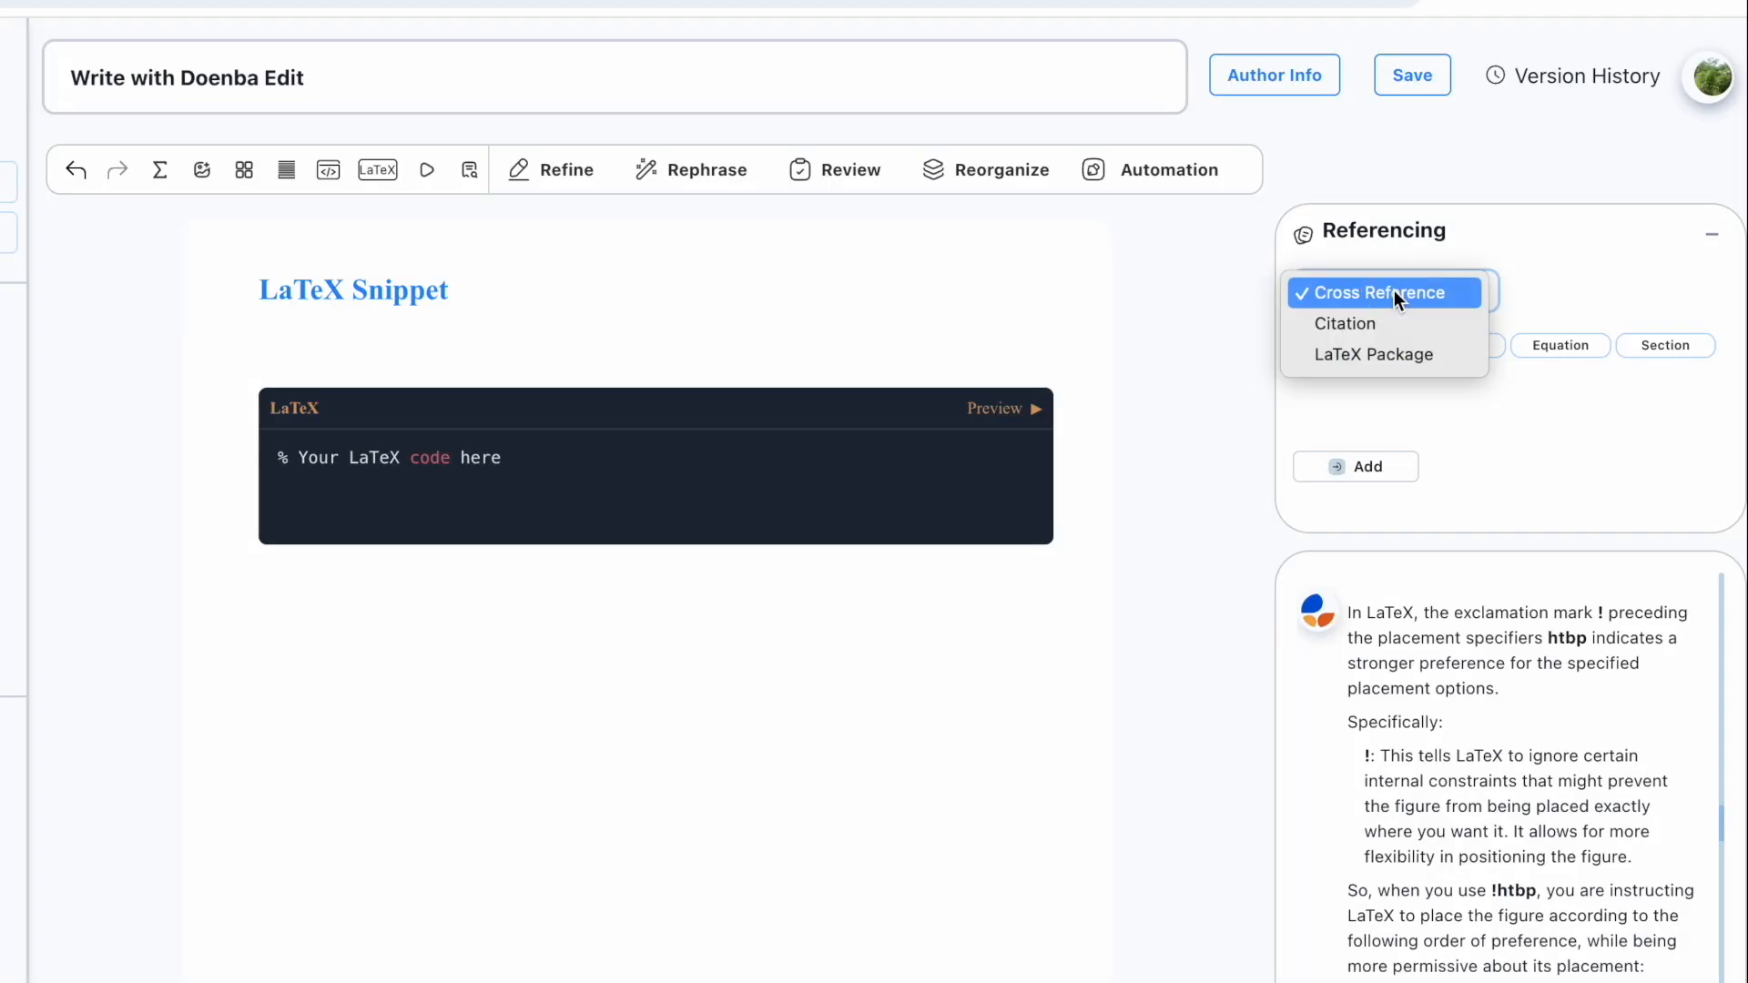
left_click(1372, 356)
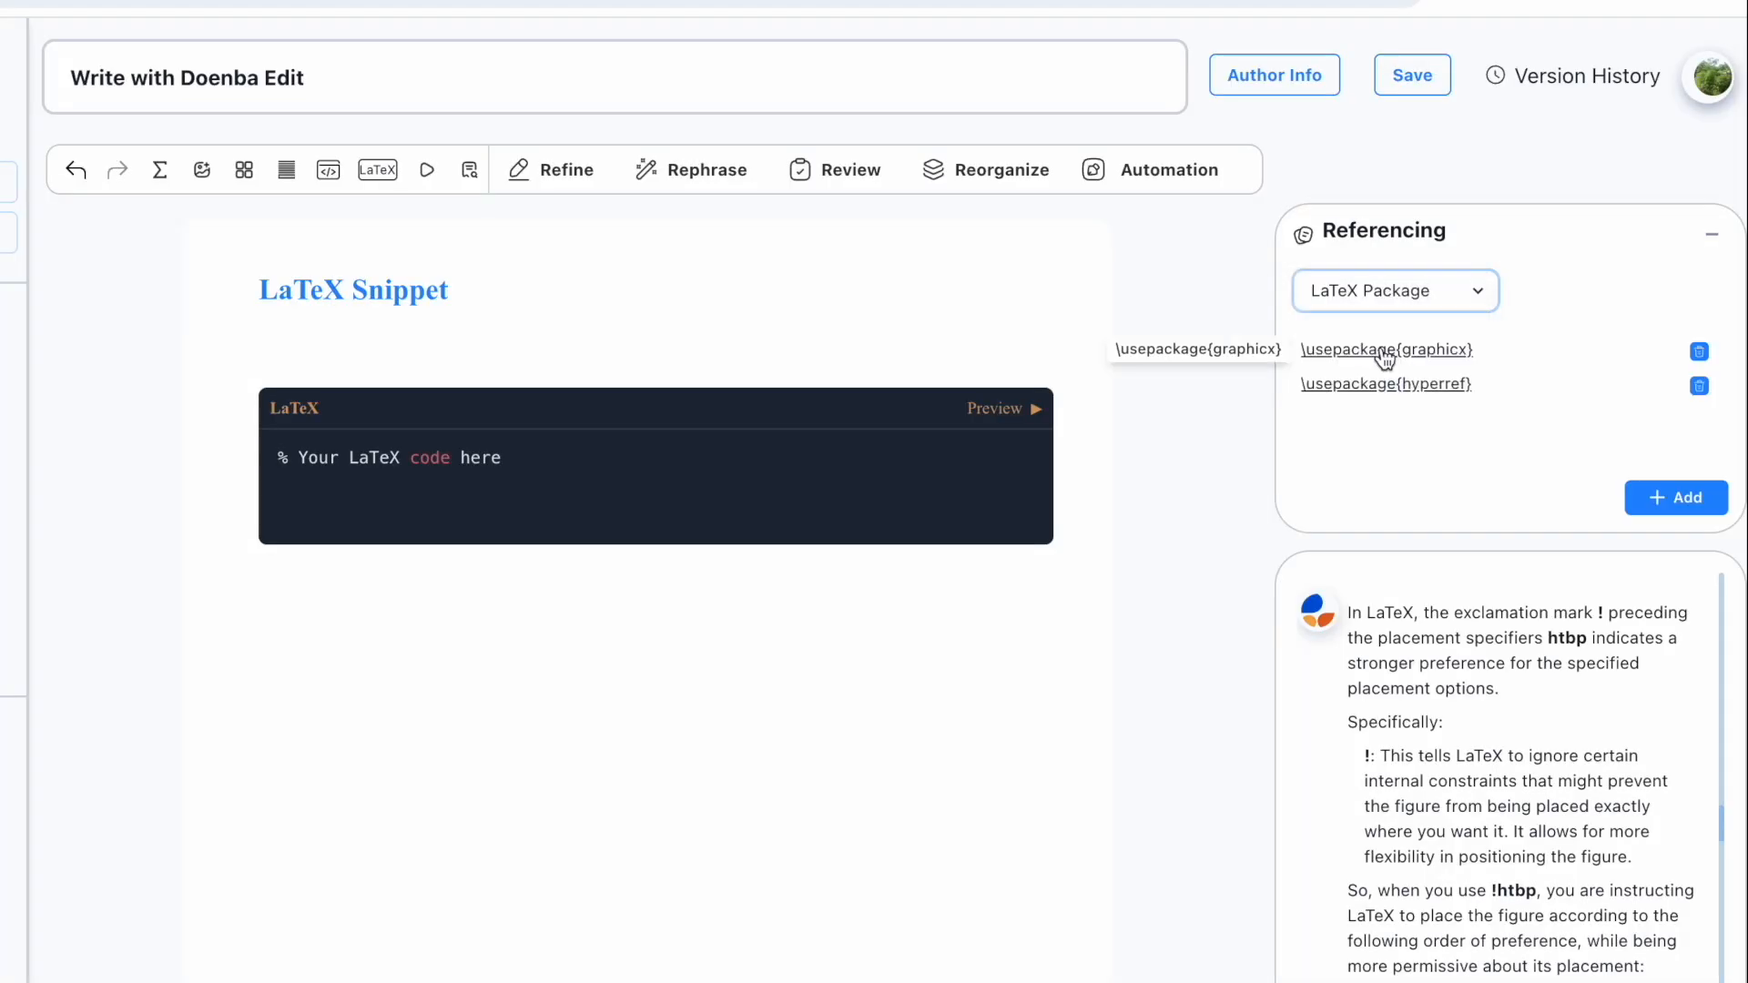
Step: Add \usepackage{amsmath} to the LaTeX packages, then open the paper's Figure insert menu
left_click(1676, 497)
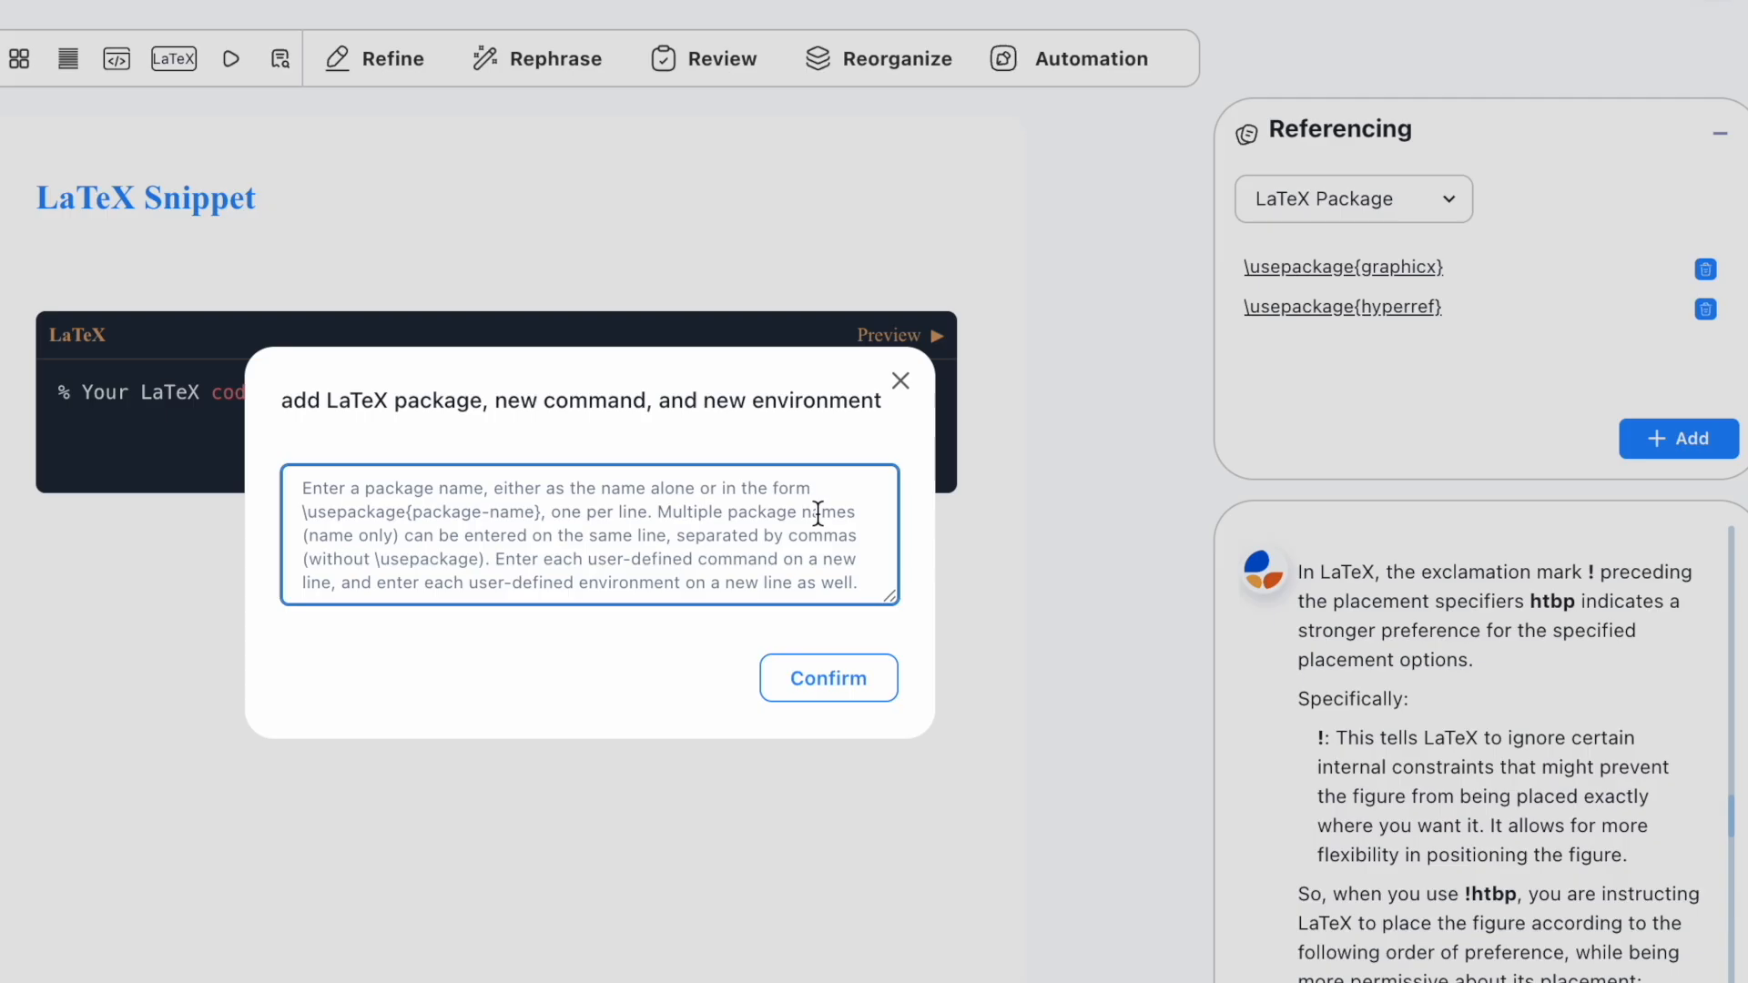
type("\\usepac")
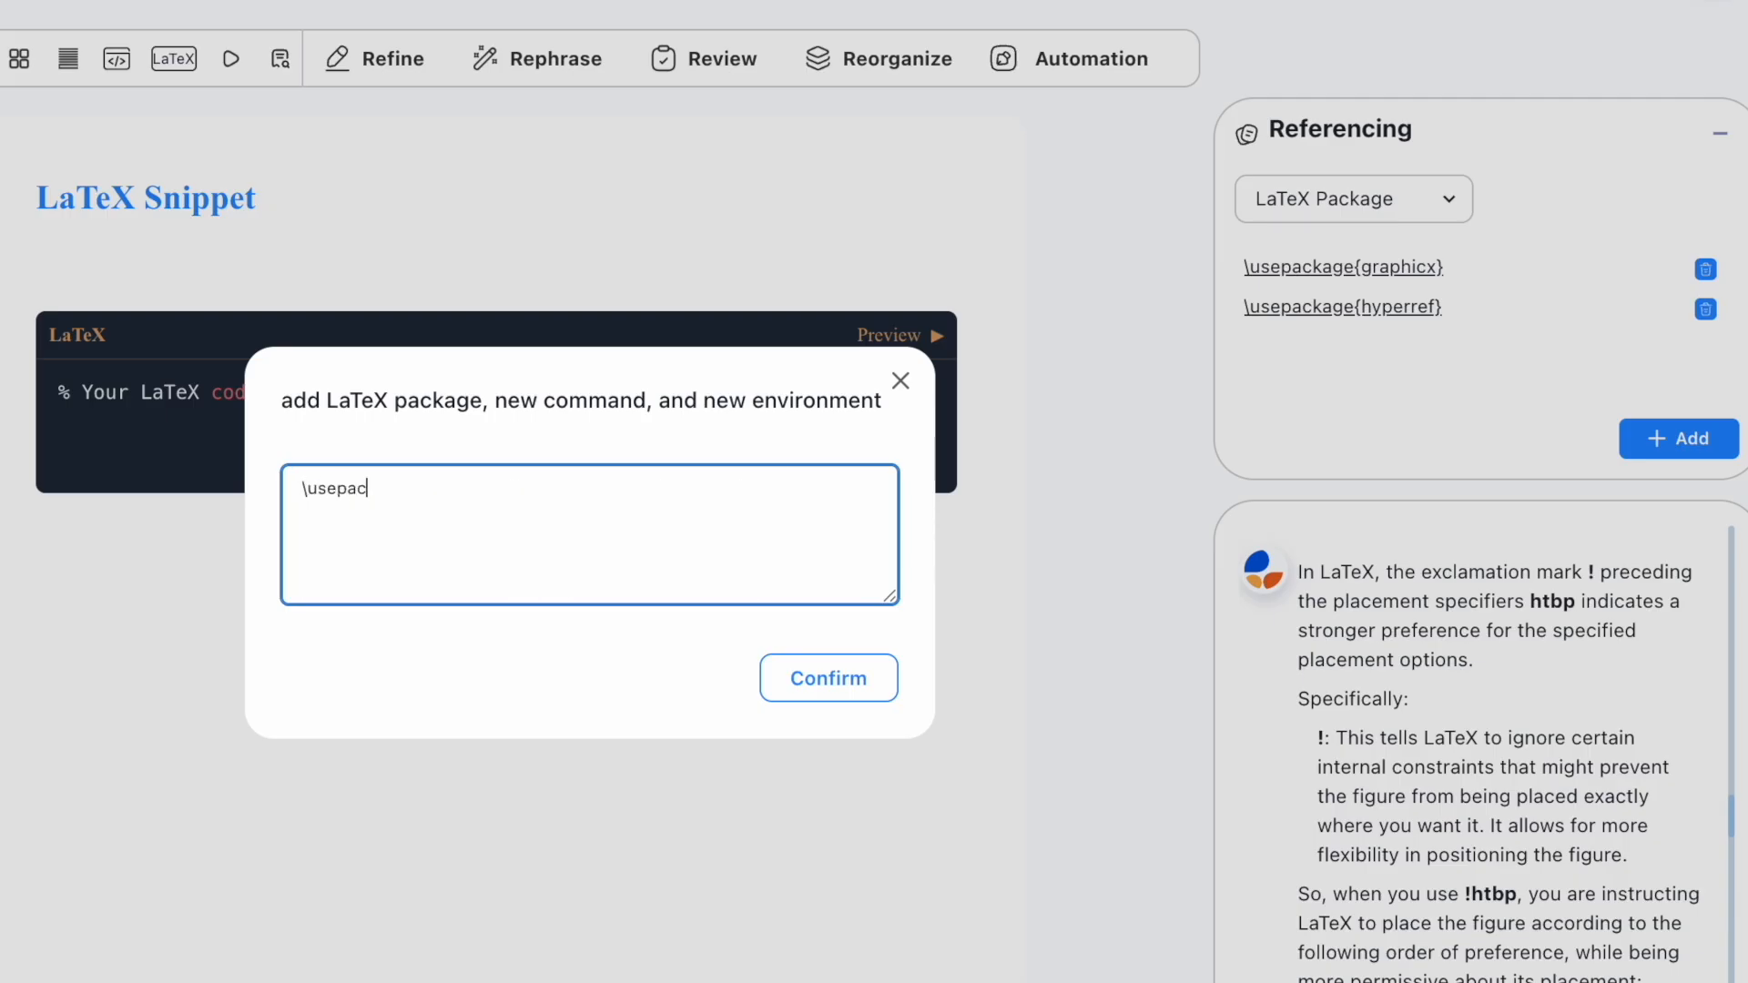
type("kage{amsmath}")
left_click(846, 671)
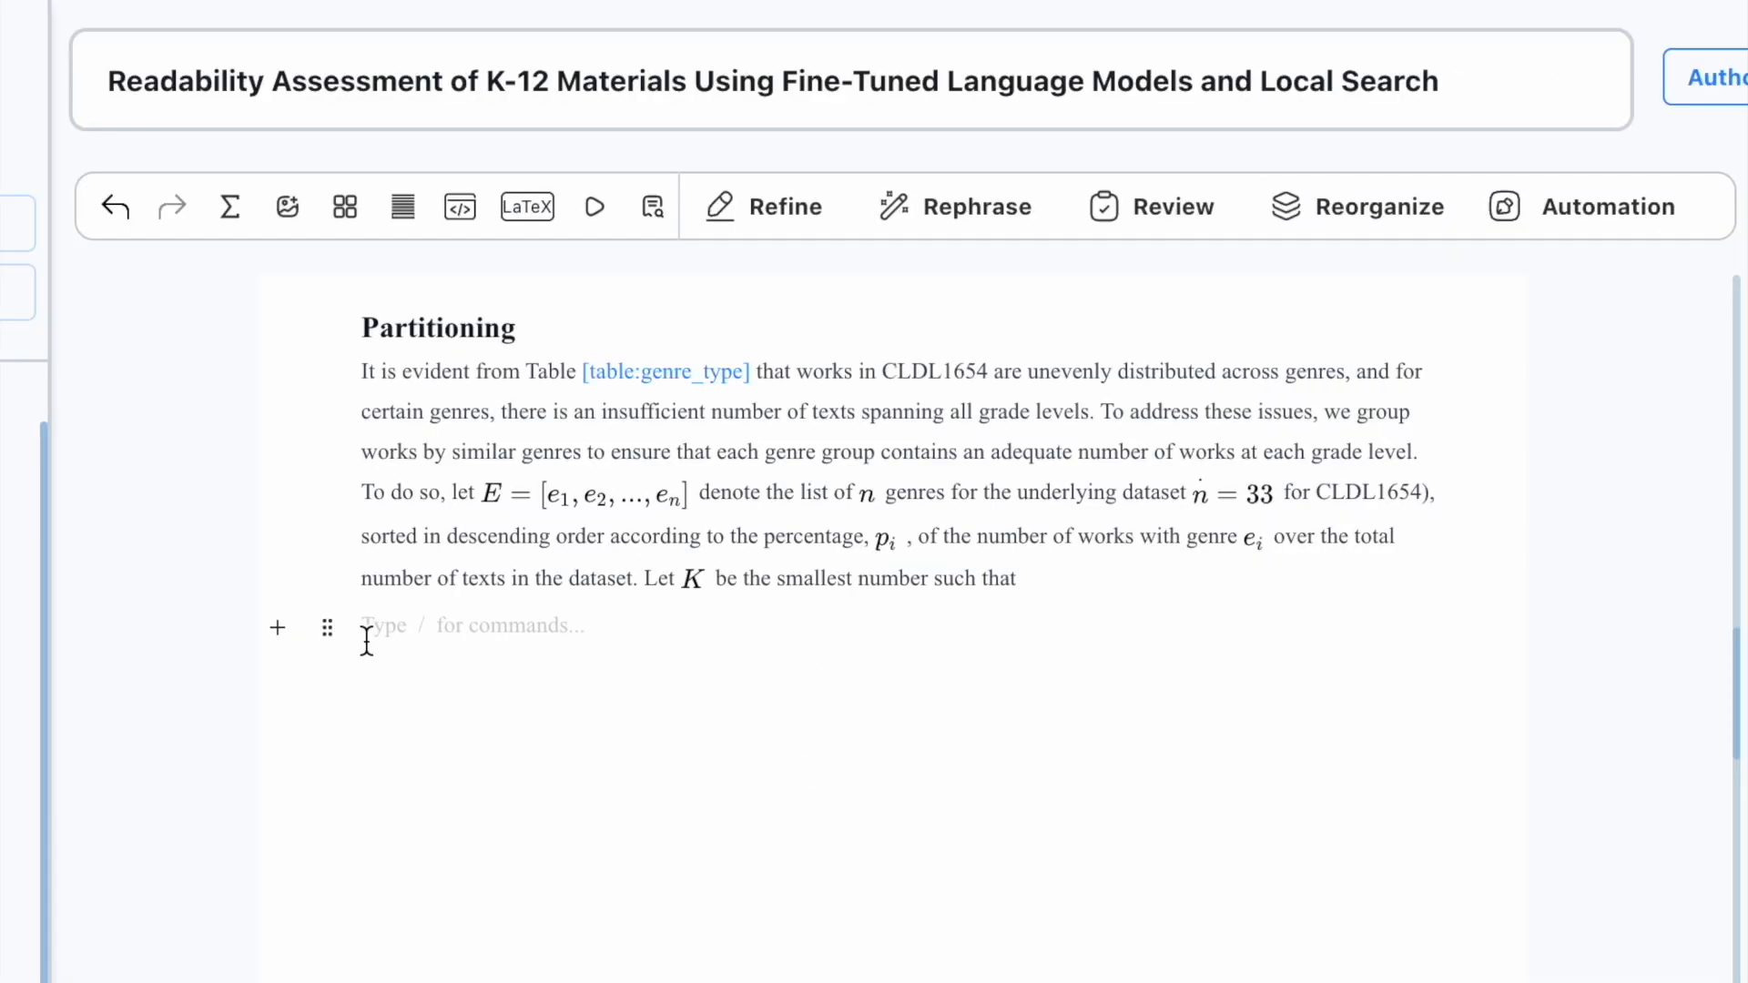
left_click(287, 211)
left_click(260, 218)
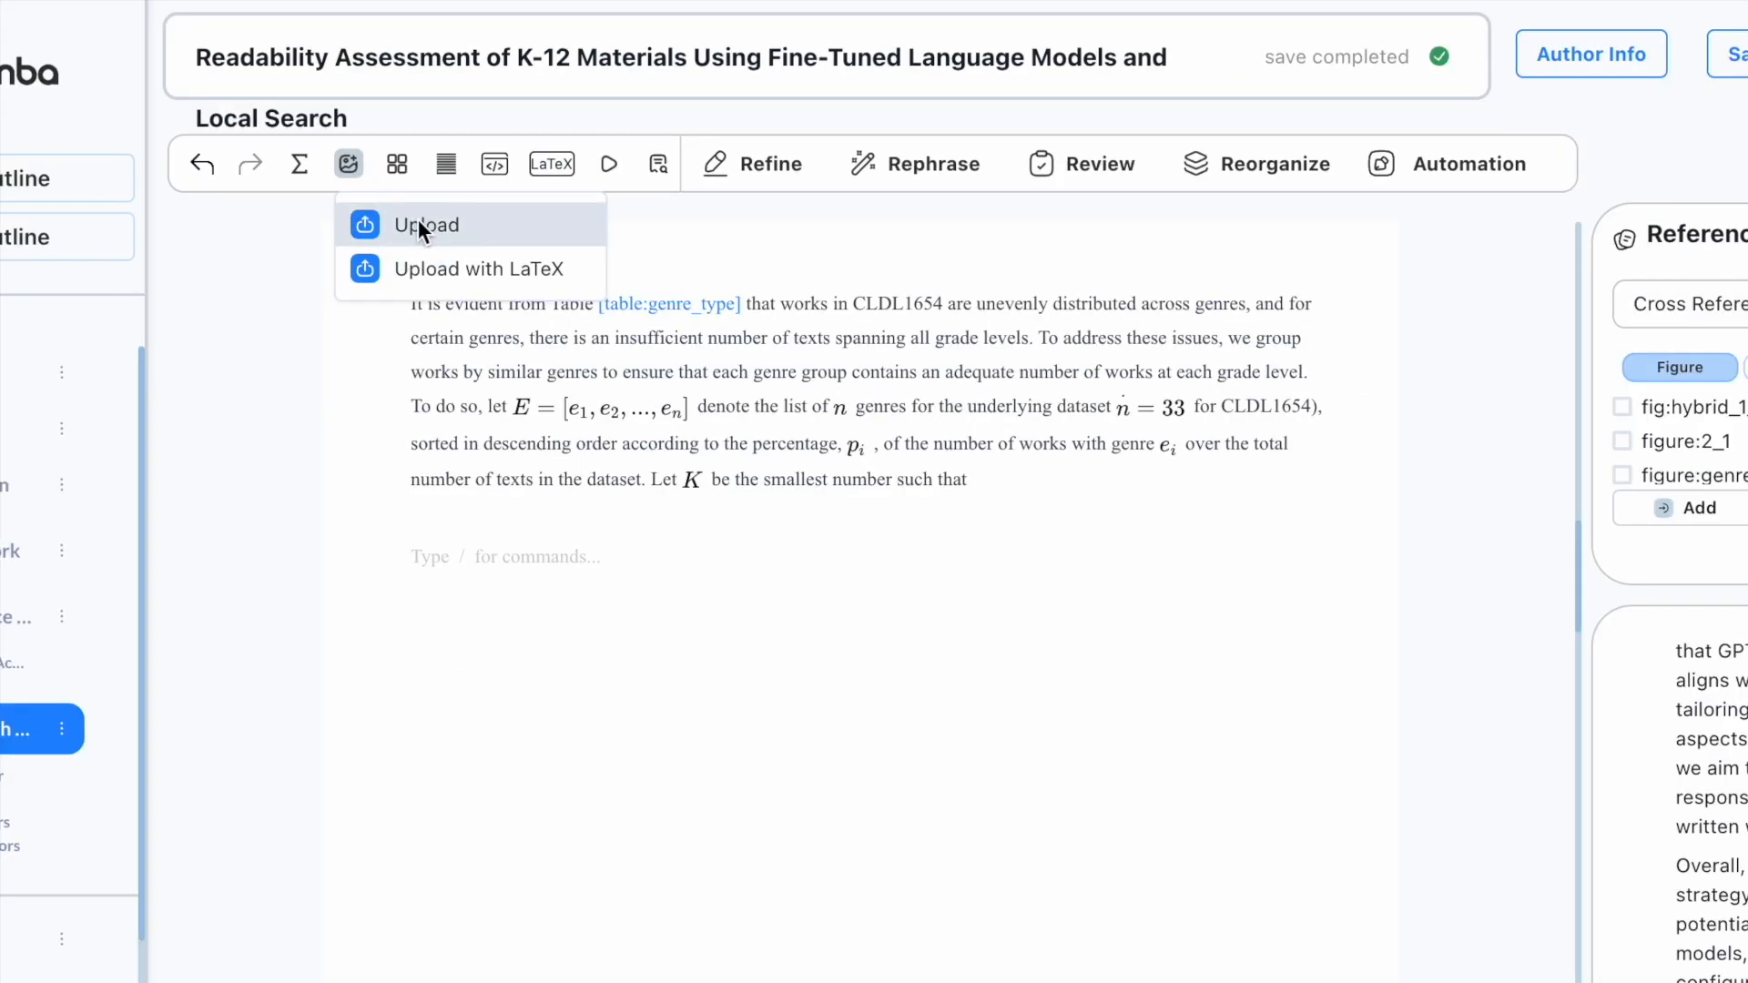
Step: Upload GenreGrouping.png as a figure captioned 'Grouping texts according to genre participation'
left_click(418, 225)
left_click(640, 382)
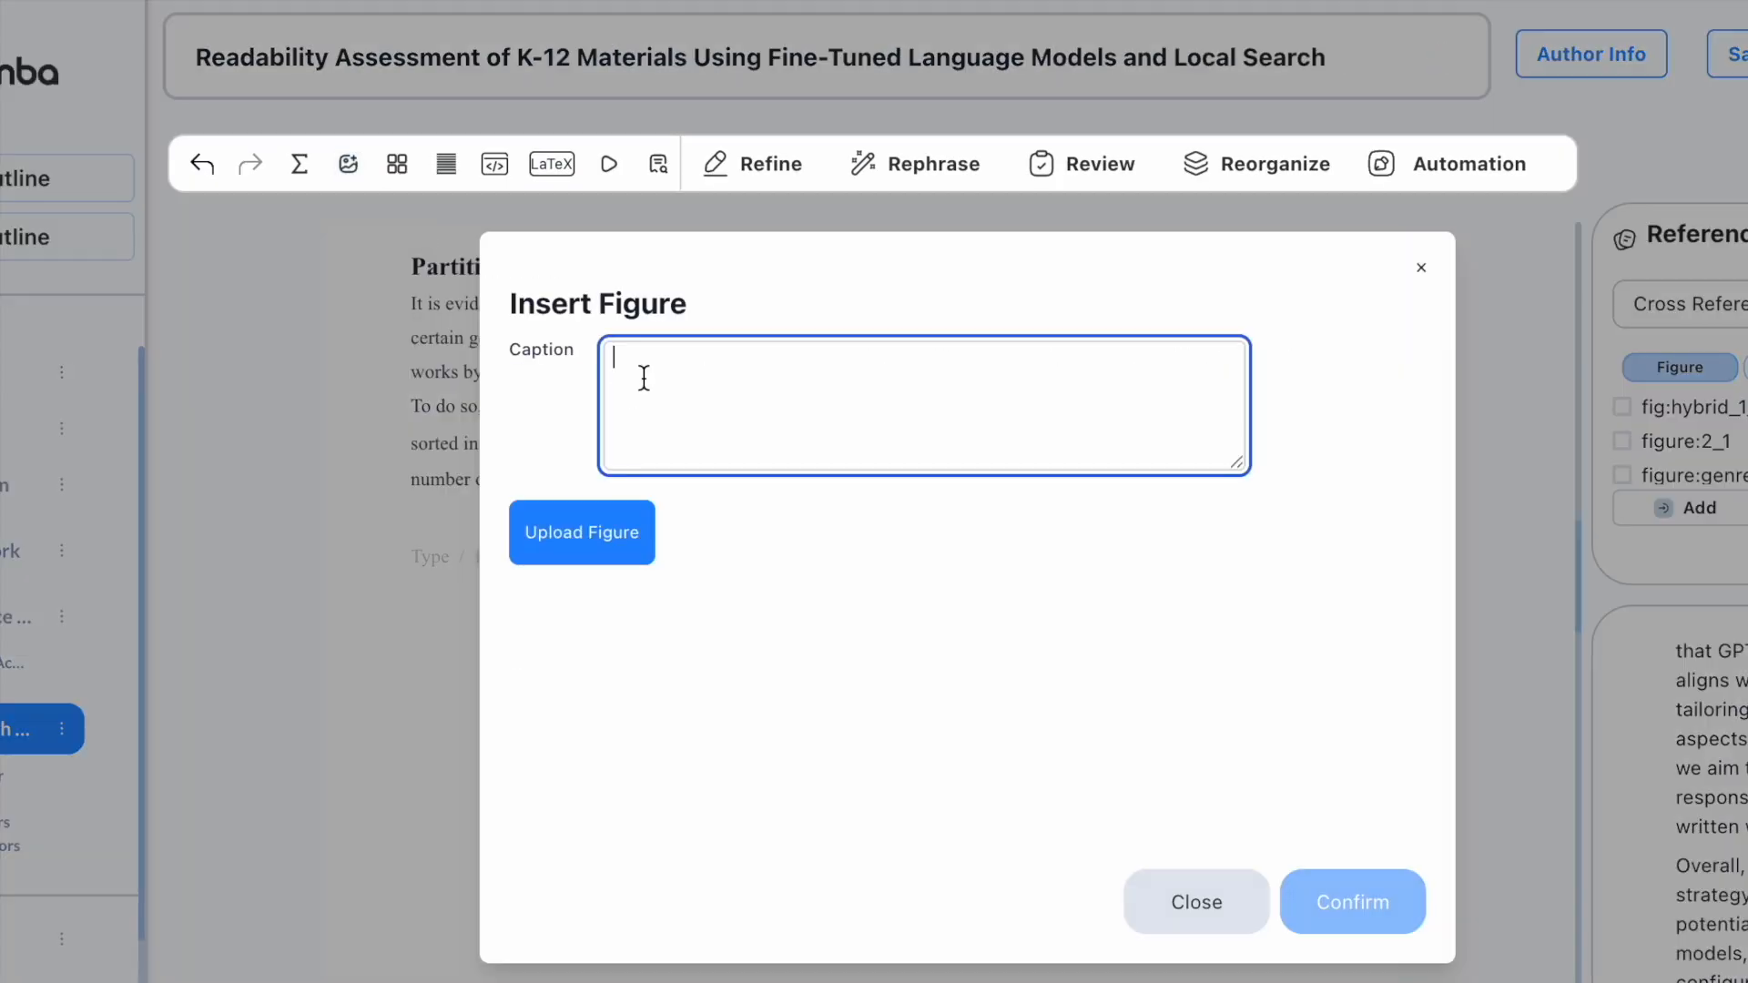
type("Grouping texts according to genre participation")
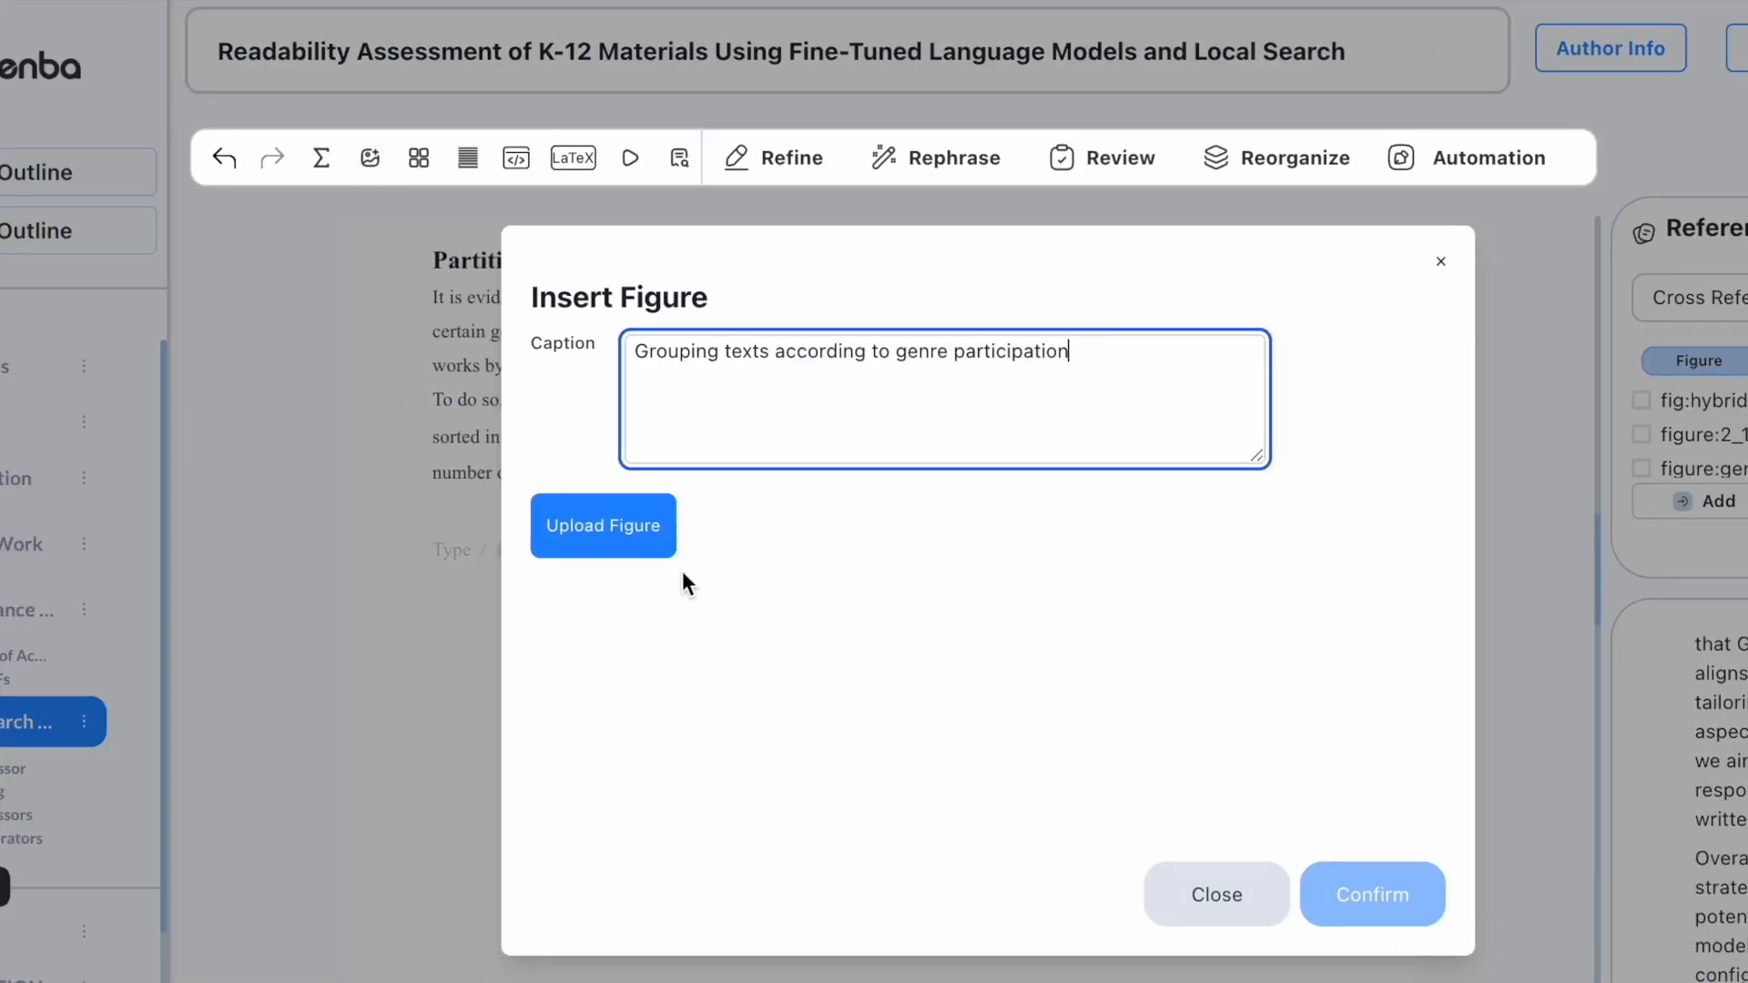
left_click(651, 546)
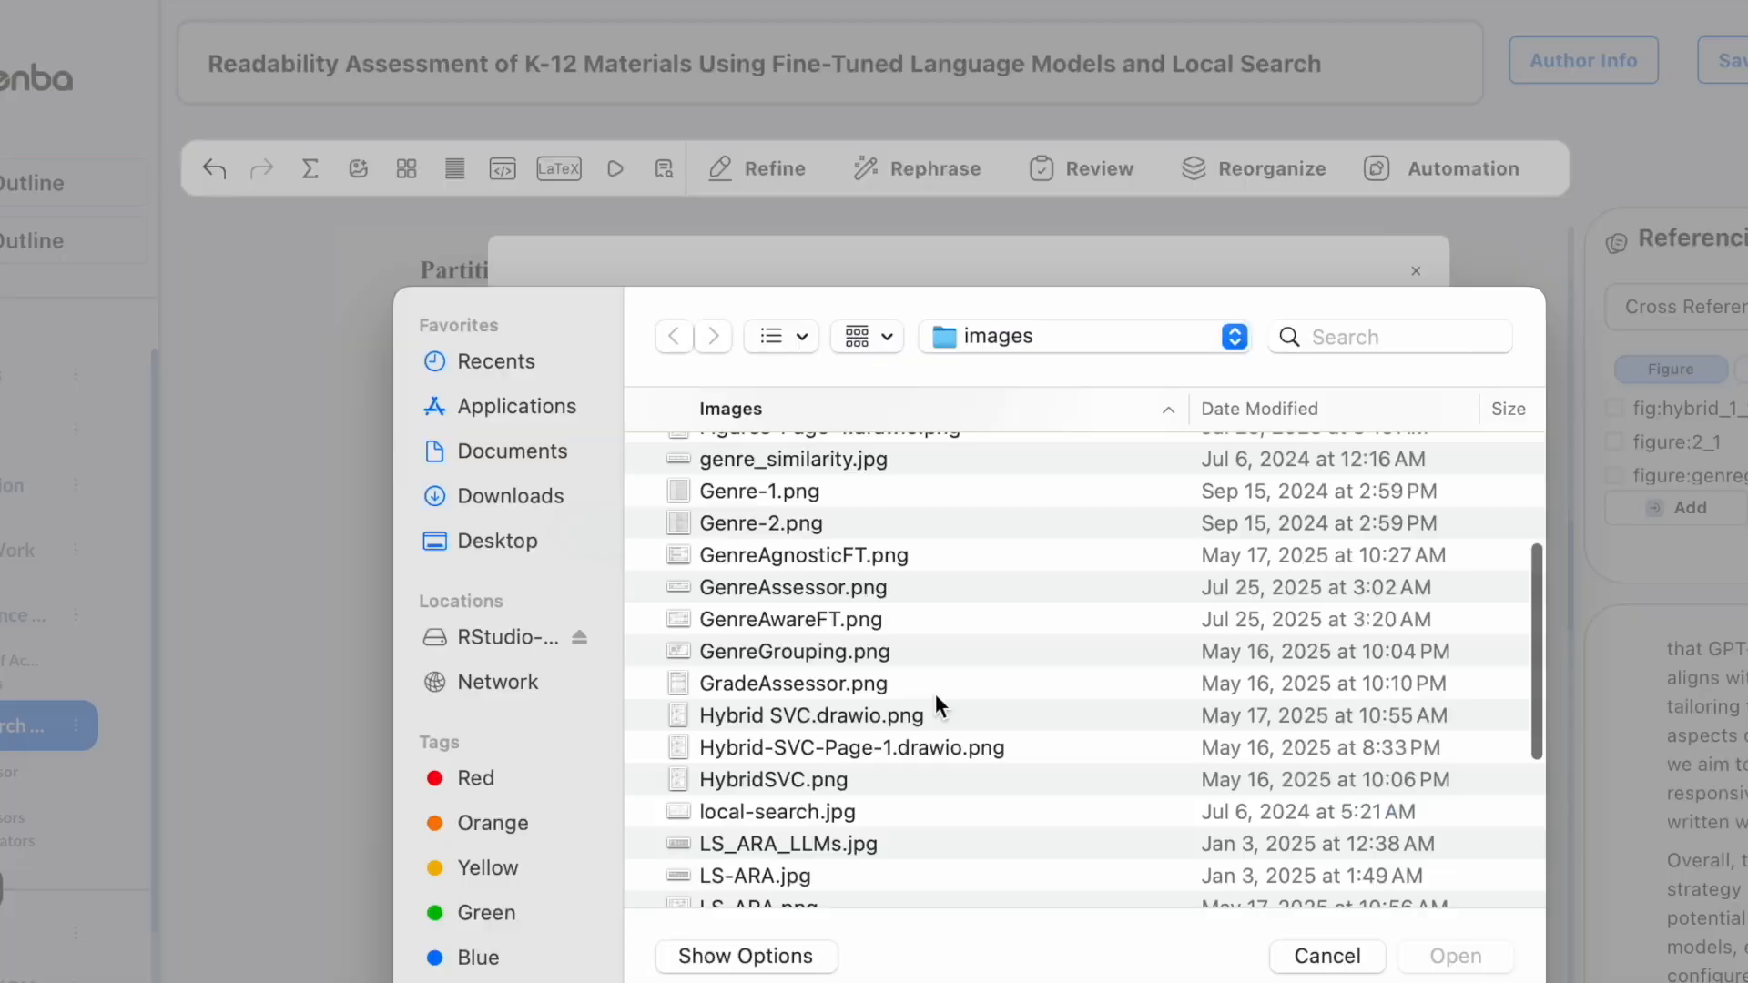
double_click(872, 657)
scroll(966, 667, "down", 3)
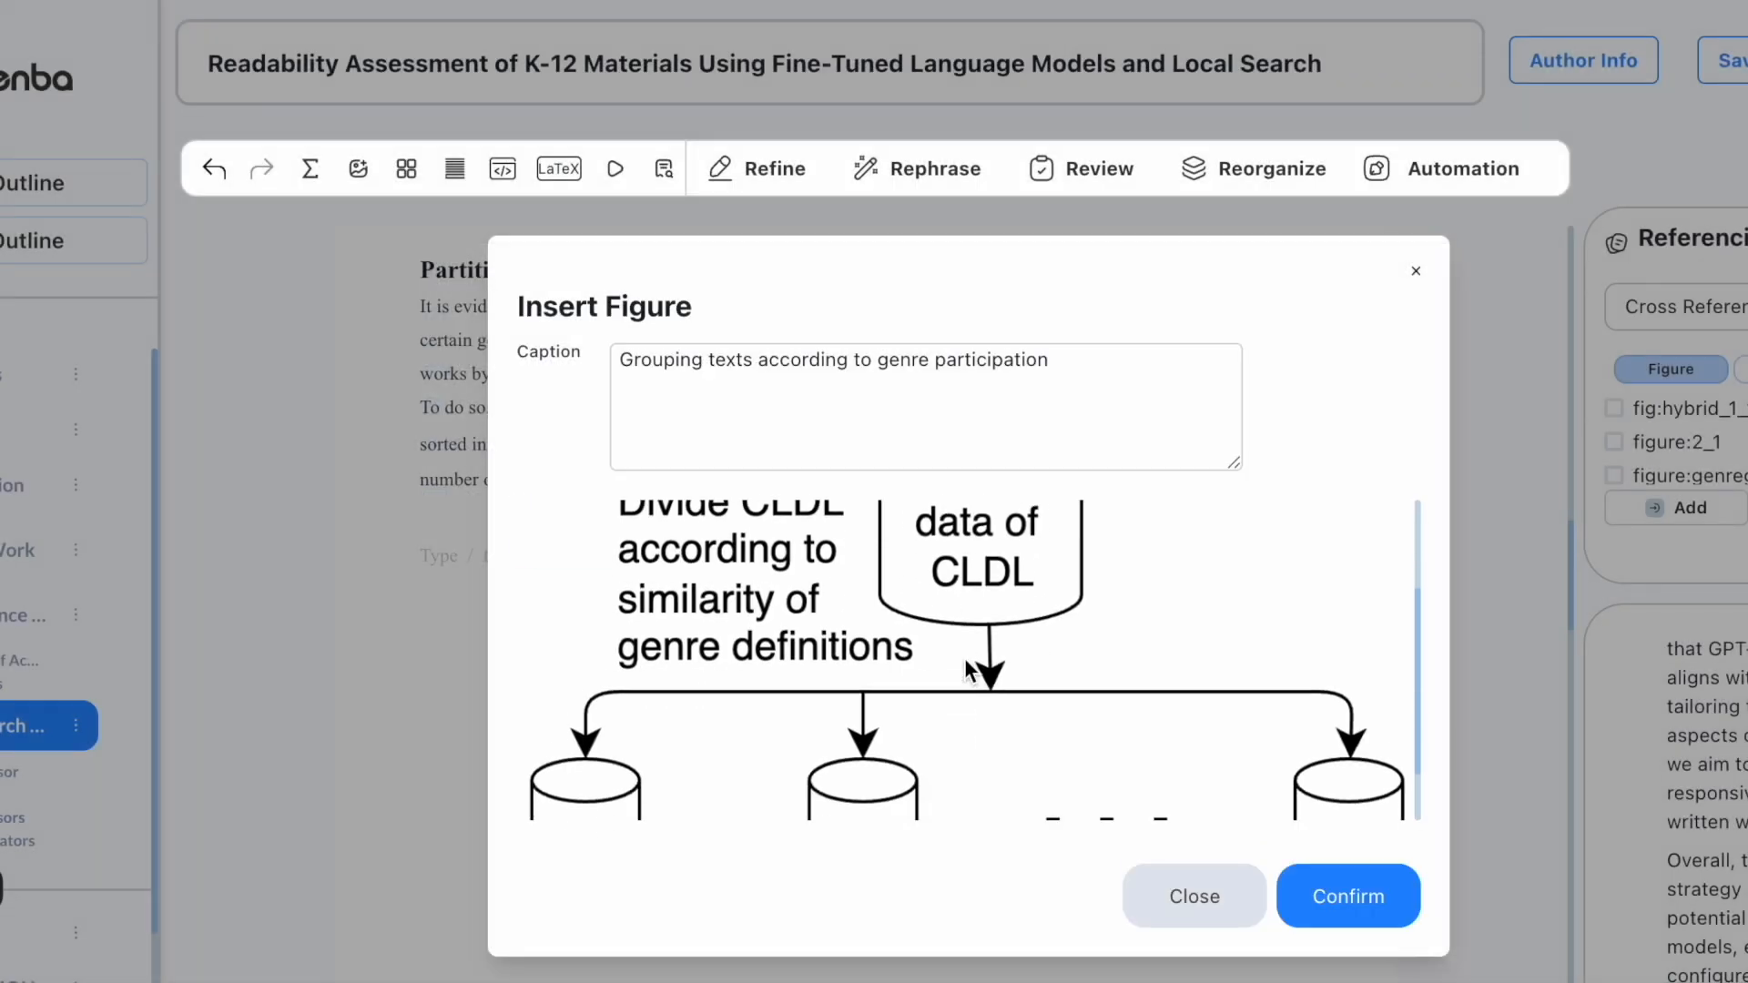
scroll(968, 669, "up", 3)
left_click(1314, 911)
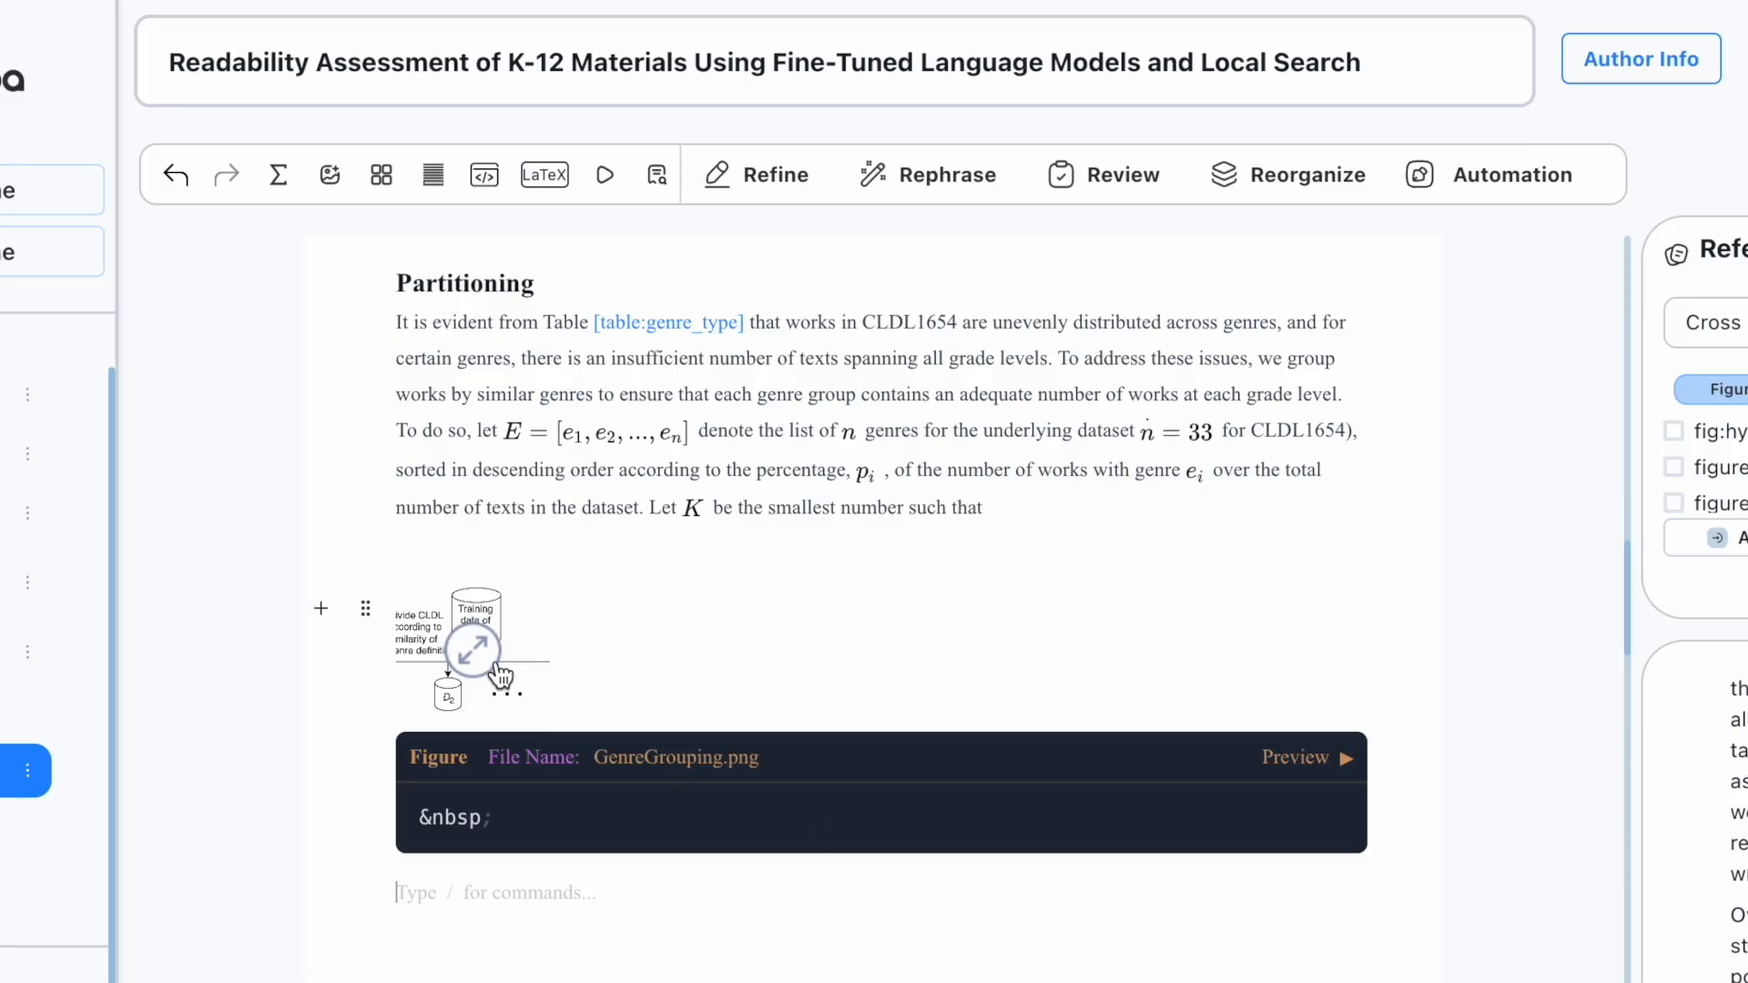
Step: View the inserted figure enlarged, then undo the insertion
left_click(472, 649)
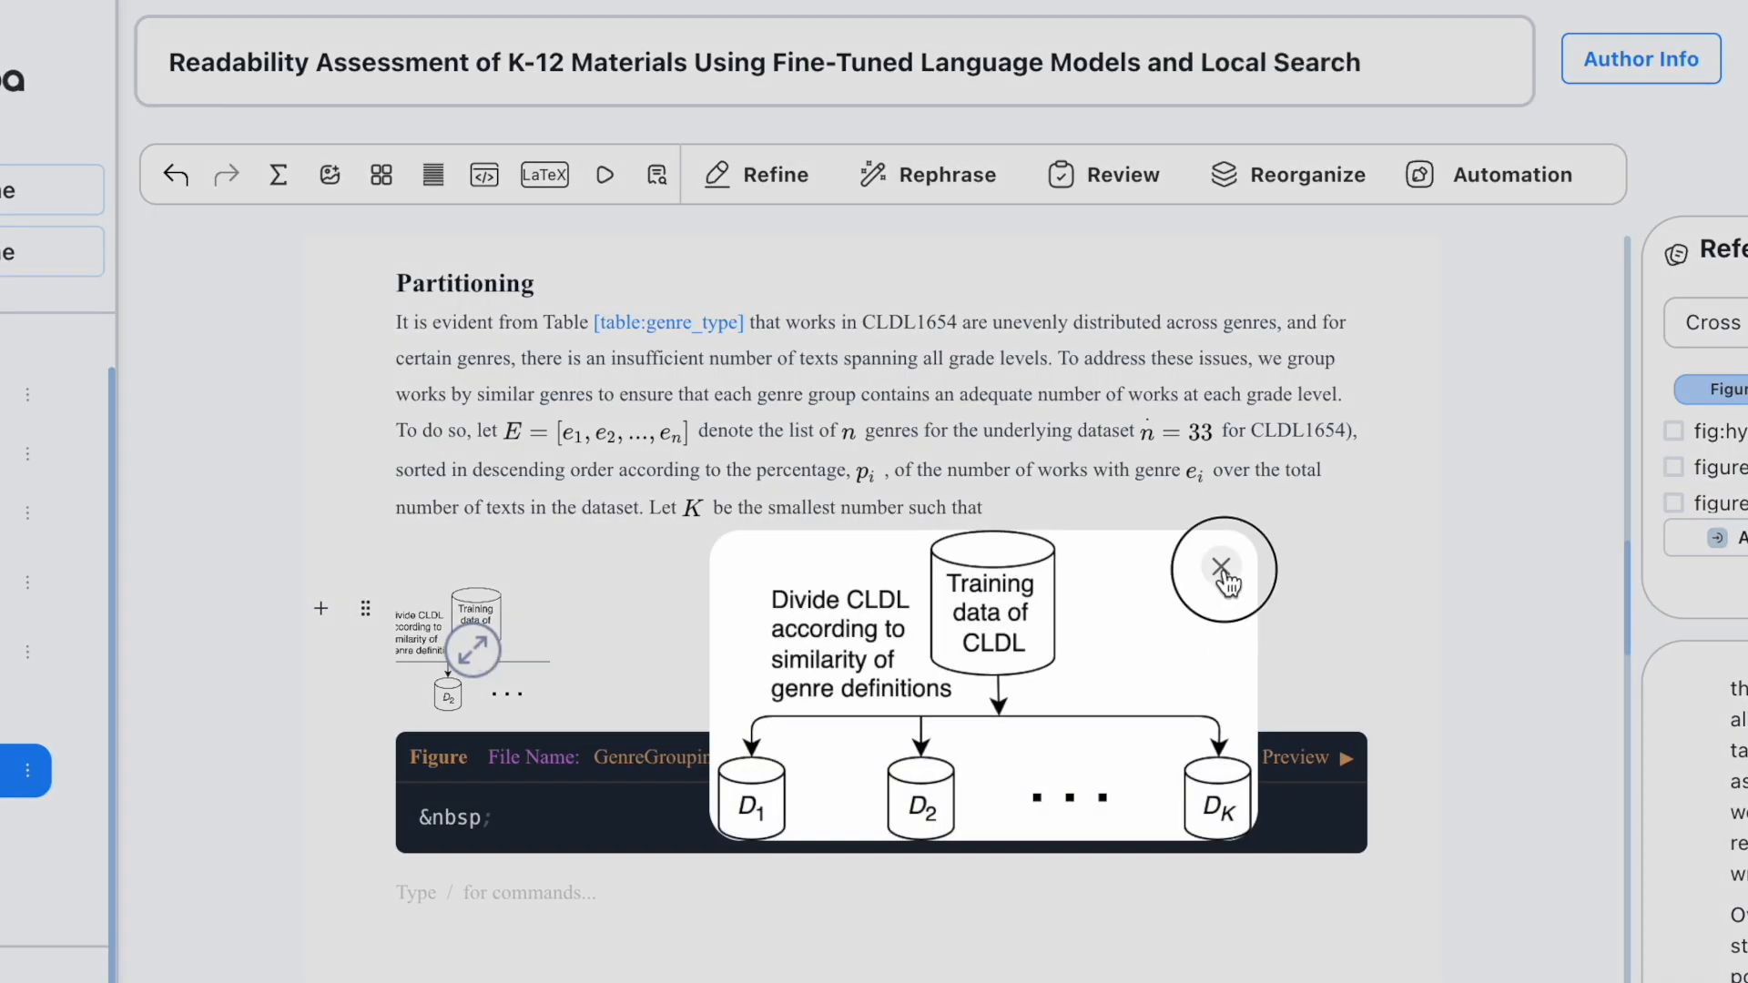
left_click(1222, 568)
mouse_move(1747, 511)
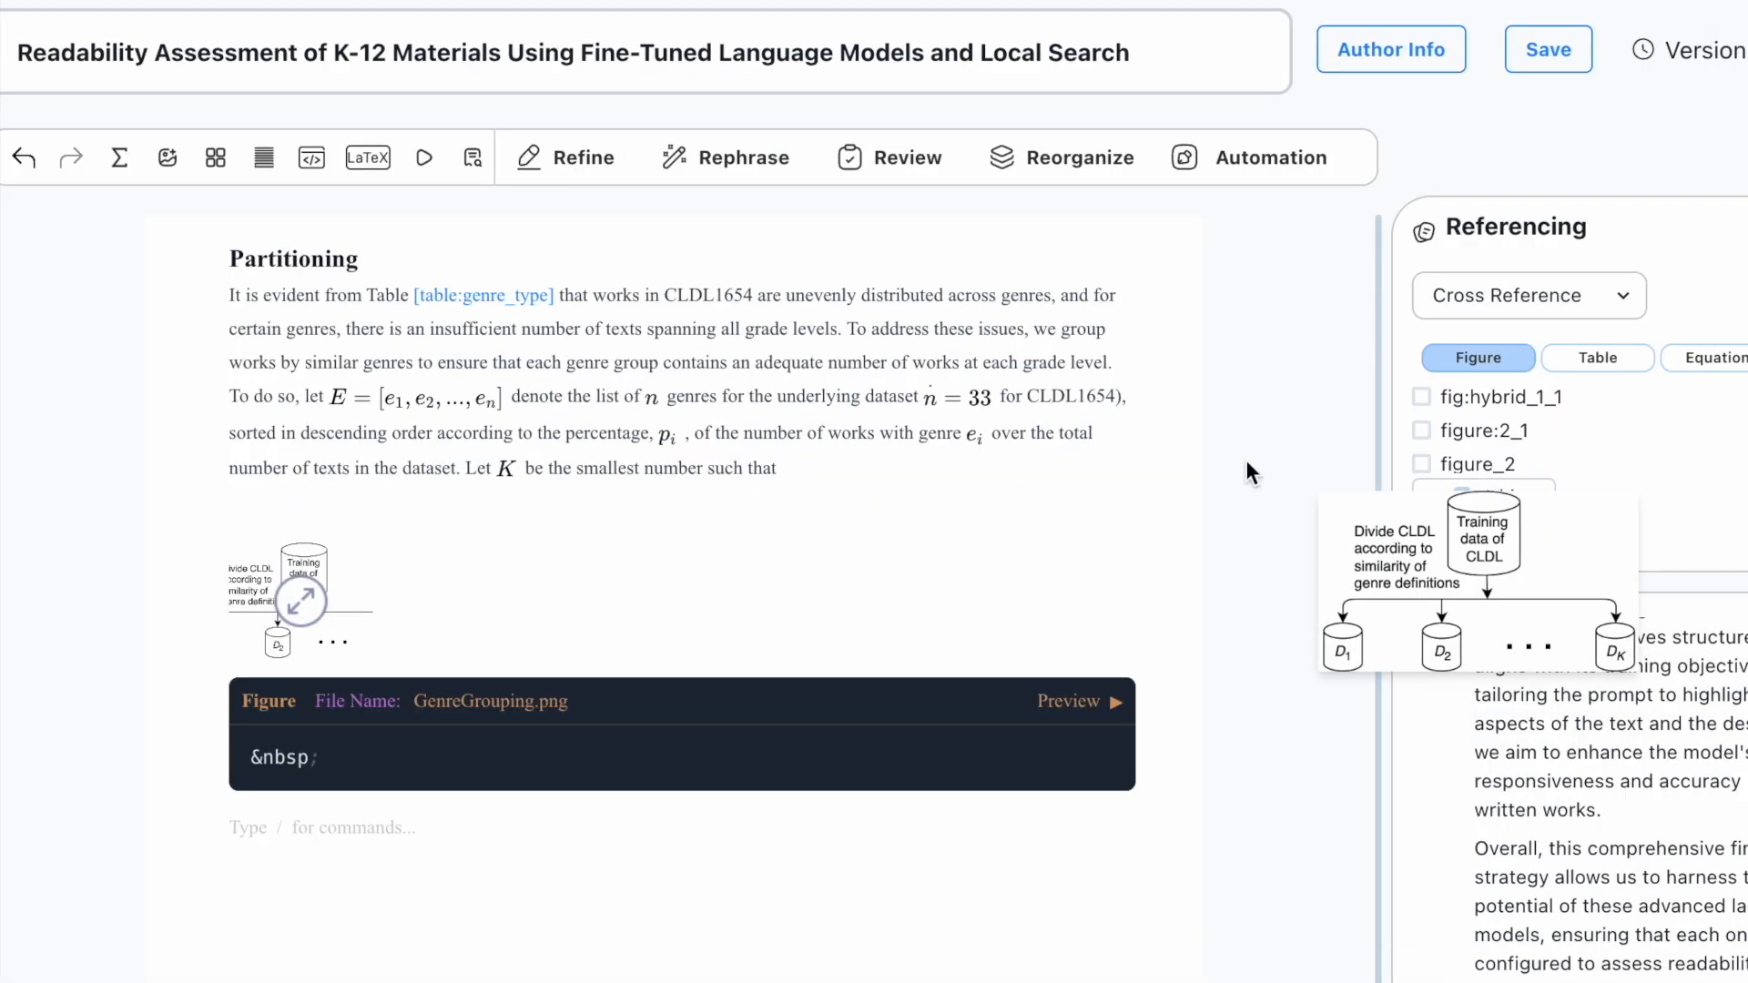
left_click(23, 157)
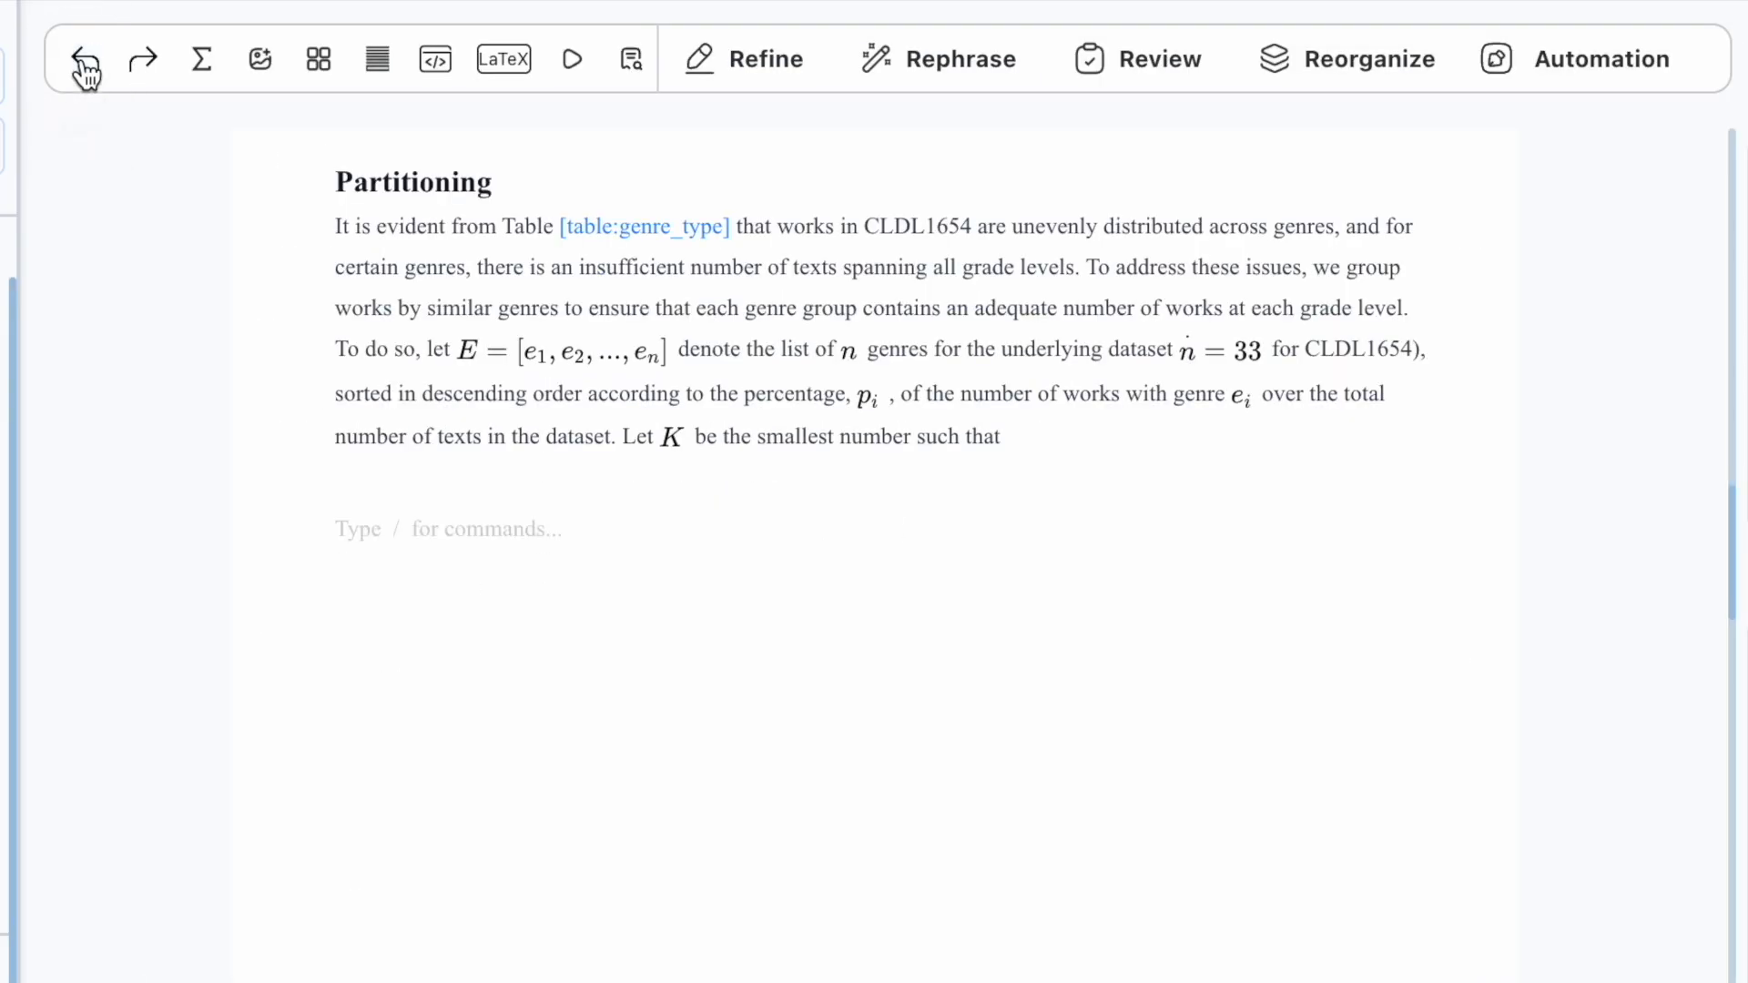
Step: Insert GenreGrouping.png as an editable LaTeX-code figure
left_click(260, 59)
left_click(377, 305)
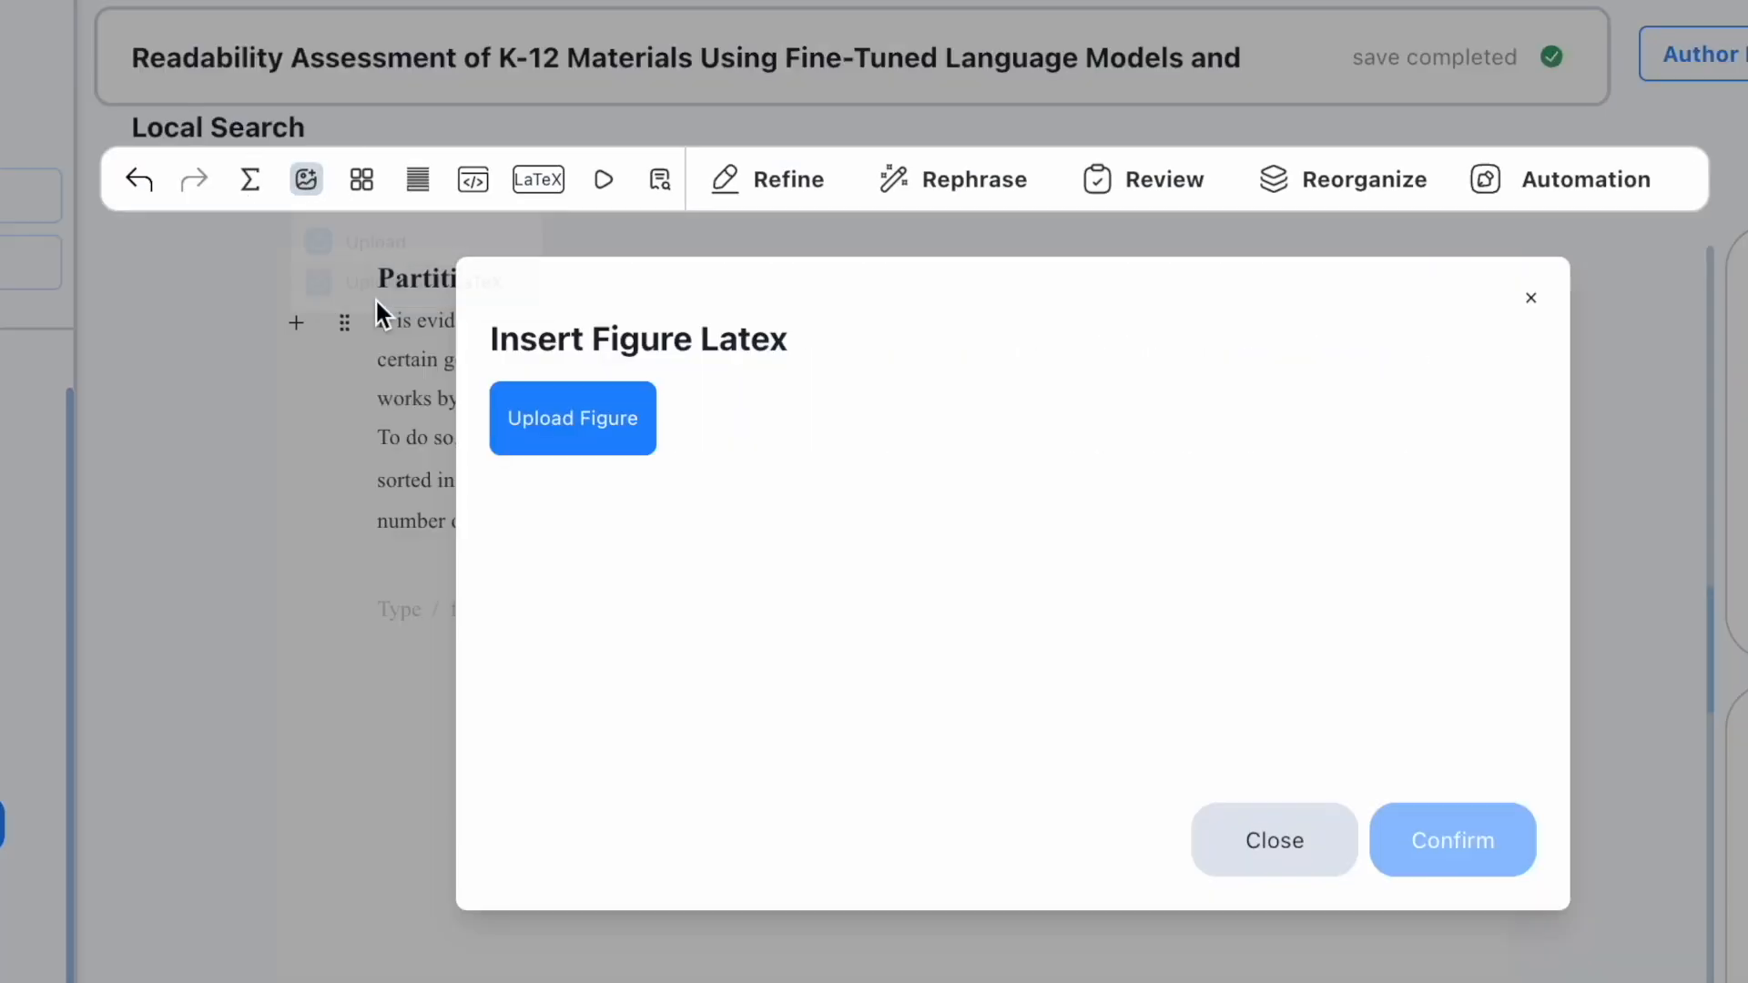
left_click(563, 433)
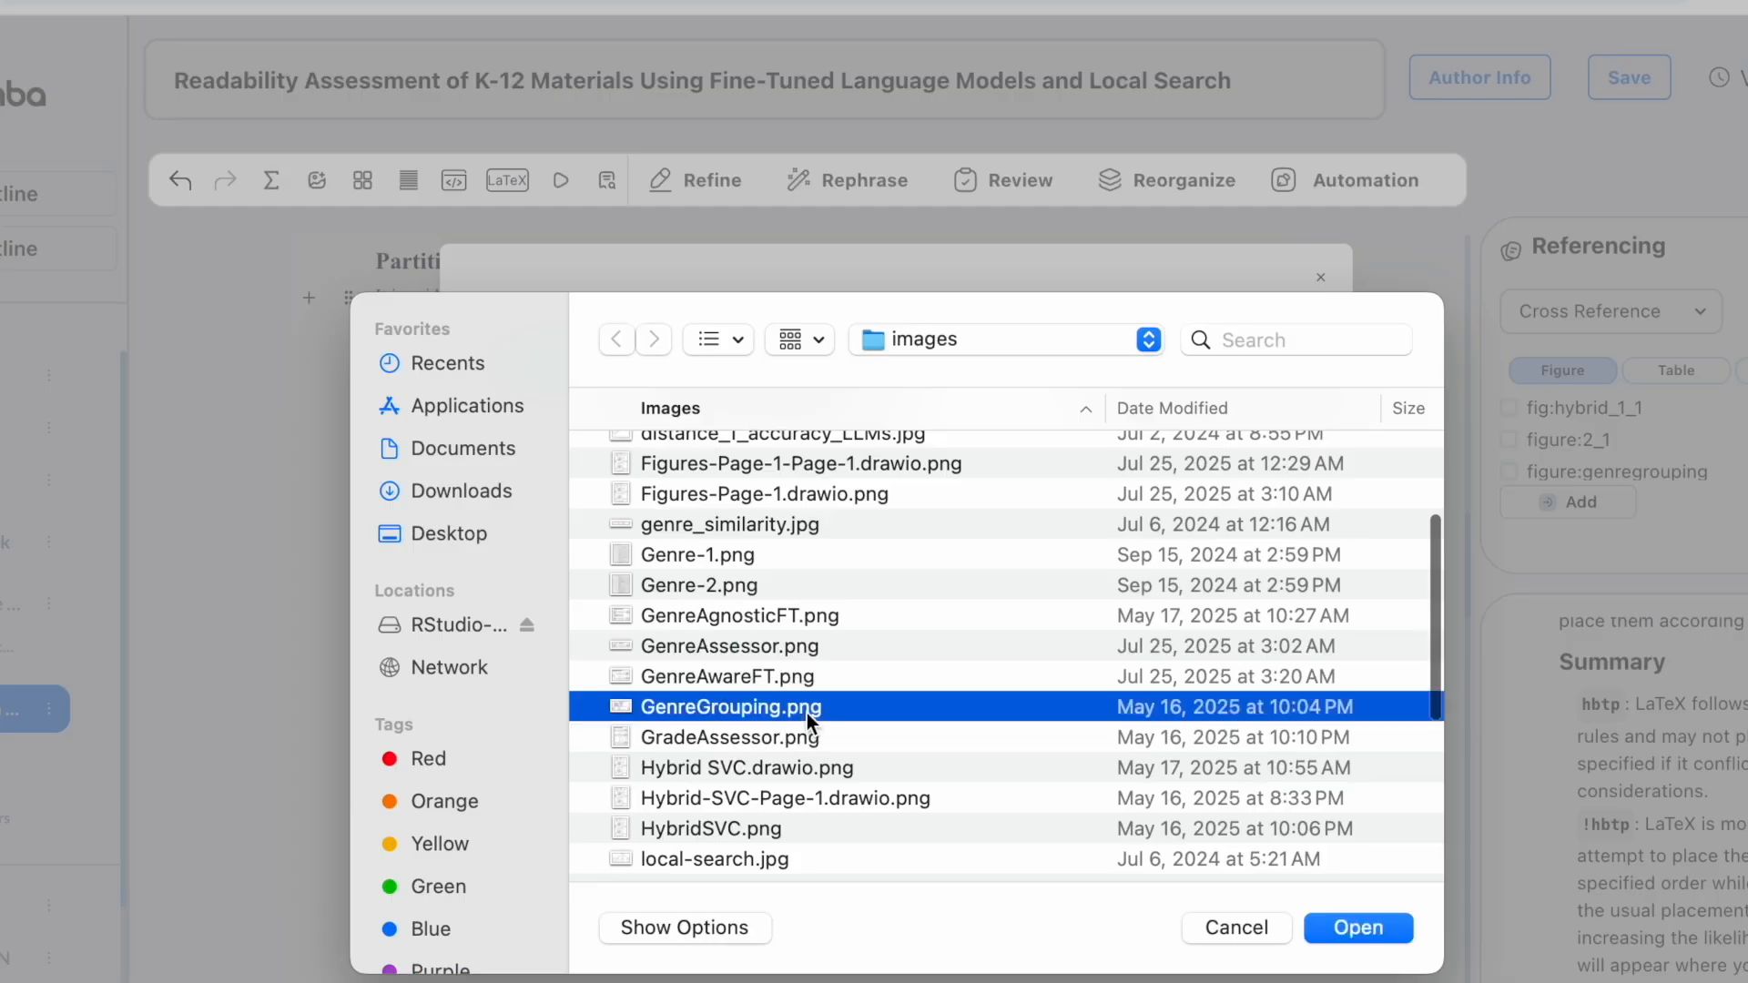
double_click(807, 712)
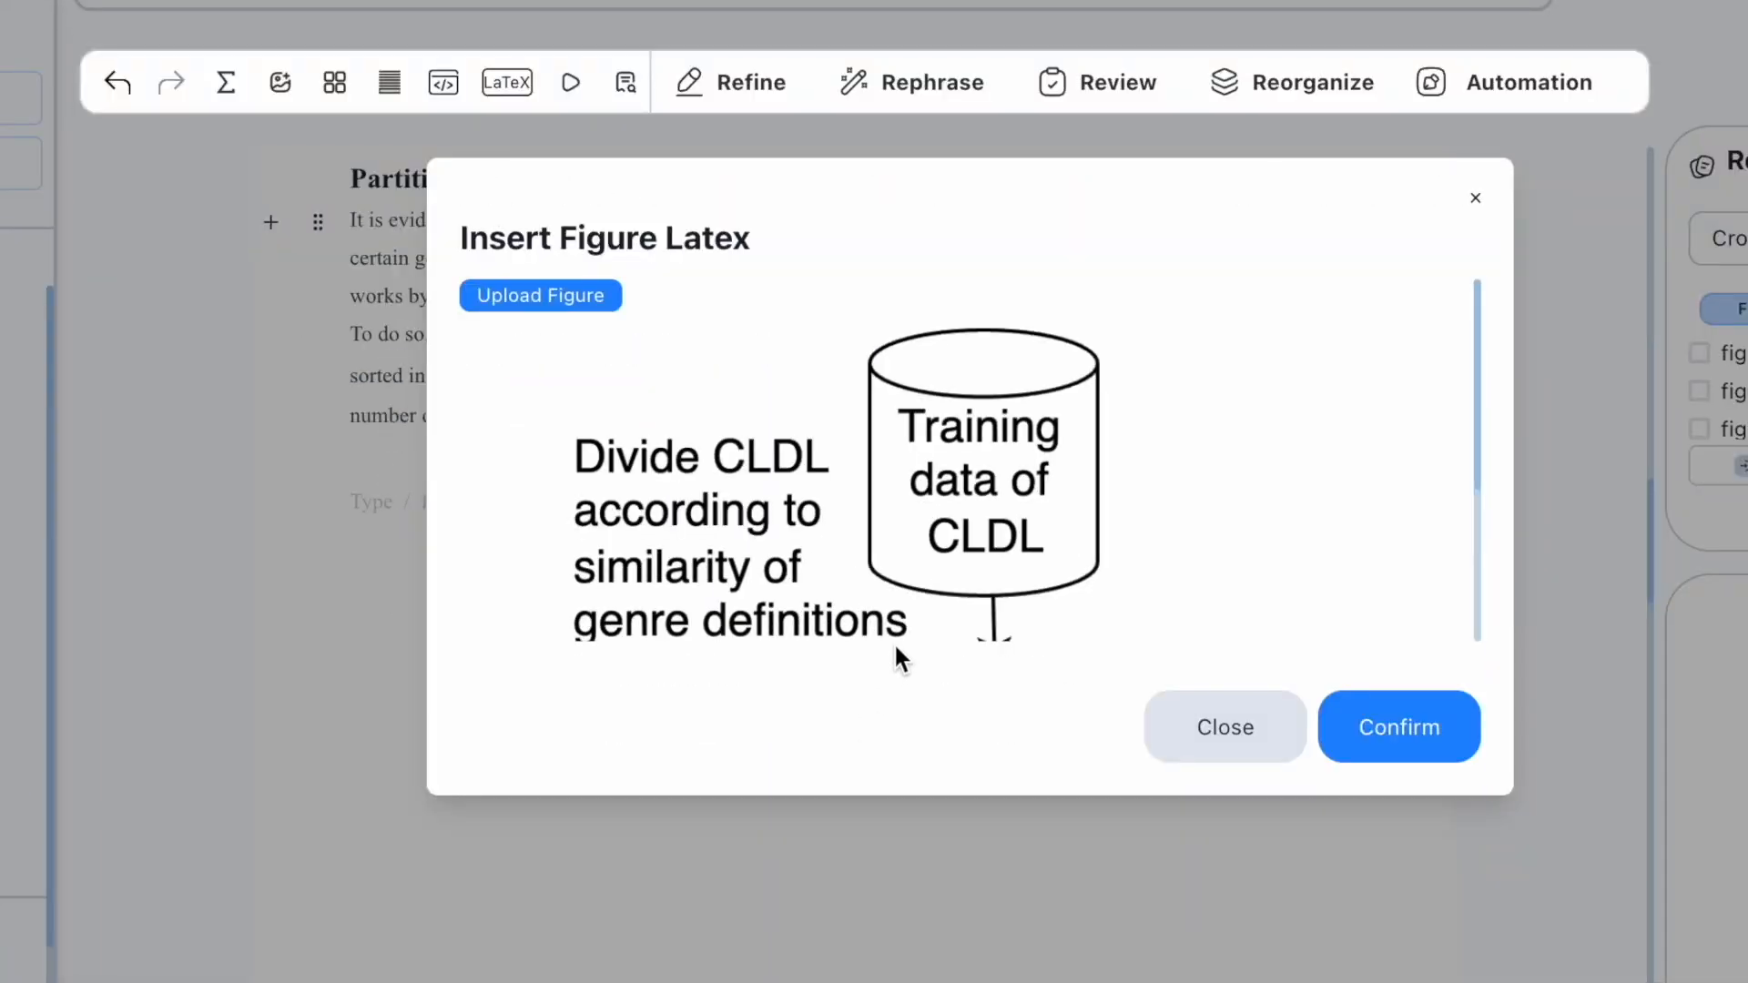
scroll(927, 765, "down", 3)
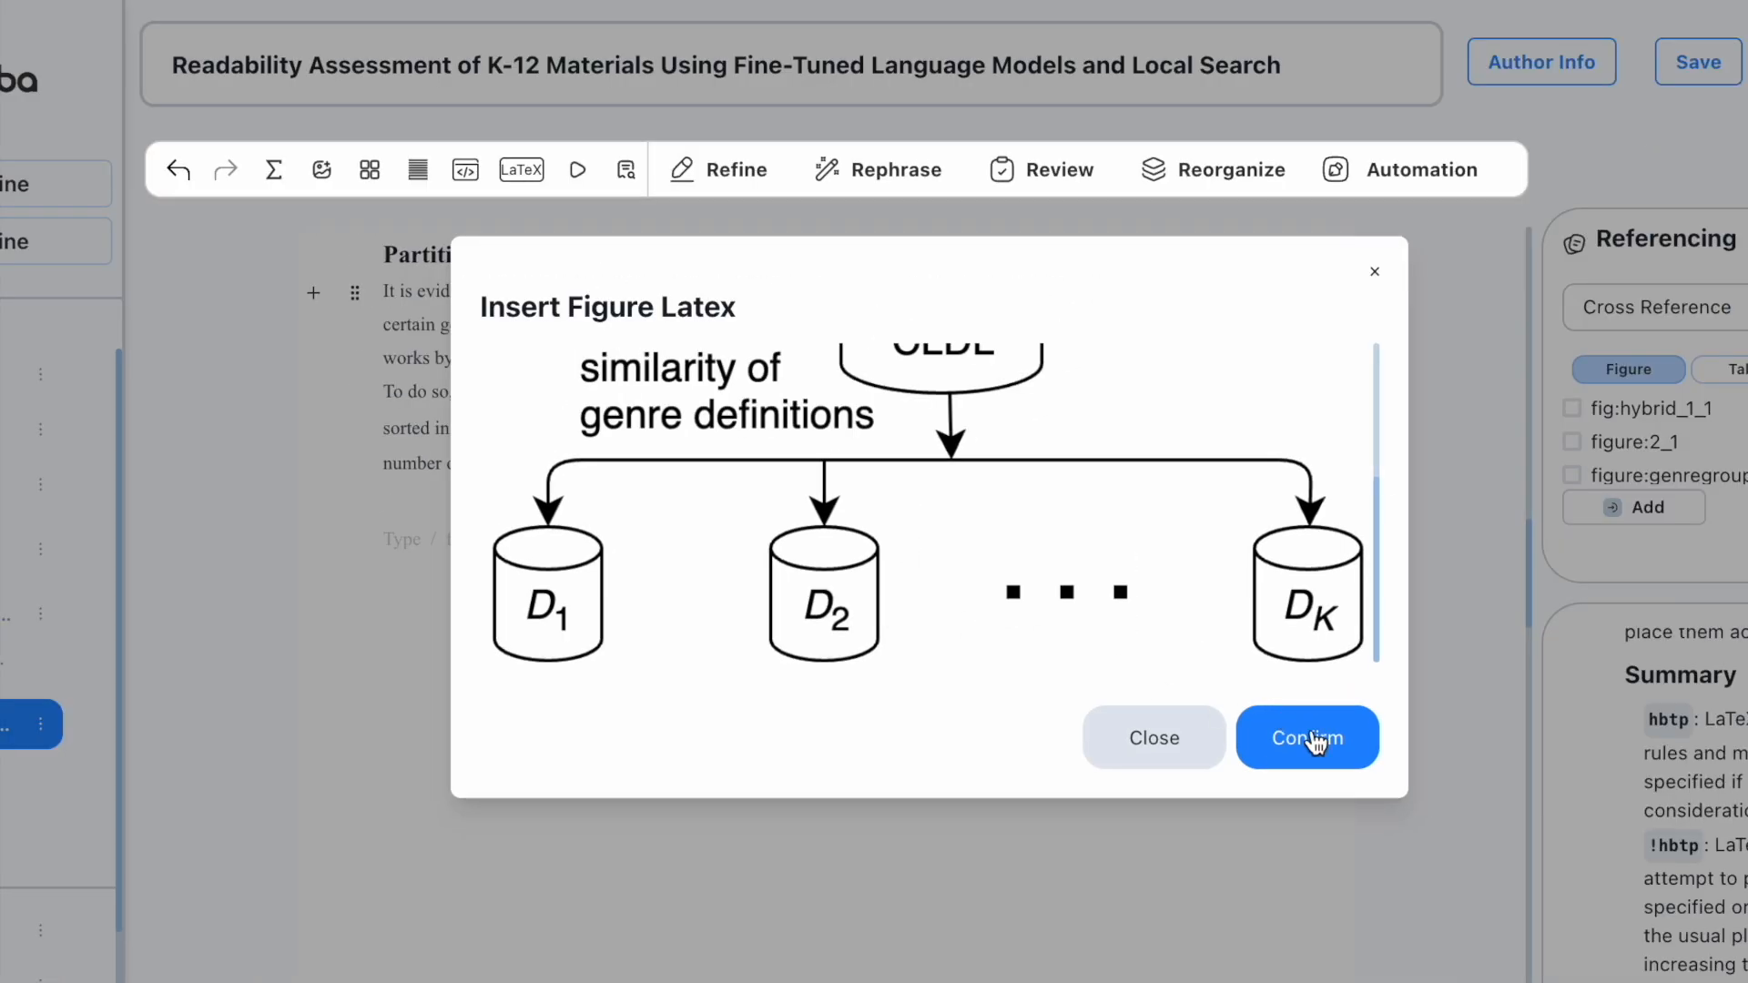
left_click(1315, 733)
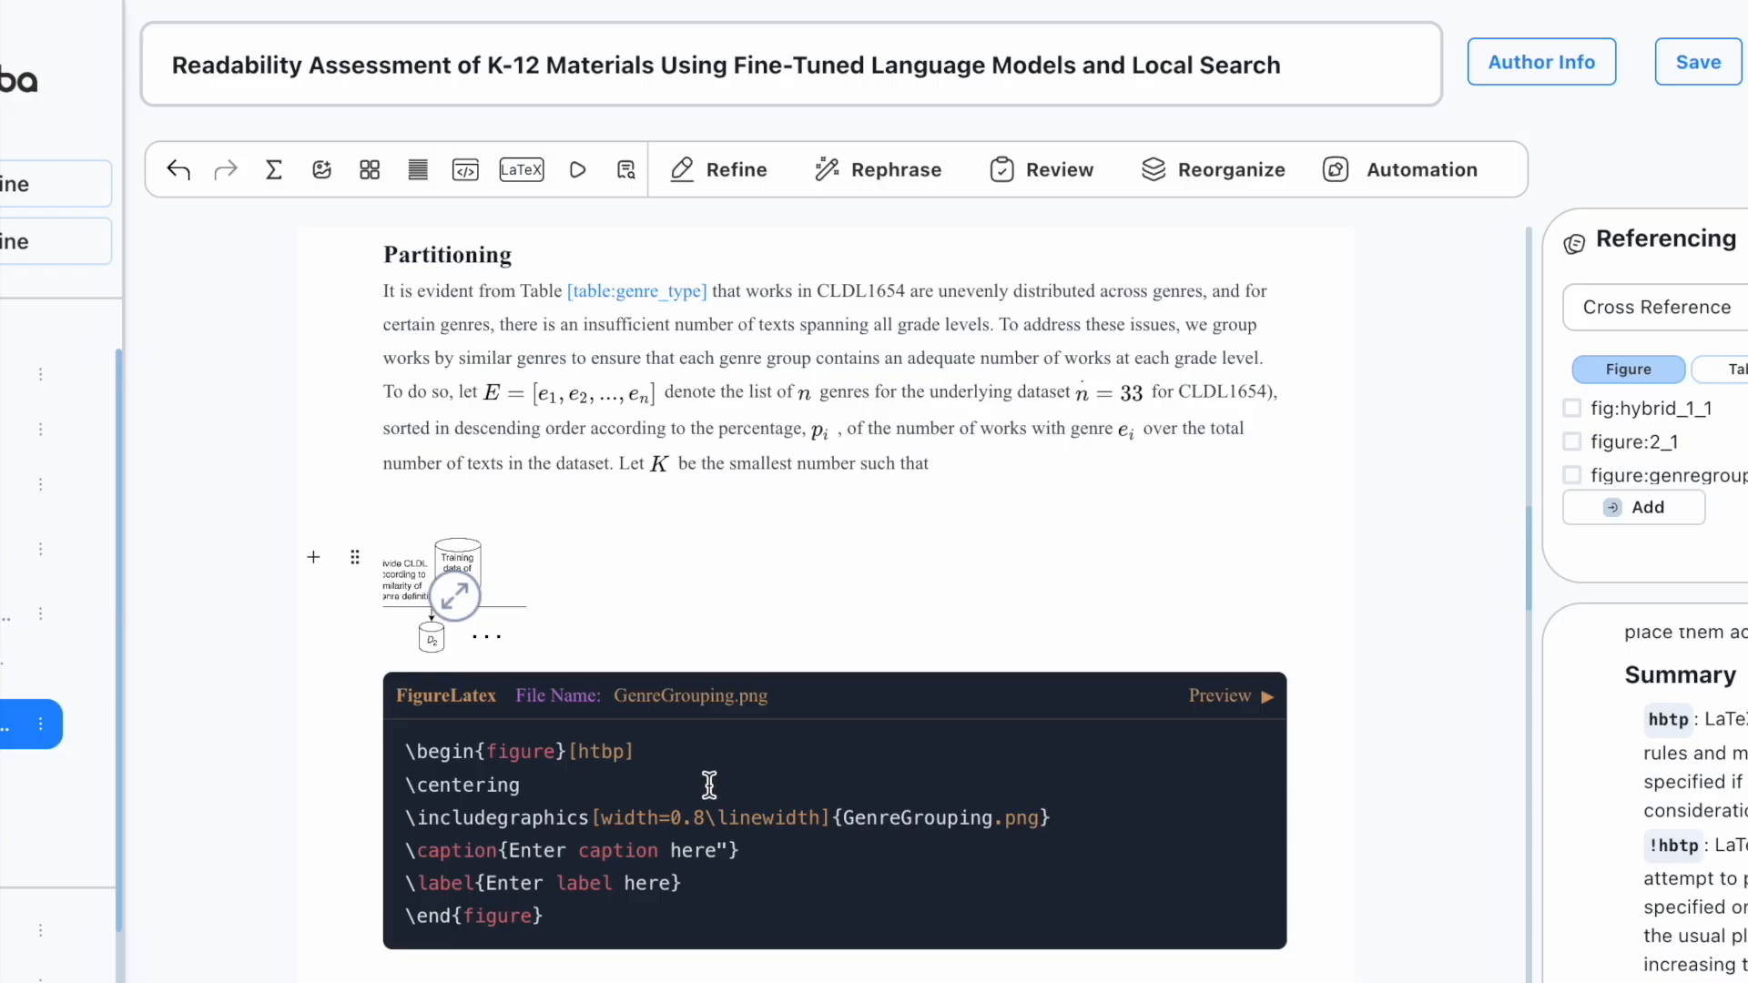
Step: Set caption 'Grouping texts according to genre participation', label 'figure: genre grouping', placement [!htbp]
double_click(600, 751)
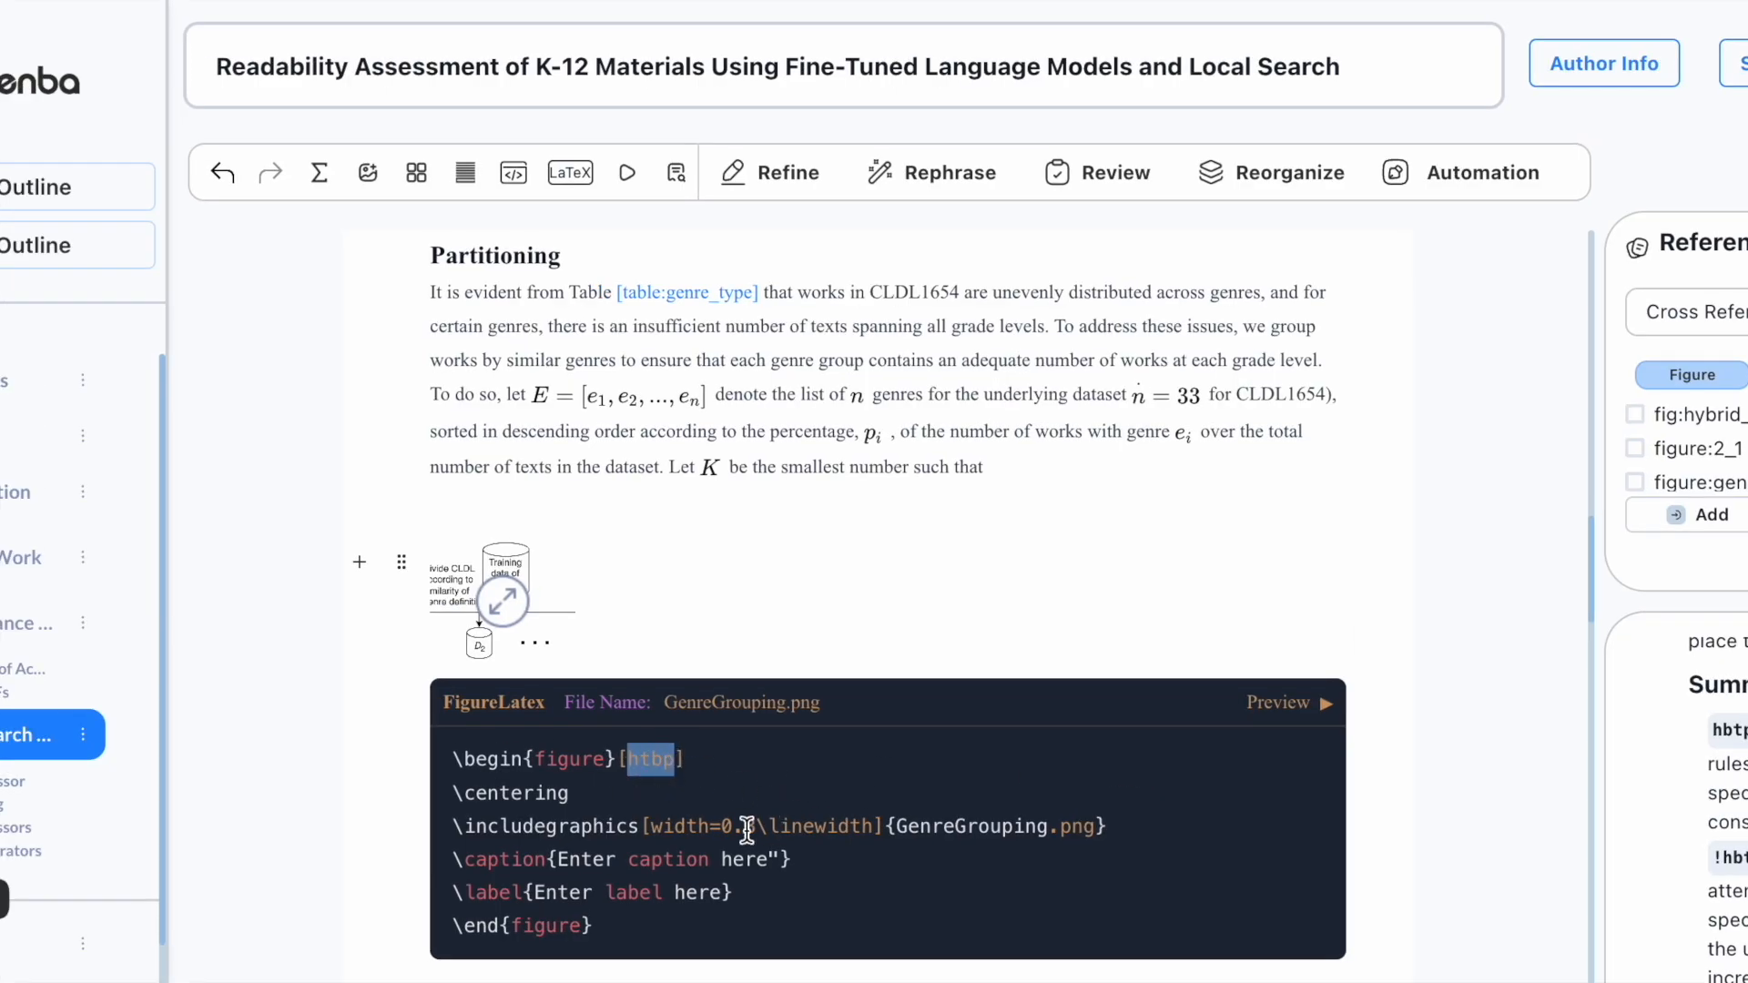
left_click_drag(721, 828, 872, 832)
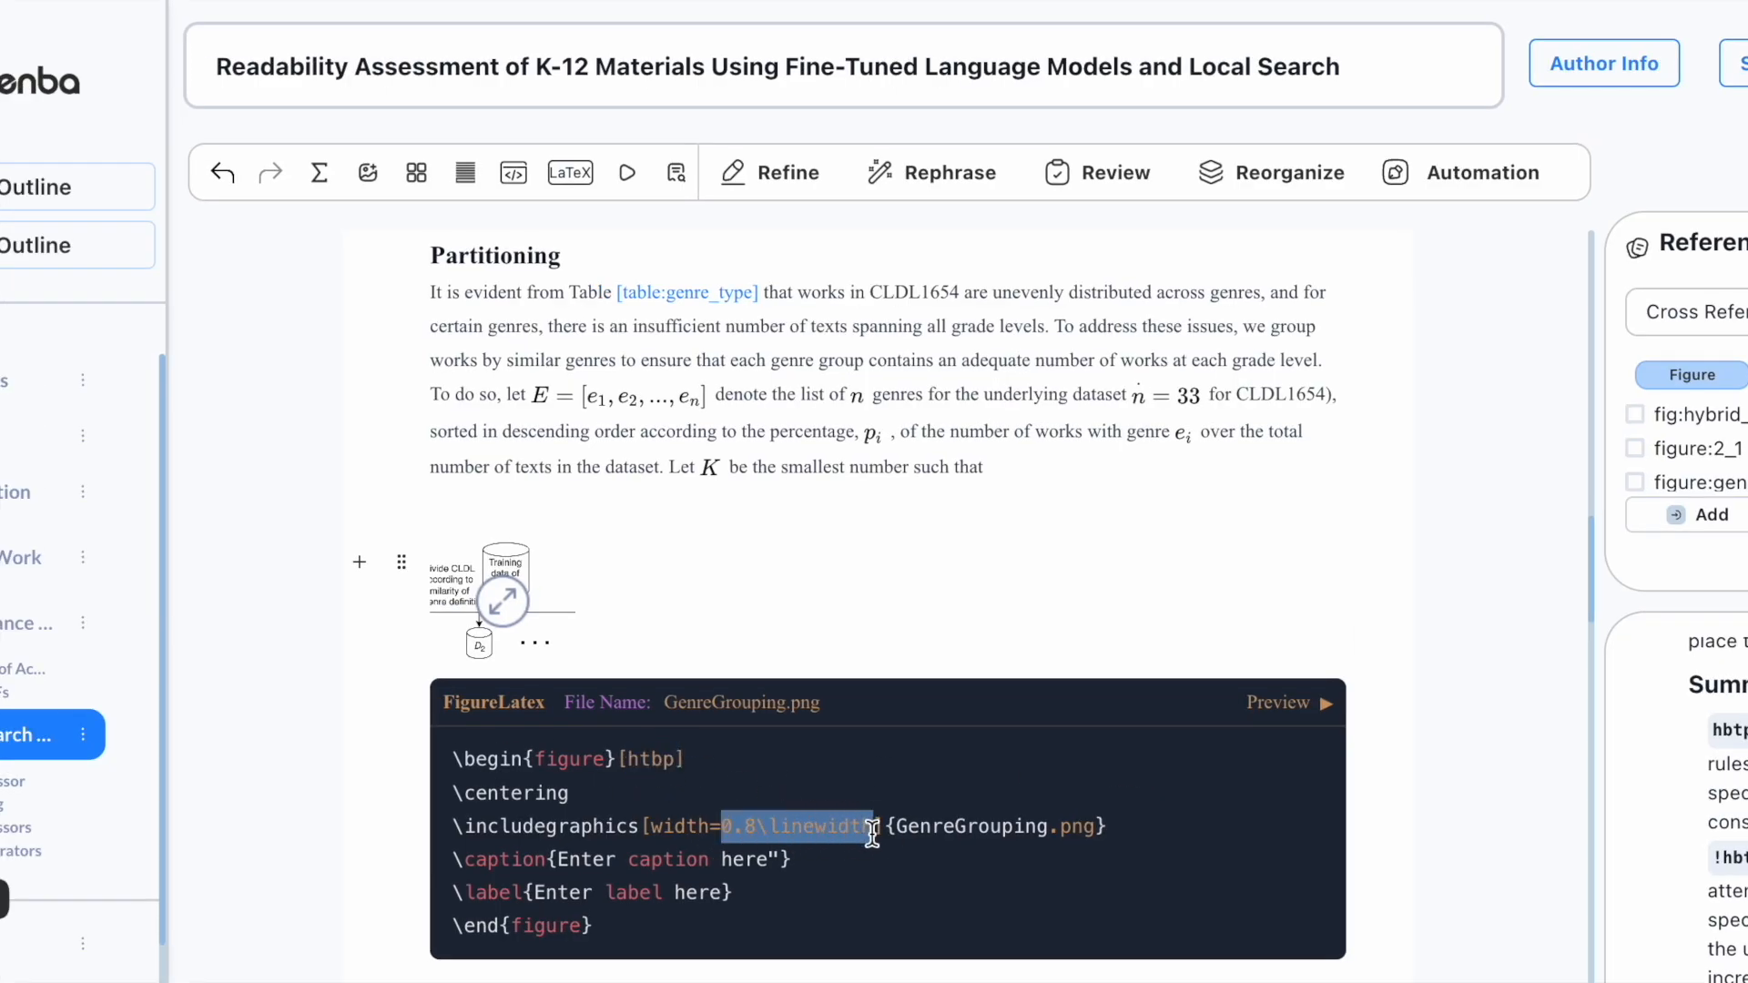
left_click_drag(558, 858, 774, 857)
type("Grouping texts according to genre participation")
left_click_drag(425, 772, 671, 773)
type("figure: genre grouping")
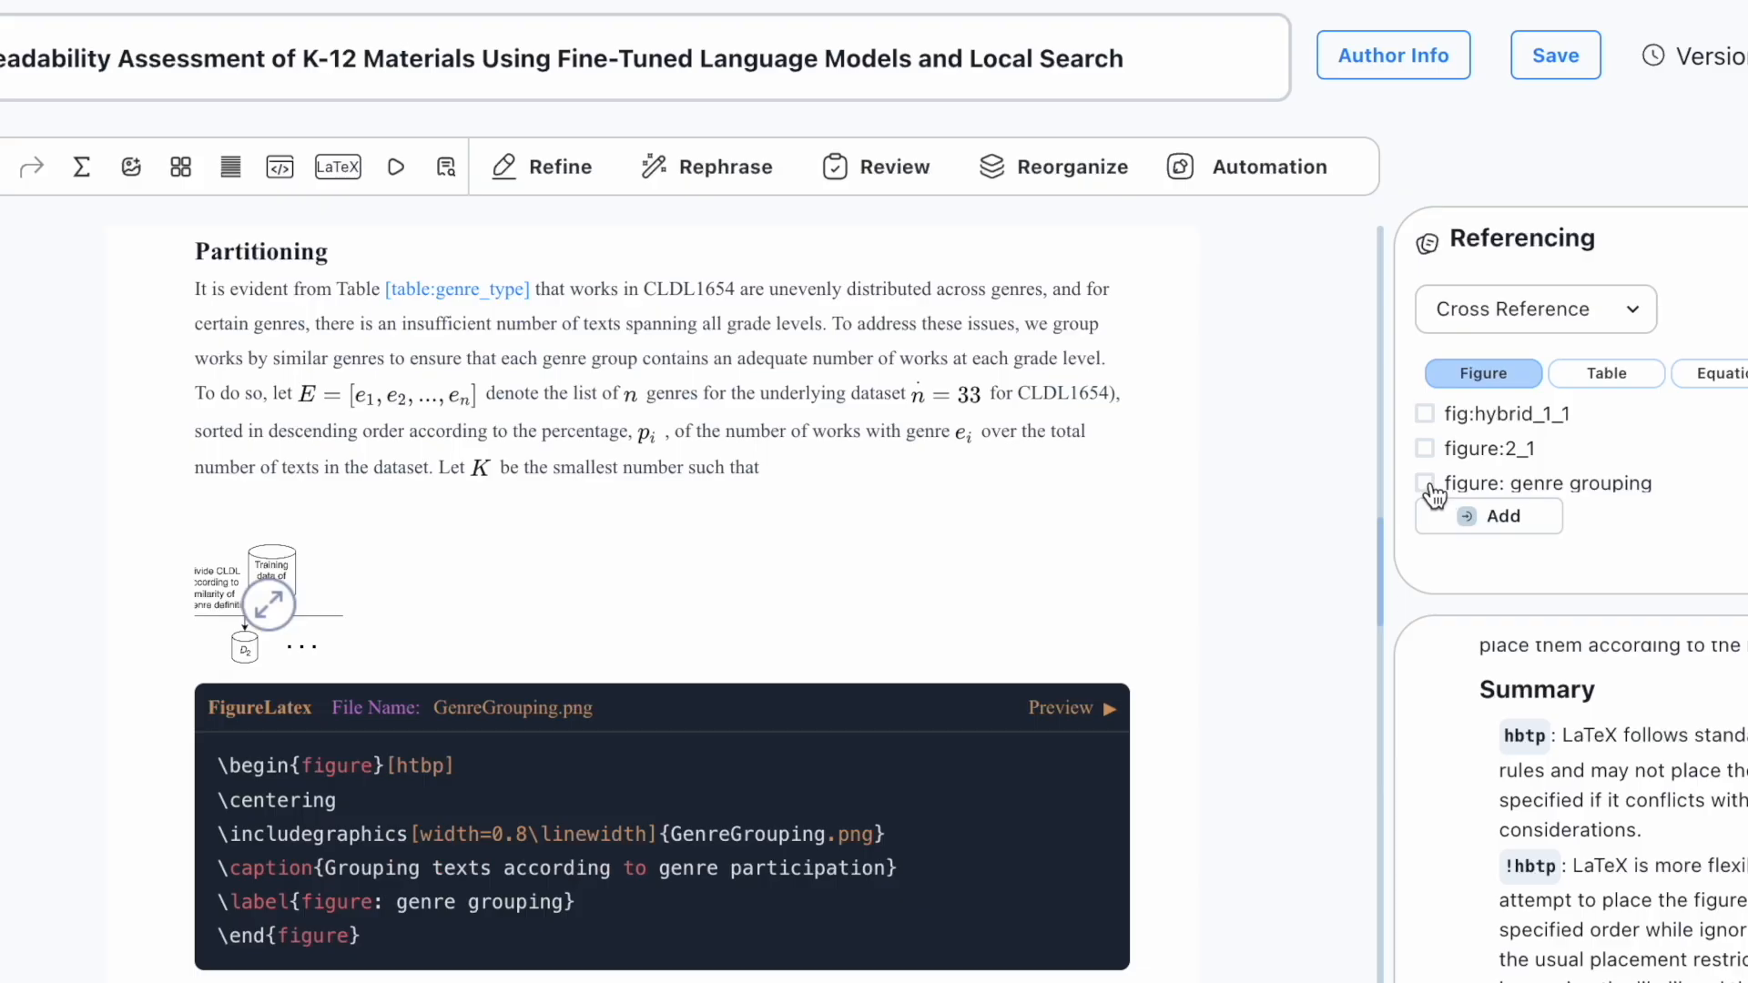
left_click(398, 765)
type("!")
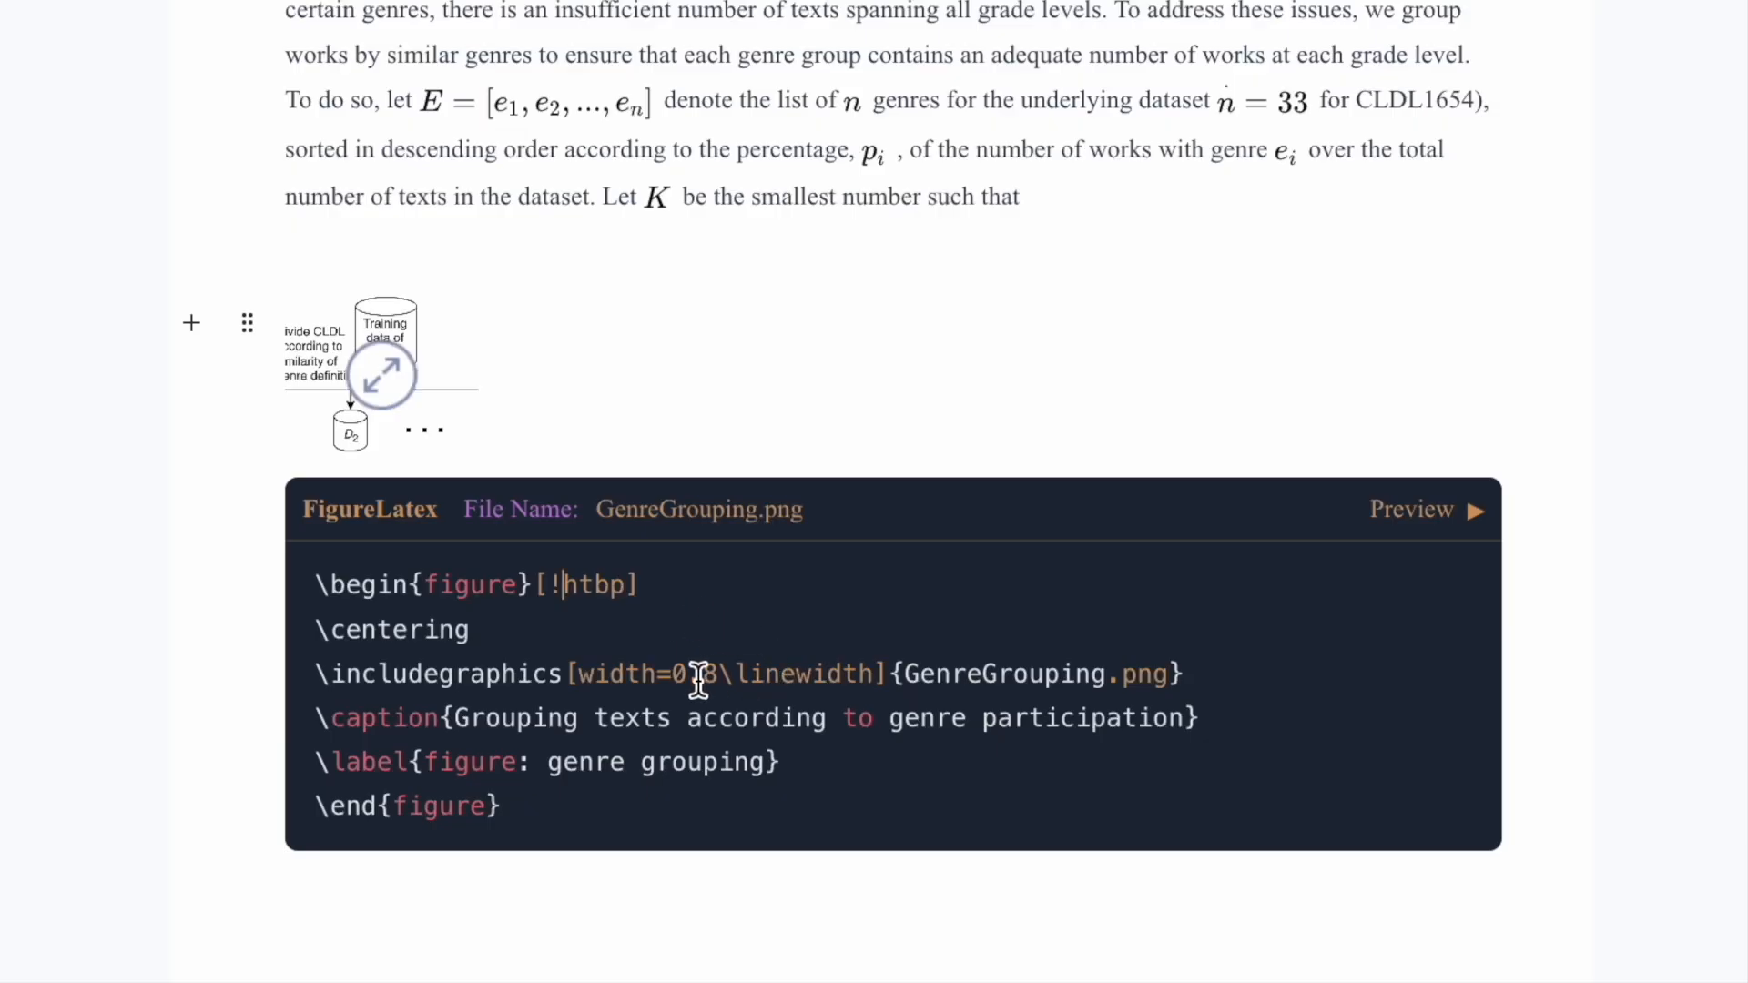
left_click_drag(676, 675, 719, 678)
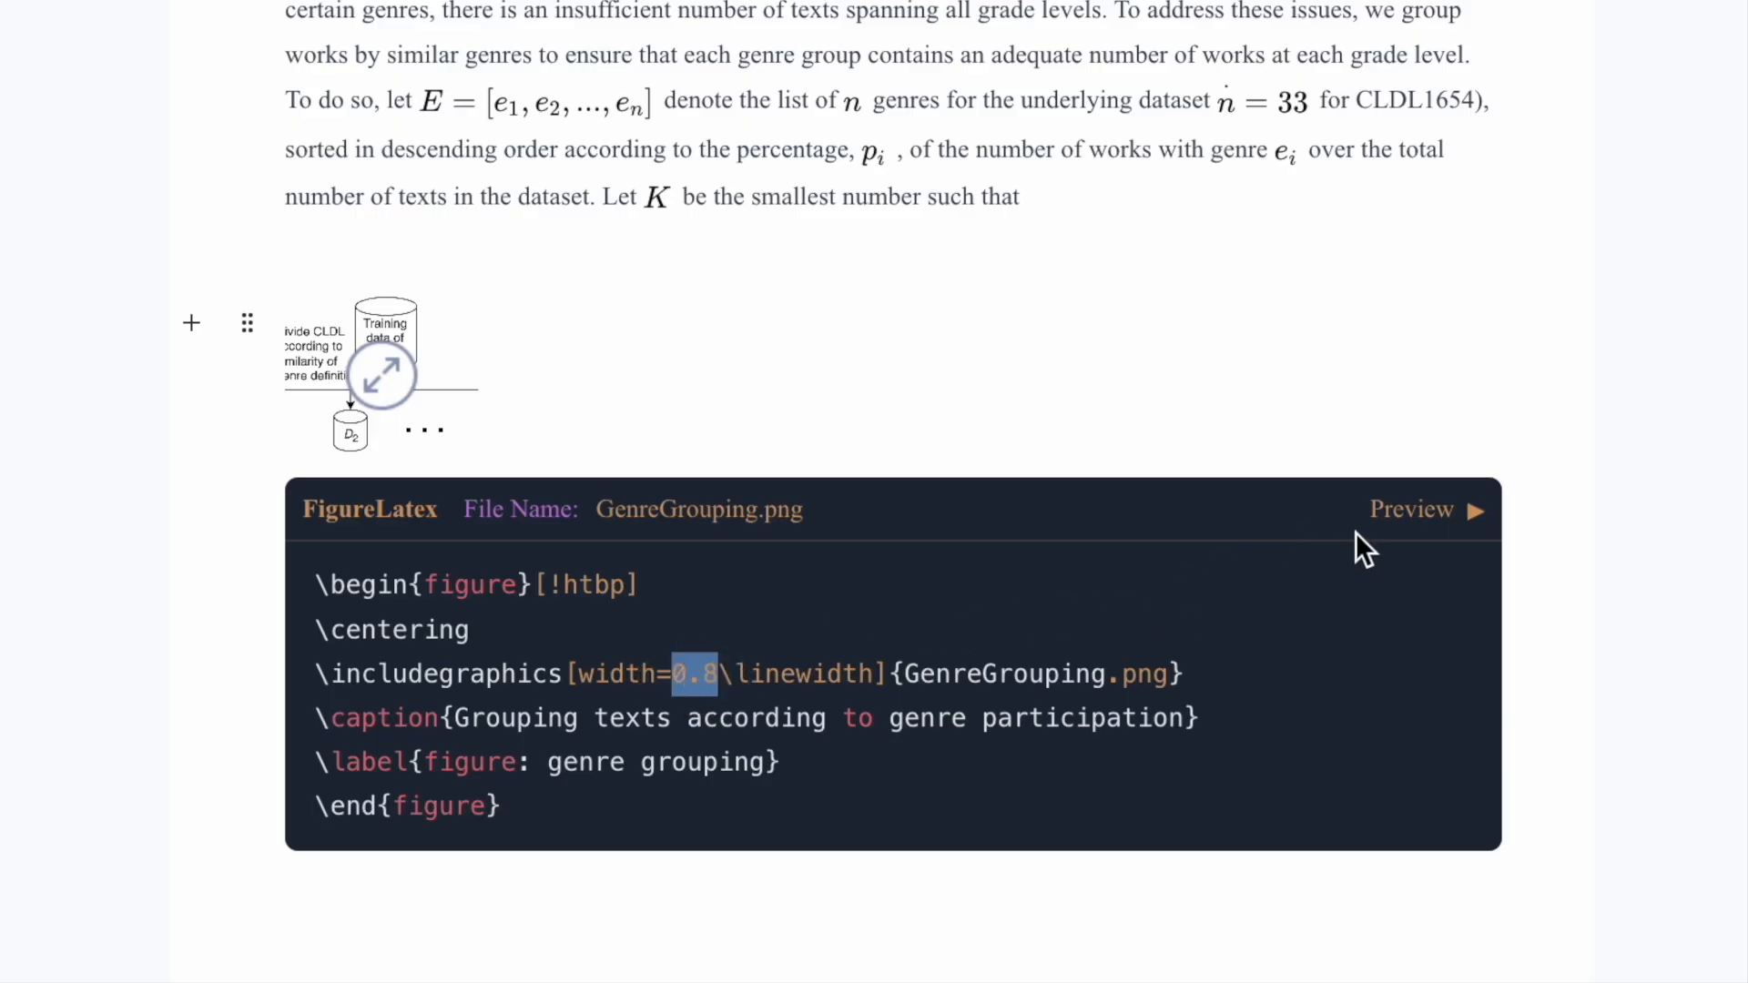
Step: Preview the figure as a PDF in single-column and then double-column layout
left_click(1436, 510)
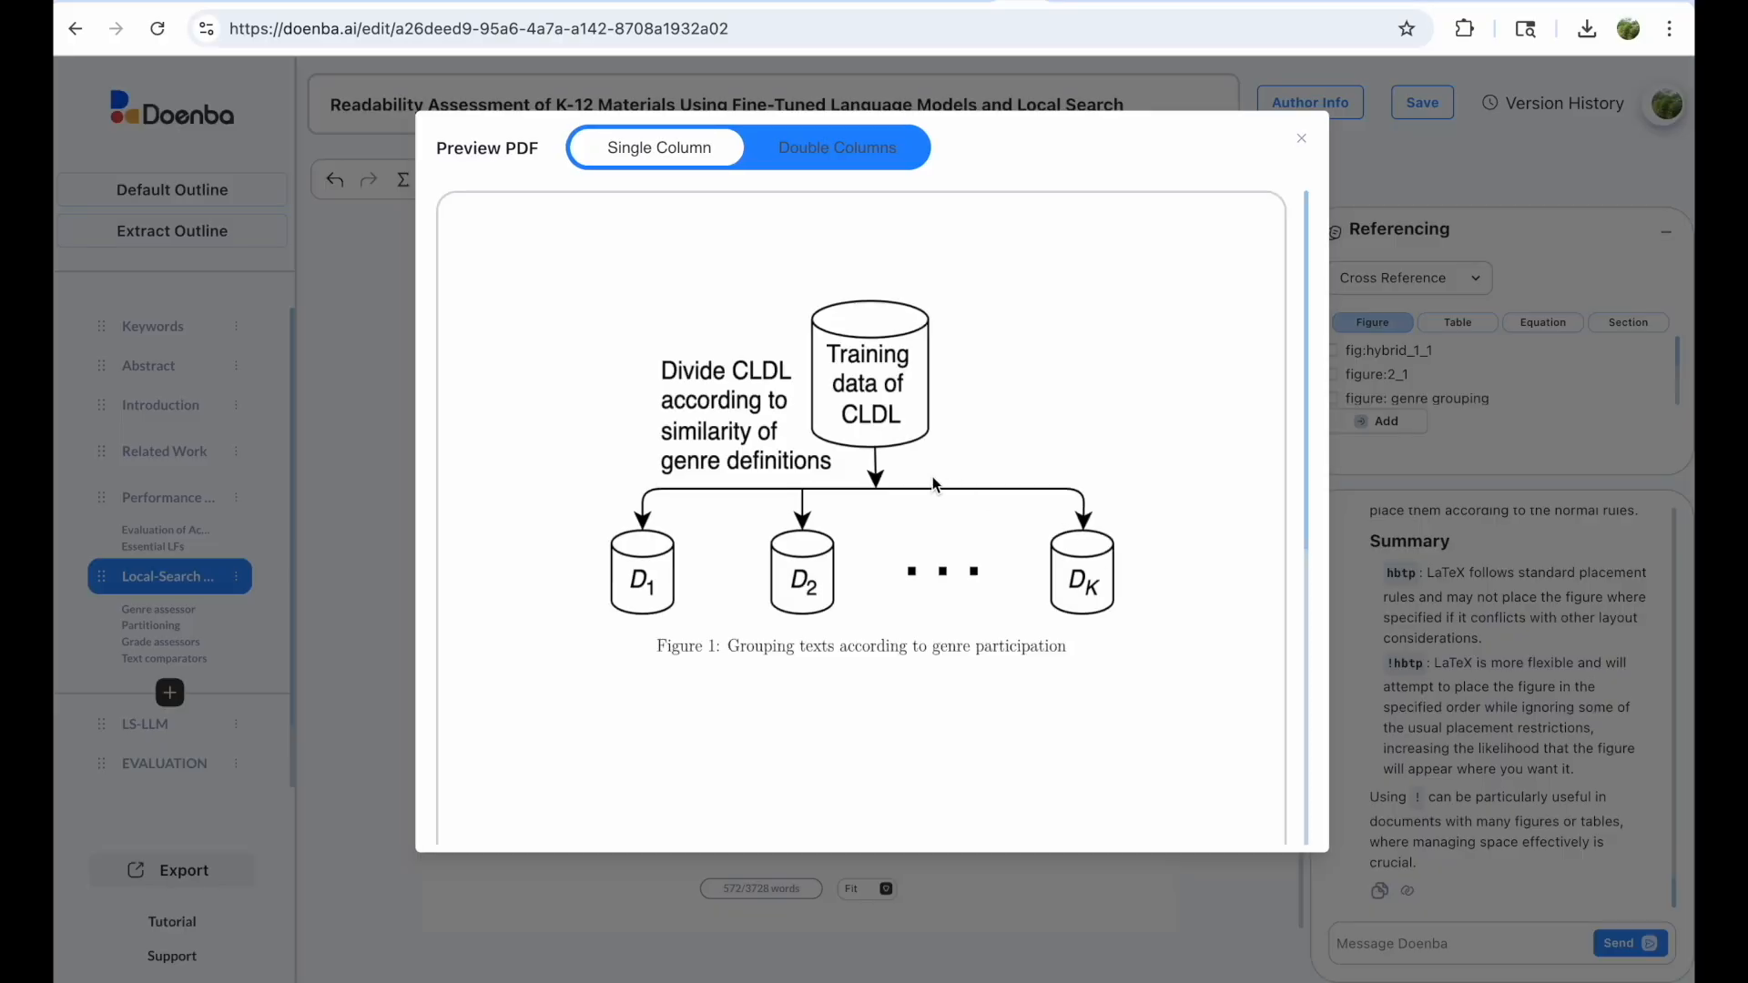
left_click(863, 153)
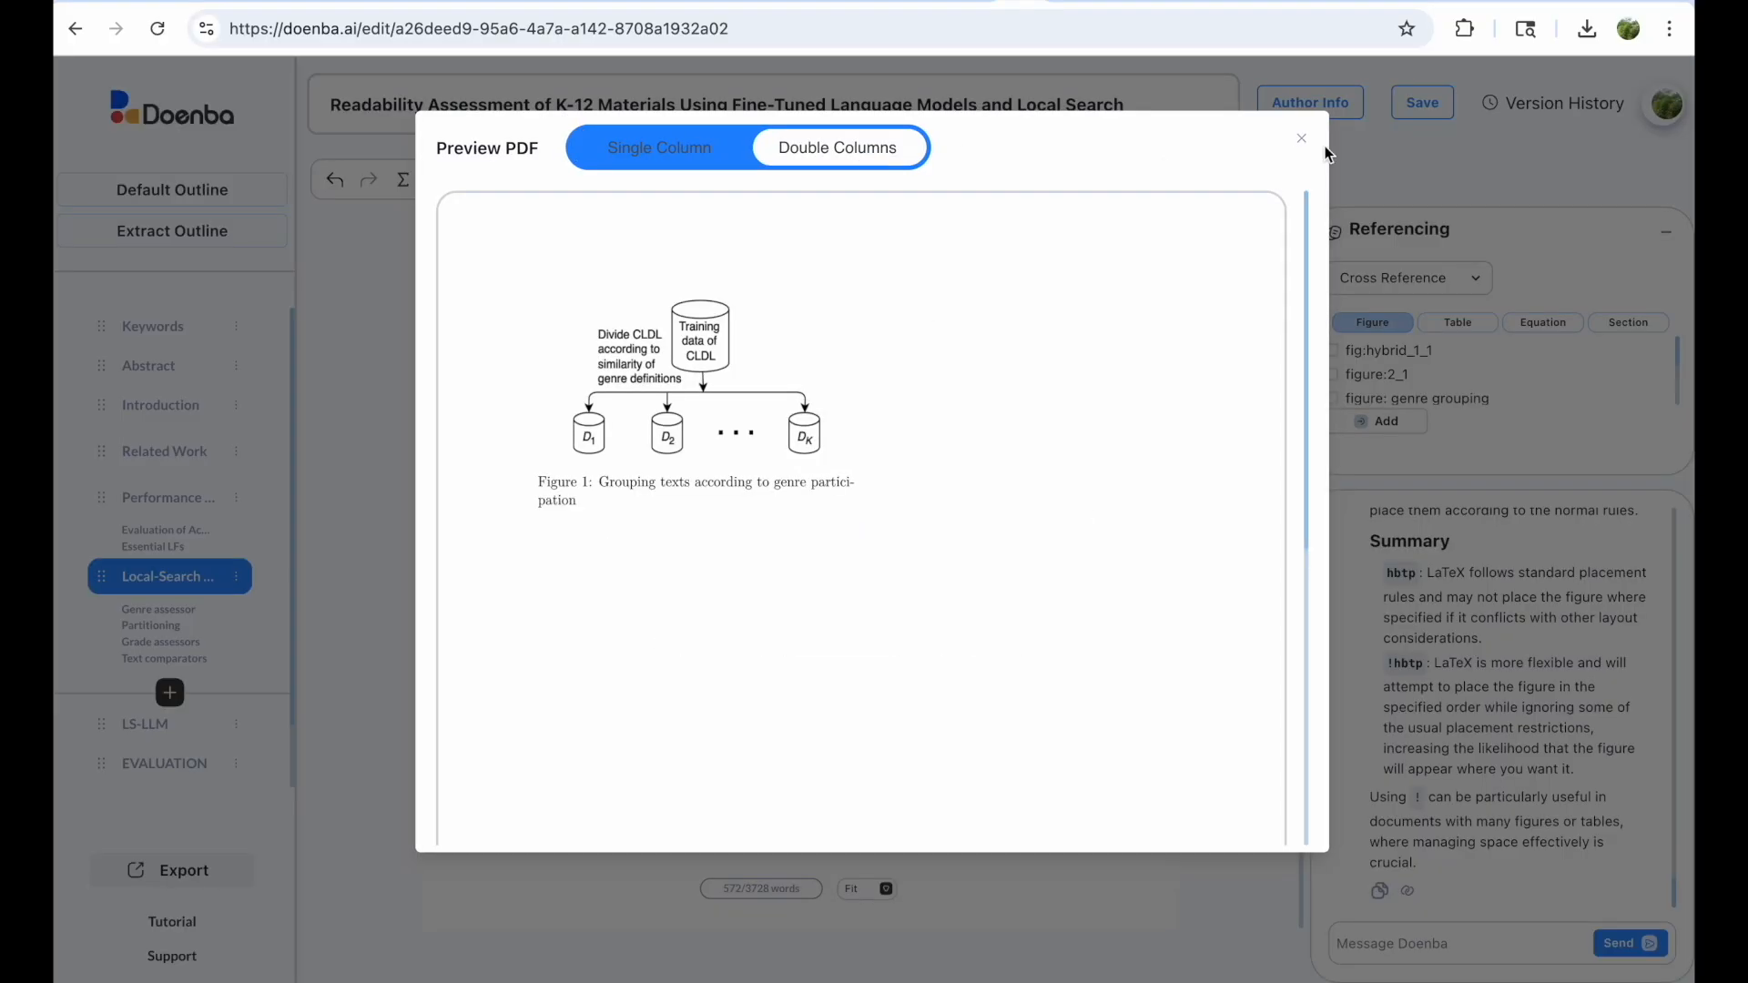
left_click(1300, 139)
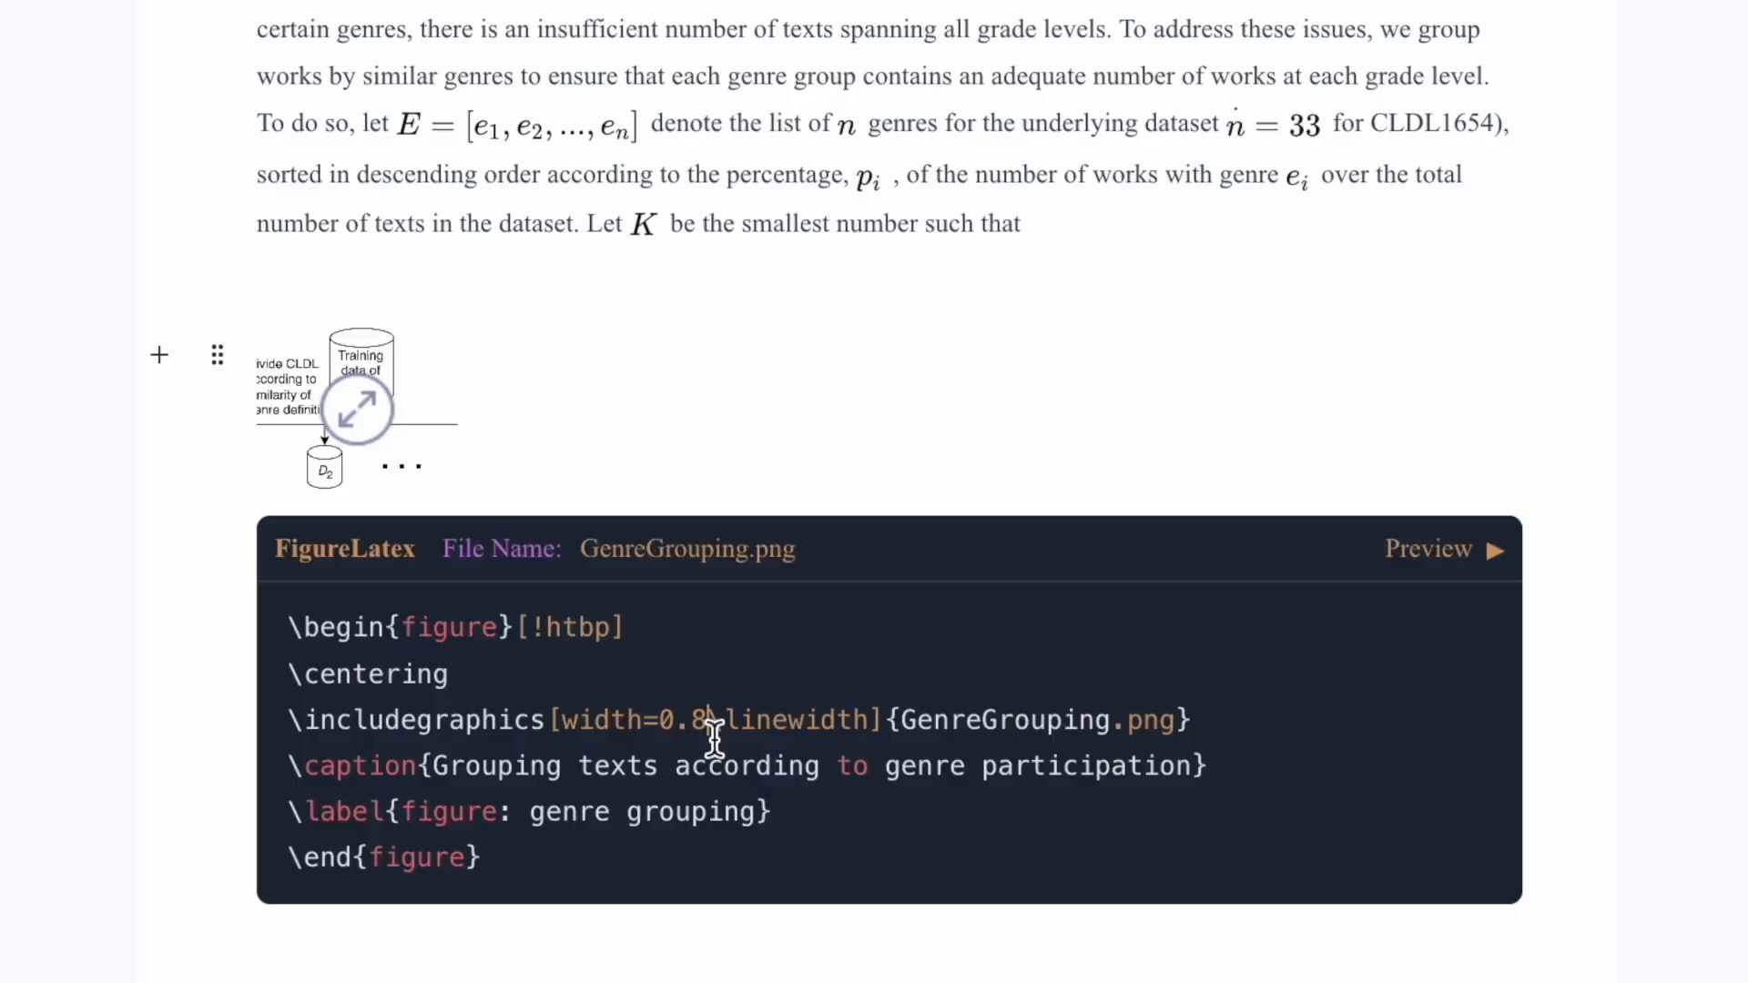
Step: Change the figure width from 0.8 to 0.6 linewidth and preview the resized figure
key("BackSpace")
type("6")
left_click(1429, 549)
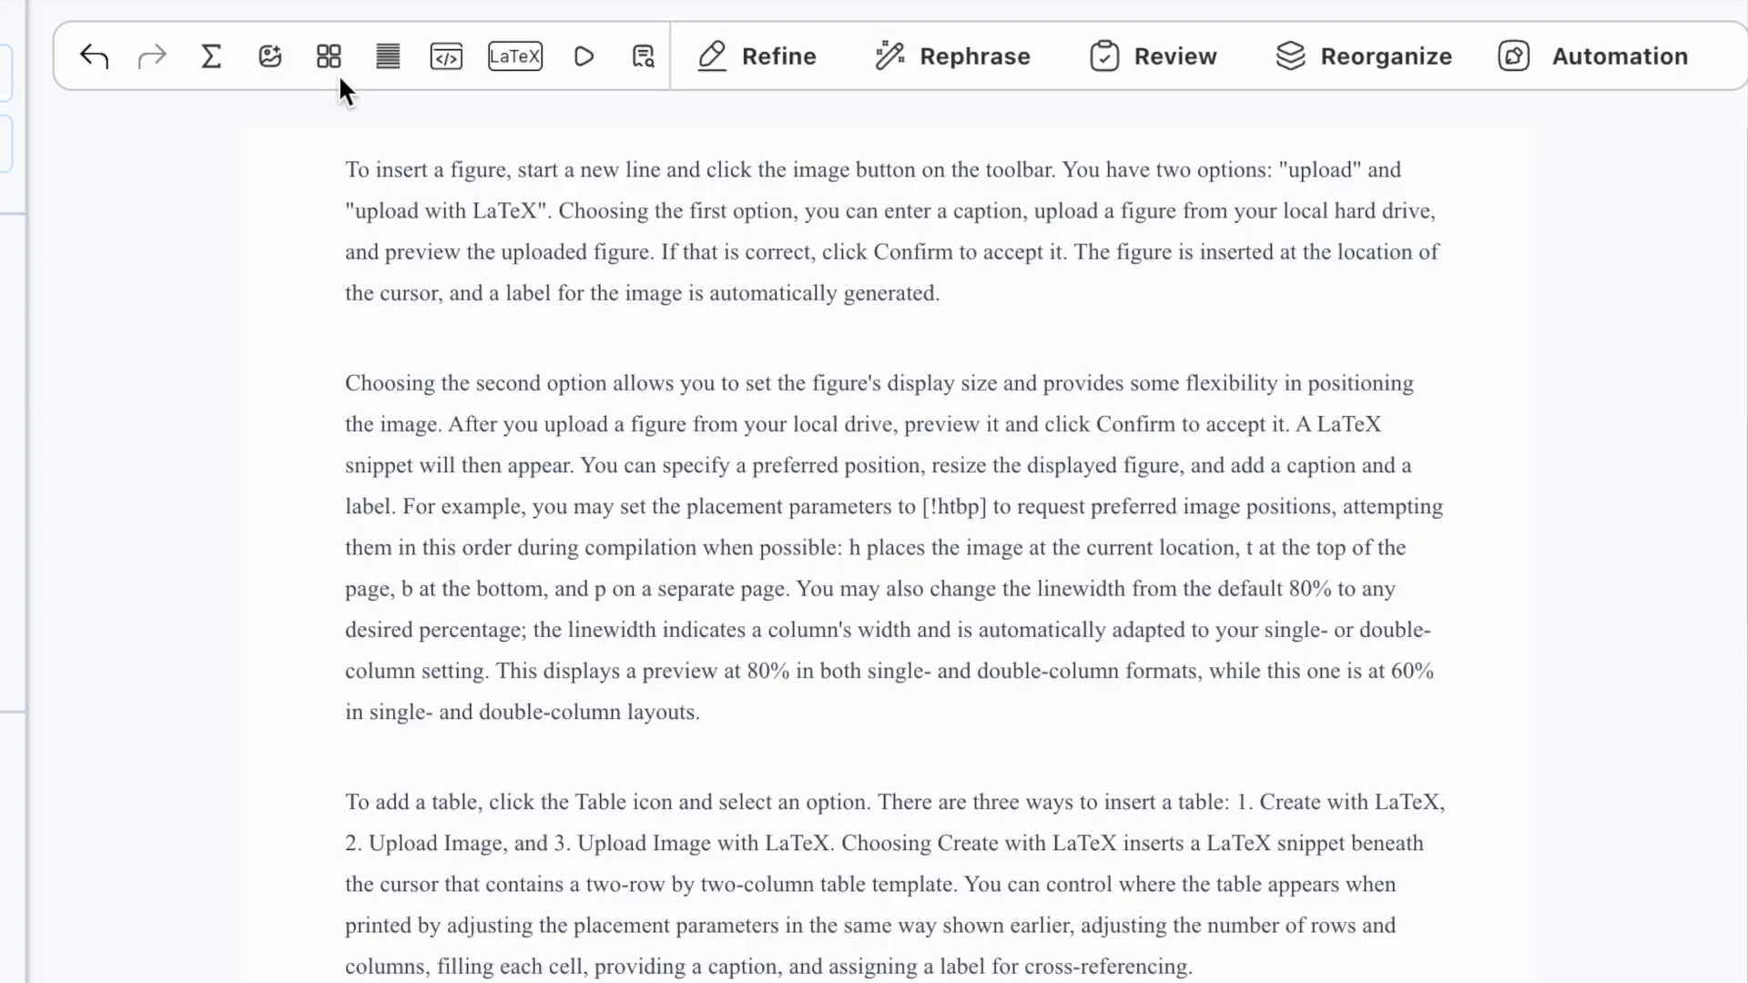
Step: Insert a LaTeX table template into the document
left_click(337, 66)
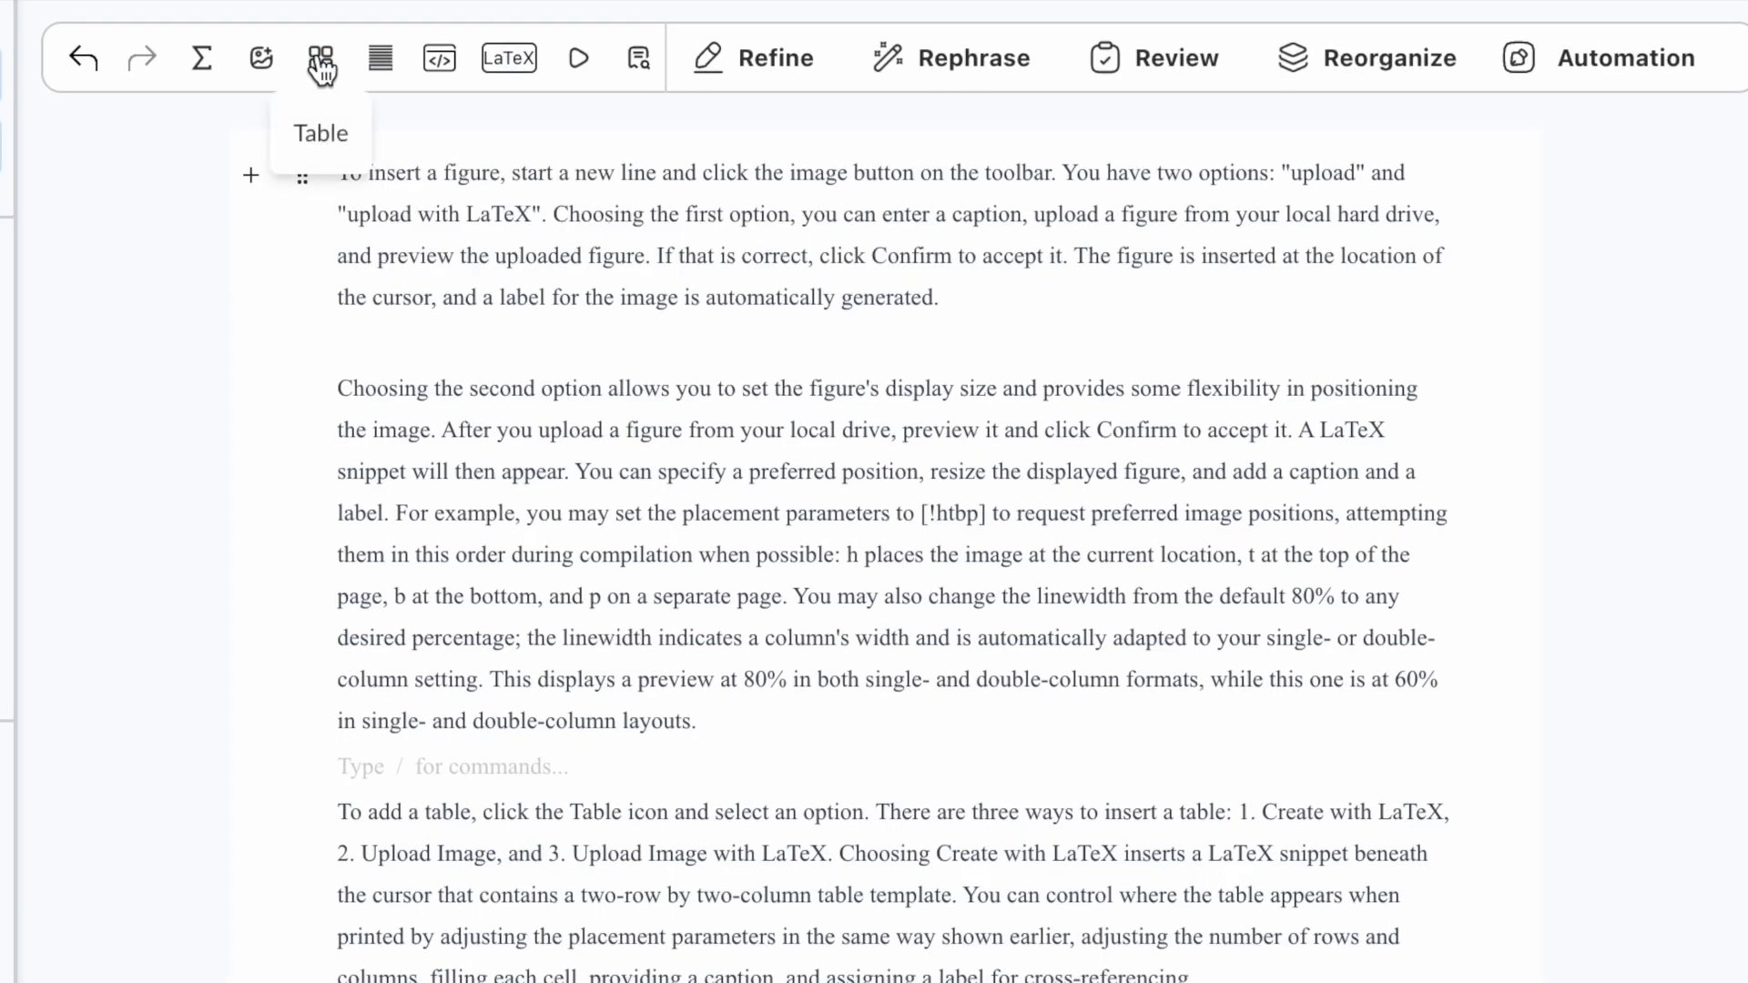
left_click(321, 68)
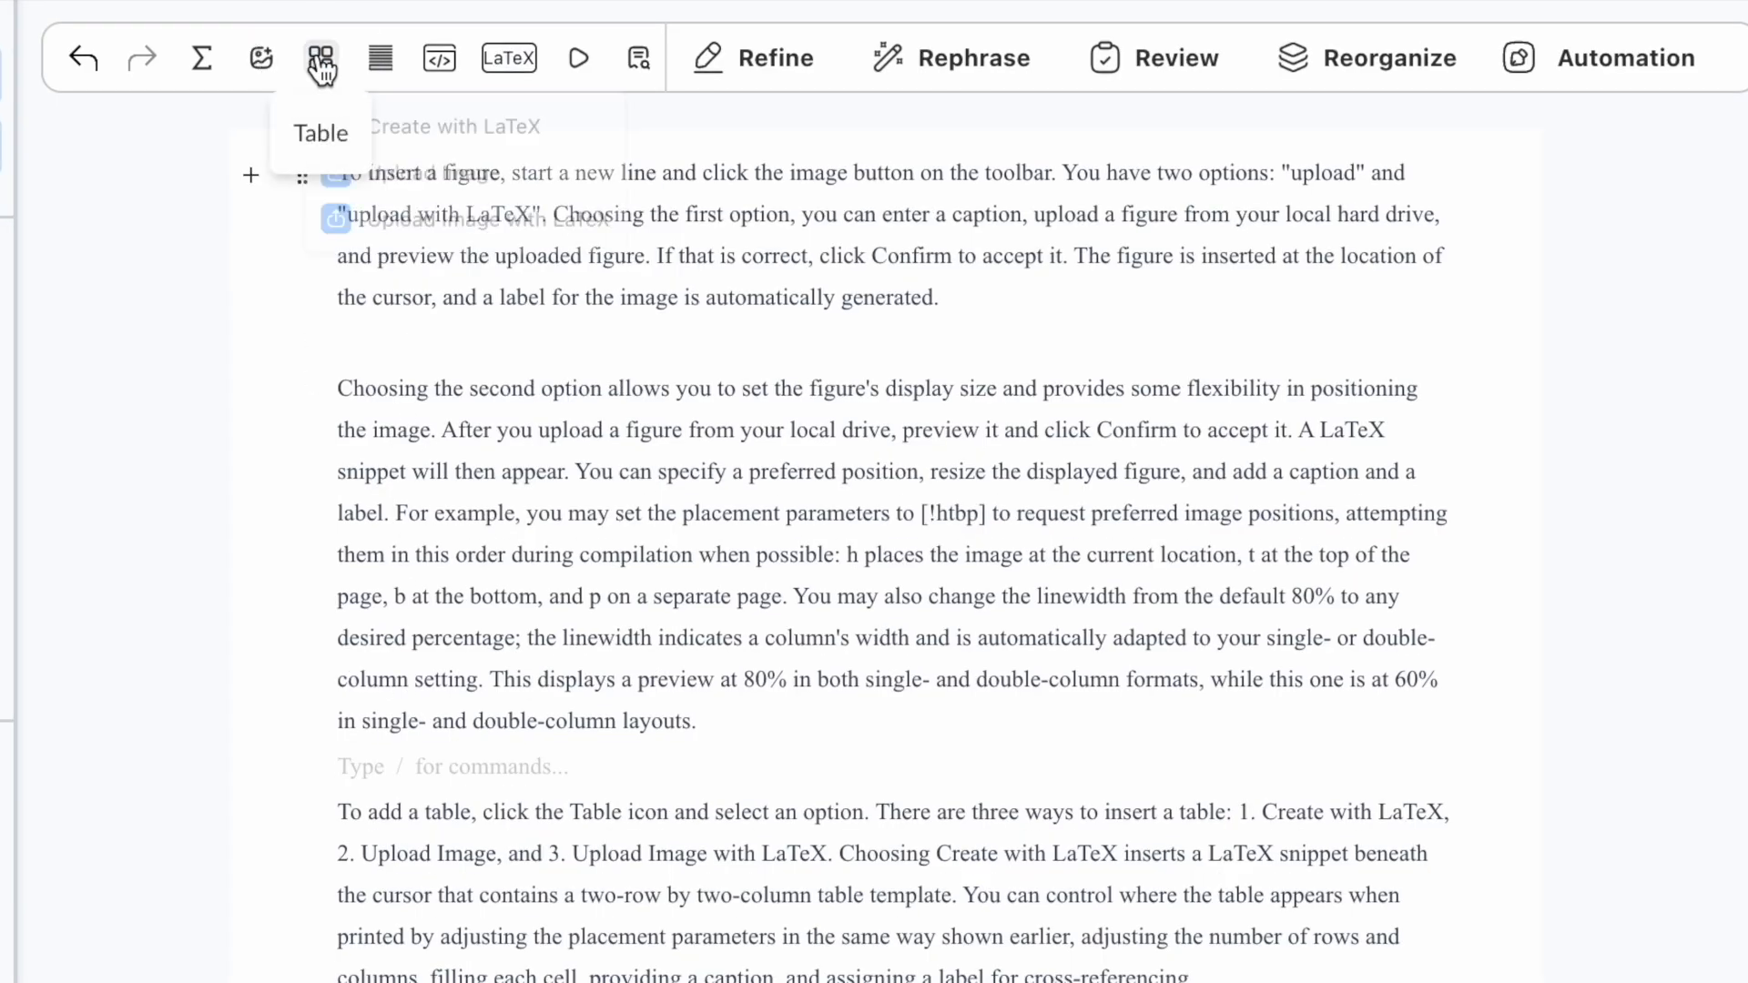
left_click(397, 135)
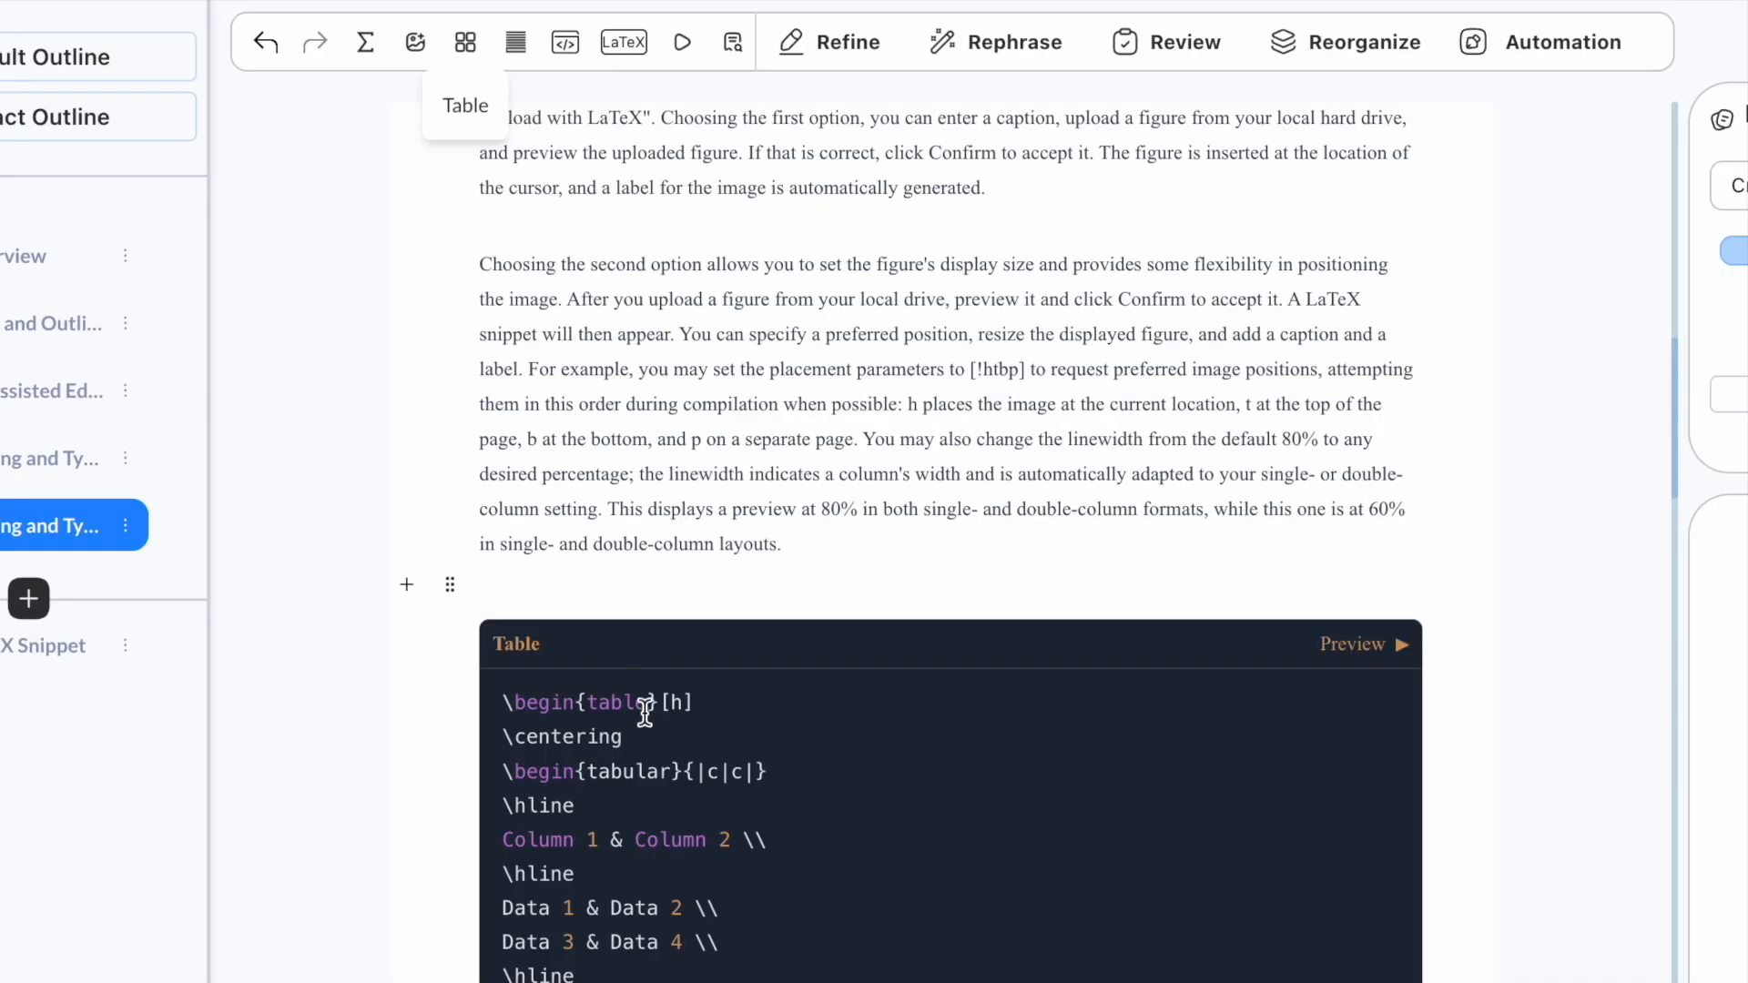
scroll(647, 719, "down", 2)
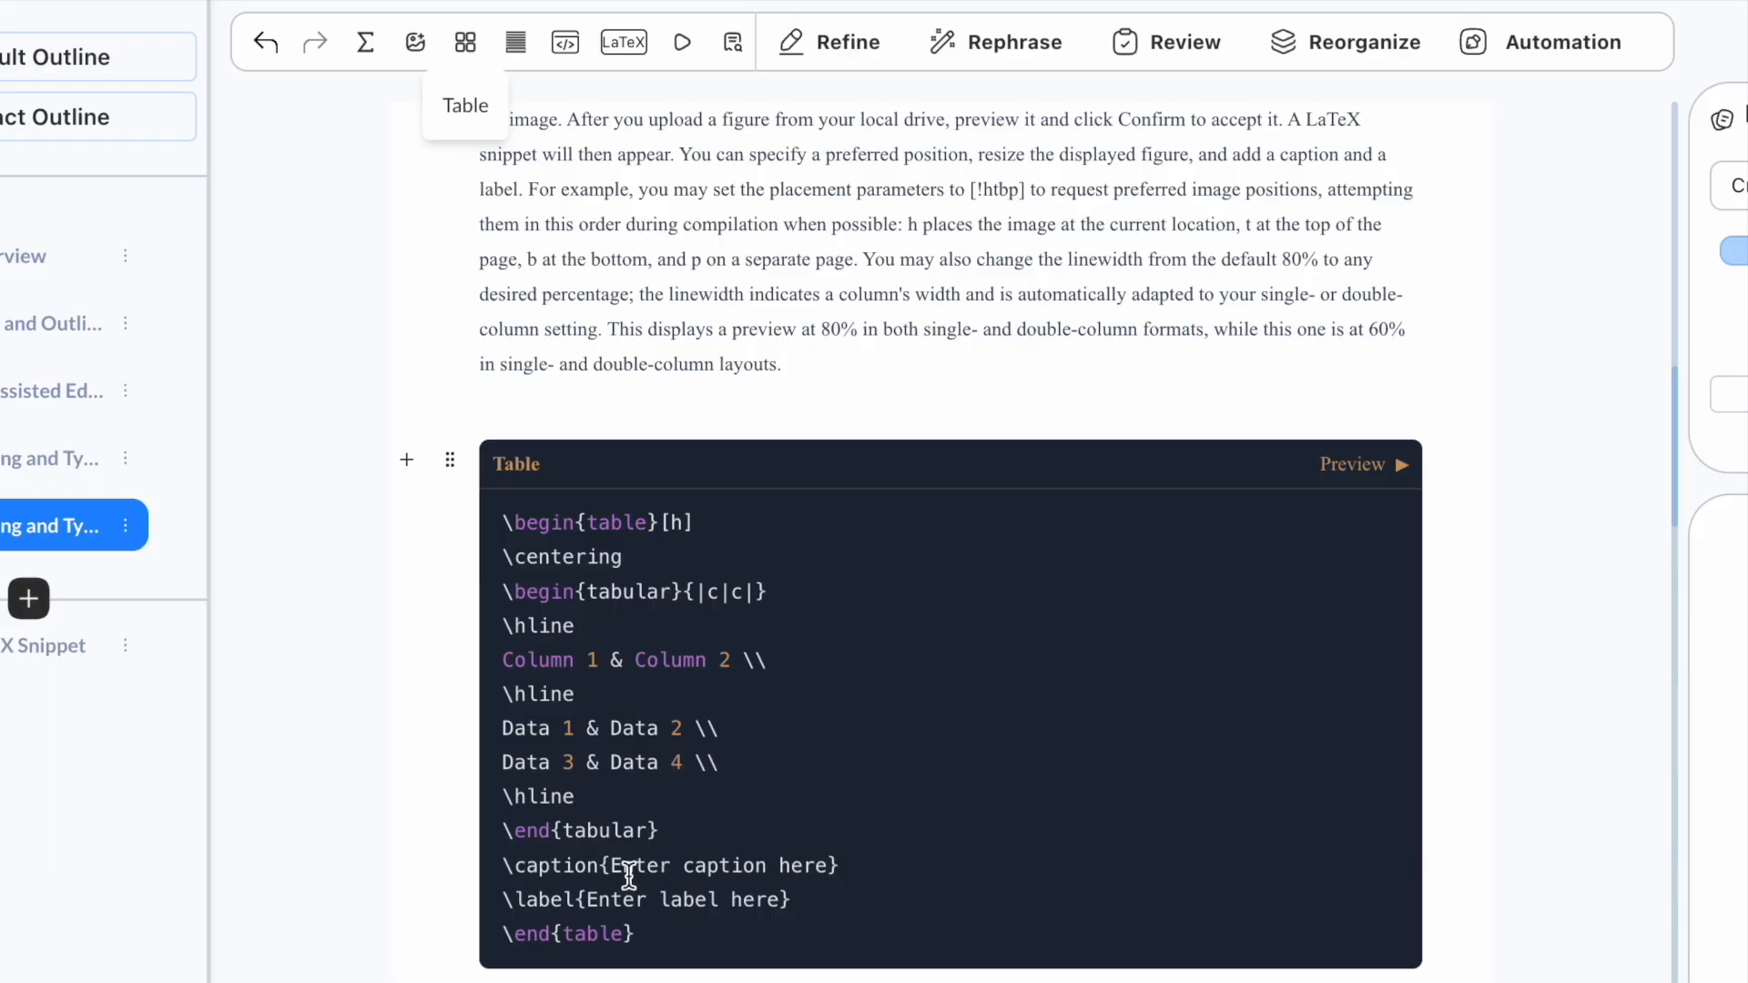
Step: Replace the table's placeholder caption and label with 'table template'
left_click_drag(611, 872, 826, 874)
type("table template")
left_click_drag(587, 899, 789, 900)
type("table template")
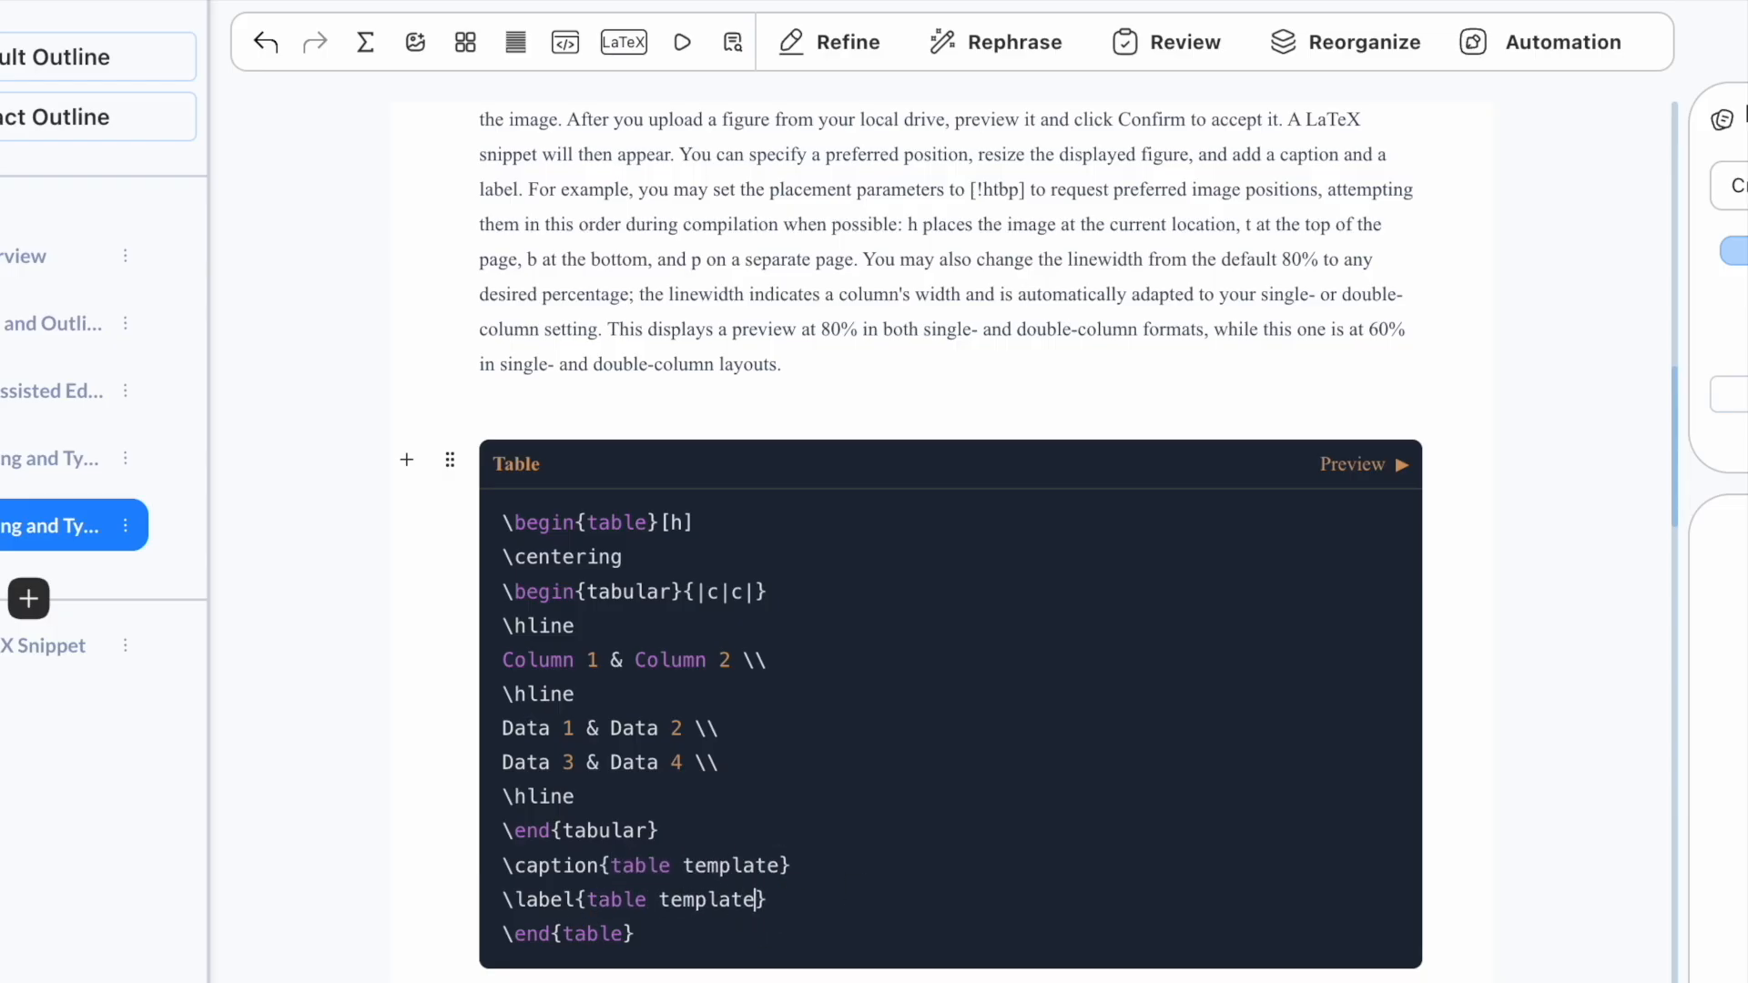
scroll(968, 663, "down", 3)
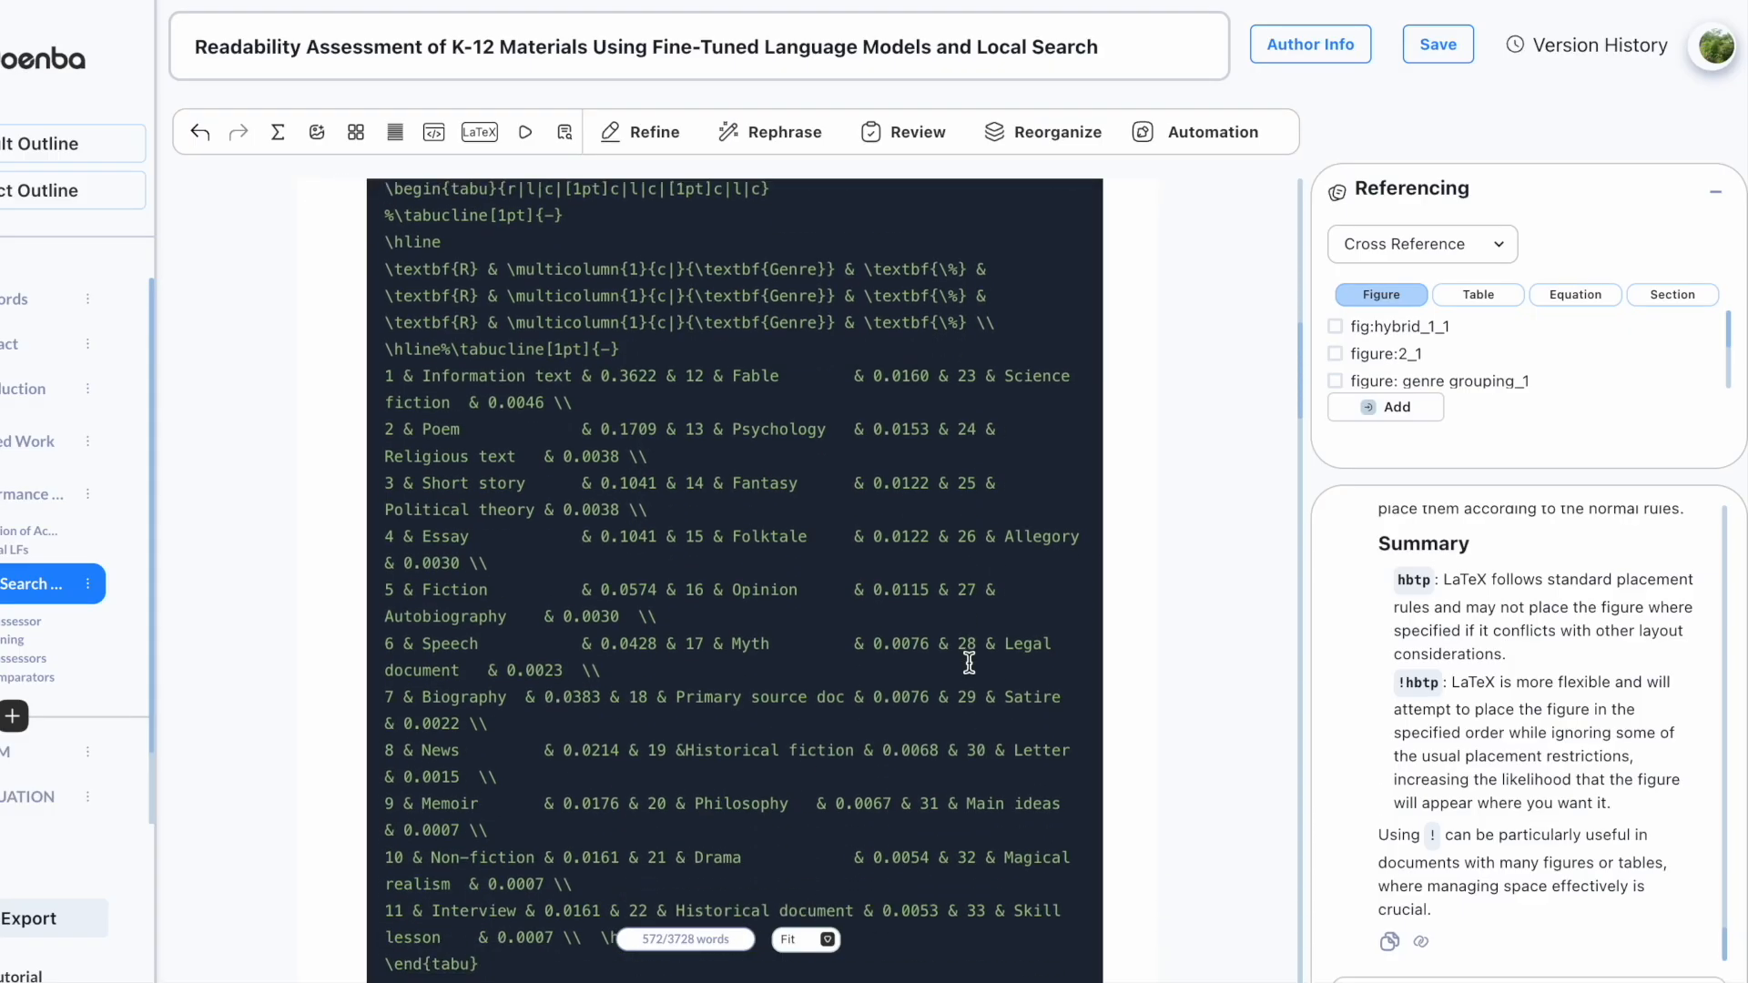
Step: Look over the table code and render the genre-ranking table in the PDF preview
scroll(968, 663, "down", 1)
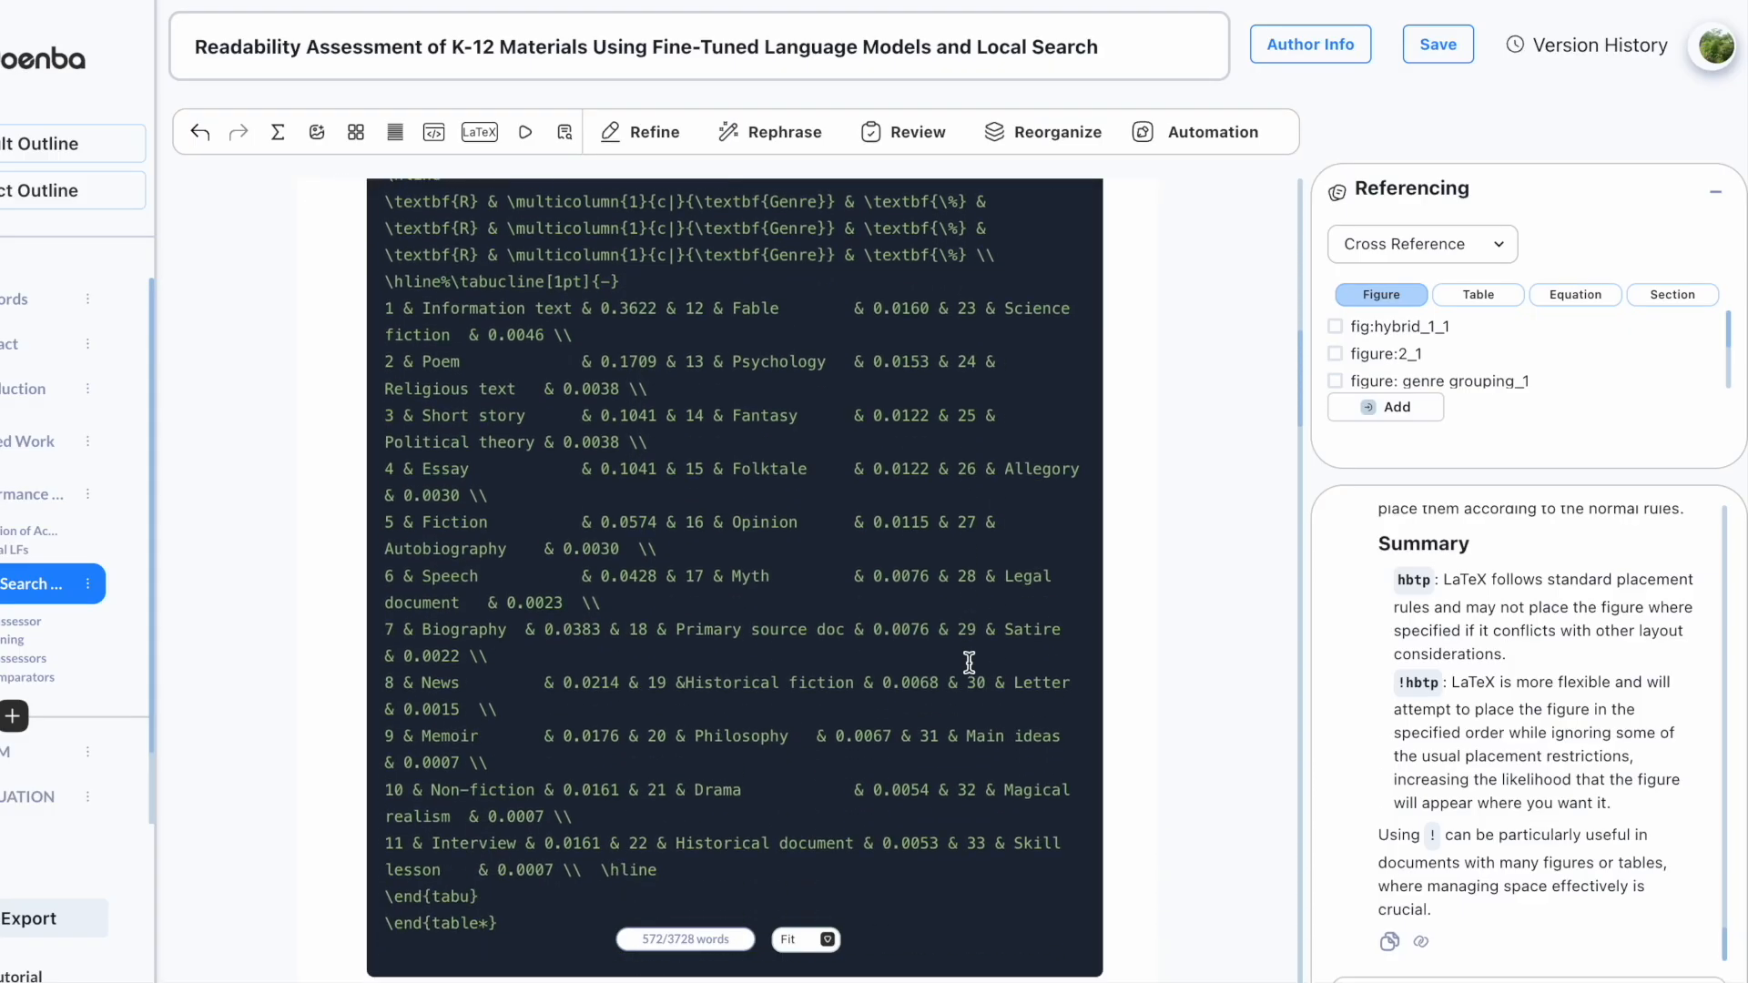
scroll(968, 662, "up", 5)
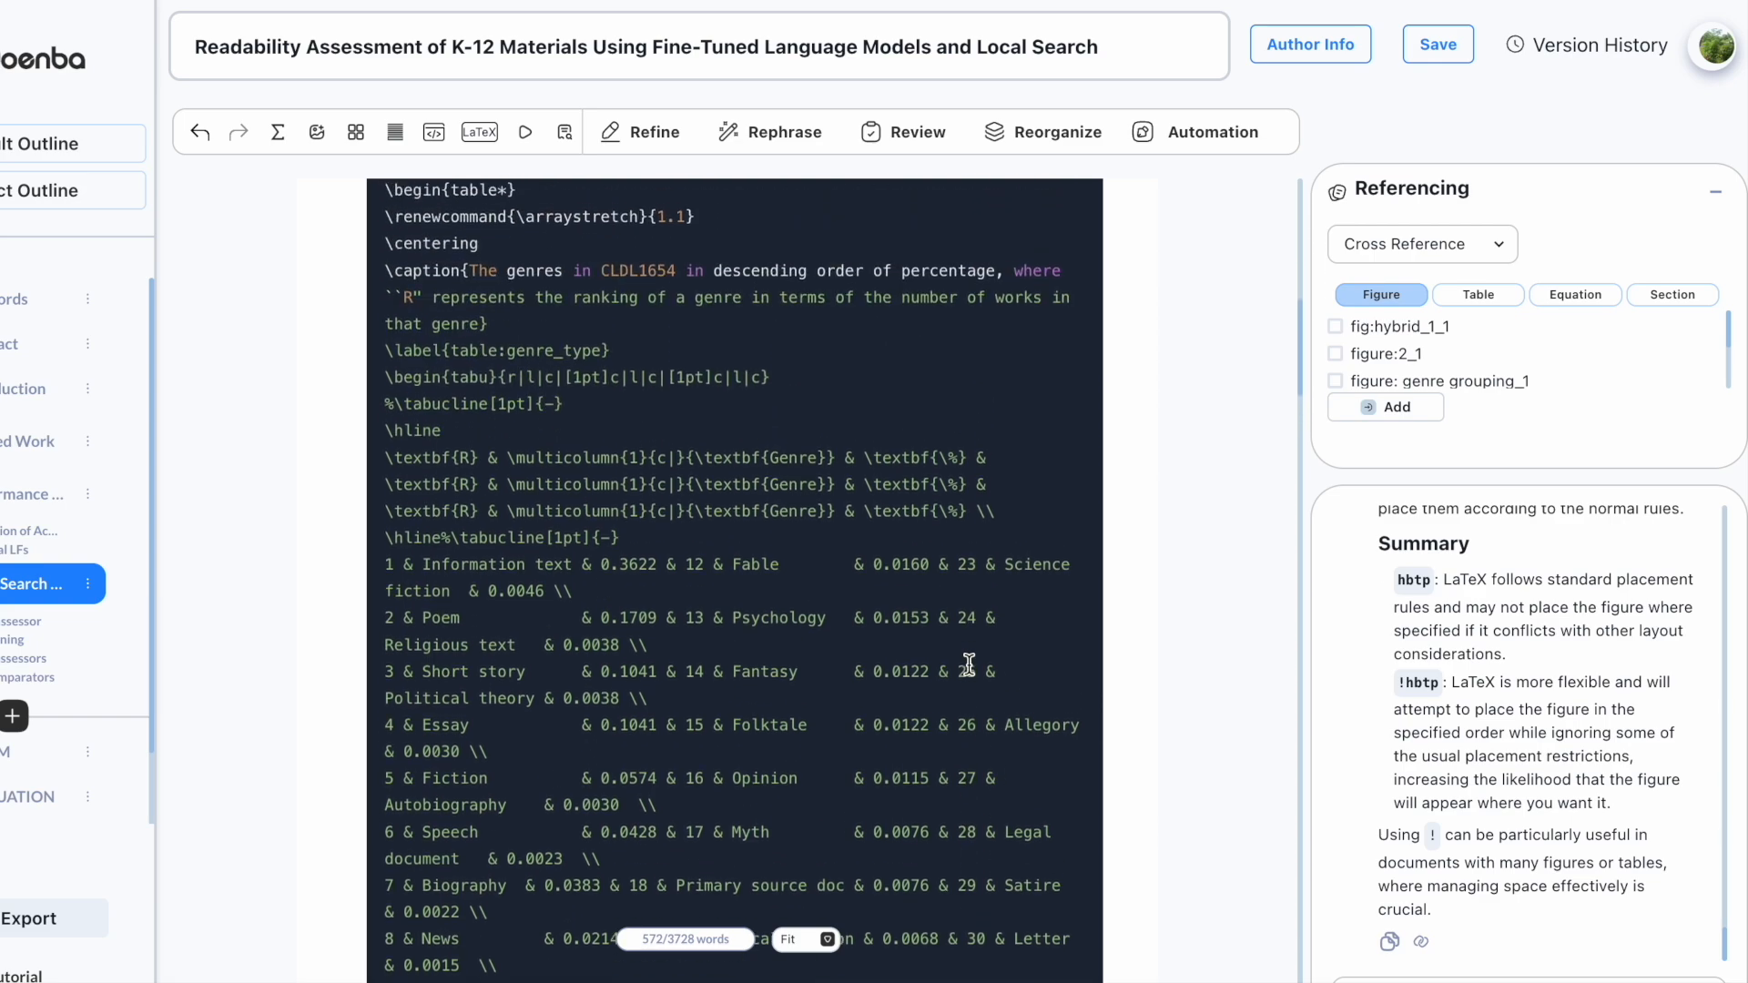
left_click(1056, 229)
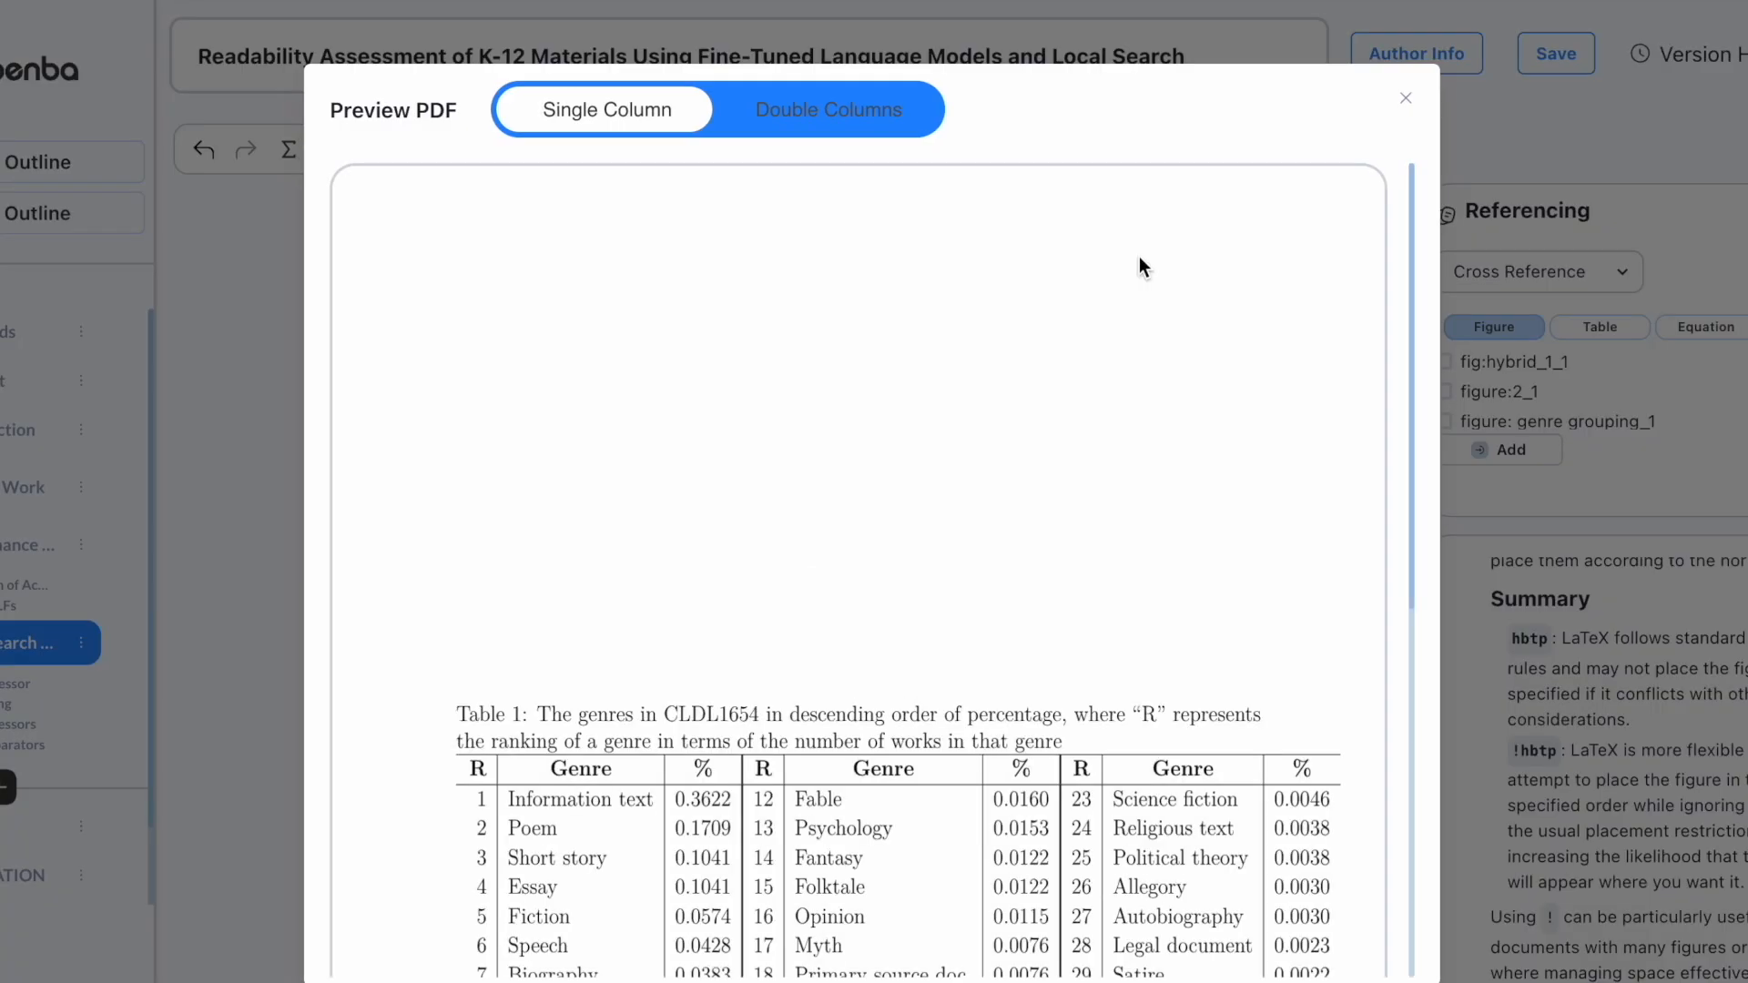
scroll(1142, 342, "down", 5)
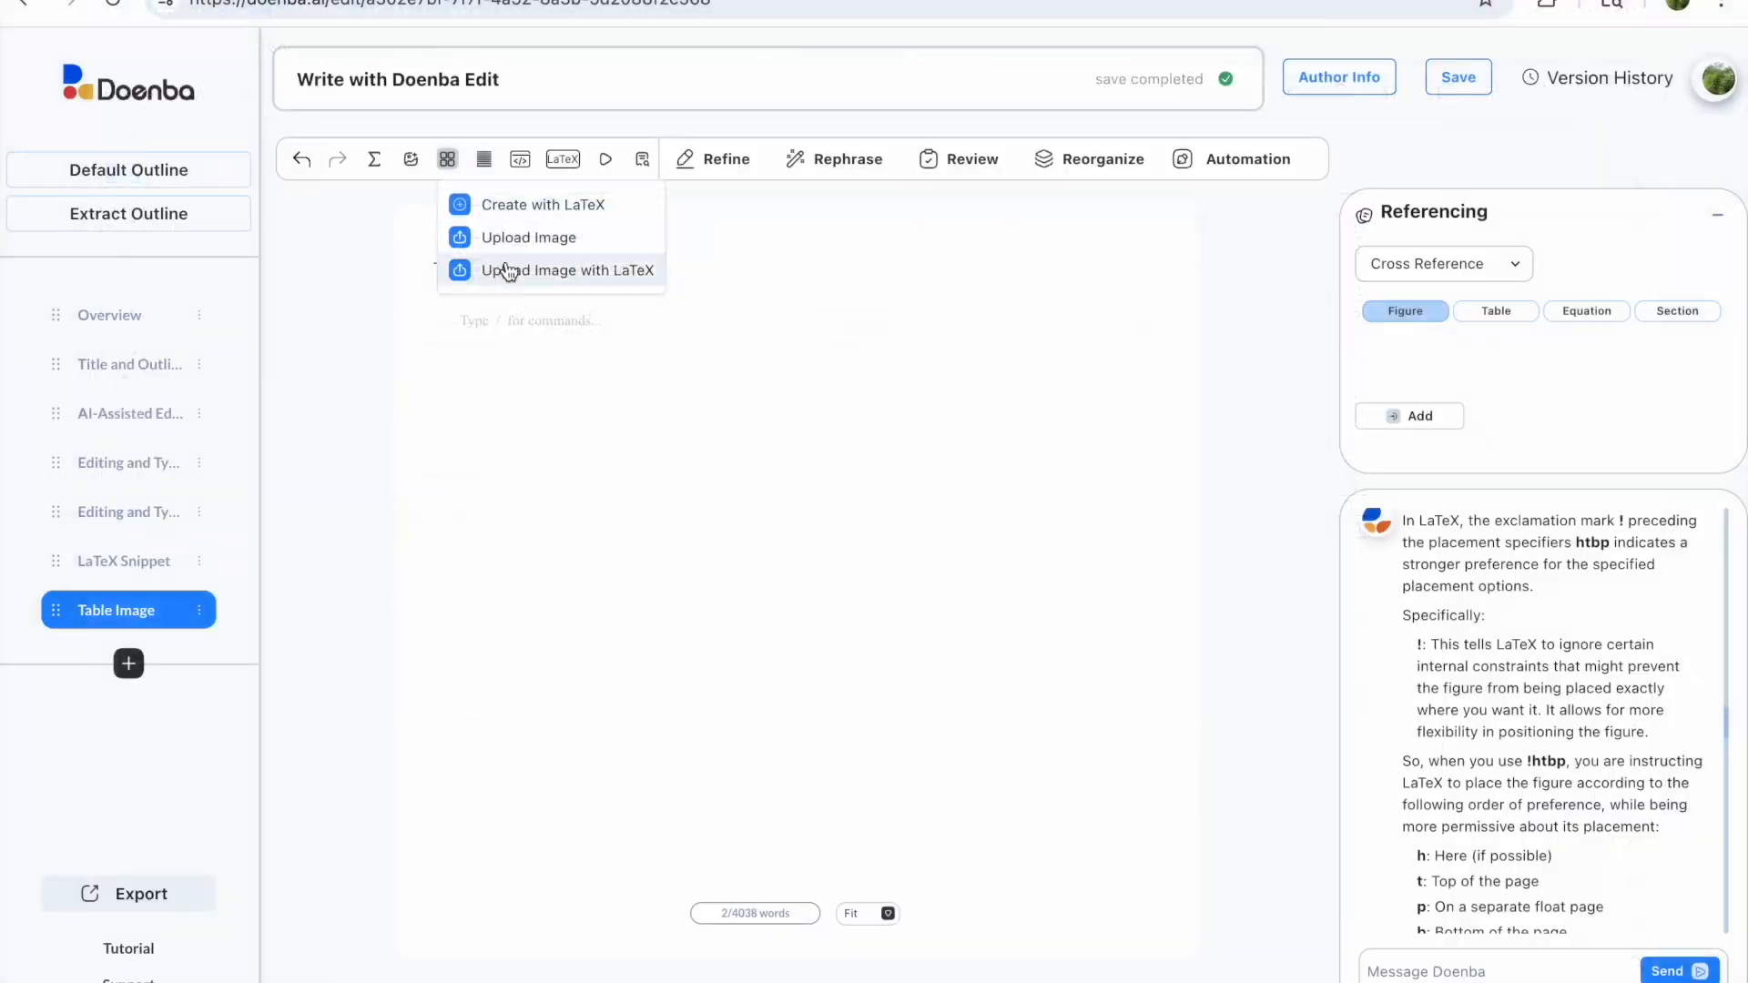
Step: Insert the uploaded table screenshot as a Table Image labelled 'example' and preview it
left_click(506, 265)
left_click(586, 316)
double_click(853, 597)
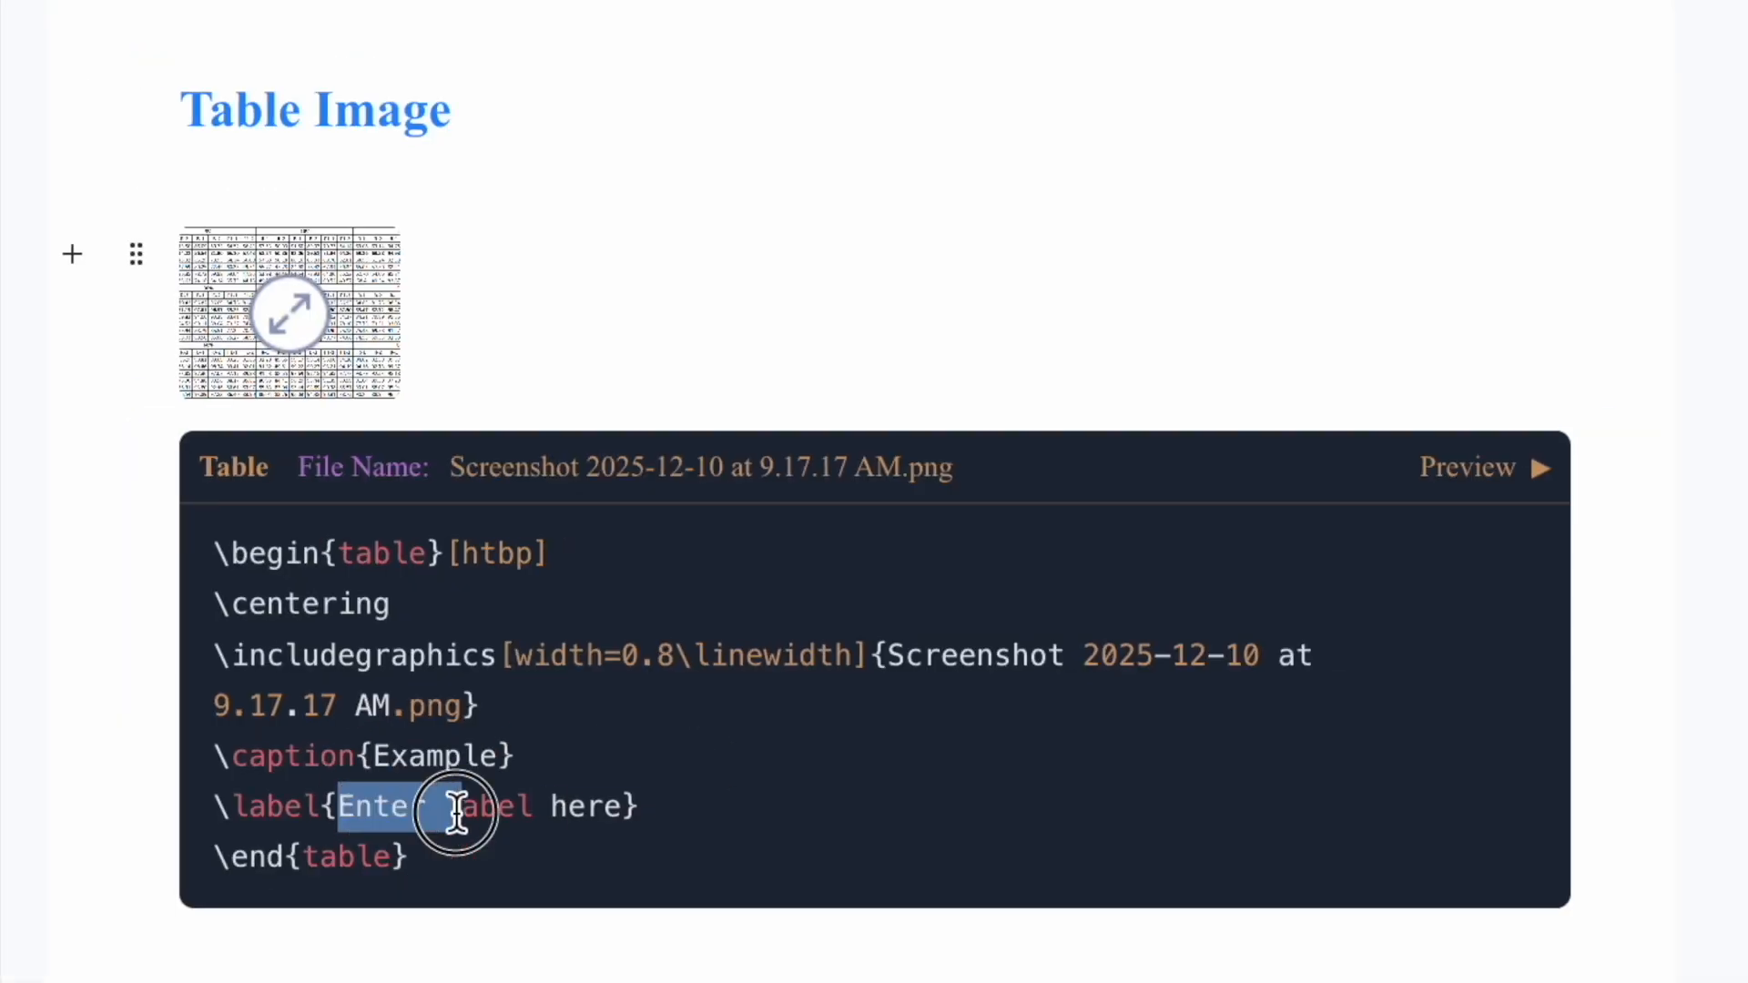
left_click_drag(455, 809, 626, 806)
type("example")
left_click(1540, 467)
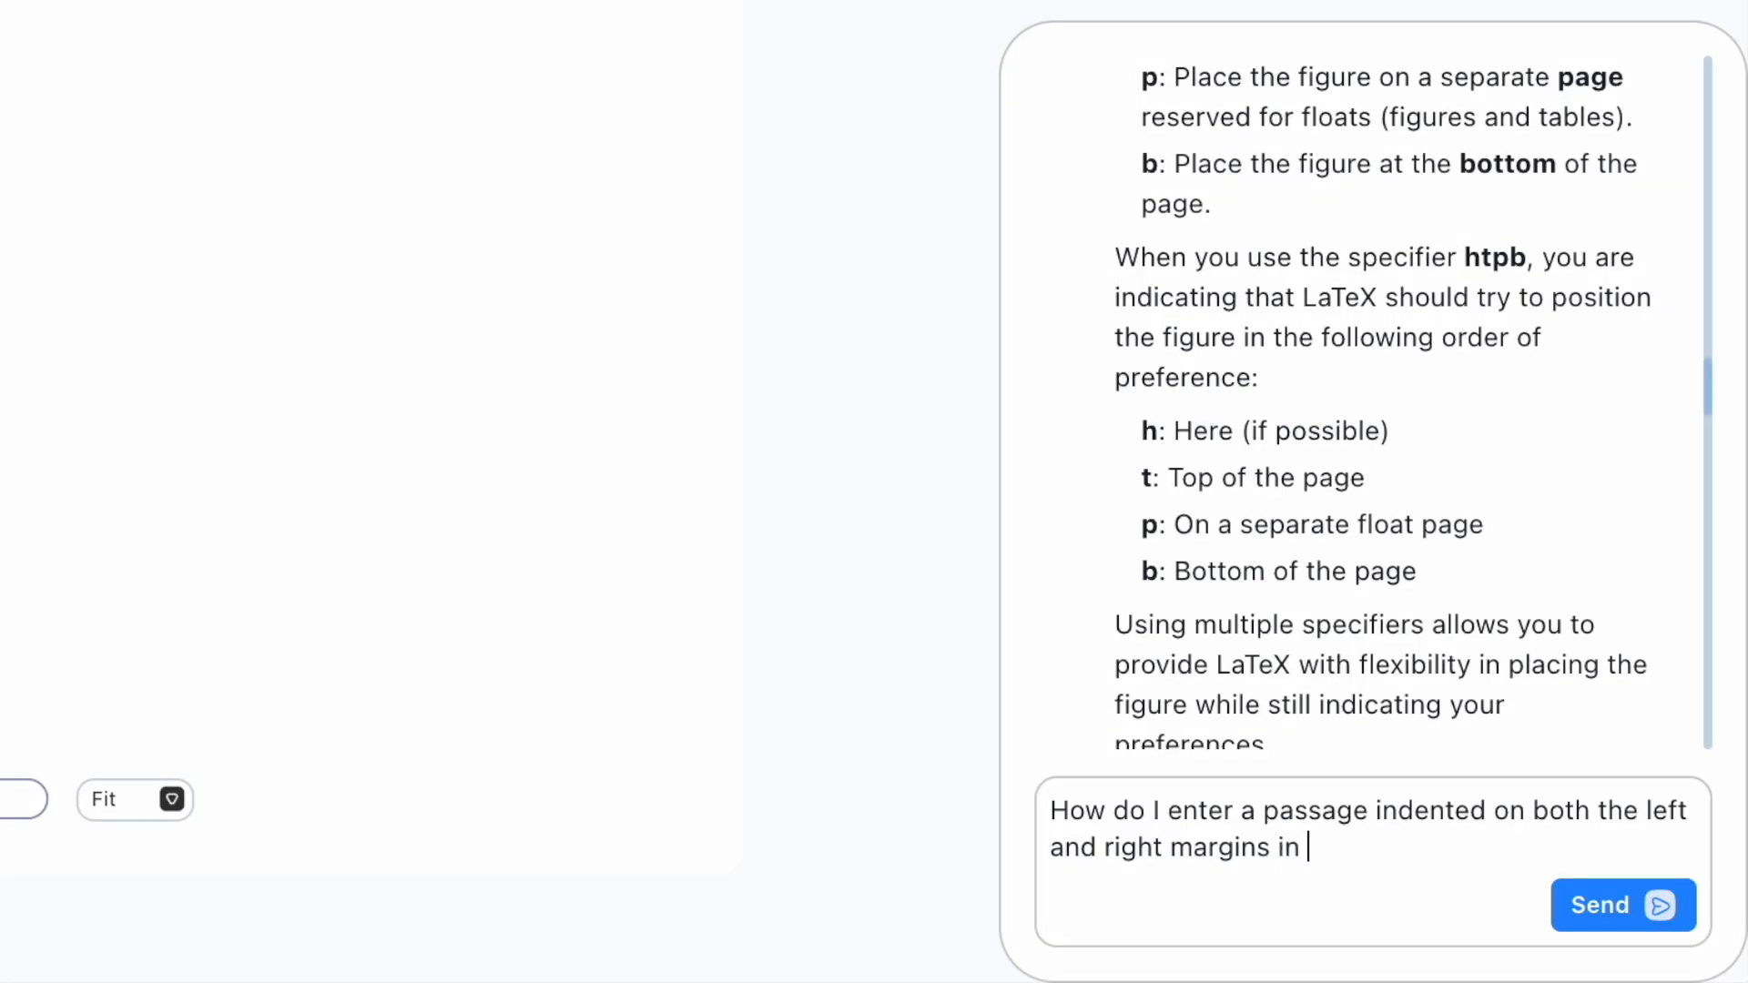
Step: Ask the assistant how to indent a passage on both margins and read its quote/adjustwidth answer
type("X")
key("Return")
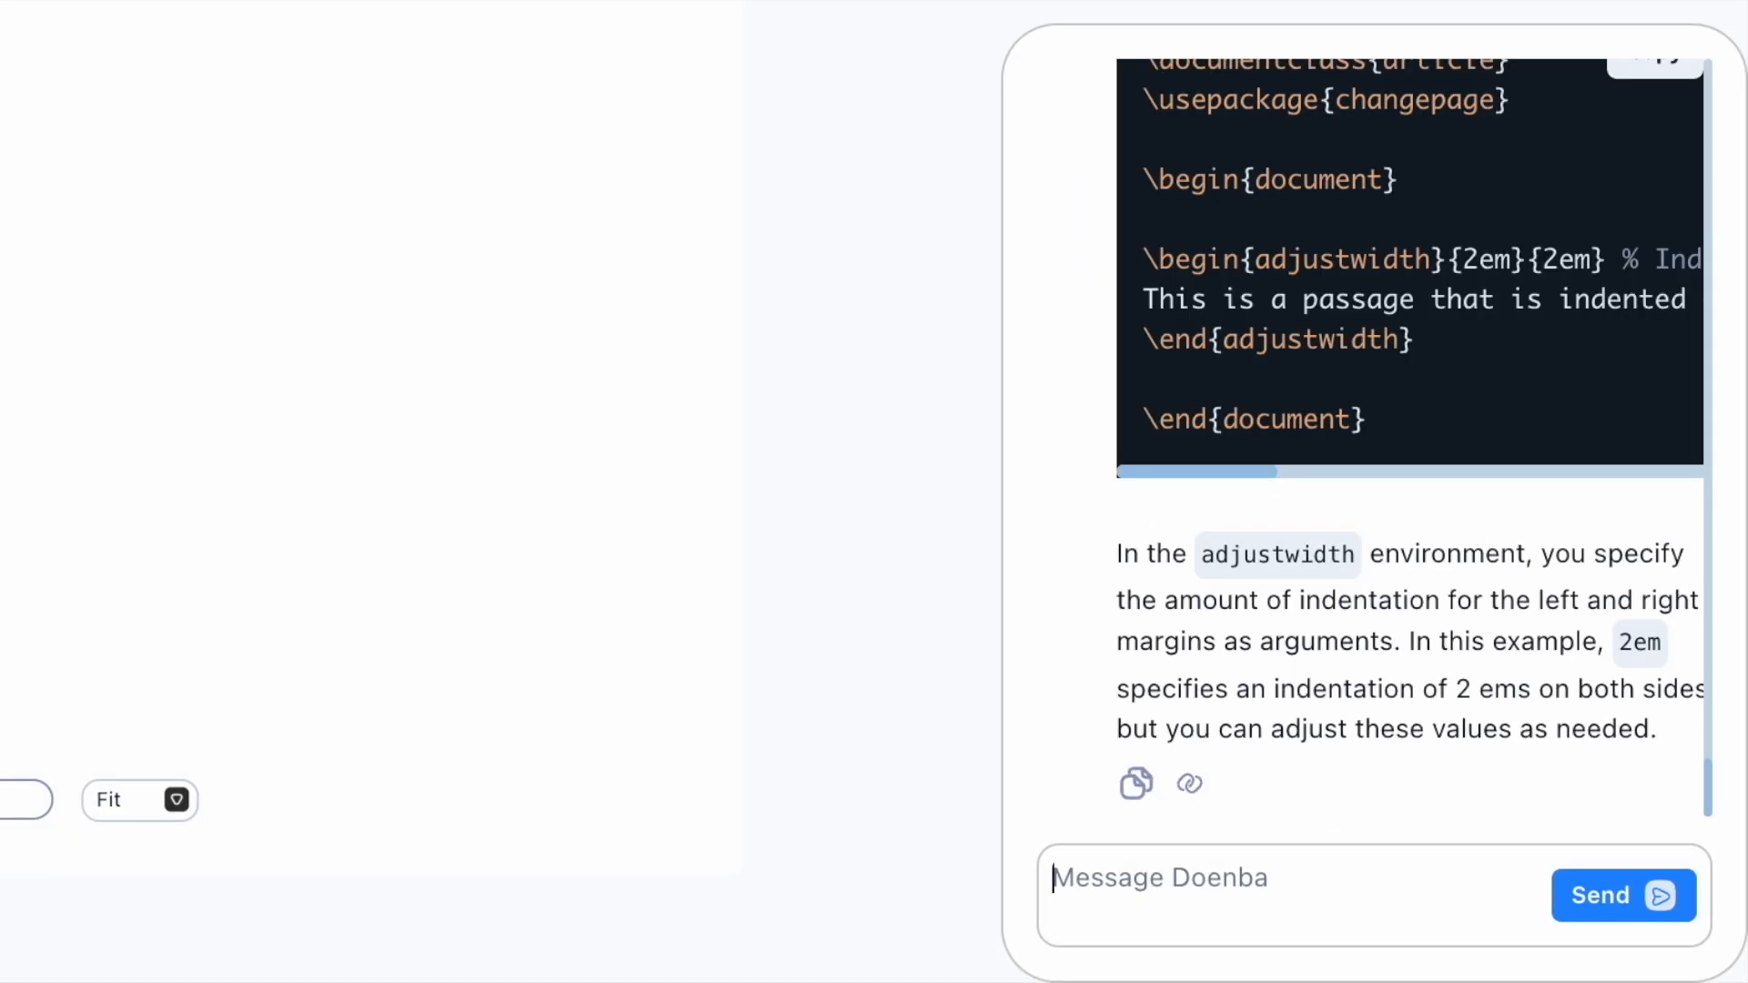
scroll(1424, 663, "up", 10)
scroll(1424, 663, "down", 1)
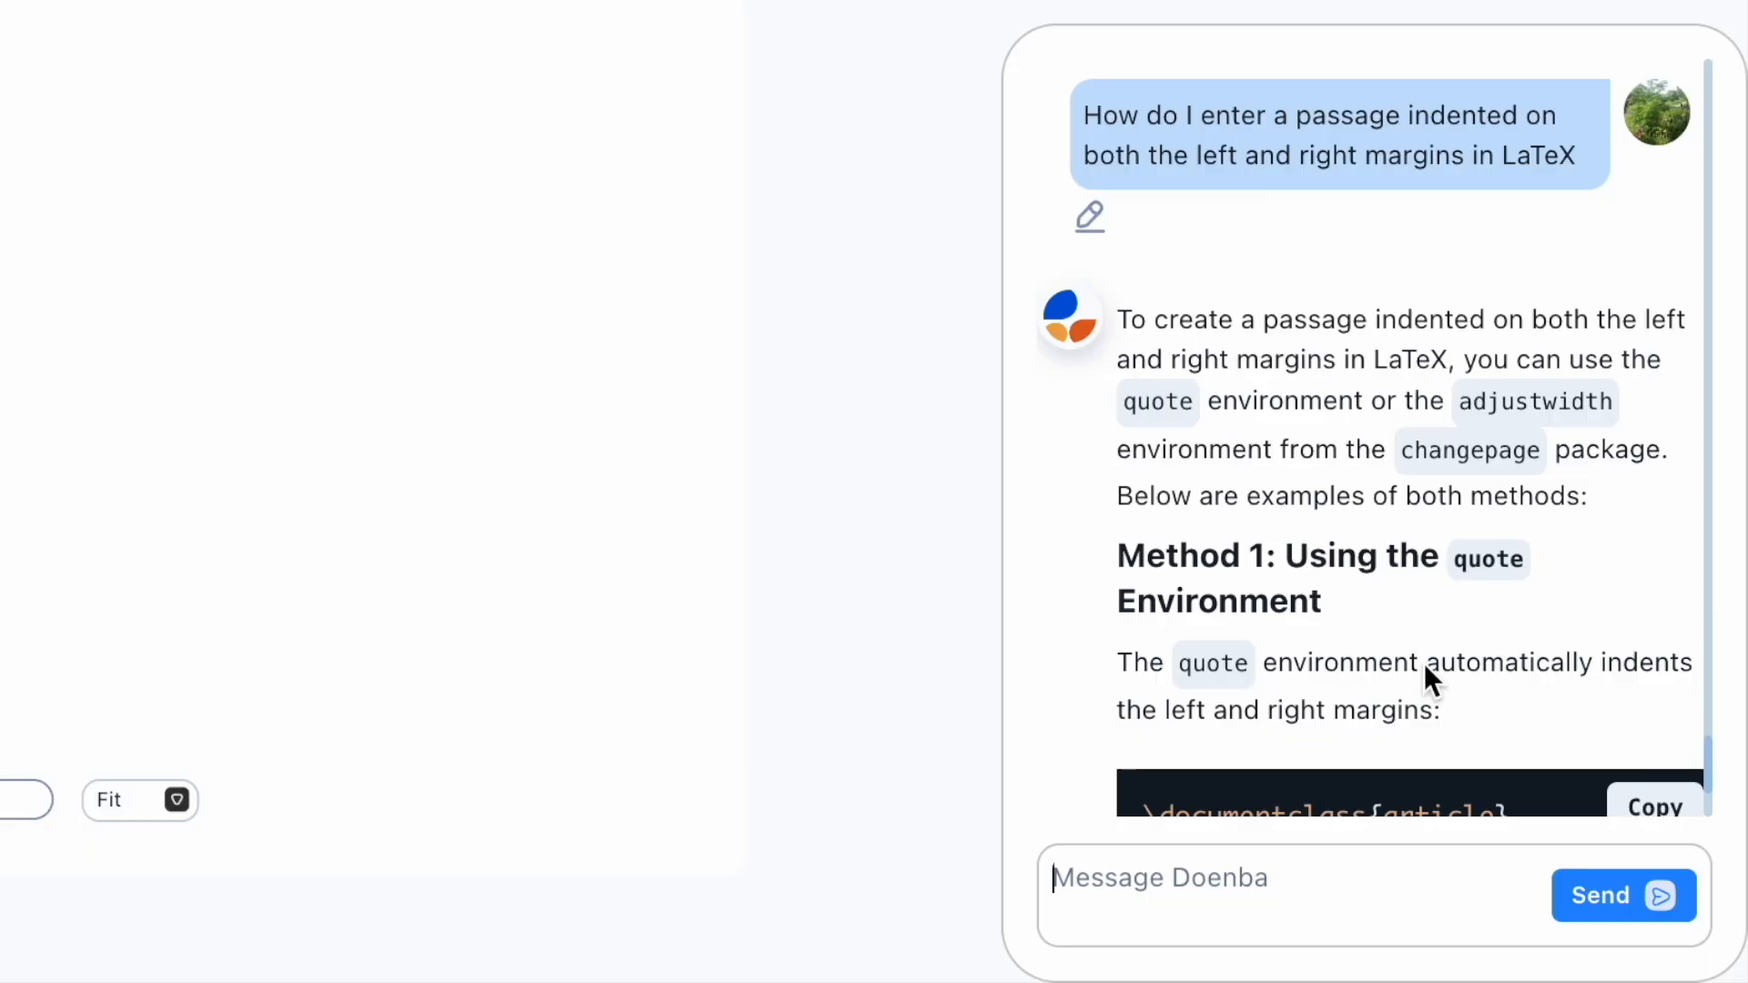
scroll(1423, 663, "down", 5)
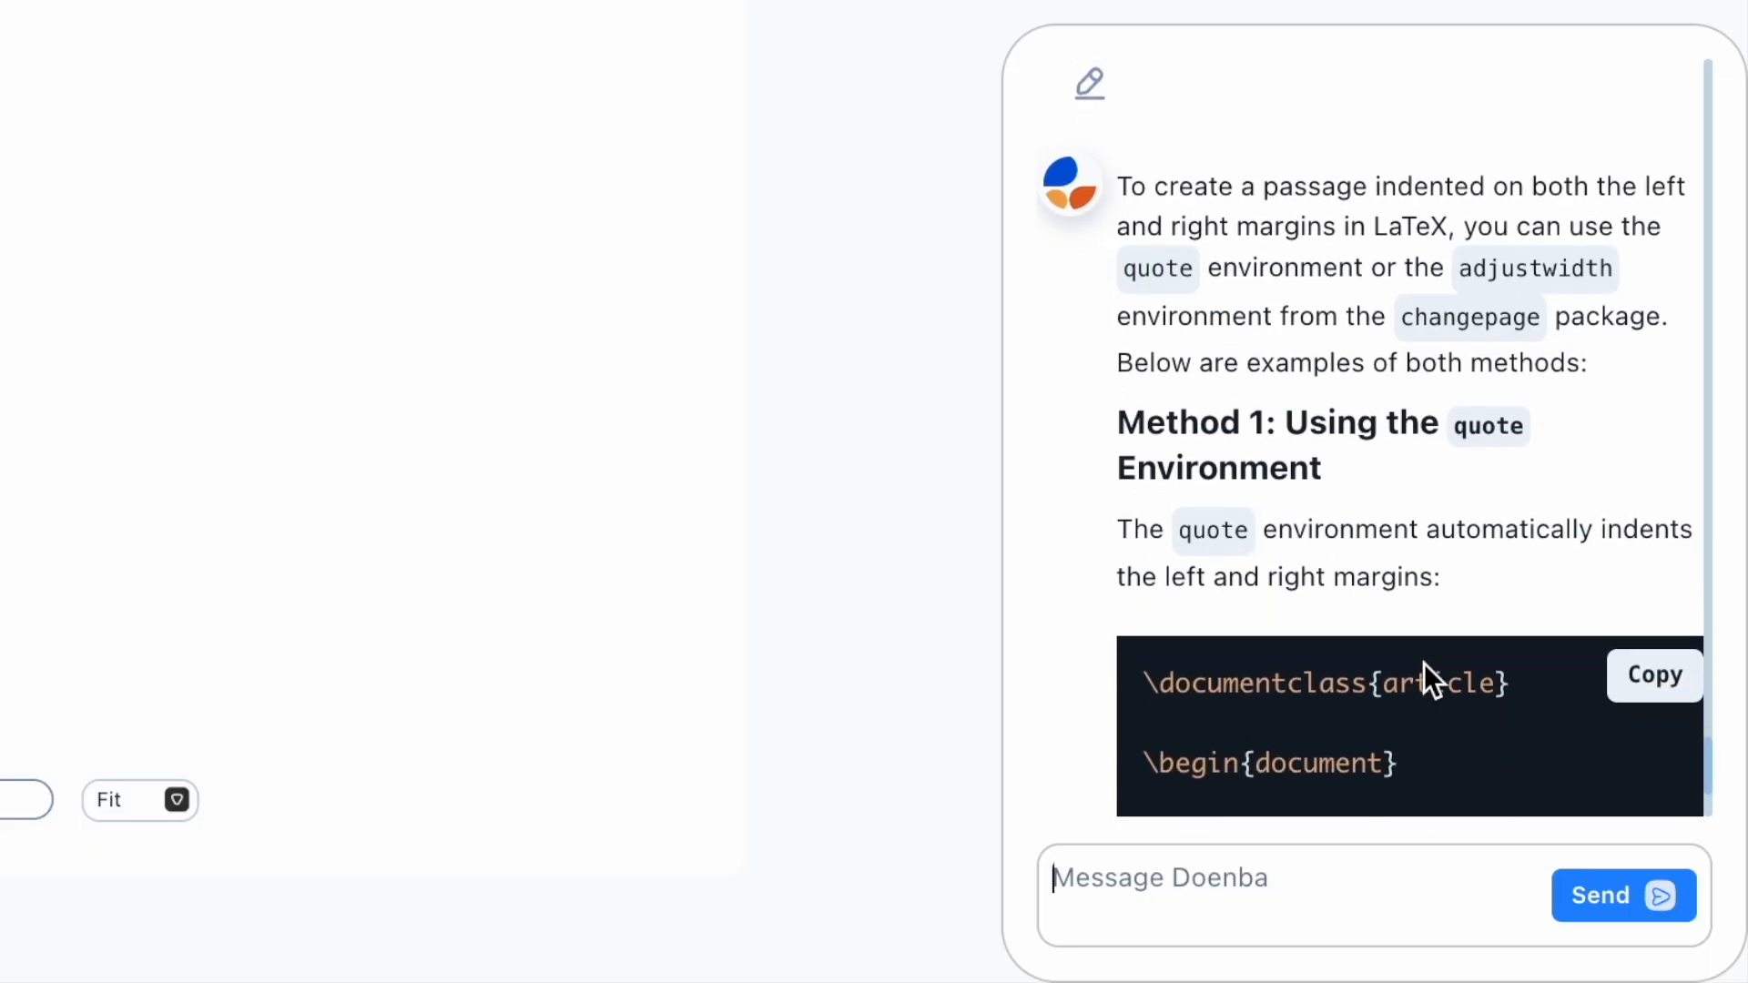
scroll(1423, 663, "down", 5)
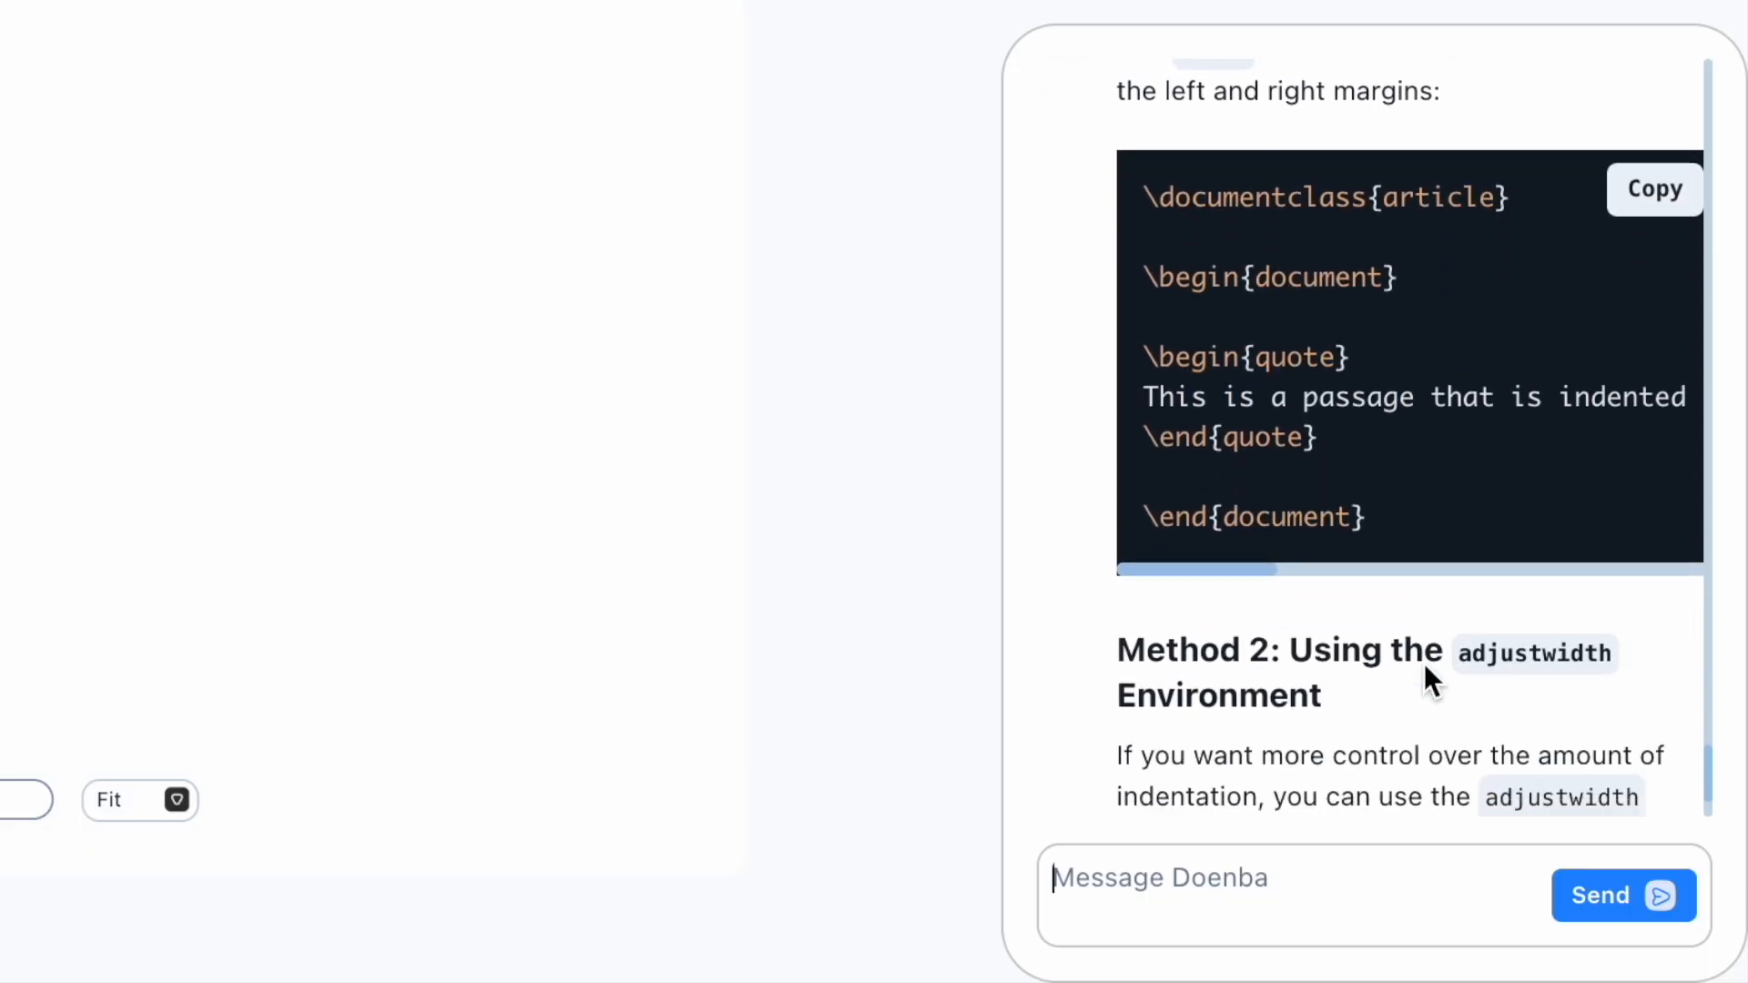
scroll(1423, 662, "down", 7)
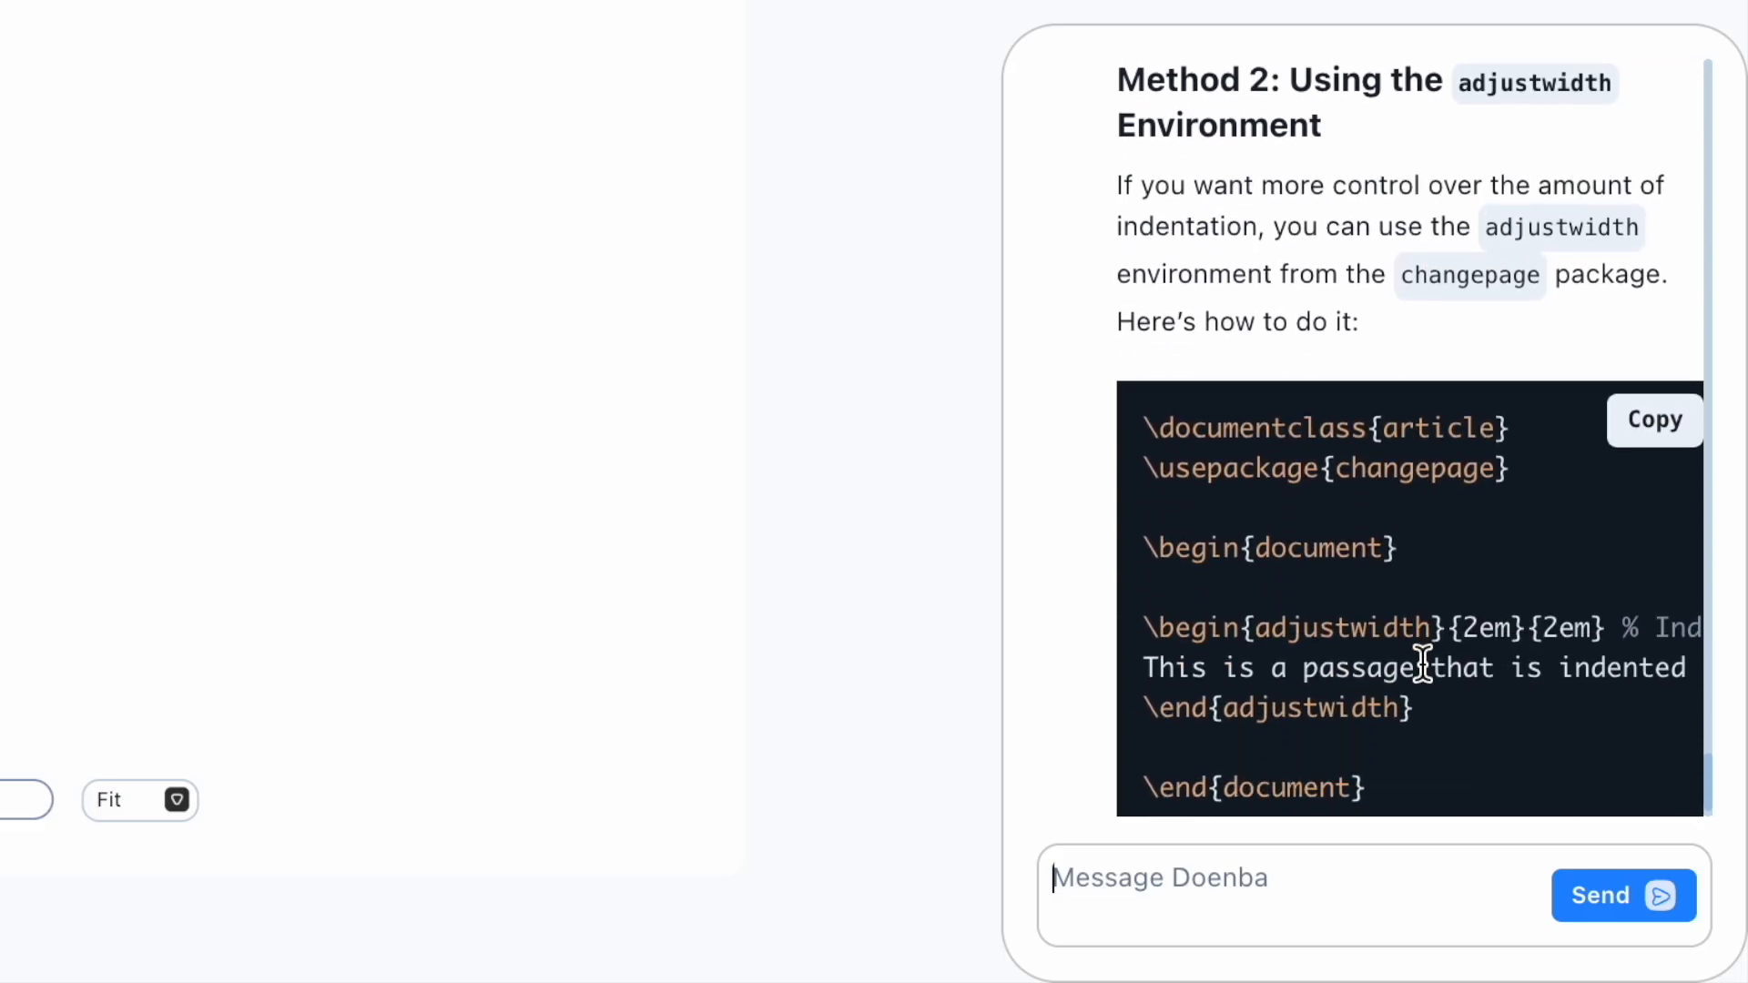
scroll(1423, 662, "down", 2)
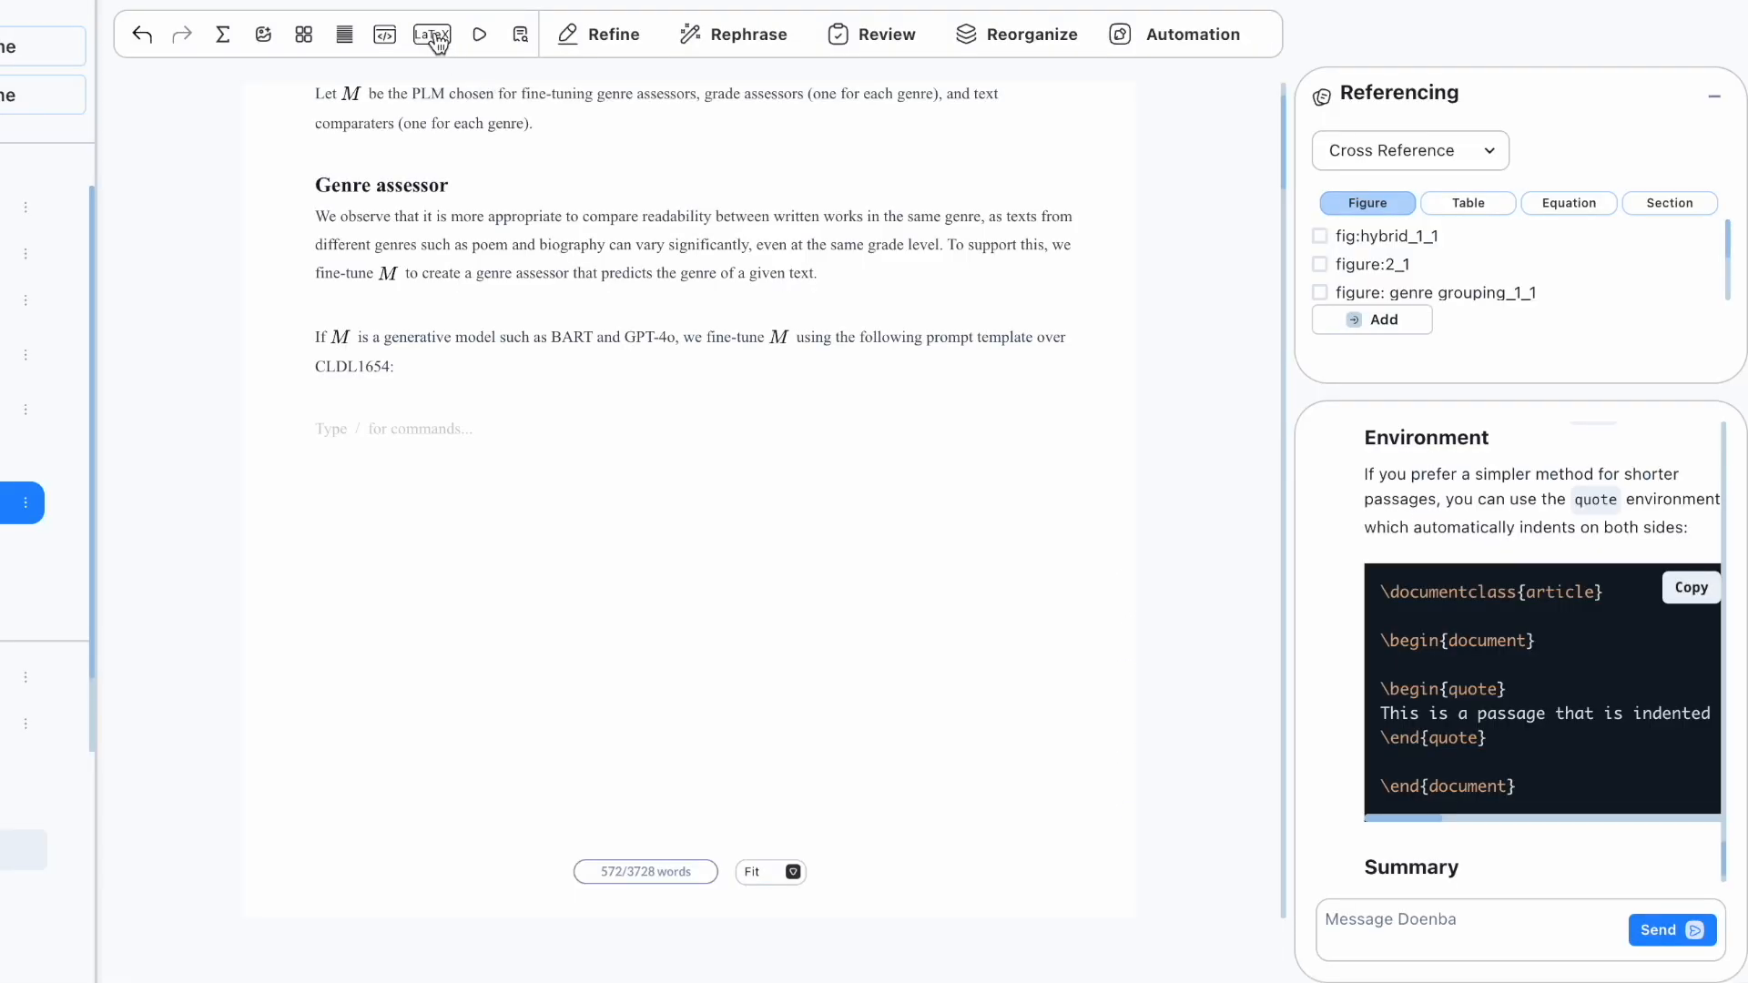
Step: Insert a new LaTeX block and copy the quote-environment example from the assistant's answer
left_click(432, 34)
left_click_drag(1381, 687, 1485, 737)
right_click(1484, 735)
left_click(837, 719)
Step: Paste the quote example into the block, reword the first line to 'not indented on margins', and preview
left_click(608, 540)
key("Return")
right_click(583, 557)
left_click(625, 593)
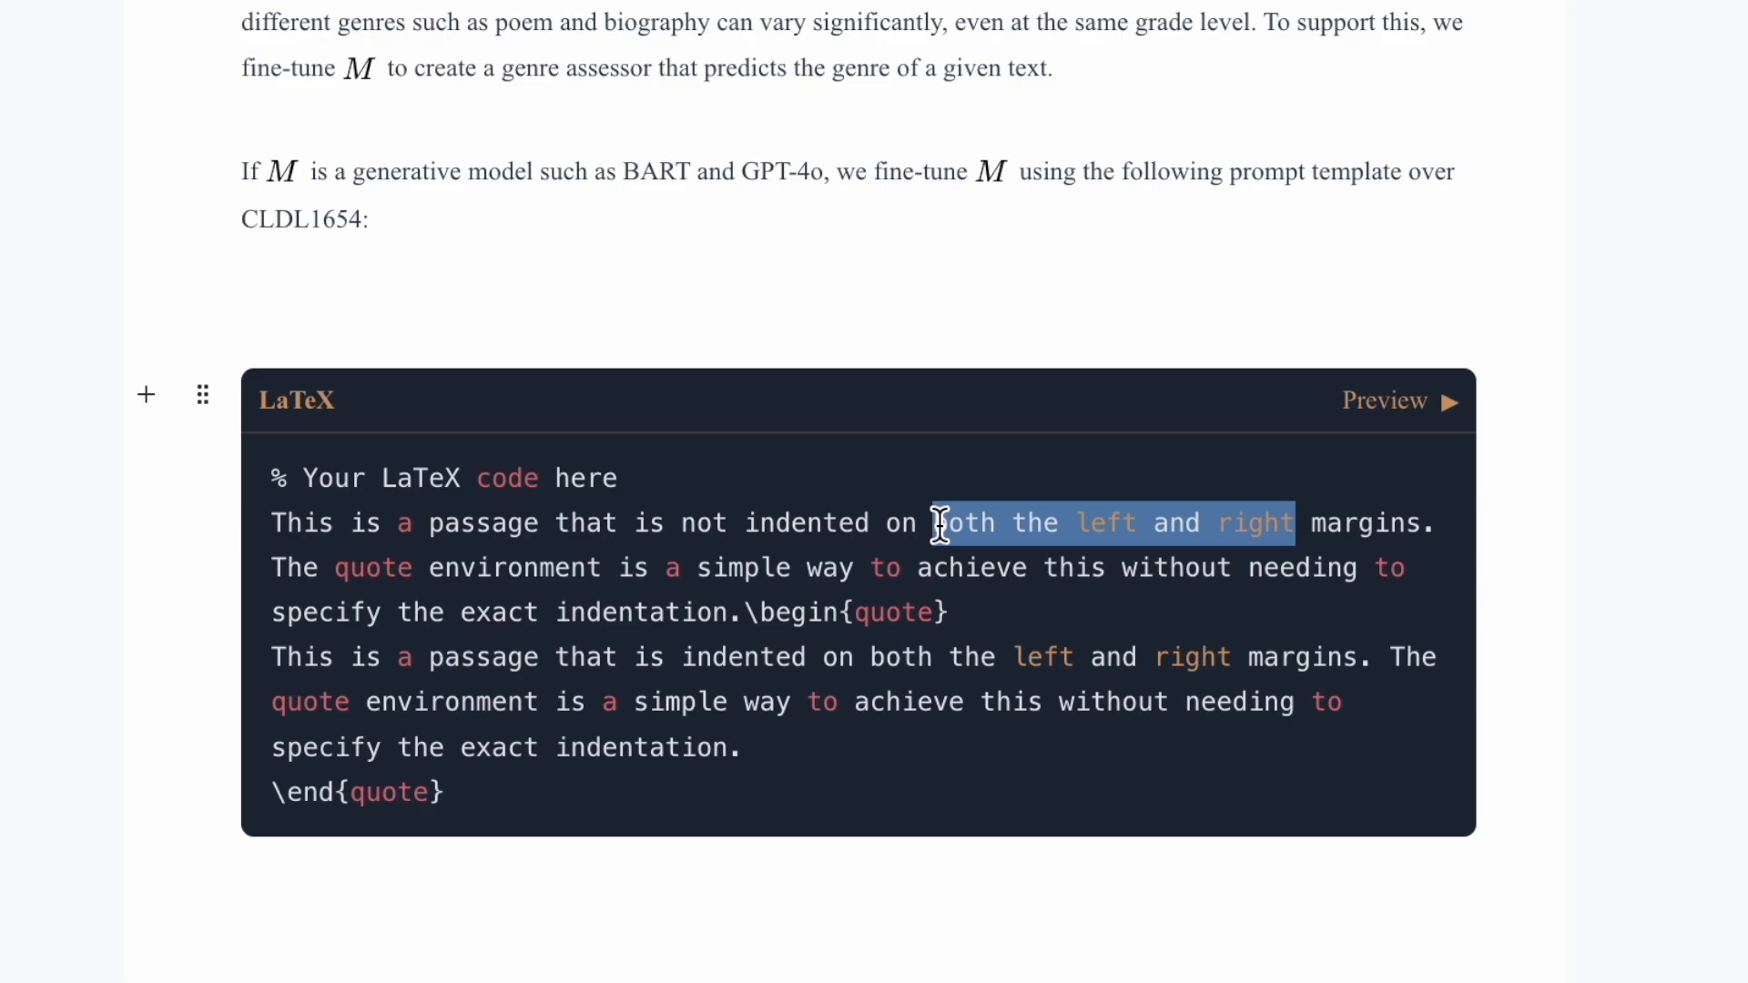
key("BackSpace")
key("BackSpace")
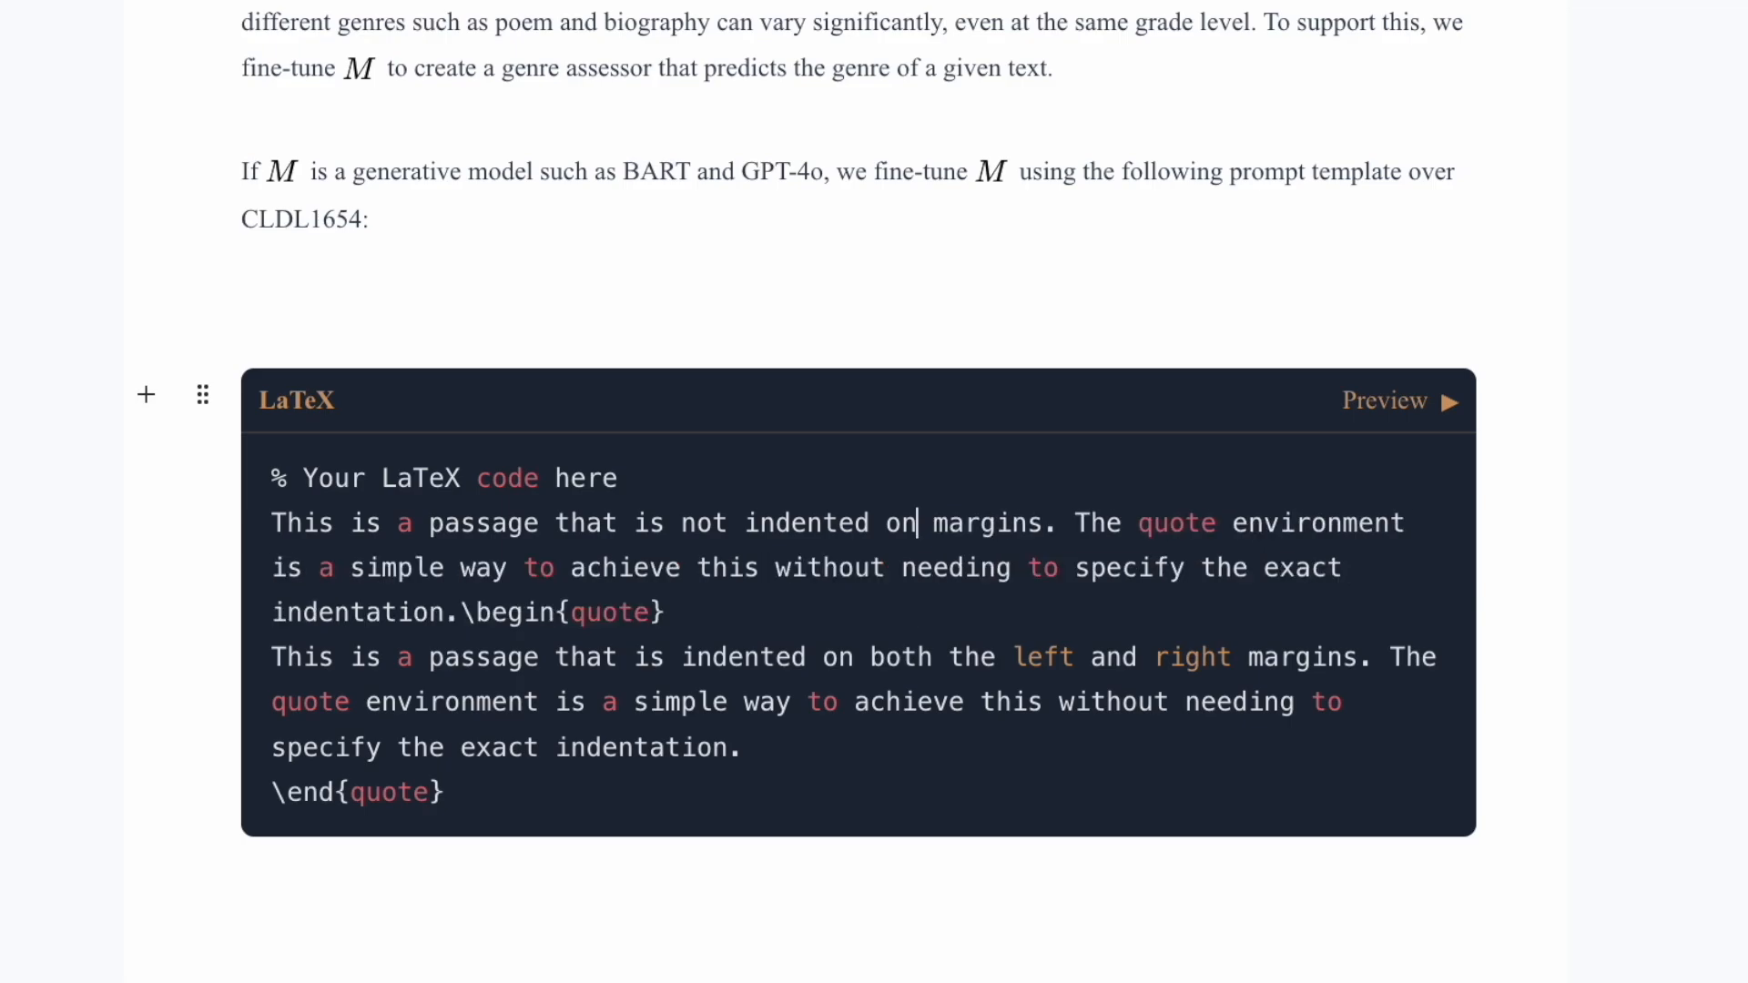
left_click(1420, 400)
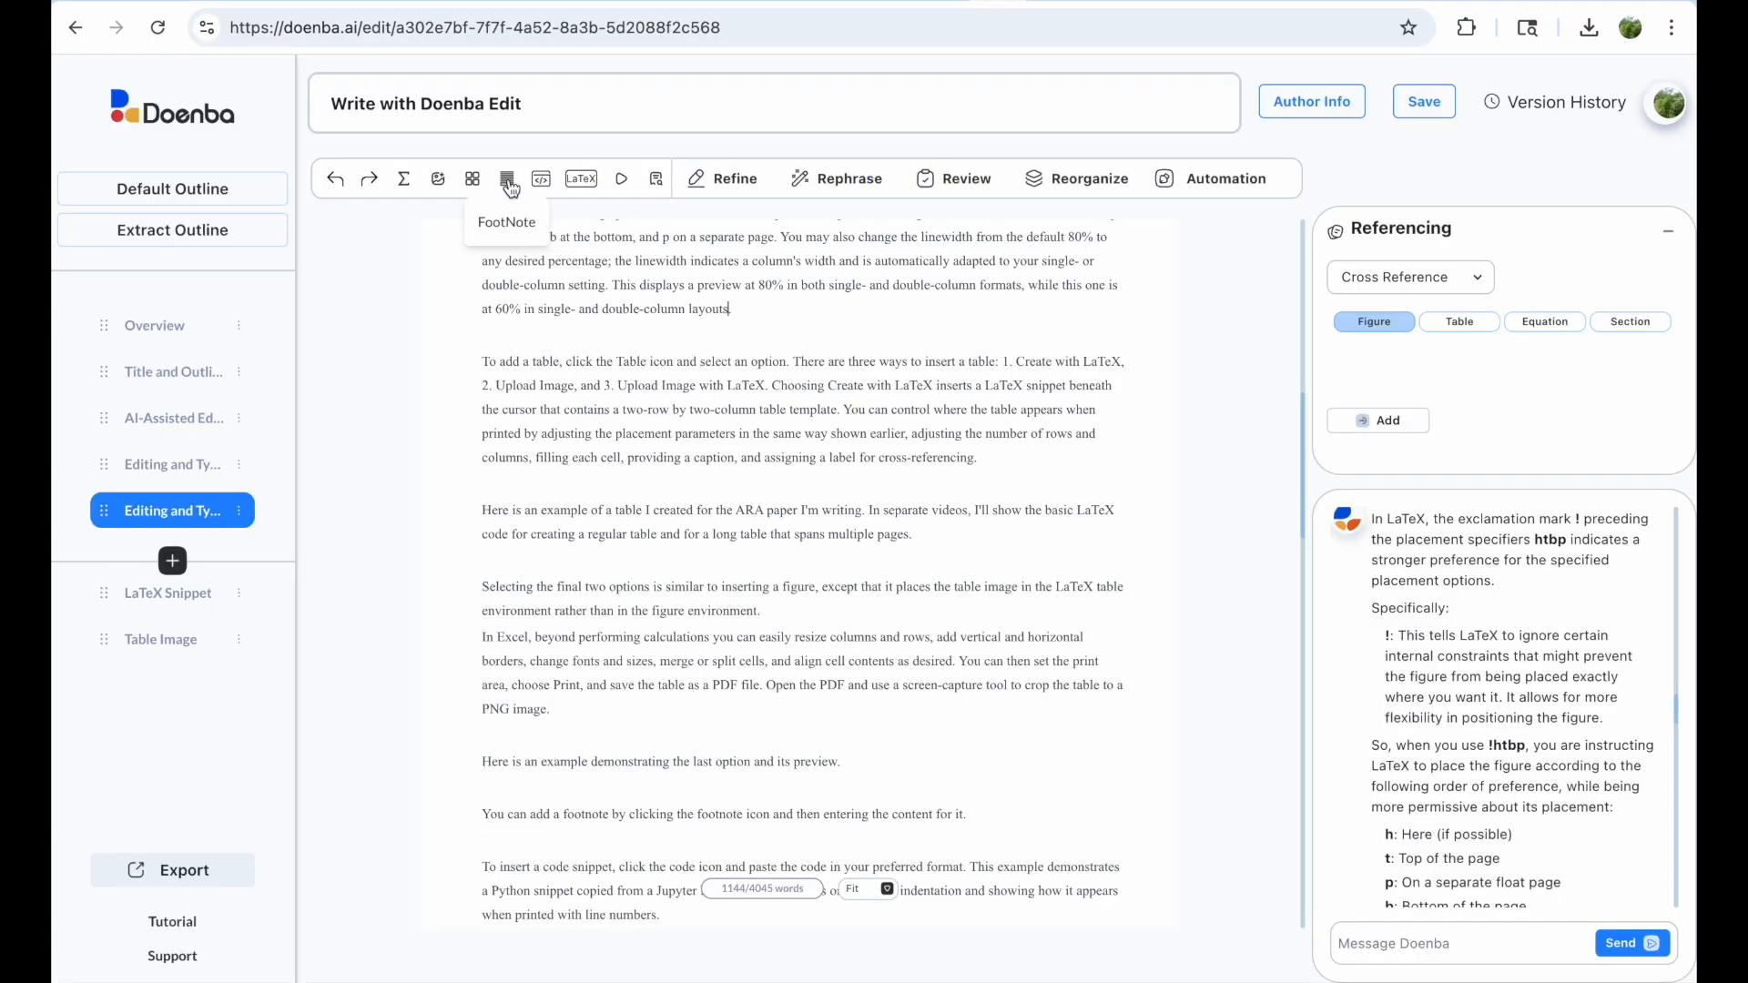
Step: Add the footnote 'This is a footnote' after the linewidth sentence and check it in the preview
left_click(507, 179)
type("This is a footnote")
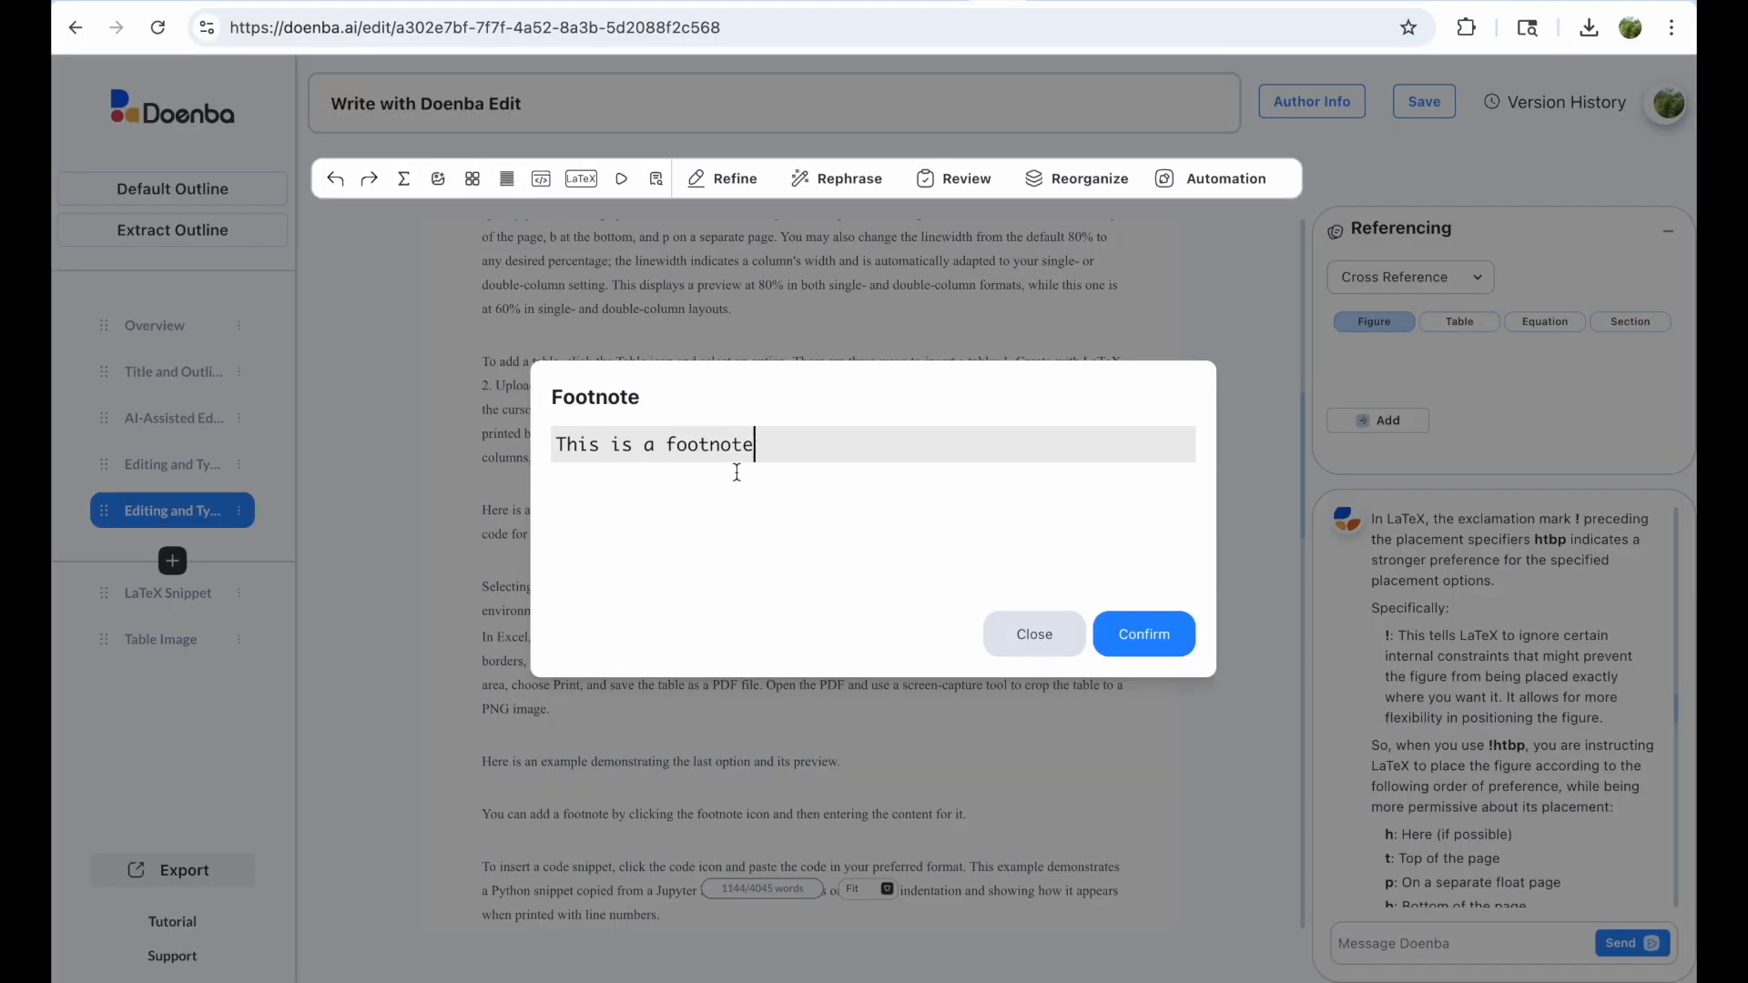
left_click(1116, 642)
left_click(622, 179)
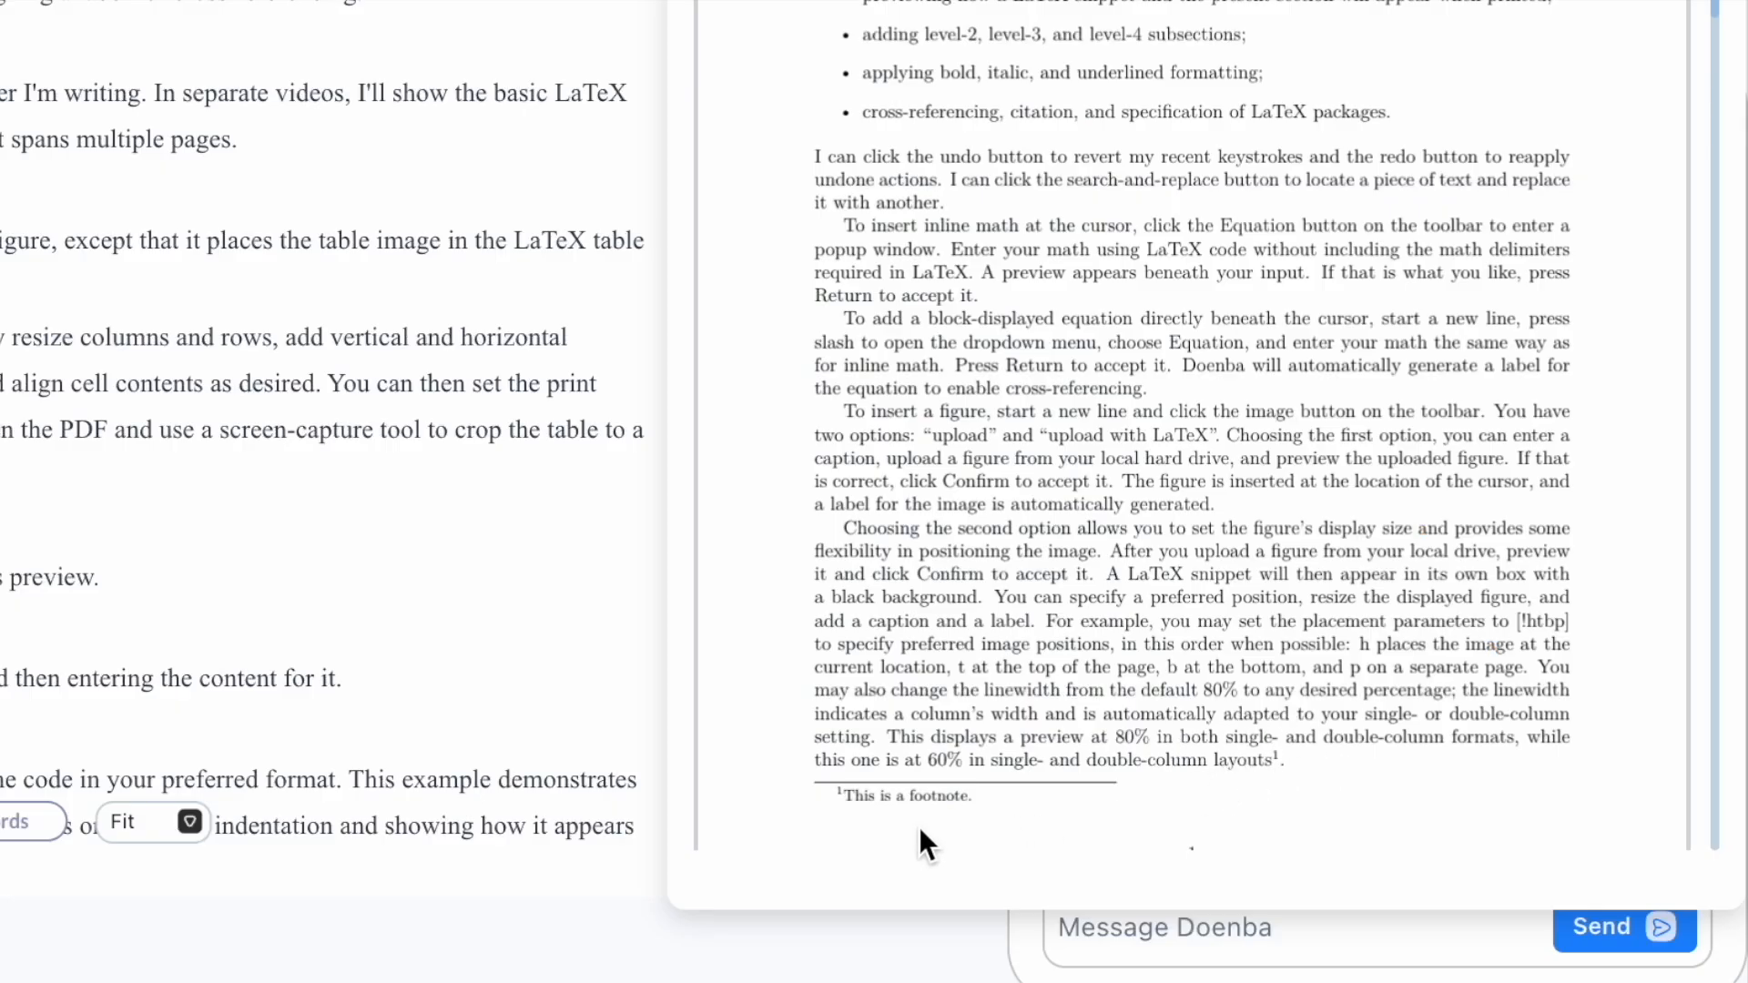
key("Escape")
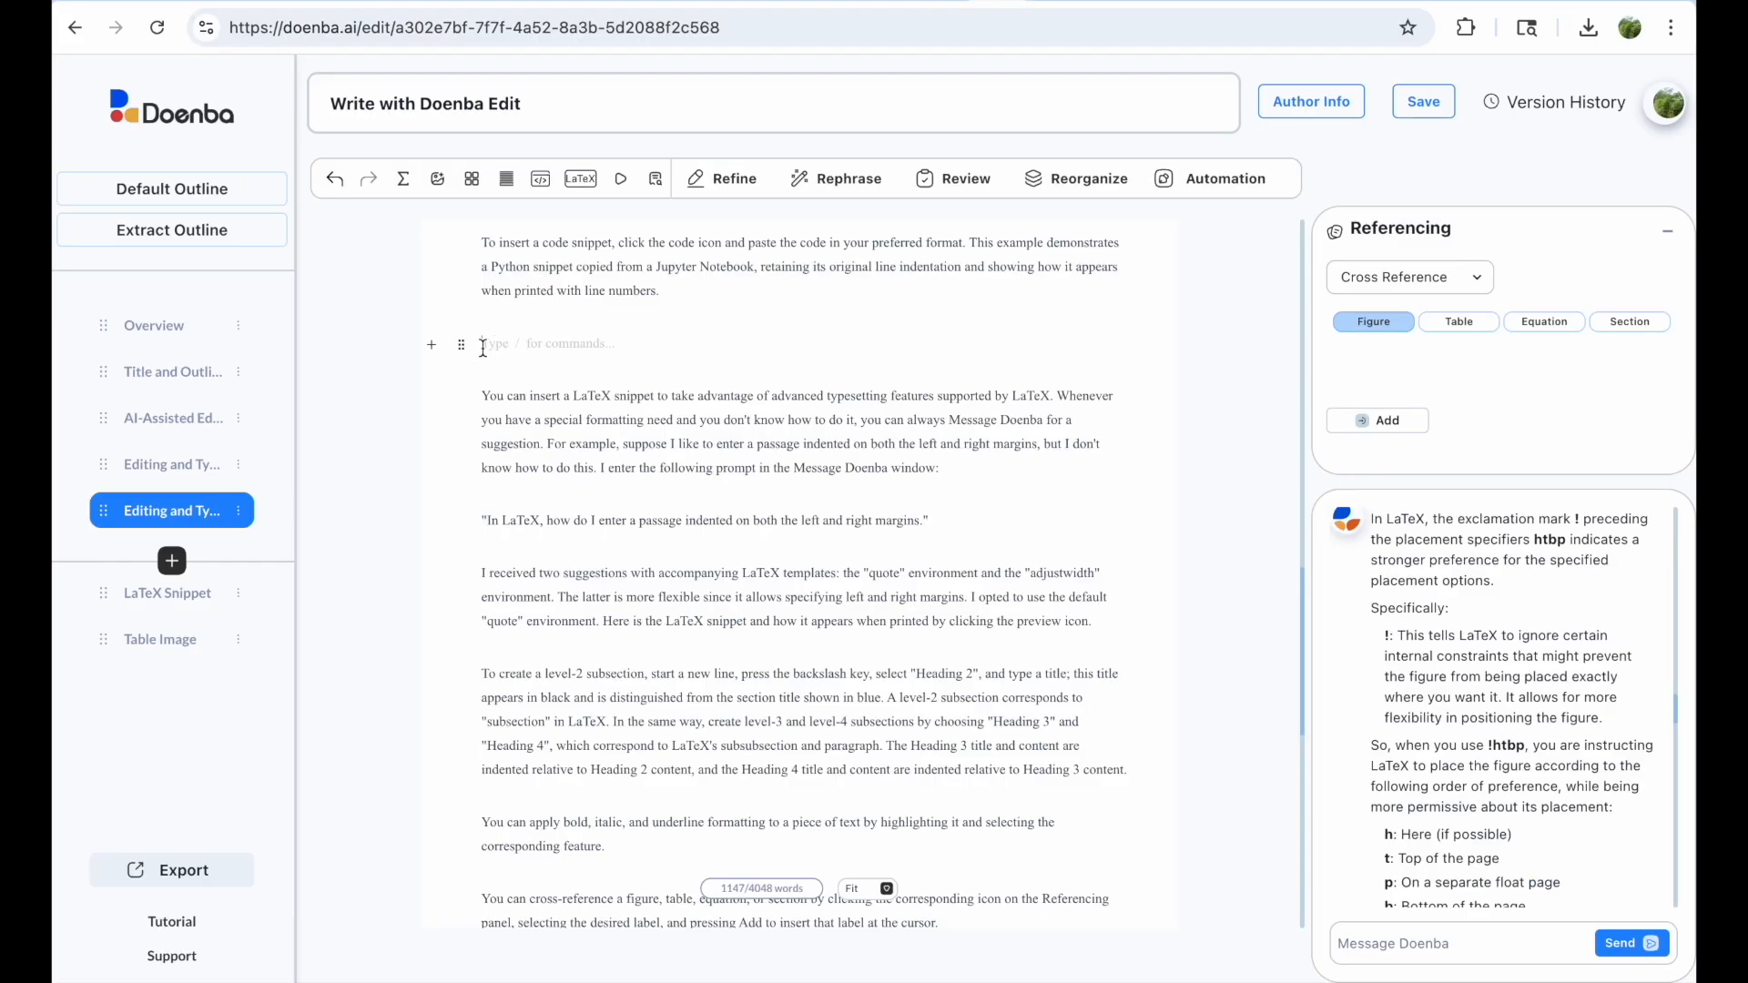
Step: Paste the Python ActivitySelection function into a new code block and preview the listing
left_click(540, 180)
right_click(528, 405)
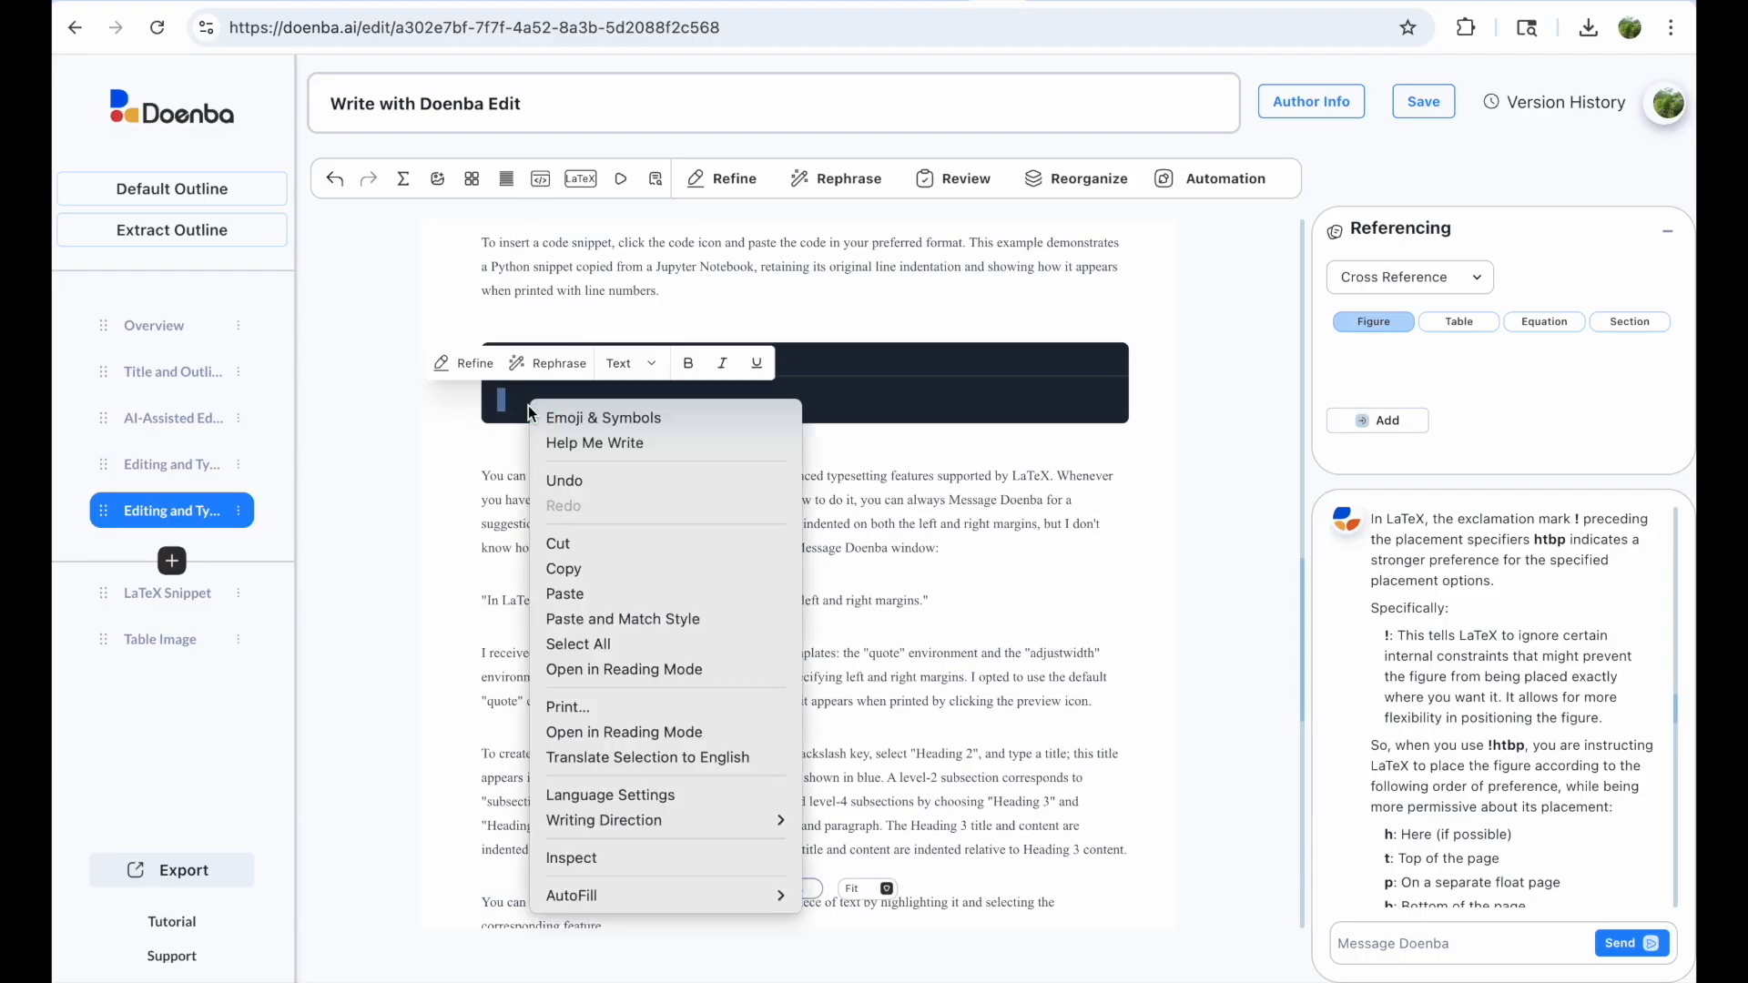
left_click(577, 591)
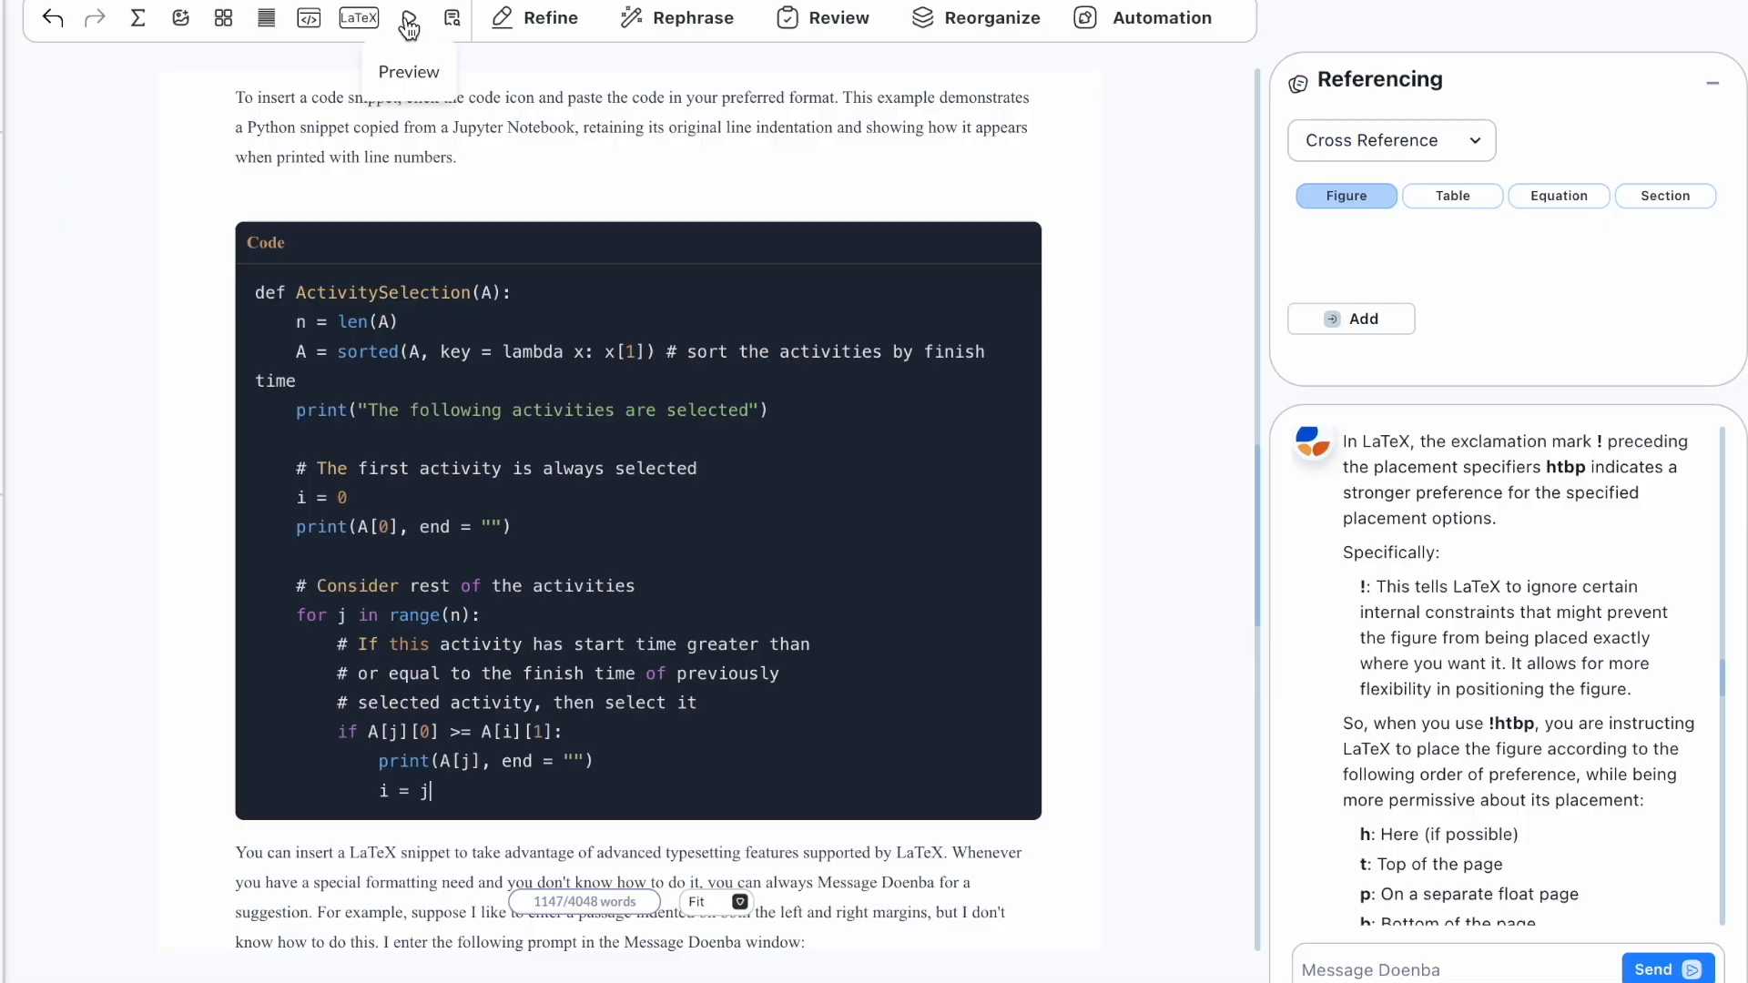
left_click(409, 27)
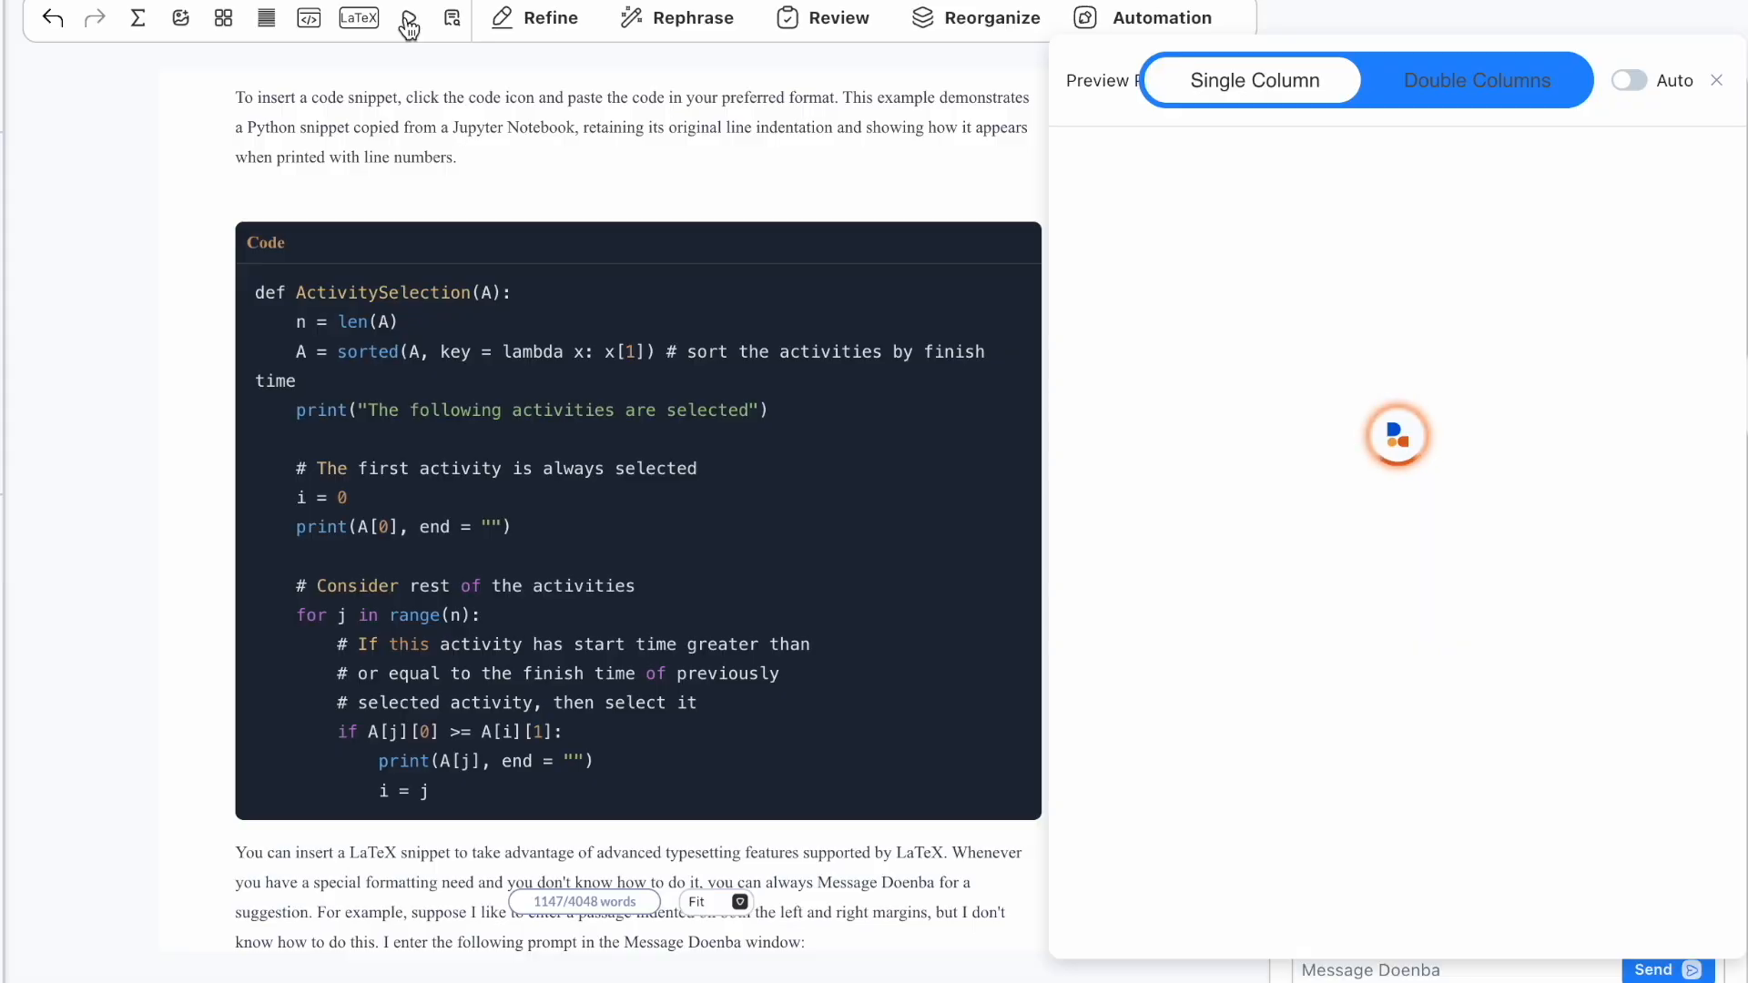
scroll(1364, 515, "down", 10)
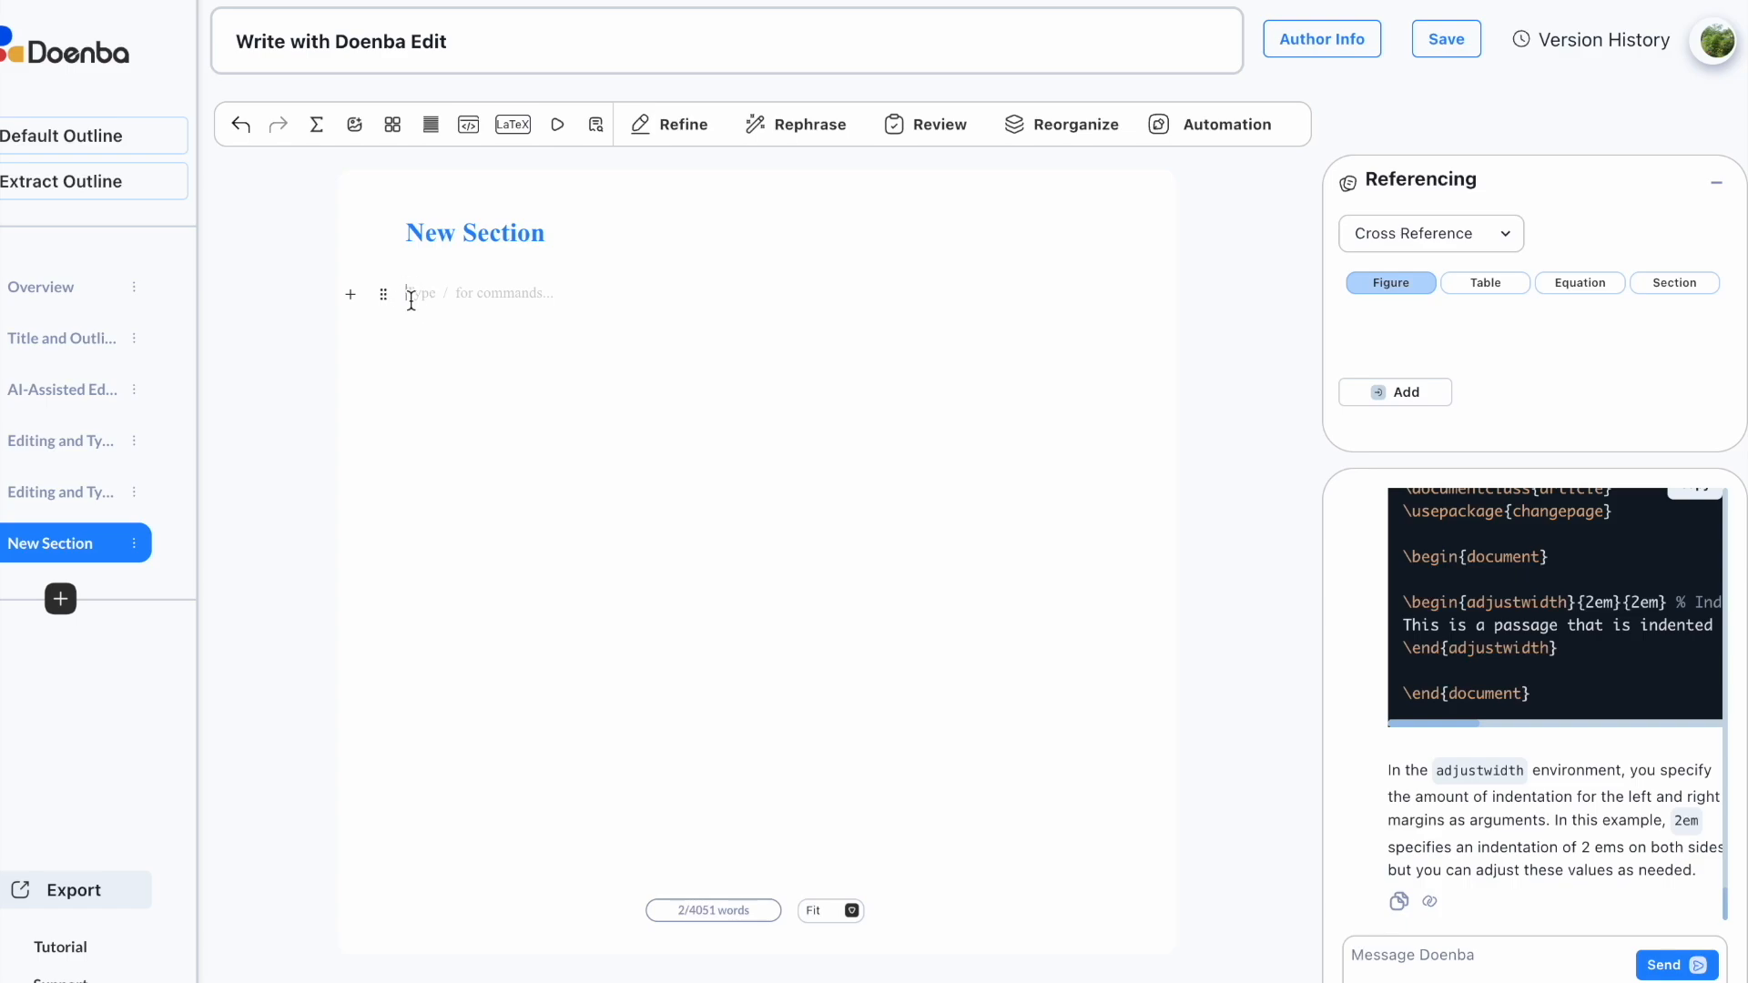
Step: Add a Heading 2 'Subsection 1' with a line of text beneath it
type("/")
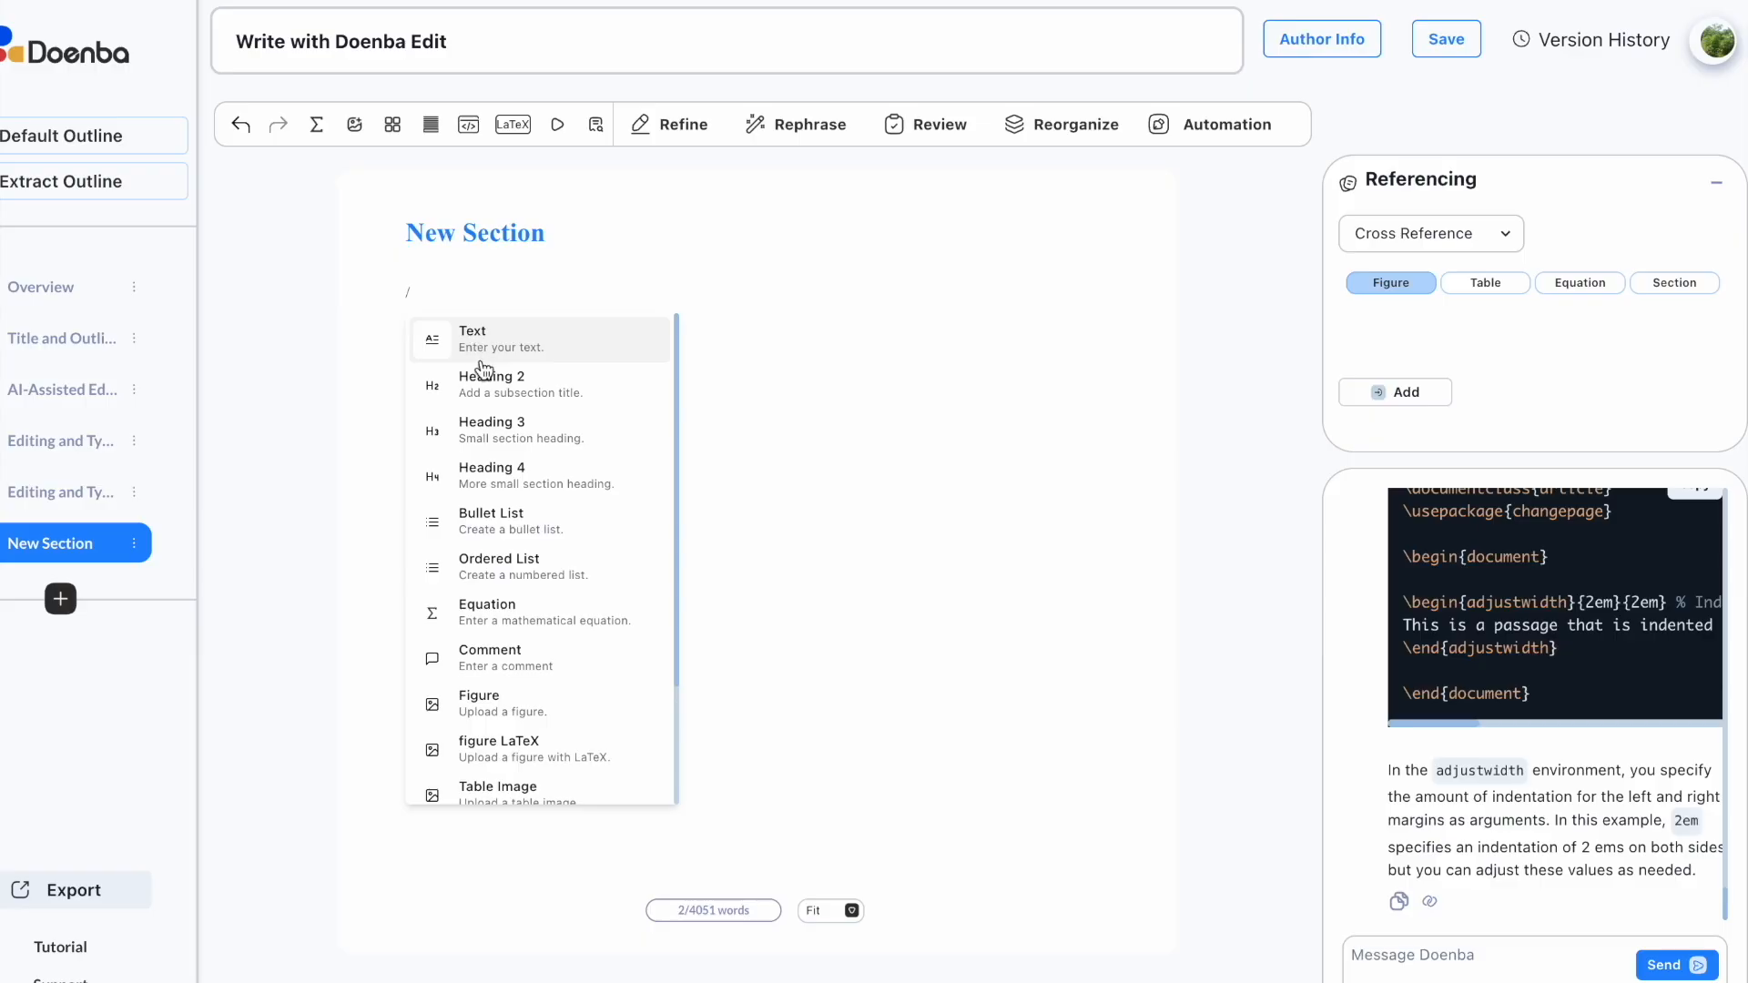
left_click(483, 375)
type("Subsection")
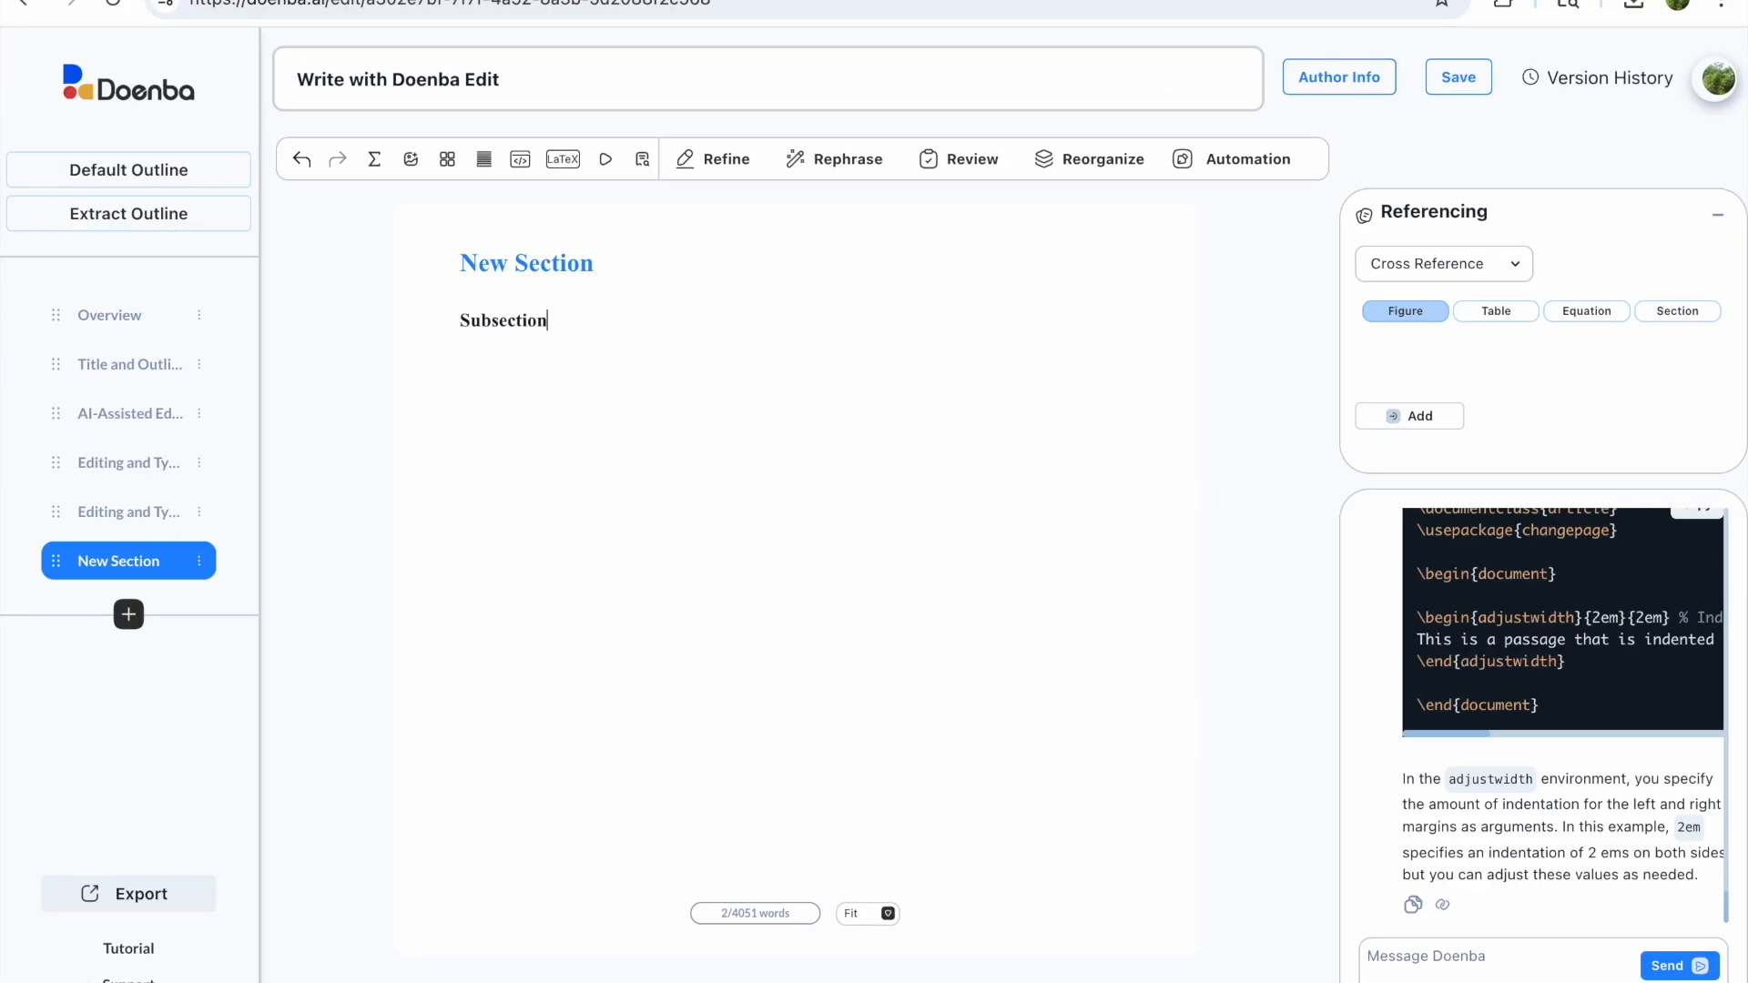
type(" 1")
key("Return")
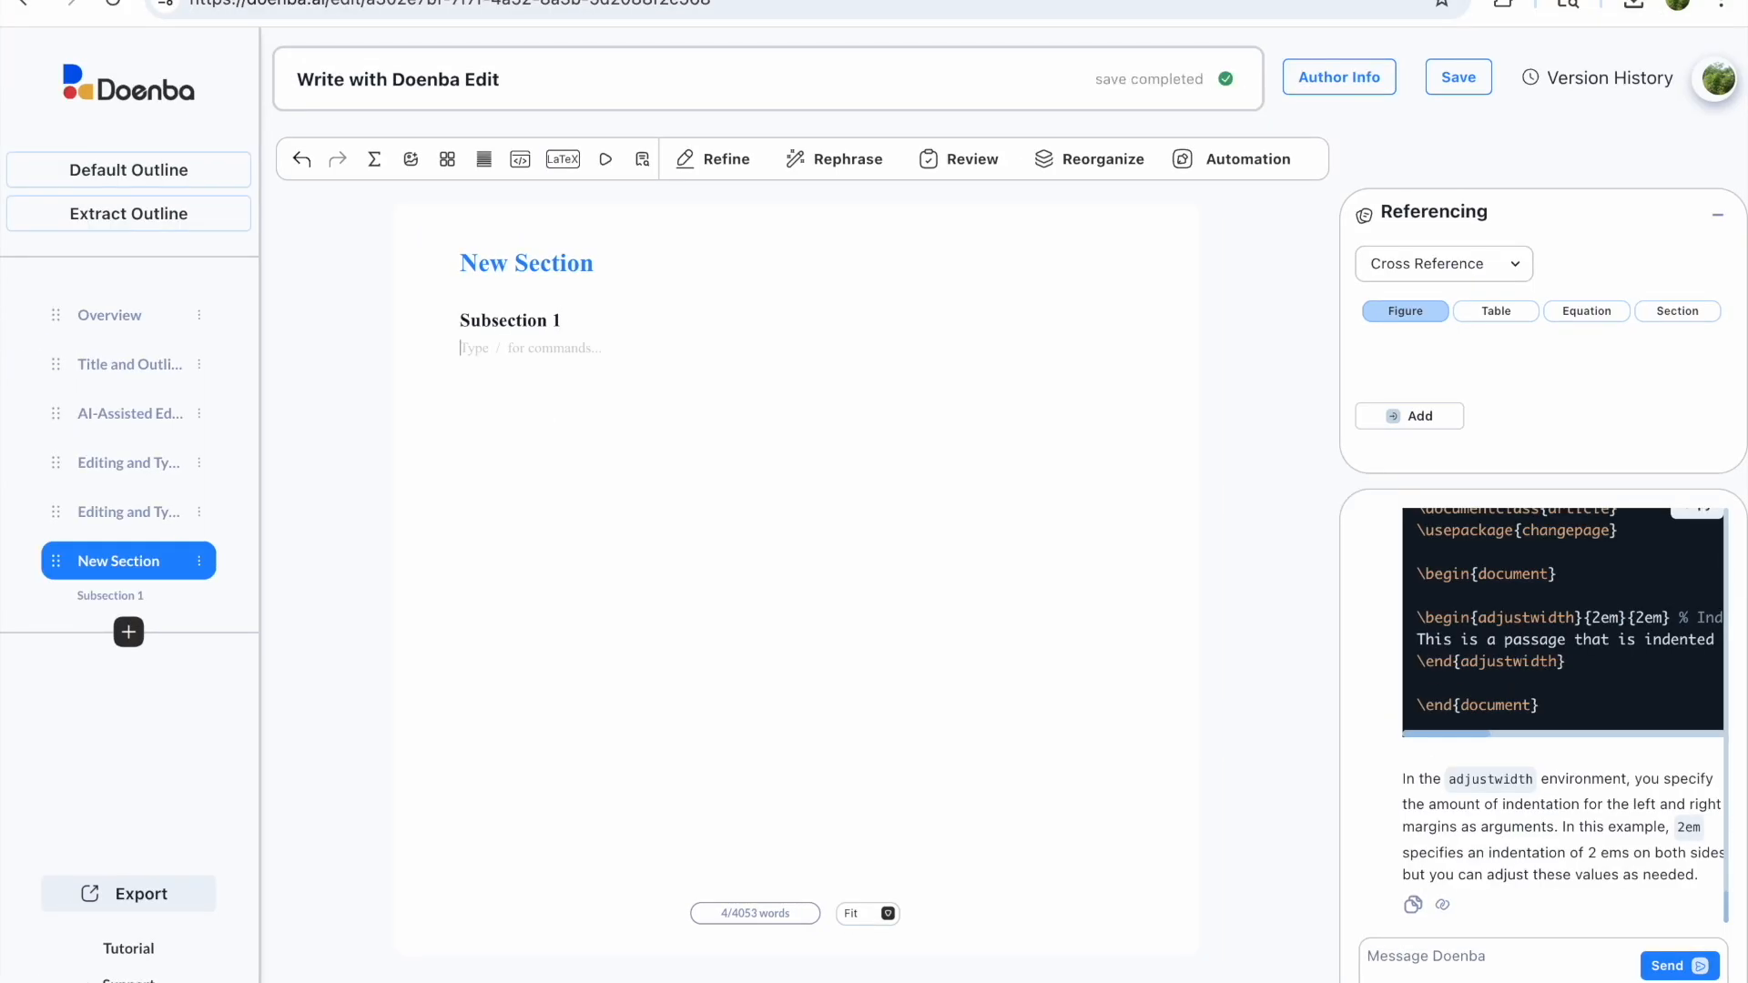
type("to")
key("Return")
Step: Add Heading 3 subsubsections 'Subsubsection 1' and 'sububsubsection 2', each followed by 'text text'
type("/")
left_click(576, 507)
type("Subsubsection 1")
key("Return")
type("text text")
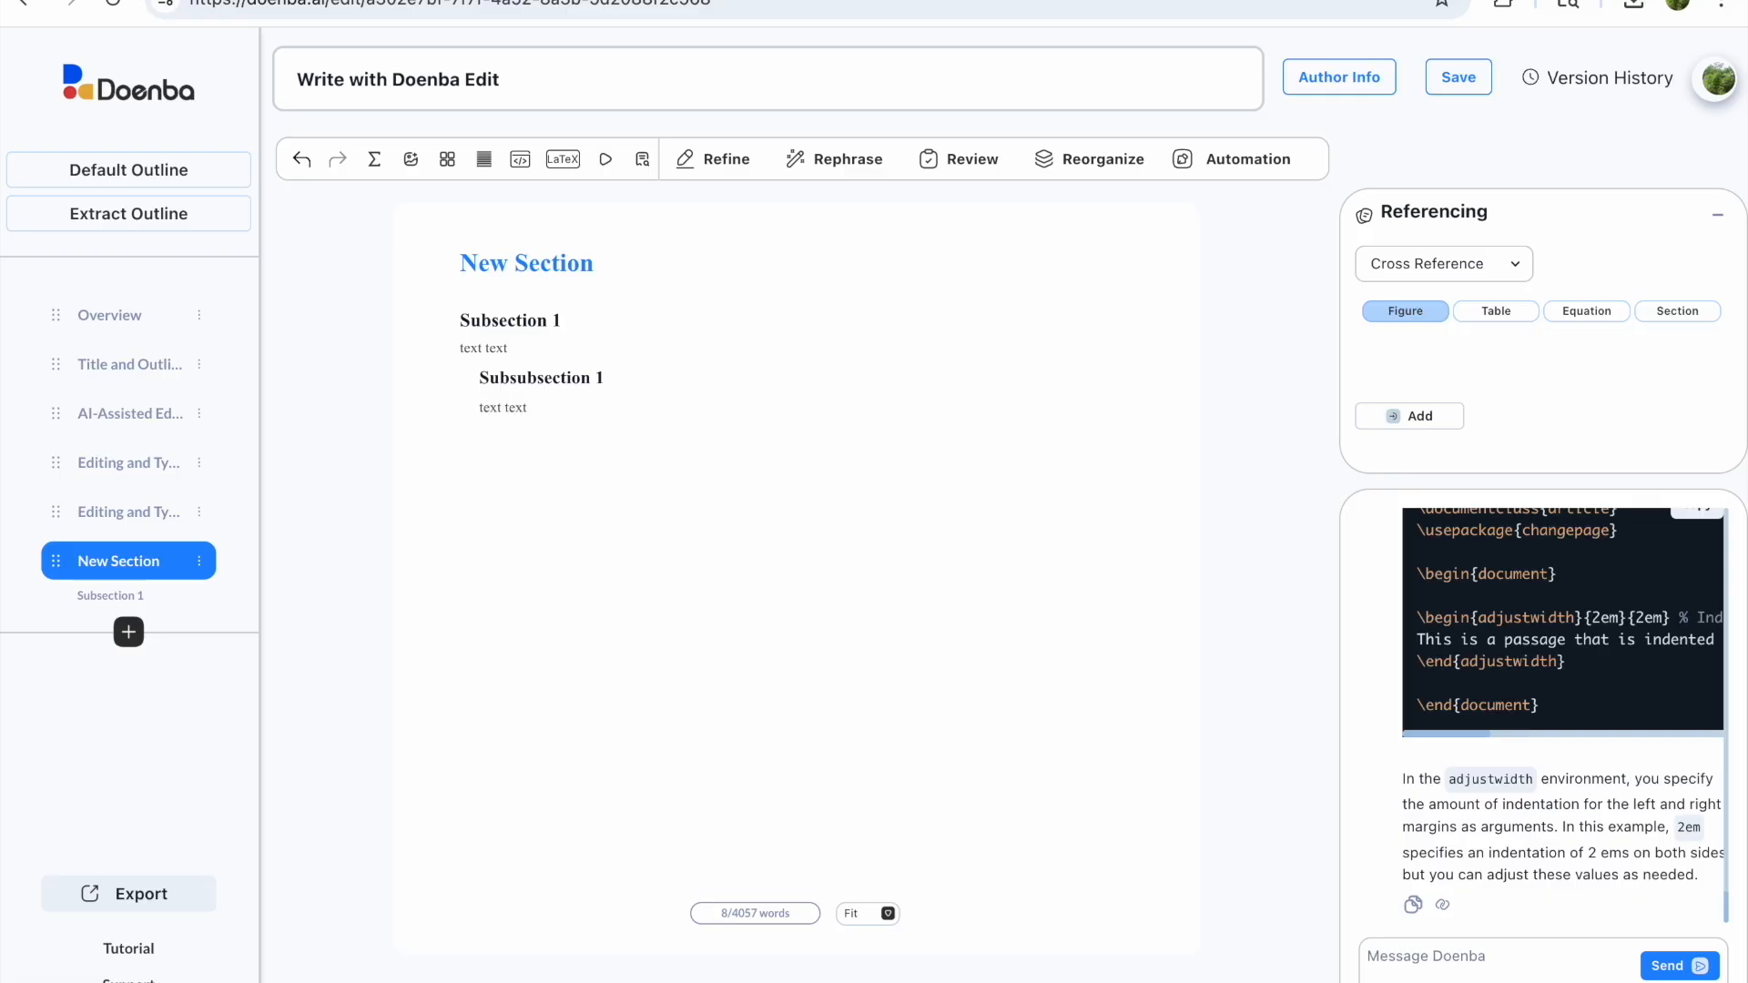
key("Return")
type("/")
left_click(603, 562)
type("sububsubsection 2")
key("Return")
type("text te")
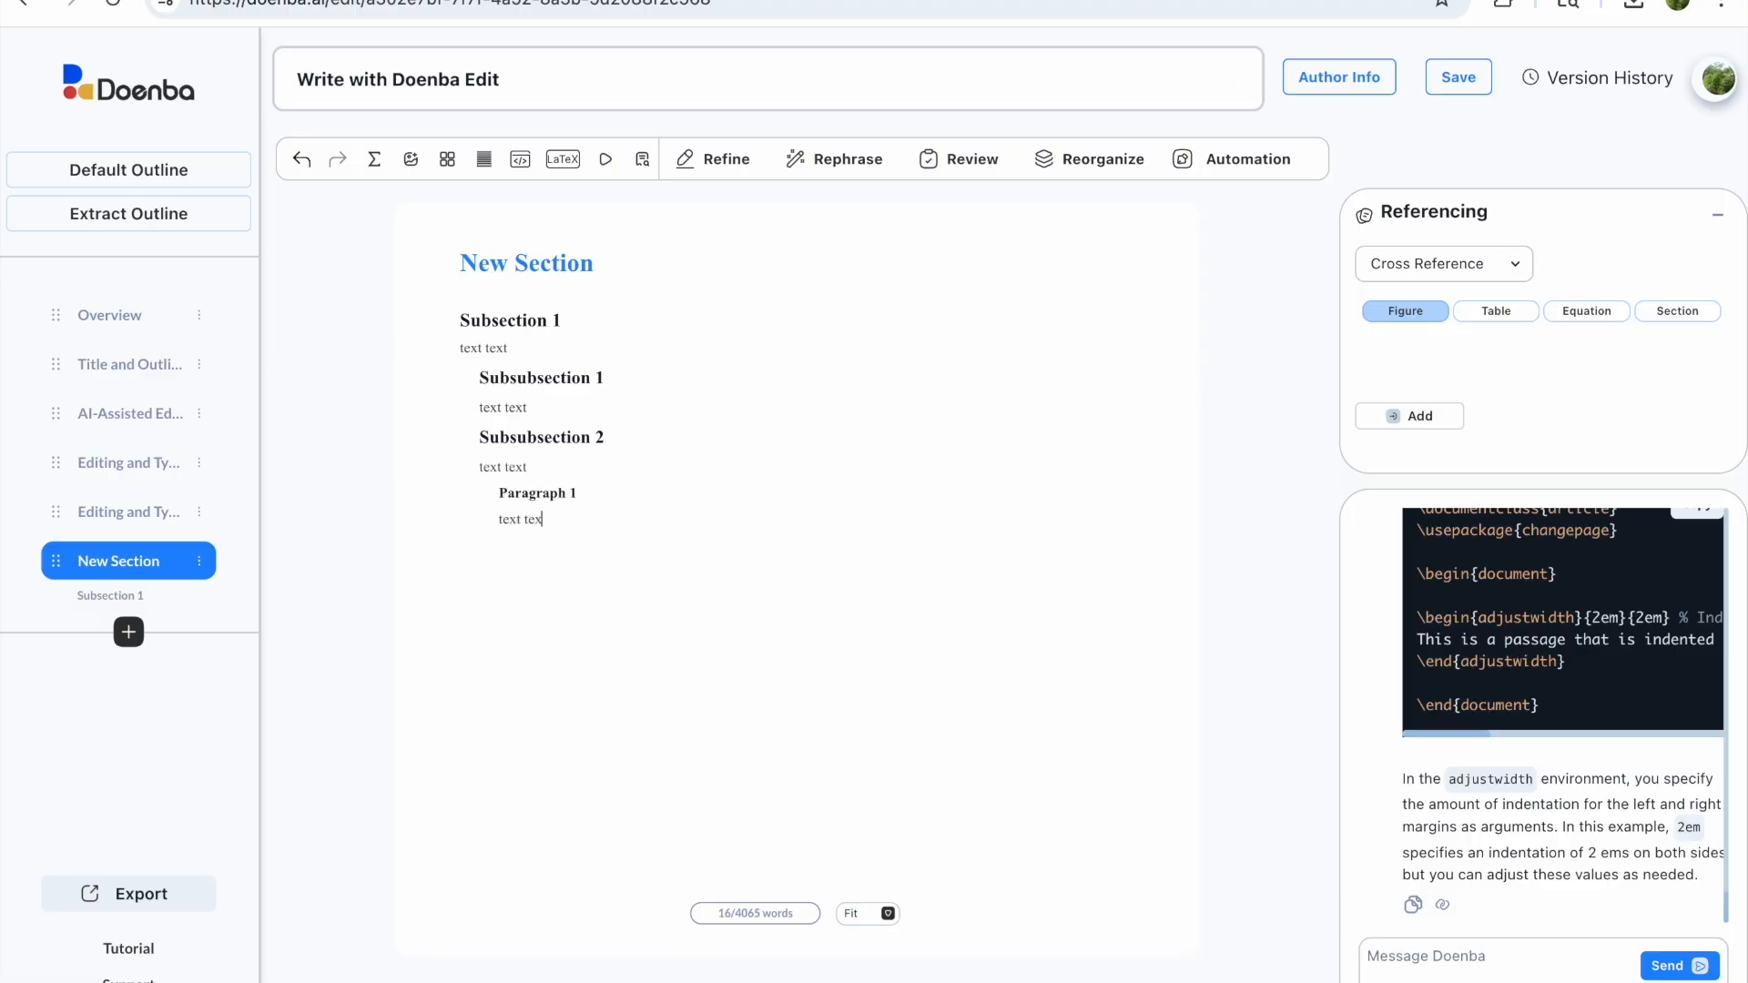
key("Return")
Step: Add a paragraph-level heading 'Paragraph 2' followed by 'text text' and an empty line
type("/")
left_click(601, 212)
type("Paragraph 2")
key("Return")
type("text text")
key("Return")
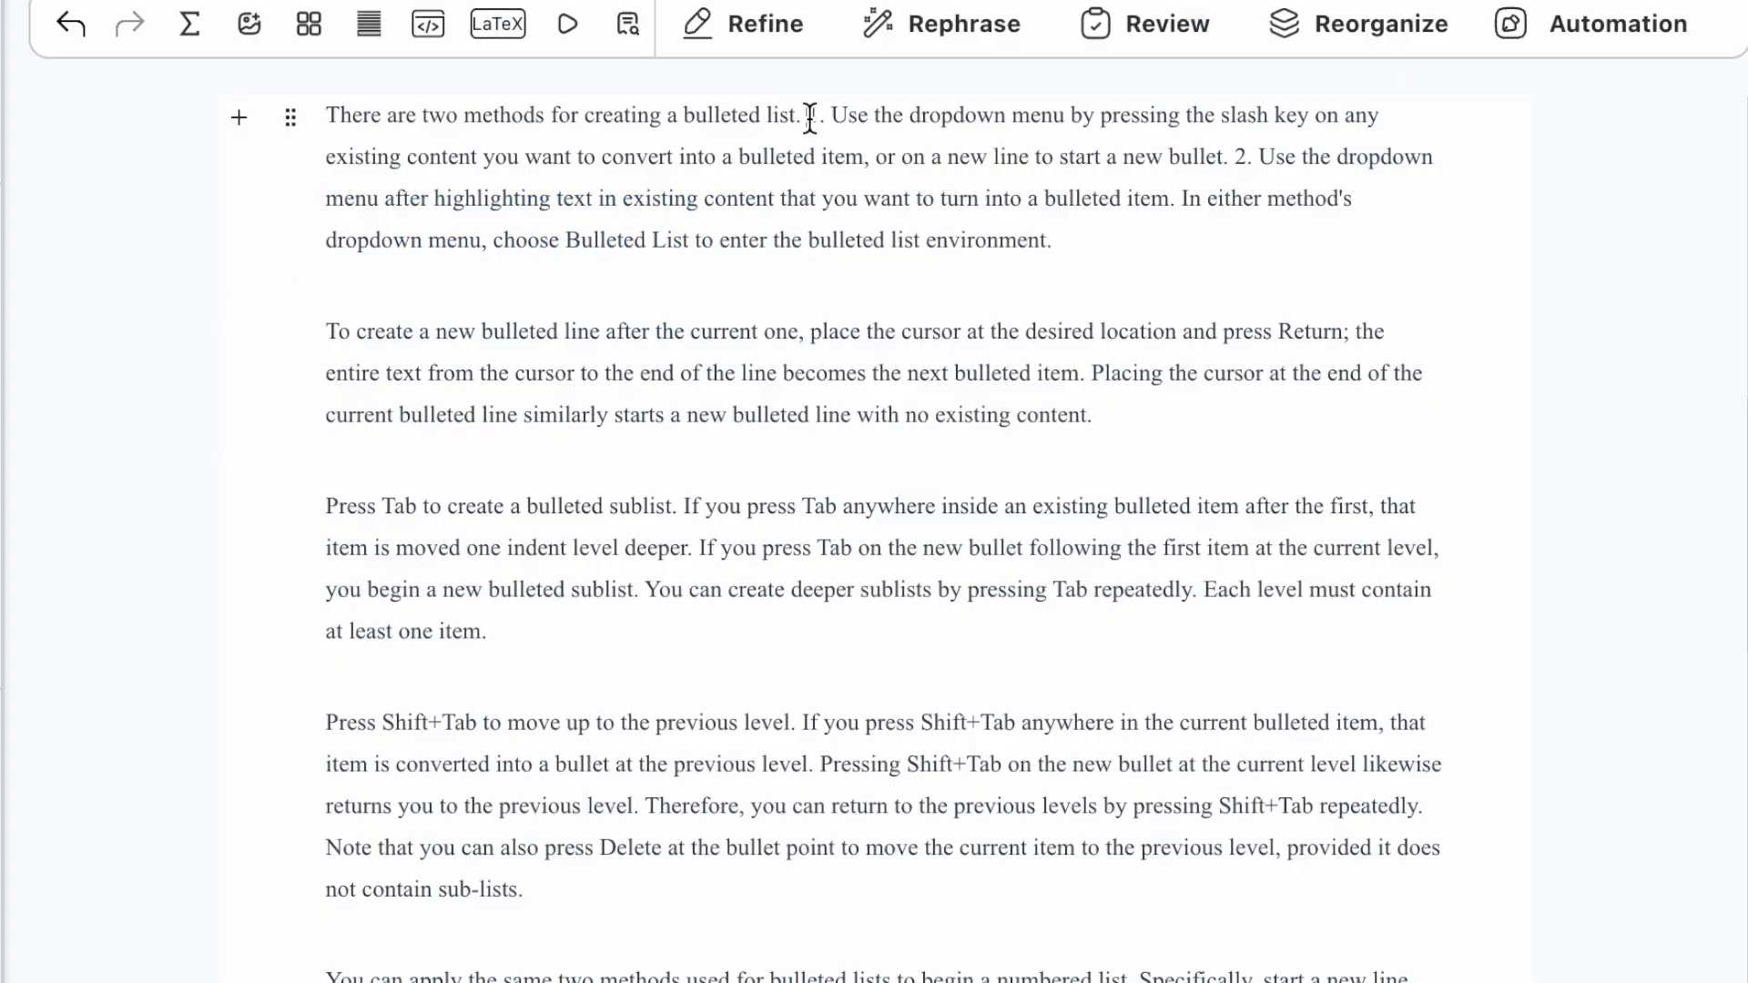
Step: Turn the opening paragraph into a bullet and add a bullet reading 'this is a new bulleted ite'
left_click(809, 118)
type("/")
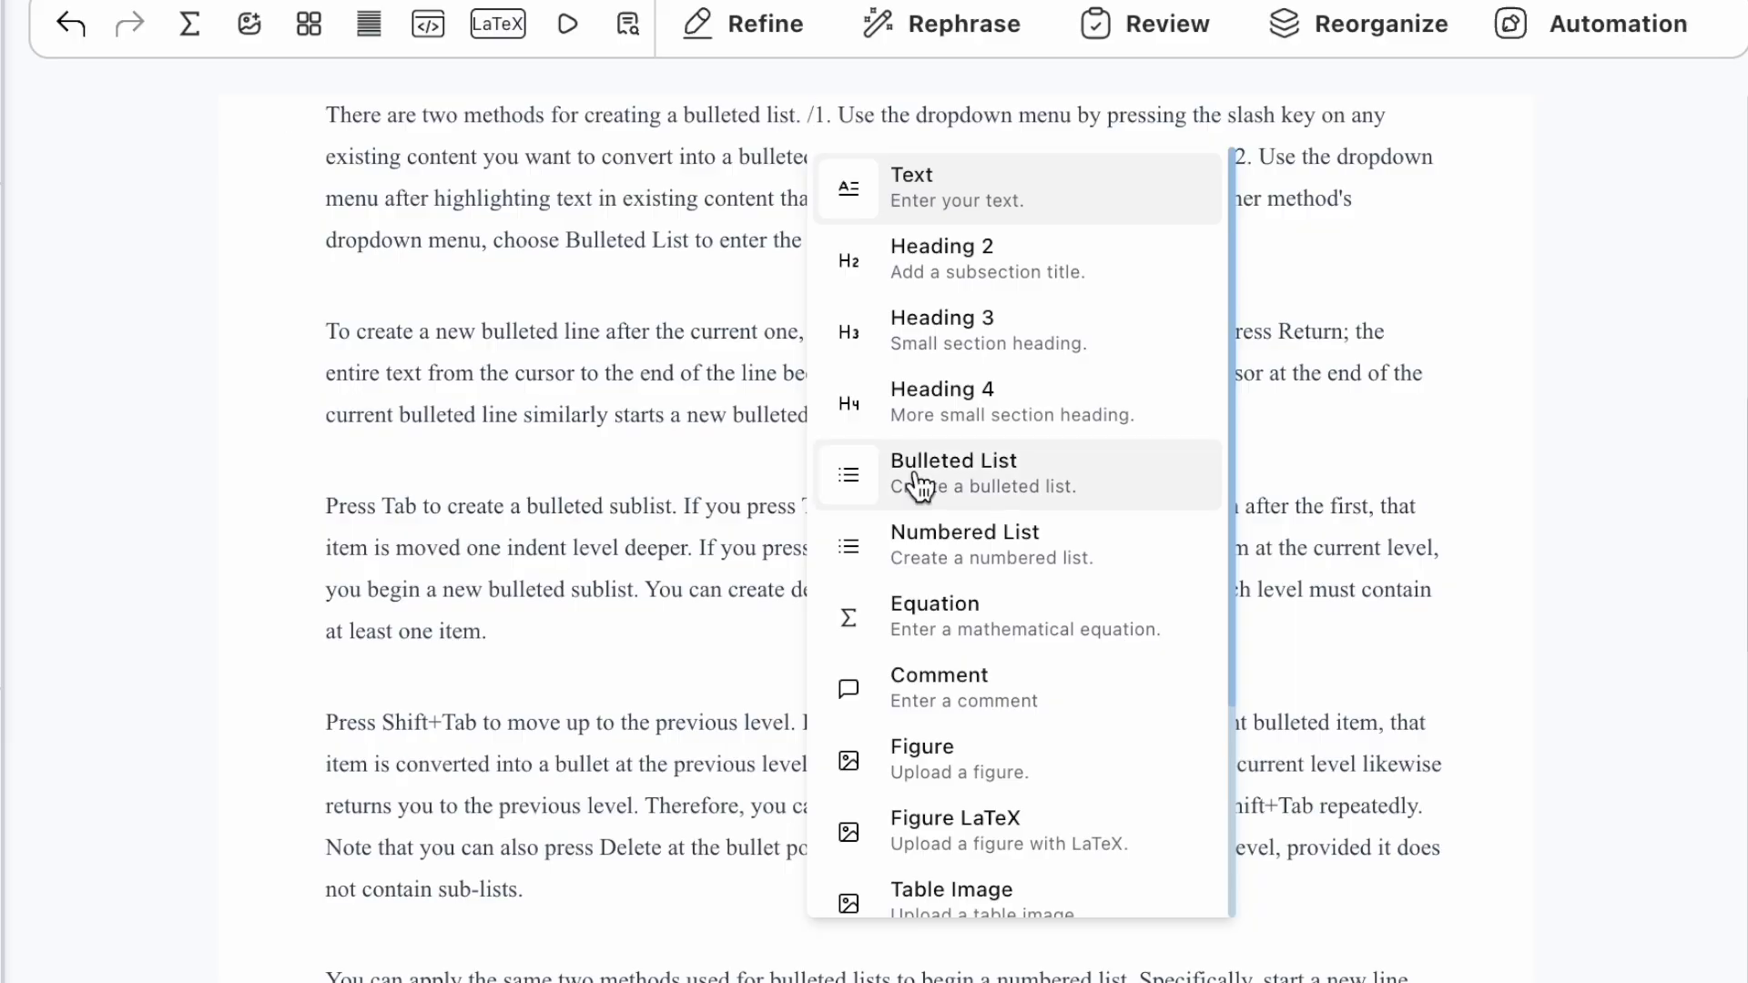
left_click(920, 483)
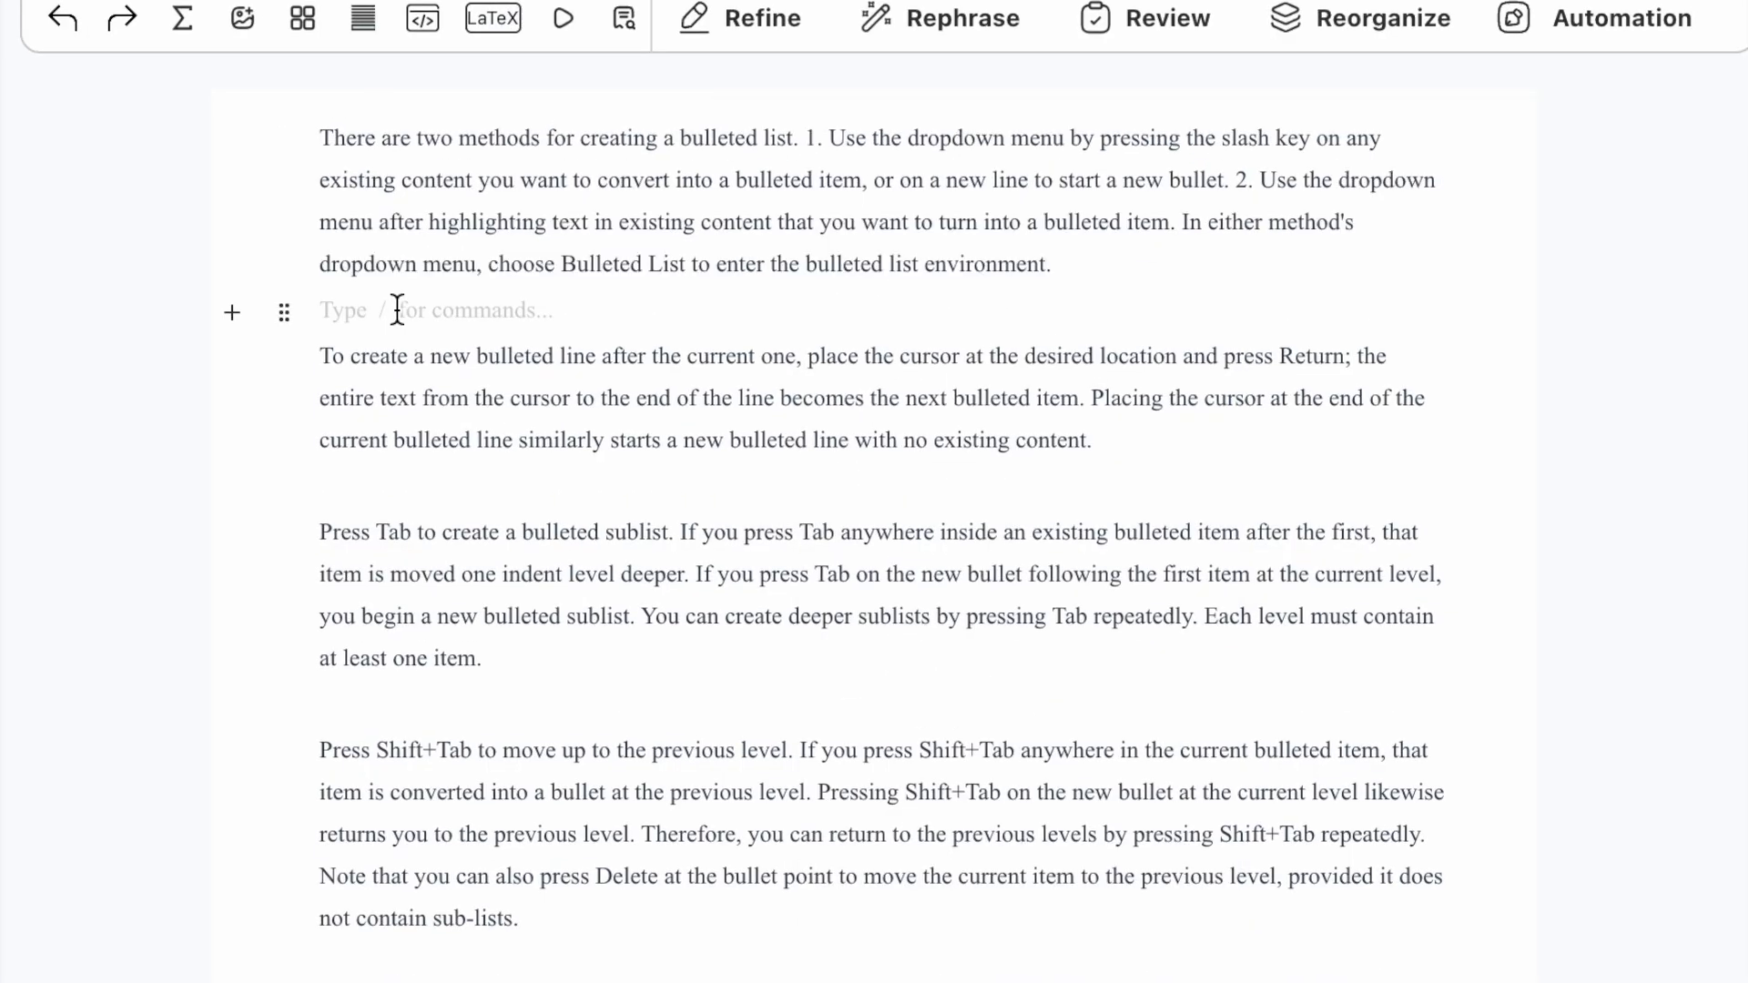
key("Return")
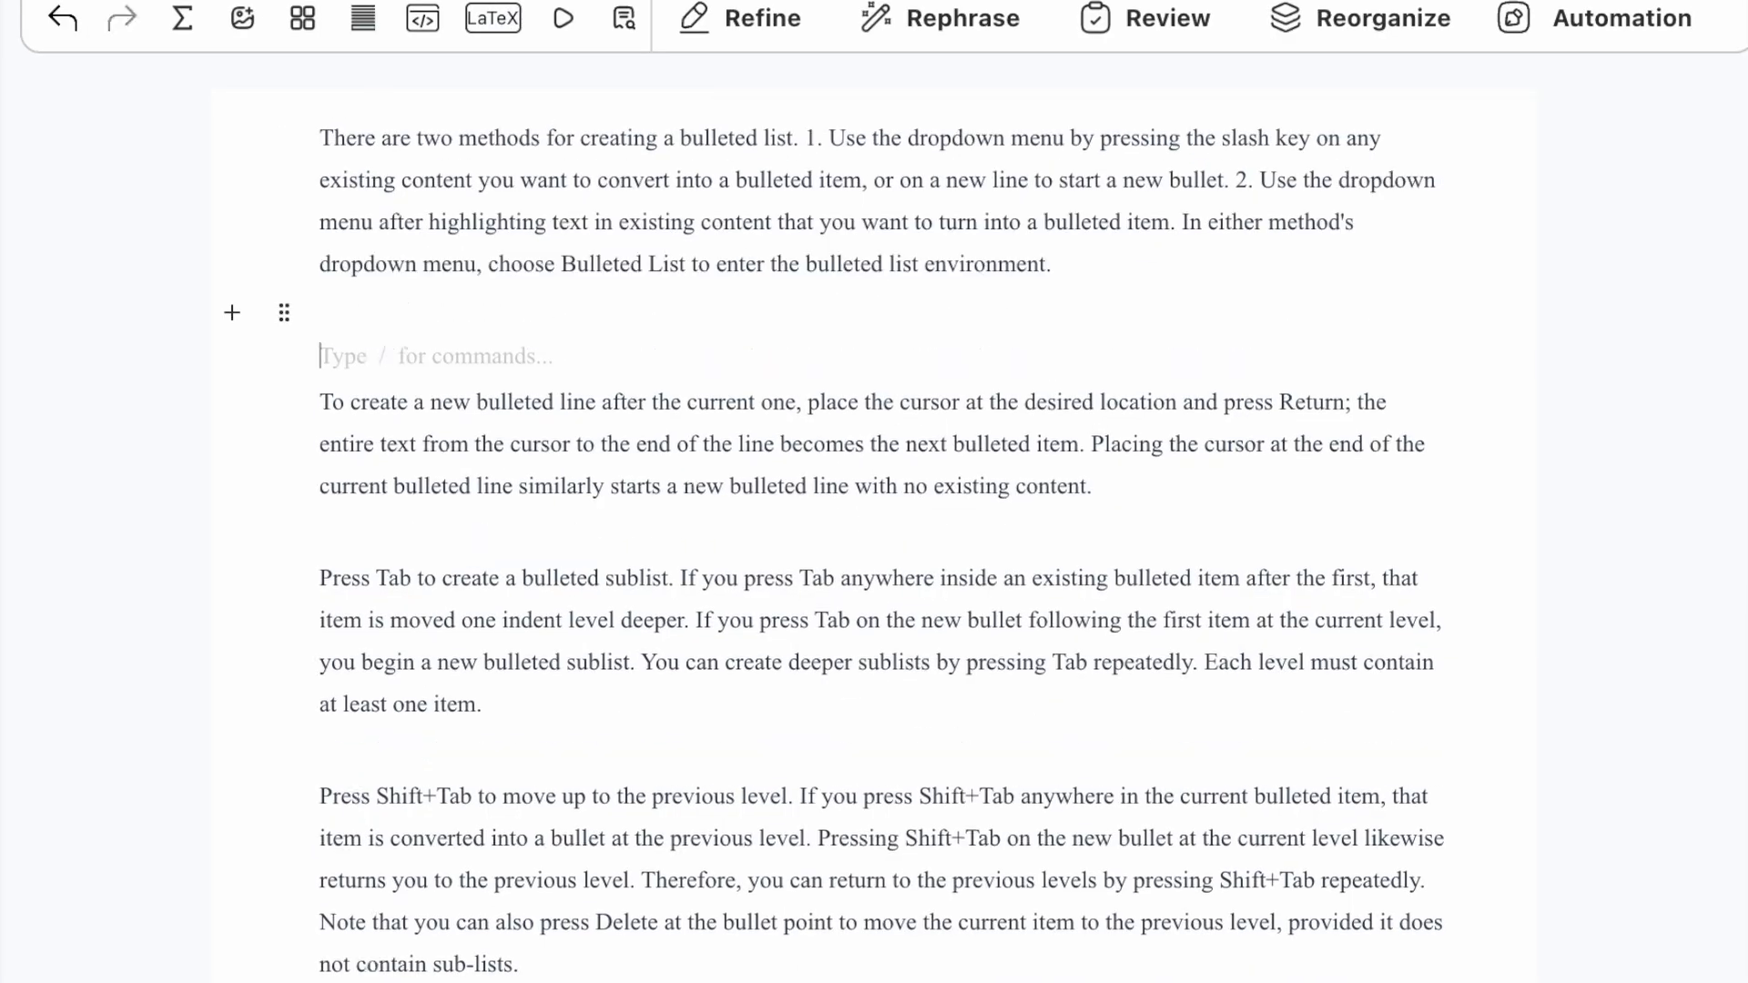
type("/")
left_click(469, 706)
type("this is a new bulleted ite")
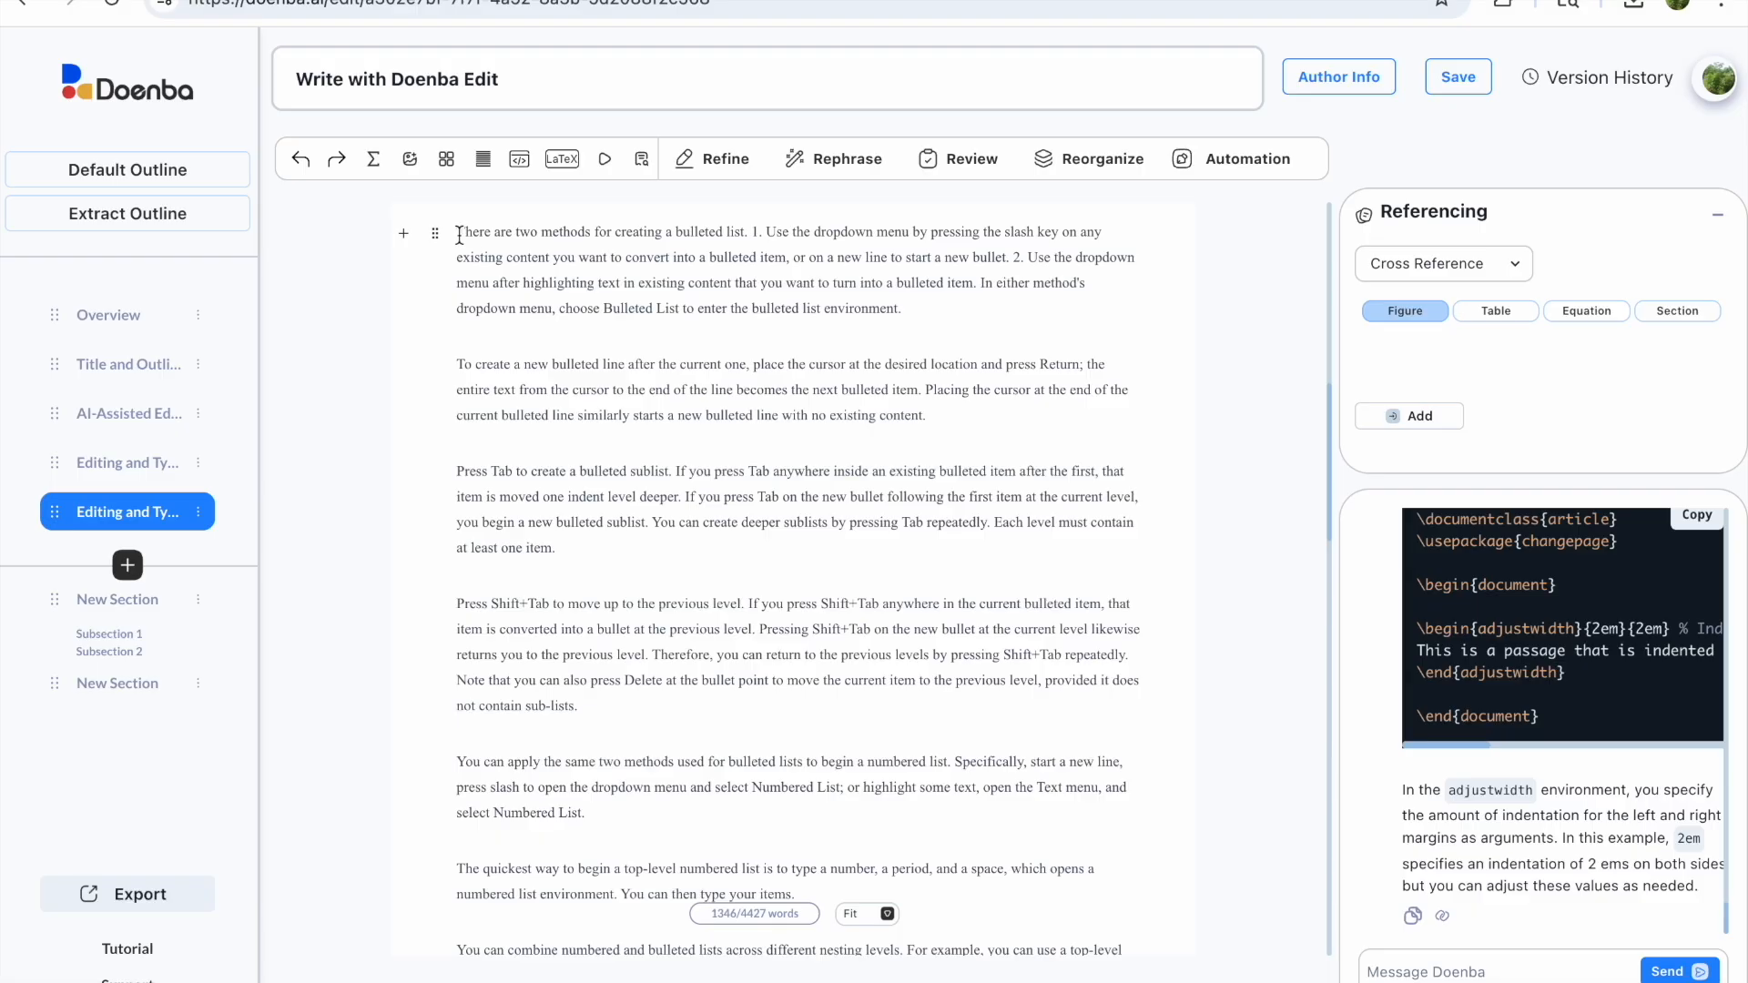
Step: Make the selected opening paragraph a bulleted item and split the 'In either' sentence into its own bullet
left_click_drag(459, 235, 743, 224)
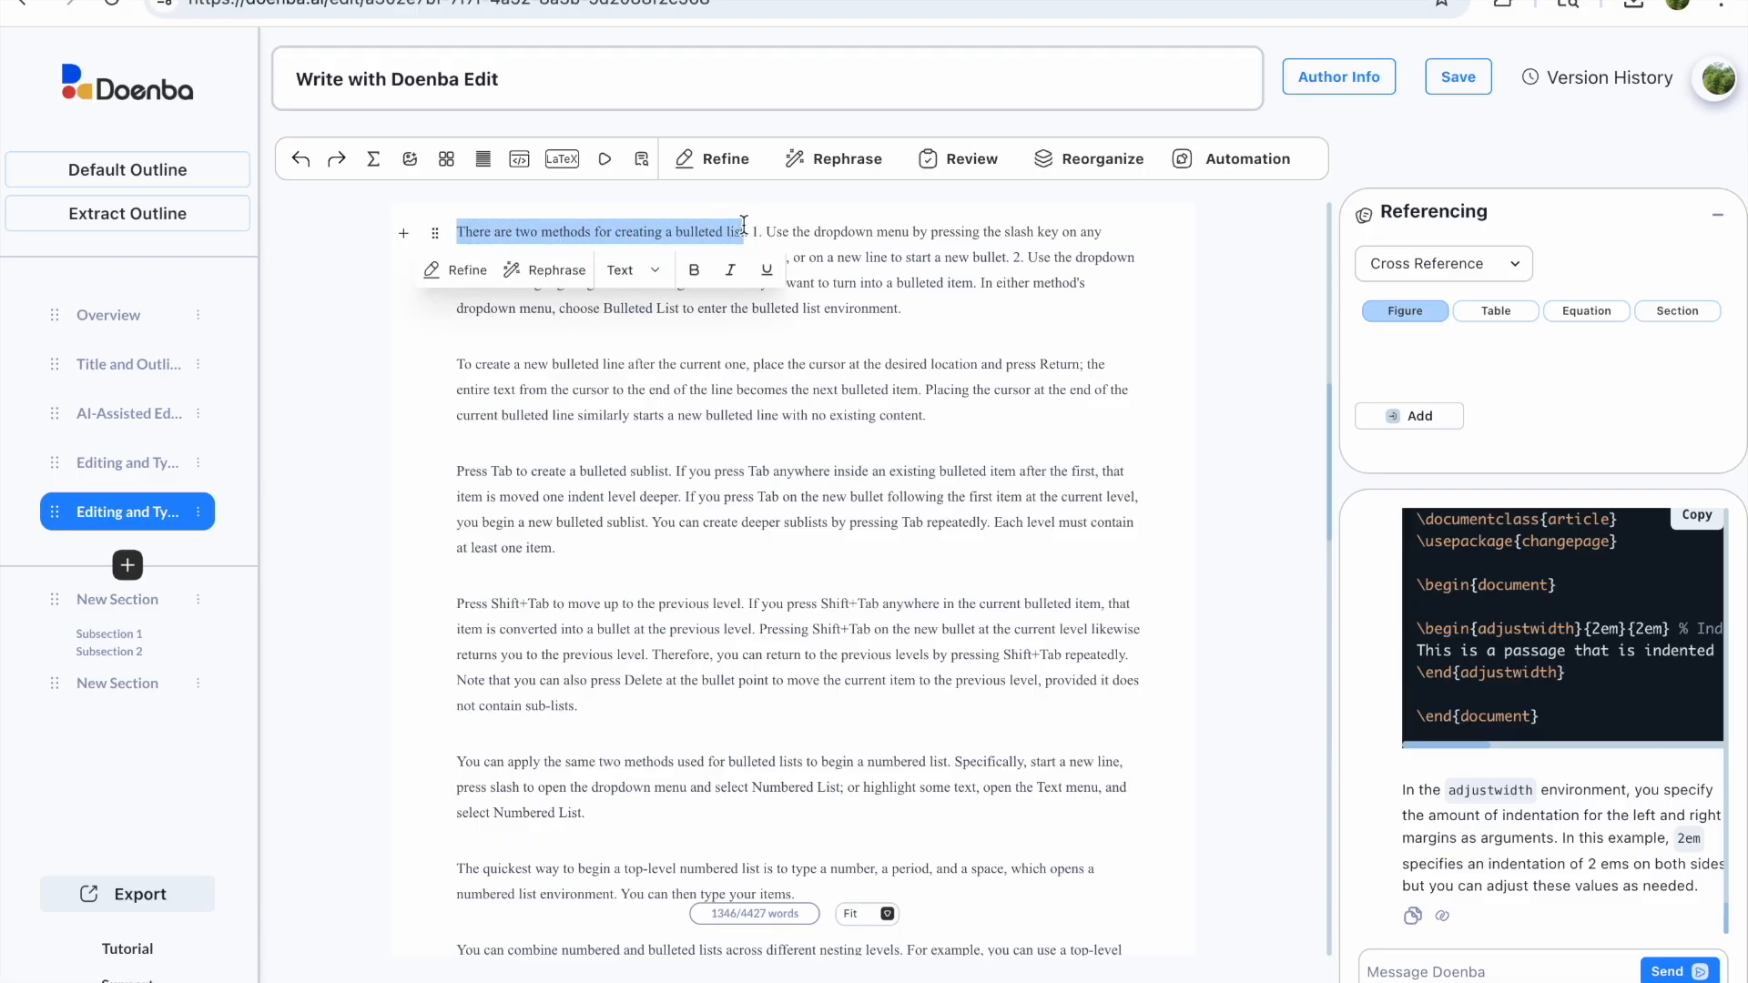
left_click(644, 271)
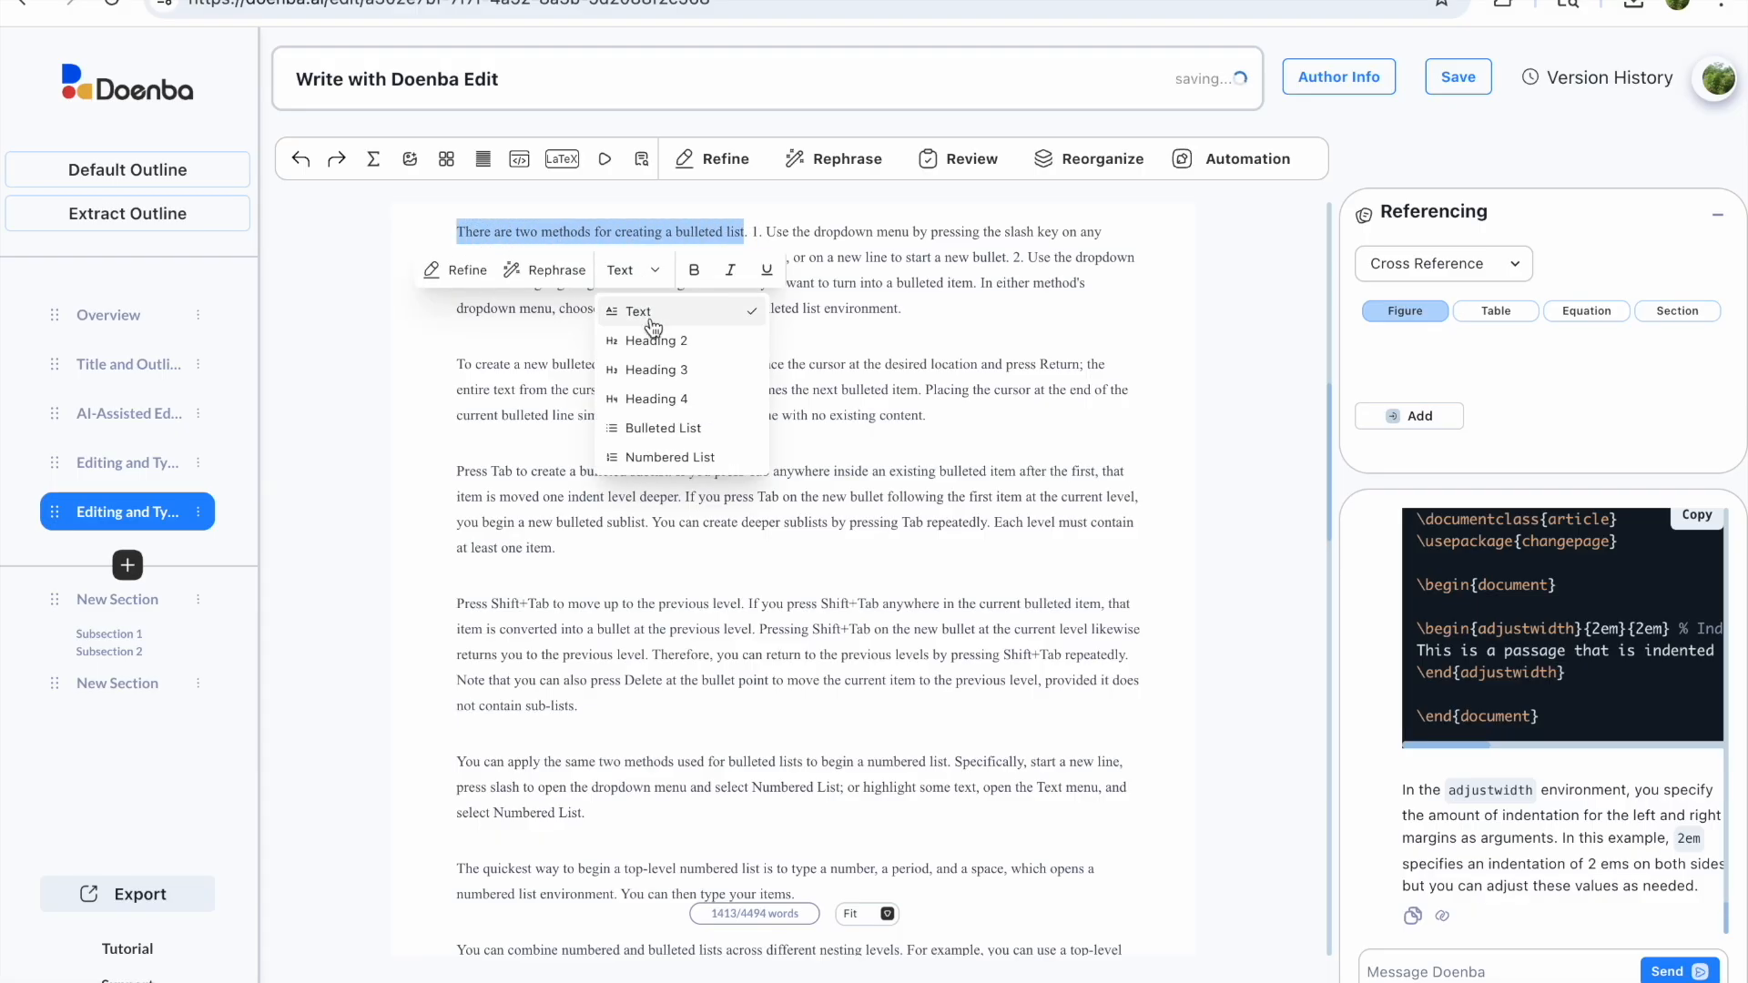
left_click(656, 425)
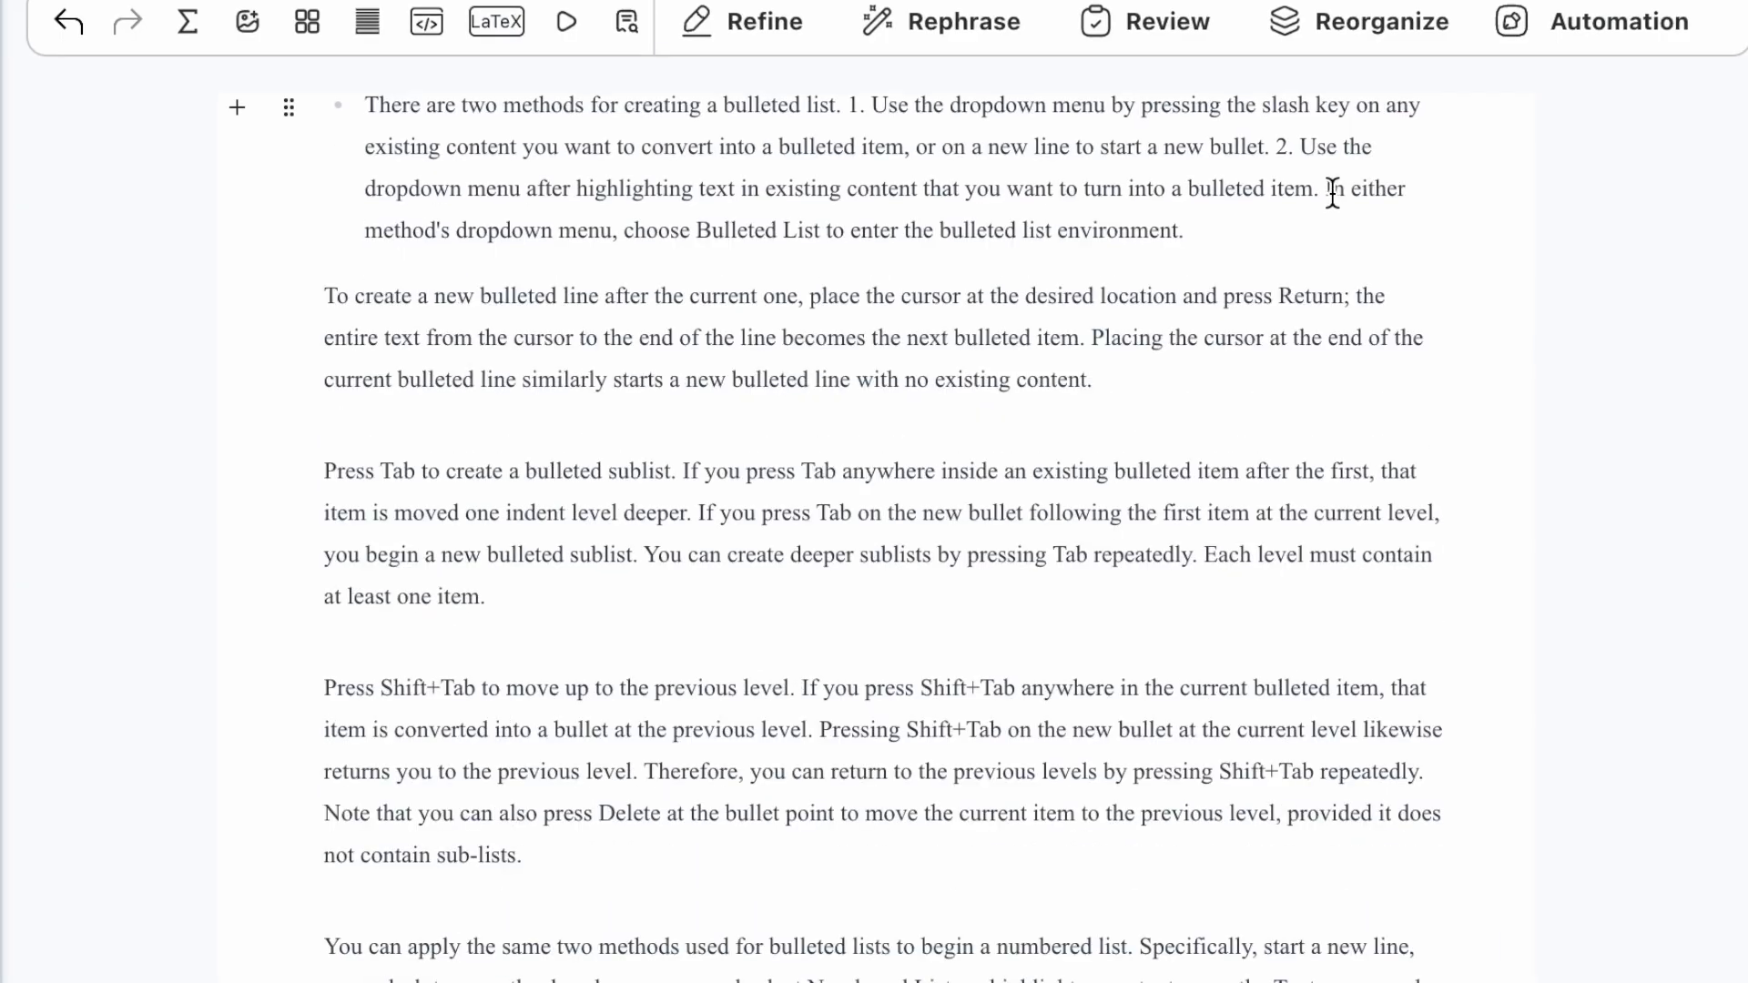
left_click(1326, 189)
key("Return")
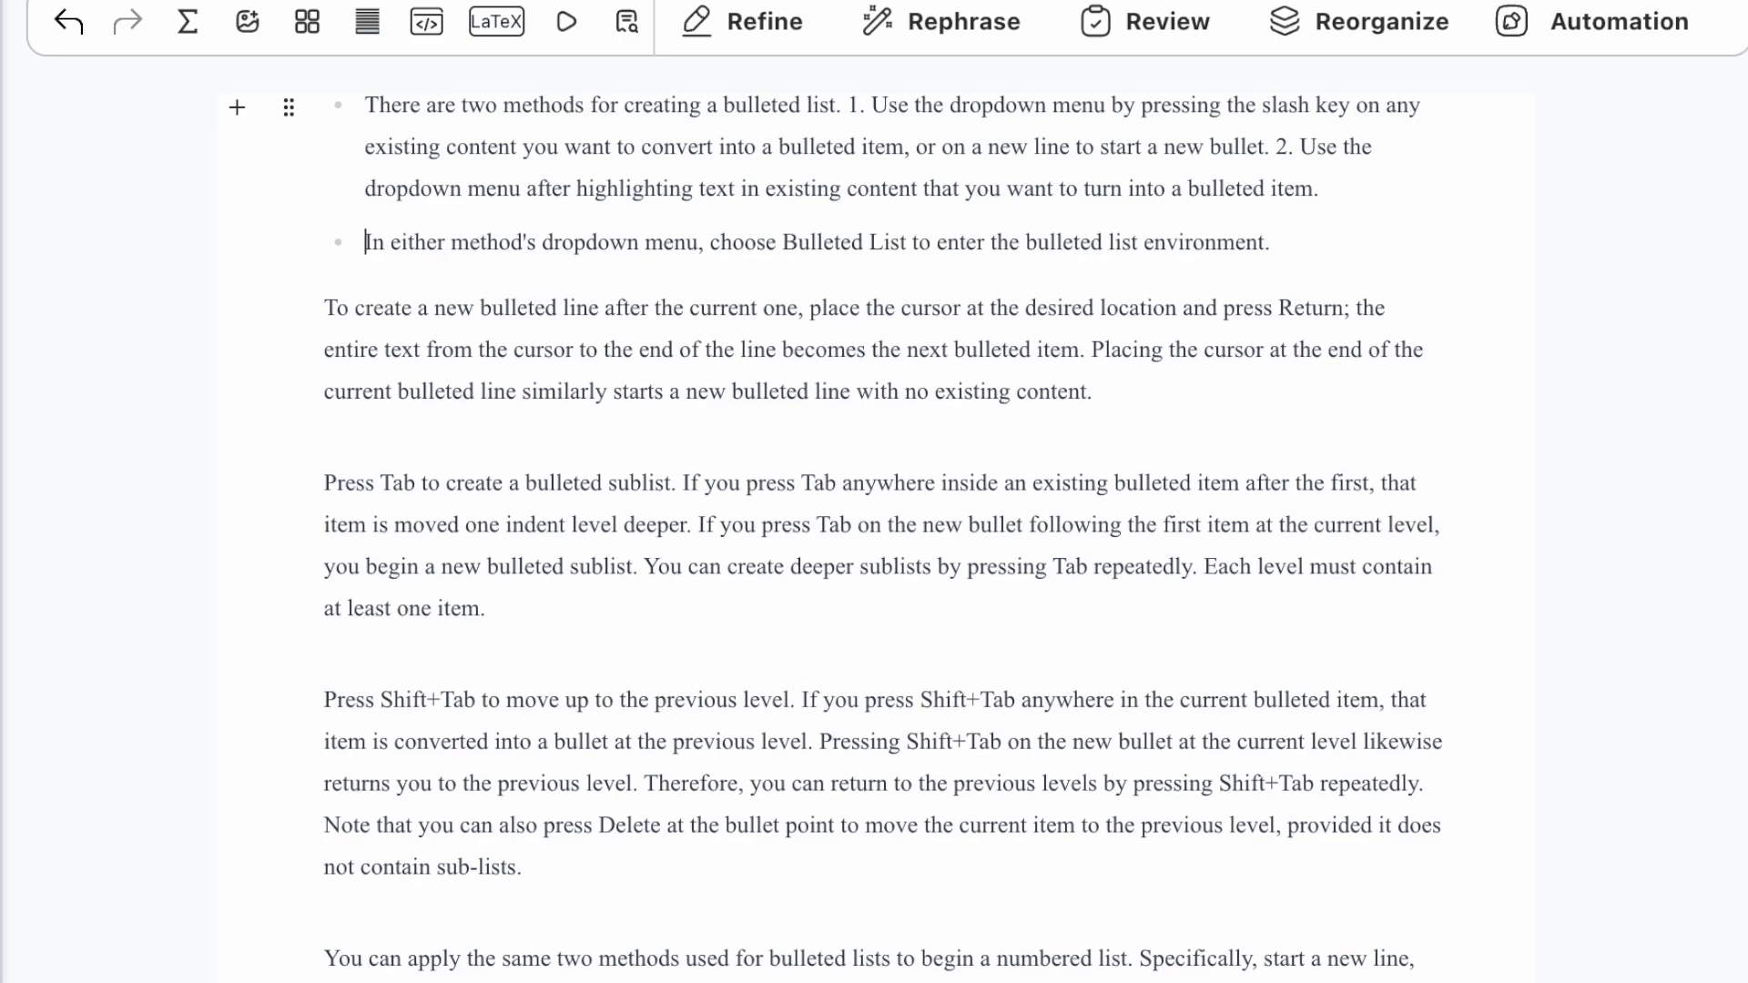
Step: Add a bullet after 'environment.' reading 'This is a new bullet.'
left_click(1284, 241)
key("Return")
type("This is a new")
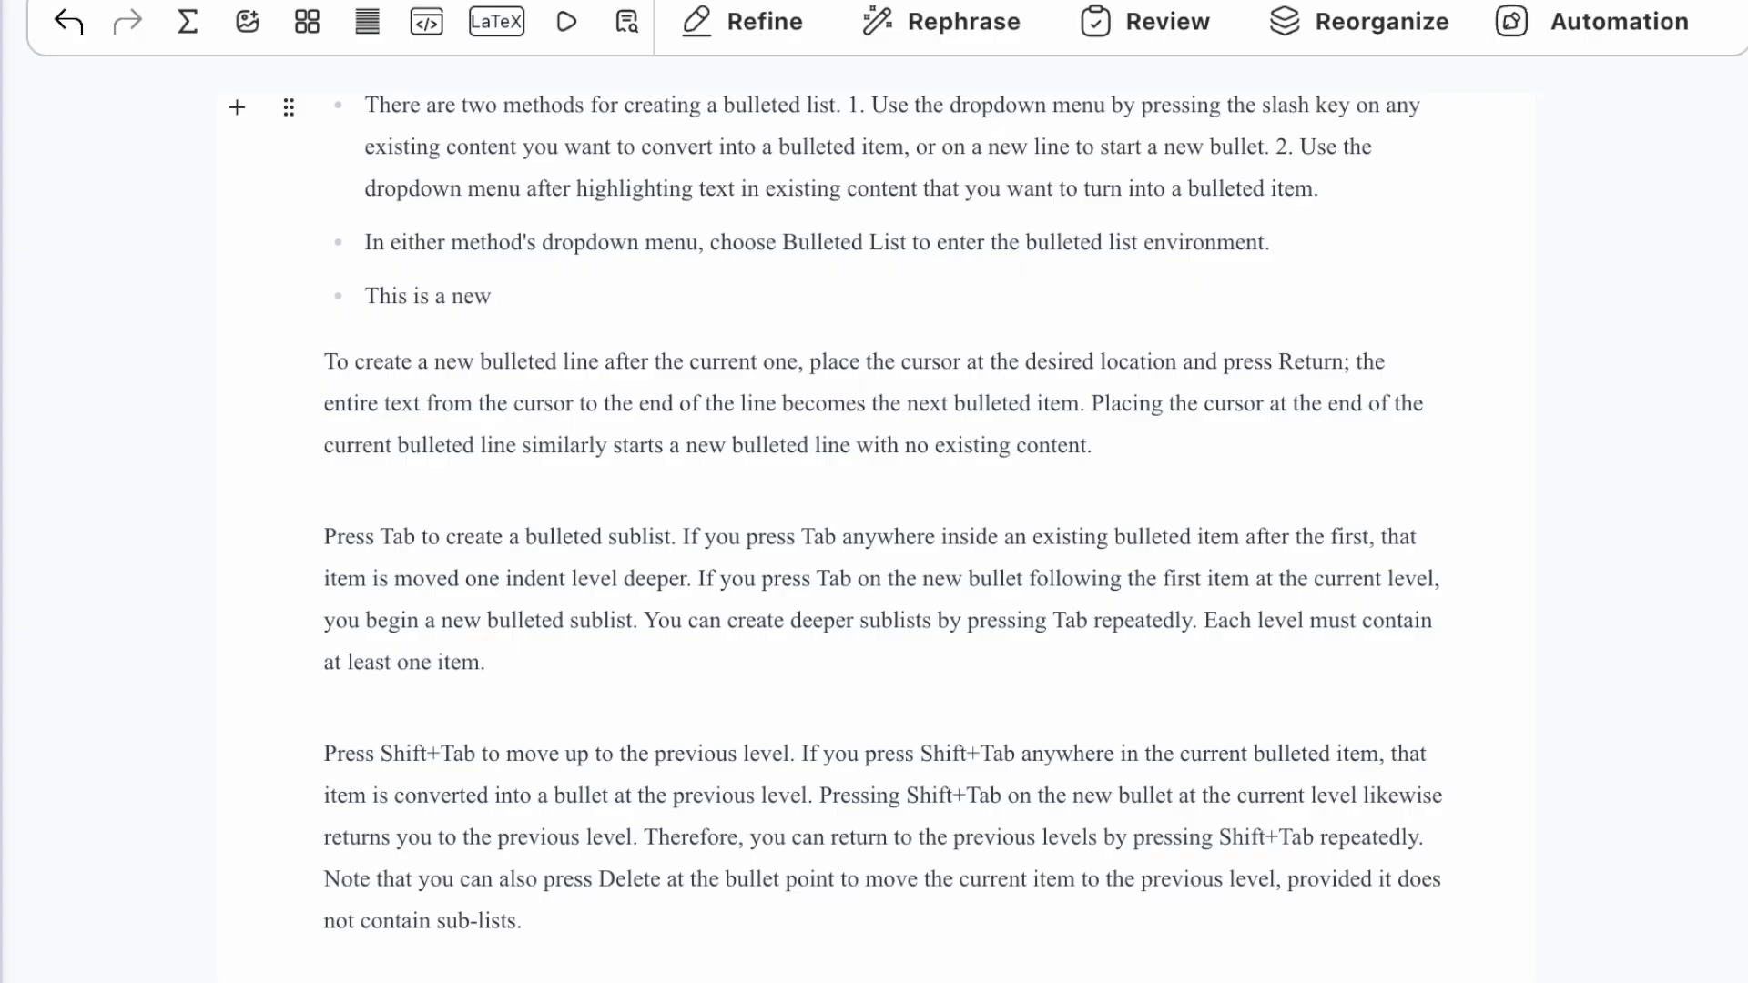
type(" bulleted item")
type(".")
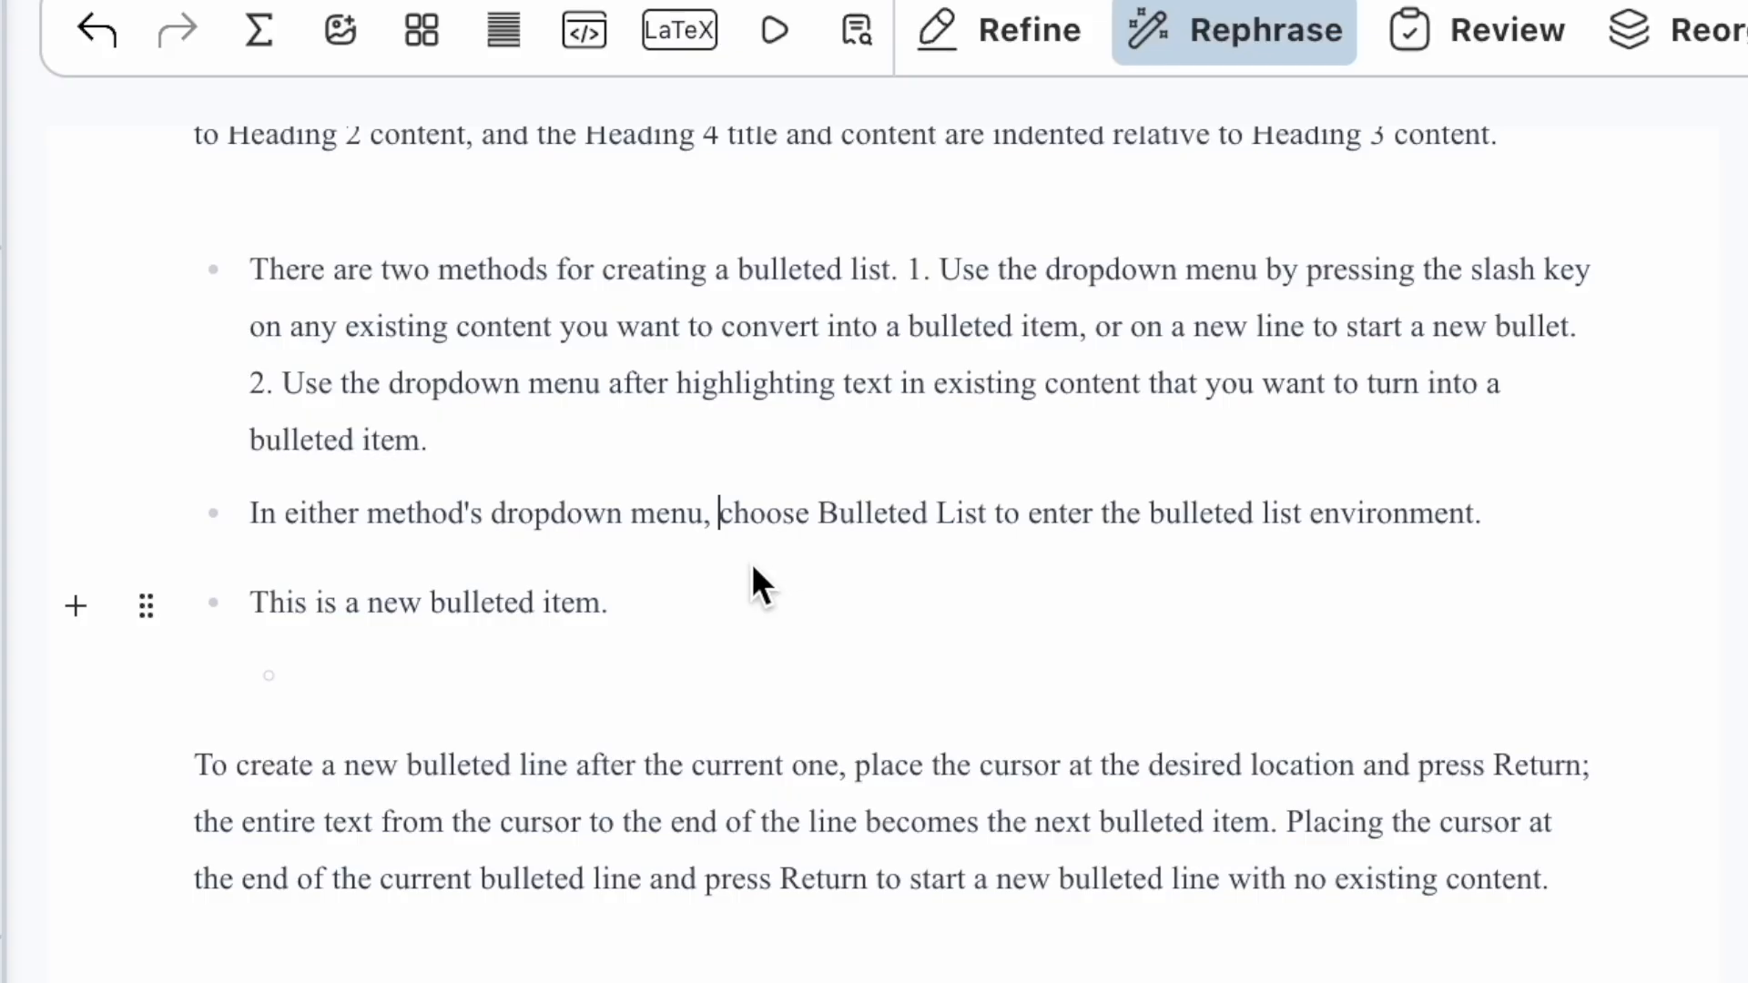
Step: Indent the 'In either' bullet and split 'choose Bulleted List' into a deeper sub-bullet
key("Tab")
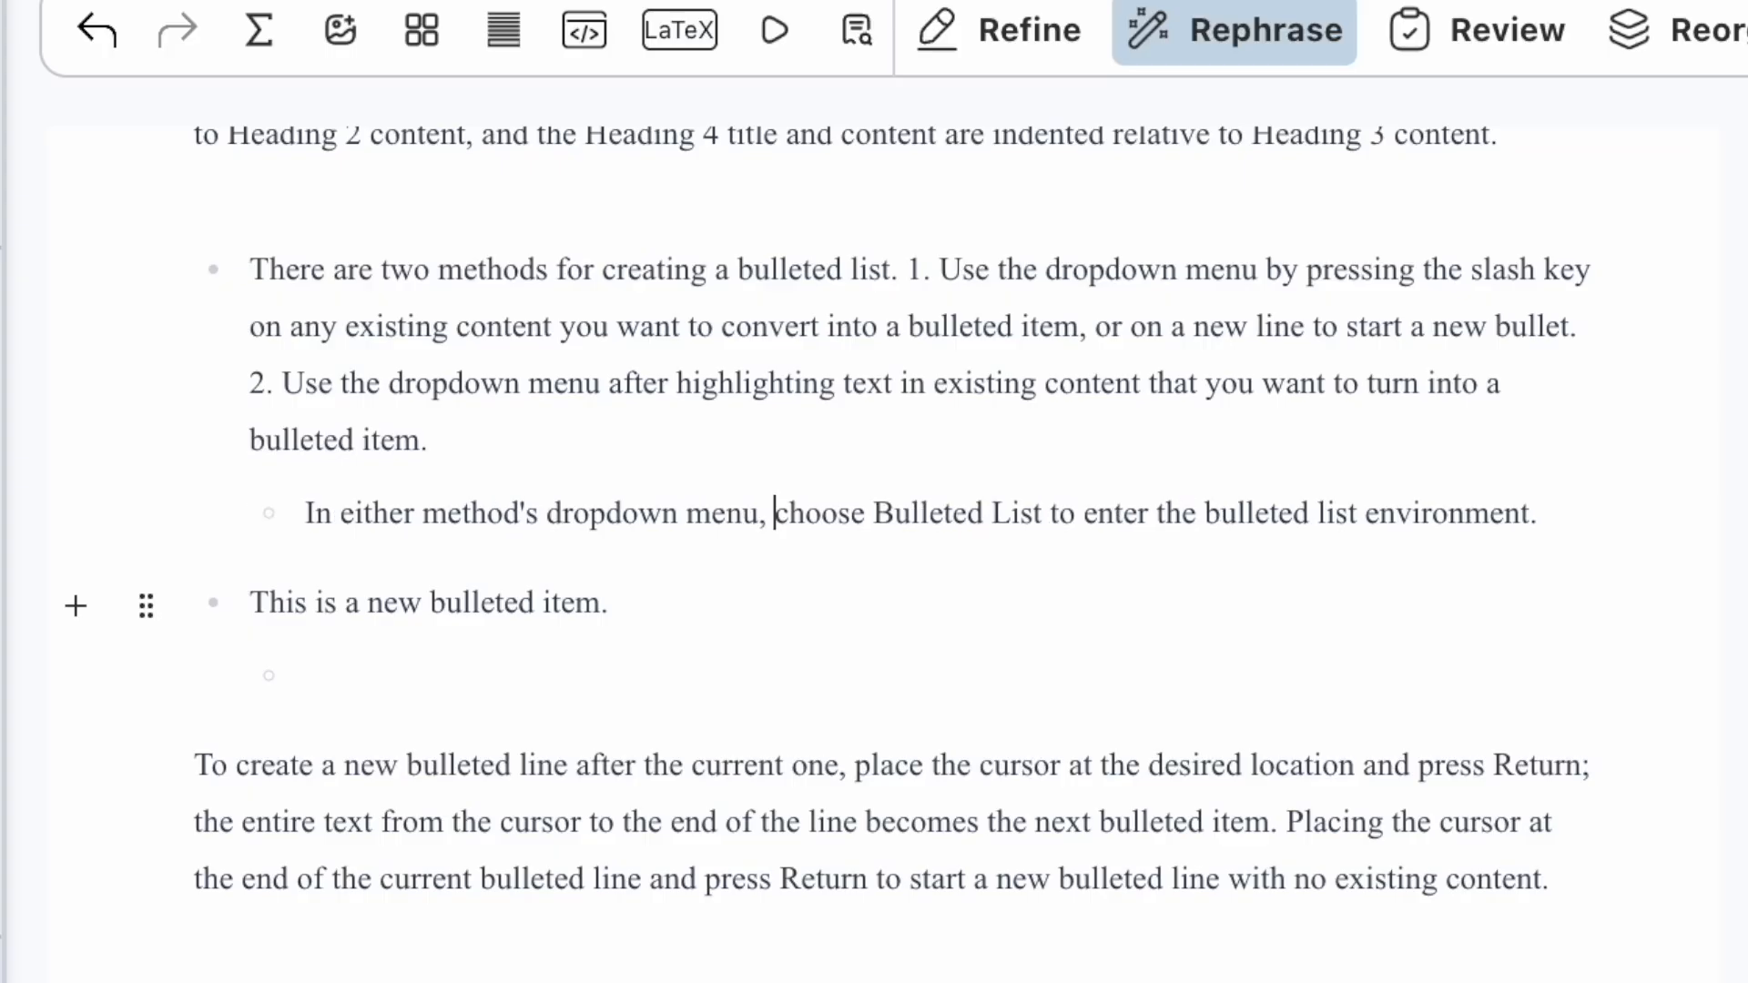
scroll(781, 702, "up", 3)
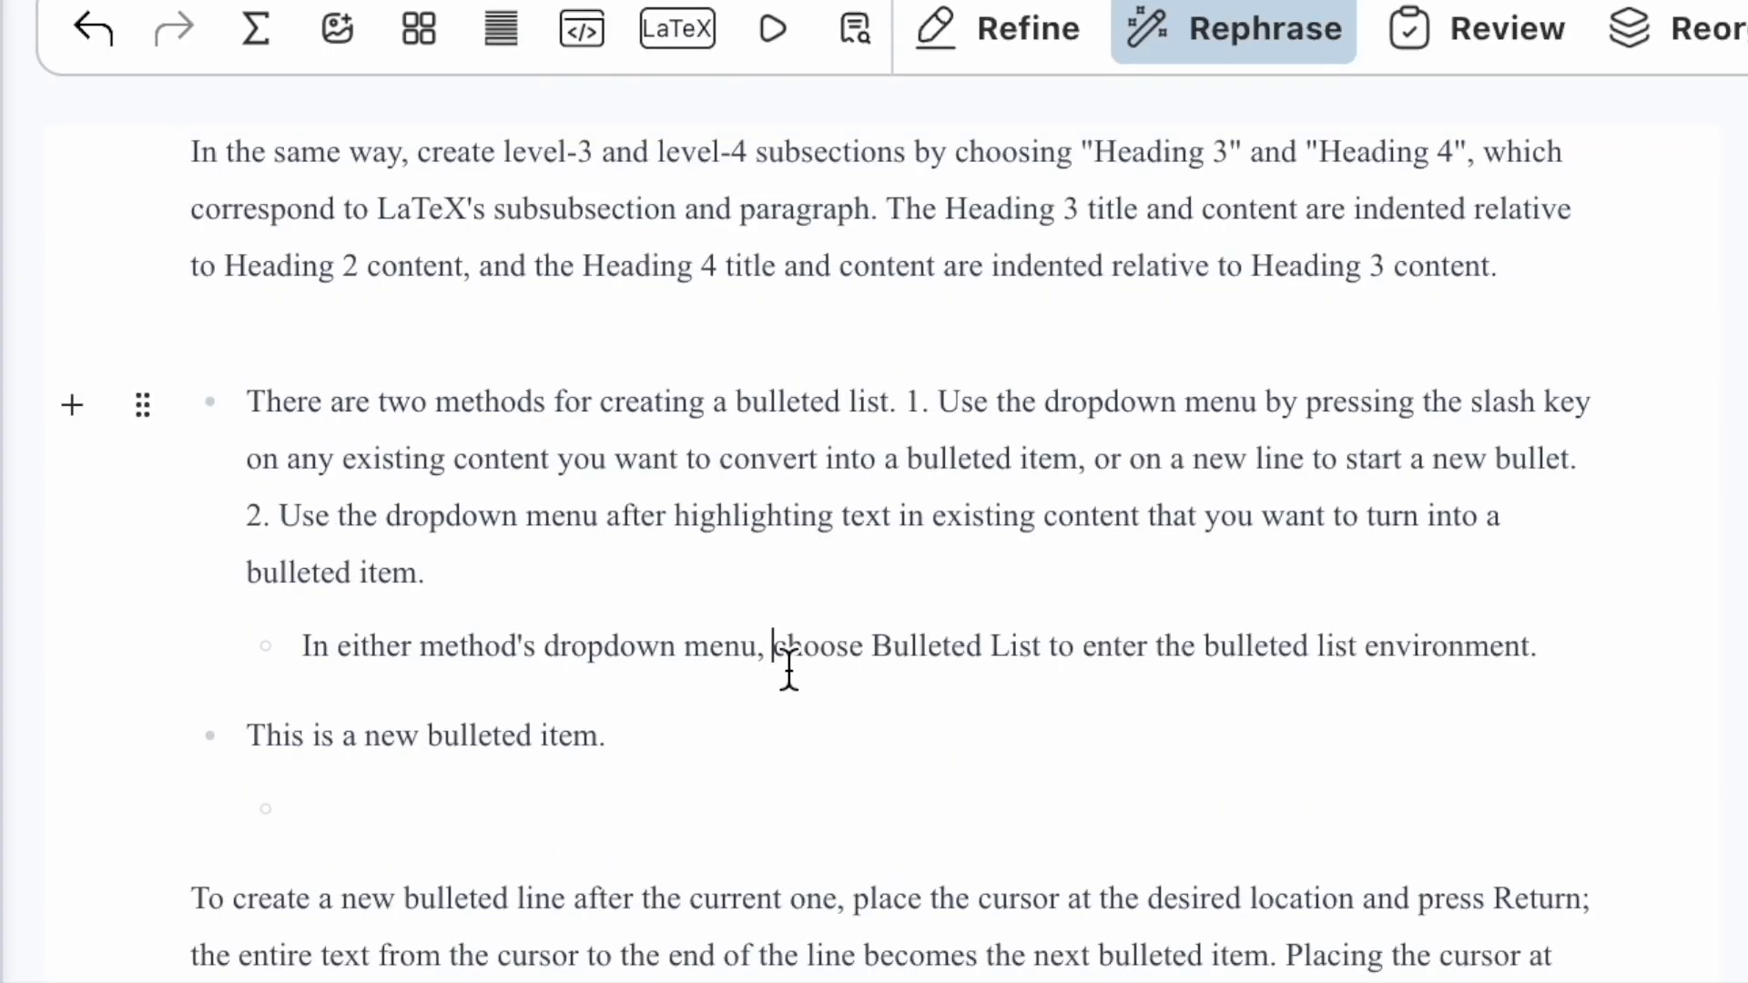
key("Return")
key("Tab")
Step: Add level-3, level-4 and level-5 sub-bullets at increasing depths after 'environment.'
left_click(1135, 721)
key("Return")
type("level-3")
key("Return")
key("Tab")
type("level-4")
key("Return")
key("Tab")
type("level-5")
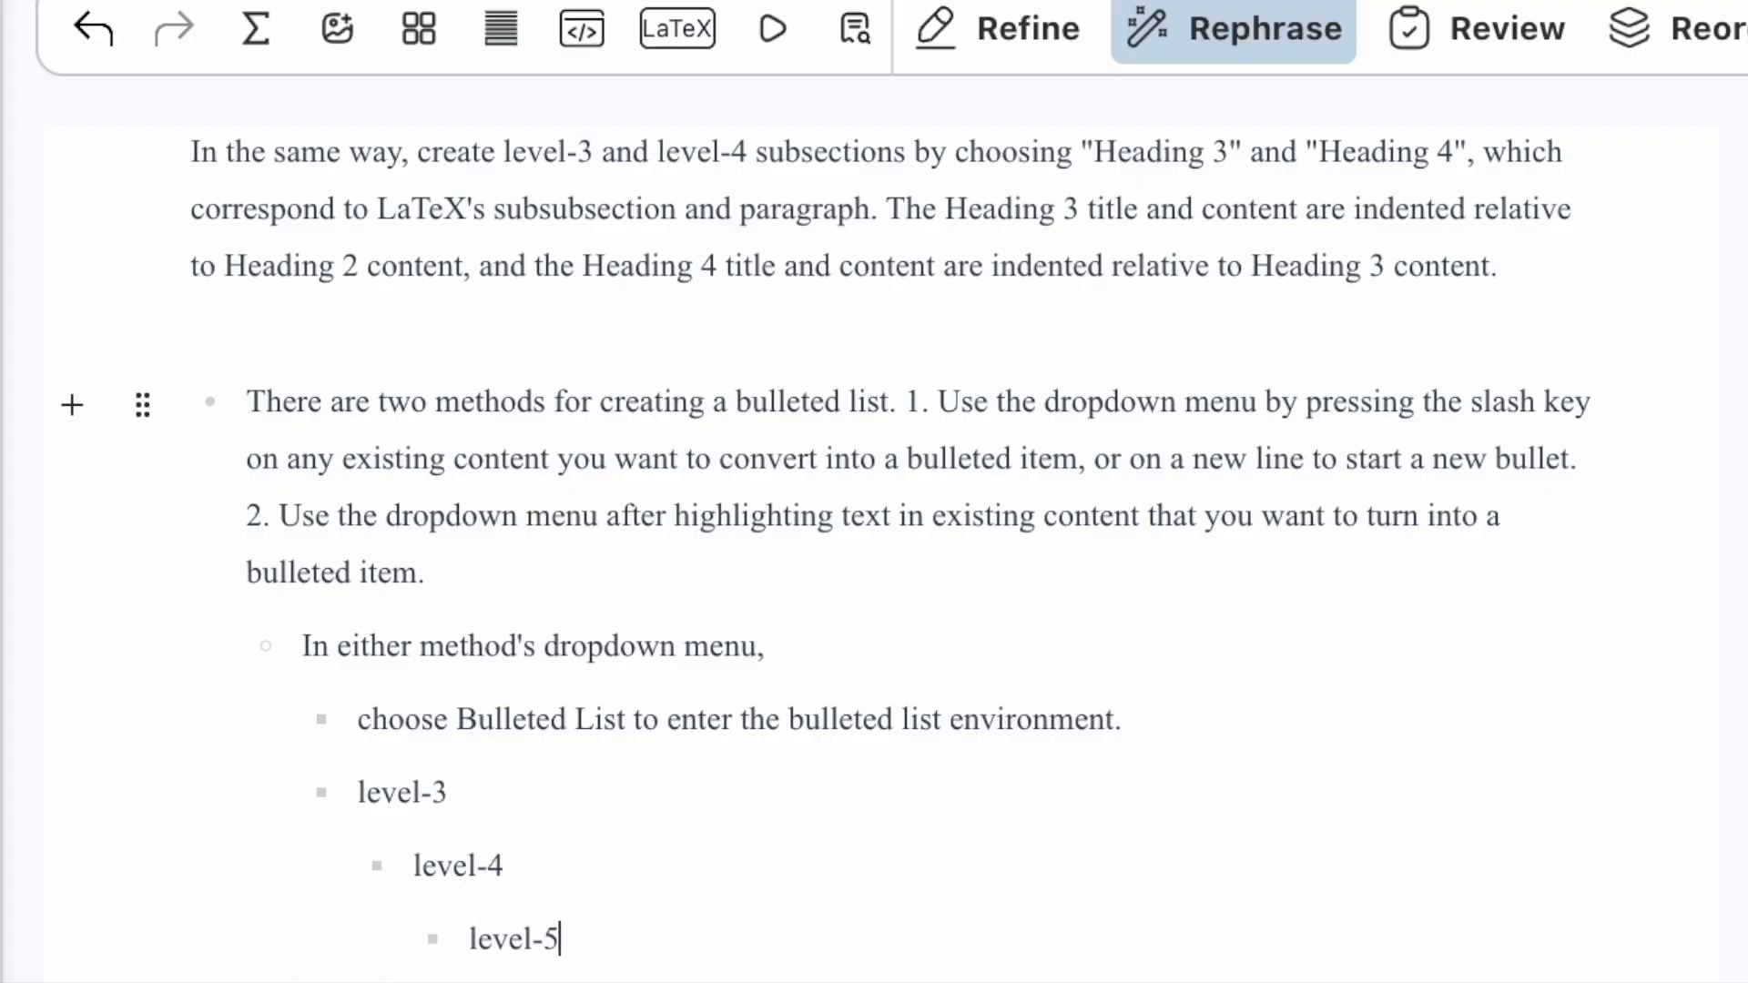
Step: Add a level-4 item and a final level-3 item below the level-5 bullet
key("Return")
type("level-5")
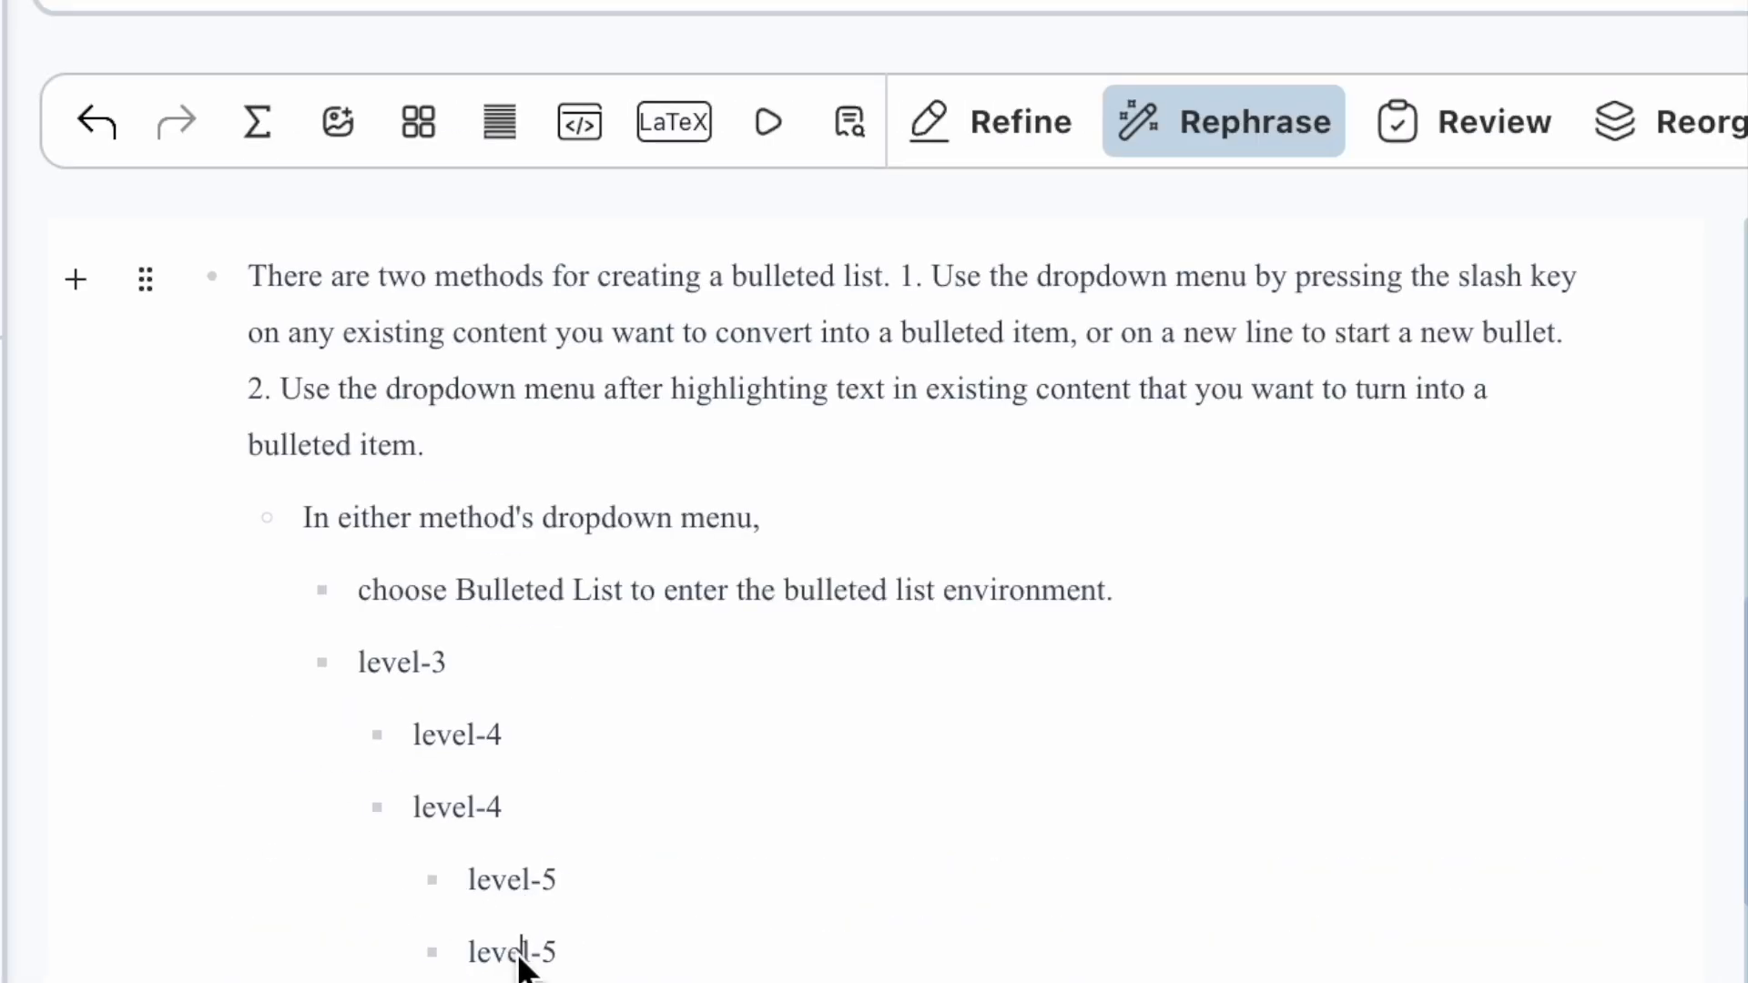
key("shift+Tab")
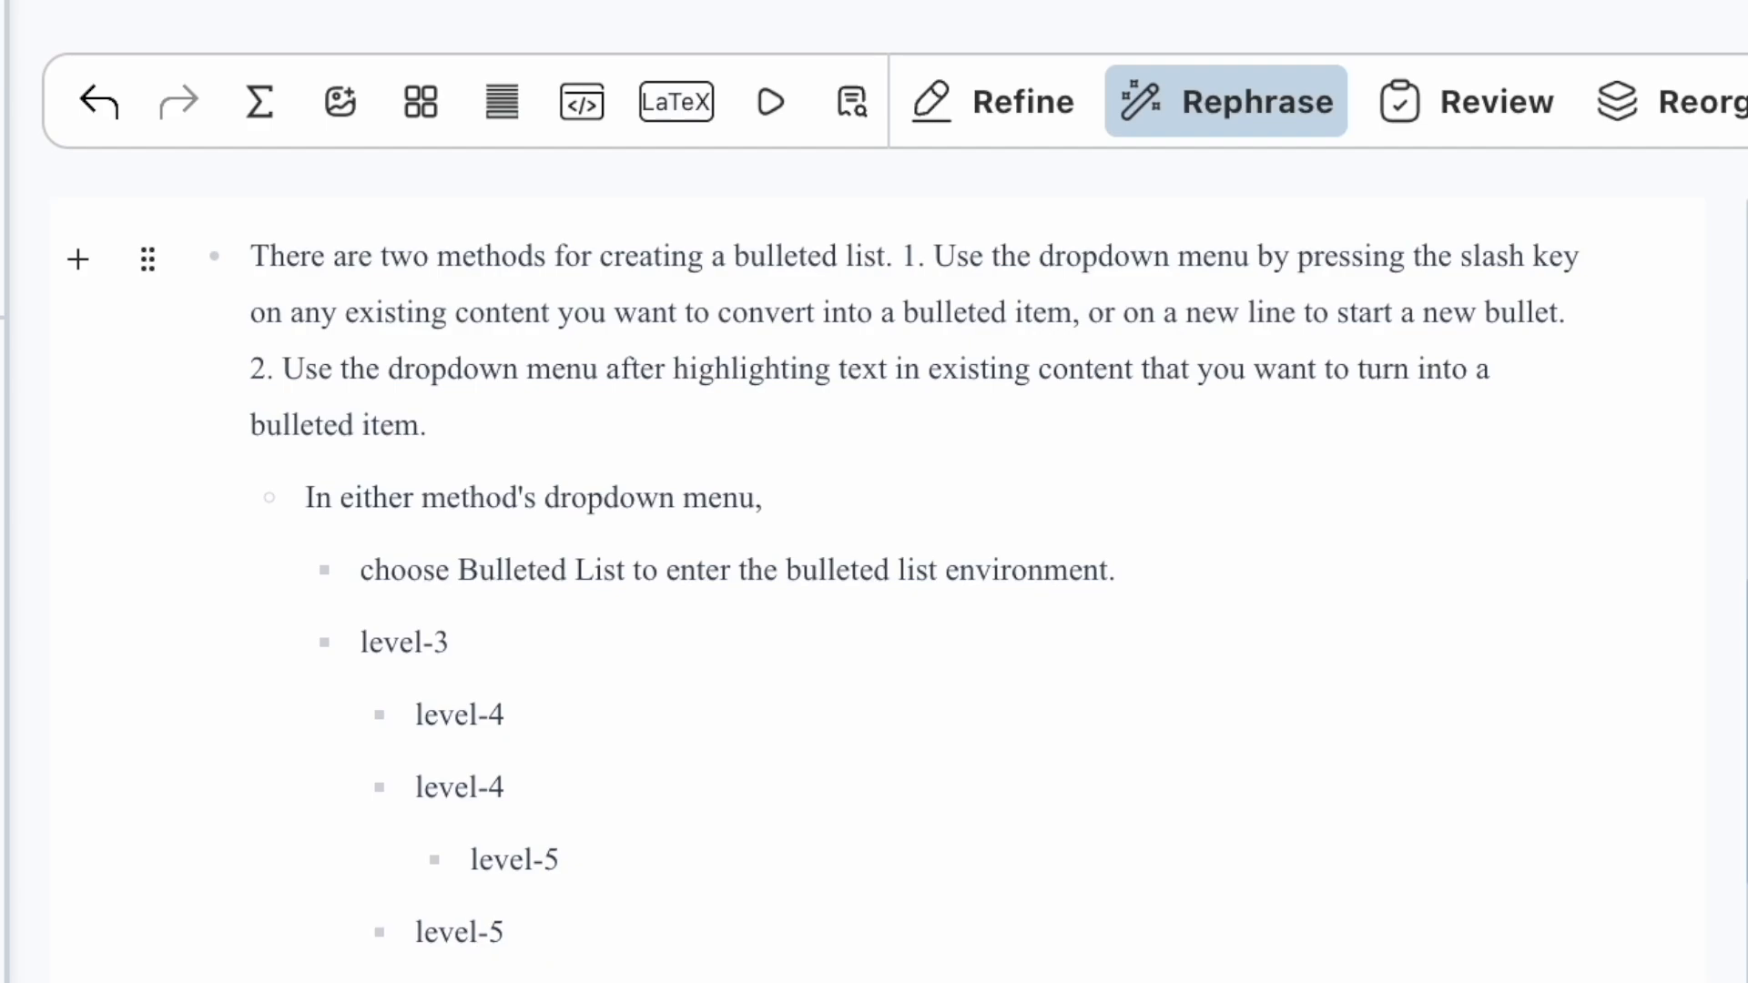
key("BackSpace")
type("4")
key("Return")
key("shift+Tab")
type("level")
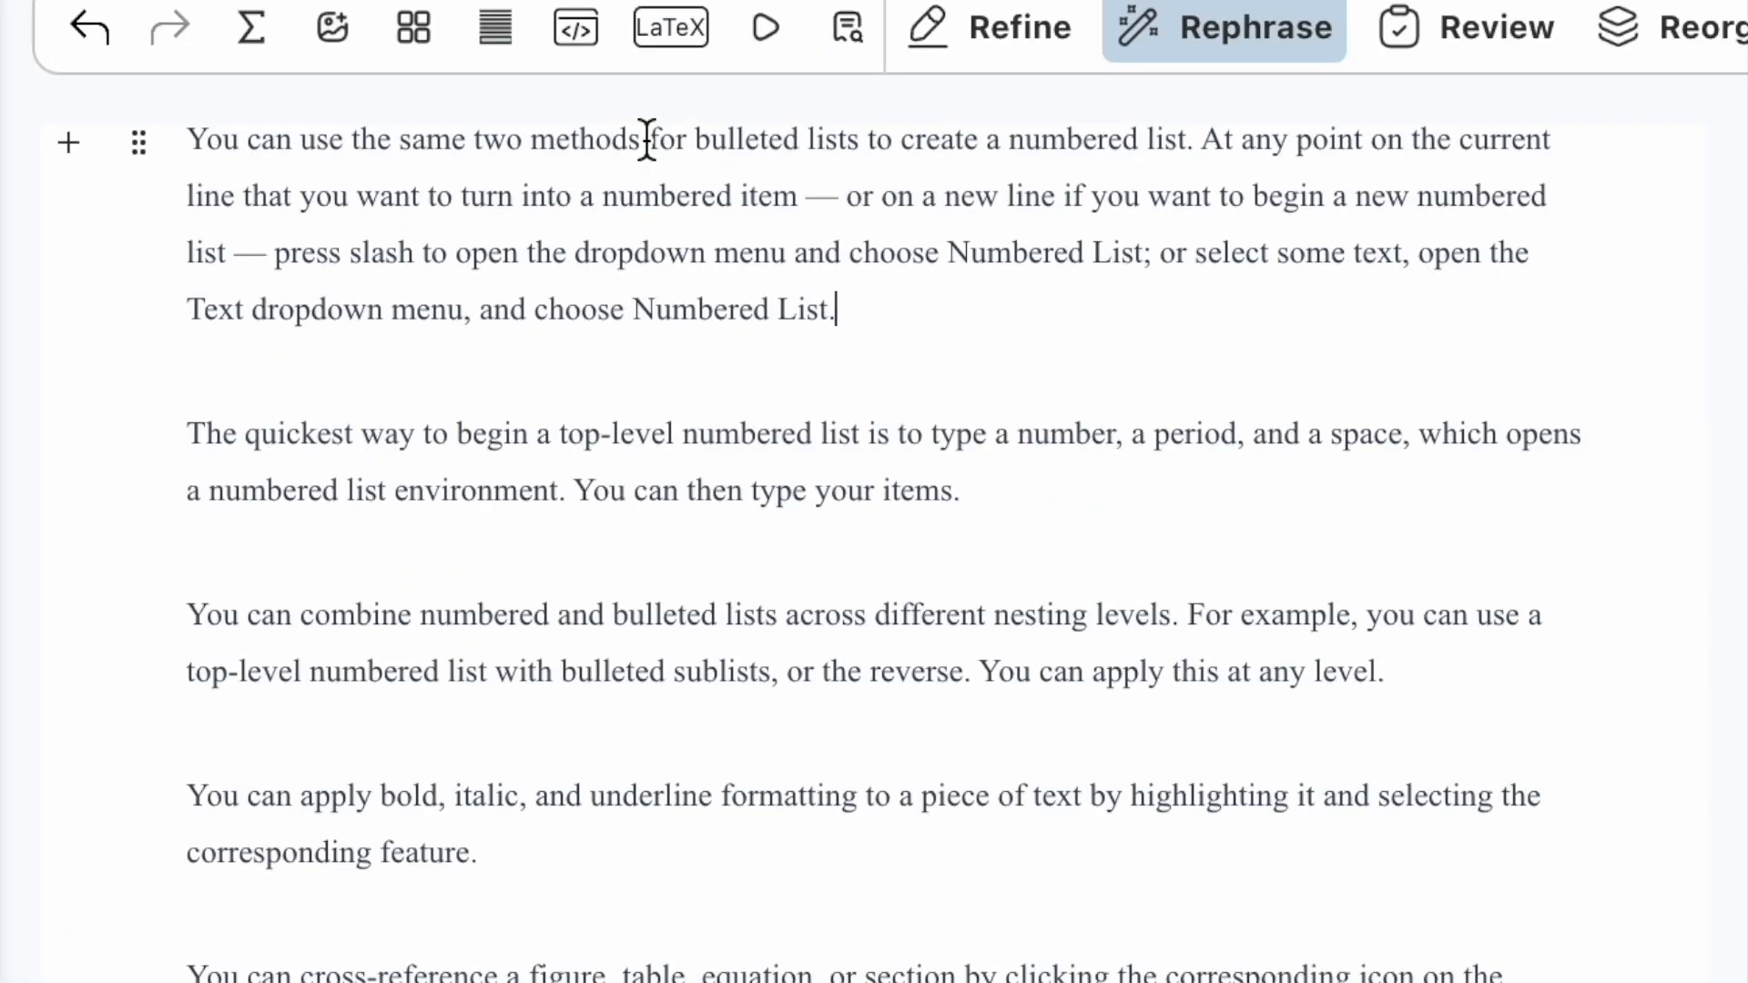
Step: Start a numbered list with 'this is a numbered list item 1' and 'item 2'
left_click(646, 141)
key("slash")
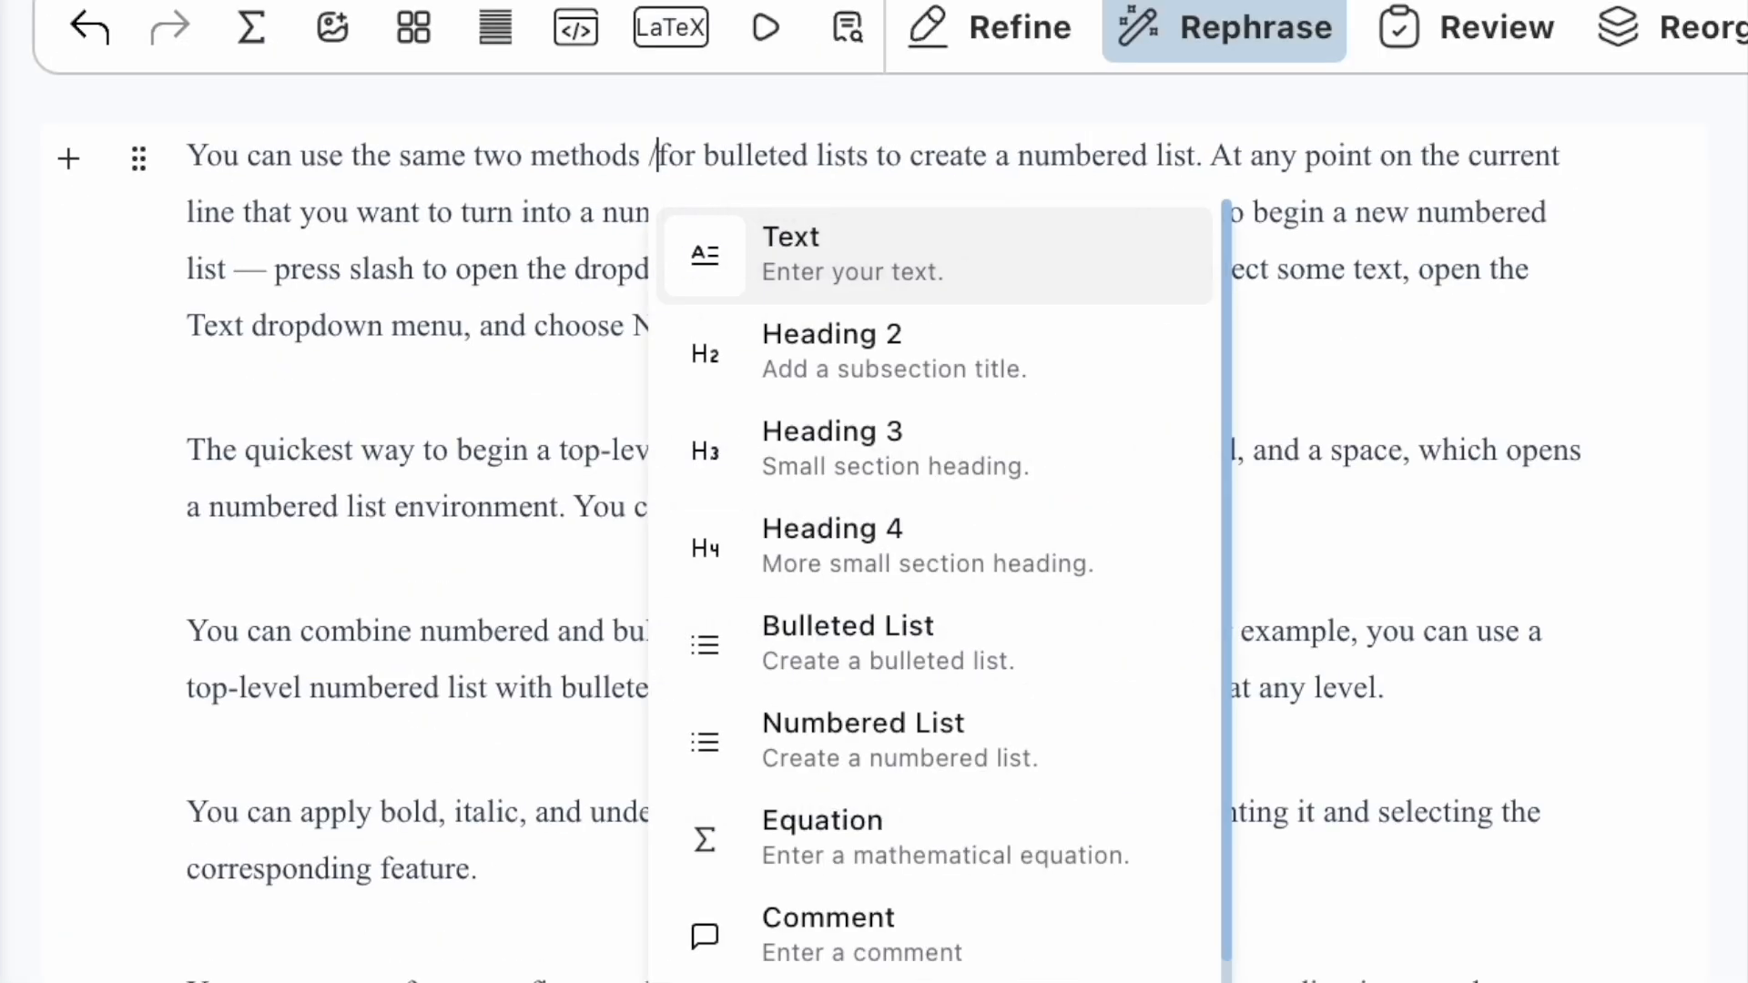
left_click(809, 742)
scroll(1095, 238, "down", 4)
key("Return")
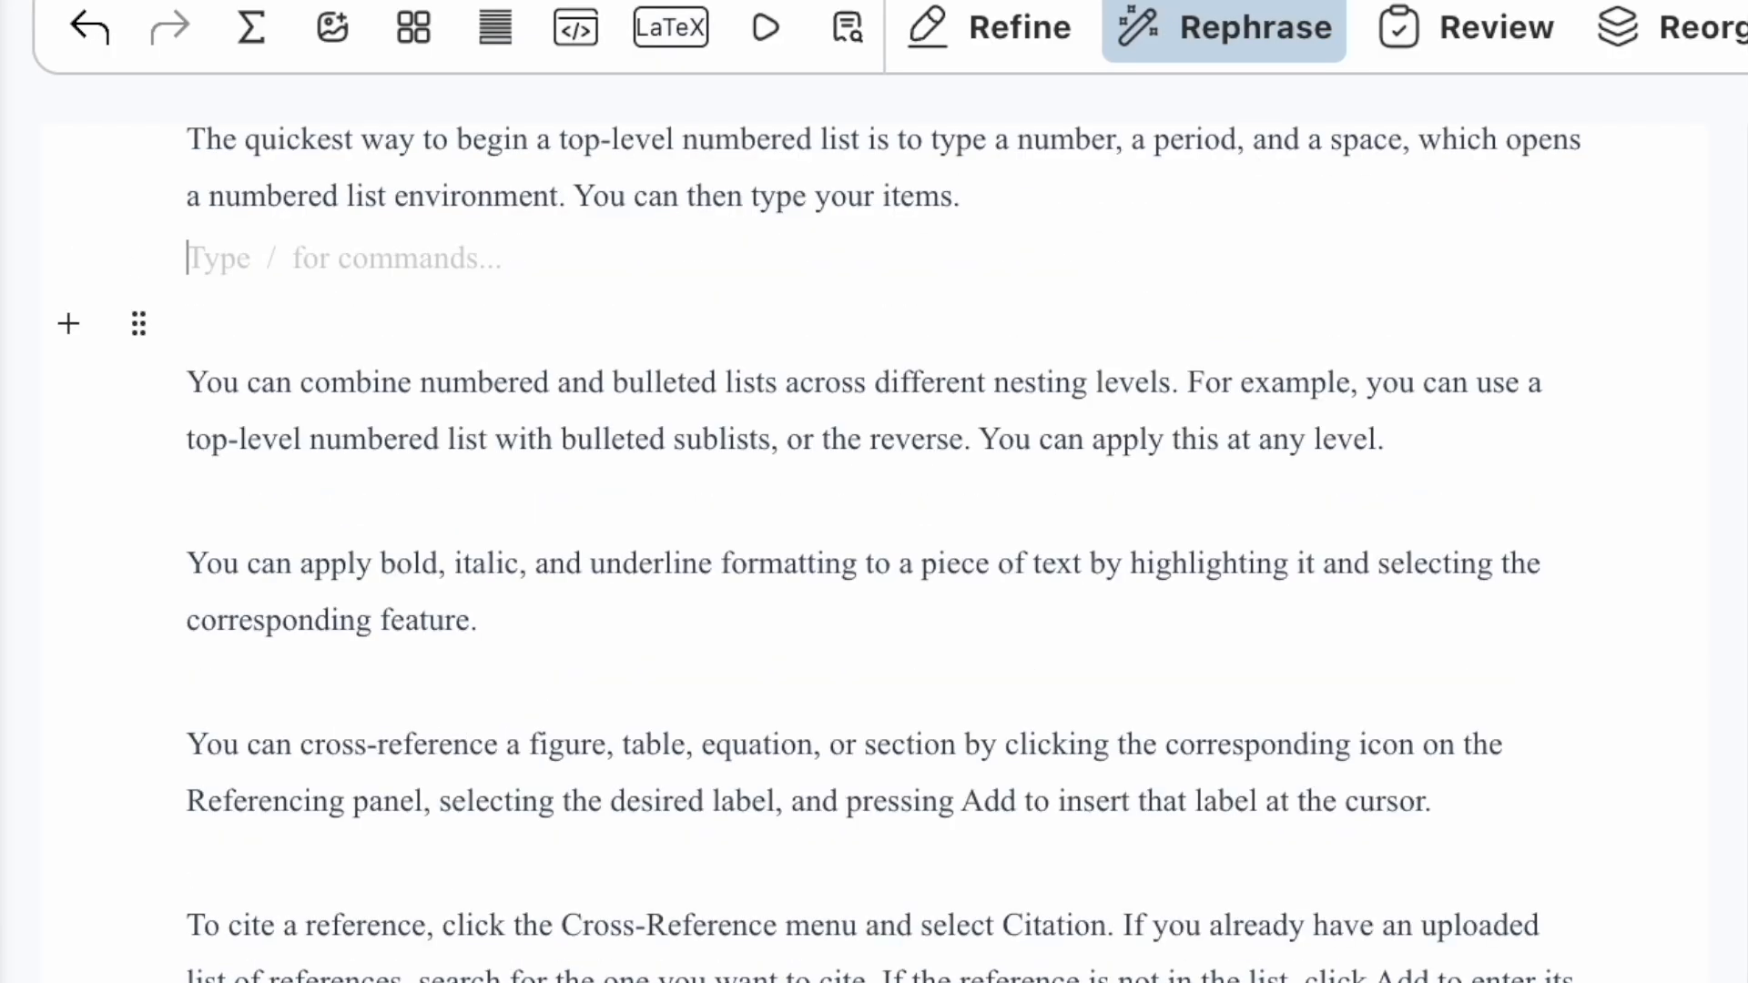
type("1. ")
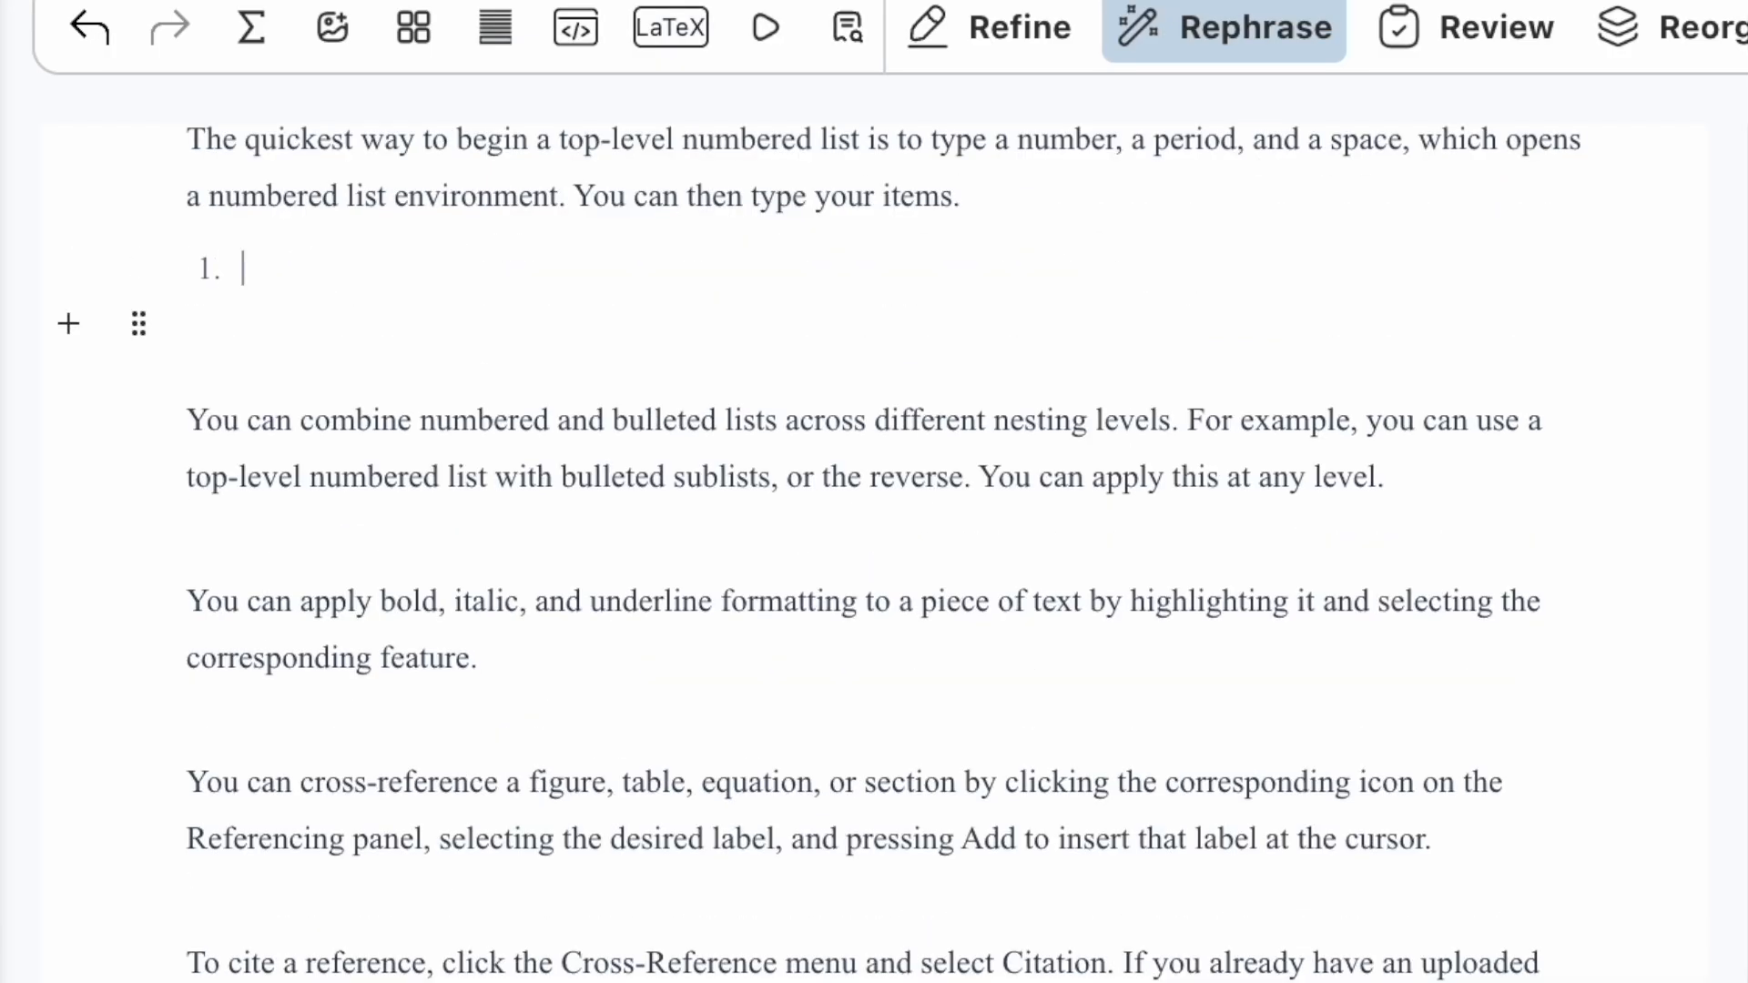
type("this is a numbered list item 1")
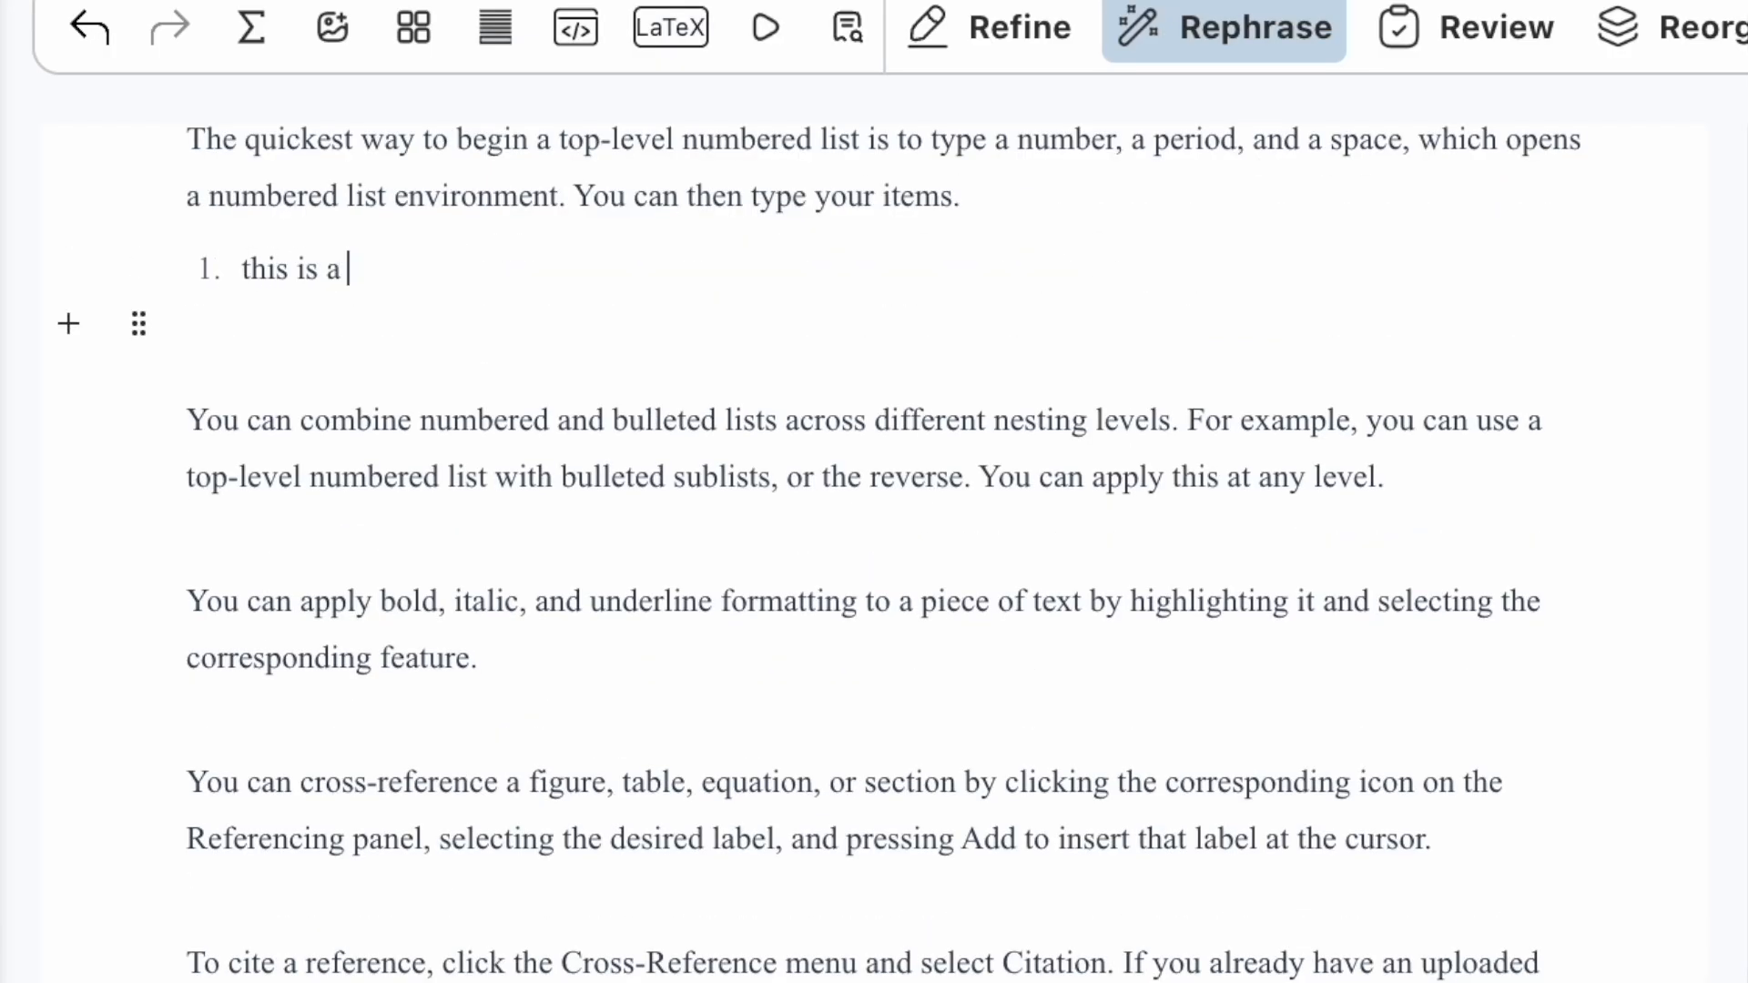
key("Return")
type("item 2")
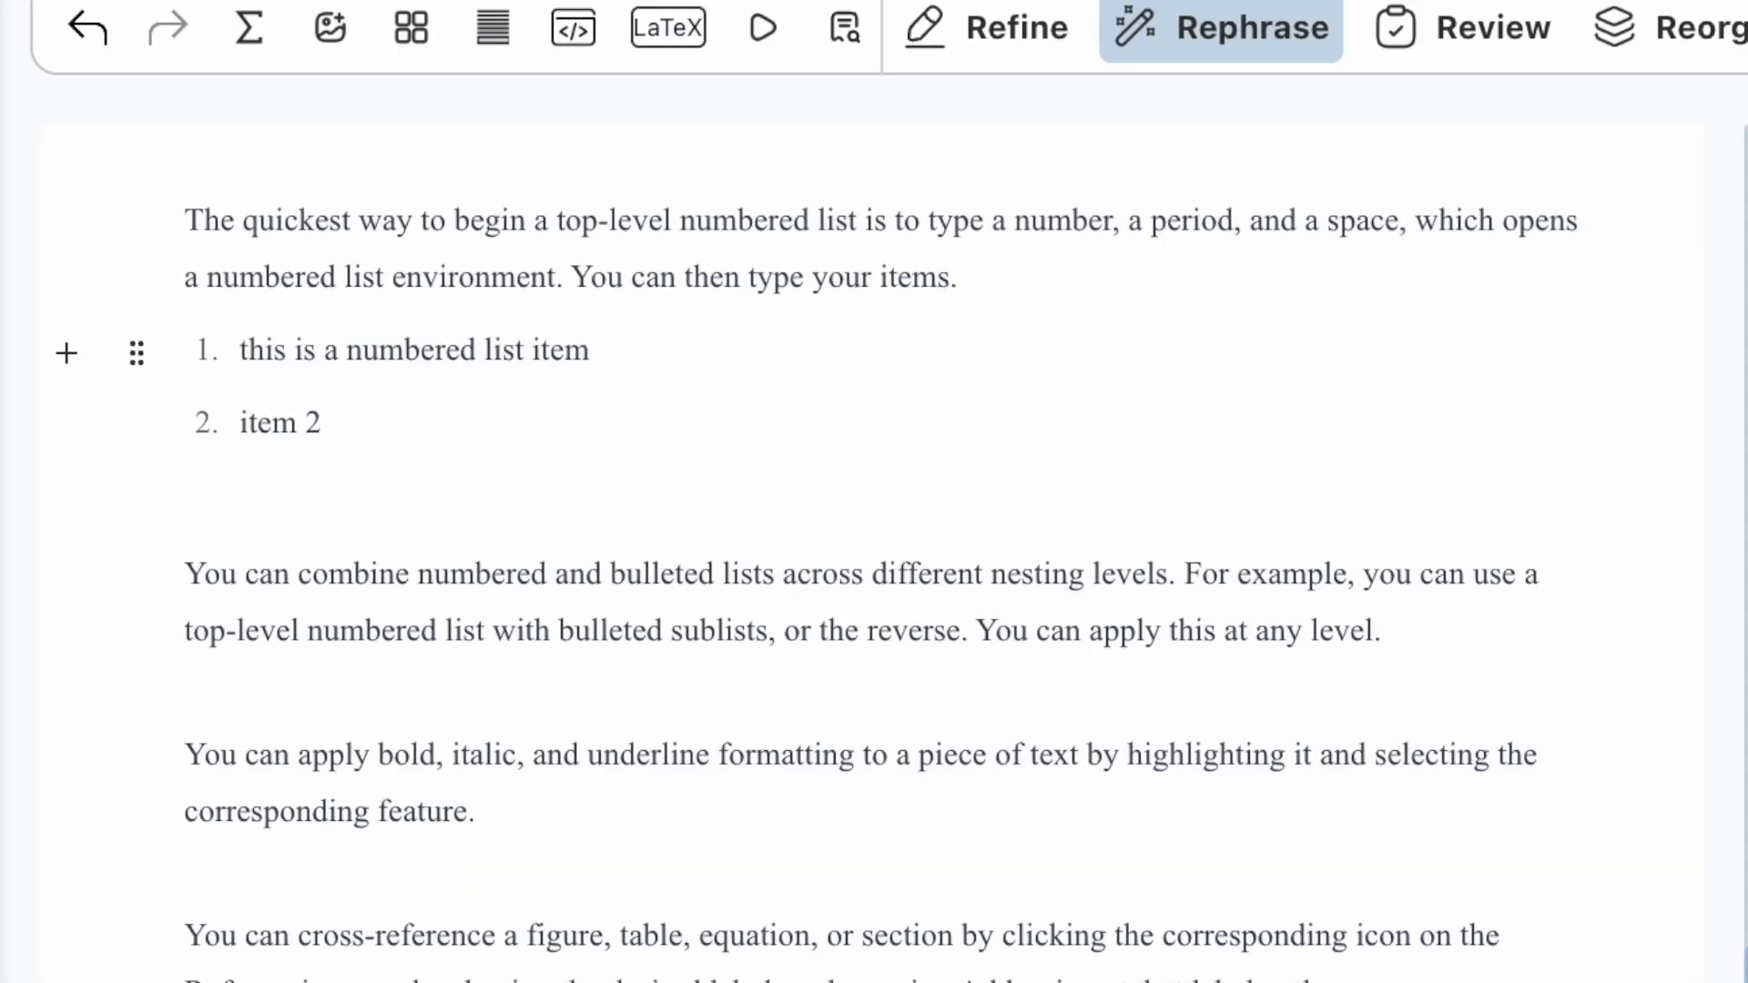
Step: Add an indented bullet sub-item under item 1 reading 'this is a second level bullete'
key("Return")
type("thi")
key("Tab")
left_click_drag(342, 423, 301, 428)
left_click(582, 344)
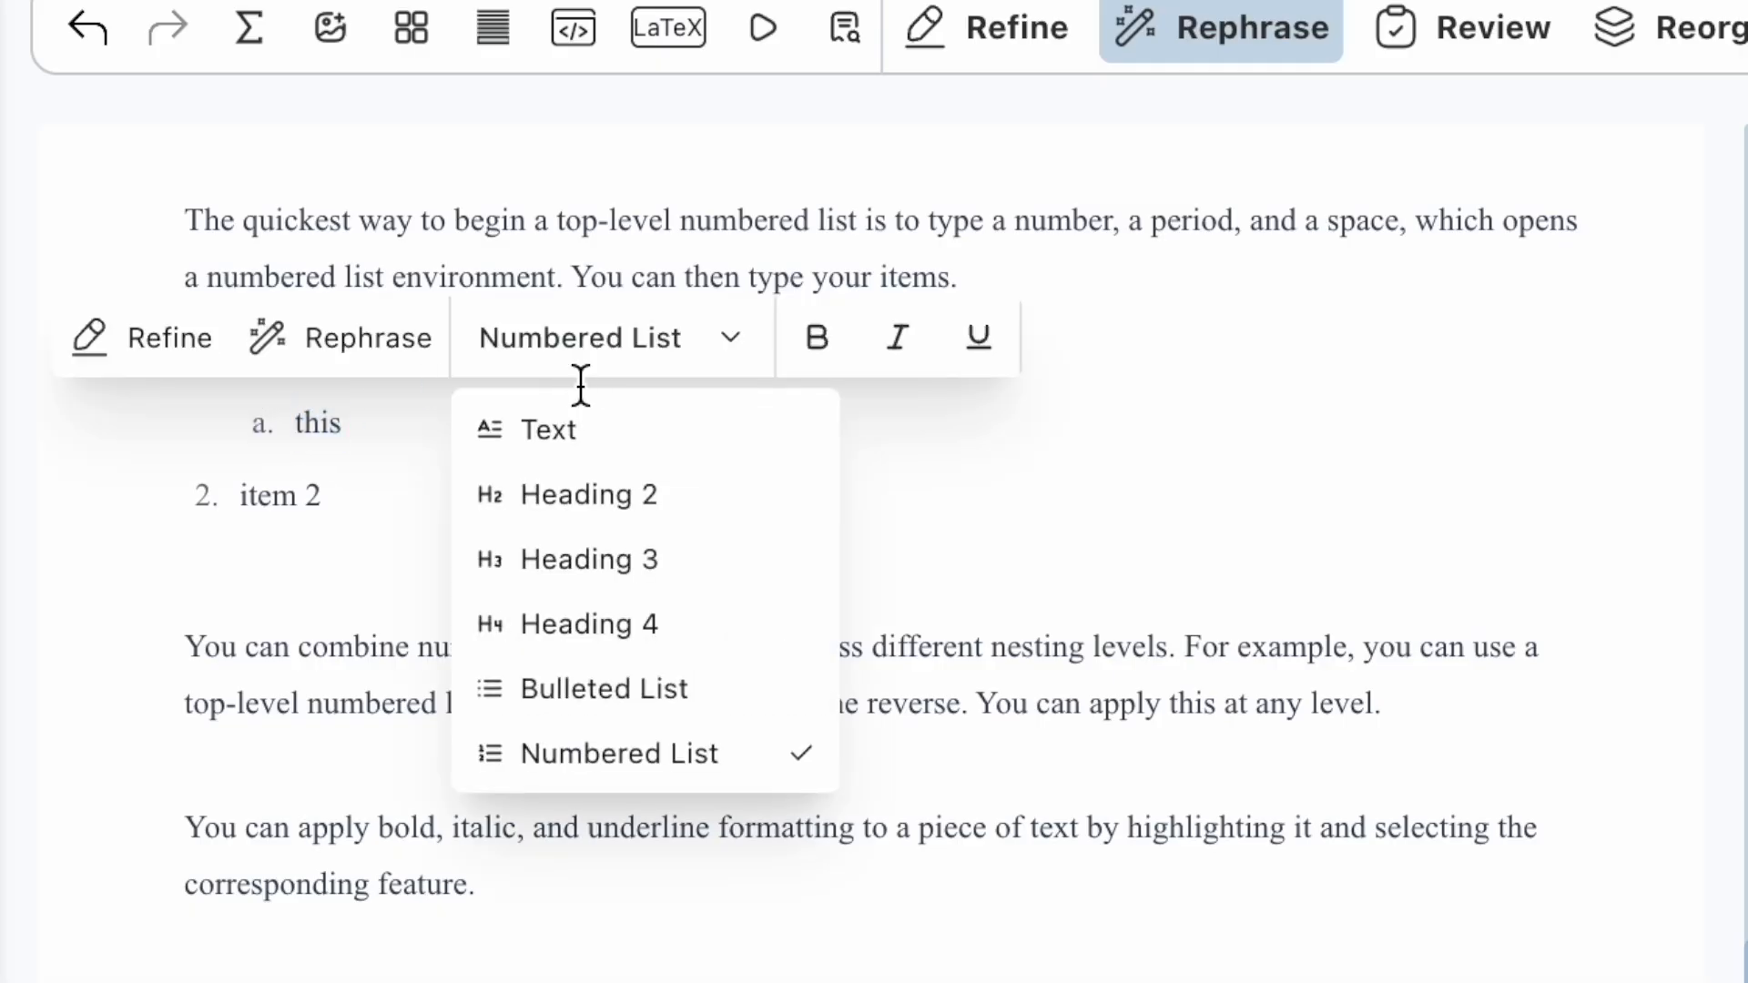
left_click(593, 694)
type("is a second level bullete")
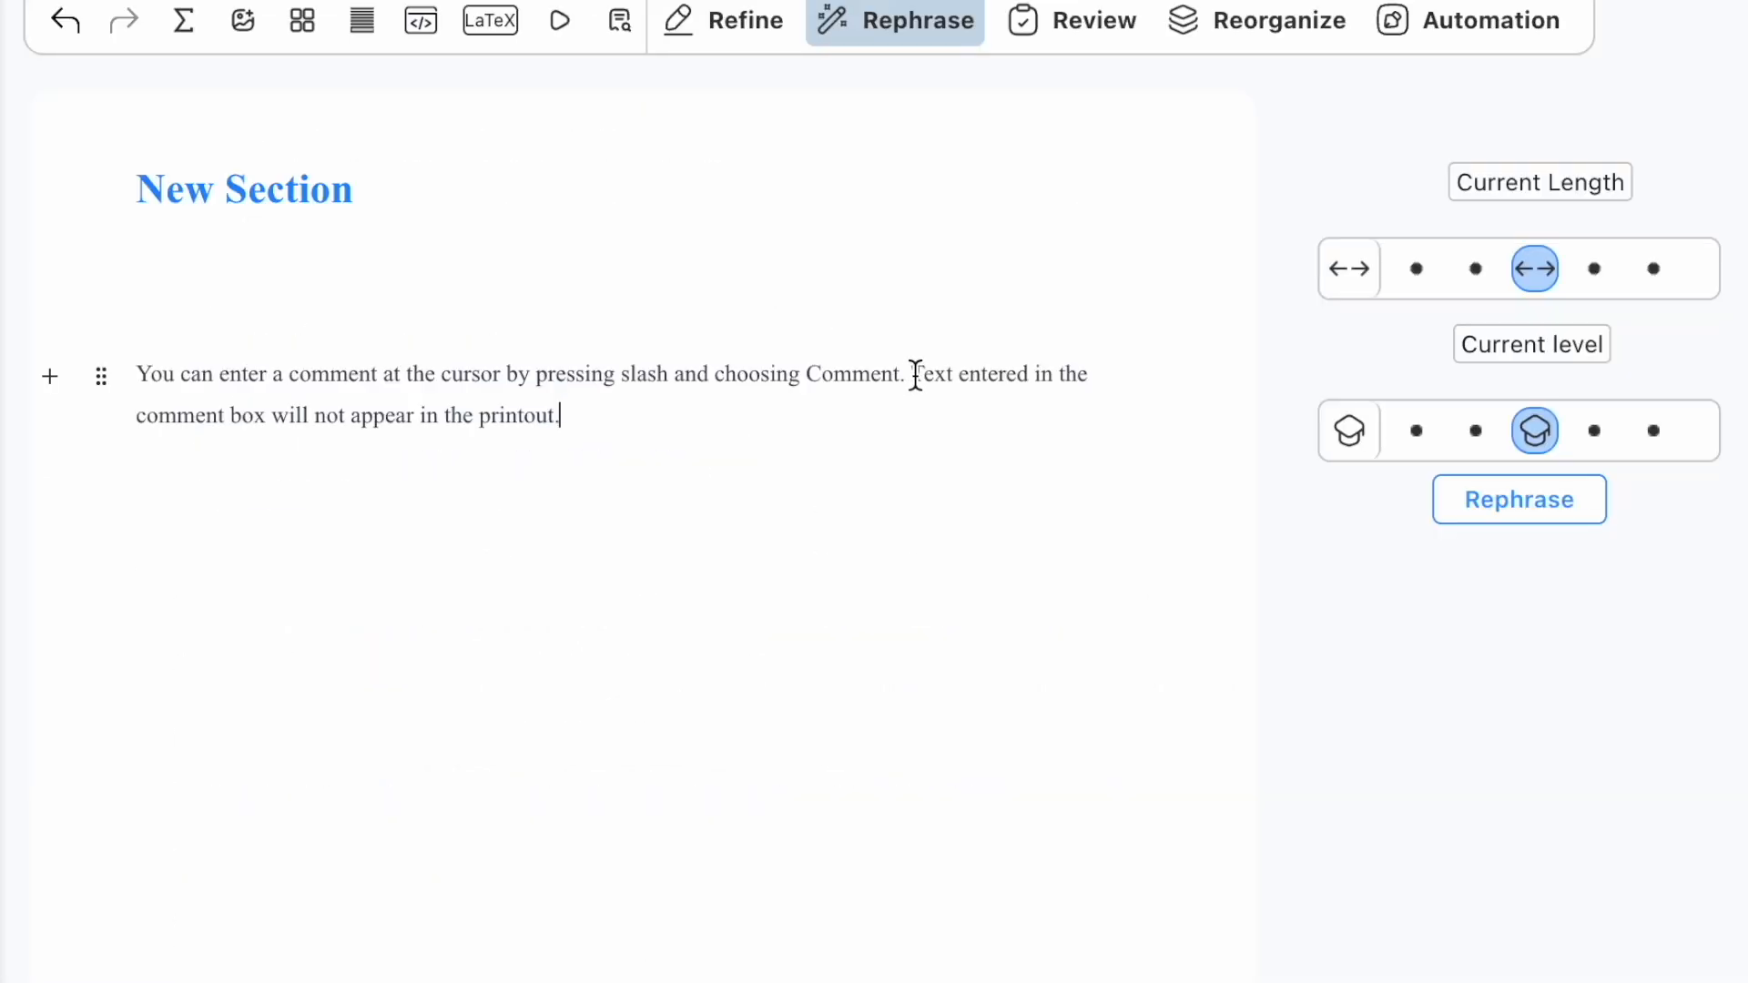
Step: Insert the comment 'This is a comment.' before the second sentence and check the preview
left_click(915, 375)
type("/")
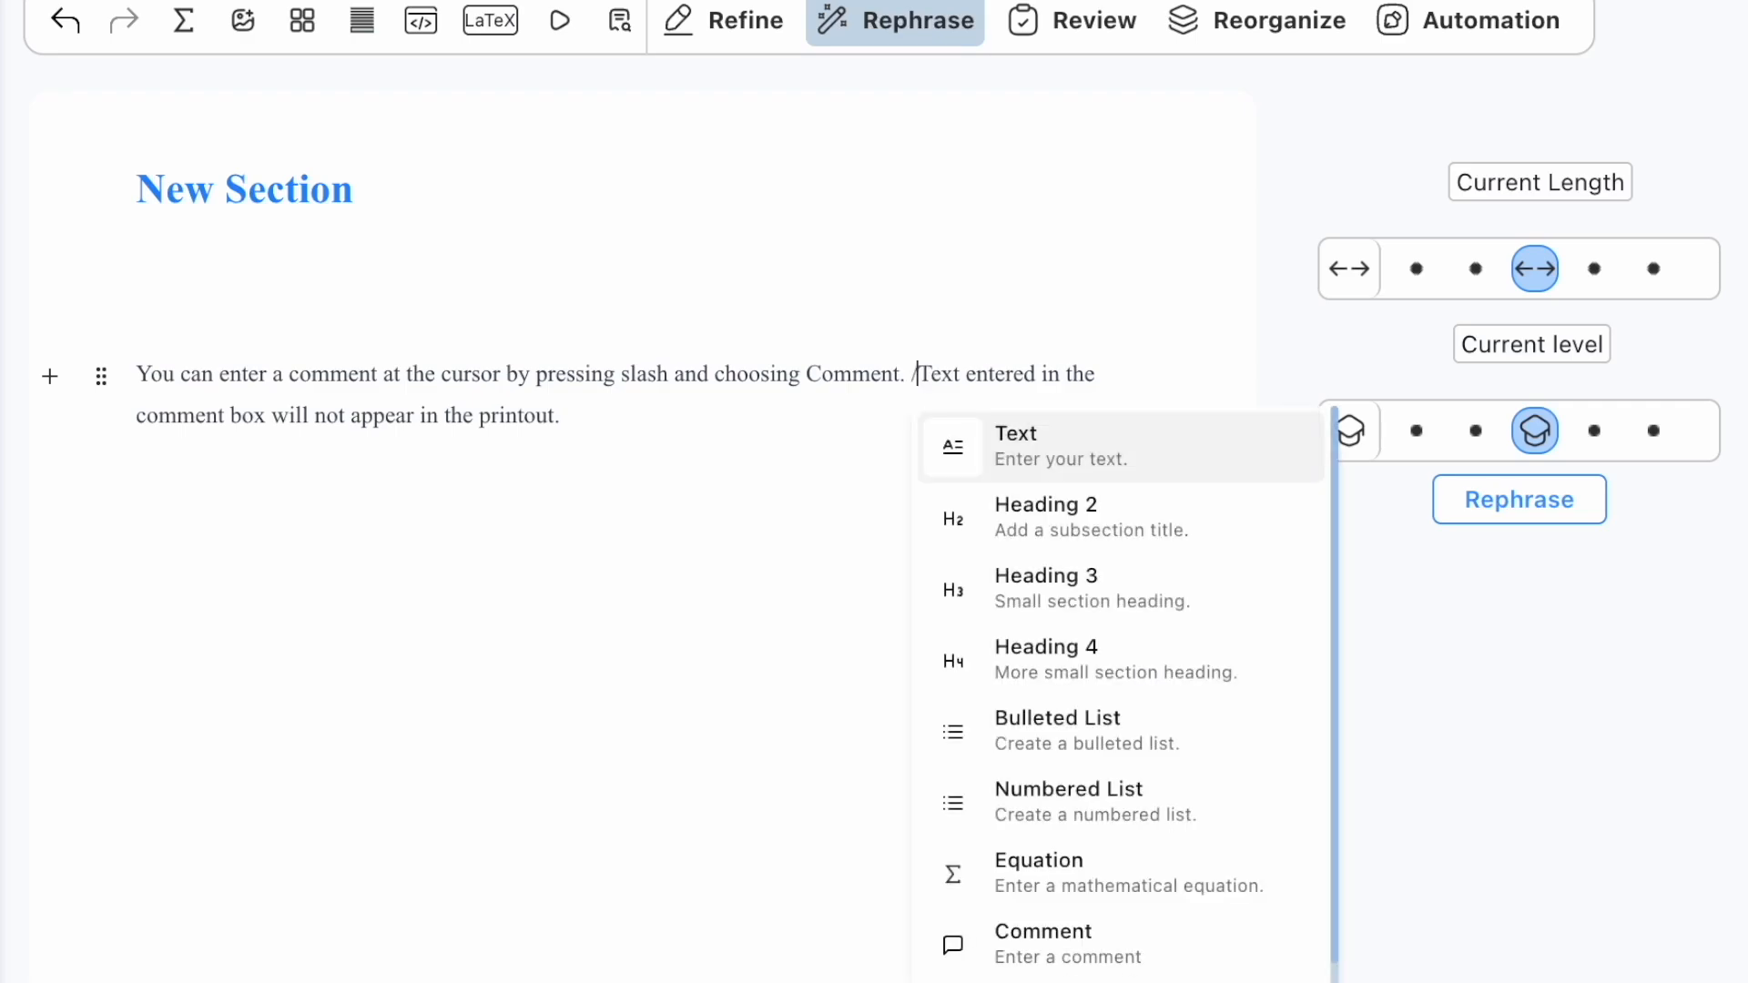
left_click(1008, 930)
type("This is a comment.")
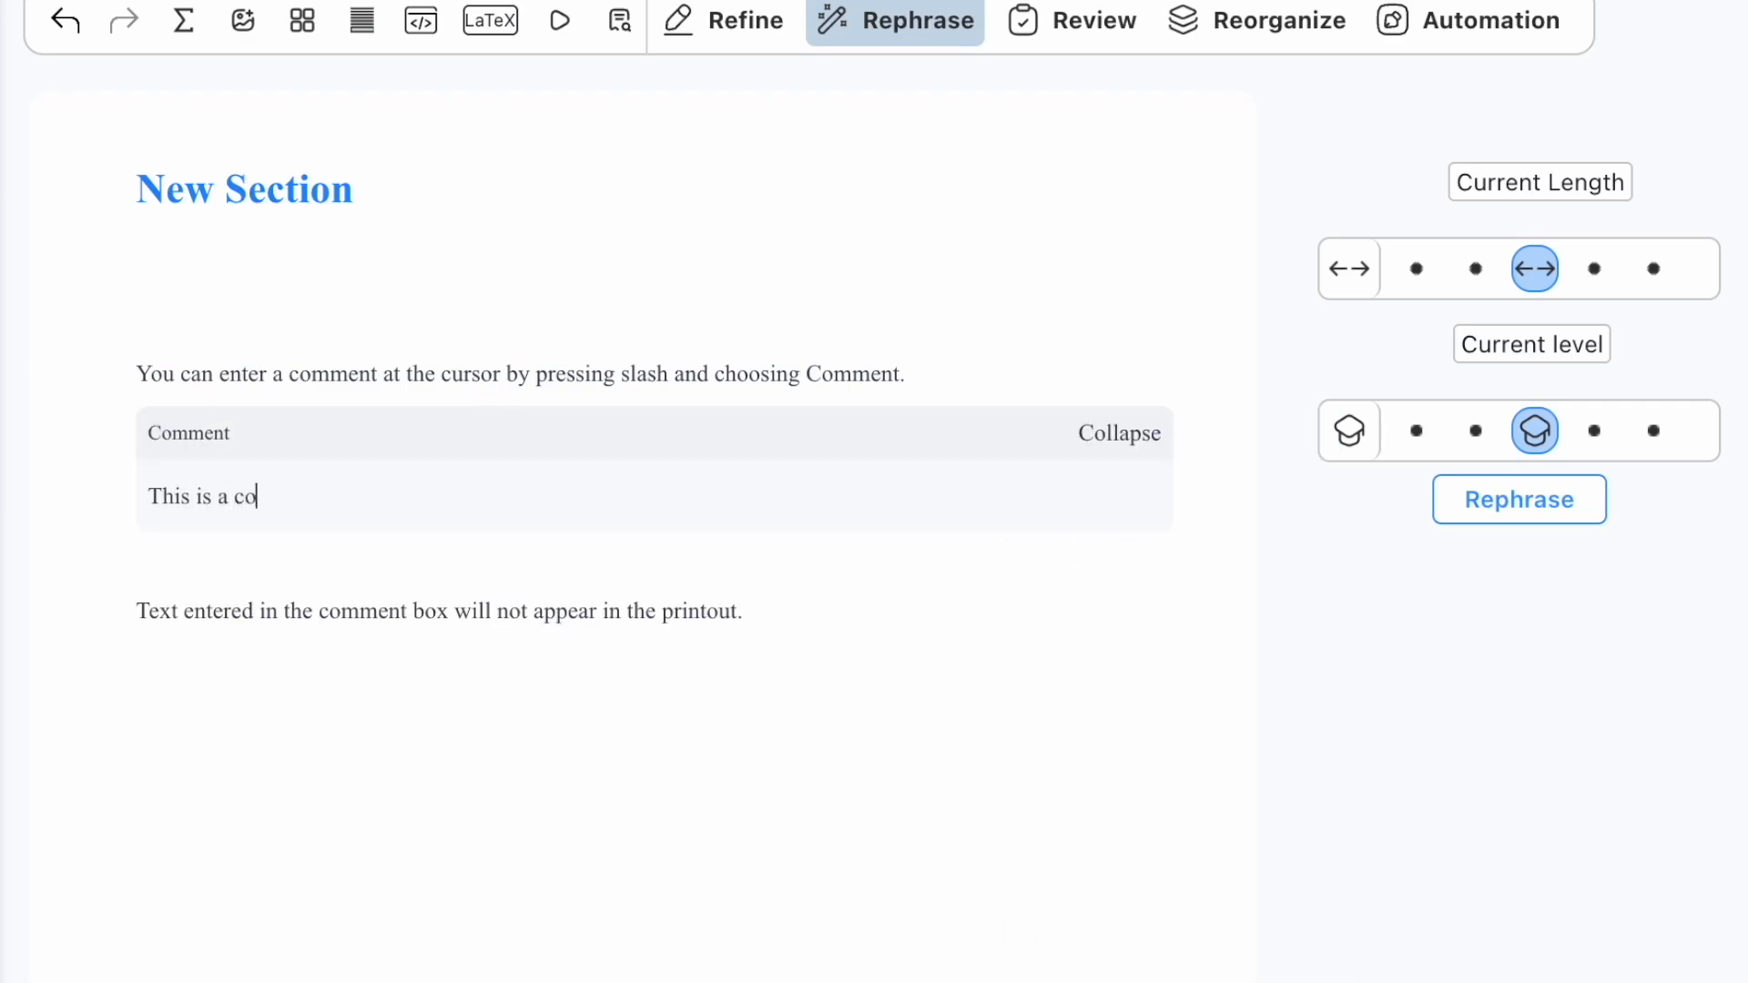
left_click(559, 28)
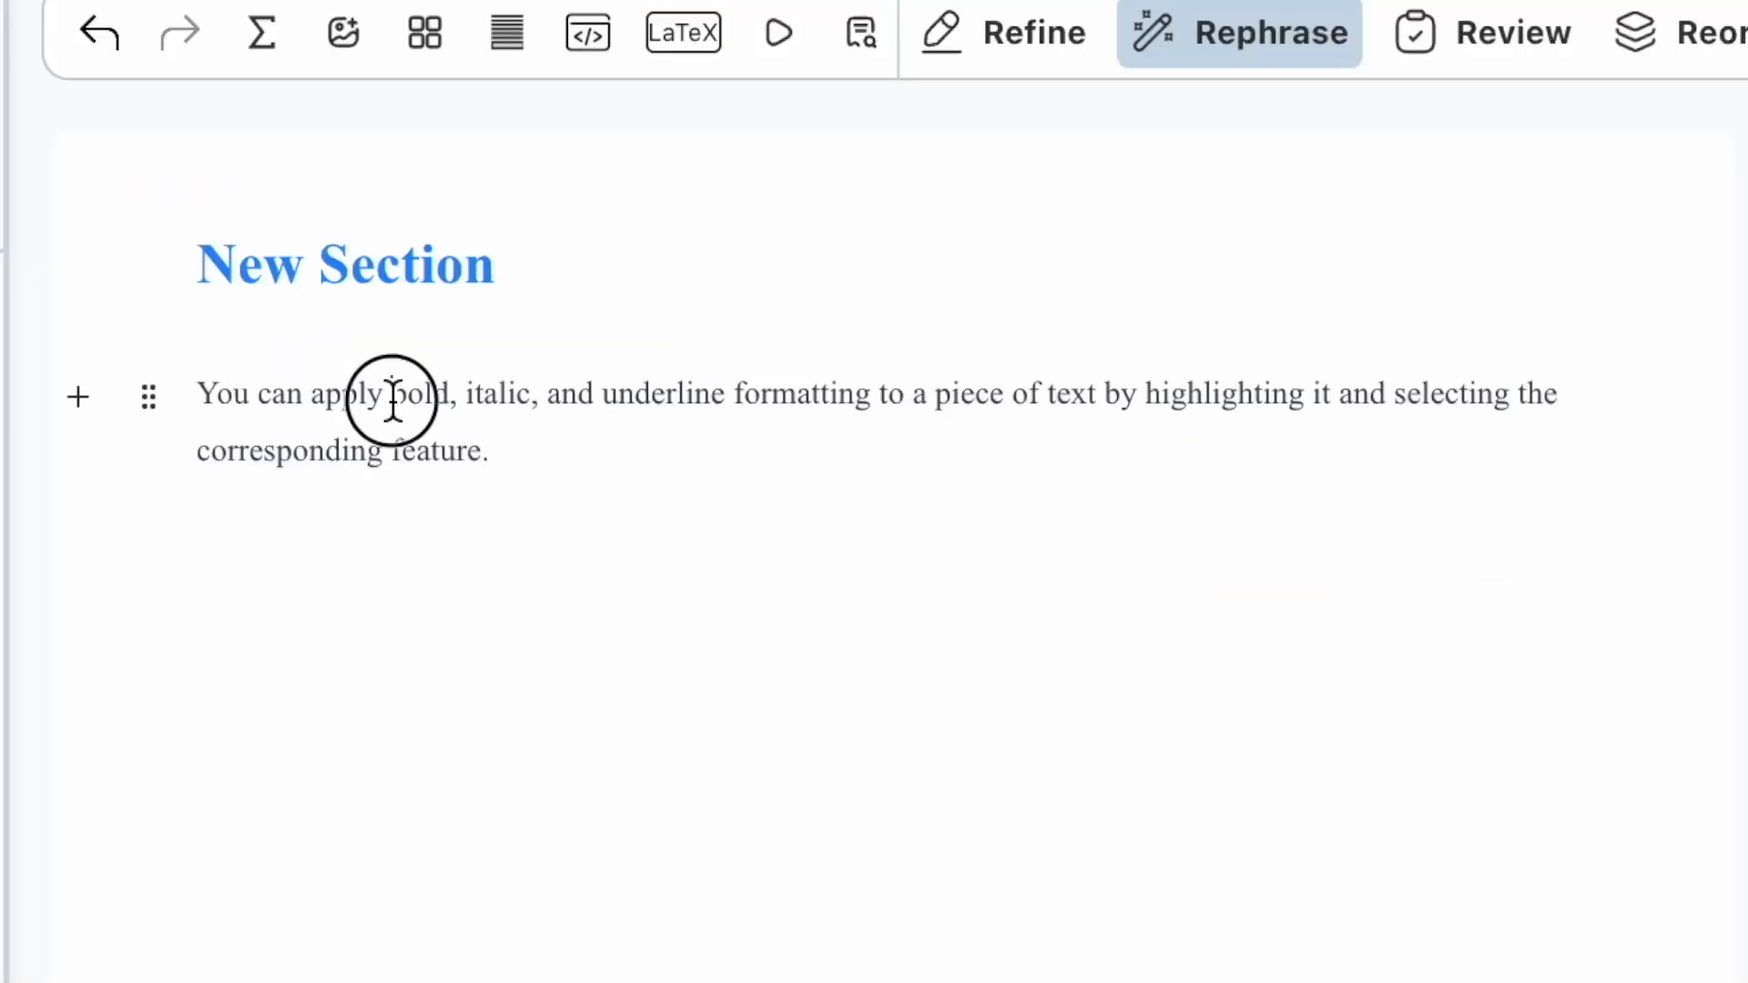
Step: Format the word bold as bold and the word italic as italic
left_click_drag(389, 393, 731, 397)
left_click(689, 314)
left_click(792, 309)
Step: Underline the word underline, then cross-reference the genre grouping figure and the genre_type_1 table
left_click(1041, 309)
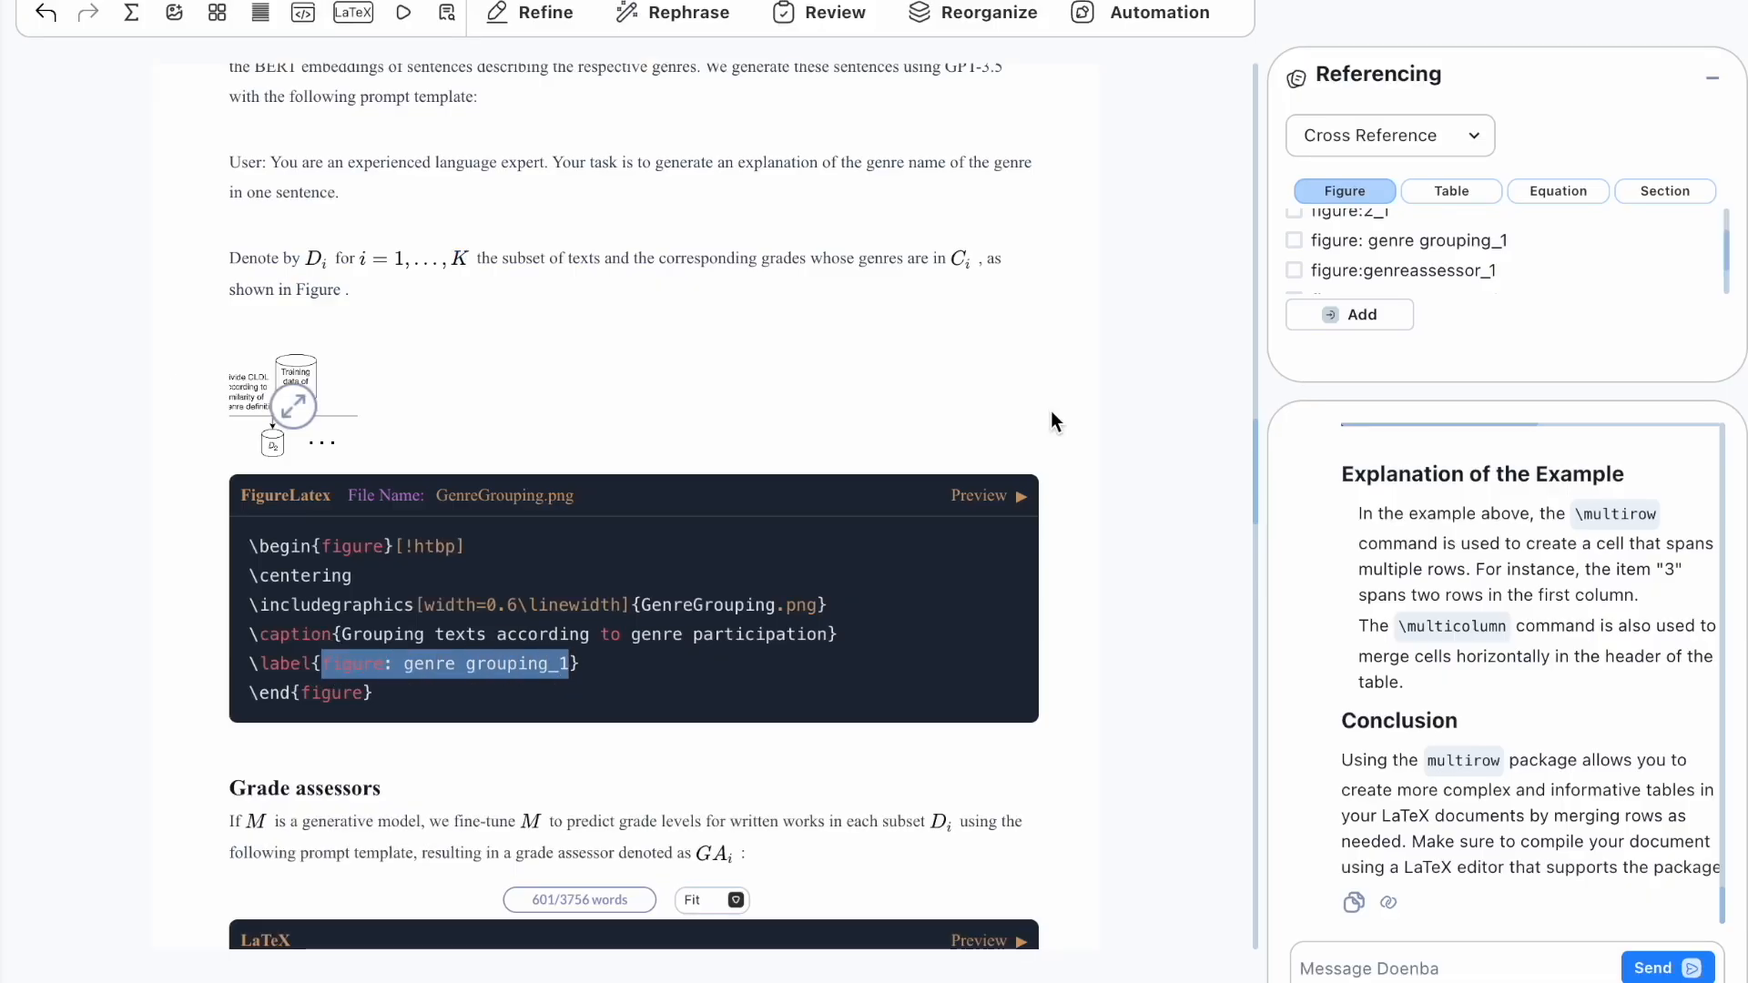
left_click(1294, 240)
left_click(1353, 315)
left_click(1451, 192)
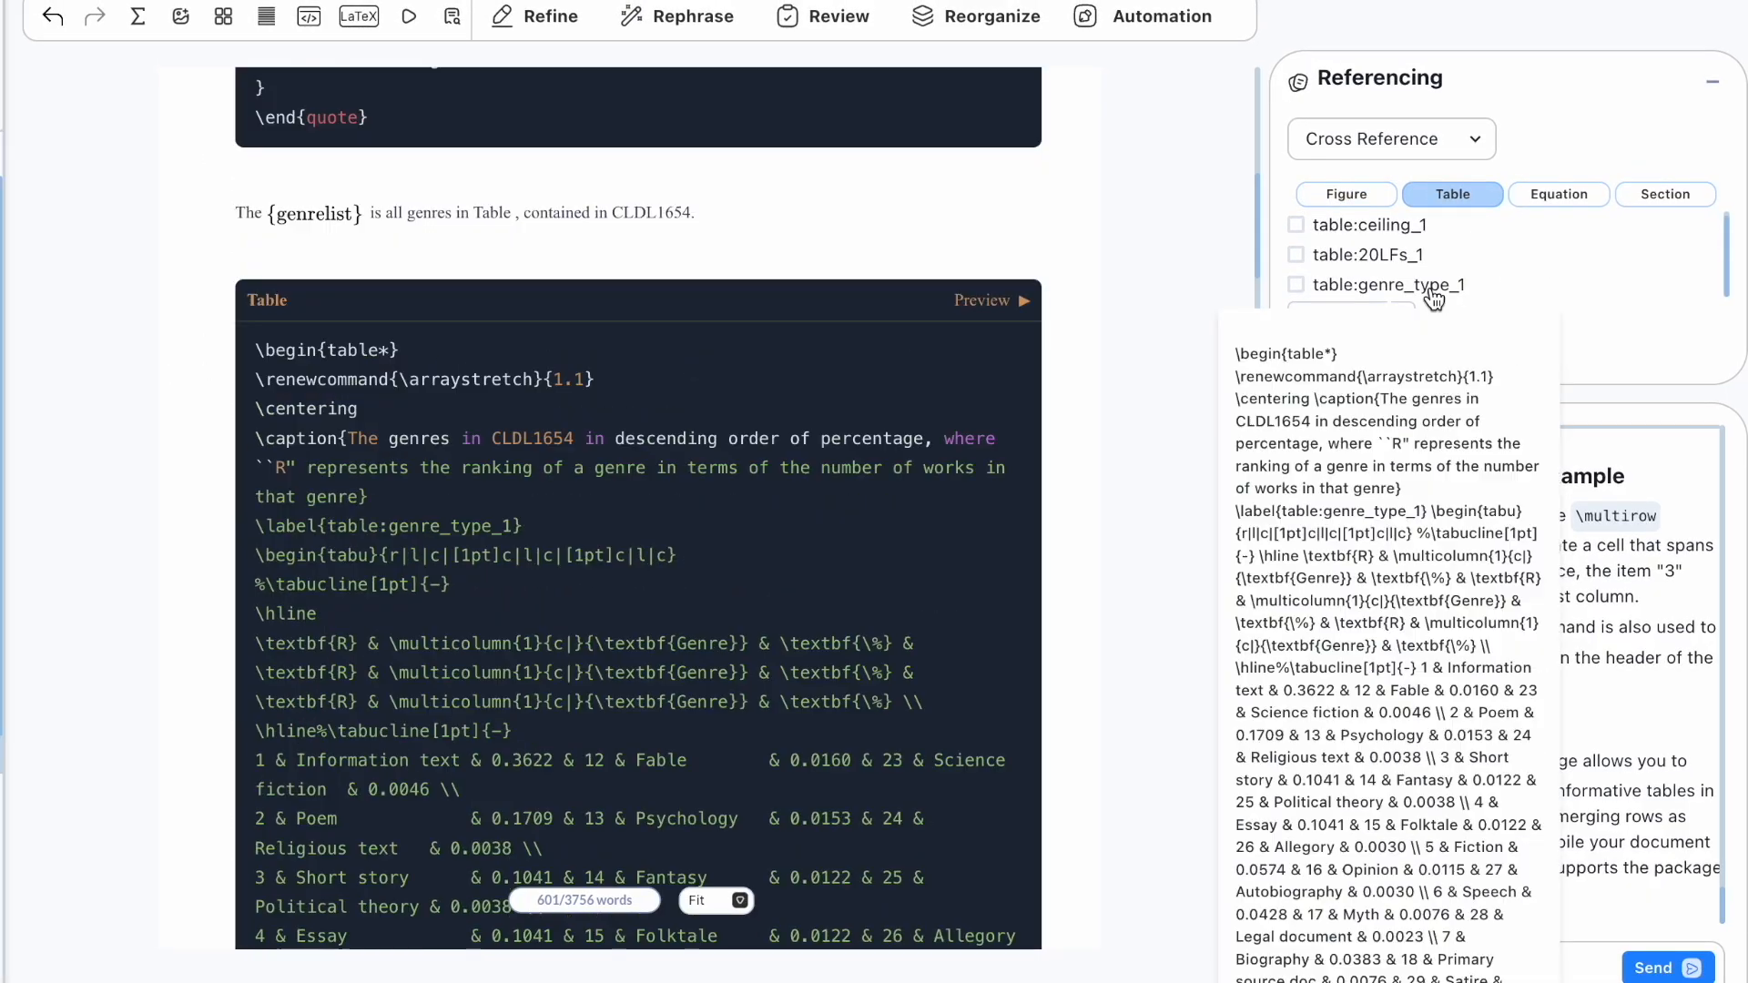
left_click(1295, 285)
left_click(1346, 317)
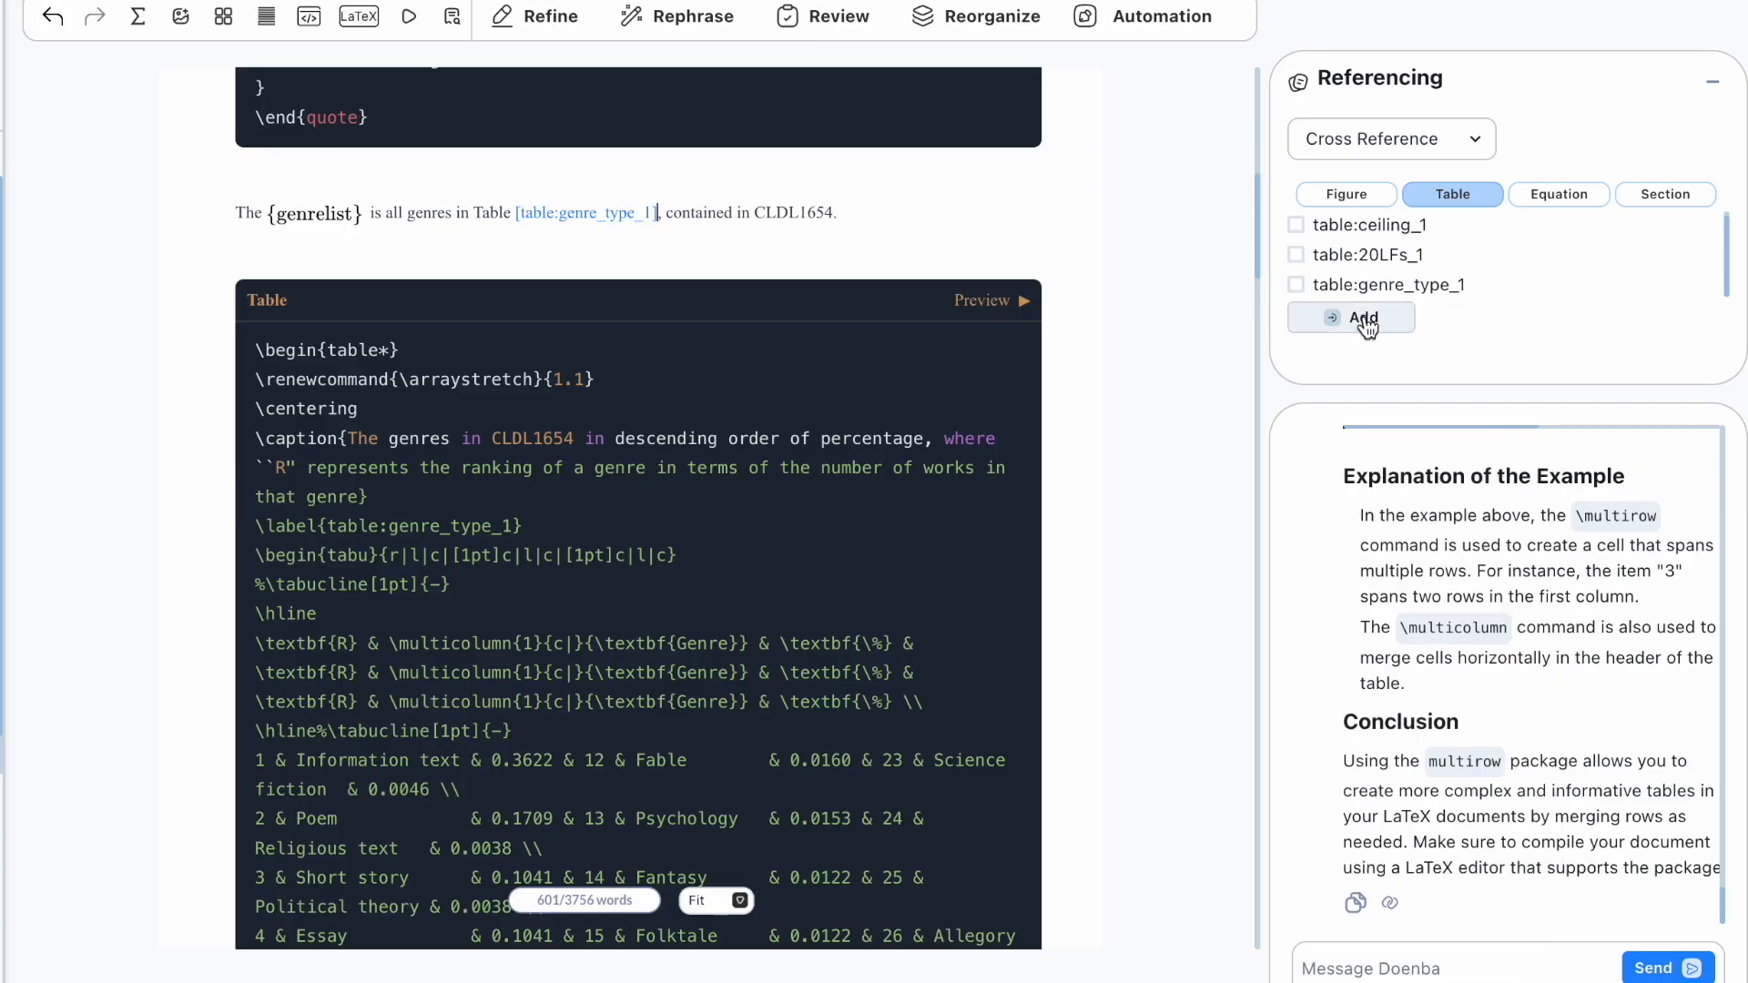
Step: Cross-reference equation_1 in 'Inequality ()' and the performance_ceilings_of_linguistic_features_194 section after 'Section'
left_click(1558, 193)
left_click(1295, 260)
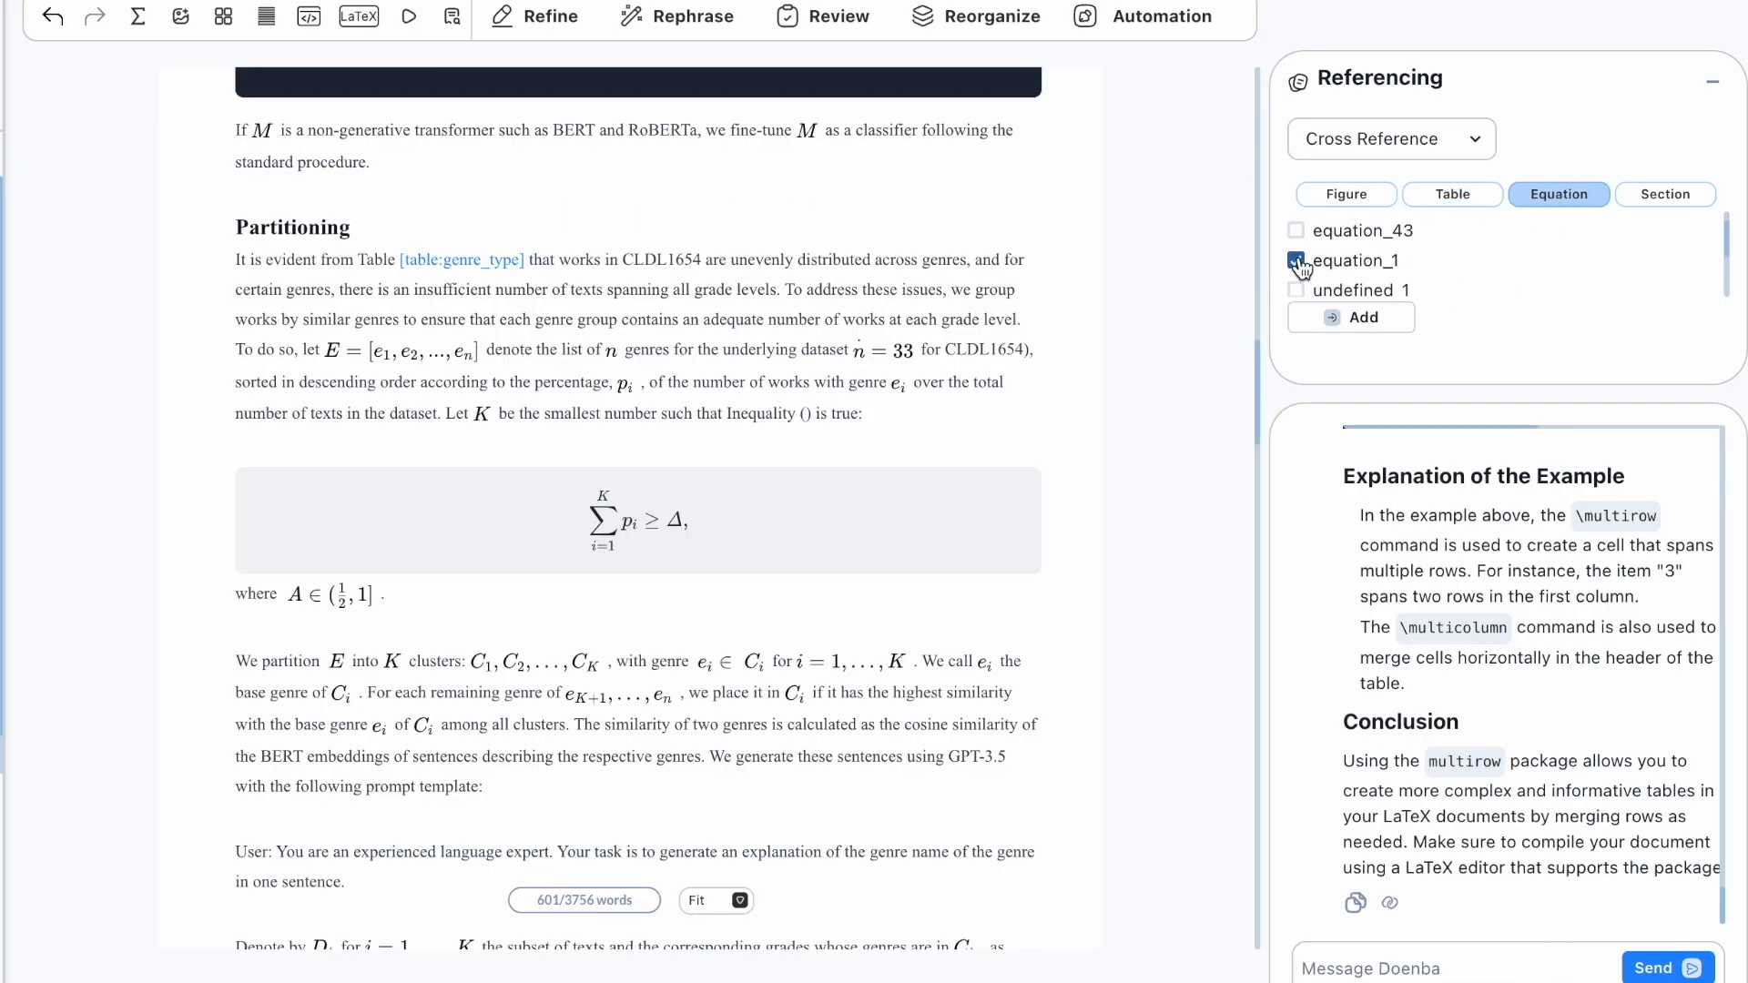
left_click(807, 414)
left_click(1368, 323)
left_click(1670, 194)
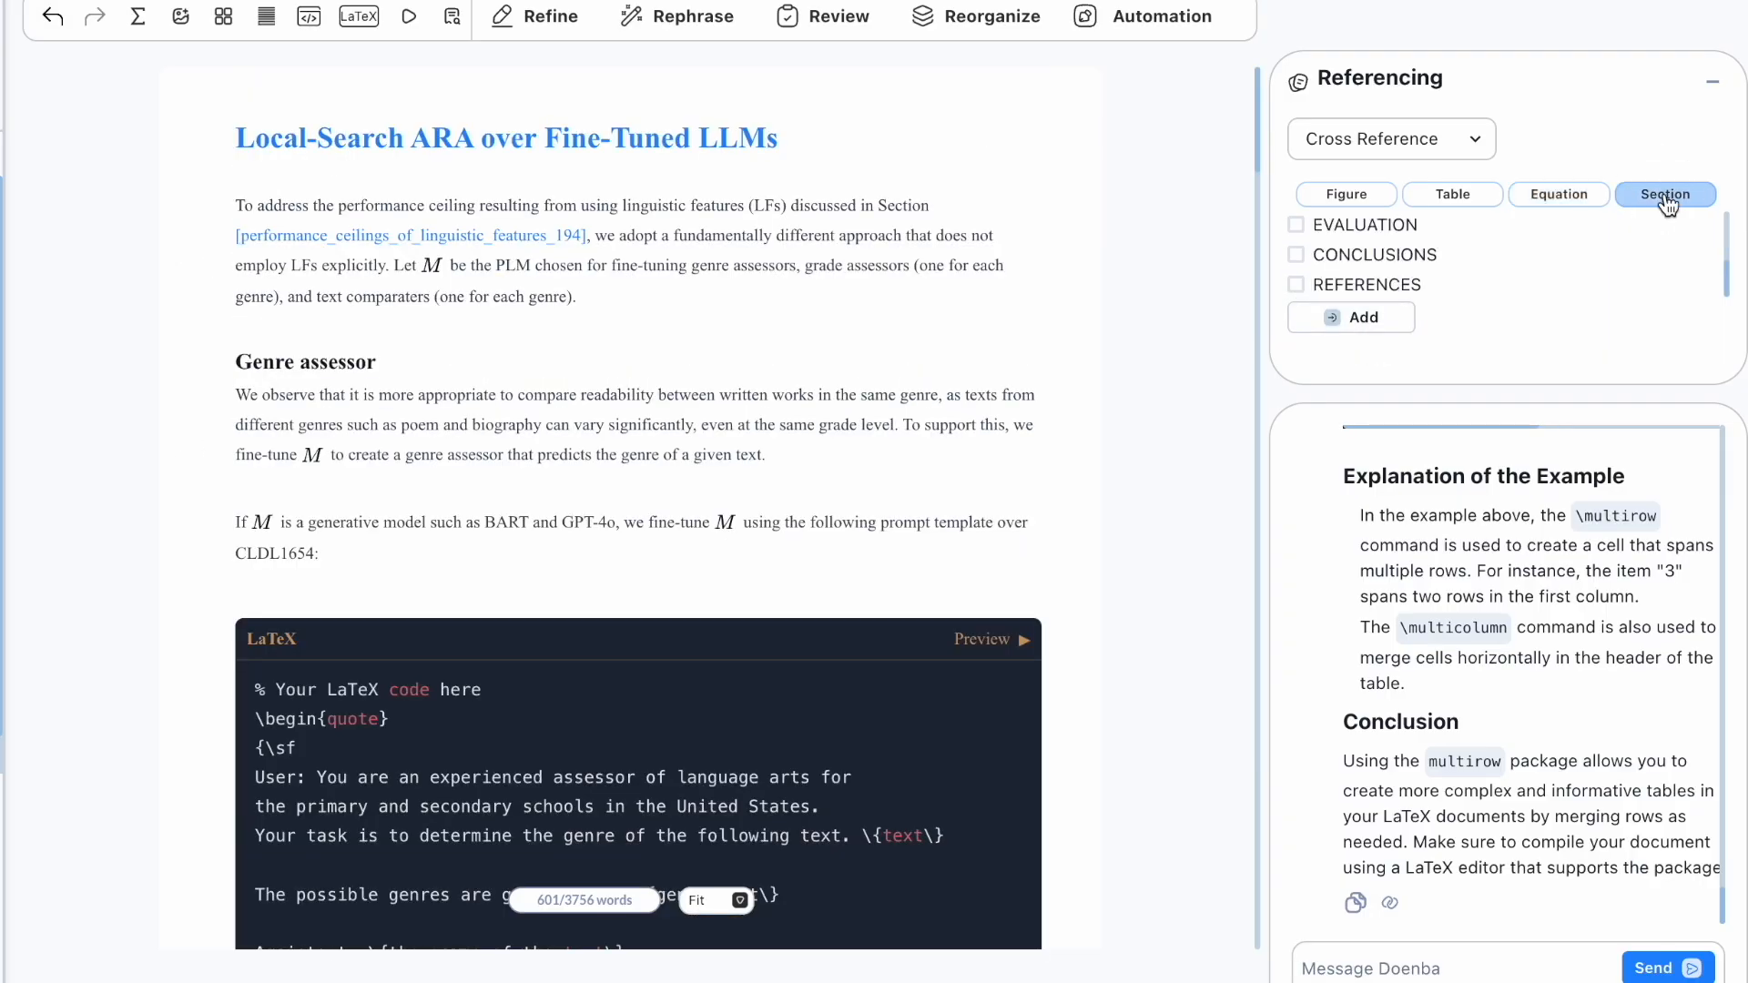
left_click(1295, 237)
left_click(930, 203)
left_click(1348, 329)
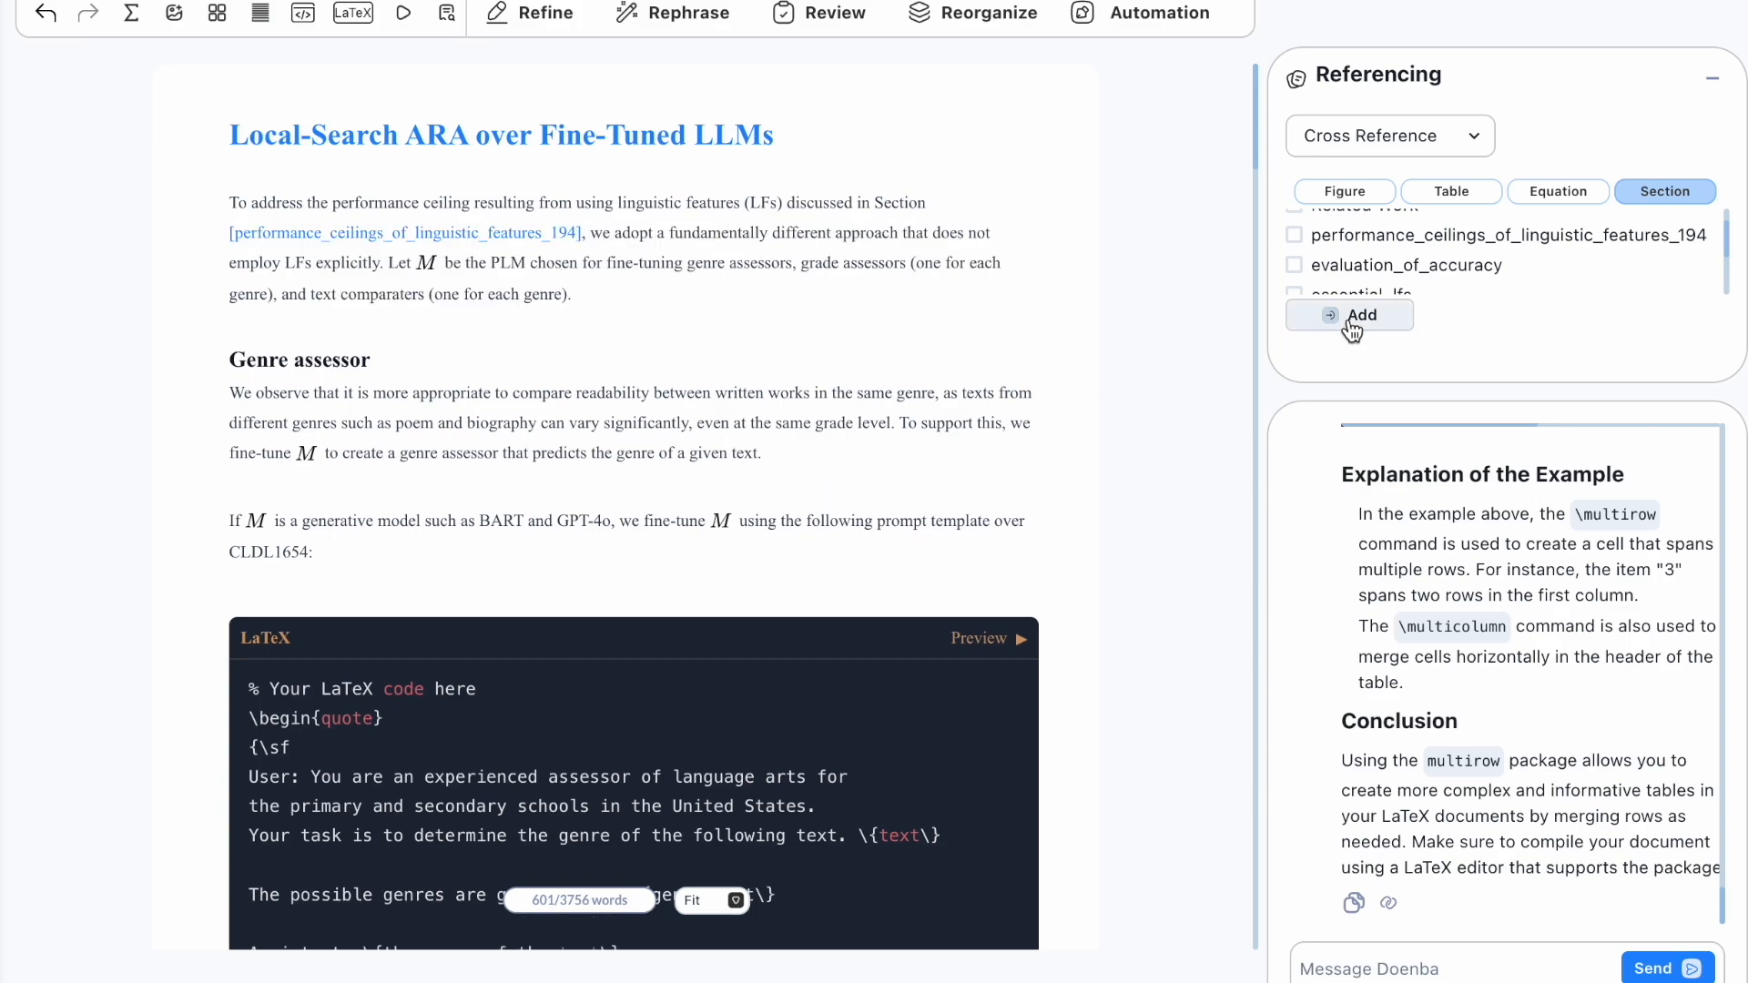
Step: Check the inserted cross-references in the compiled preview
left_click(403, 13)
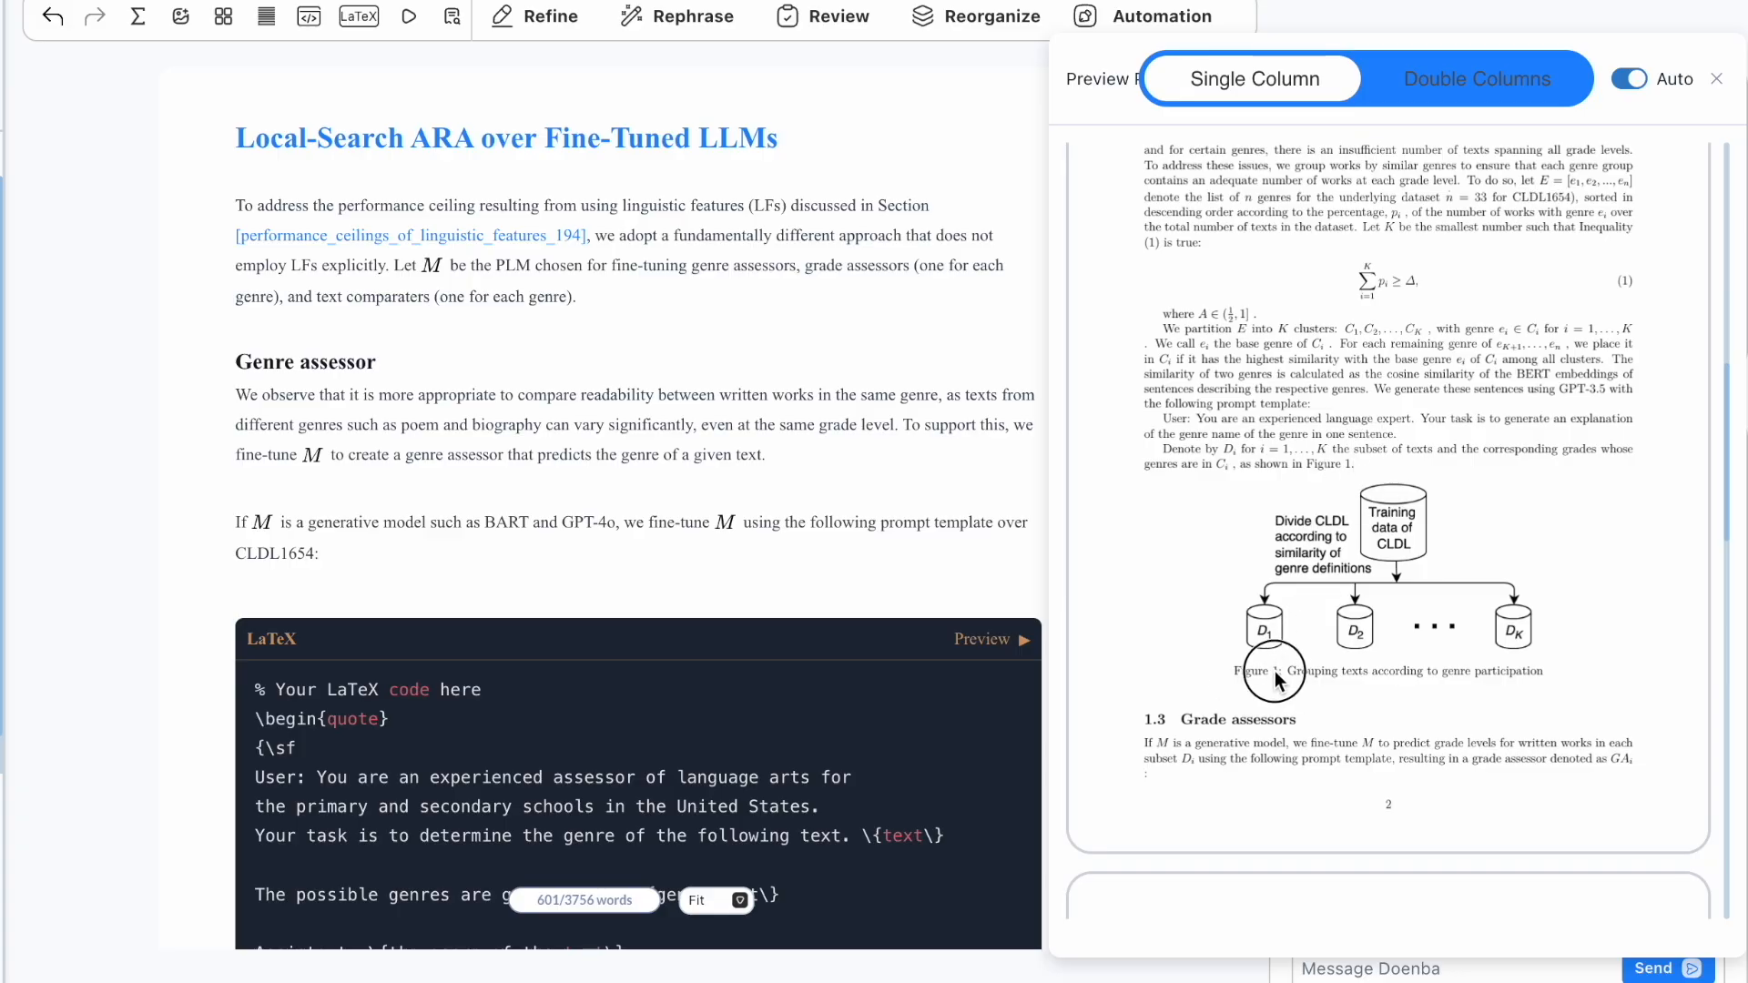
scroll(1330, 401, "up", 5)
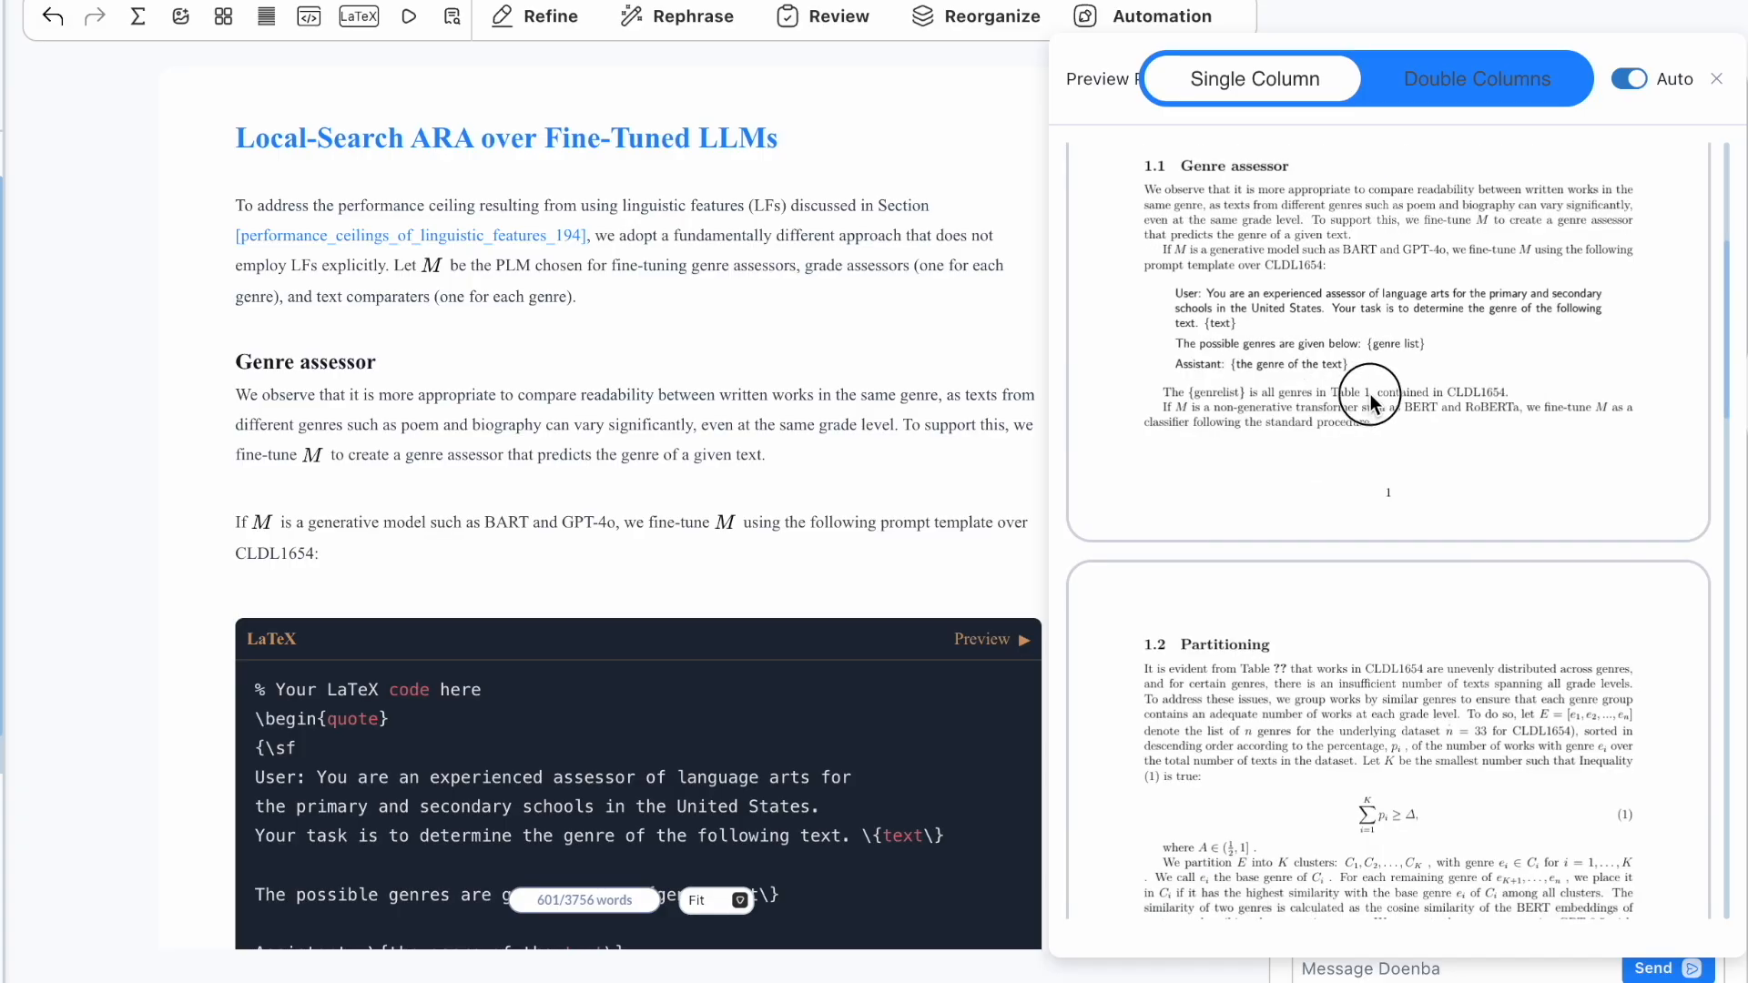
scroll(1369, 396, "up", 5)
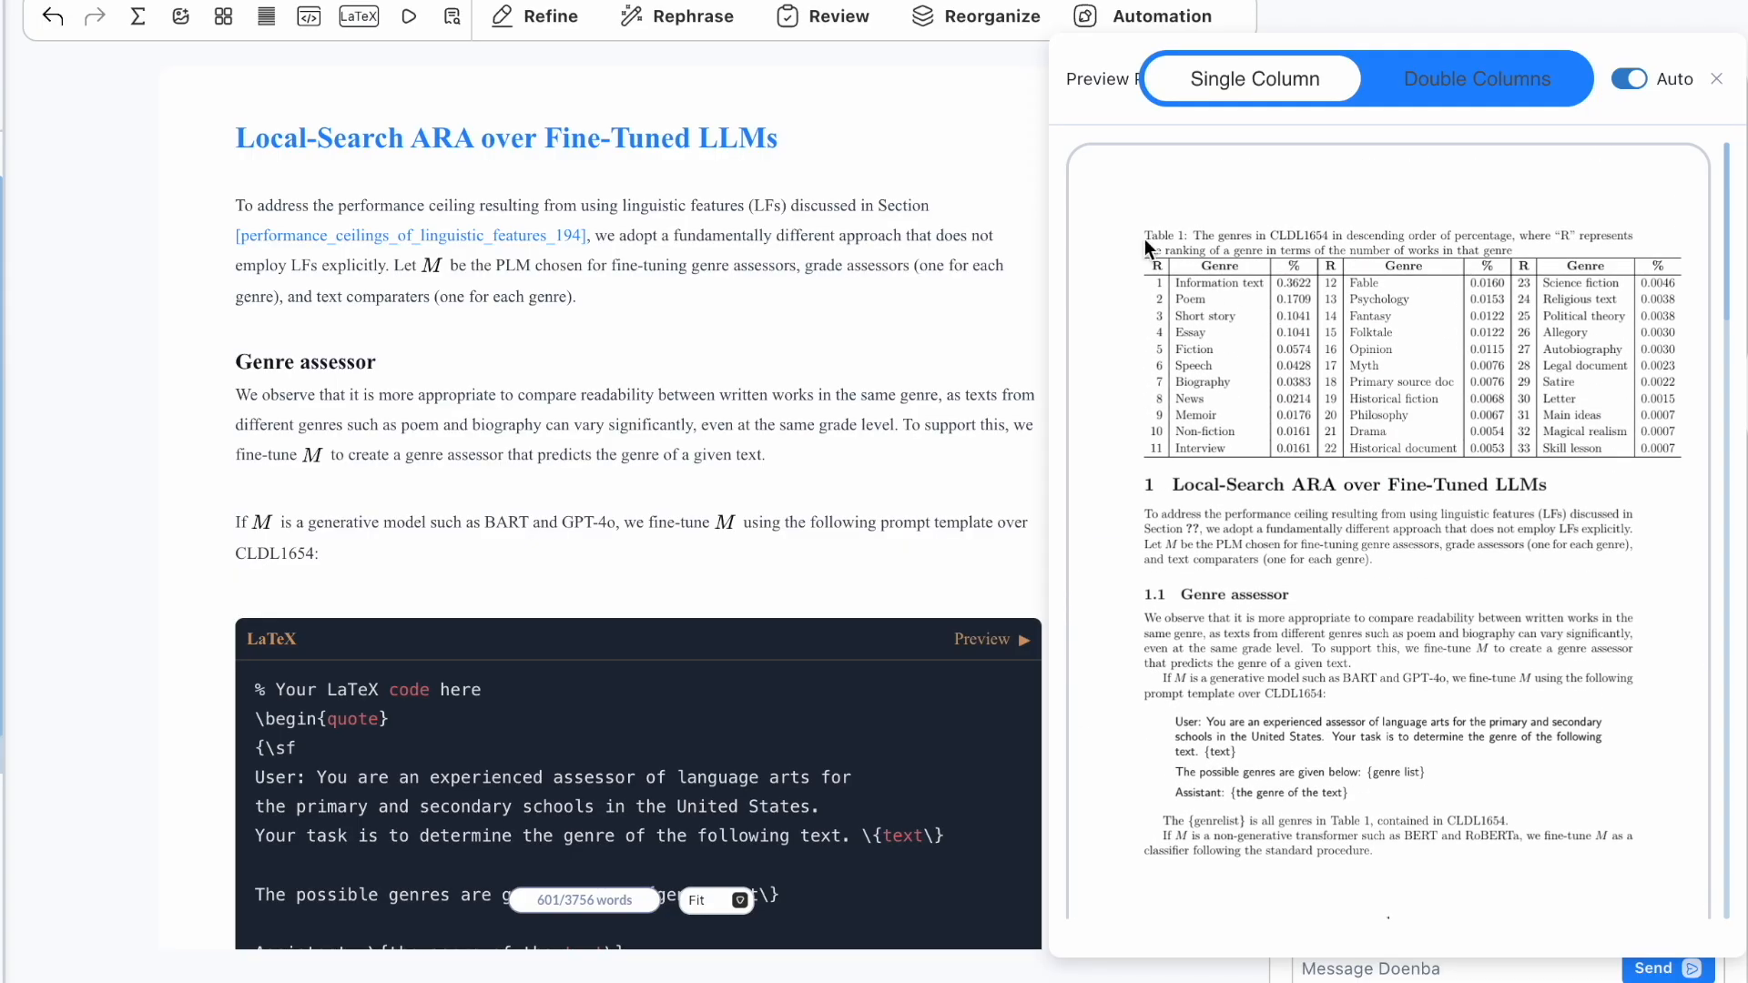
scroll(1156, 236, "down", 10)
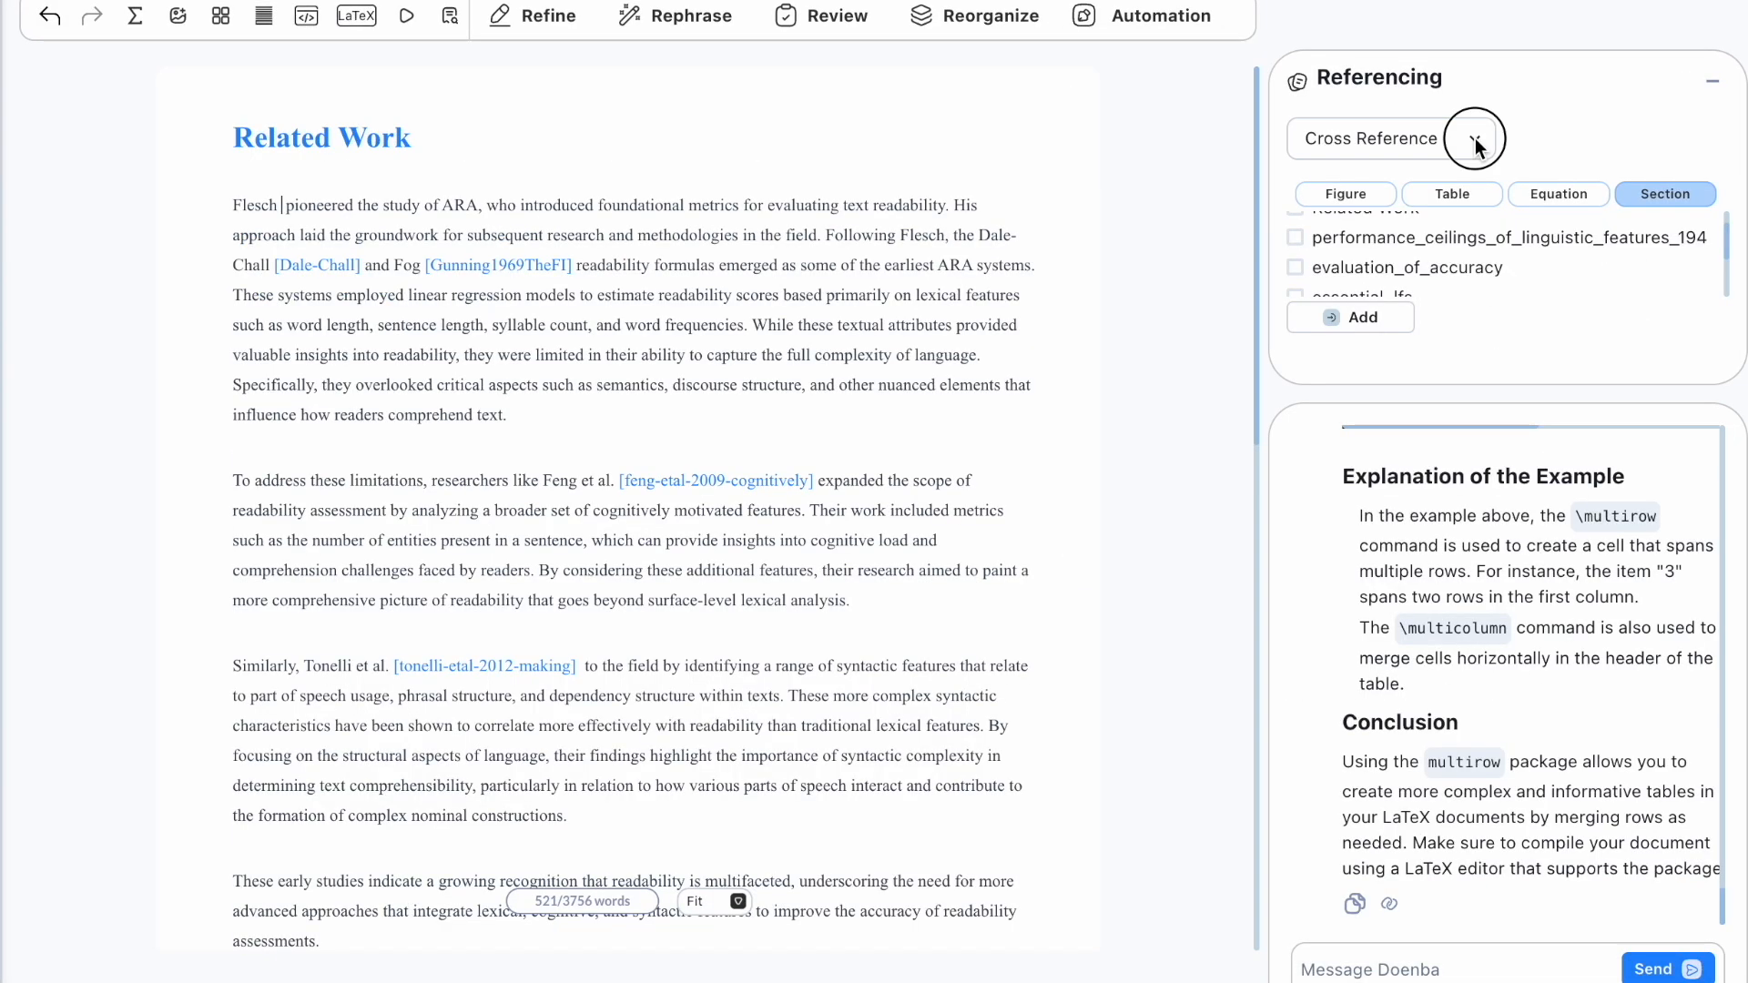
Step: In Citation mode, search 'Fle' and cite Flesch1948ANR after 'Flesch'
left_click(1474, 141)
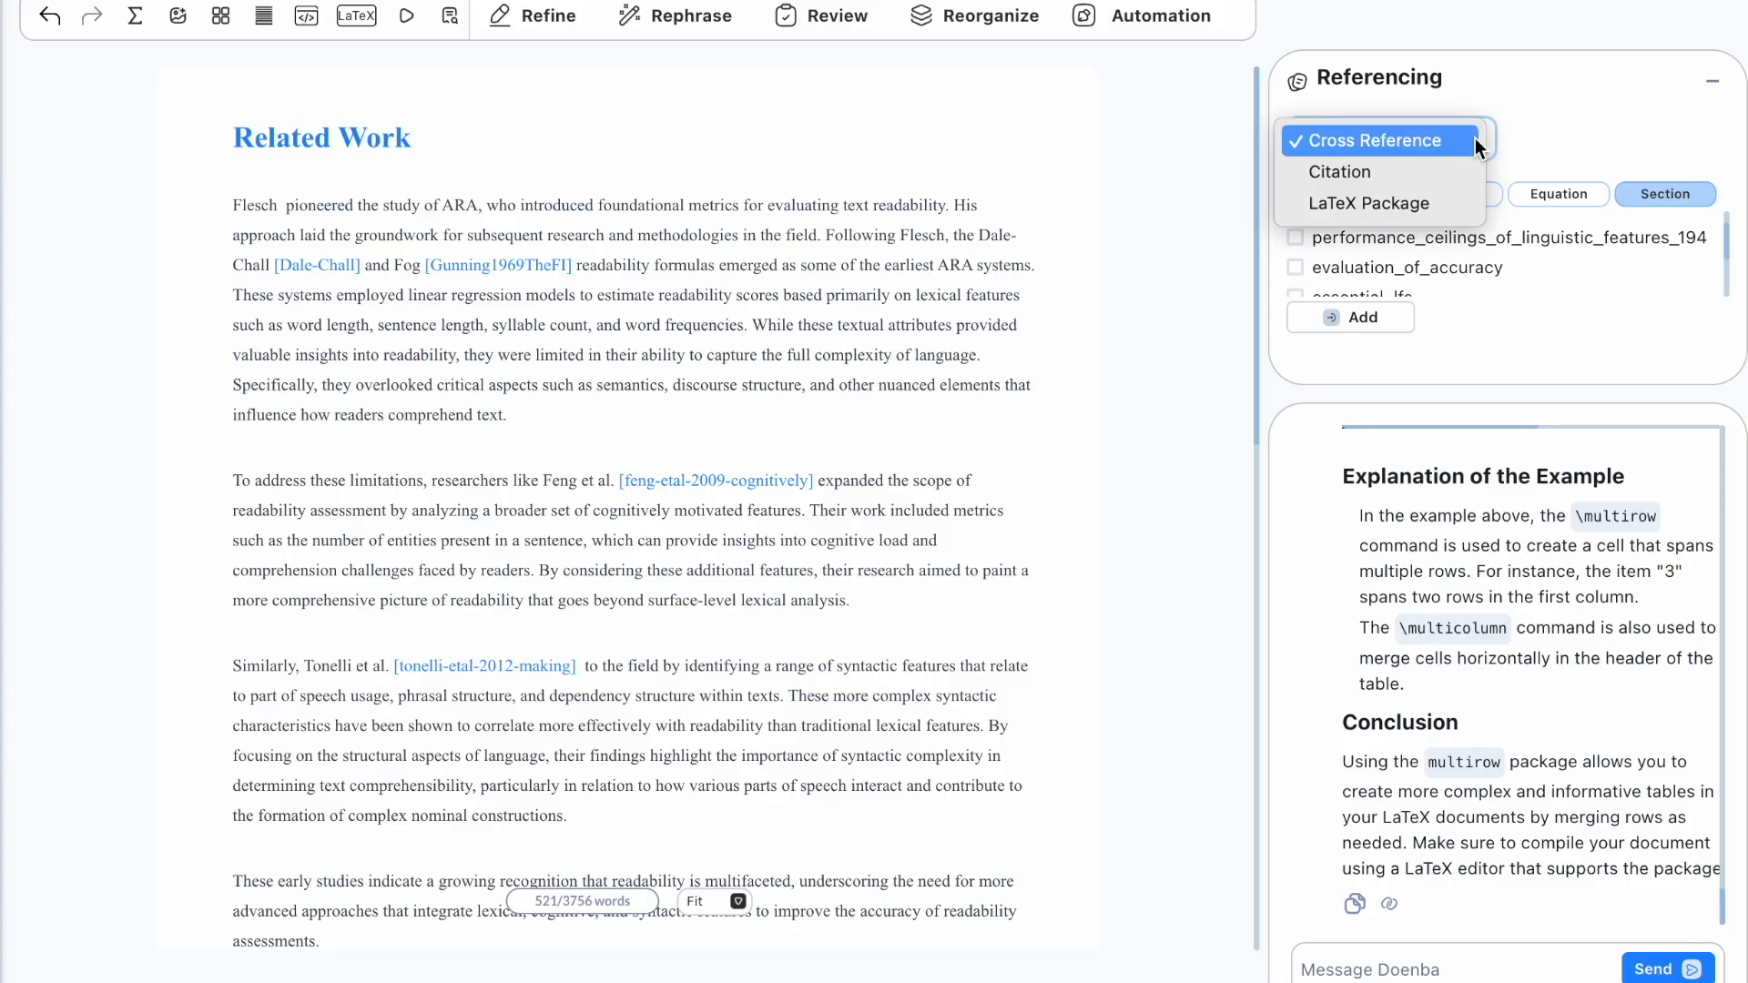
left_click(1435, 175)
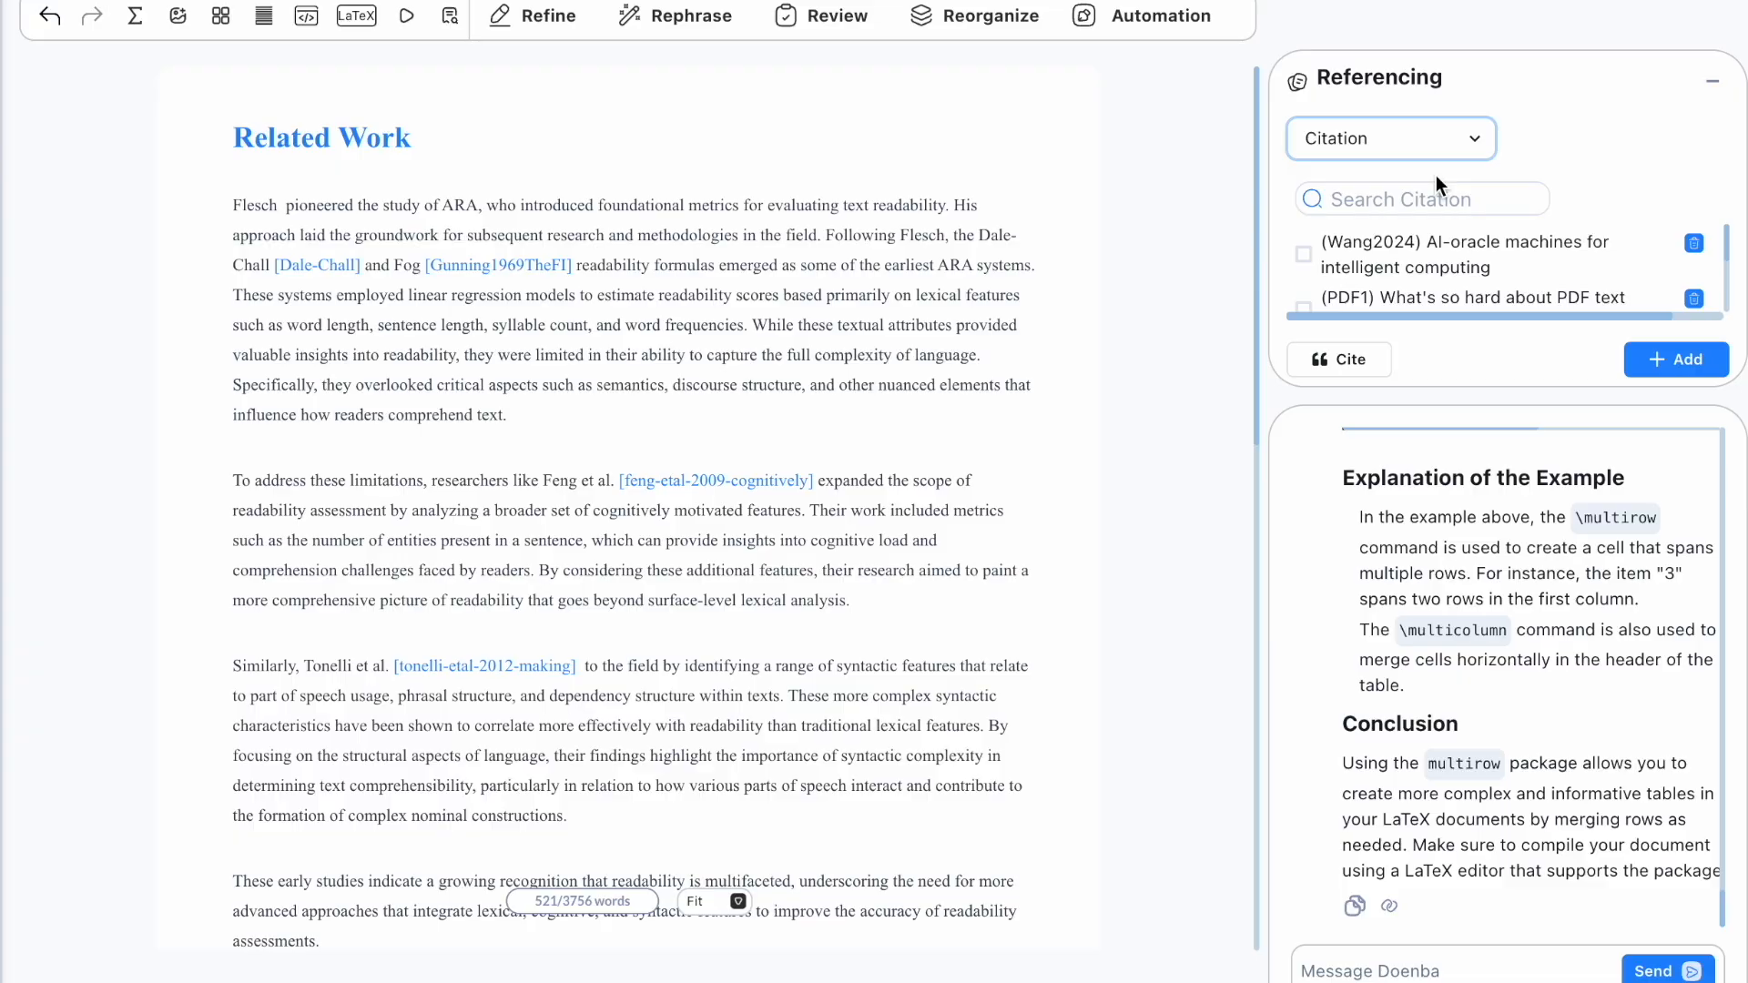
left_click(1406, 198)
type("Fle")
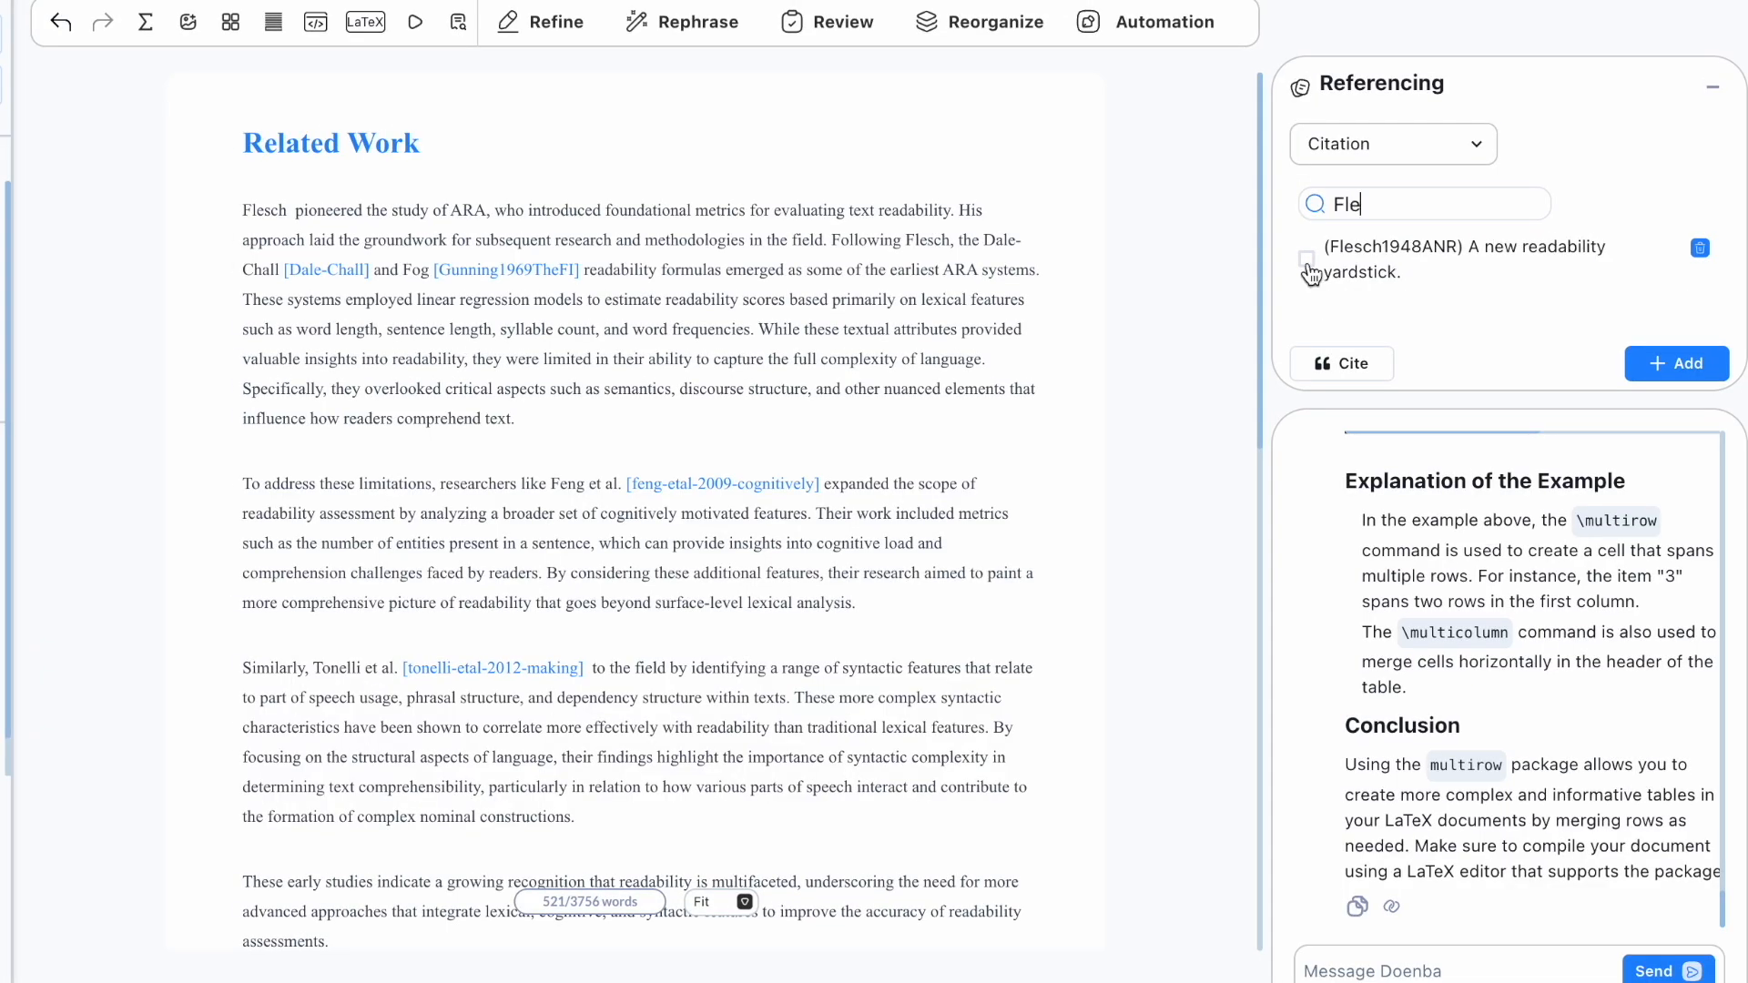
left_click(1341, 363)
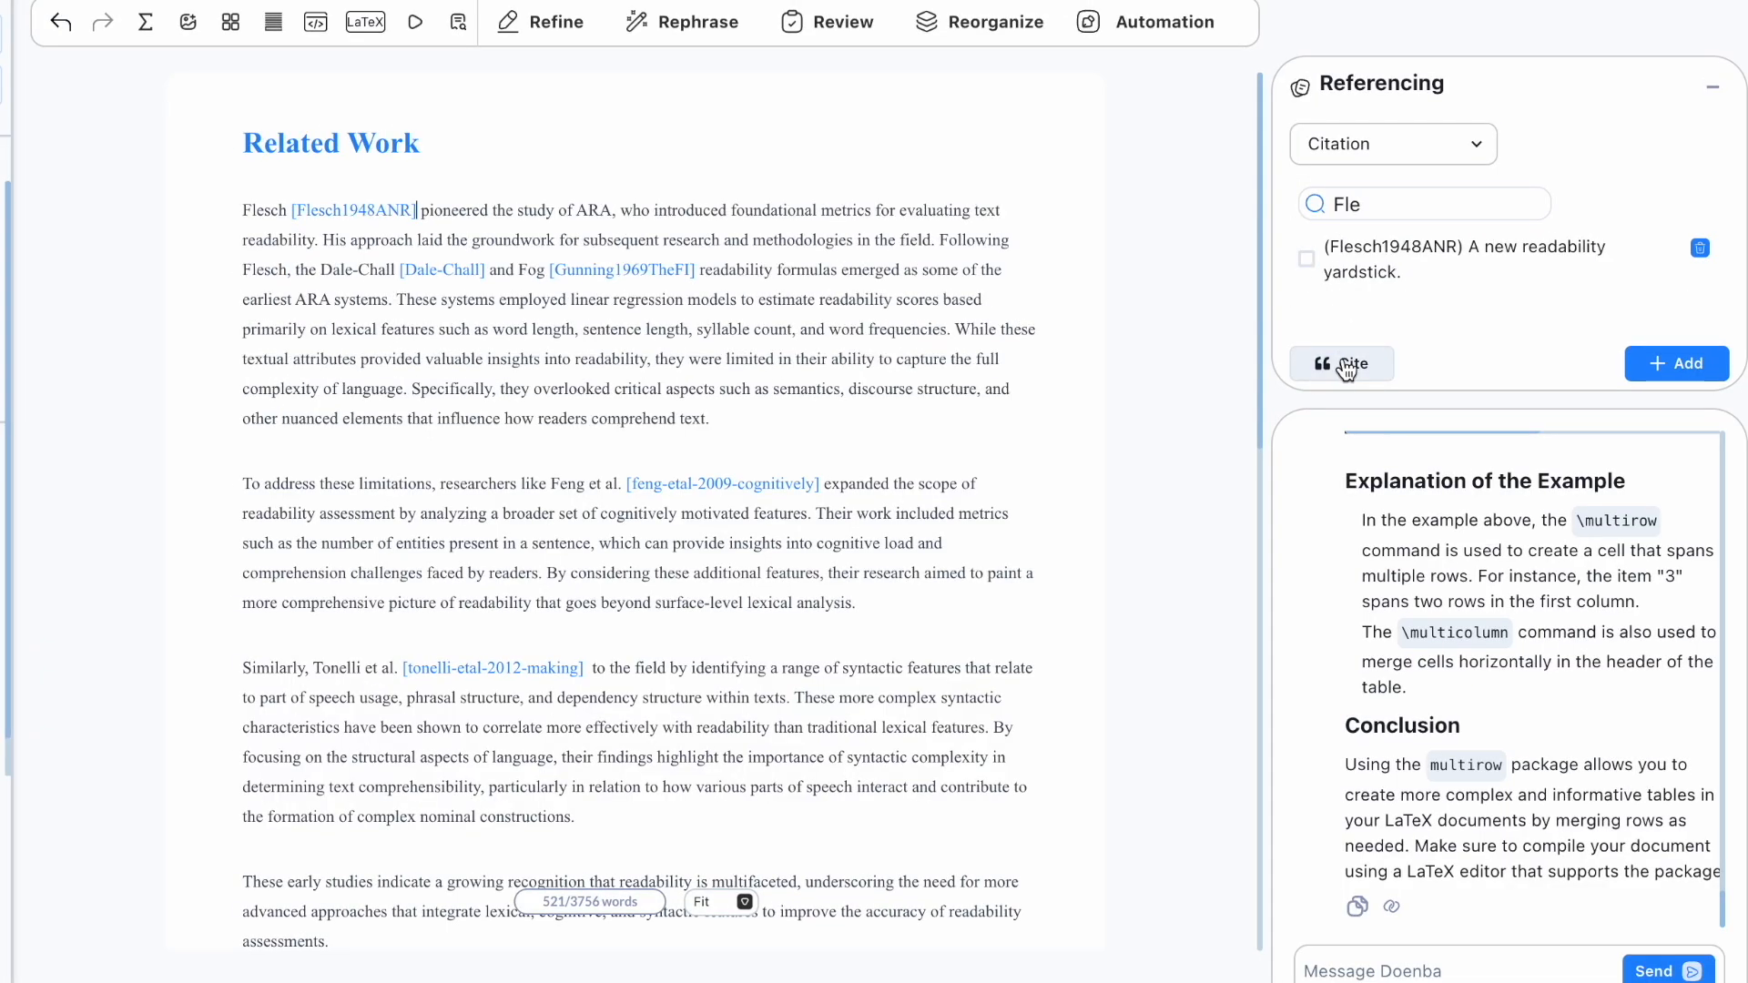
Step: Enter a reference by hand with resource type article and finish the entry
left_click(1678, 358)
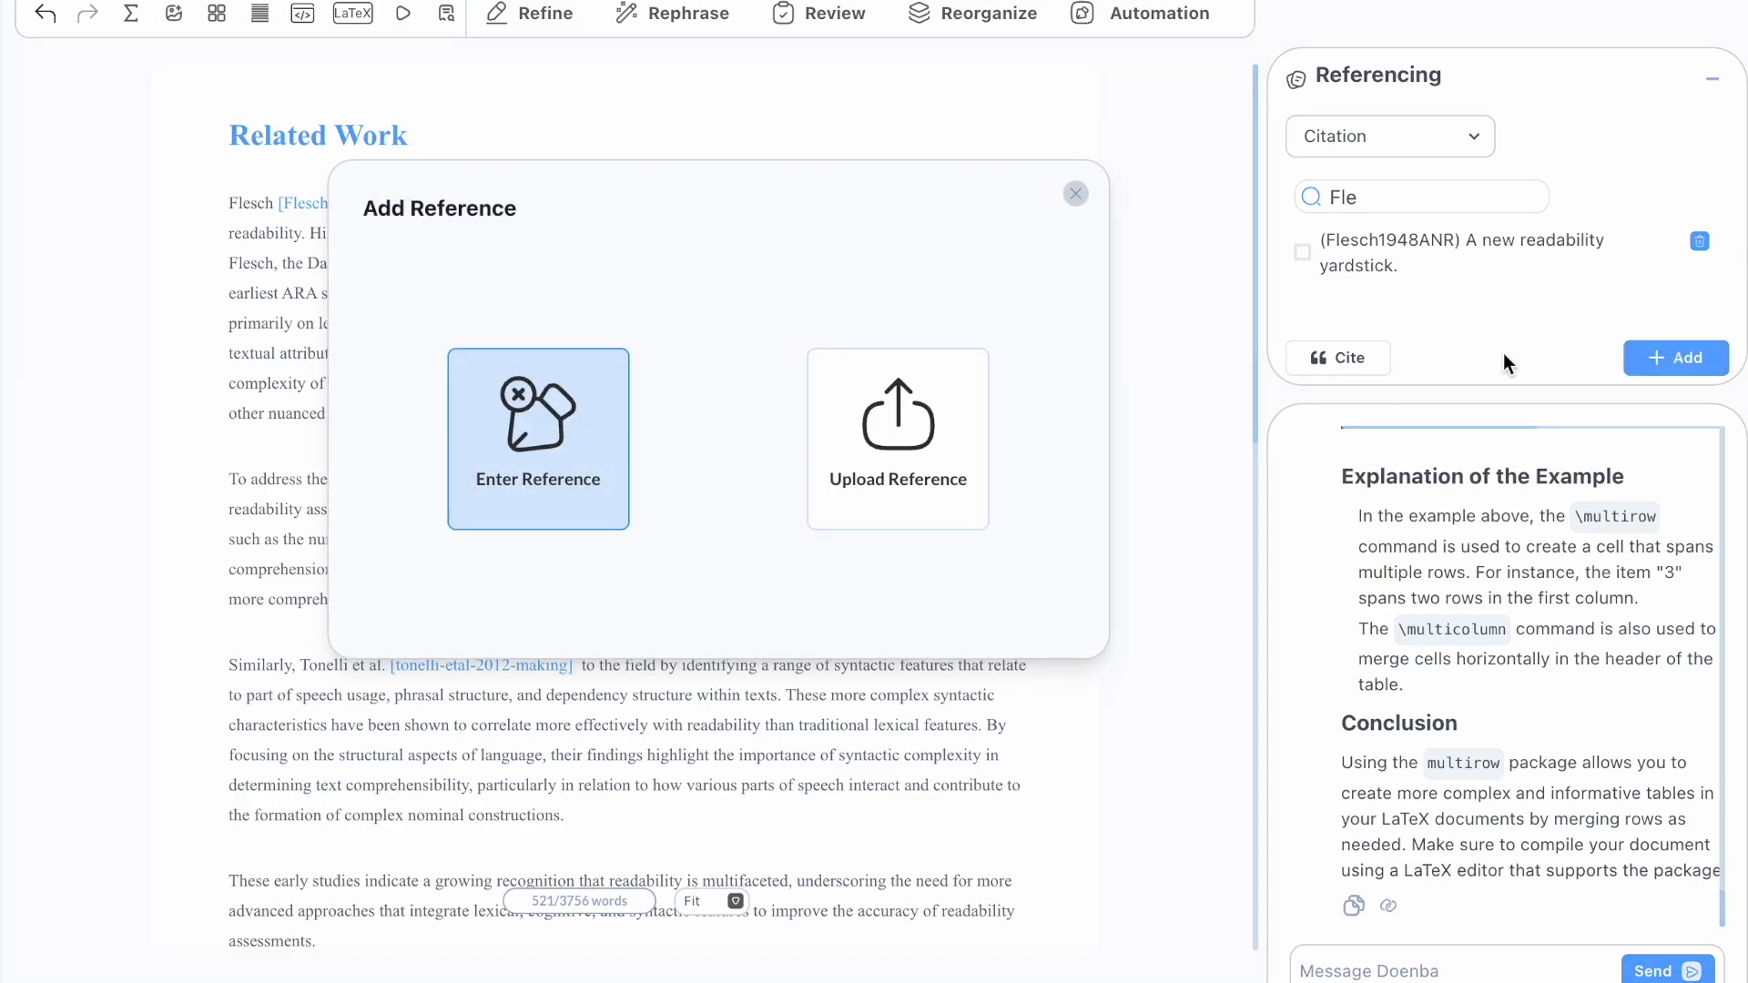
left_click(583, 456)
left_click(1029, 325)
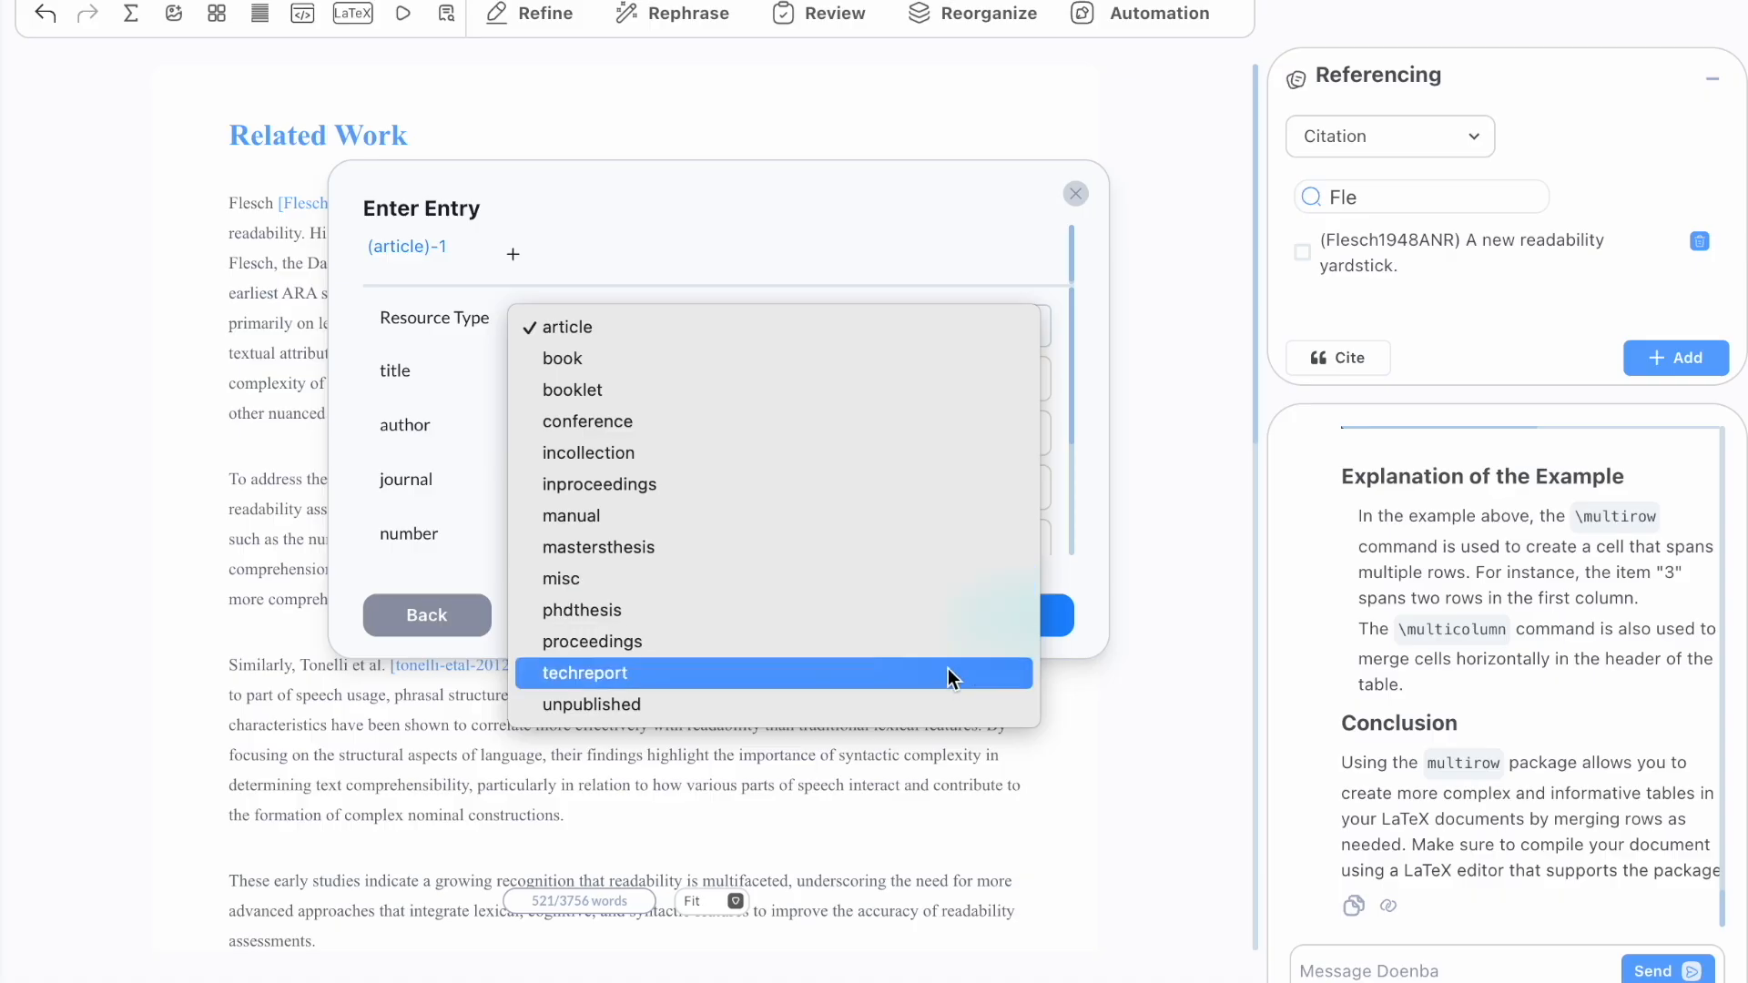
left_click(1112, 714)
scroll(773, 468, "down", 5)
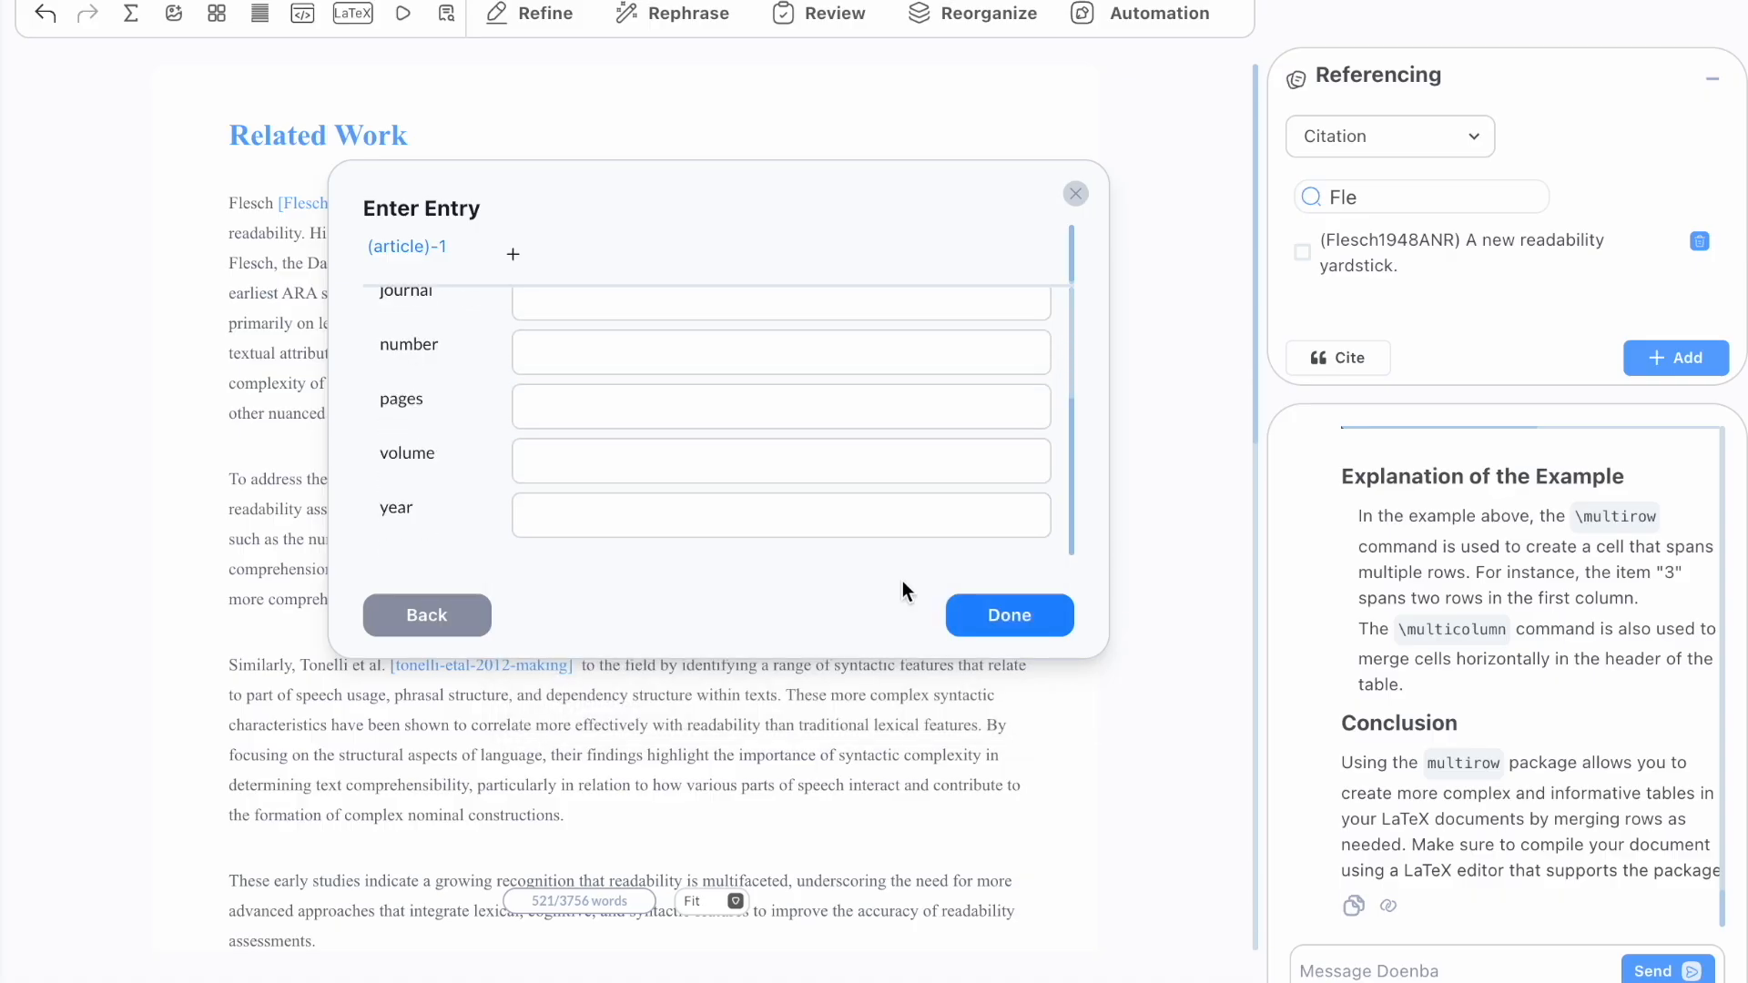
left_click(1008, 619)
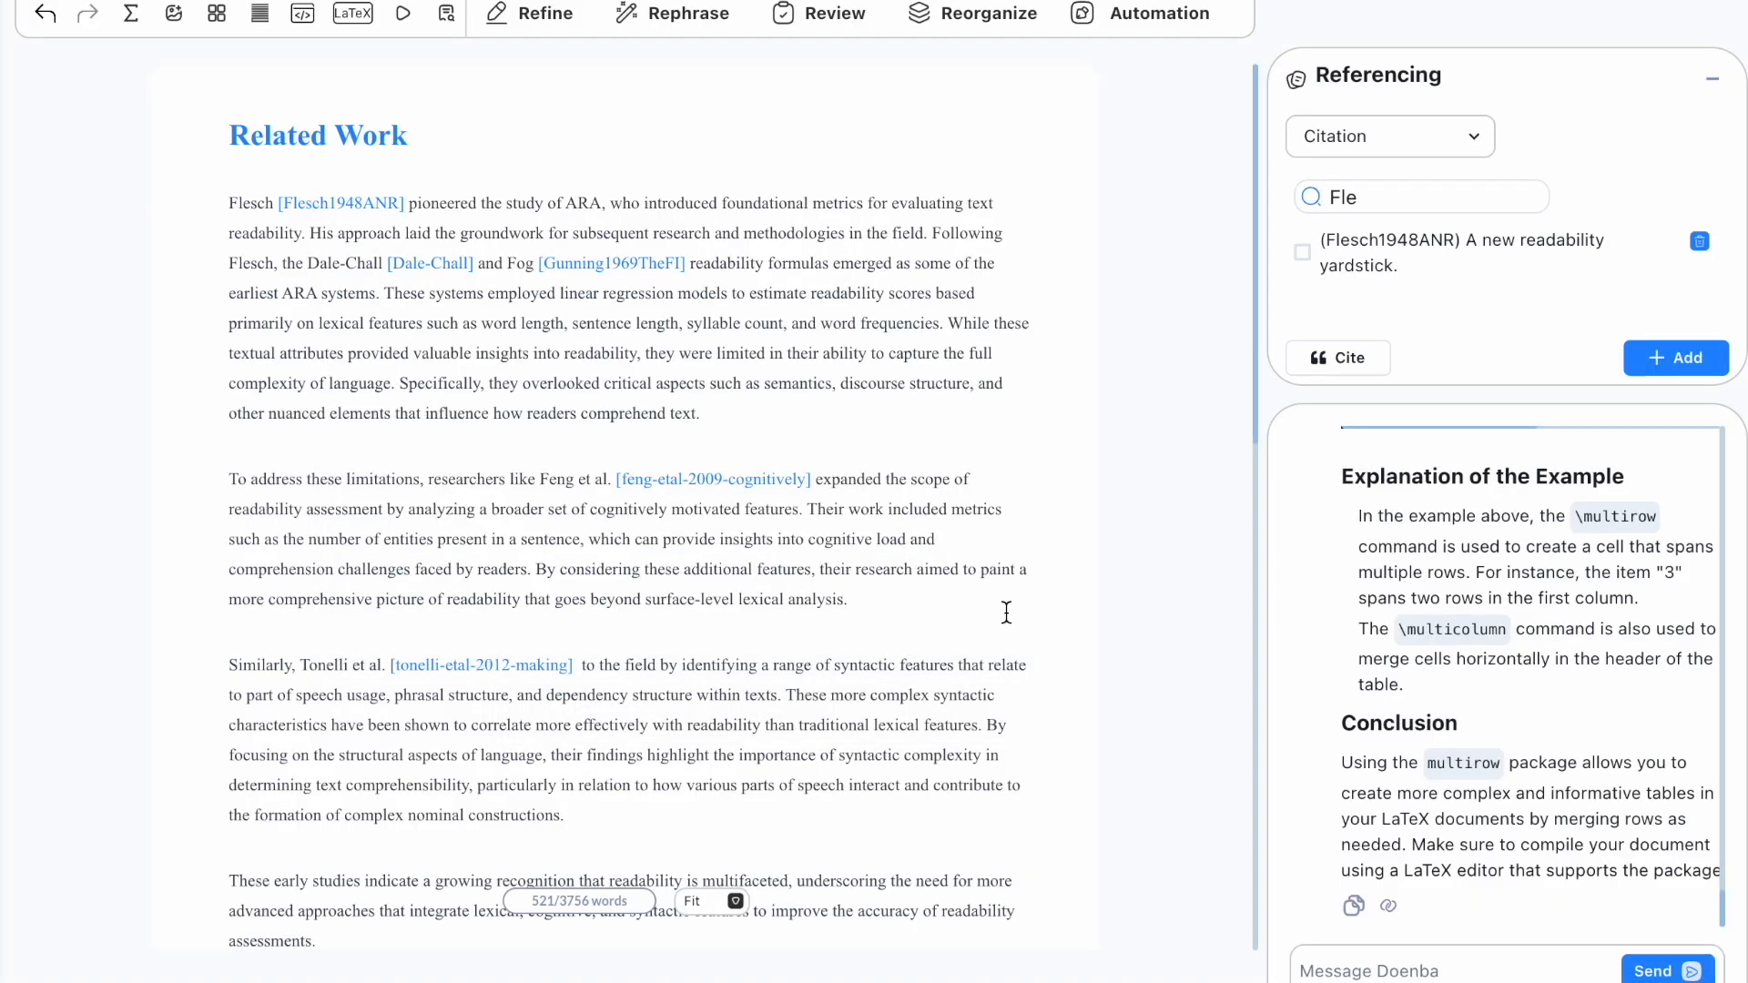
Step: Upload the reference.bib file into the citation library
left_click(1664, 359)
left_click(928, 432)
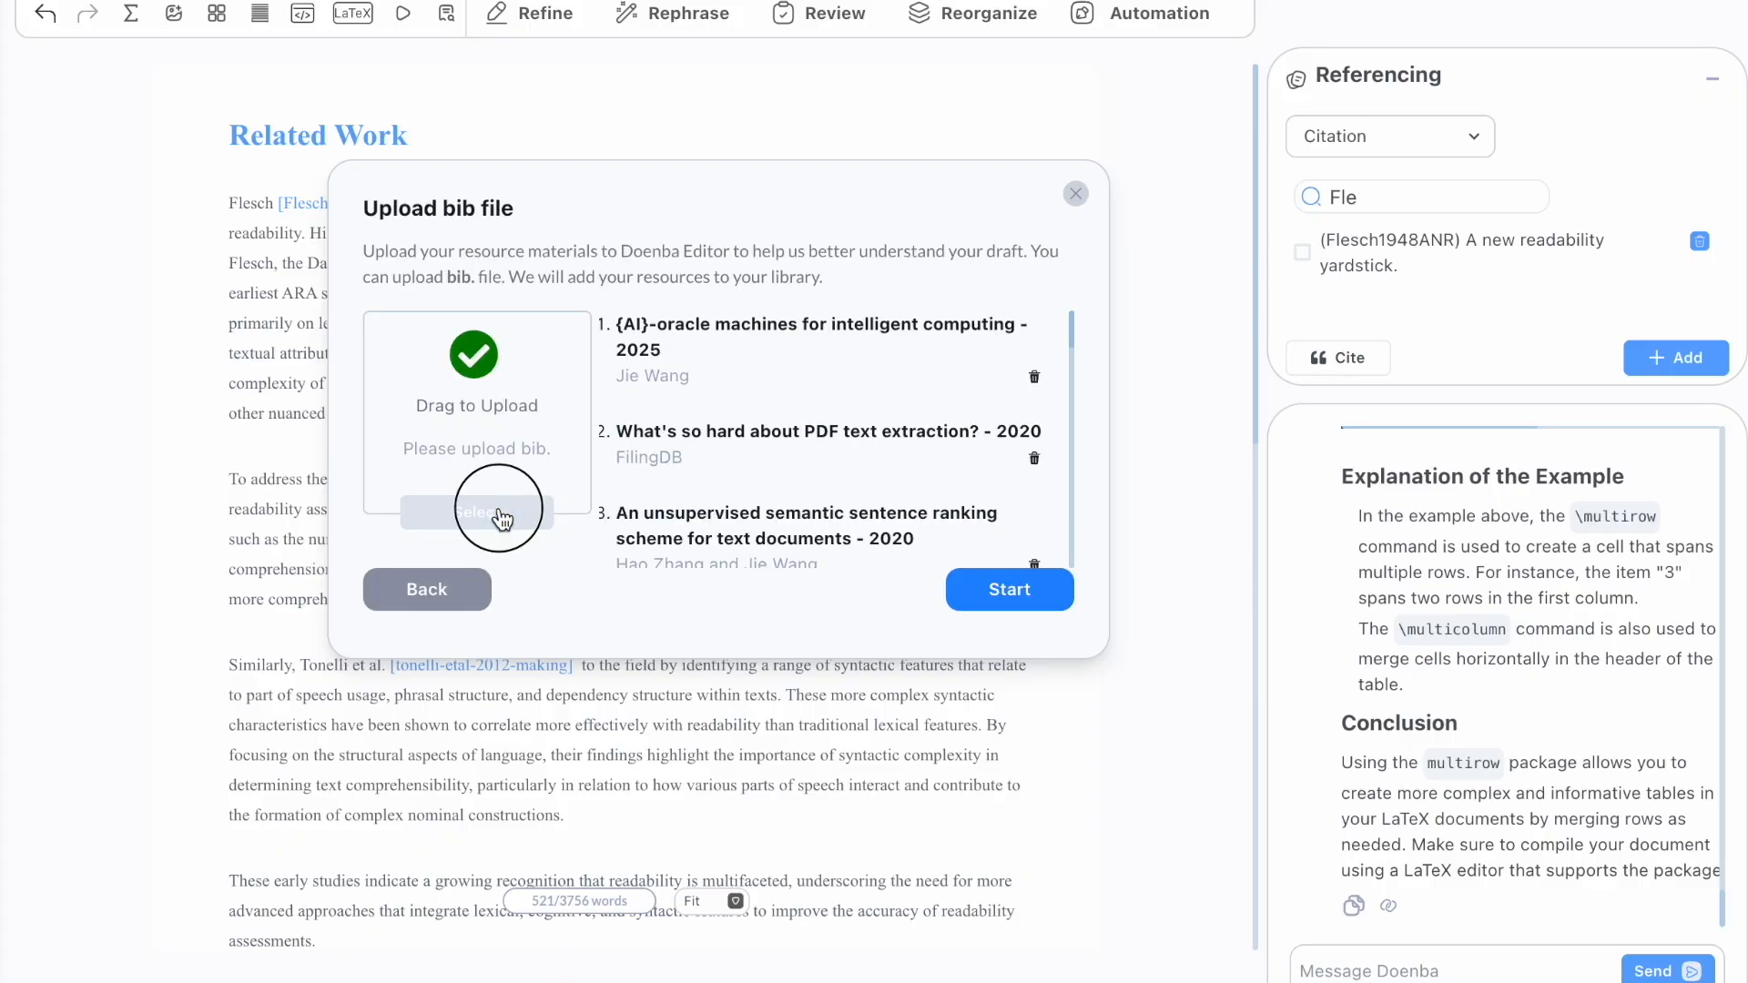
left_click(496, 508)
left_click(552, 361)
left_click(1561, 647)
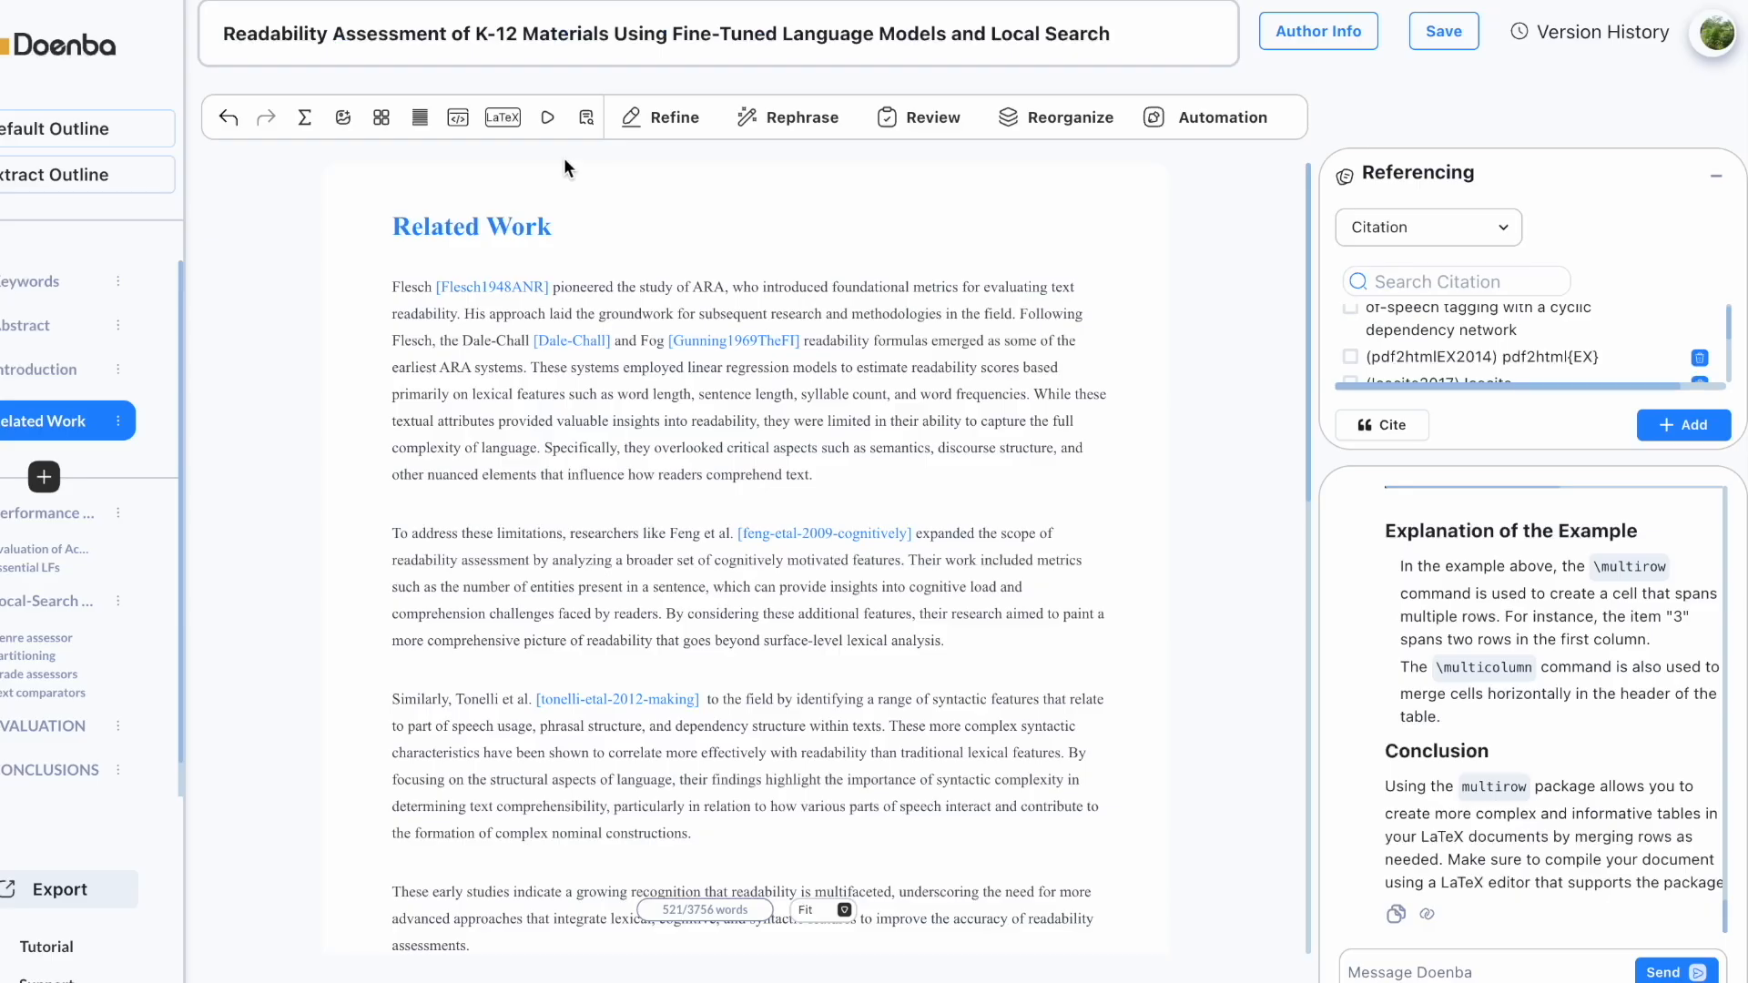
Step: Open the compiled preview and scroll through Related Work toward the References
left_click(549, 122)
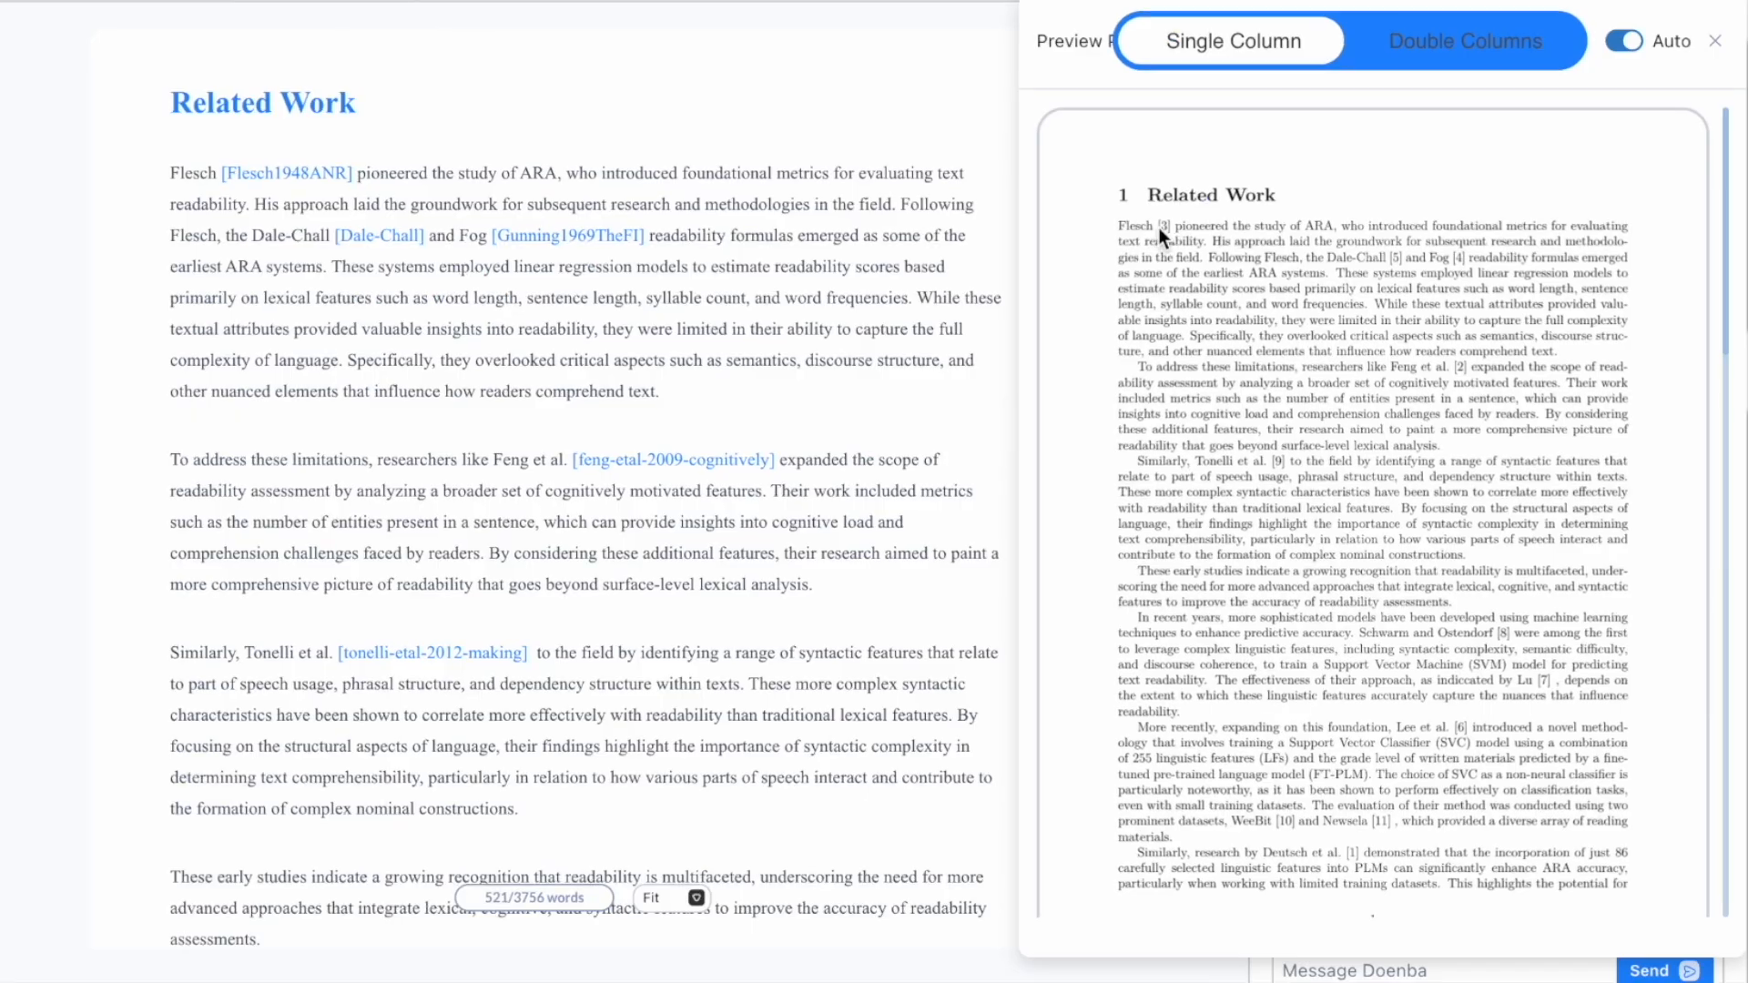
scroll(1183, 273, "down", 10)
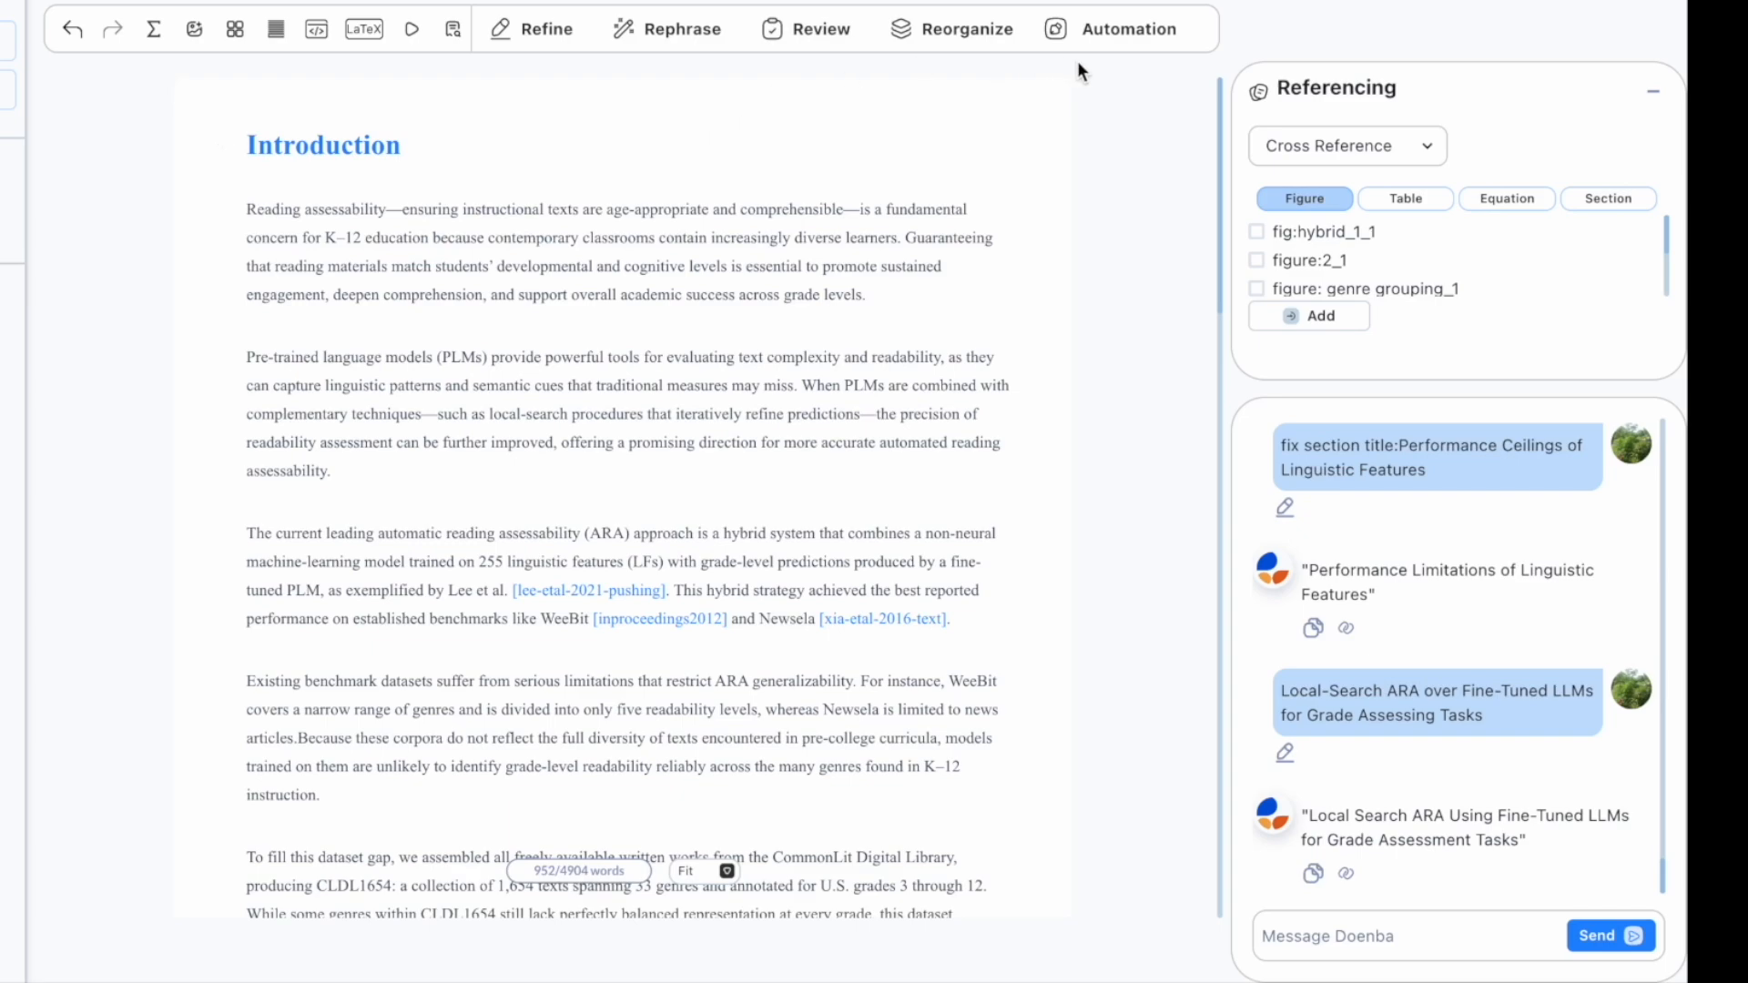
Step: Generate an abstract and regenerate it with 'Emphasize the improvement over the previous method'
left_click(1118, 34)
left_click(1114, 123)
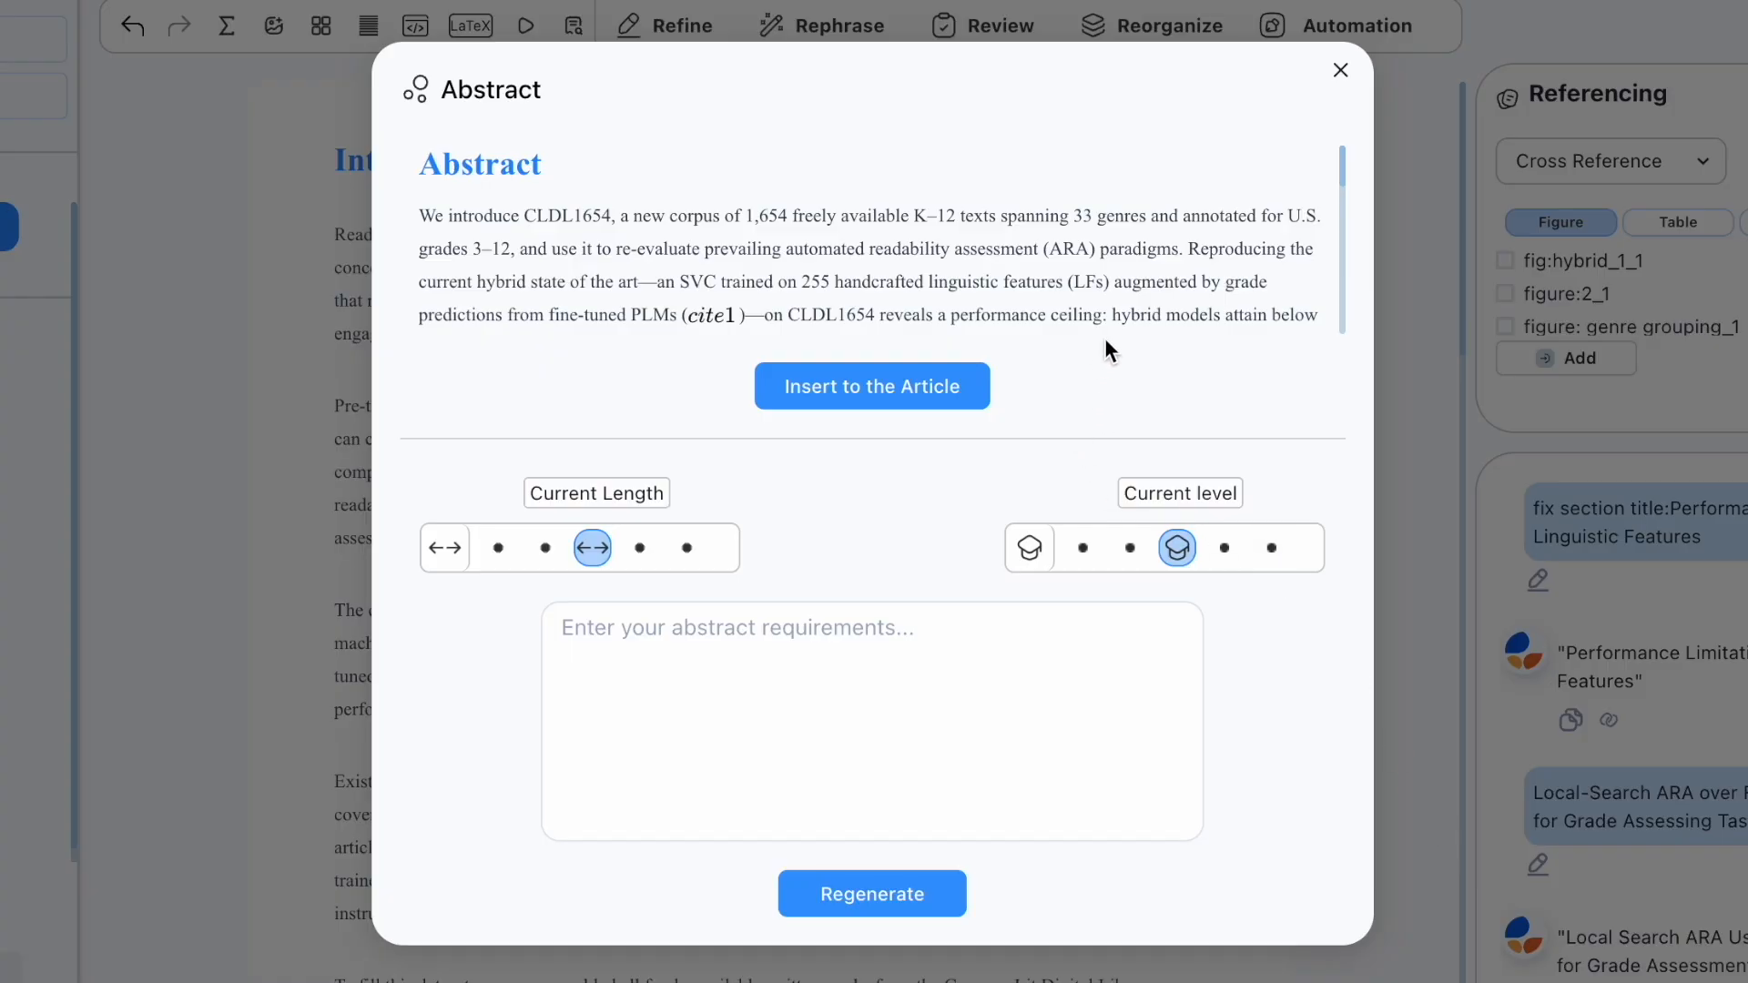
scroll(1105, 300, "down", 3)
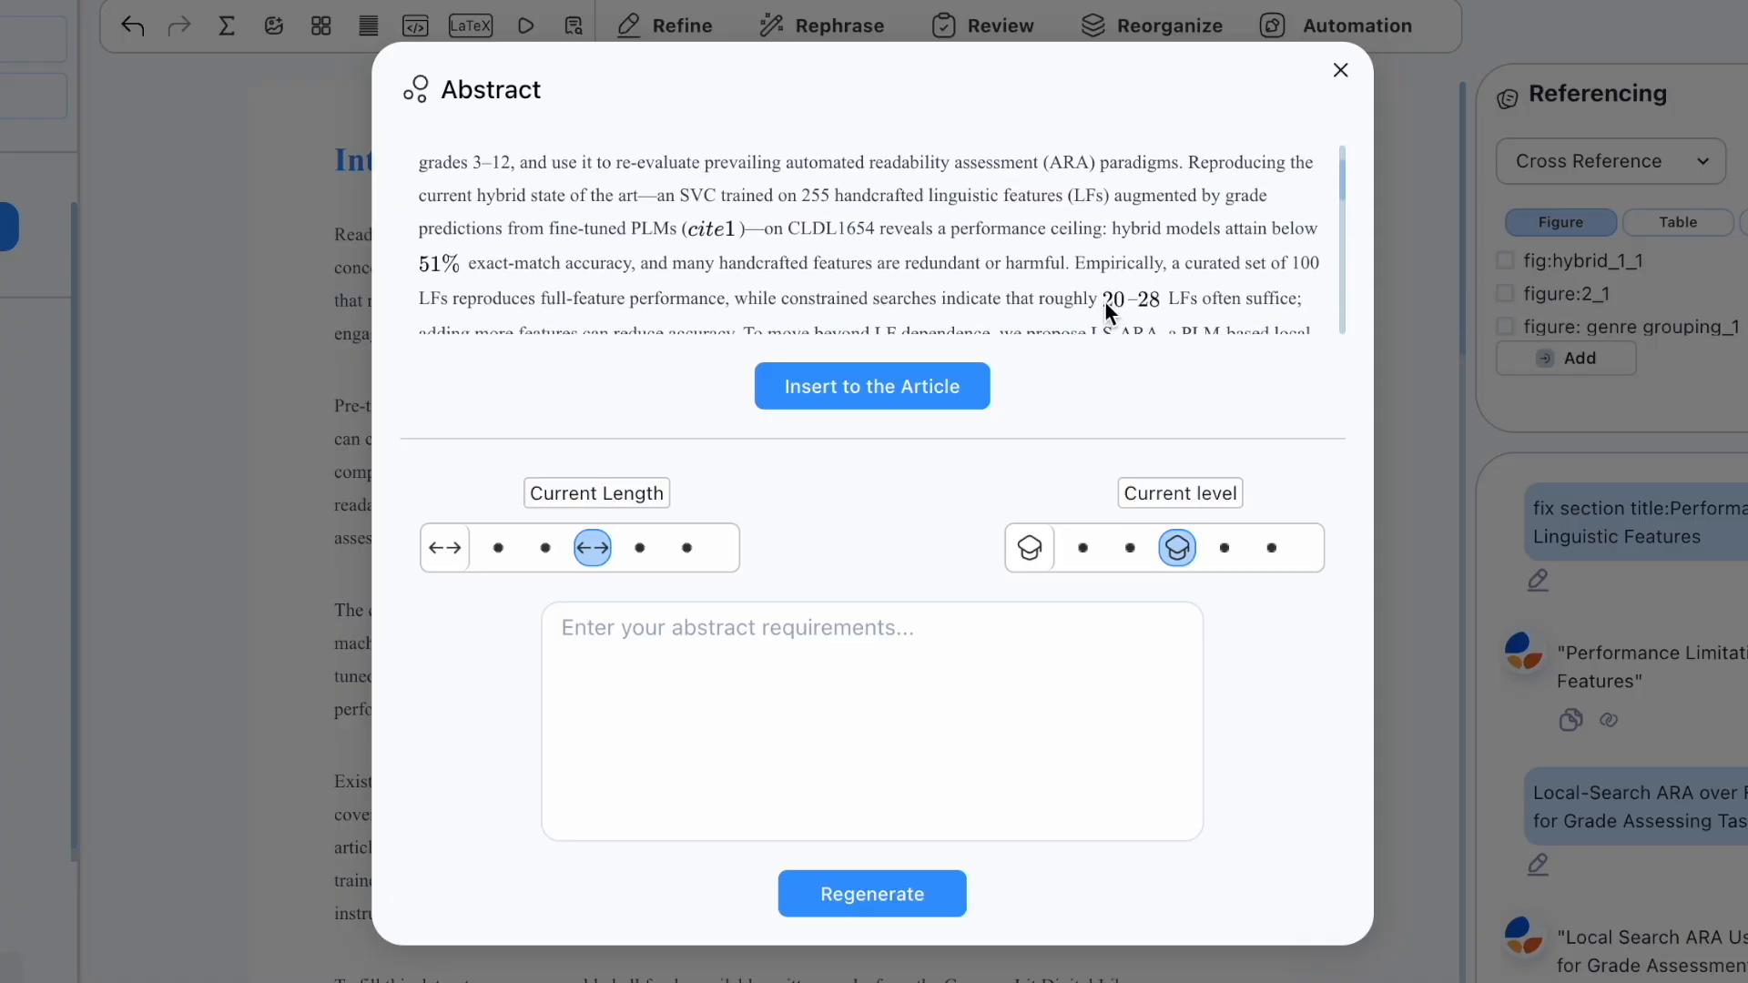
scroll(1105, 309, "down", 5)
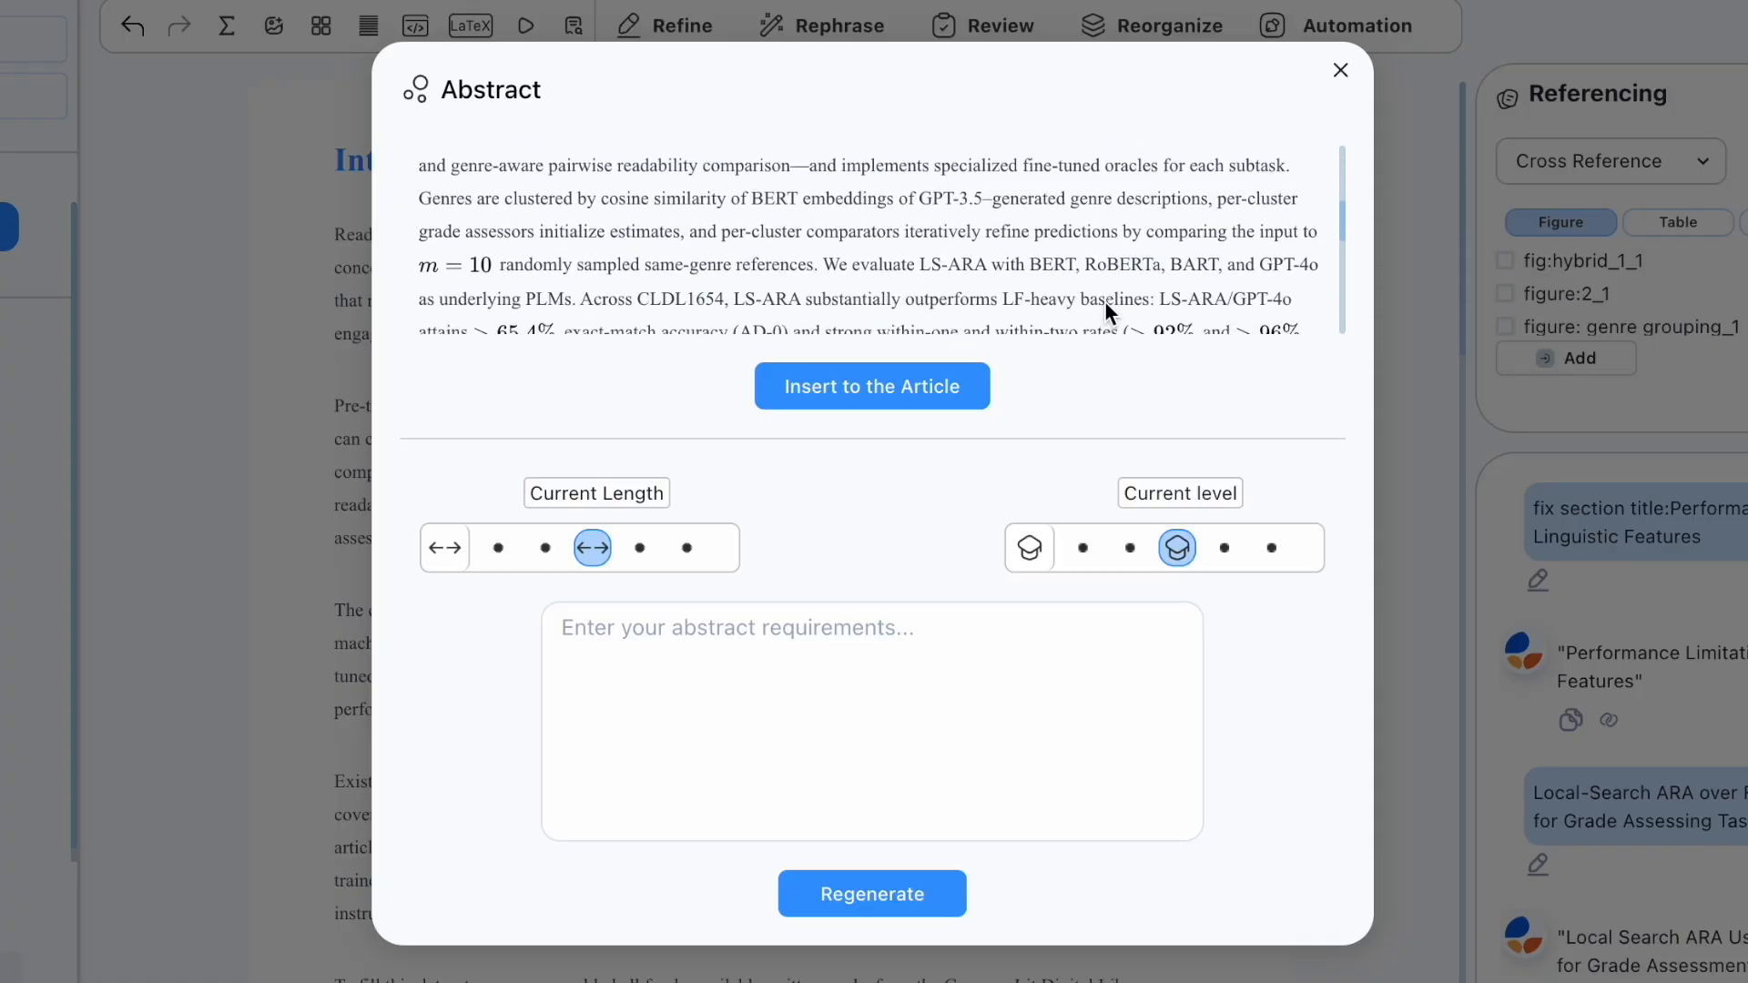
scroll(1105, 309, "down", 4)
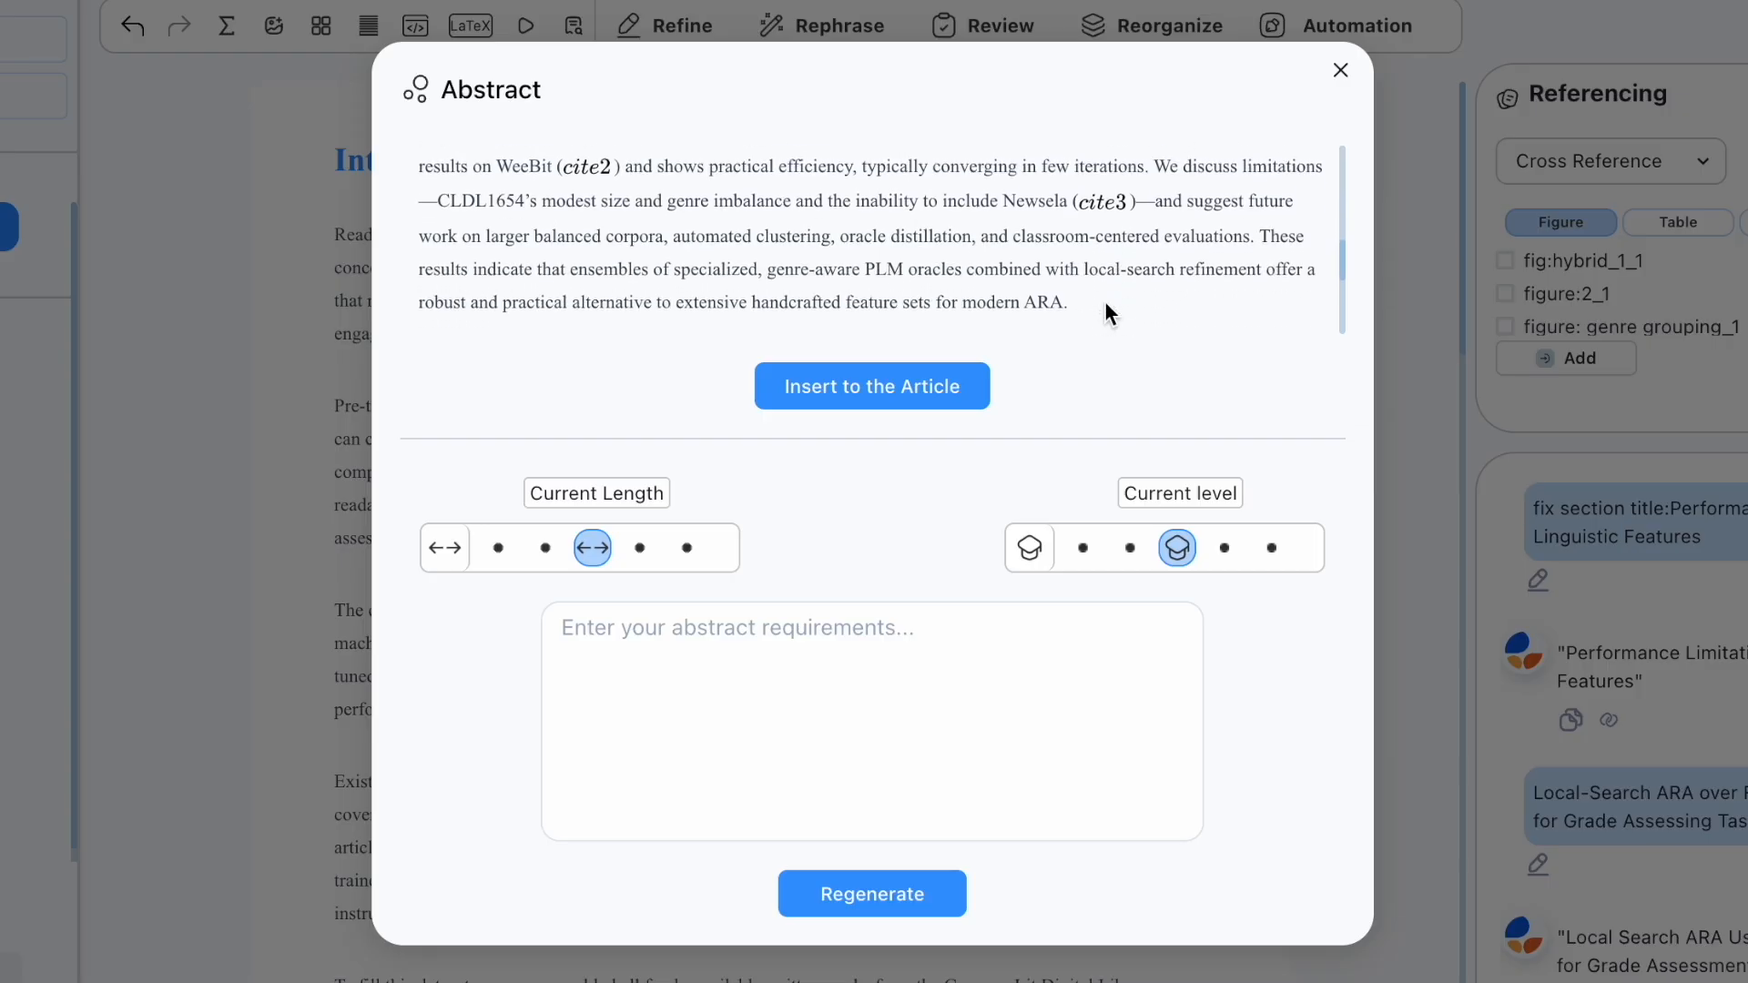
scroll(1105, 304, "down", 1)
left_click(822, 625)
type("Emp")
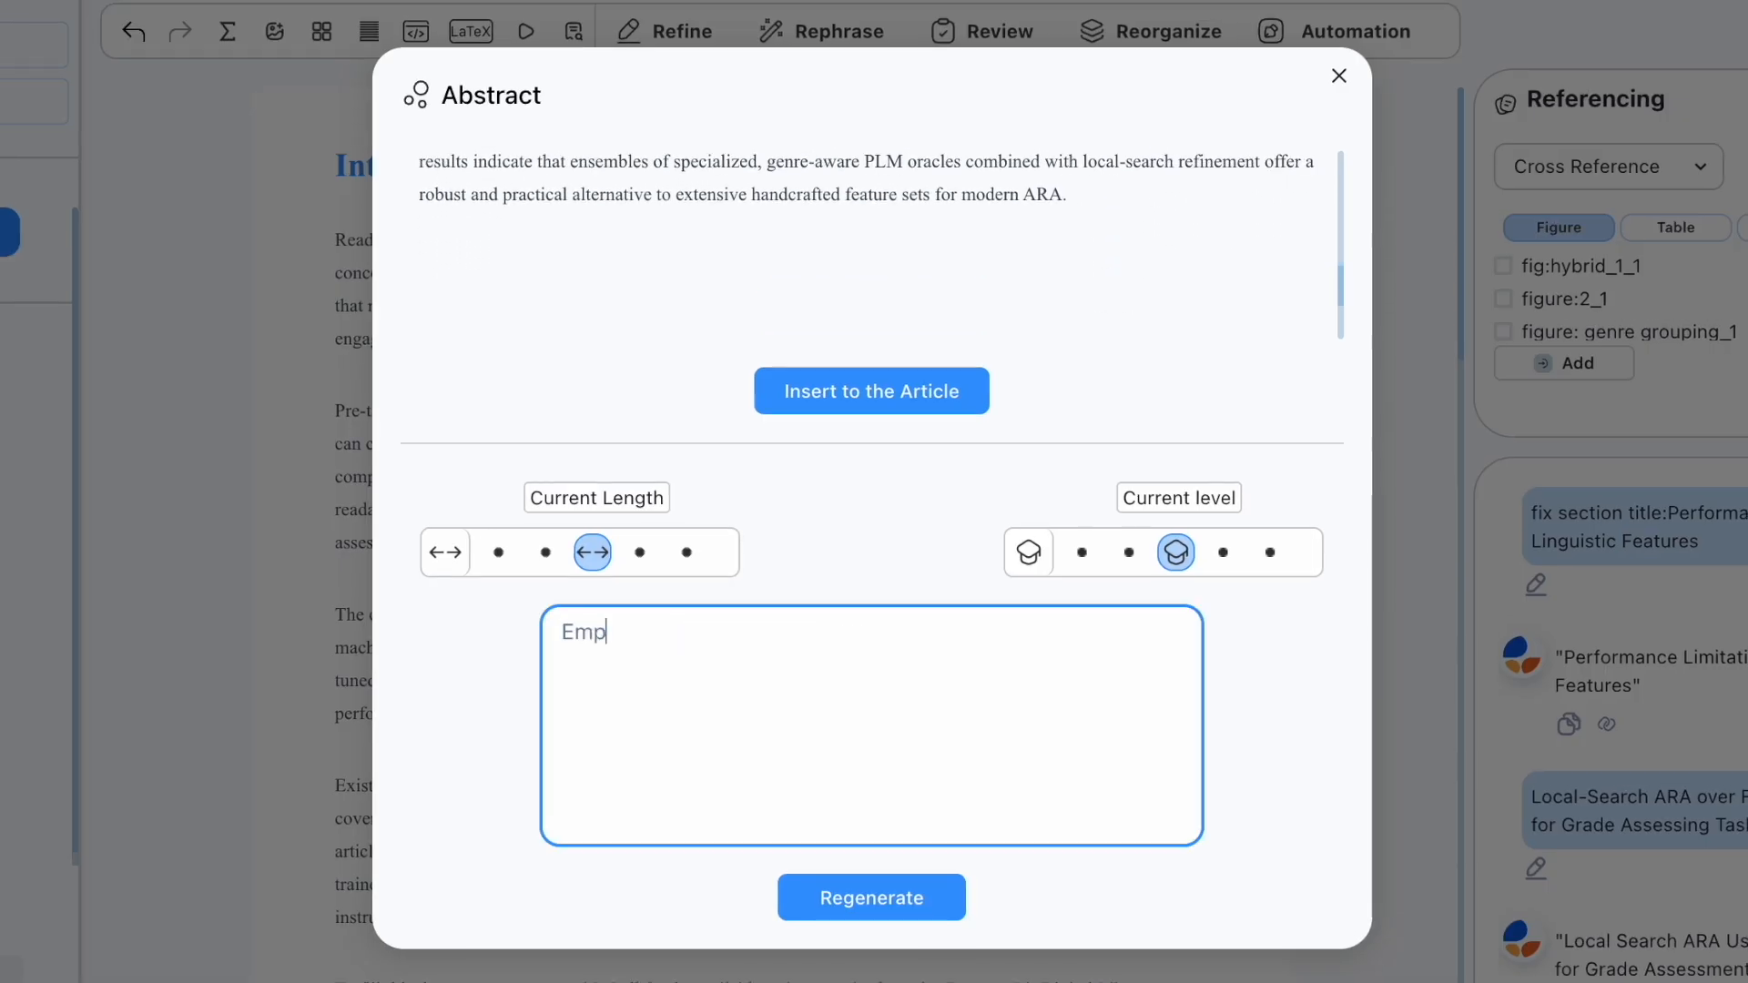
type("hasize the improvement over the")
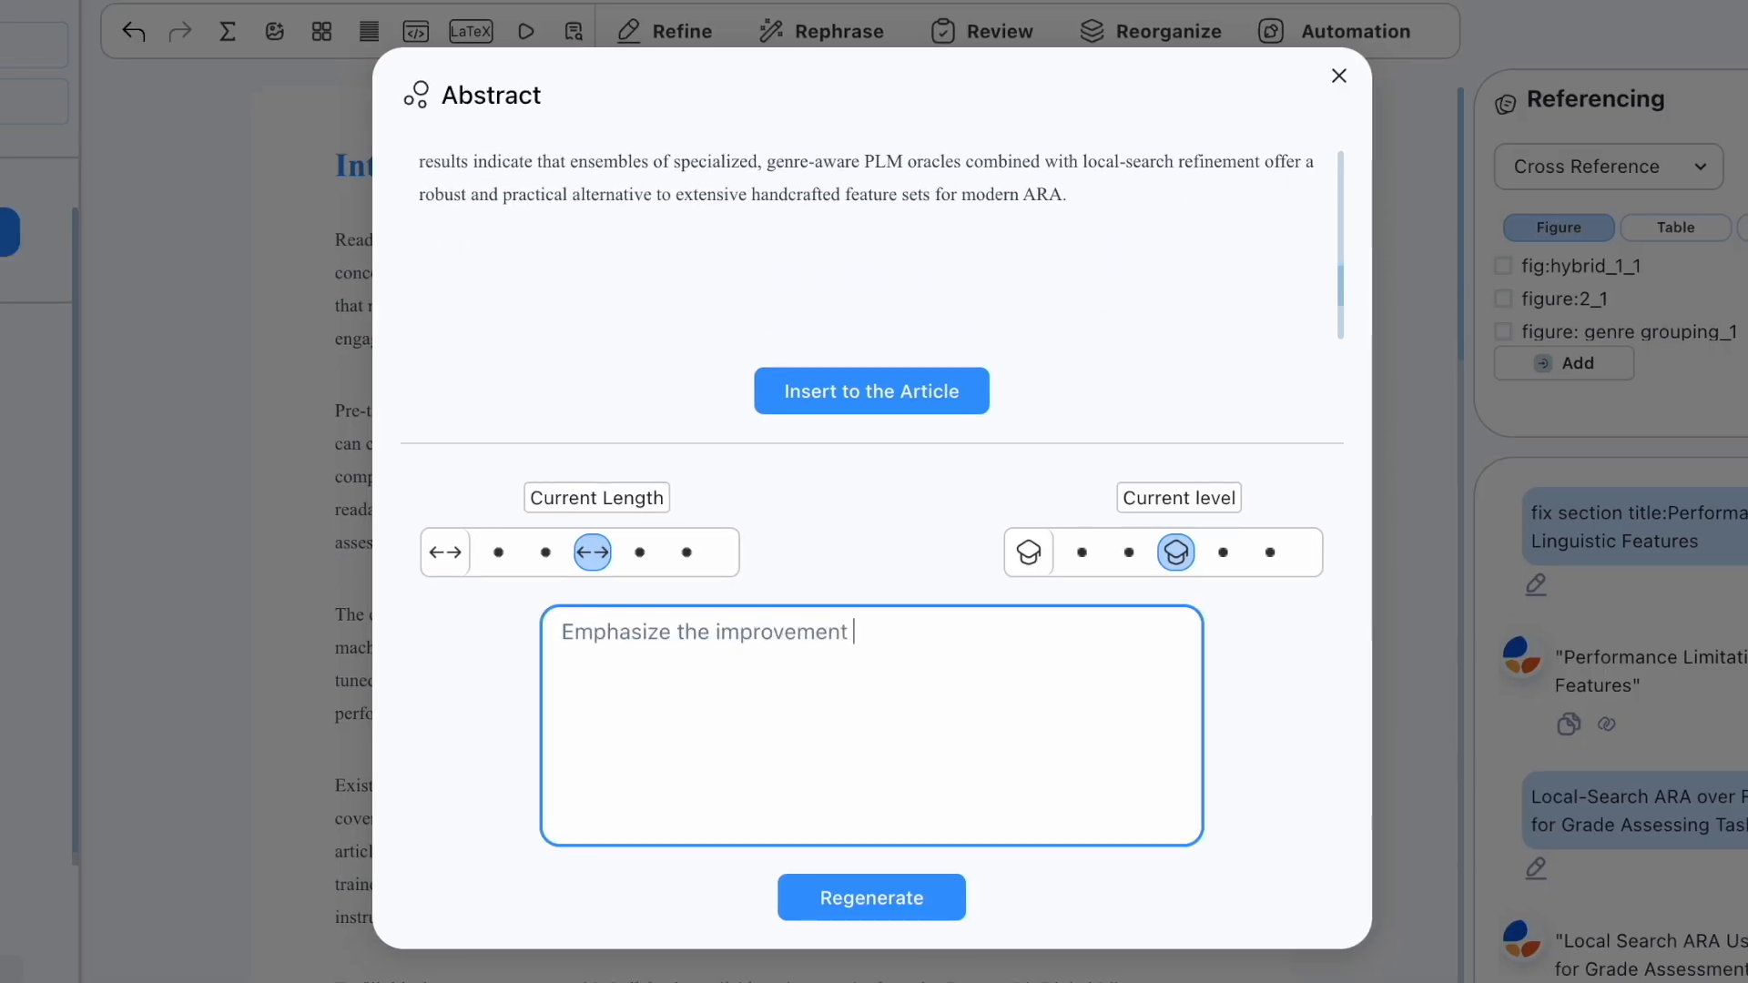
type(" previous me")
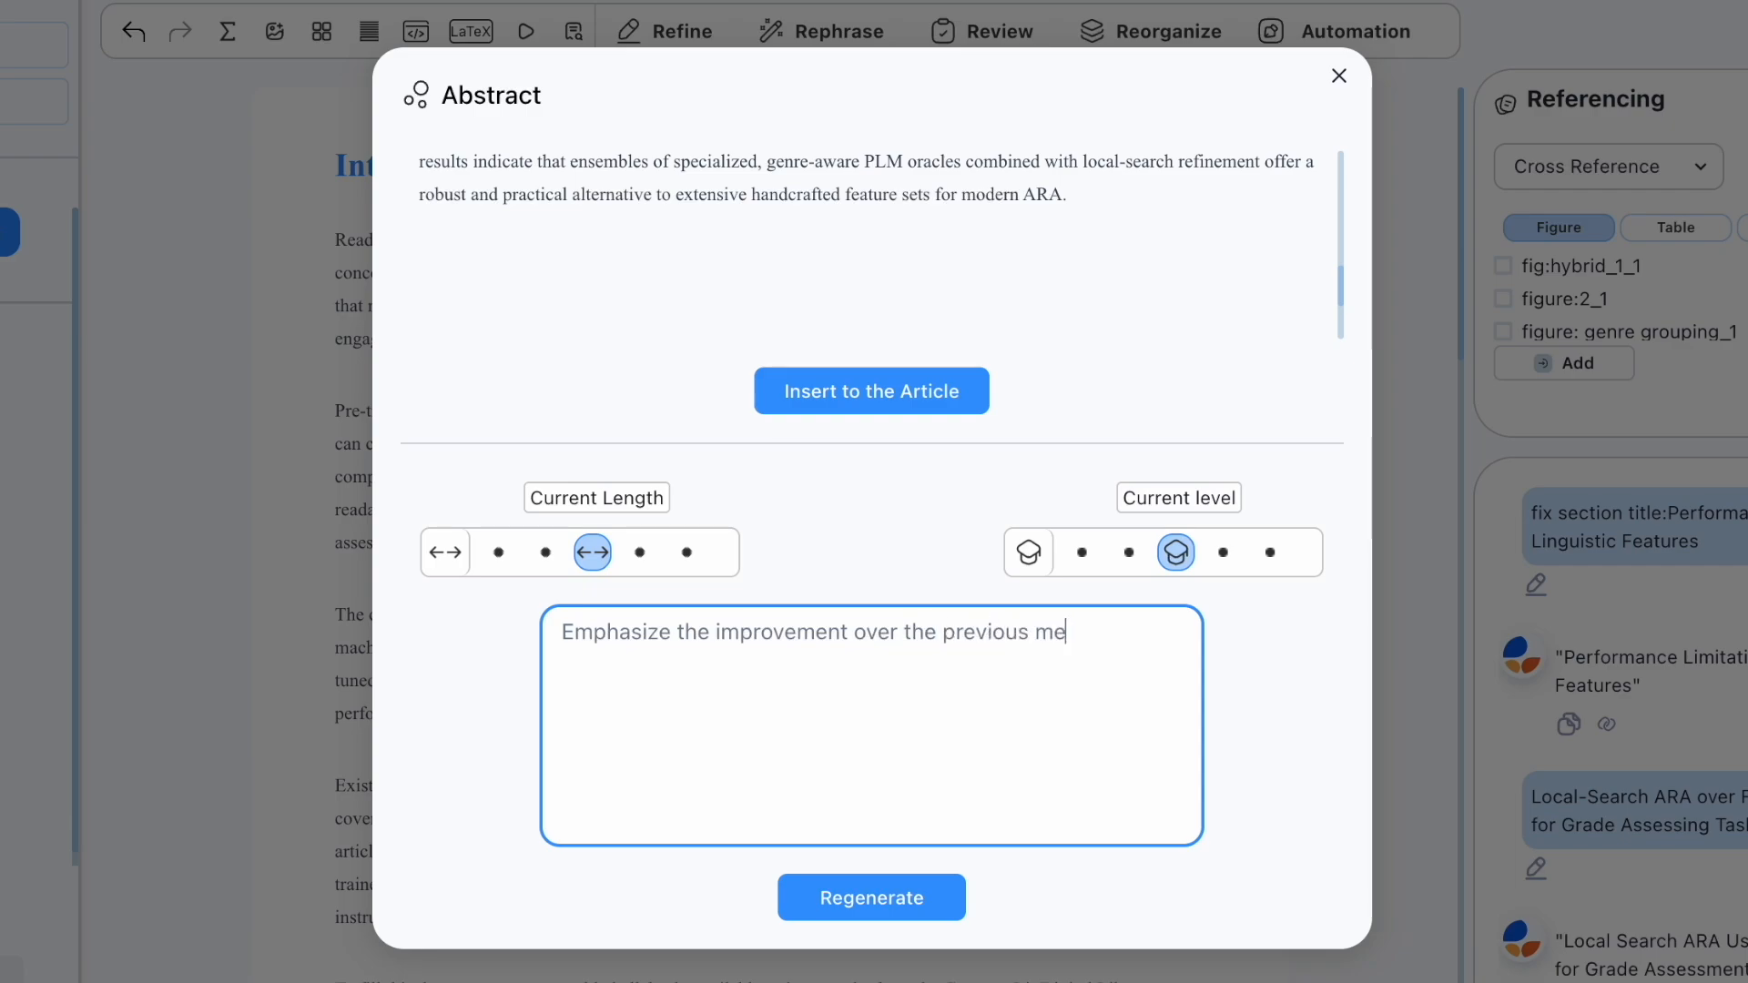
type("thod")
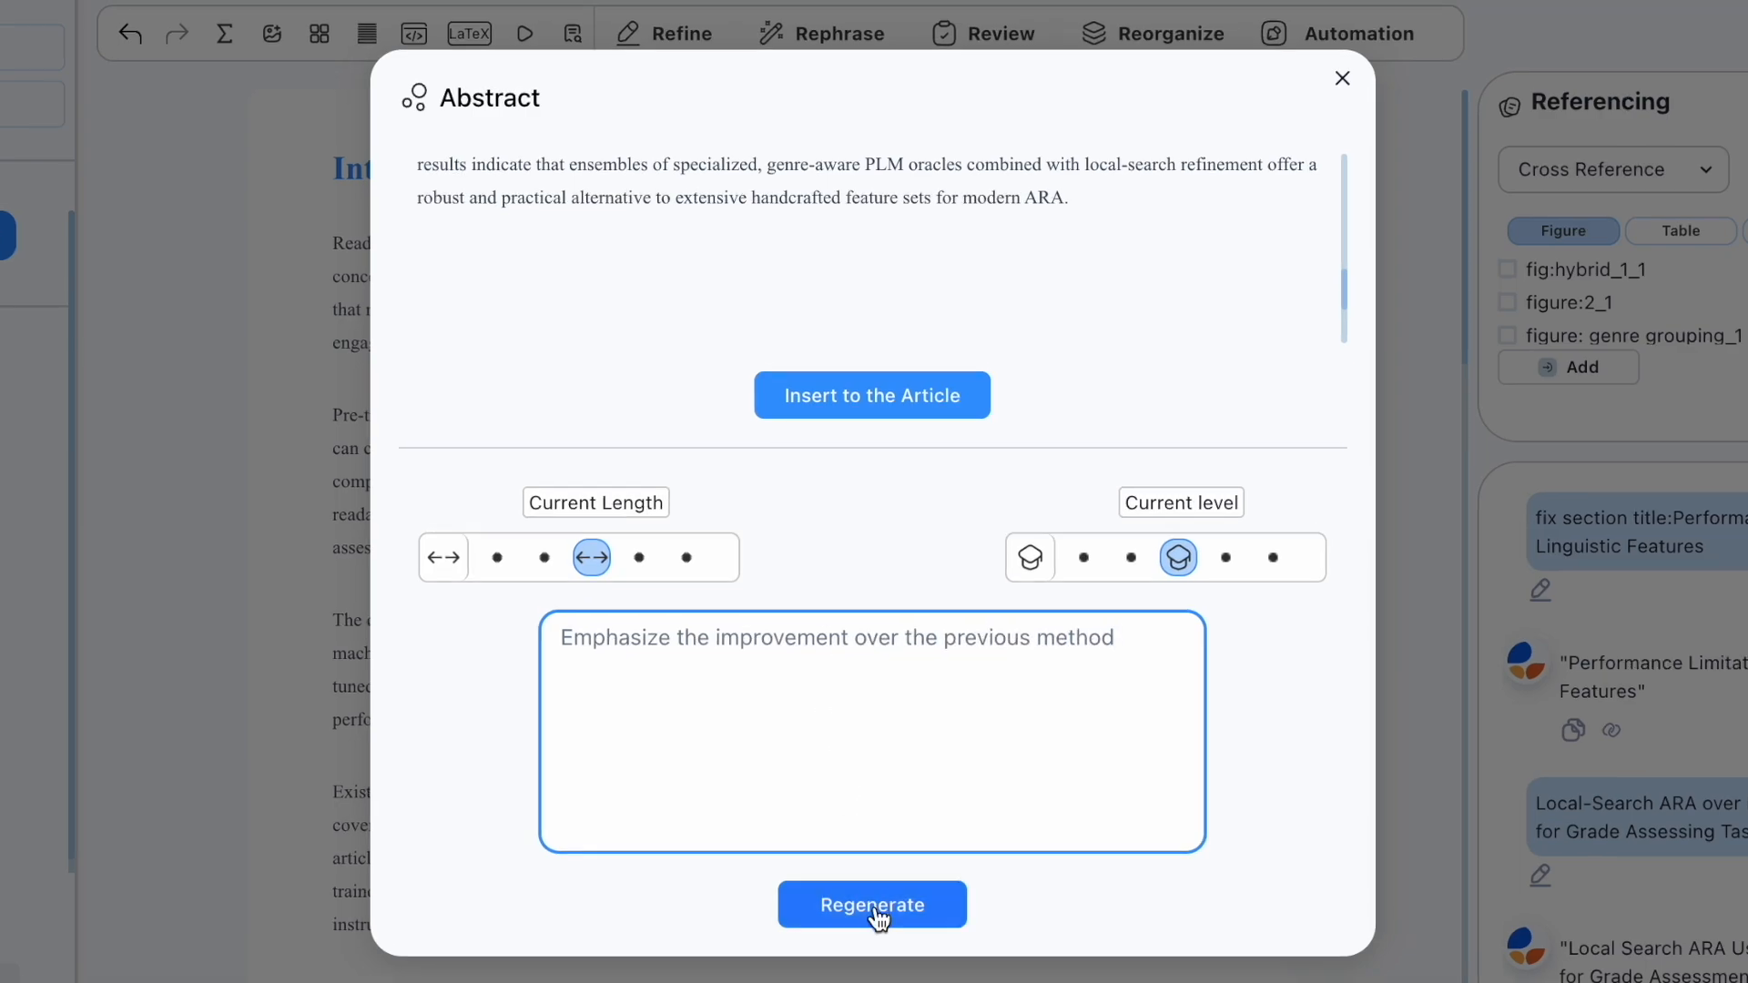
left_click(876, 903)
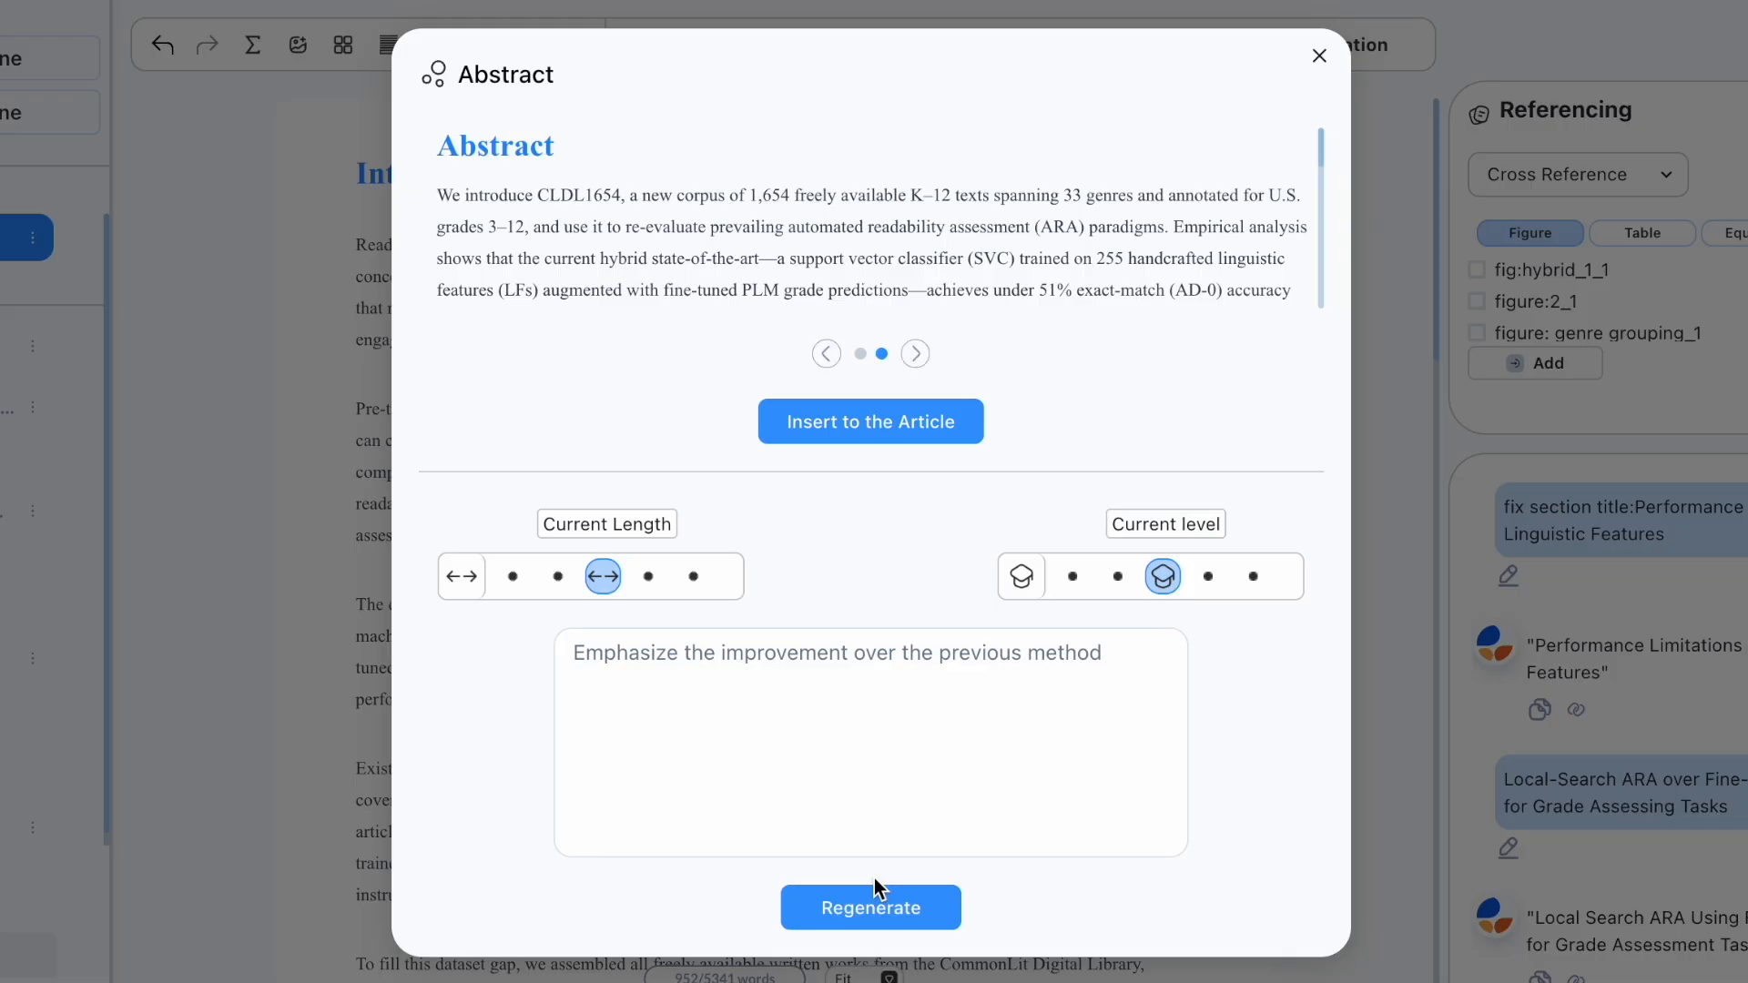
Step: Add 'Try not to exceed 300 words.' to the prompt, regenerate, and insert the abstract
scroll(1074, 286, "down", 8)
scroll(1074, 286, "down", 5)
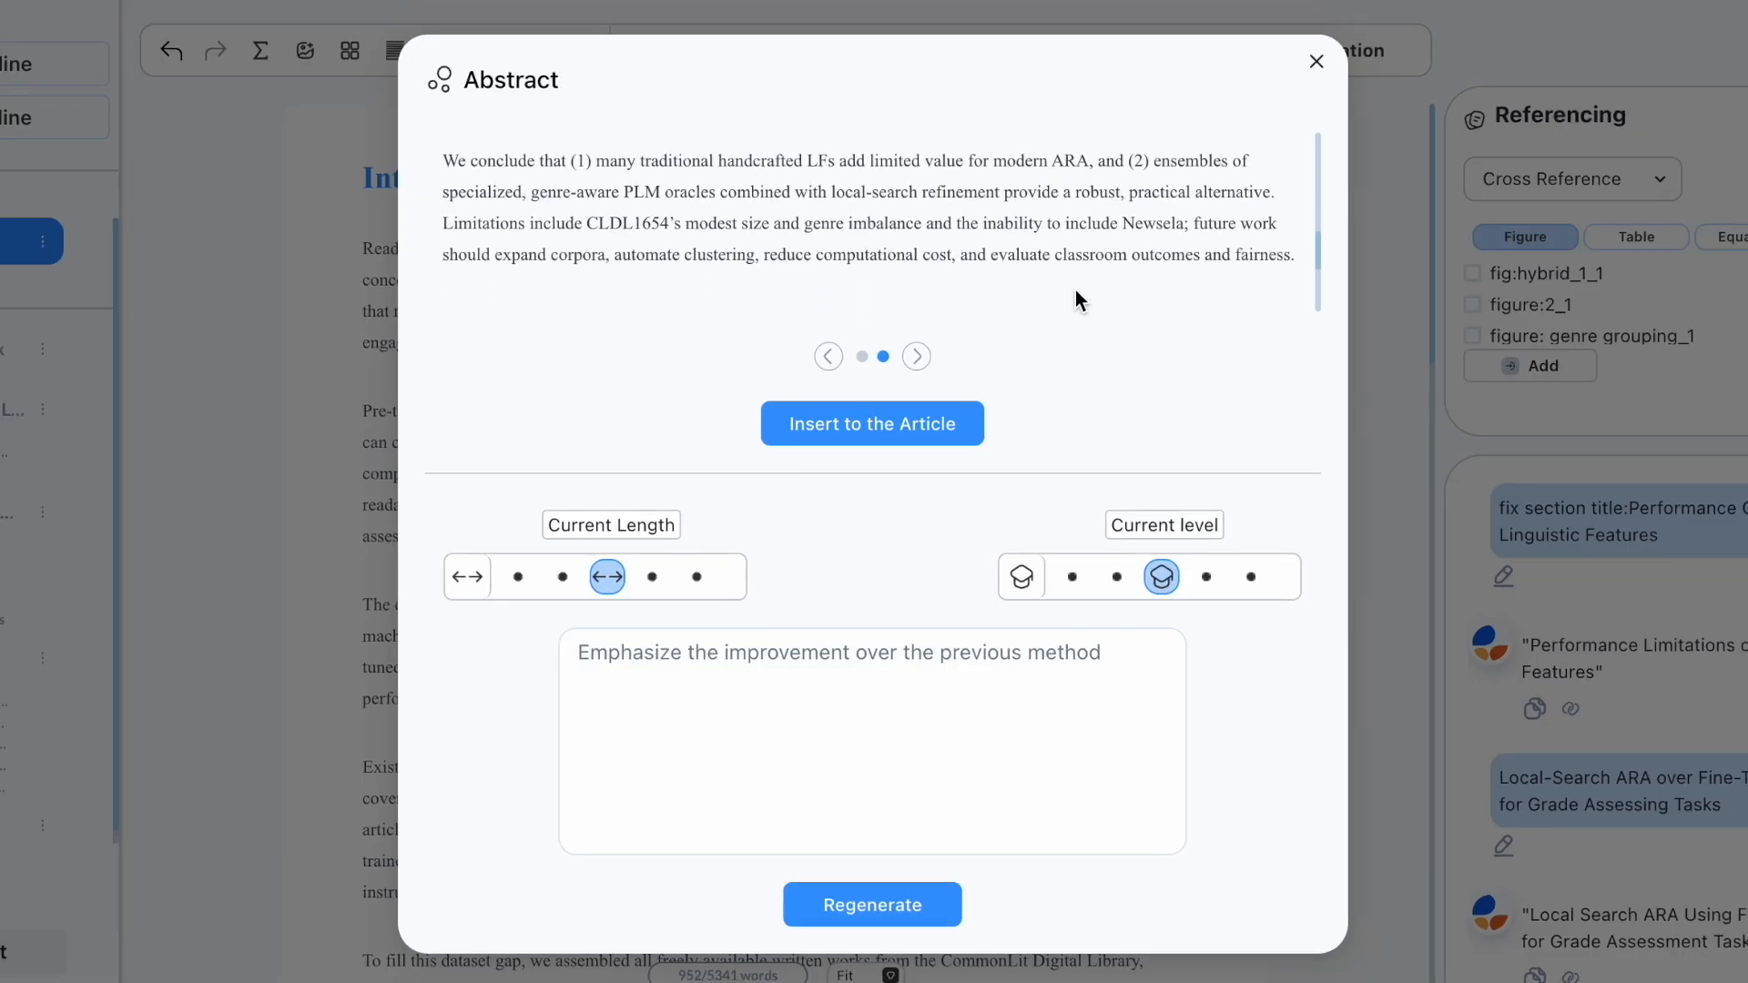
scroll(1076, 291, "down", 3)
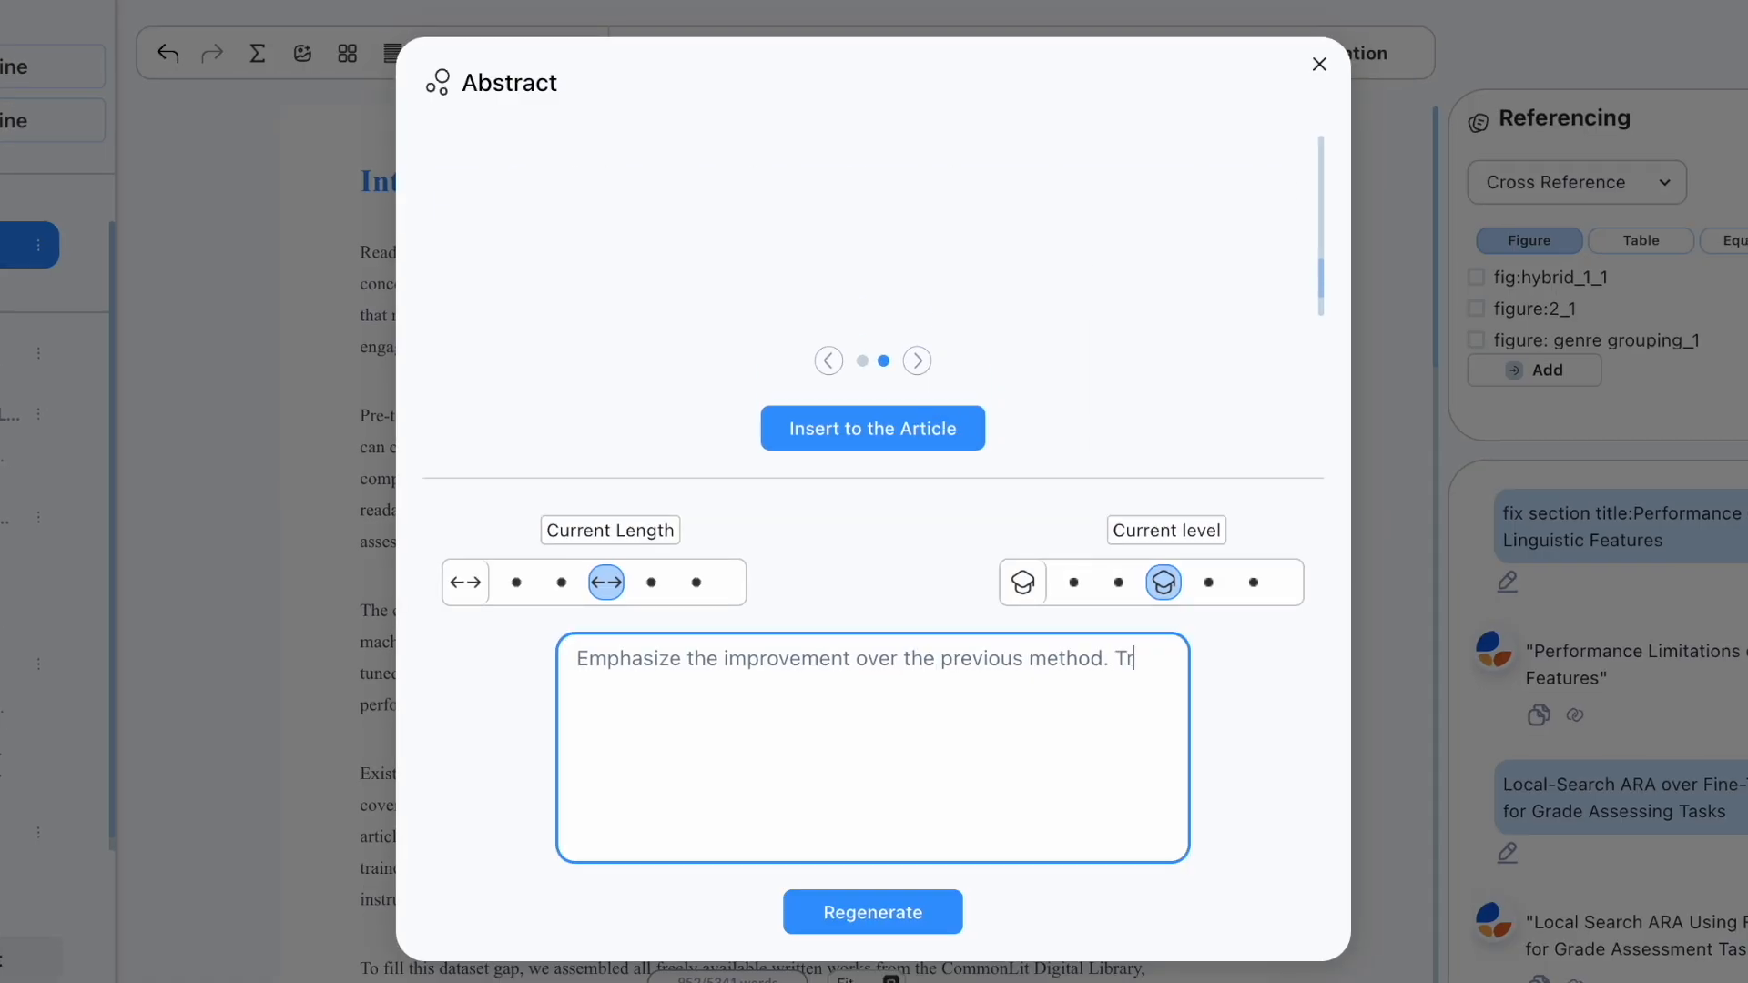
type("y not to exceed 300 words.")
left_click(914, 913)
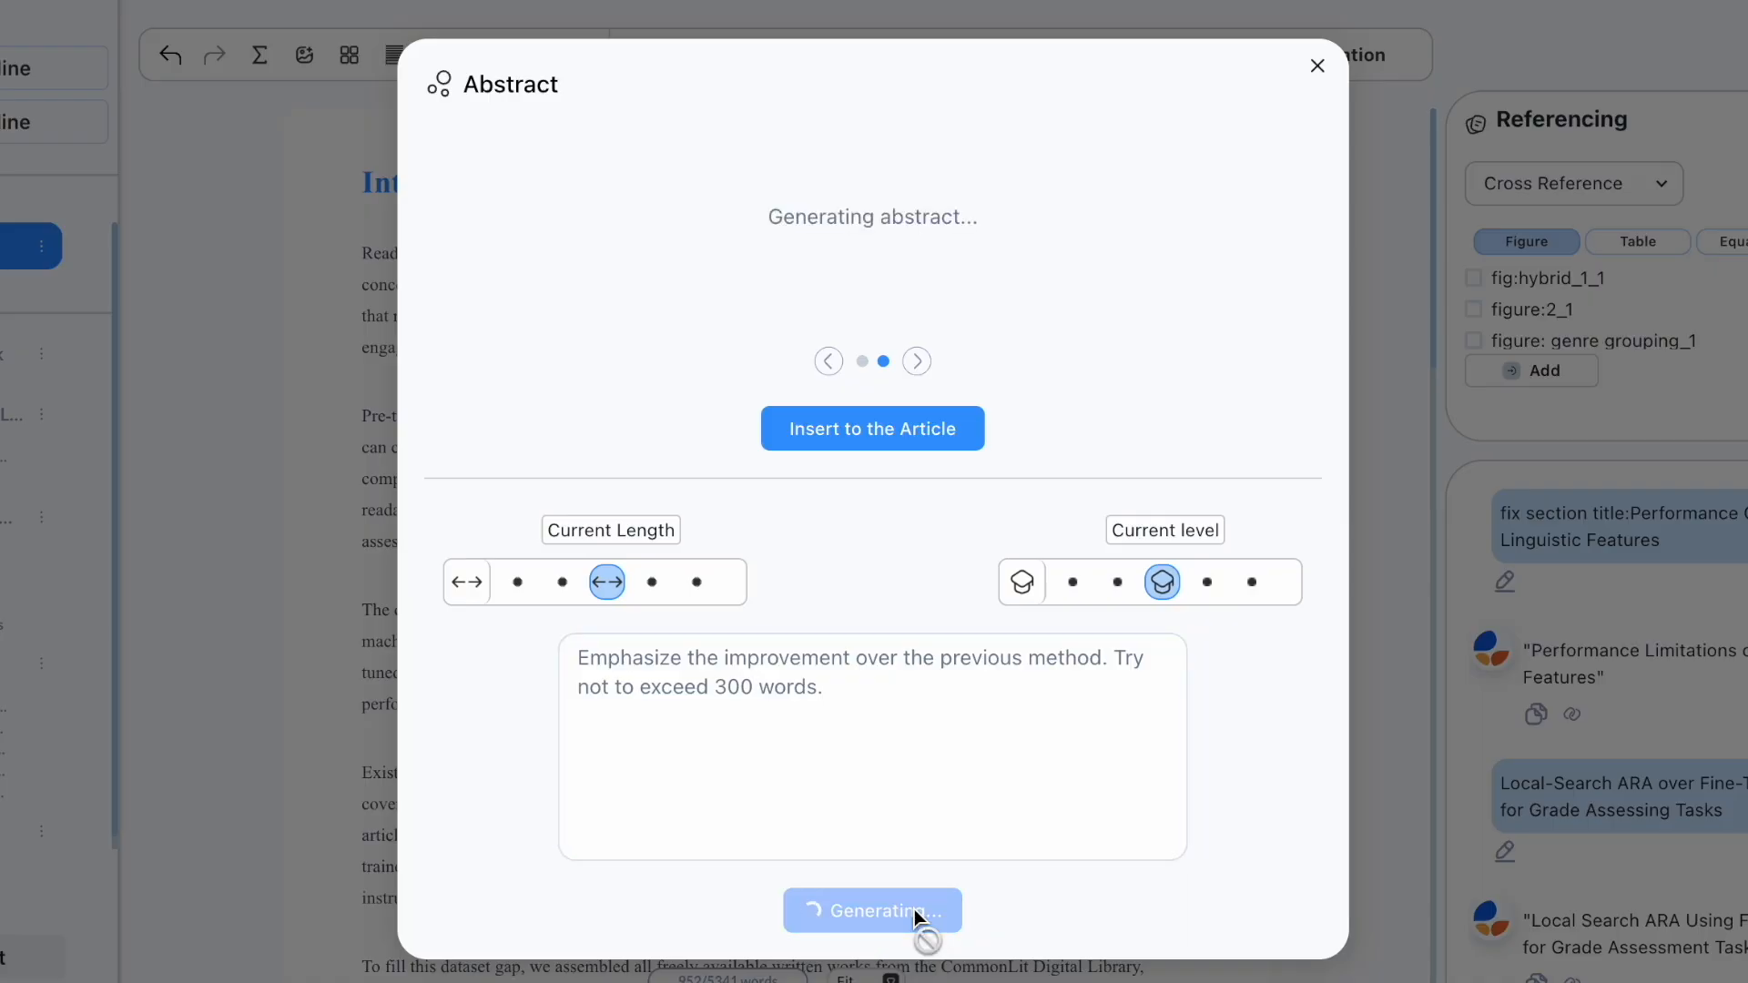
left_click(908, 429)
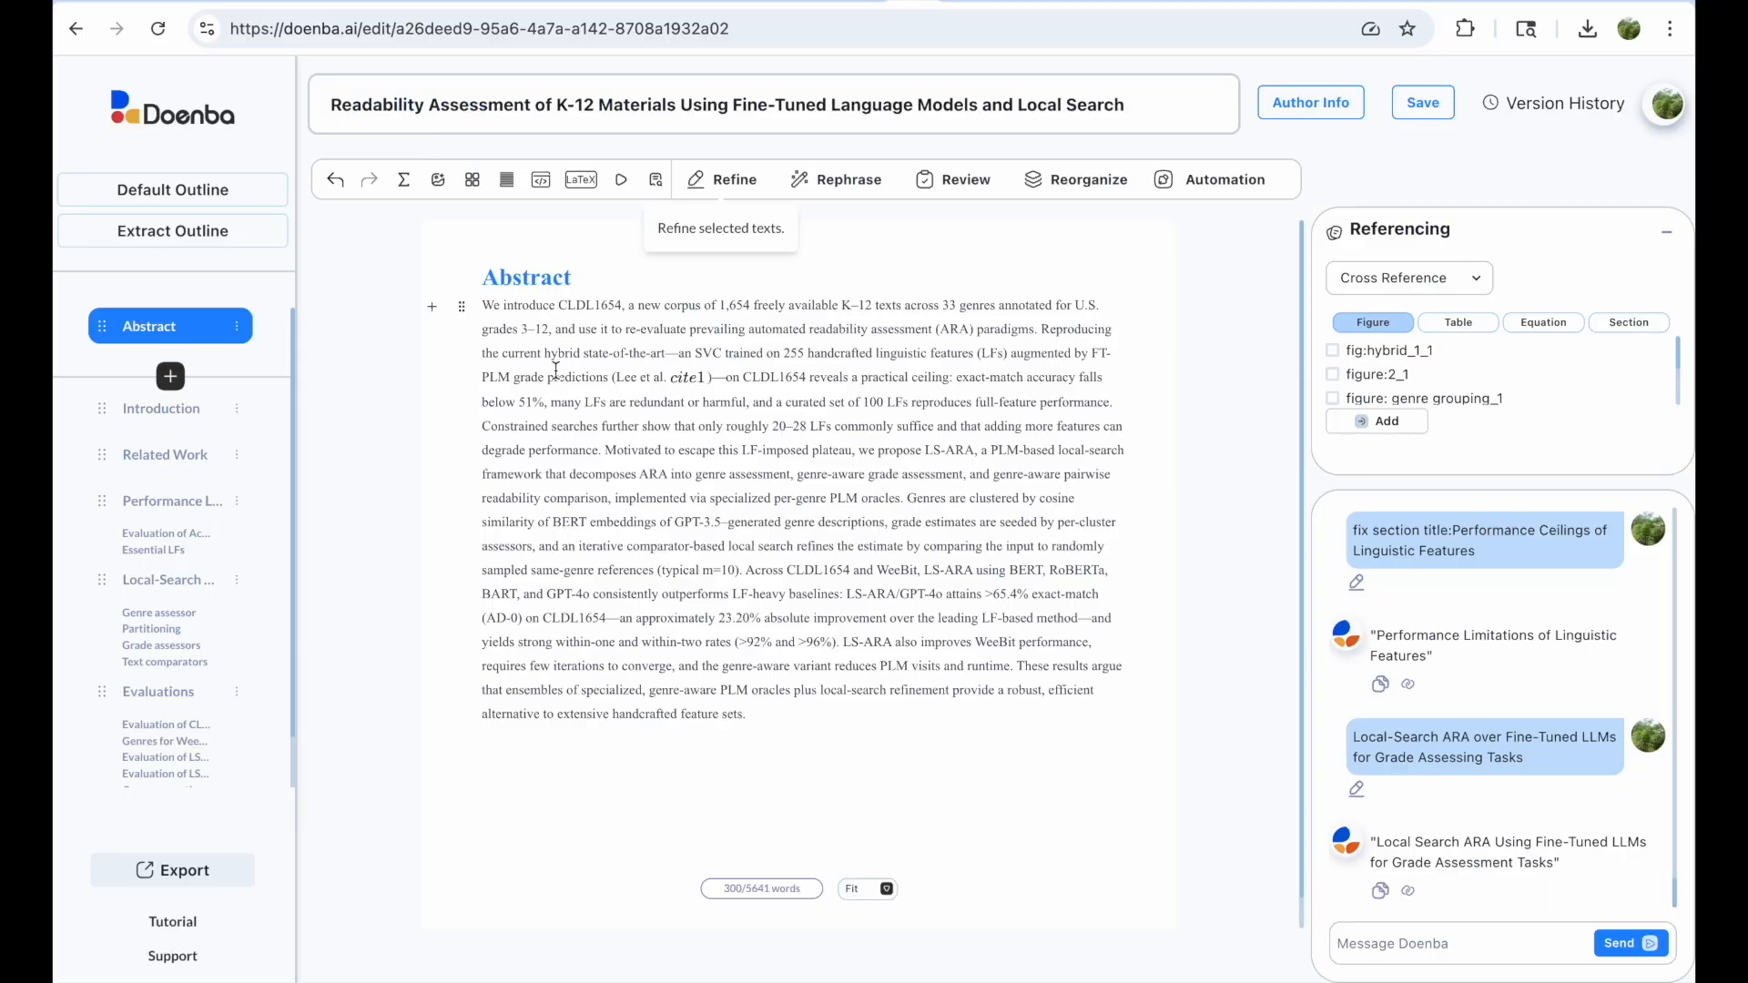
Step: Generate a conclusion through Automation and insert it into the article
left_click(1226, 179)
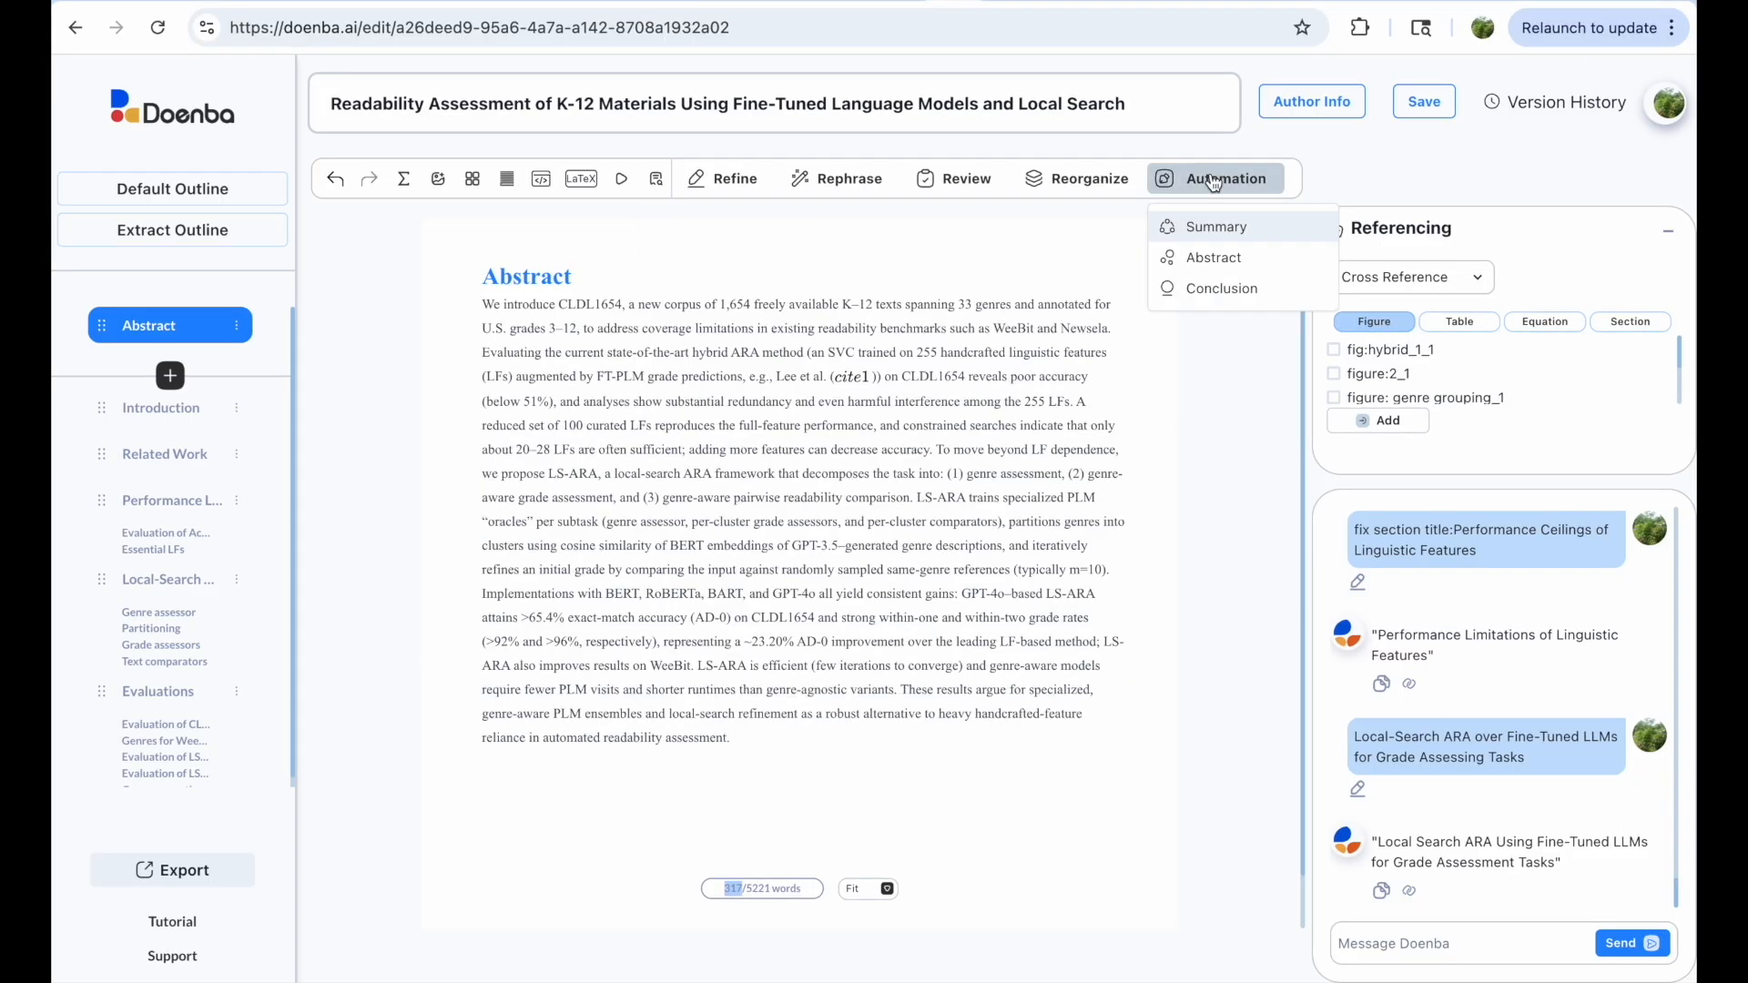
left_click(1203, 287)
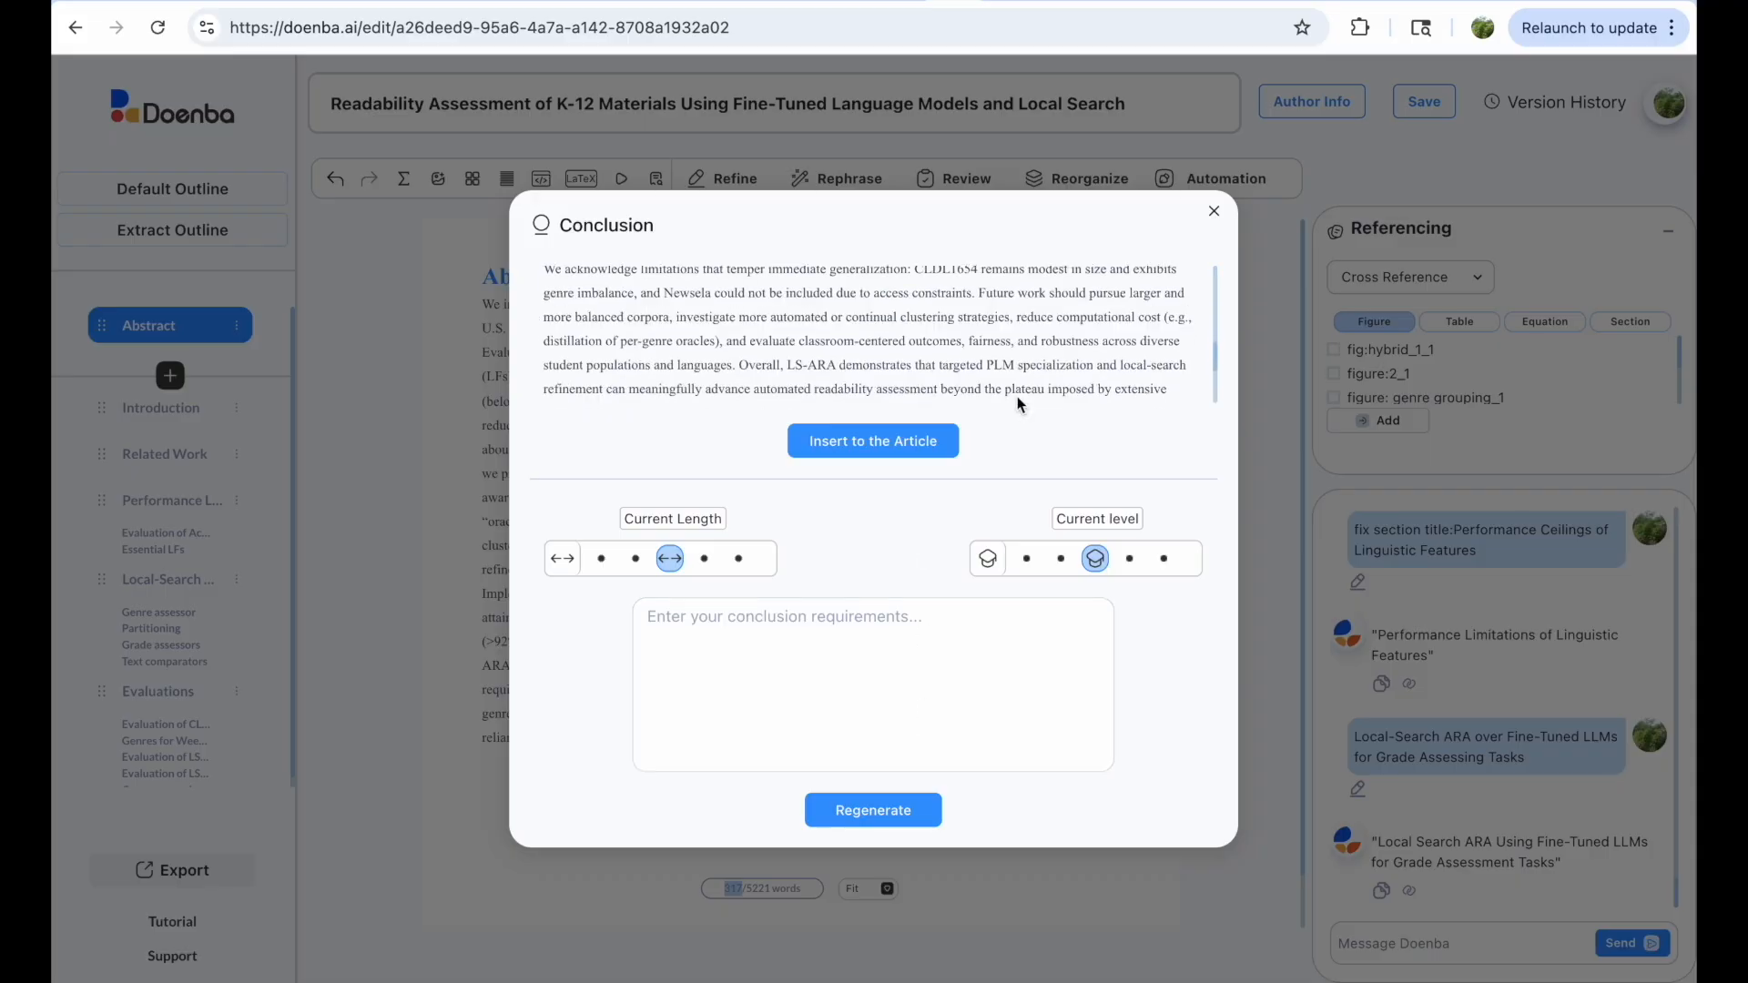
left_click(905, 440)
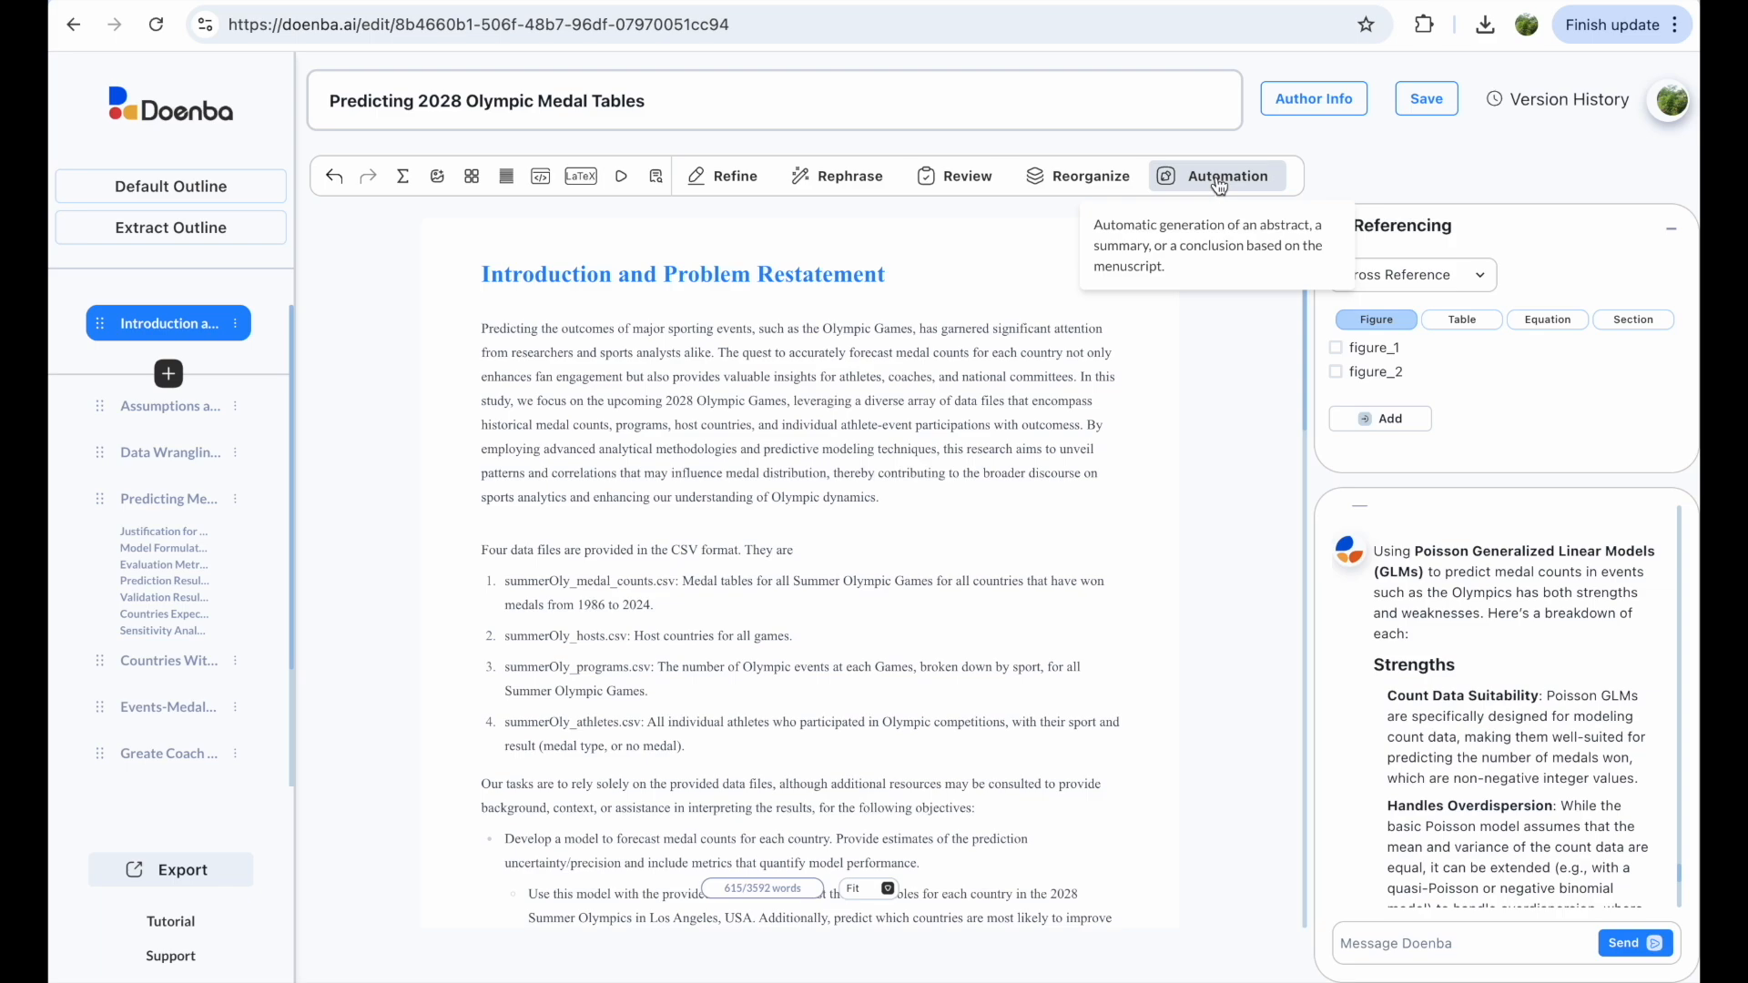
Step: Generate a summary prompted 'Include approach to each task and the major results.' and insert it
left_click(1219, 181)
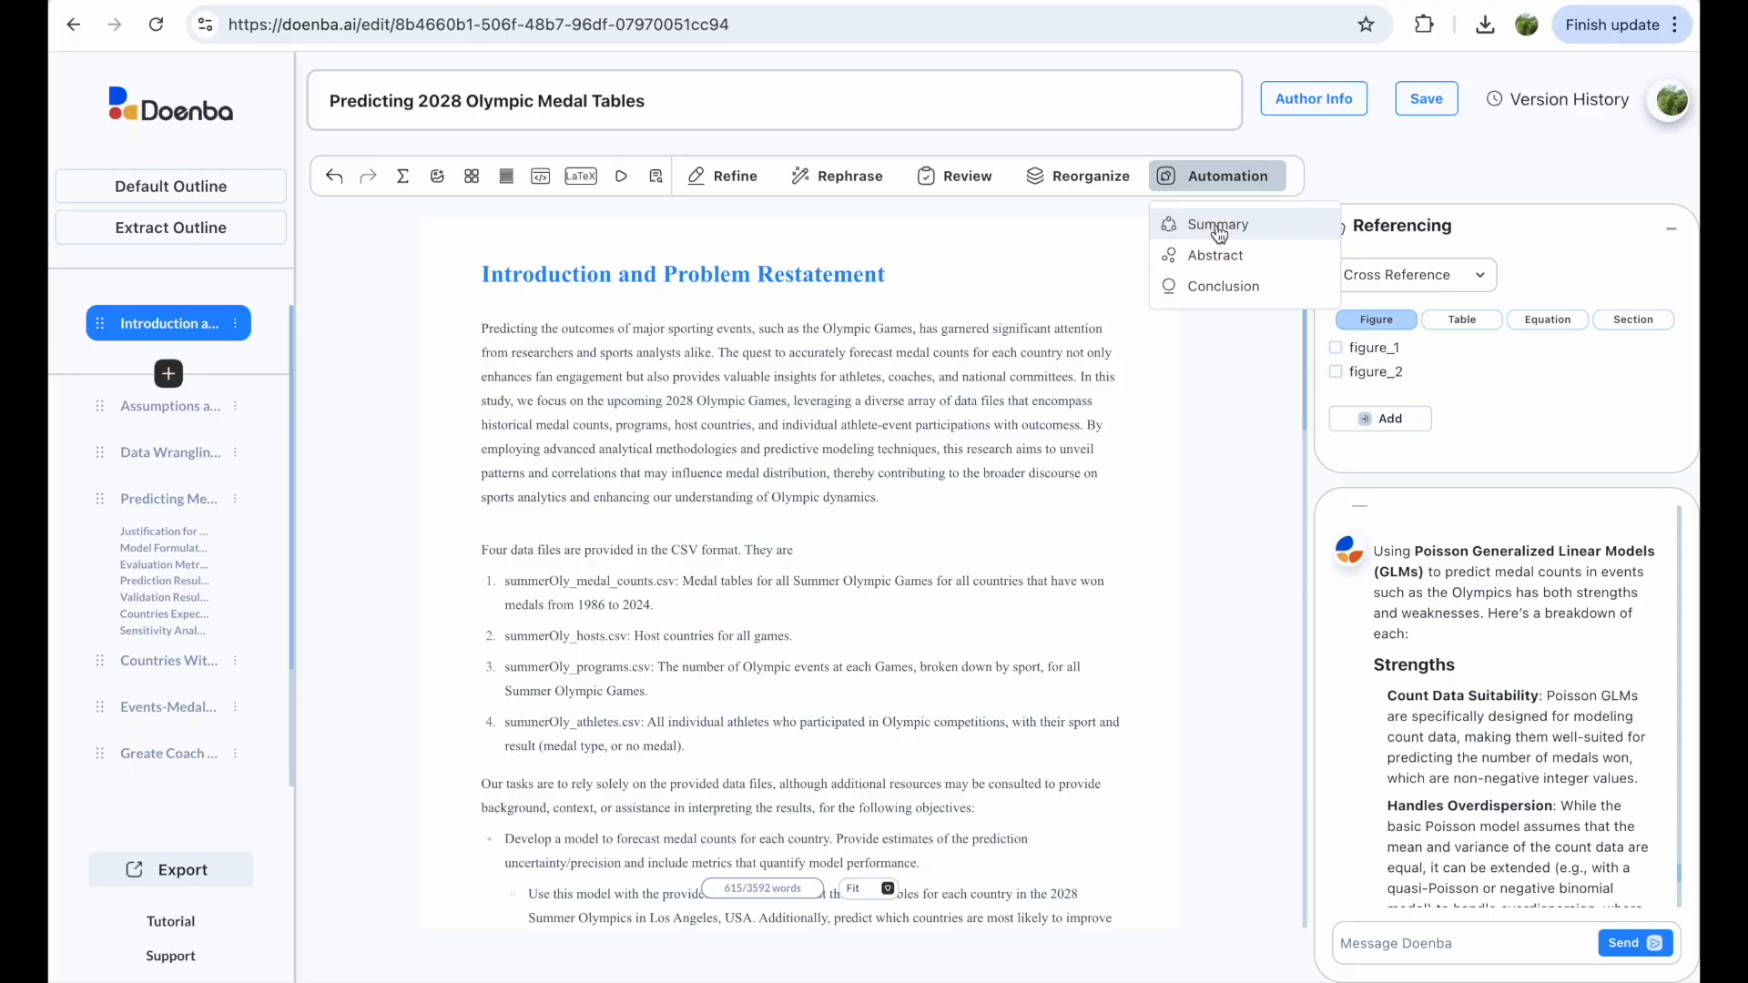
left_click(1219, 228)
type("approach to each ")
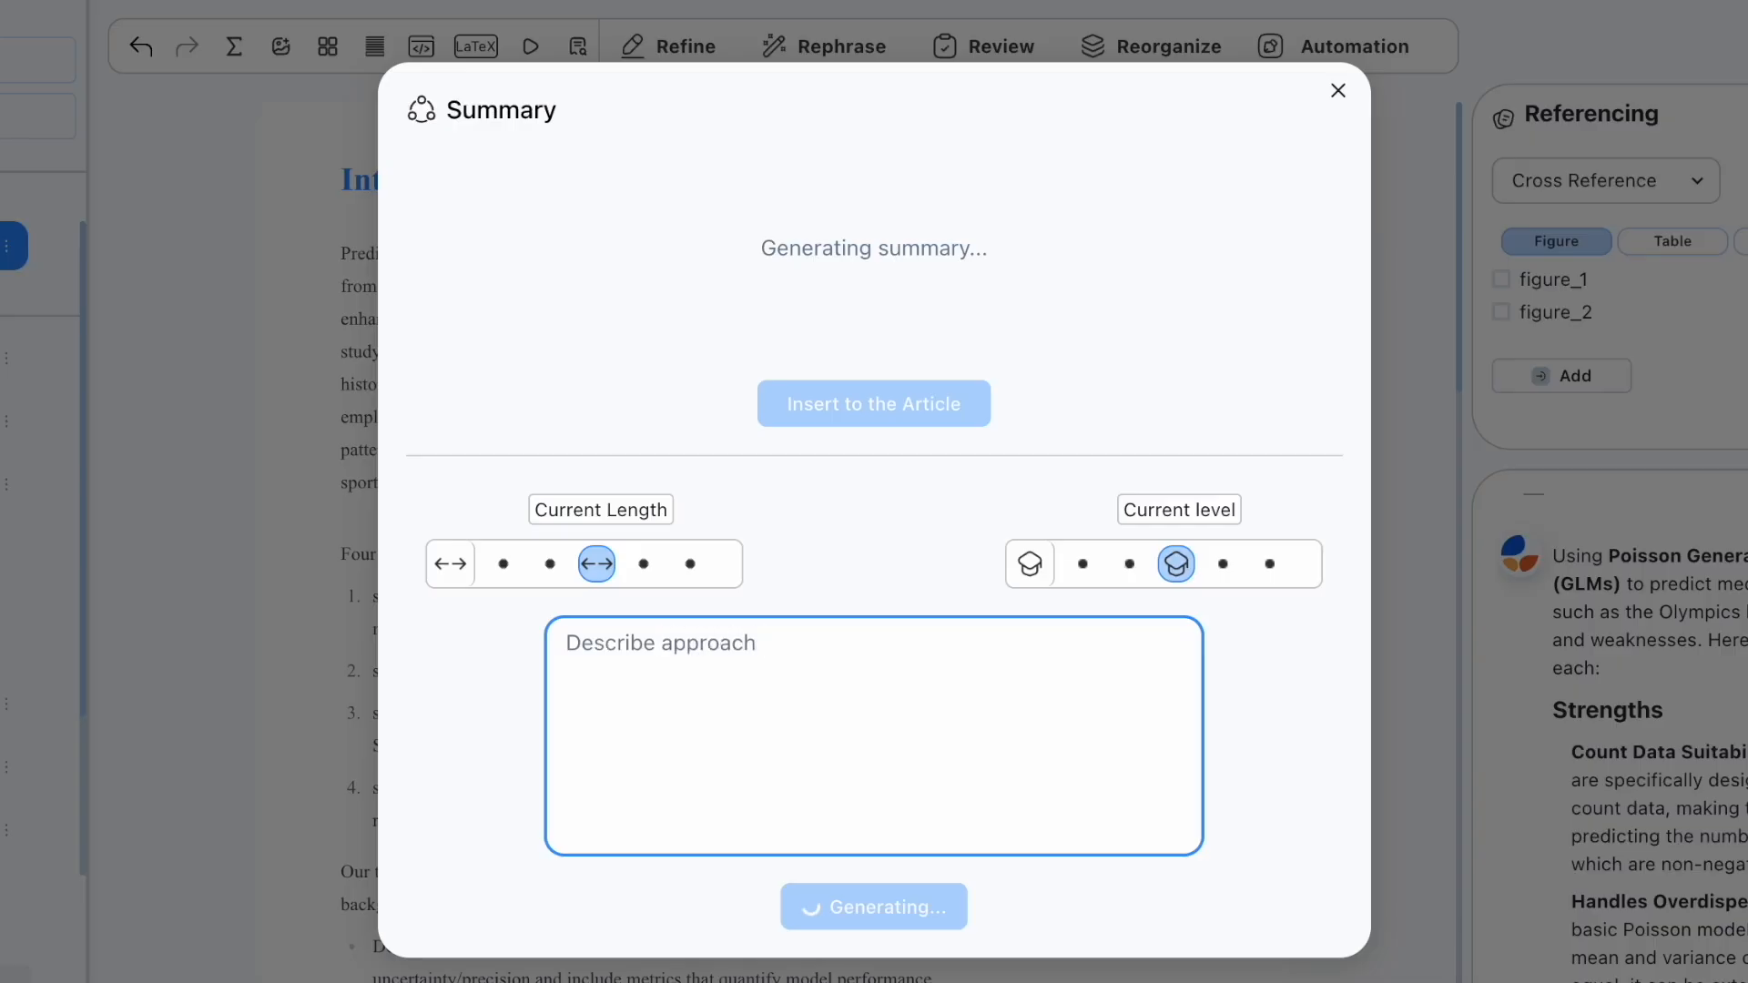
type("task and the major results.")
left_click_drag(652, 644, 565, 643)
type("Include")
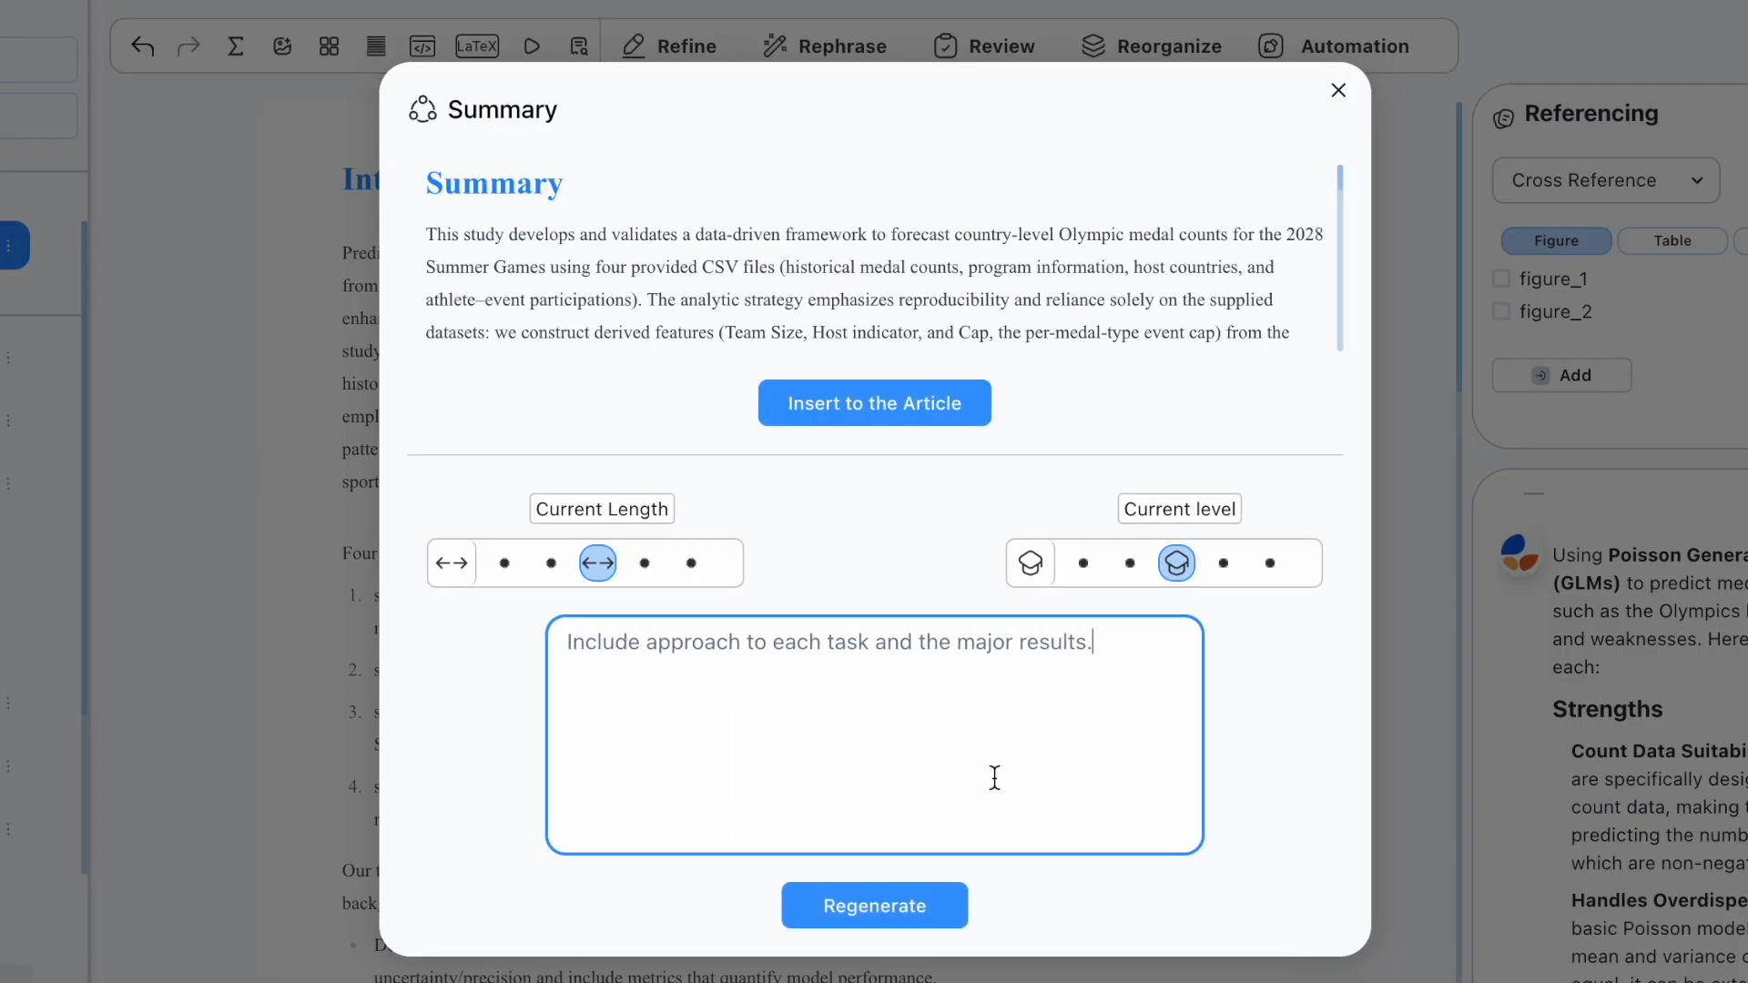
left_click(981, 408)
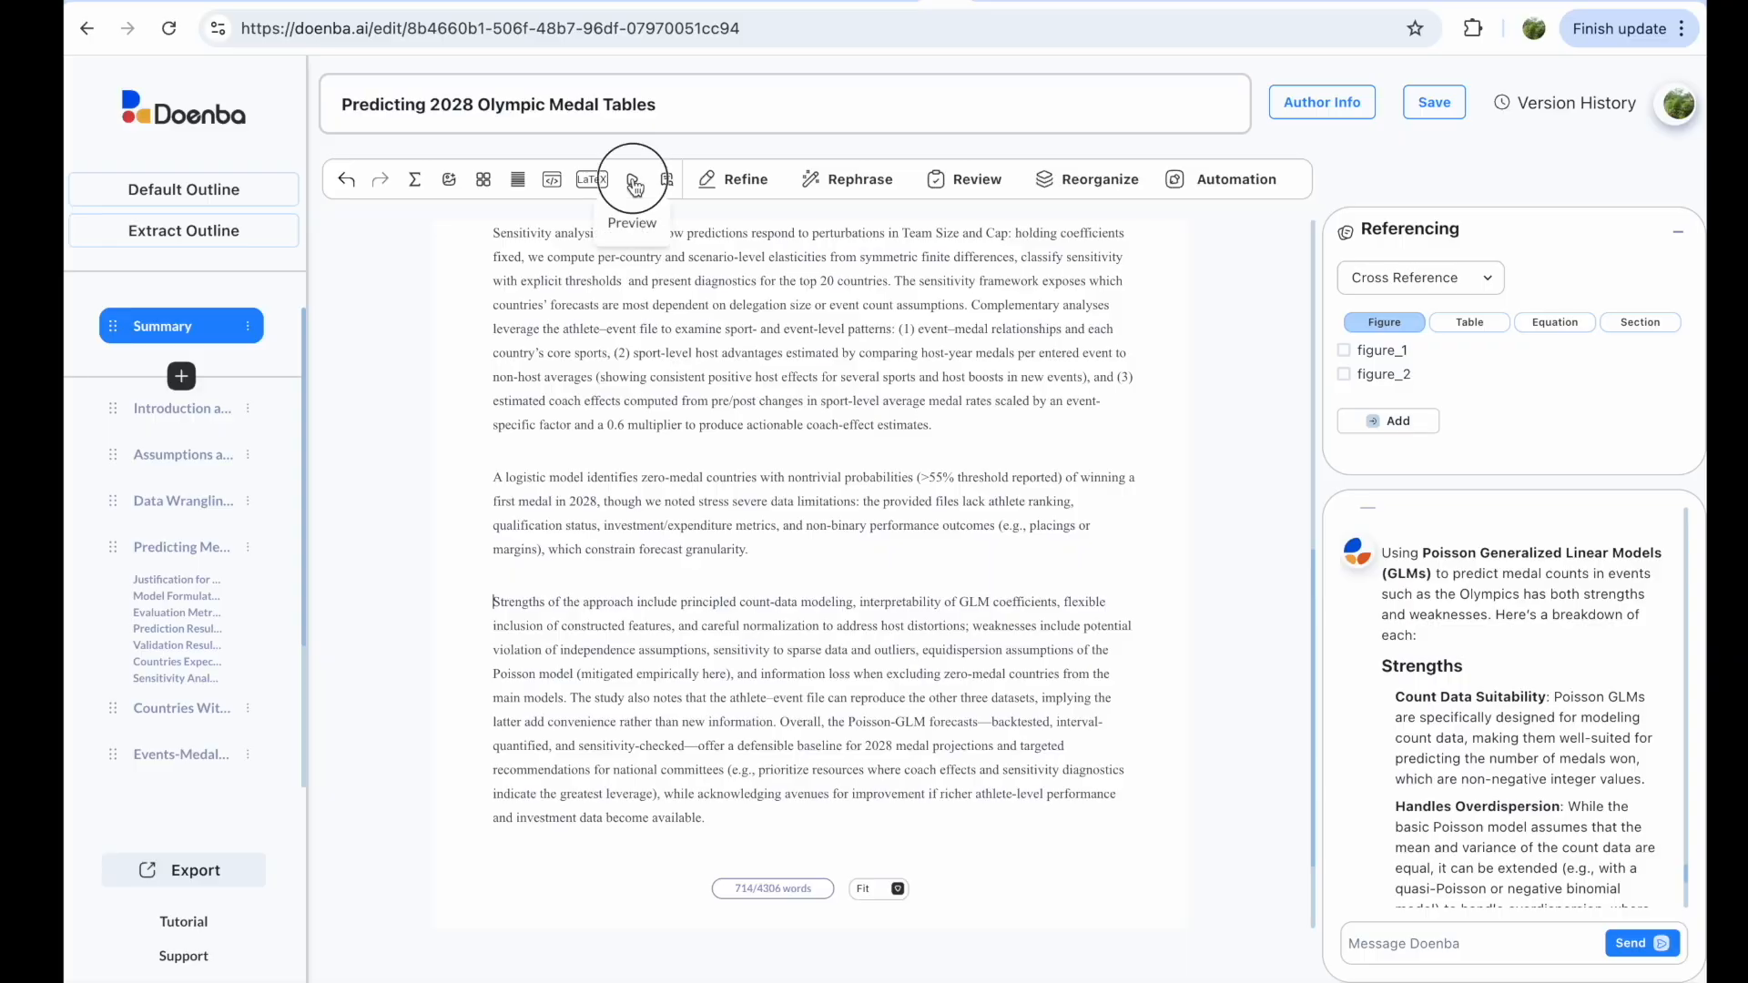
Step: Preview the Olympic medal paper as single-column rendered pages and scroll through them
left_click(635, 186)
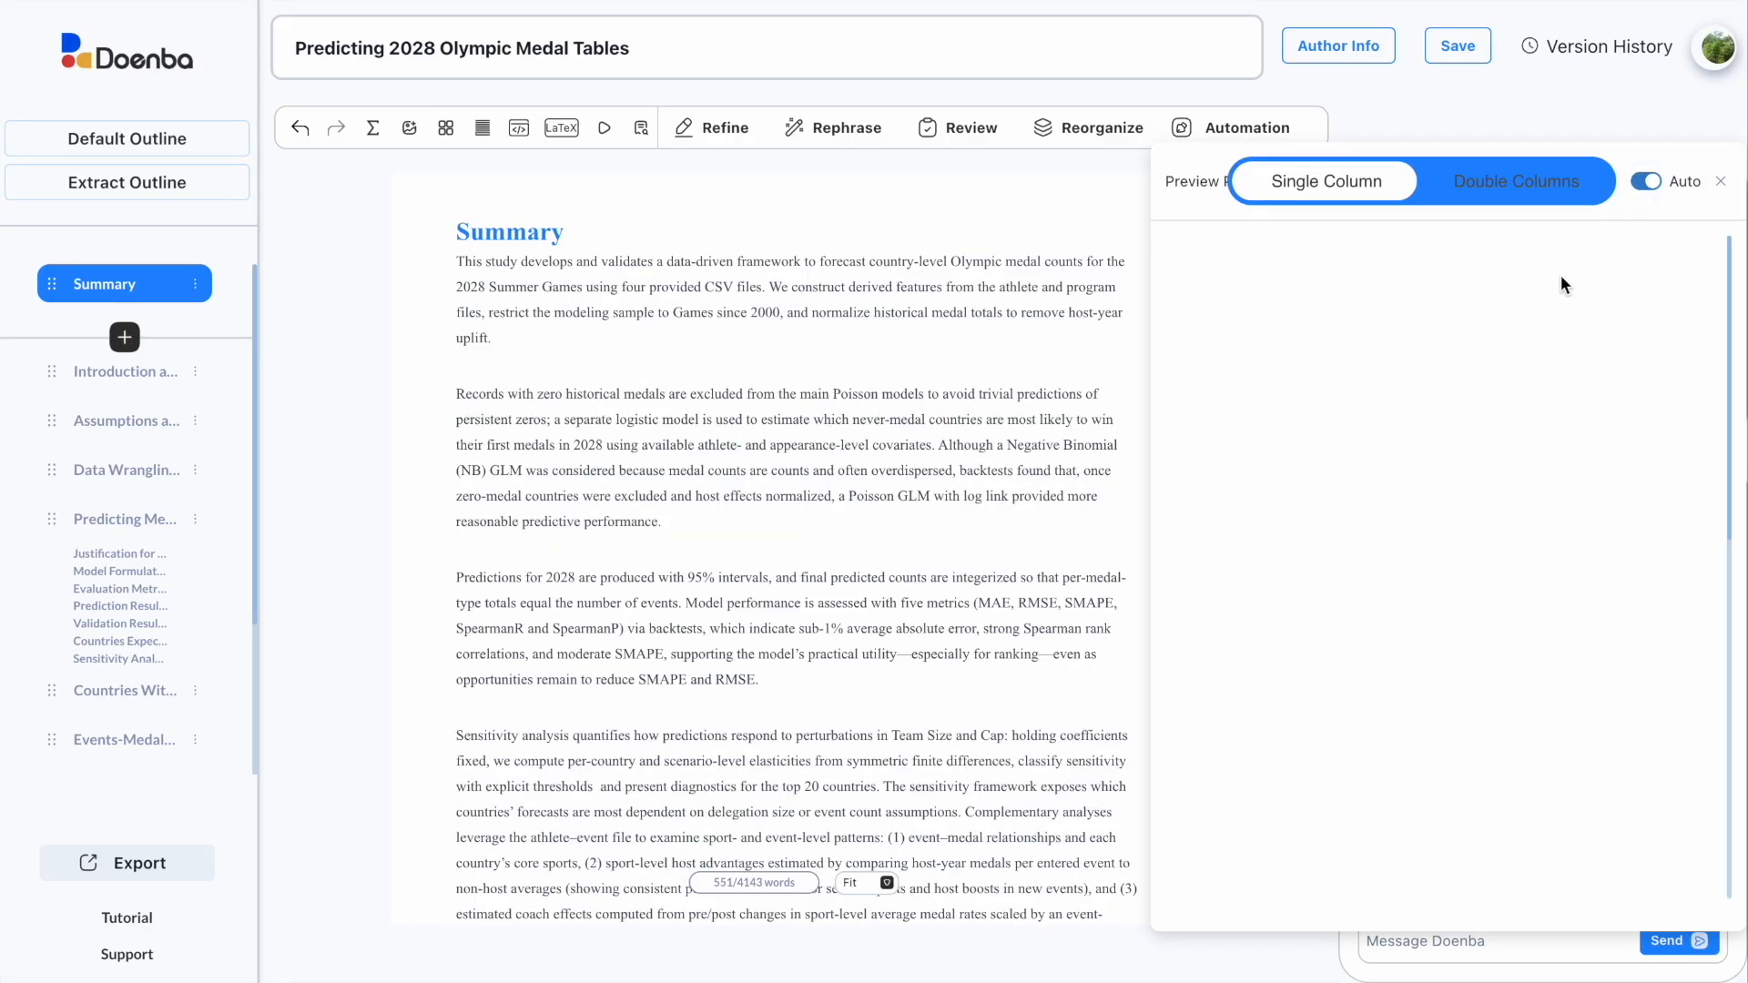
scroll(942, 373, "down", 1)
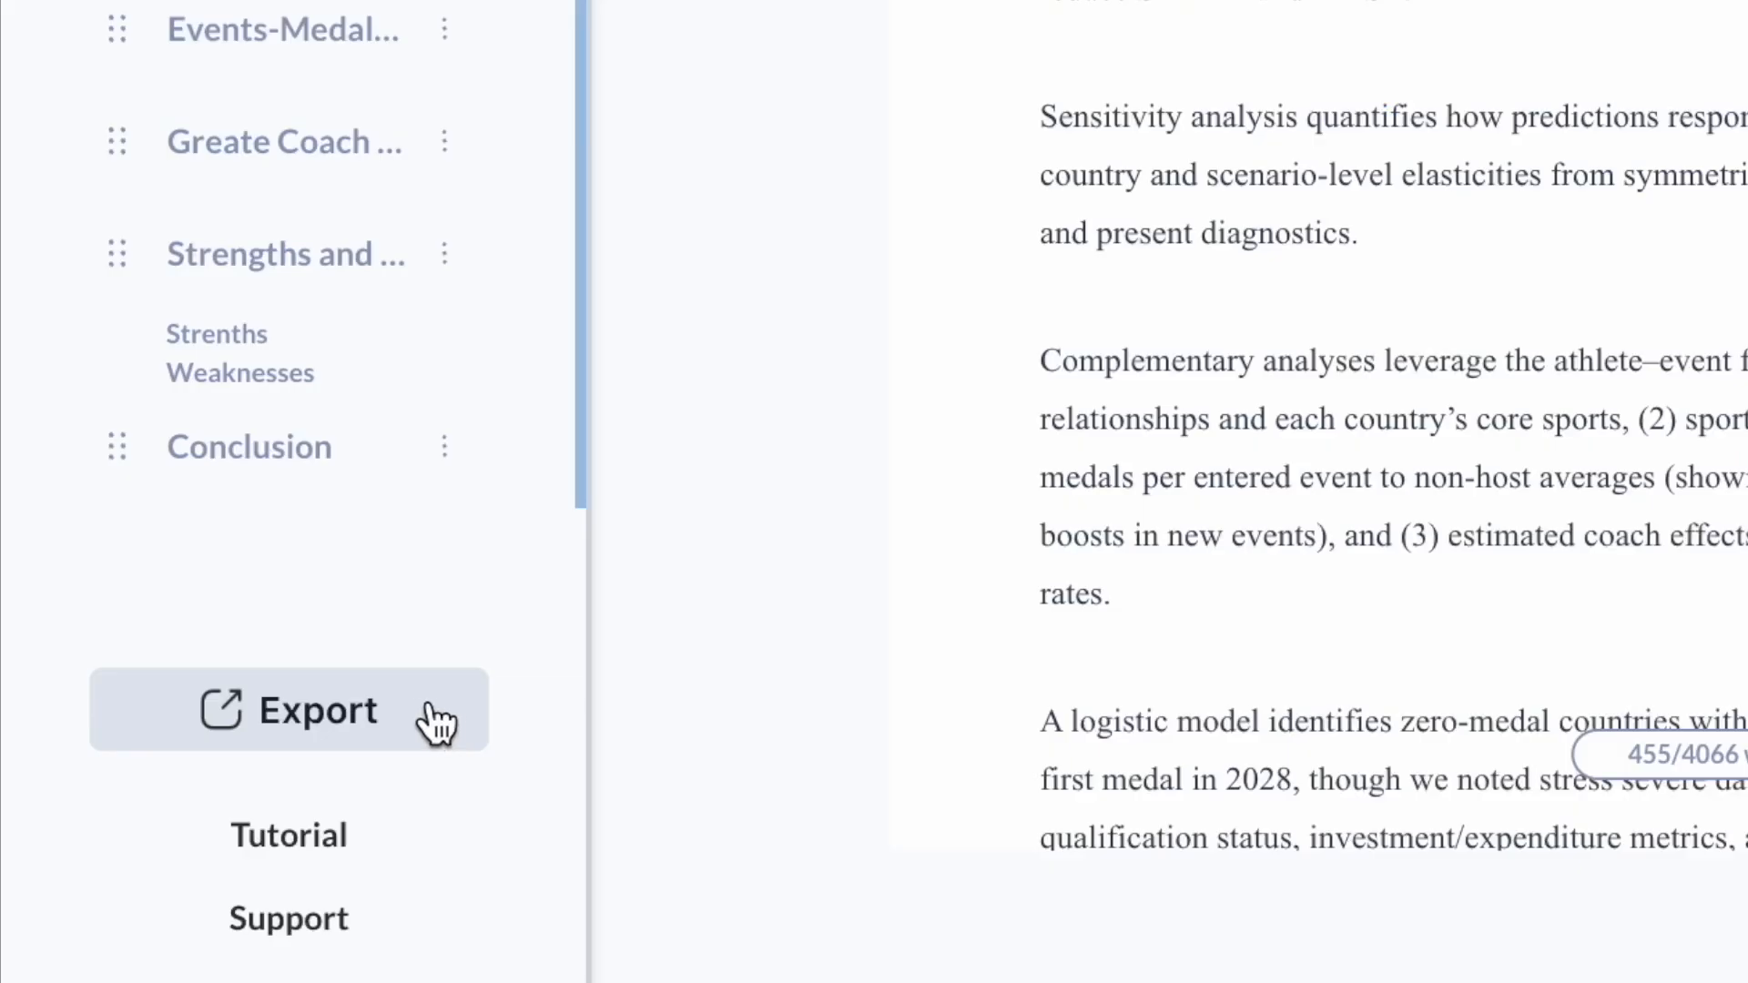
left_click(187, 864)
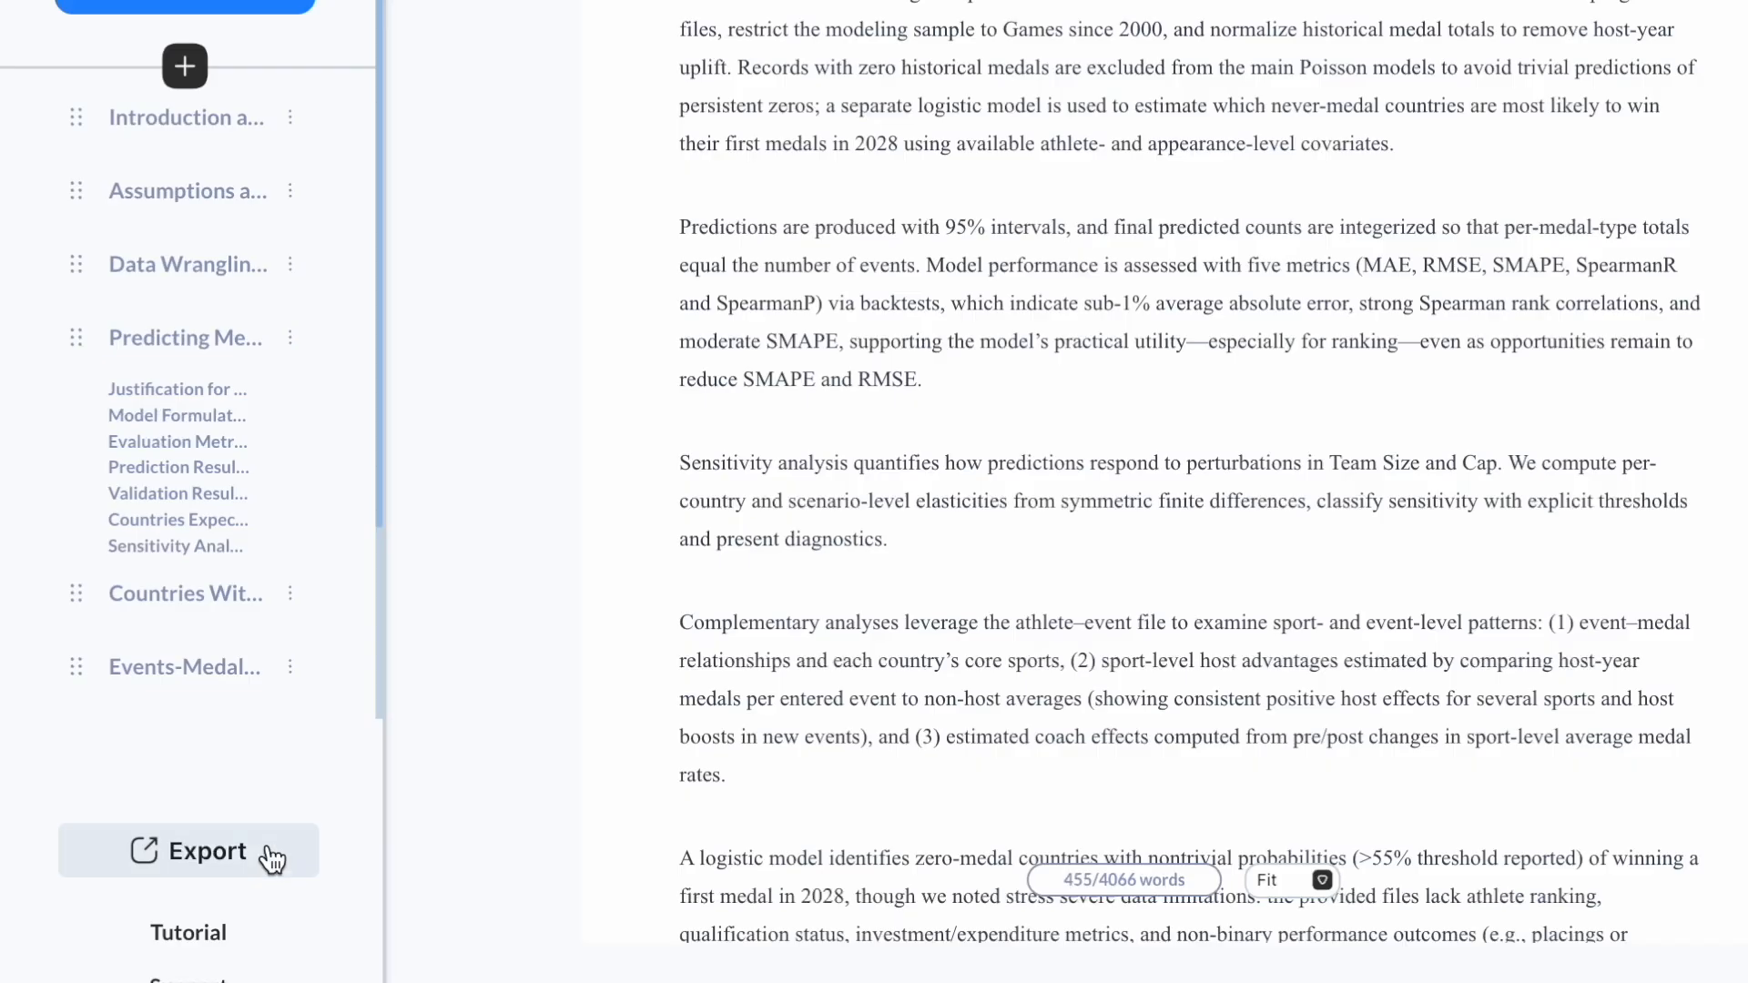
Step: Export the paper with the COMAP Math Modeling template, replacing the team number
left_click(243, 870)
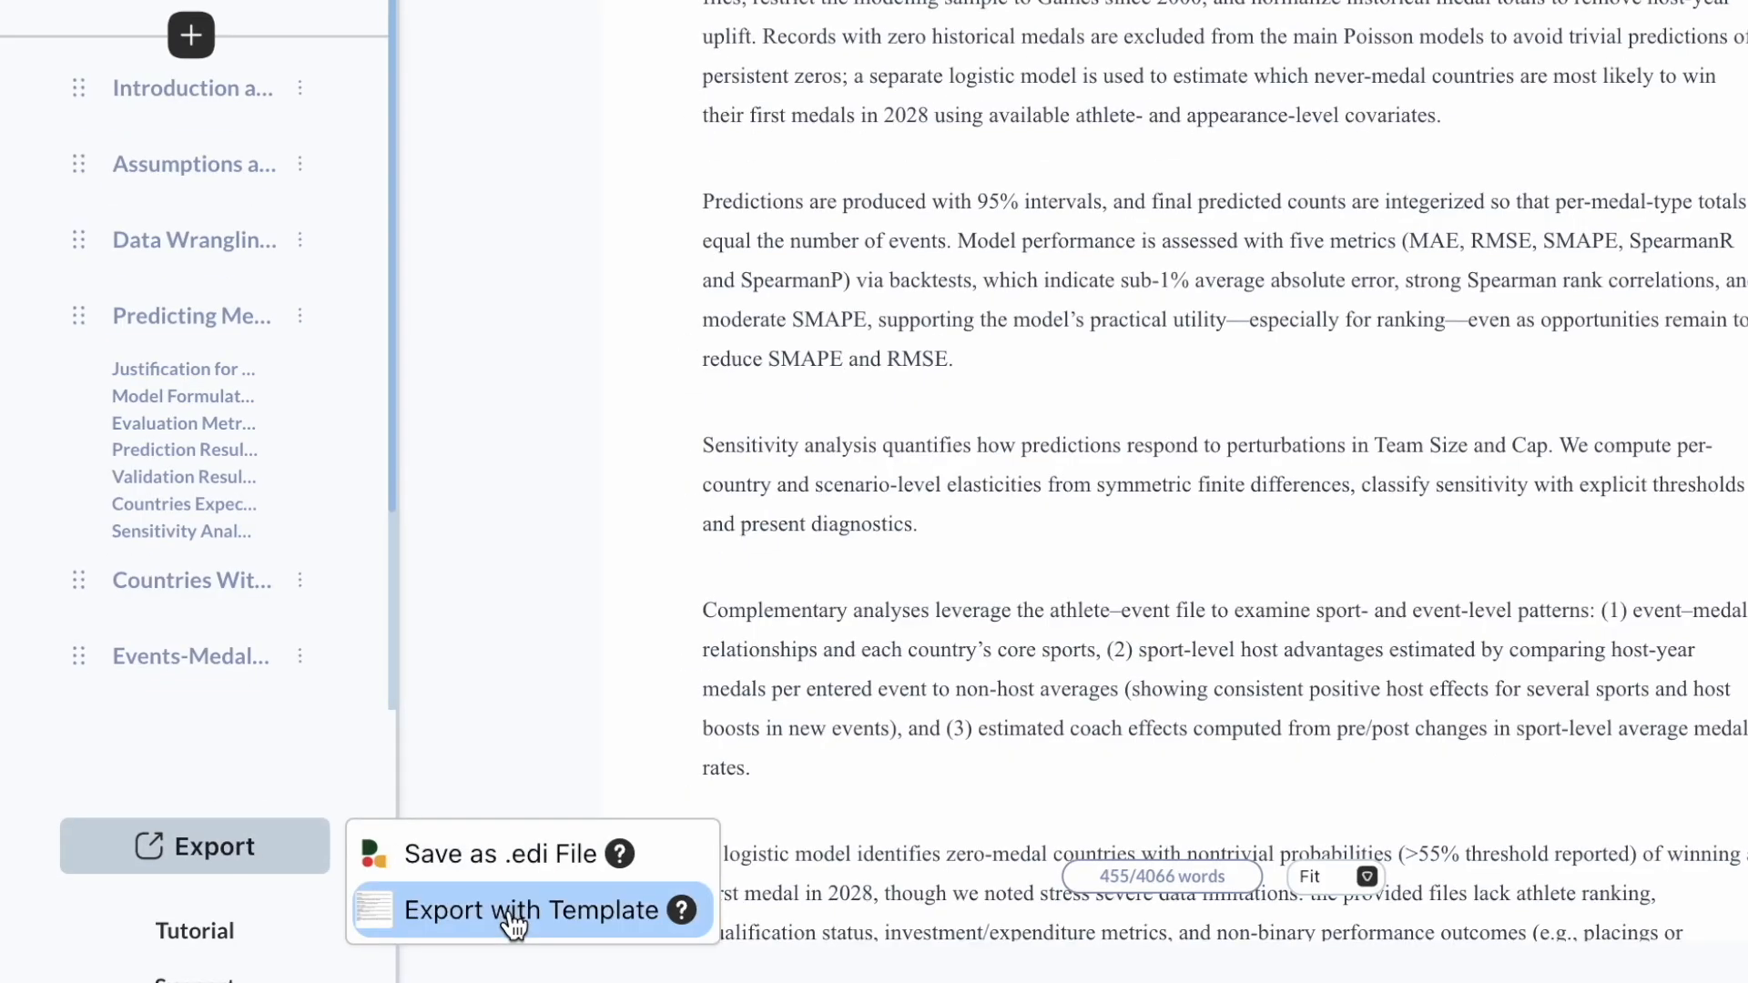
left_click(510, 915)
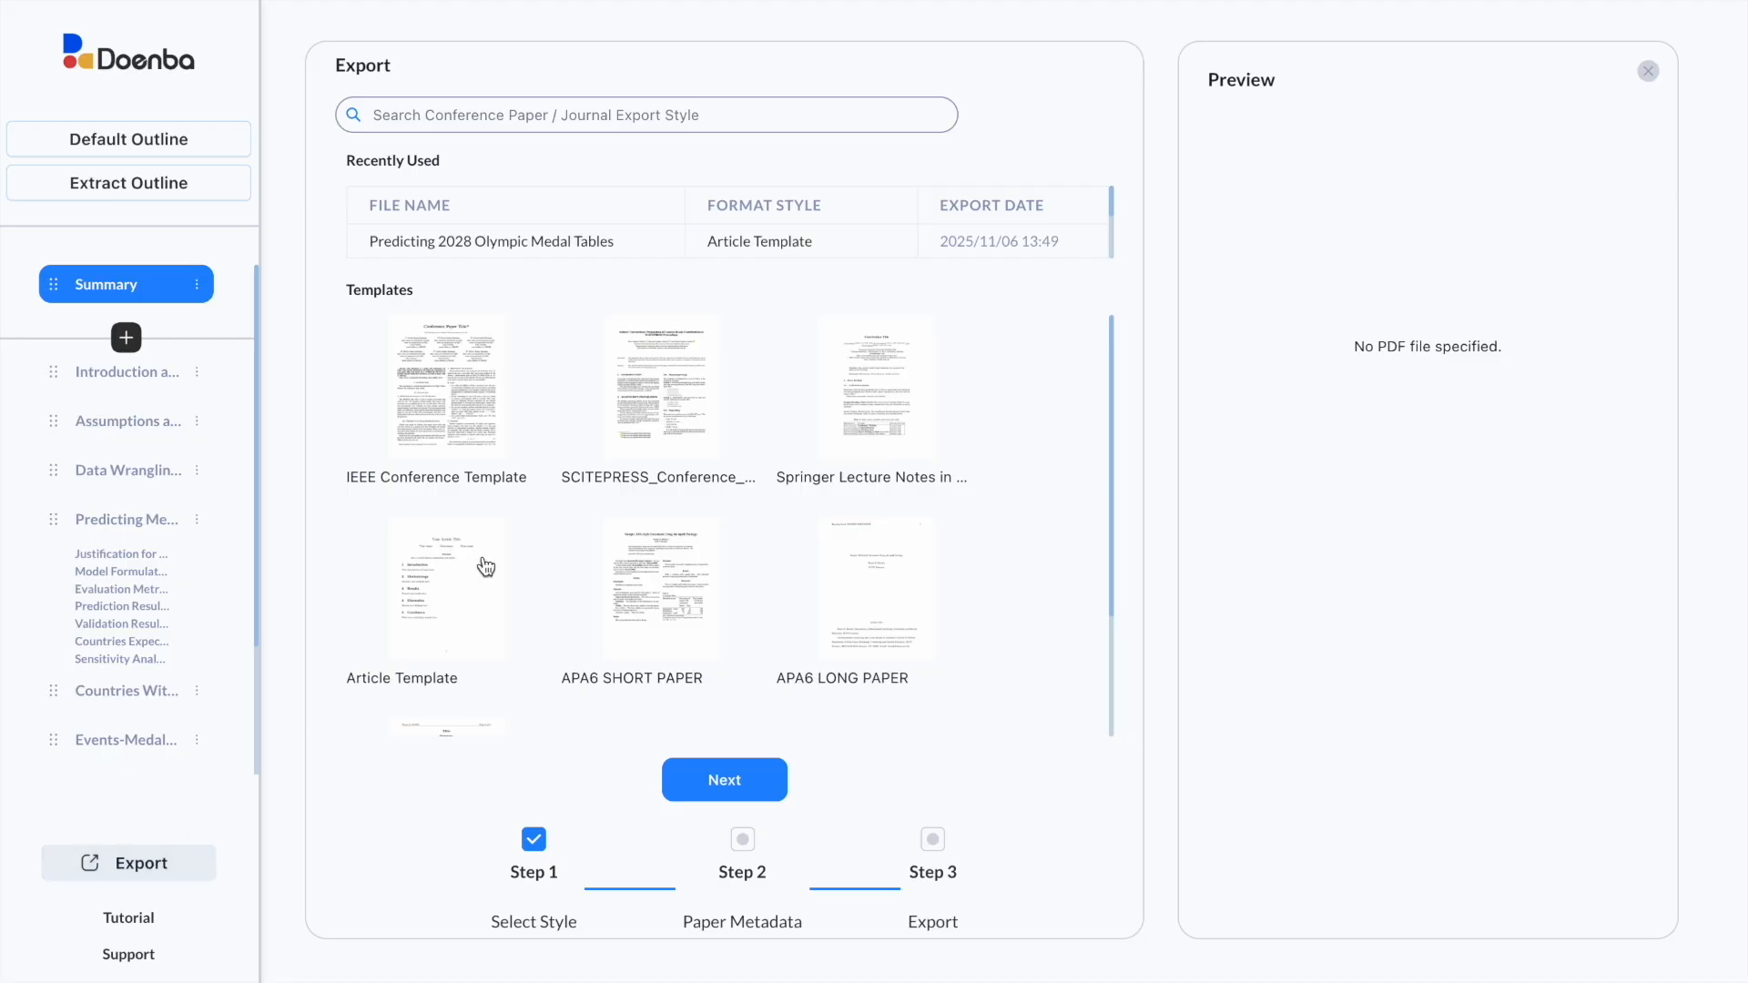
left_click(460, 616)
left_click(707, 780)
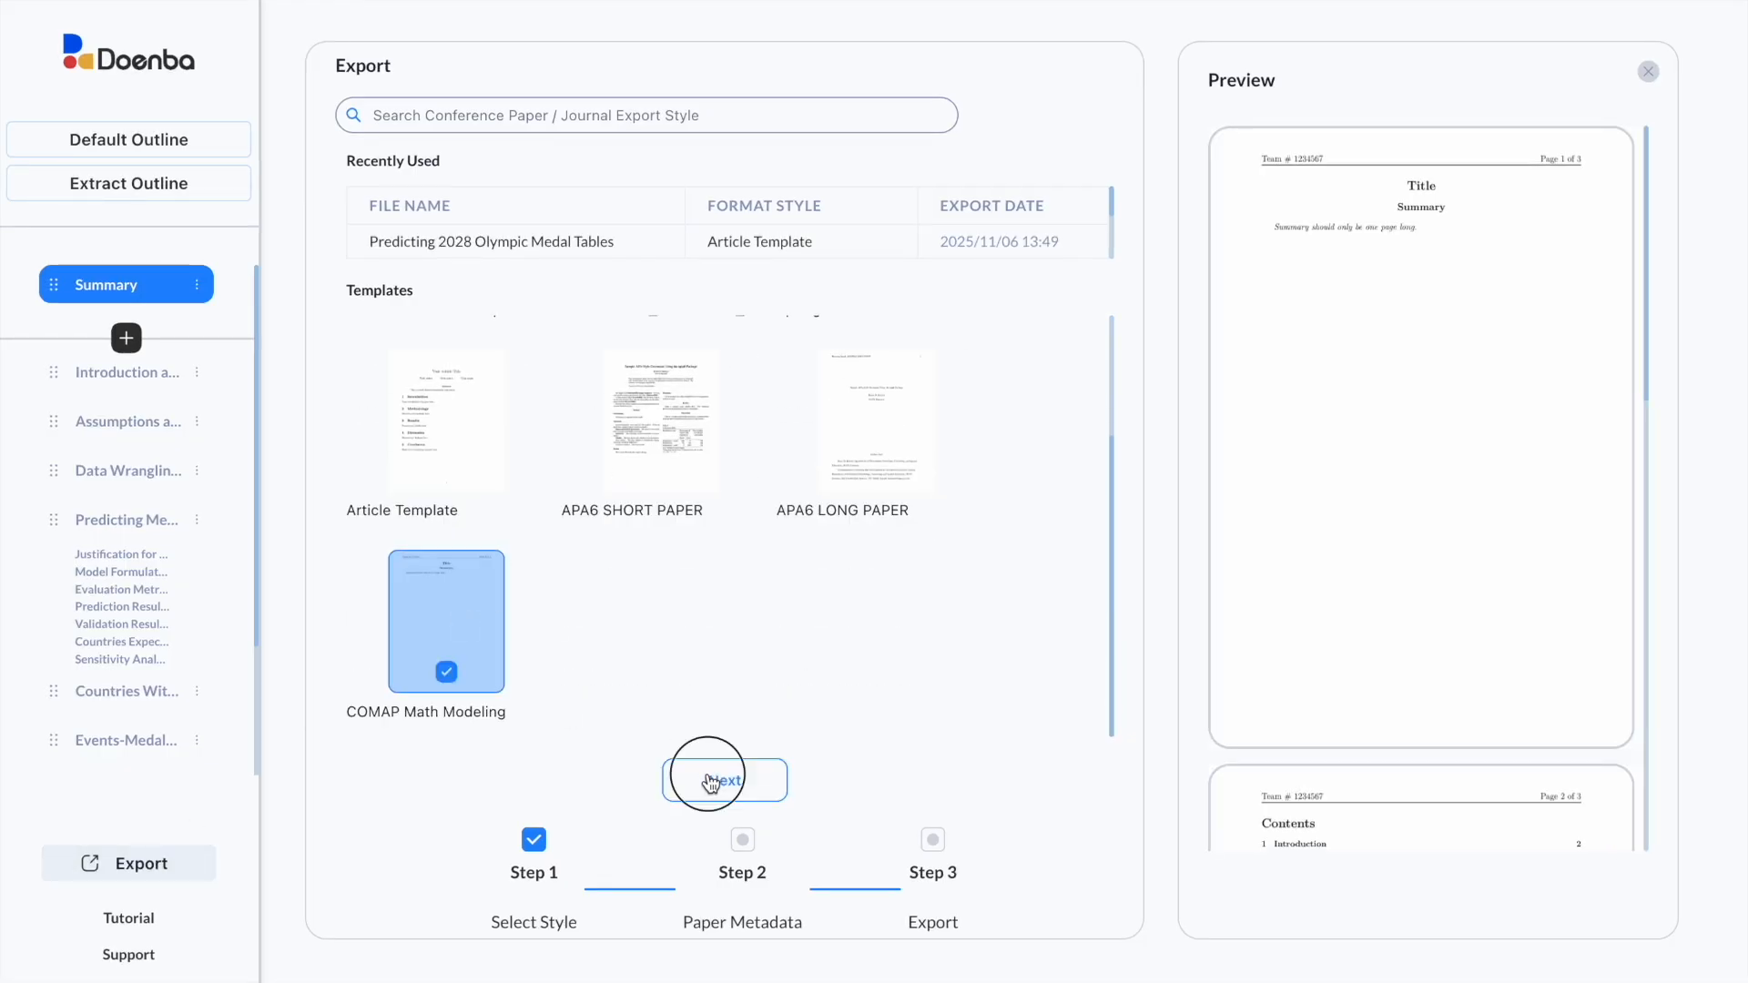
left_click_drag(410, 260, 351, 255)
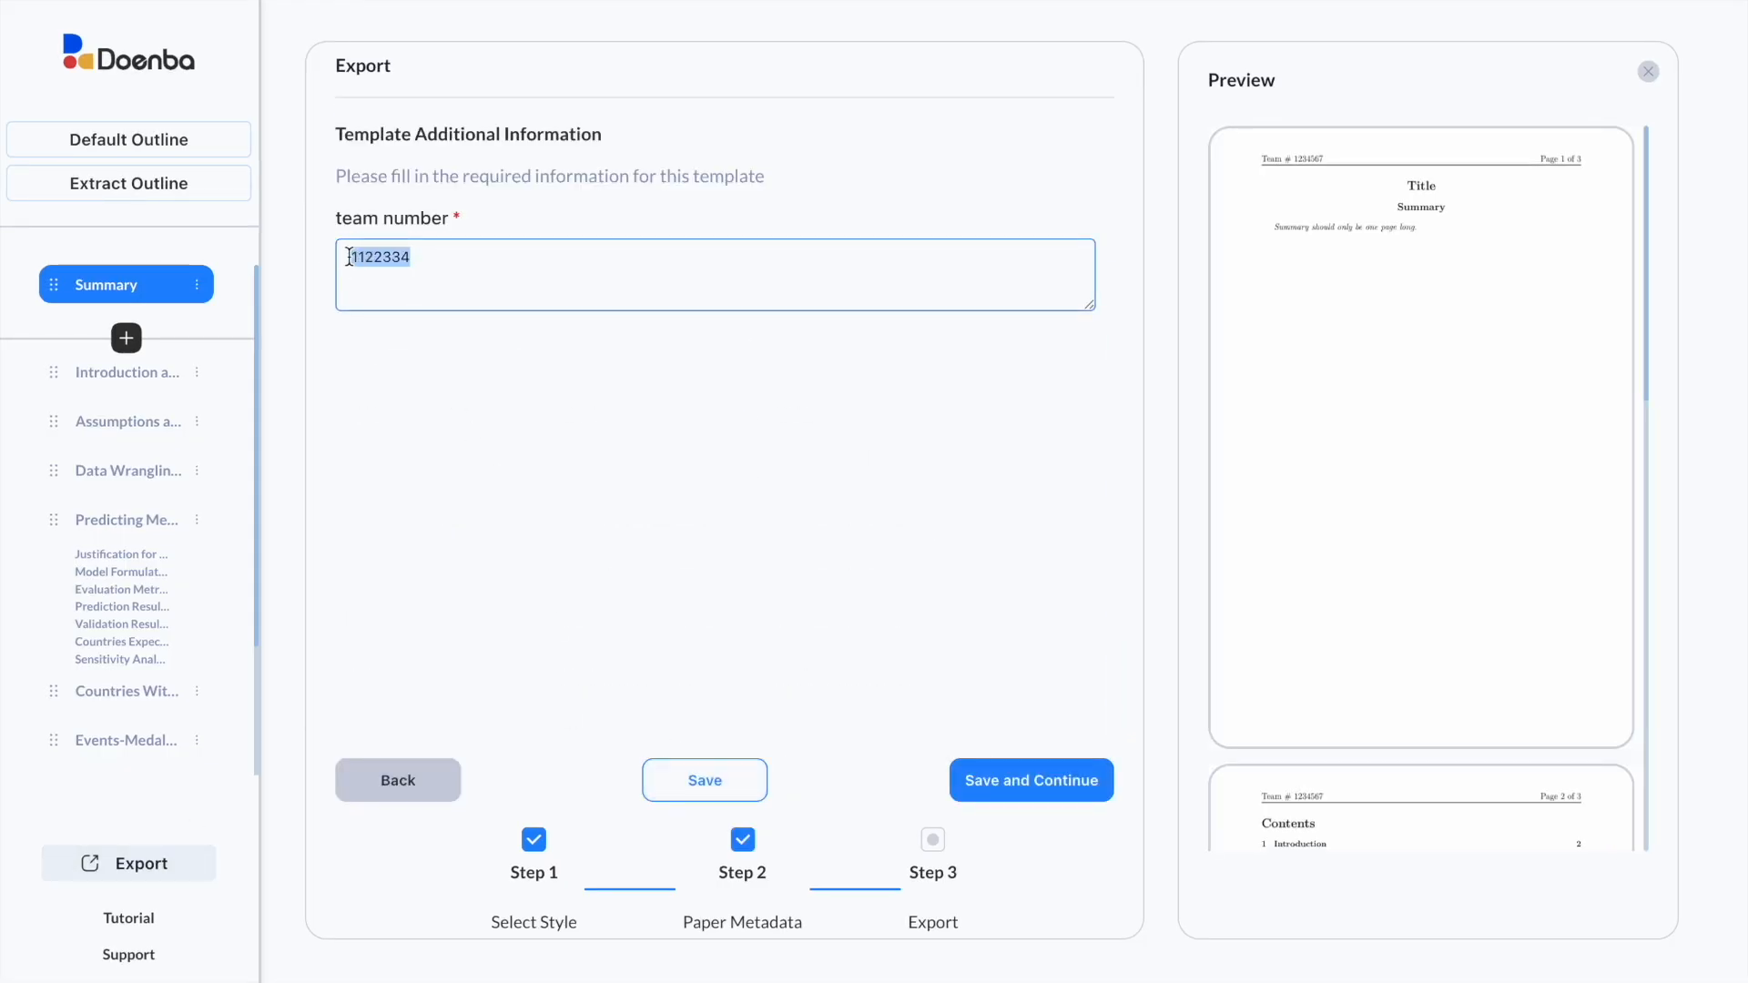
type("102030")
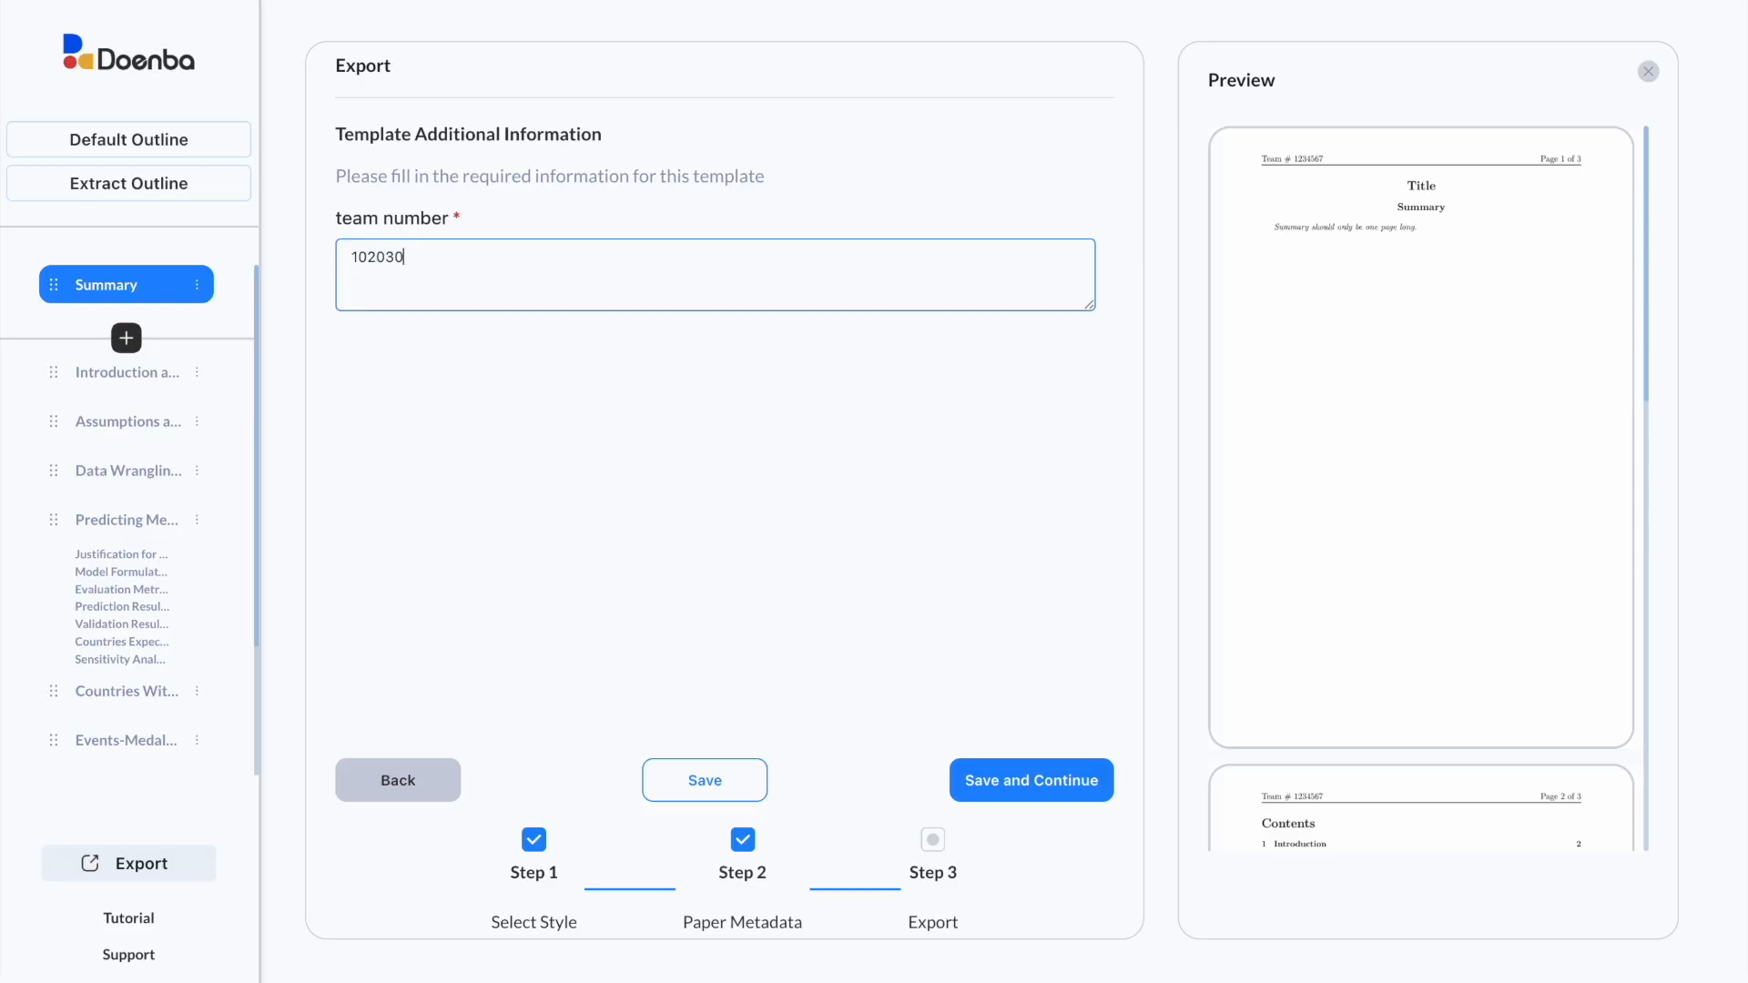
type("4")
left_click(983, 771)
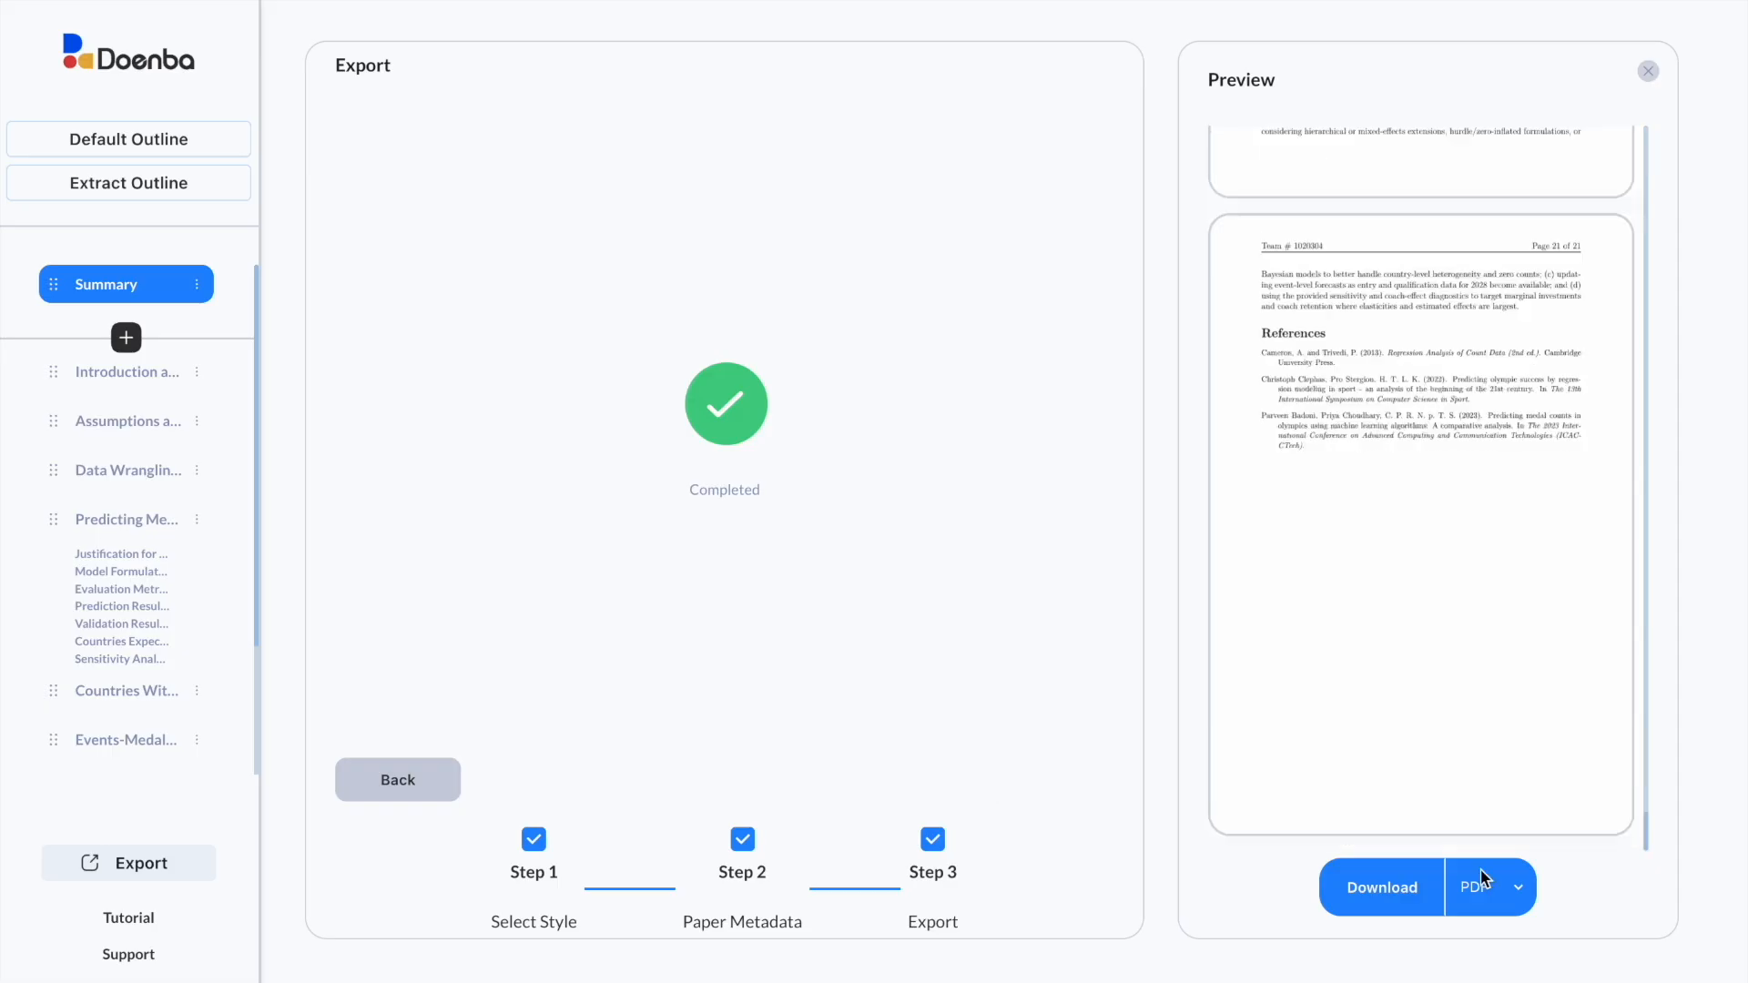
Step: Download and save the exported PDF, then open it and scroll through its pages
left_click(1395, 895)
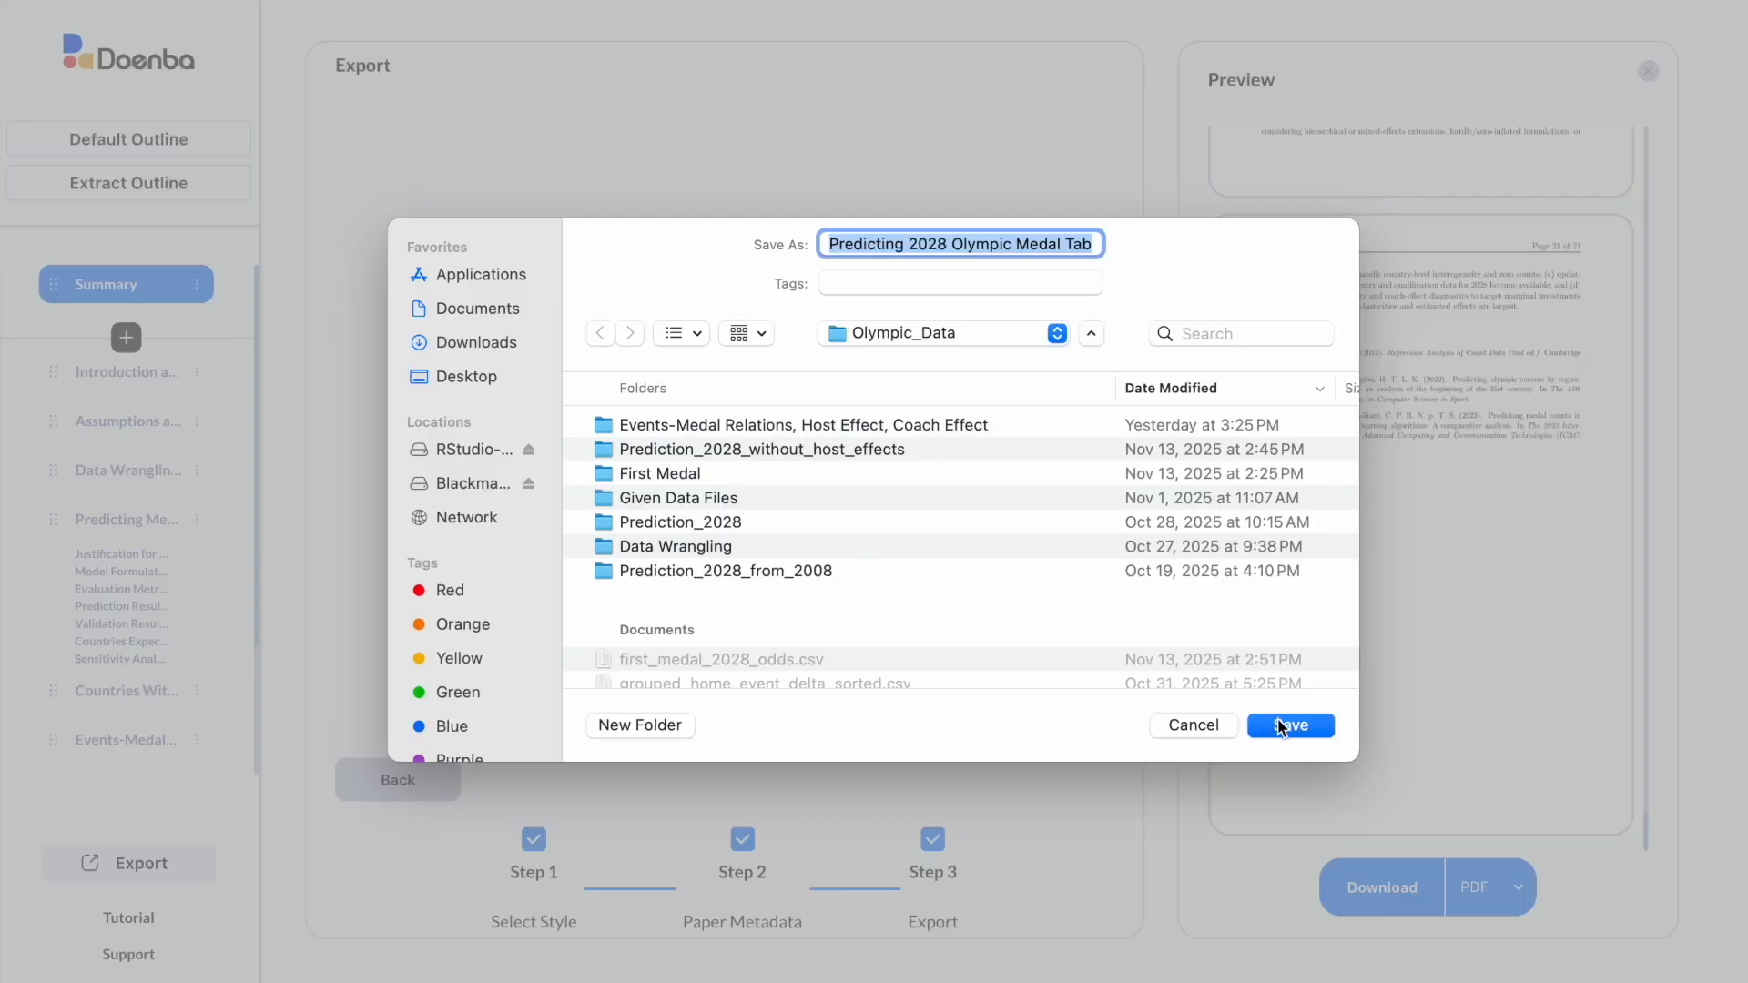
left_click(1281, 725)
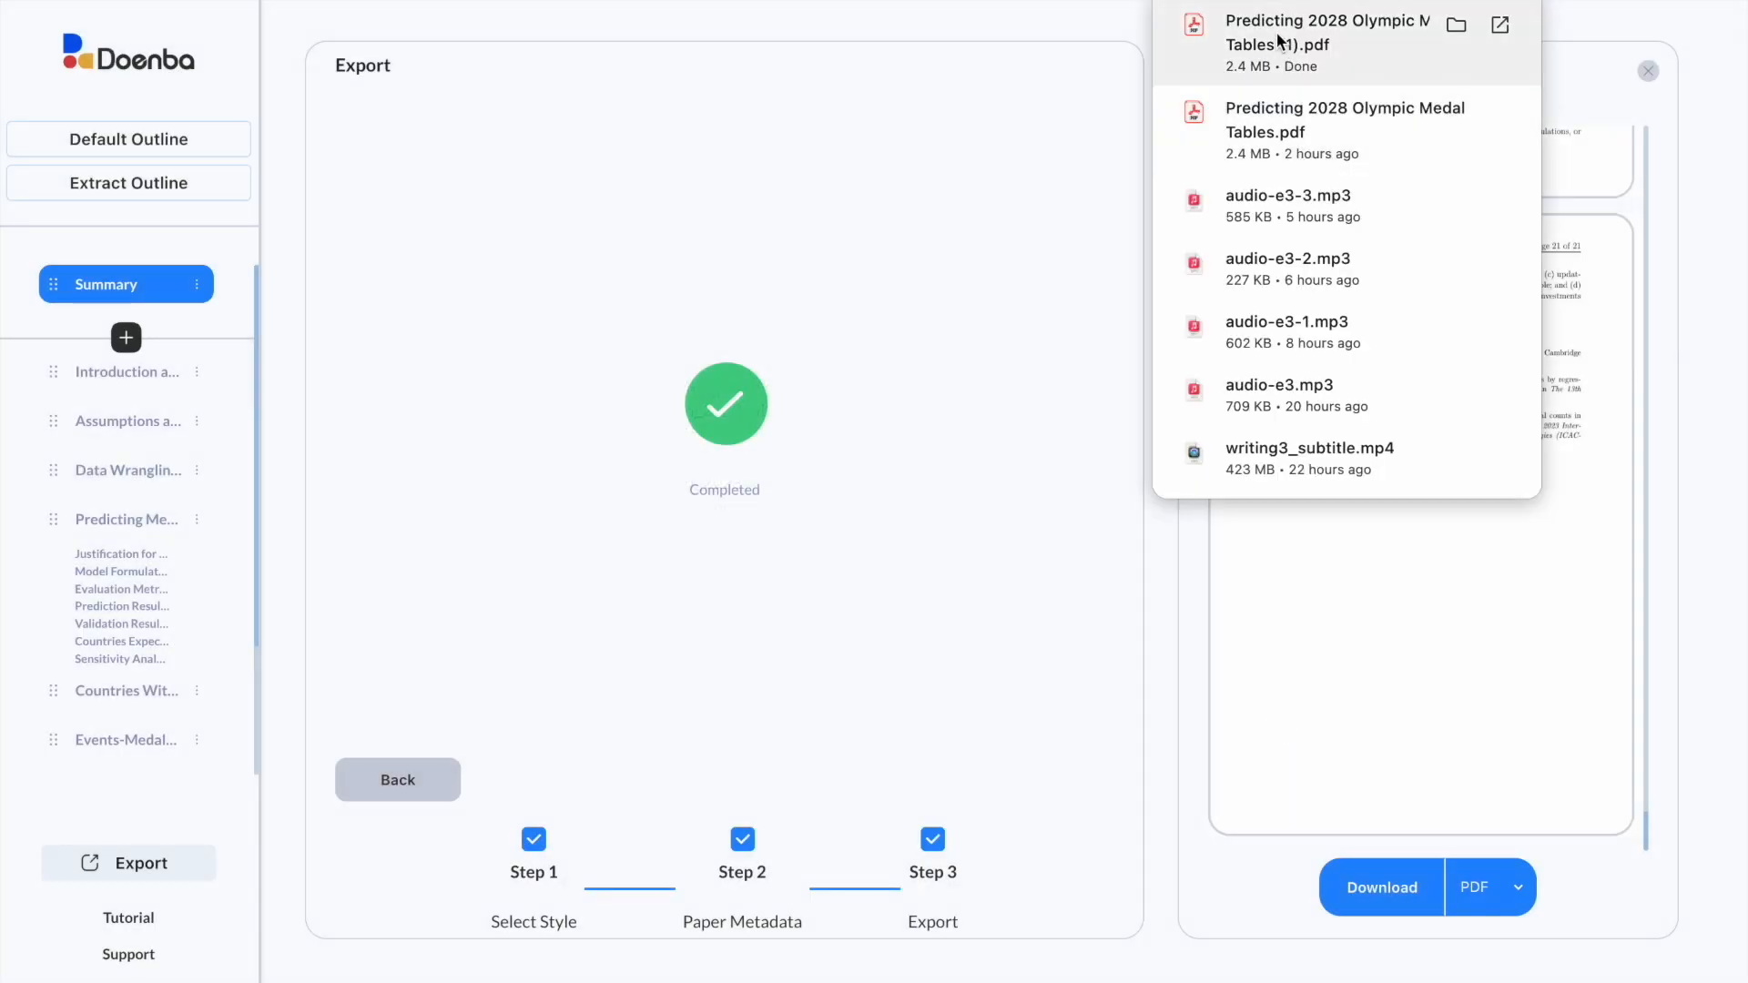
left_click(1272, 32)
scroll(1324, 382, "down", 10)
scroll(1325, 383, "down", 5)
left_click_drag(1739, 114, 1738, 950)
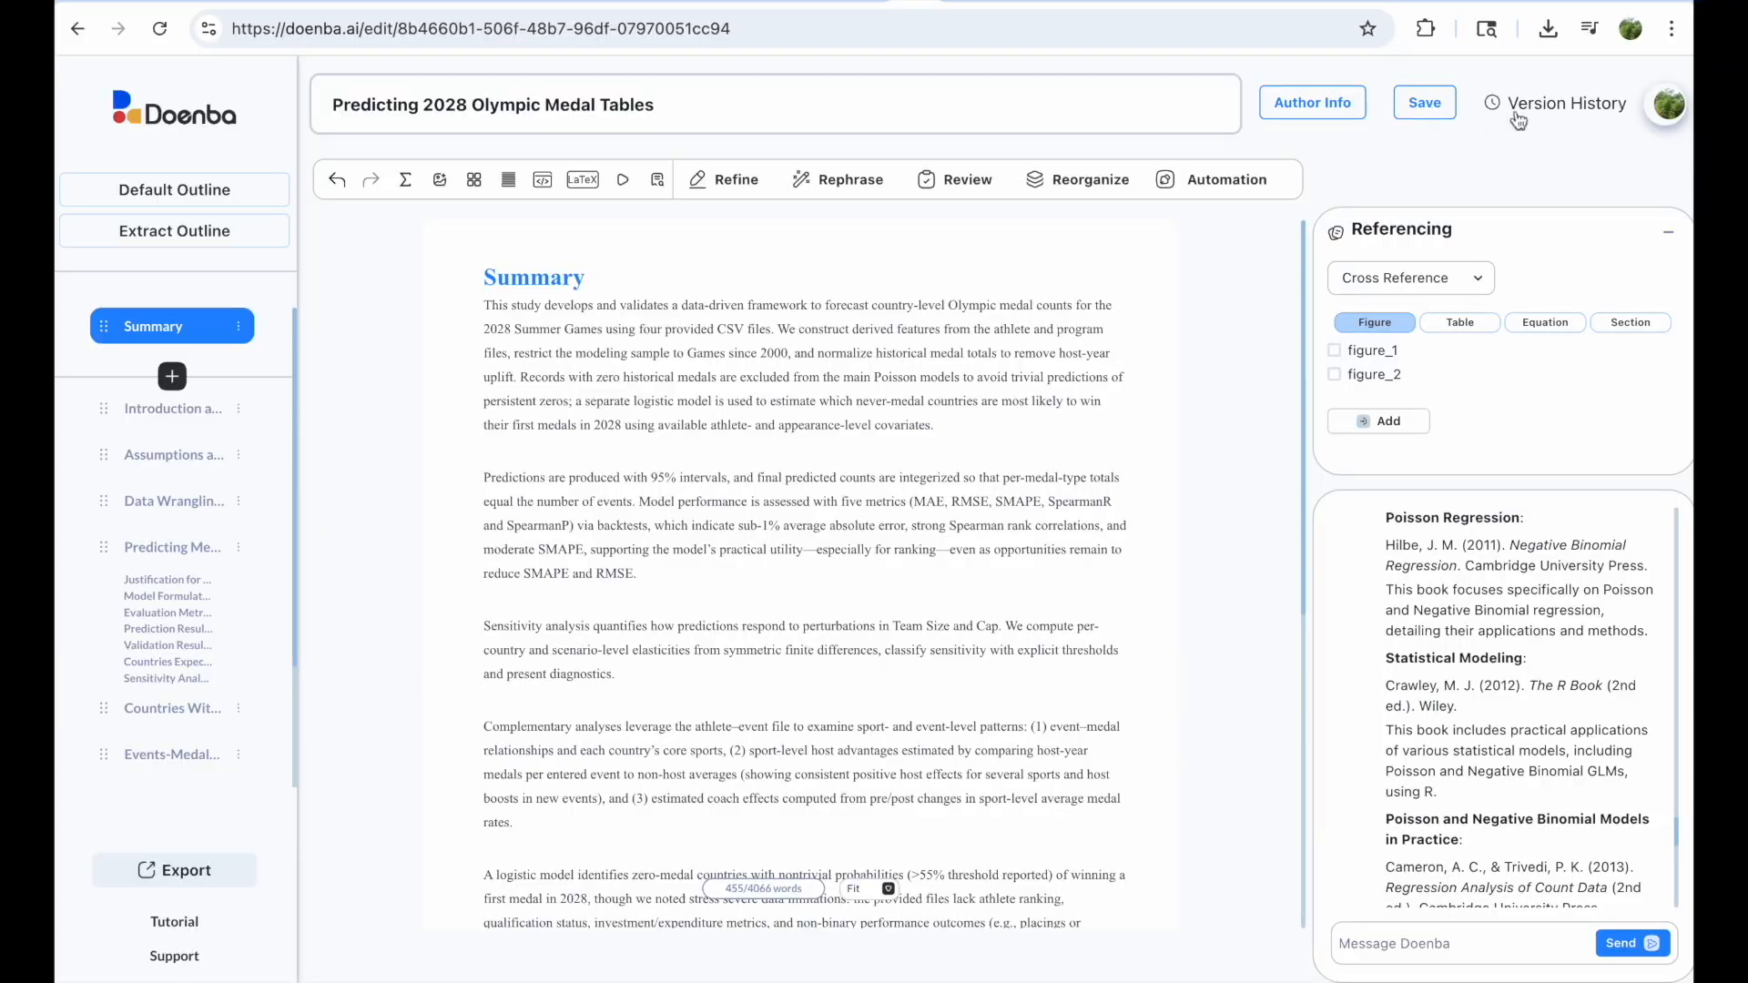
Step: Open the version saved at 5:46 PM on 11/15/2025 from the version history
left_click(1529, 105)
scroll(1438, 756, "down", 2)
left_click(1441, 787)
scroll(1441, 792, "down", 4)
scroll(1441, 797, "down", 2)
left_click(1424, 455)
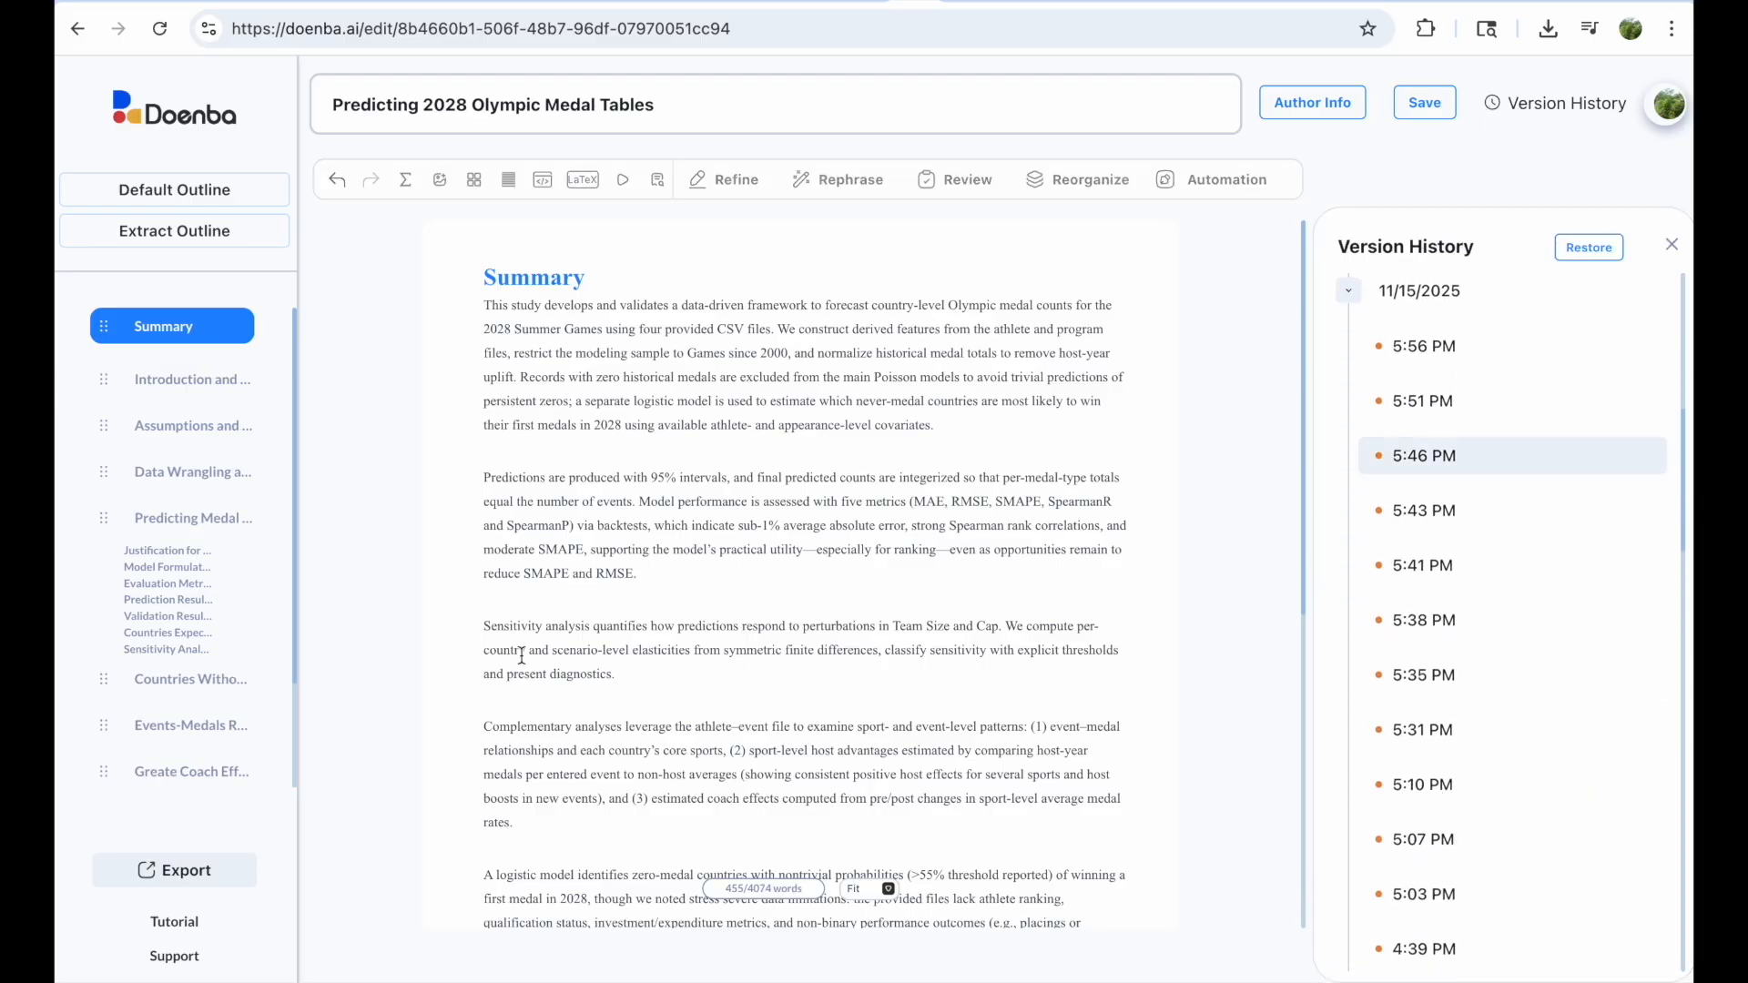
Step: Copy the Sensitivity analysis paragraph and go back to the Doenba home page
left_click_drag(486, 621, 625, 671)
right_click(591, 645)
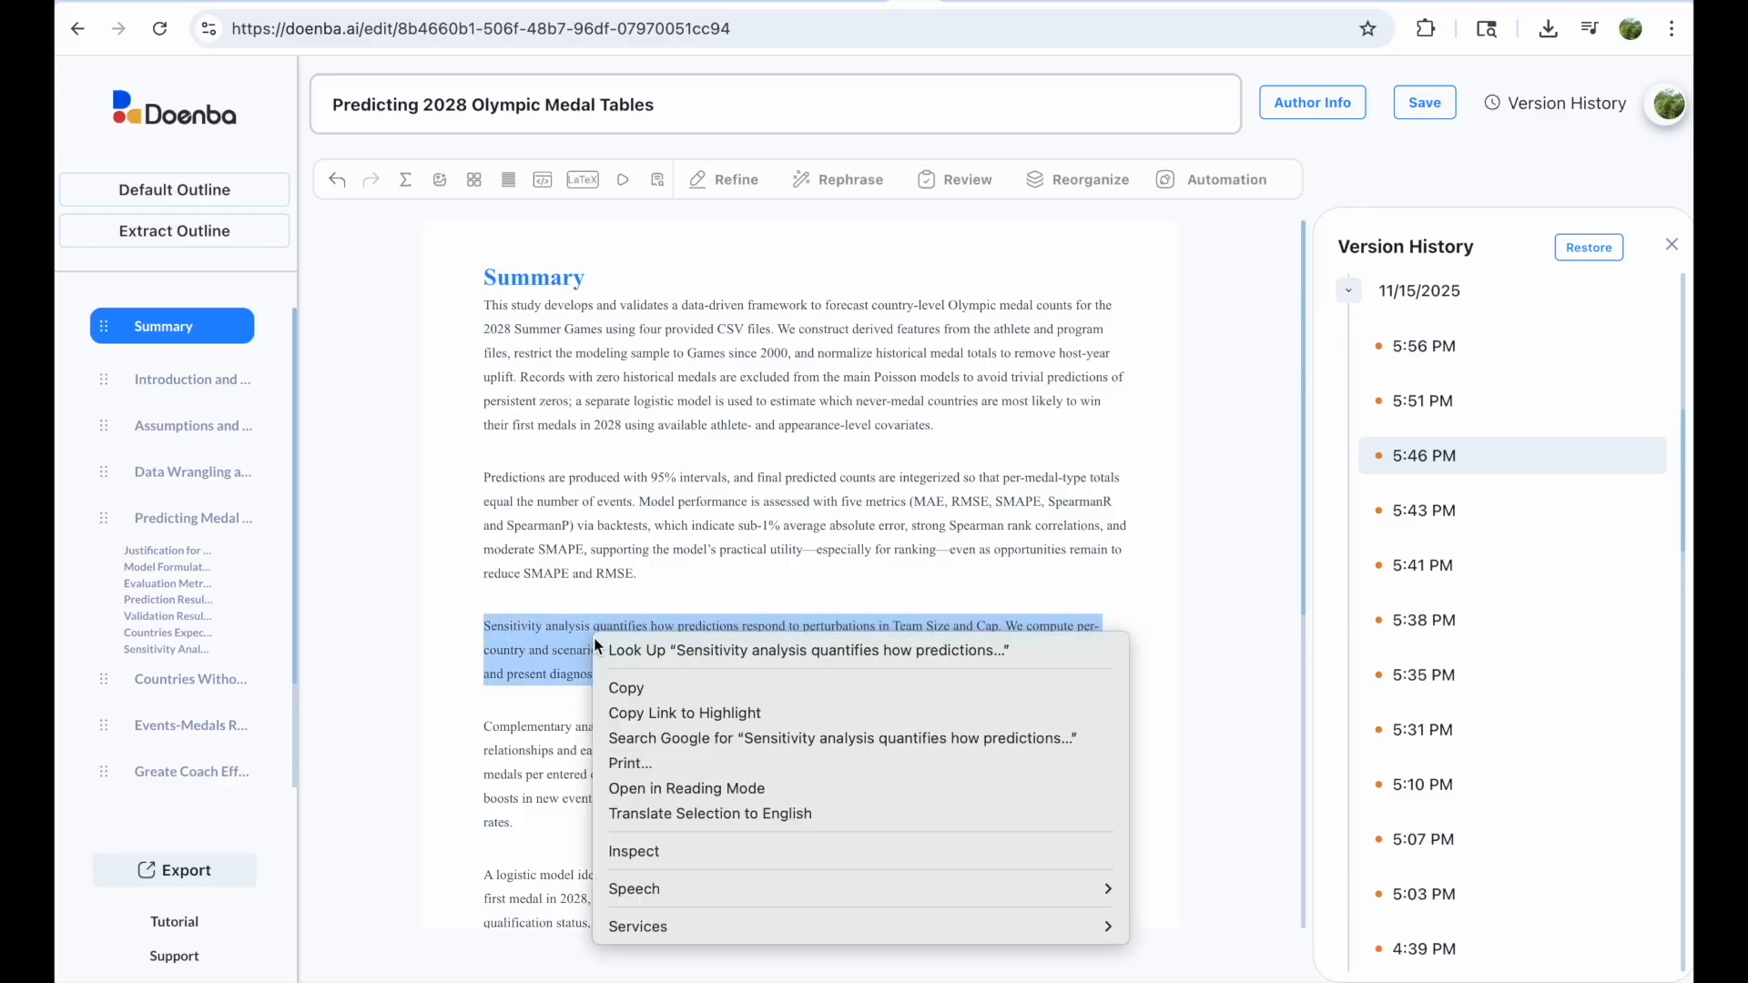
left_click(631, 689)
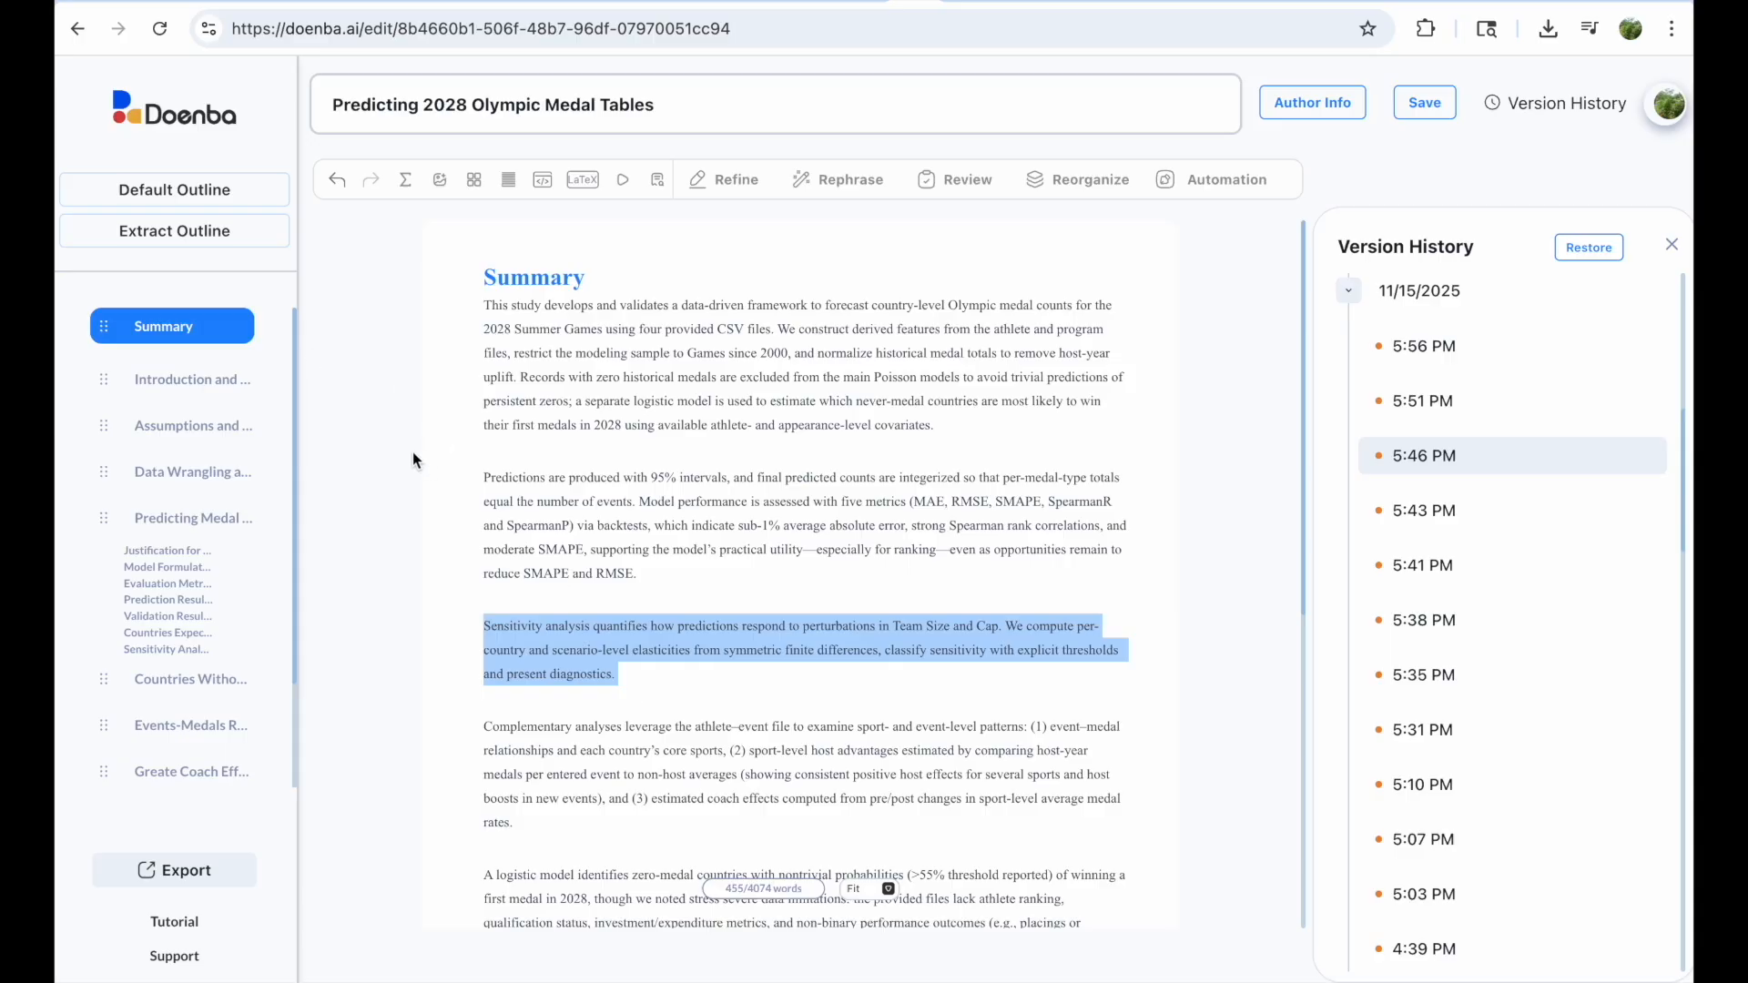
left_click(210, 126)
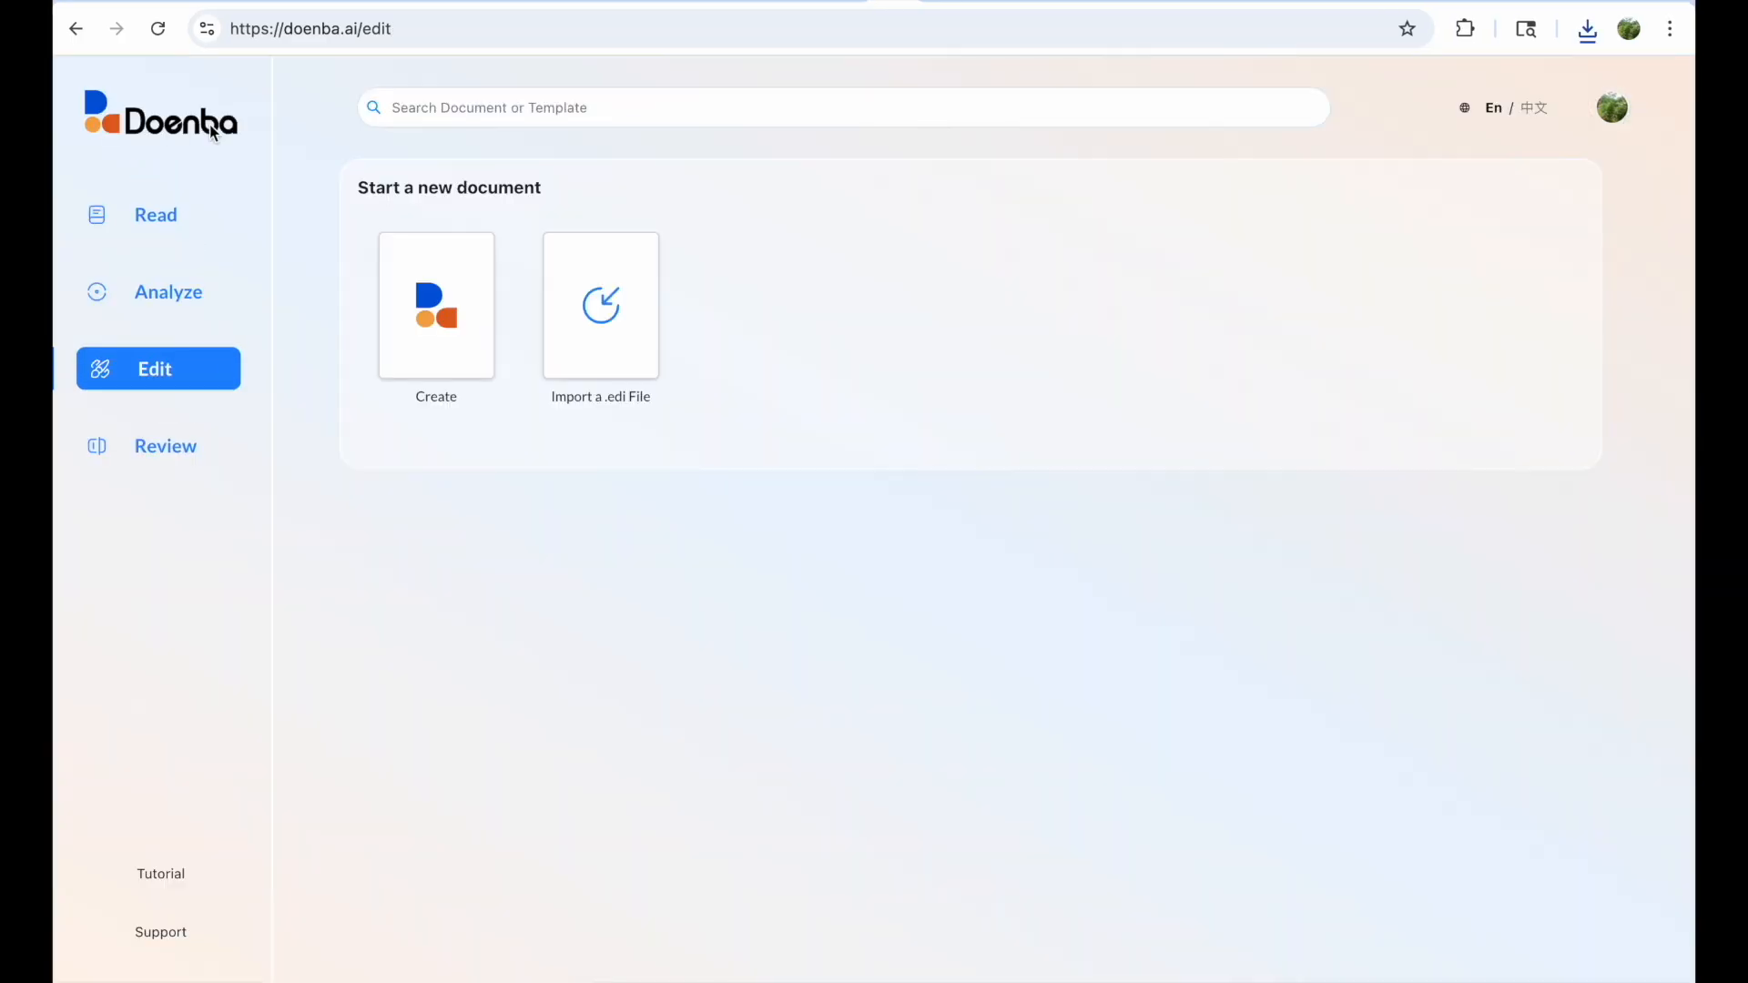